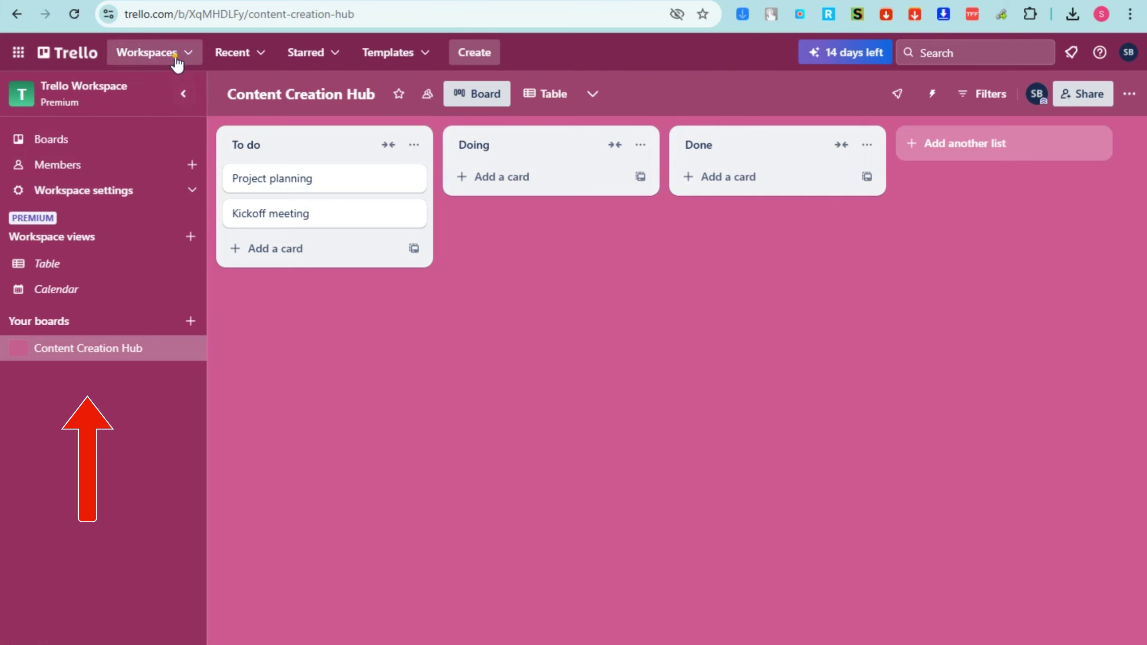
Glance at the Workspaces list, then open the account menu from the avatar
{"action": "left_click", "coordinate": [178, 62]}
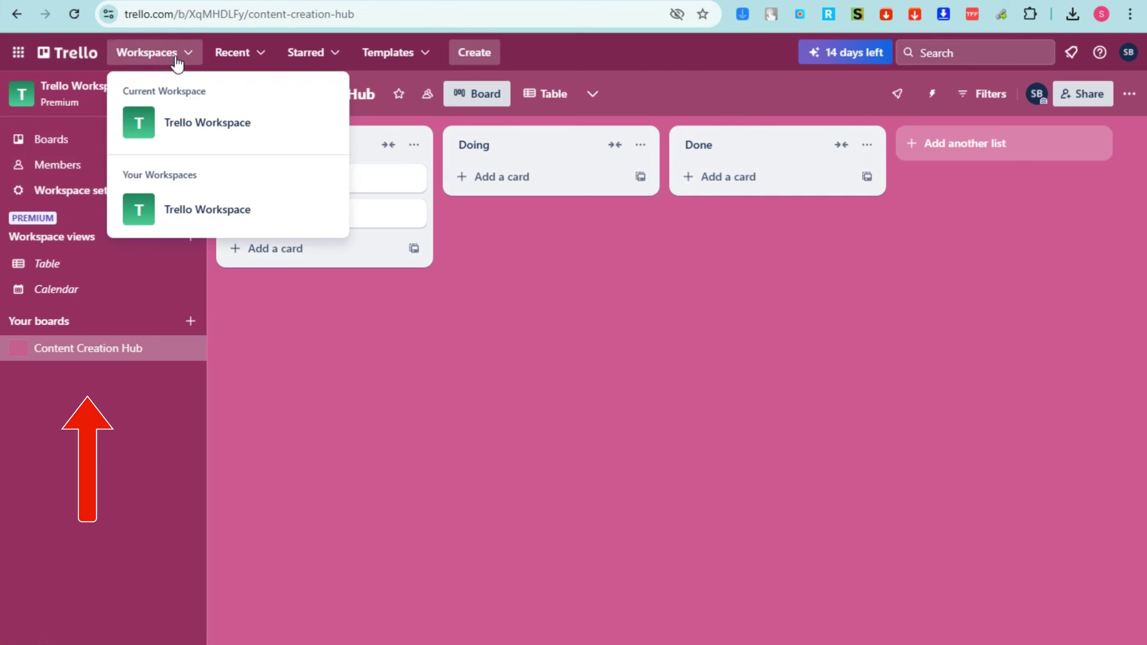
{"action": "left_click", "coordinate": [300, 294]}
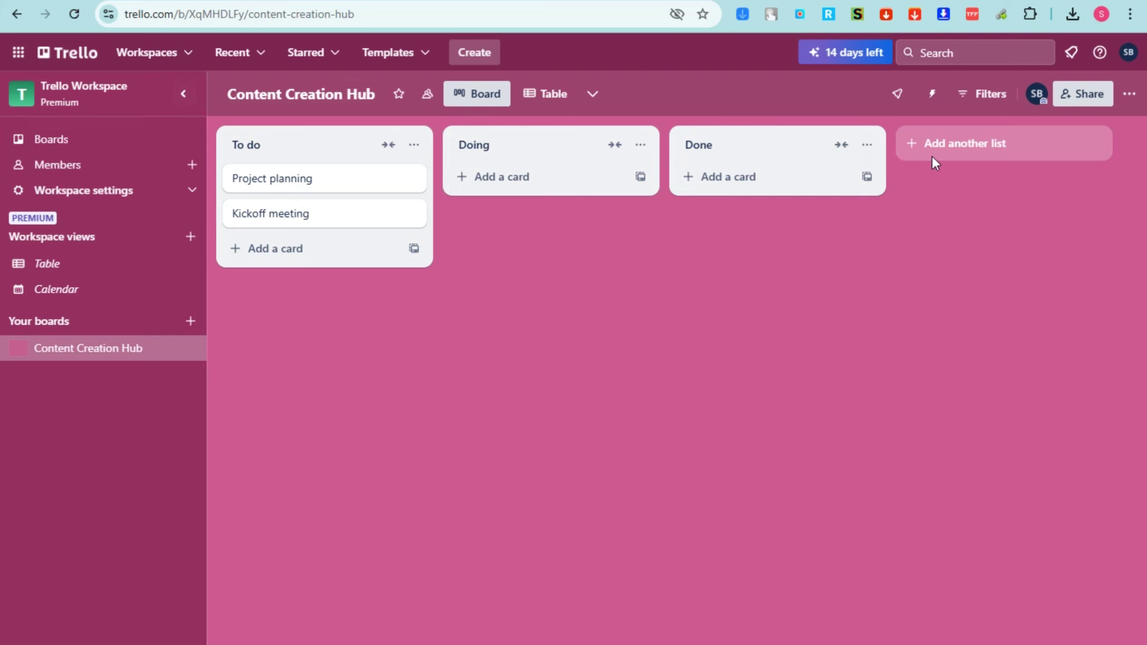
{"action": "left_click", "coordinate": [1128, 64]}
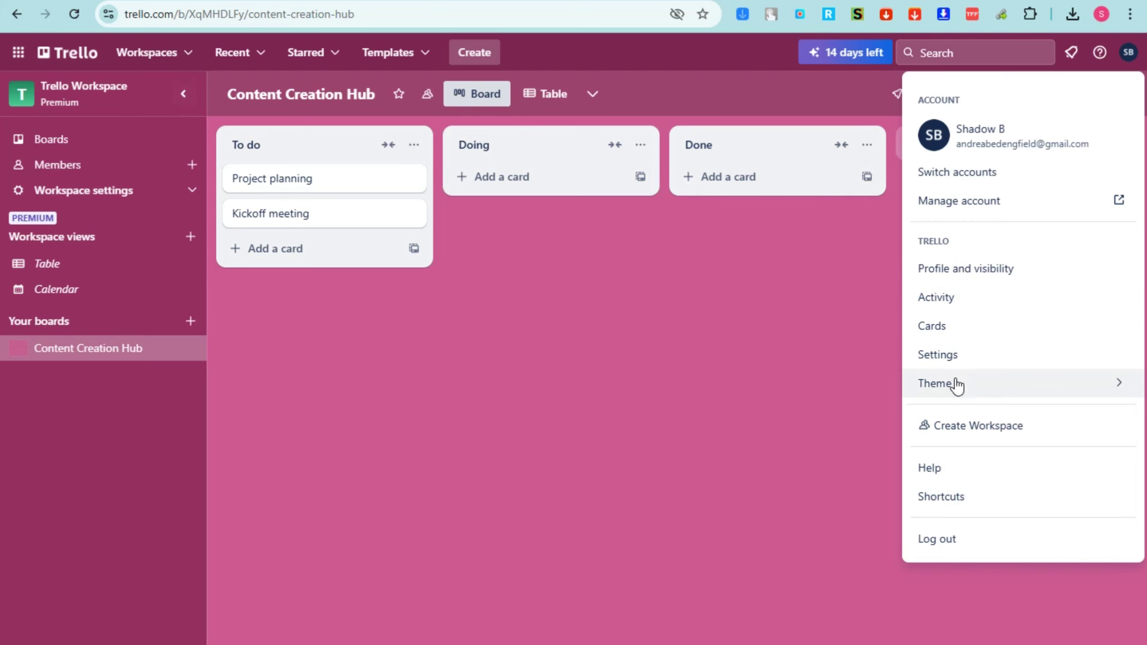
Browse the account Settings, then switch to the Profile and visibility page
{"action": "left_click", "coordinate": [955, 357]}
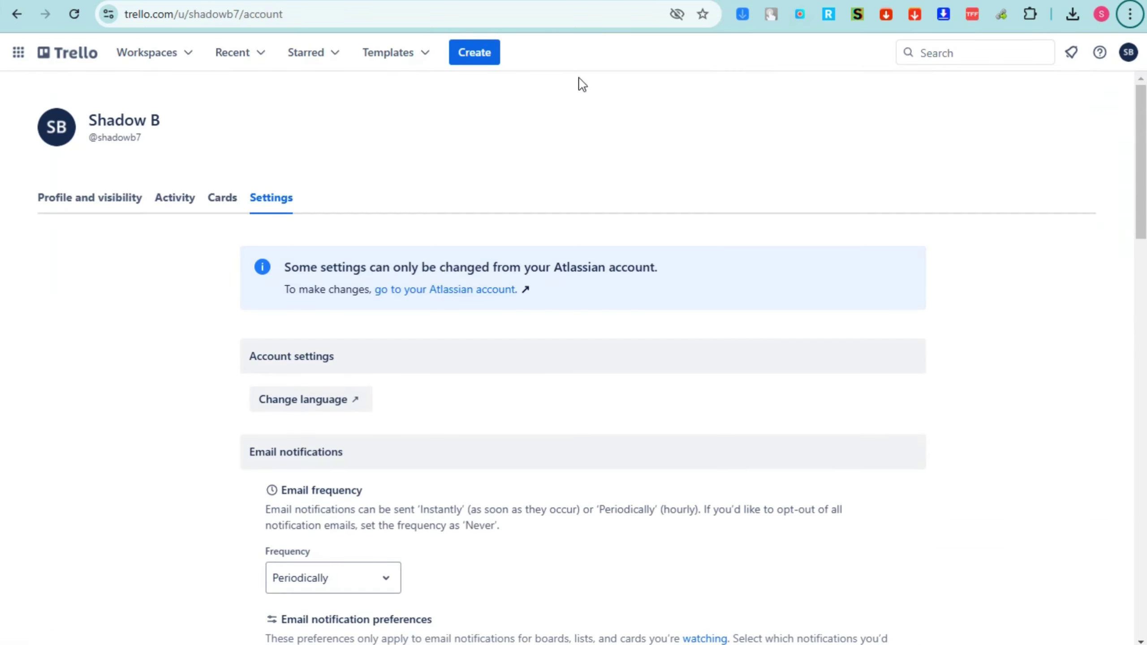
{"action": "scroll", "coordinate": [326, 326], "scroll_direction": "down", "scroll_amount": 2}
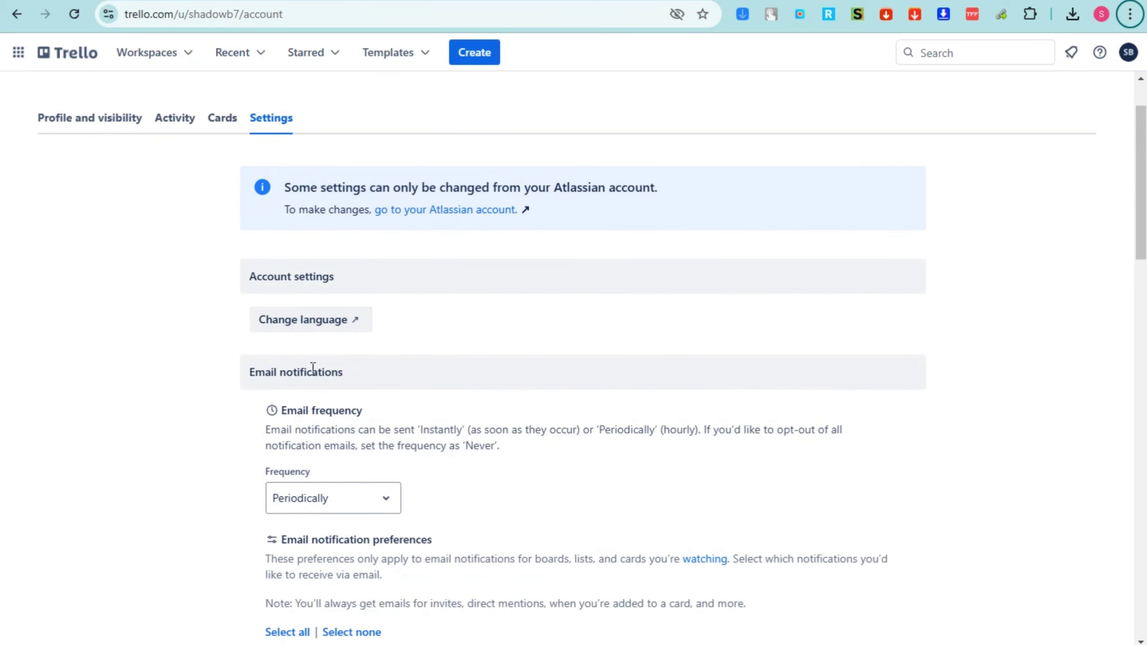
{"action": "scroll", "coordinate": [311, 366], "scroll_direction": "down", "scroll_amount": 3}
{"action": "scroll", "coordinate": [311, 366], "scroll_direction": "down", "scroll_amount": 1}
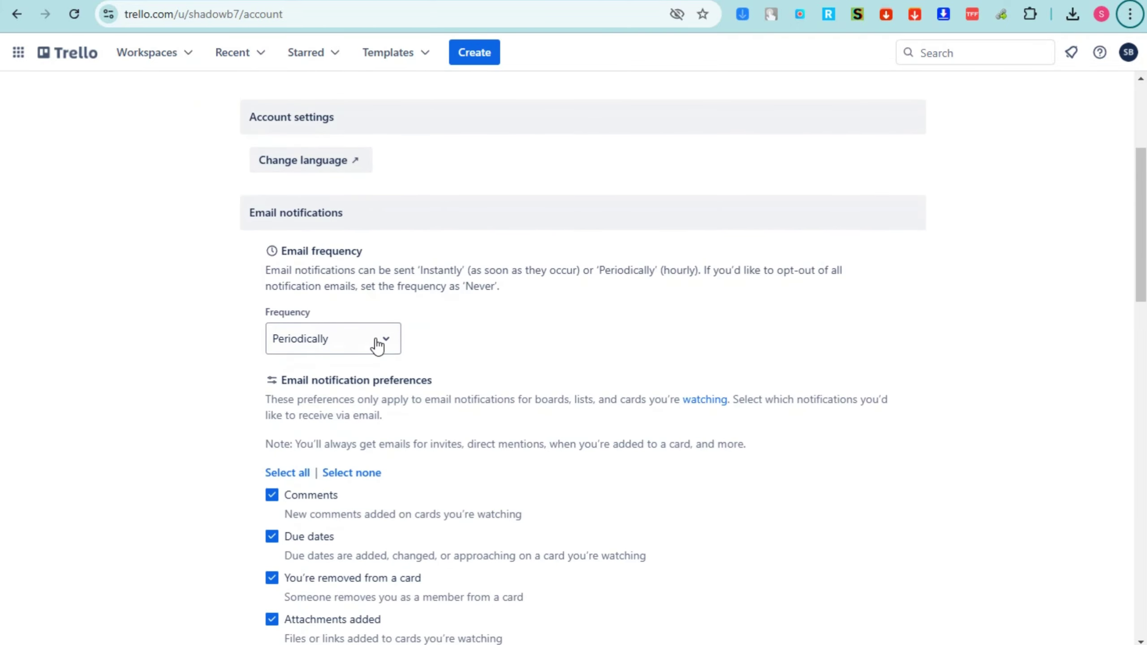
{"action": "scroll", "coordinate": [377, 345], "scroll_direction": "down", "scroll_amount": 8}
{"action": "scroll", "coordinate": [387, 326], "scroll_direction": "up", "scroll_amount": 15}
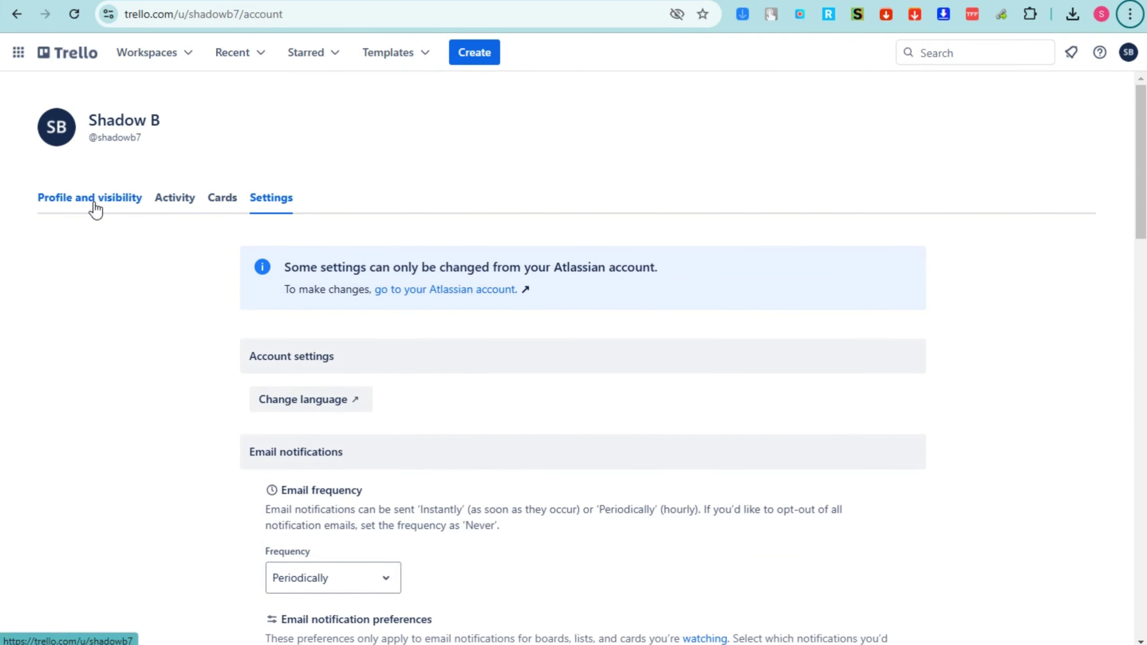
{"action": "left_click", "coordinate": [94, 206]}
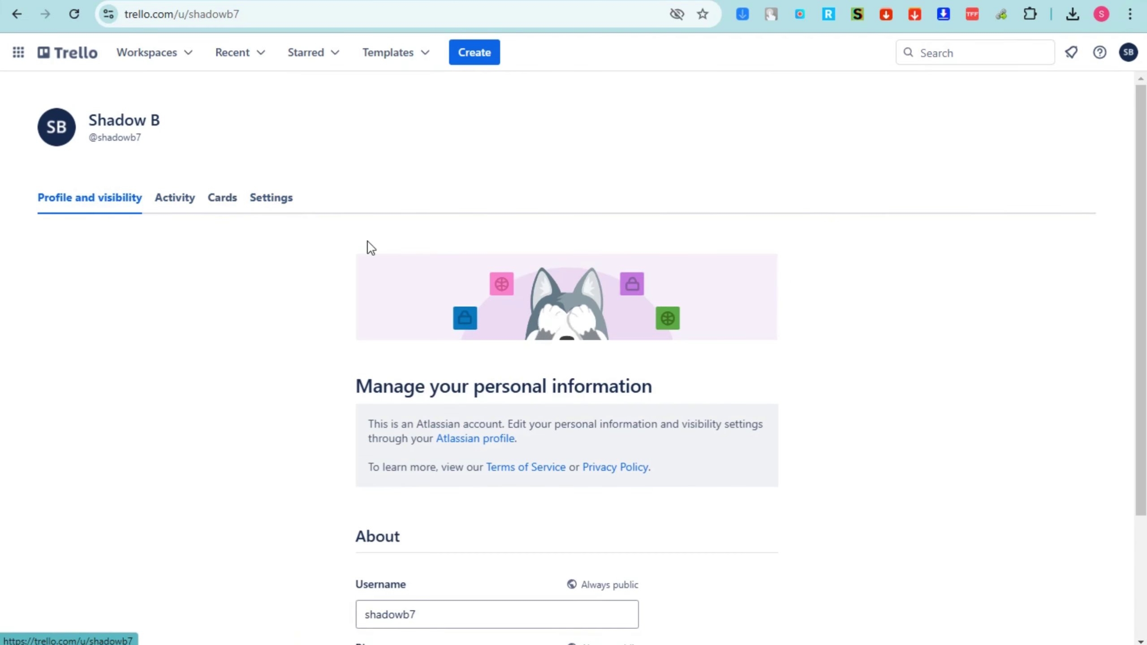
{"action": "scroll", "coordinate": [709, 315], "scroll_direction": "down", "scroll_amount": 3}
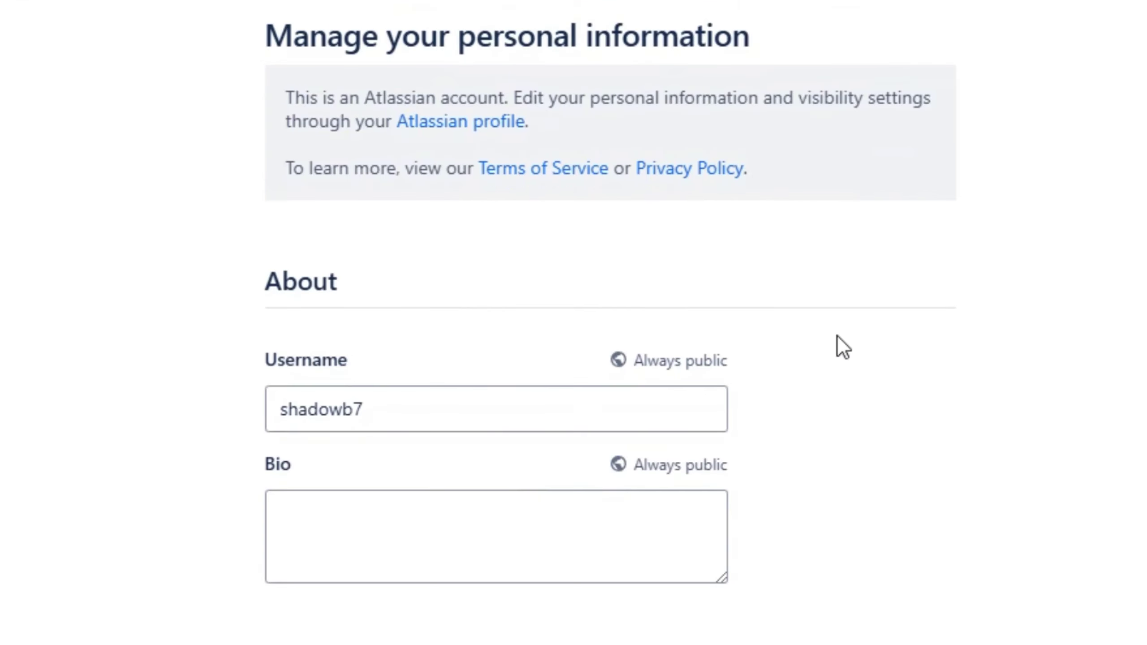
{"action": "scroll", "coordinate": [460, 425], "scroll_direction": "up", "scroll_amount": 3}
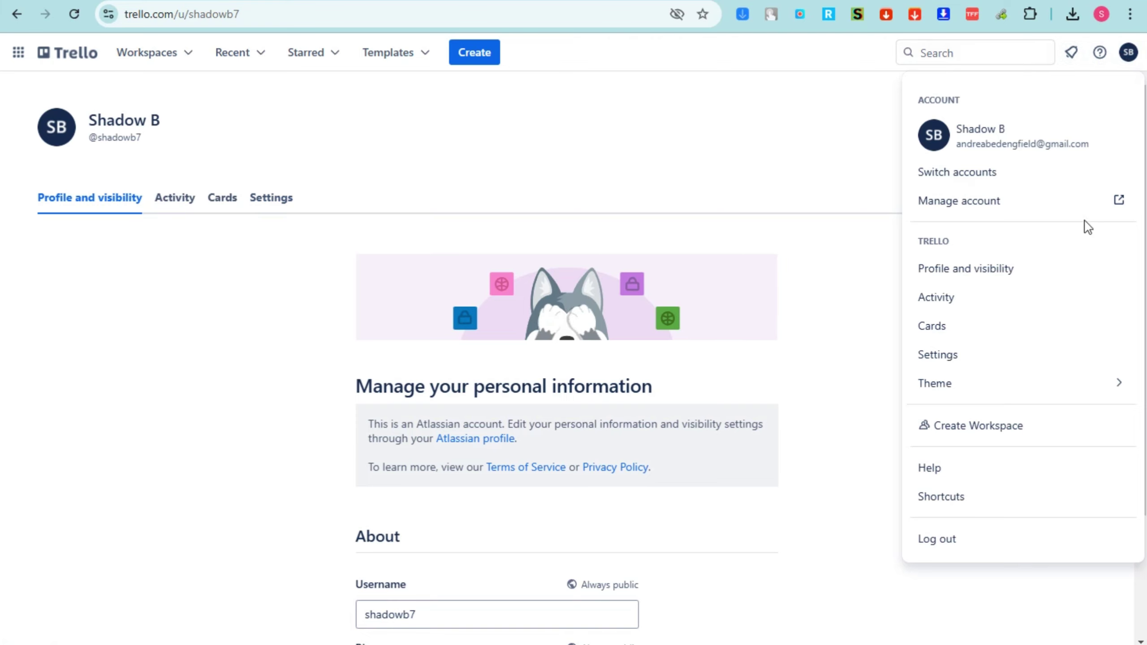
Go from the boards home page to Trello Workspace's Members page
{"action": "left_click", "coordinate": [77, 57]}
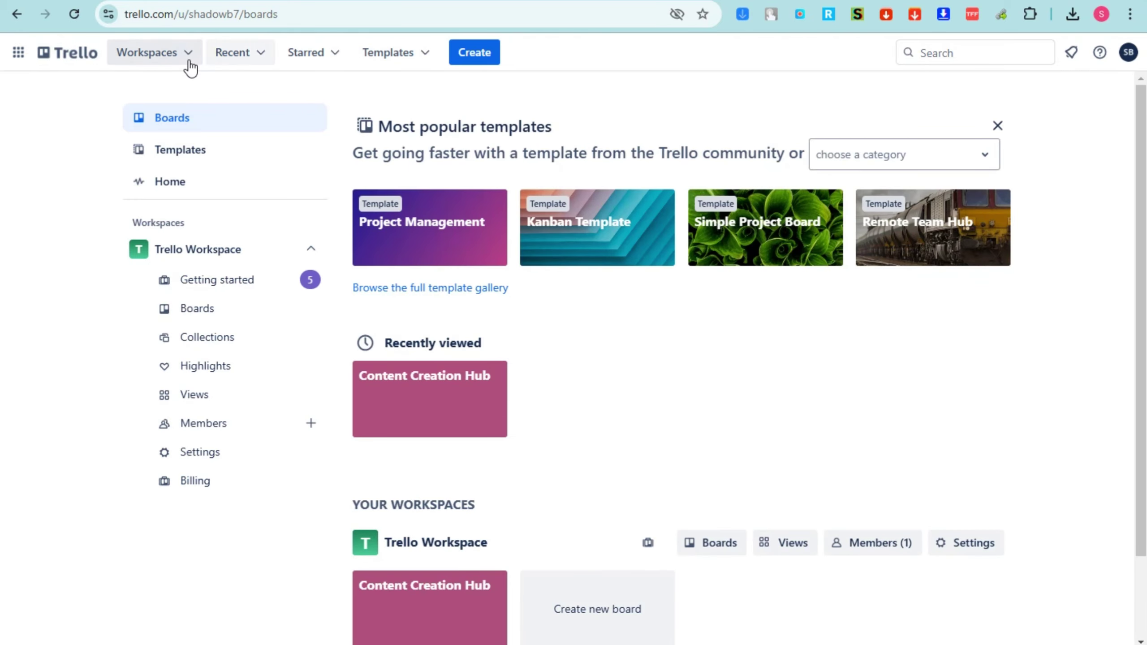
{"action": "left_click", "coordinate": [189, 62]}
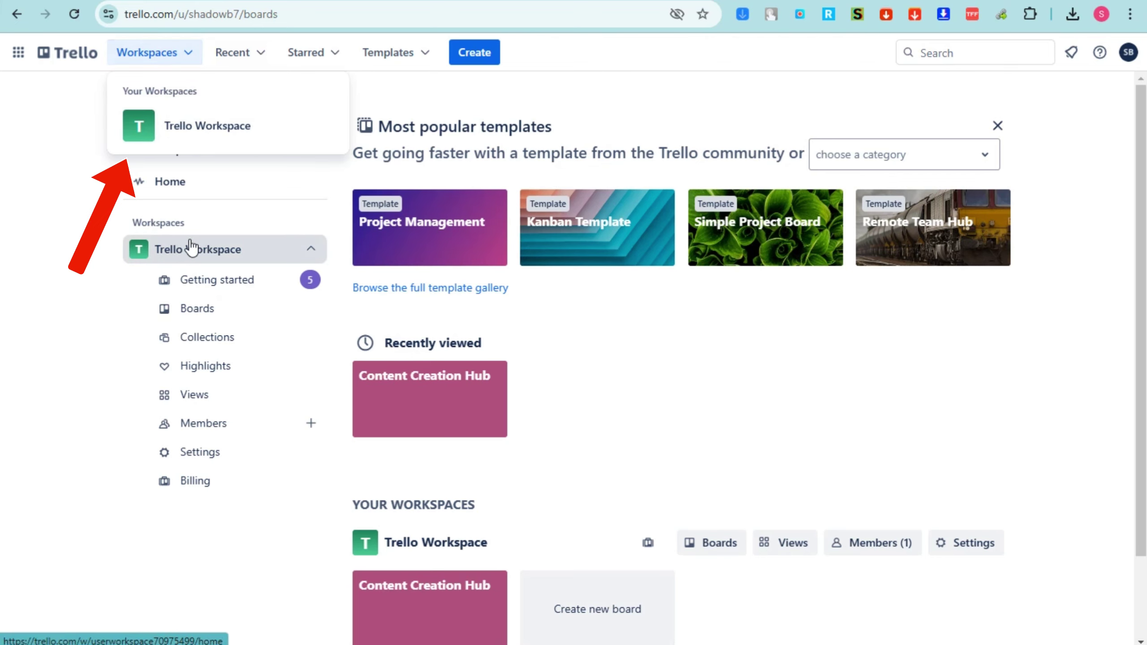
{"action": "left_click", "coordinate": [196, 128]}
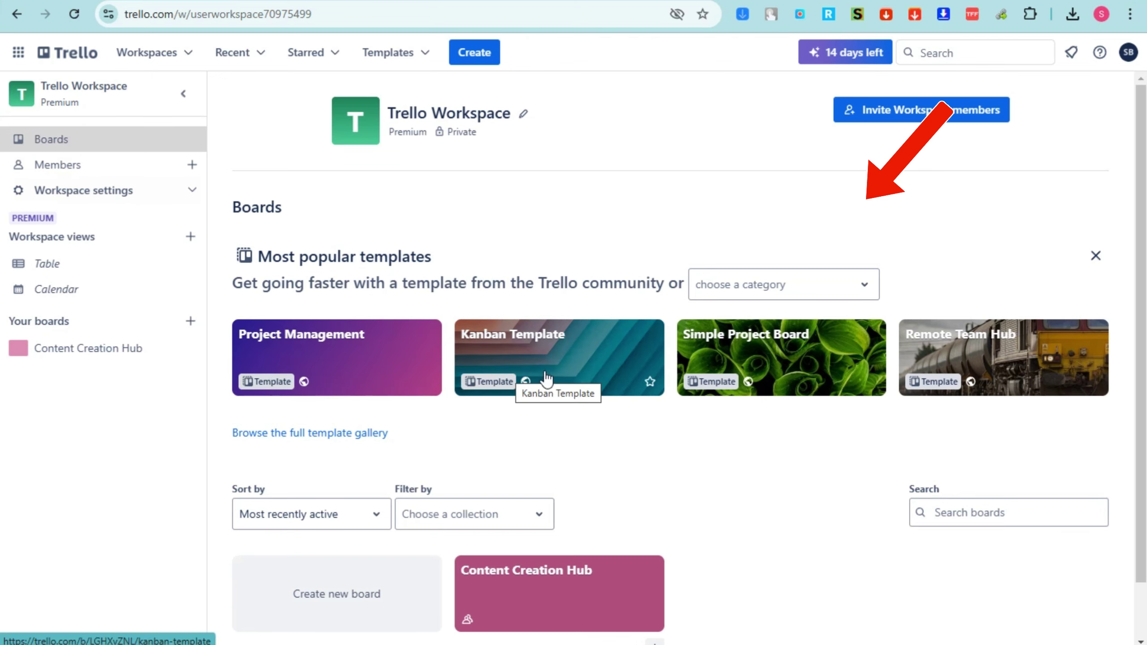
{"action": "scroll", "coordinate": [706, 461], "scroll_direction": "down", "scroll_amount": 2}
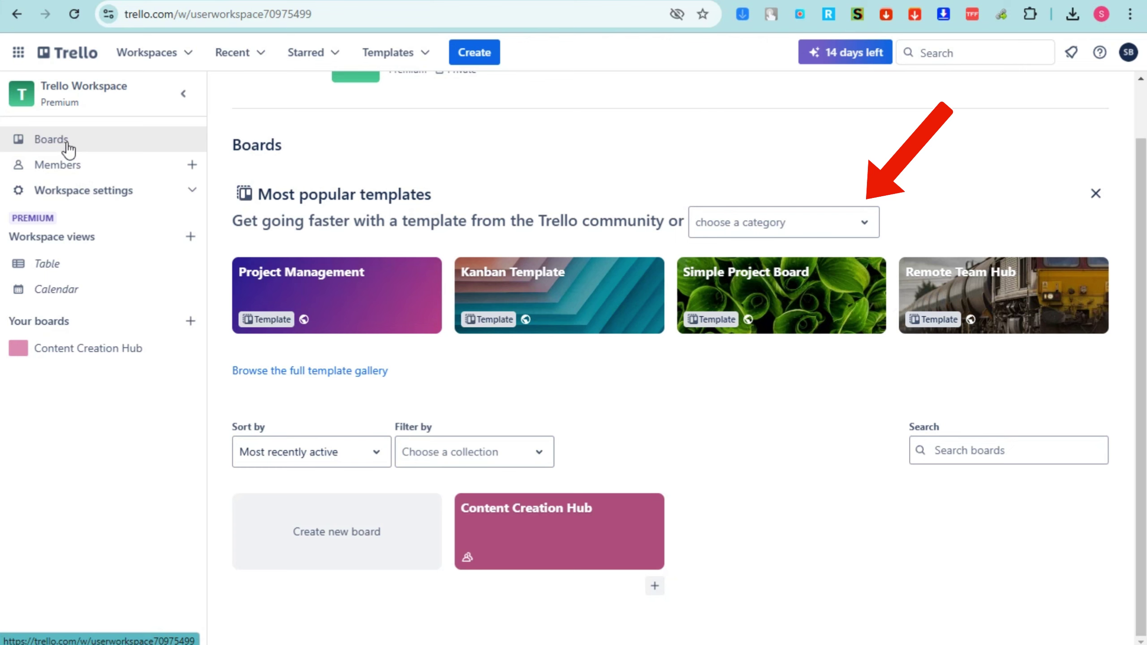
{"action": "left_click", "coordinate": [66, 170]}
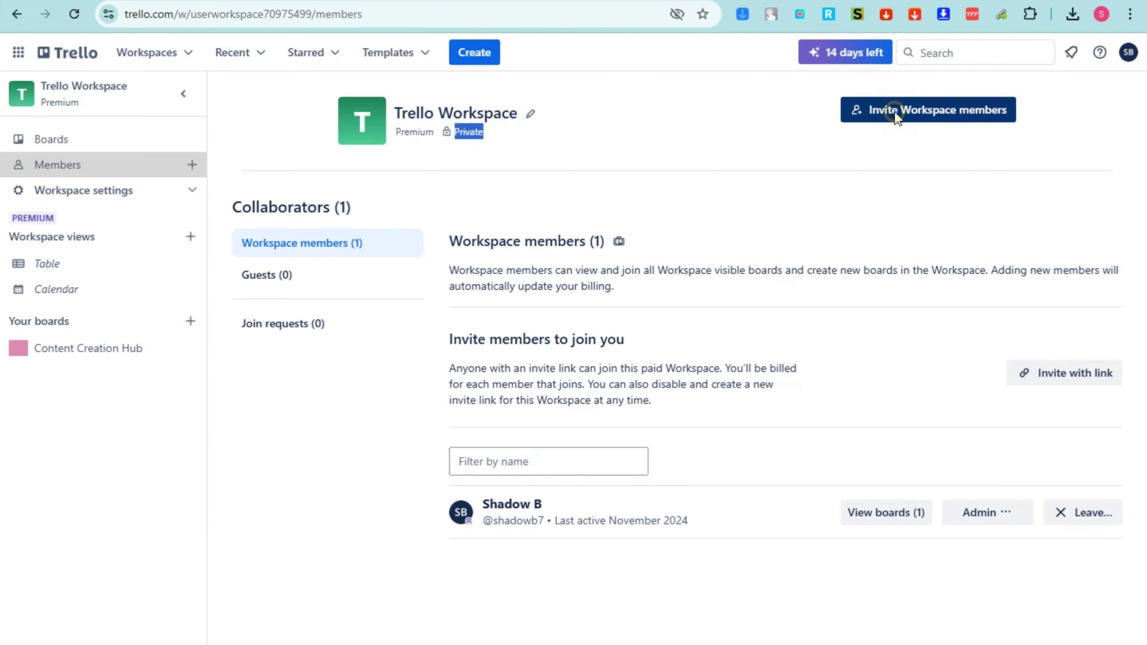
Invite a user to Trello Workspace by username, then reopen the Content Creation Hub board
{"action": "left_click", "coordinate": [767, 169]}
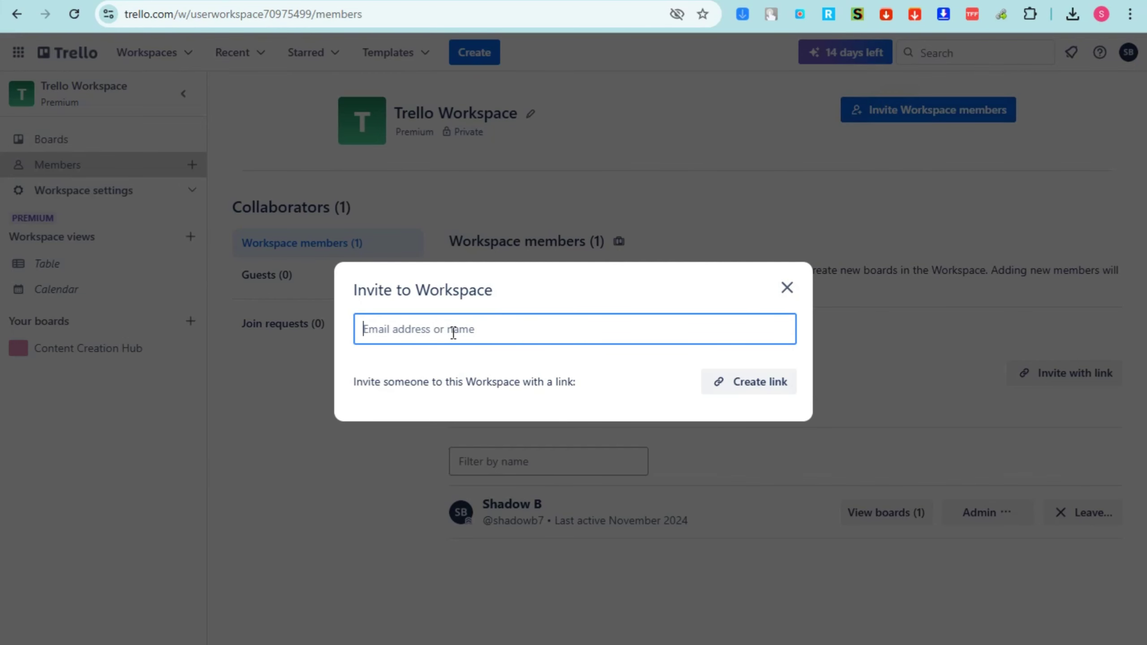
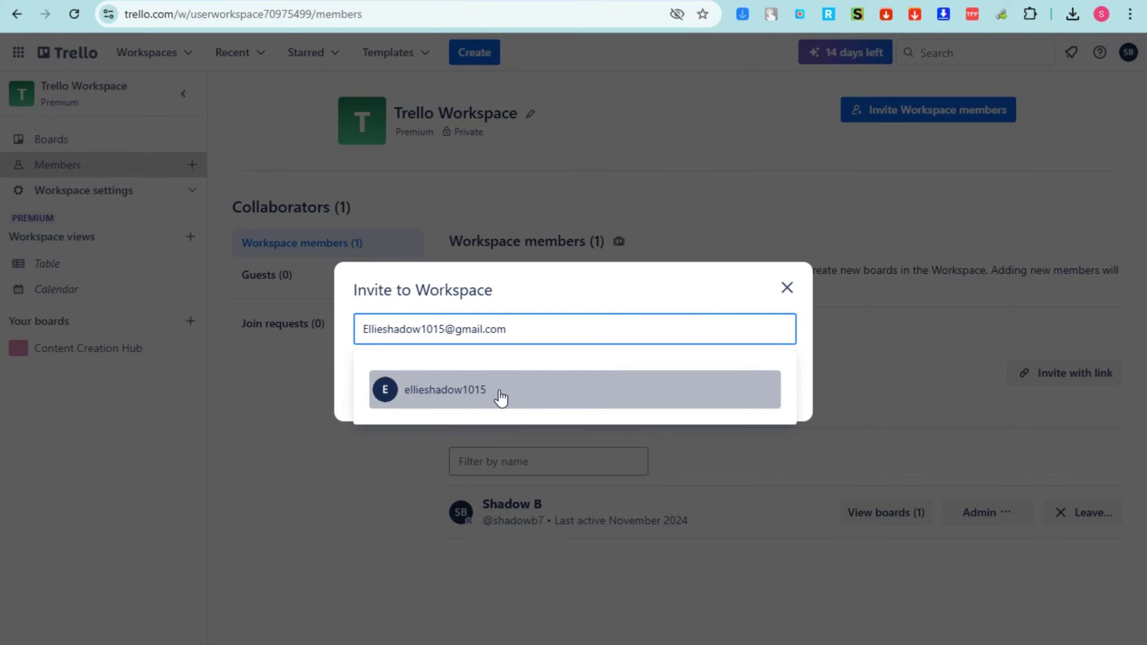
{"action": "left_click", "coordinate": [501, 397]}
{"action": "left_click", "coordinate": [748, 266]}
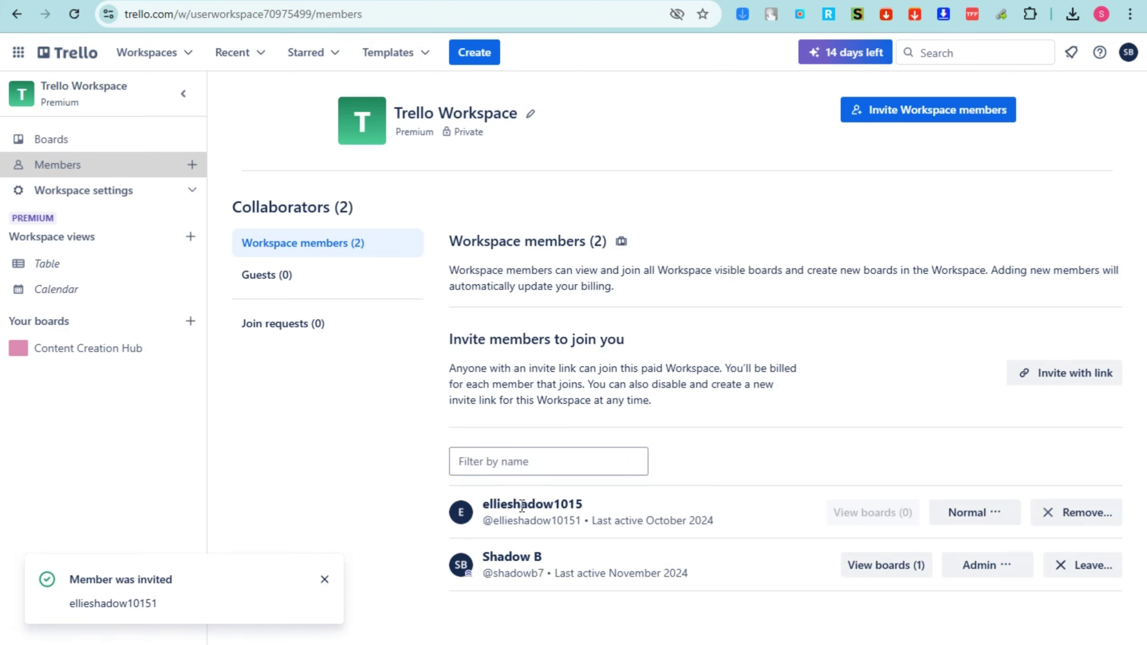
{"action": "left_click", "coordinate": [64, 195]}
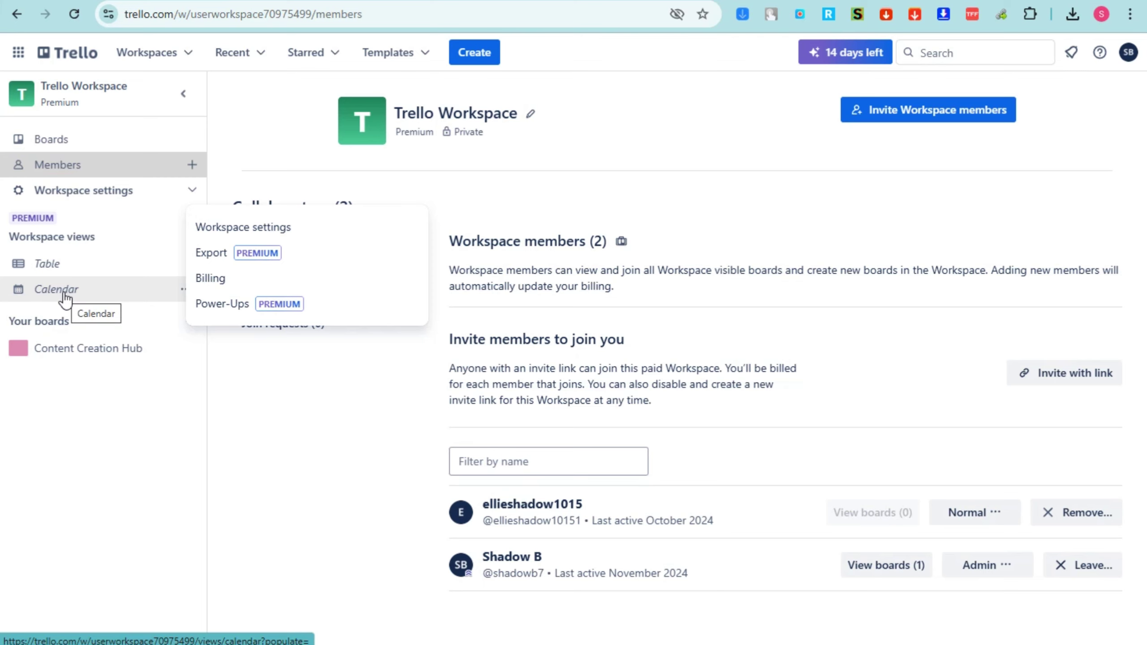
{"action": "left_click", "coordinate": [68, 353]}
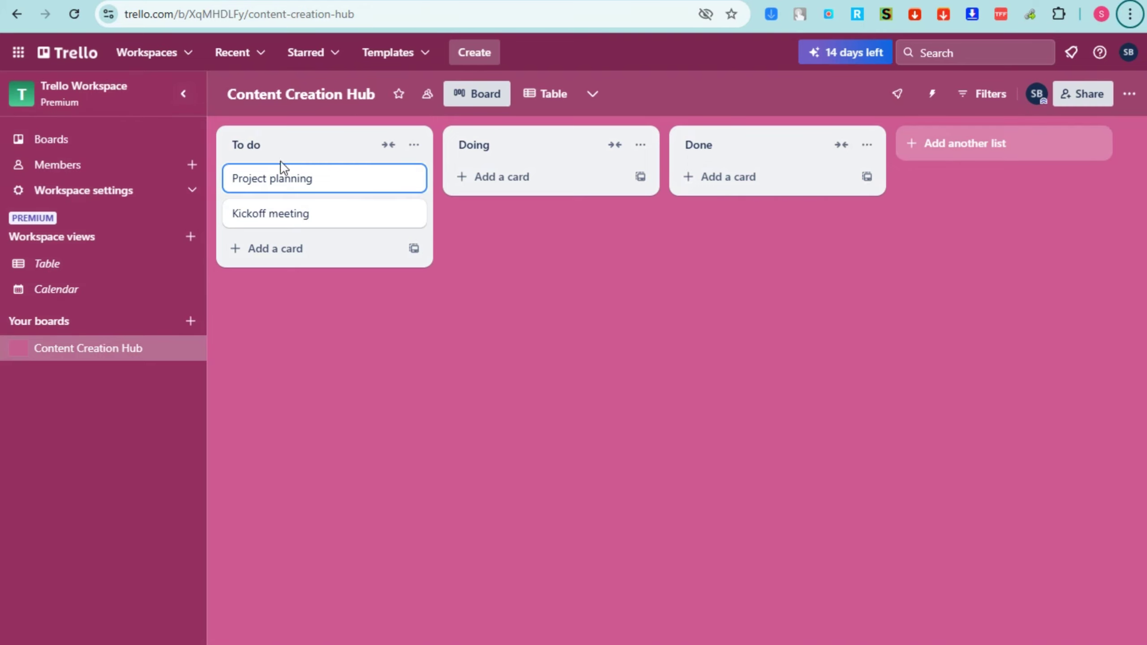
Rename the To do list to Ideas/Brainstorming and the Doing list to Script/Outline
{"action": "left_click", "coordinate": [271, 145]}
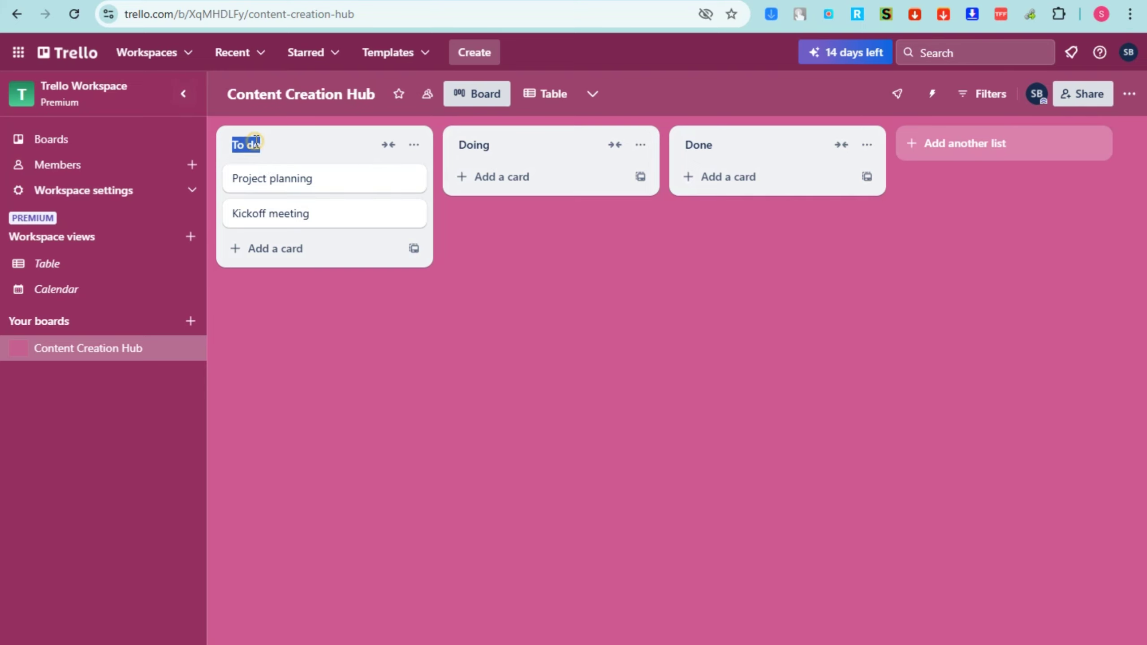
{"action": "type", "text": "Ideas/Brainstorming"}
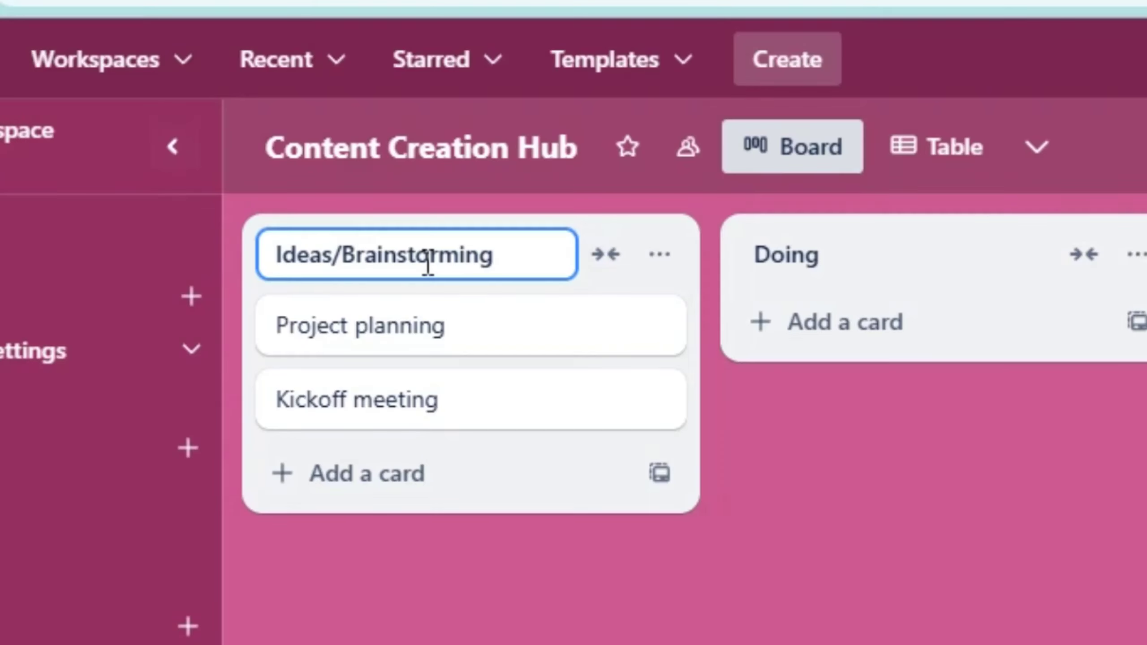
{"action": "left_click", "coordinate": [823, 483]}
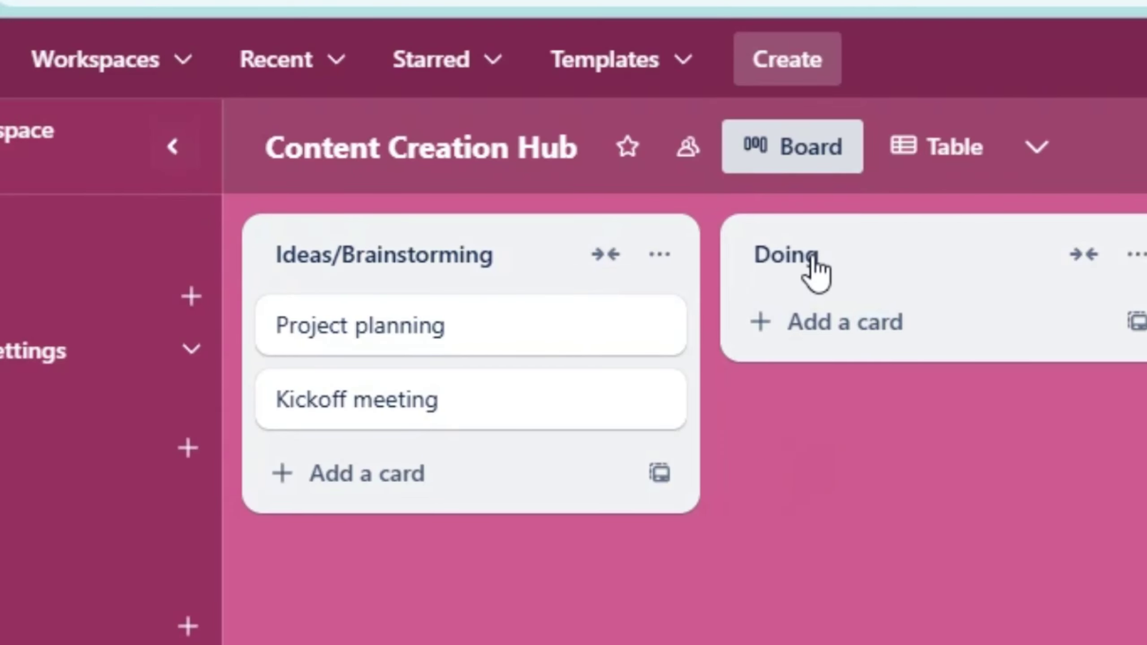
{"action": "left_click", "coordinate": [836, 255]}
{"action": "type", "text": "Script/Outline"}
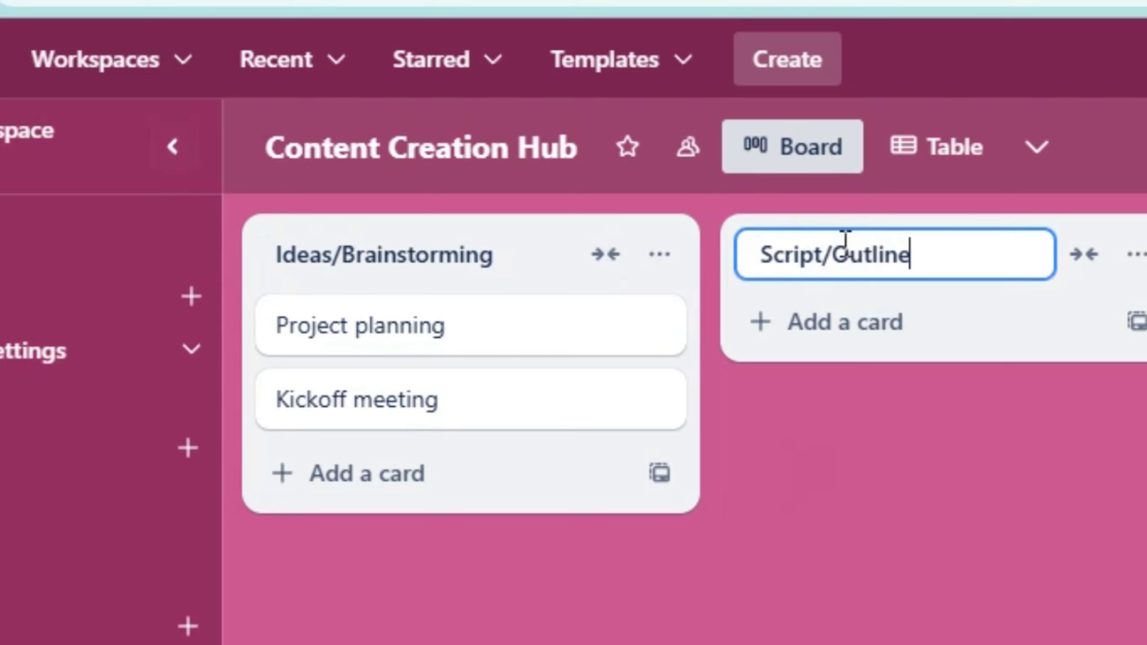
{"action": "key", "text": "Return"}
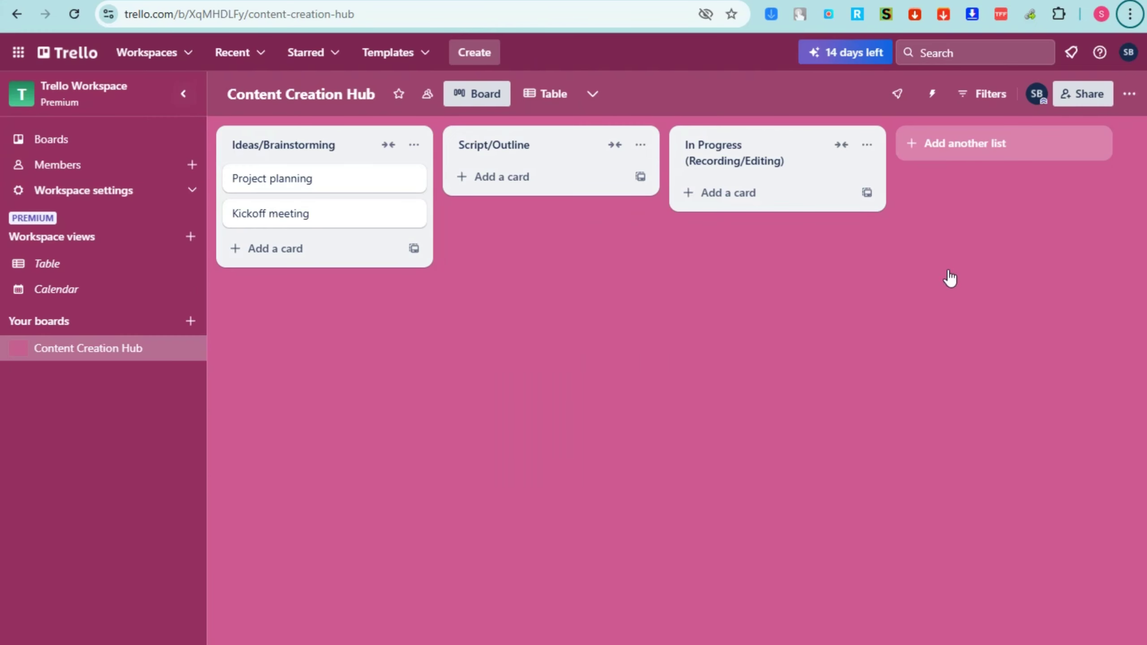
Add two new lists, Scheduled for Upload and Published
{"action": "left_click", "coordinate": [923, 150]}
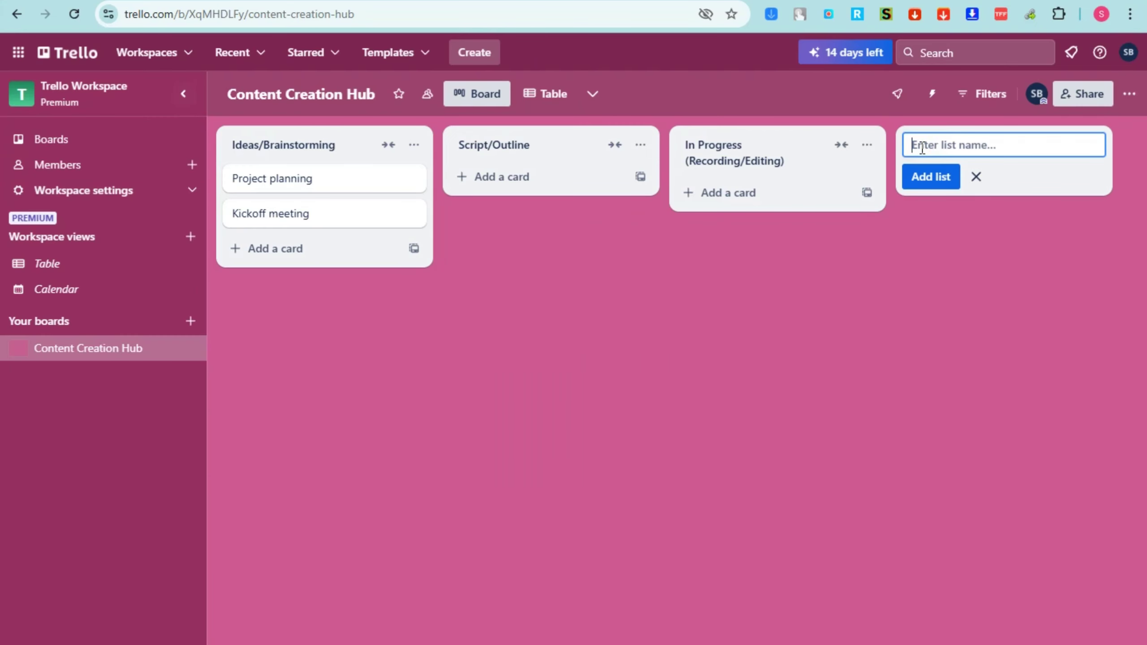
{"action": "type", "text": "Scheduled for Upload"}
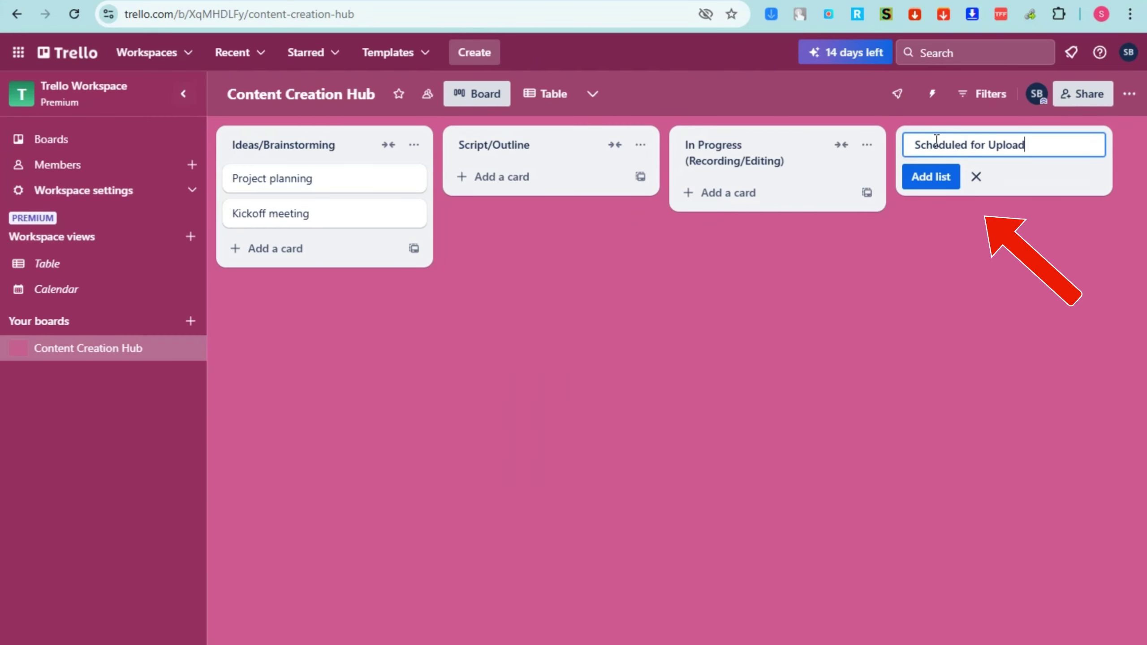
{"action": "key", "text": "Return"}
{"action": "type", "text": "Published"}
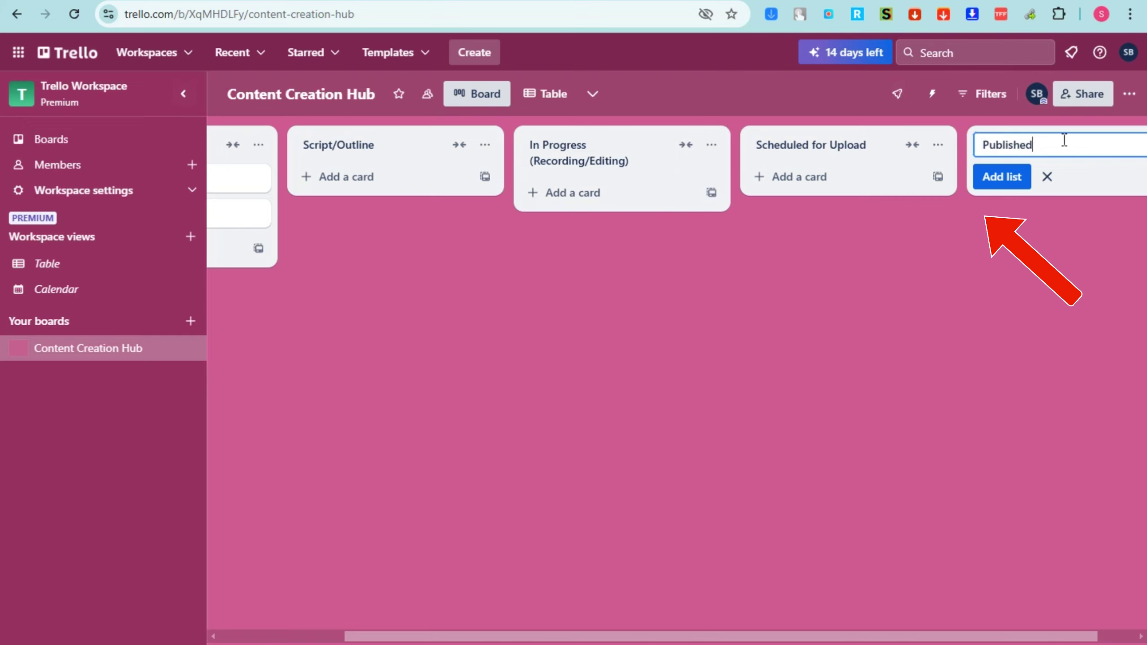
{"action": "left_click", "coordinate": [1064, 227]}
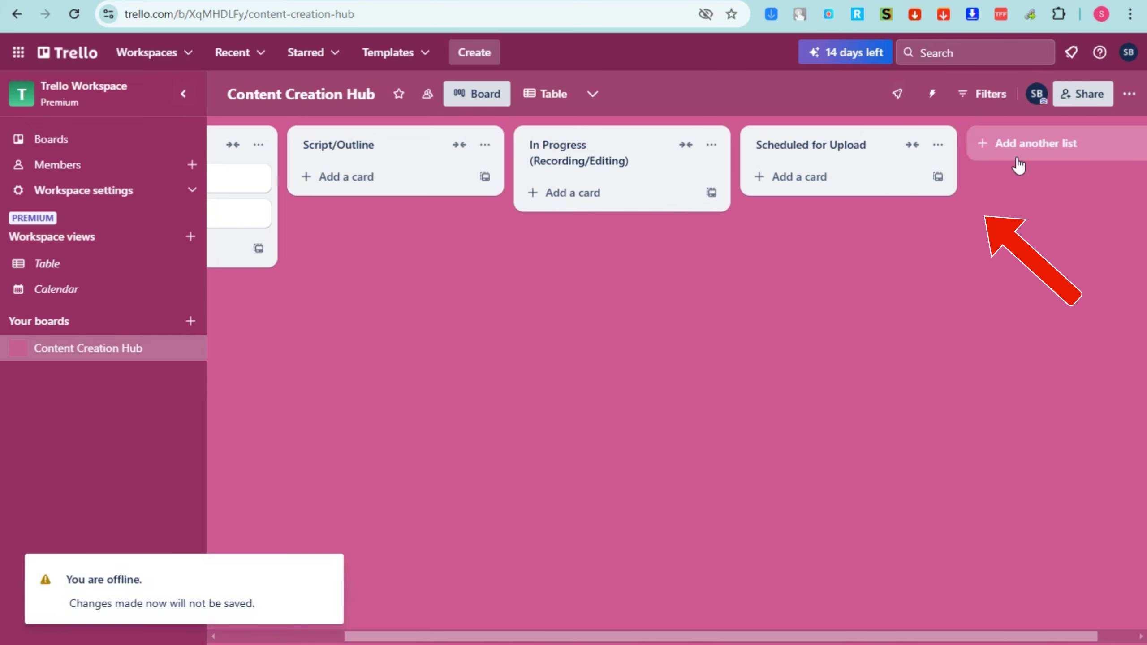
{"action": "left_click", "coordinate": [1018, 159]}
{"action": "type", "text": "Published"}
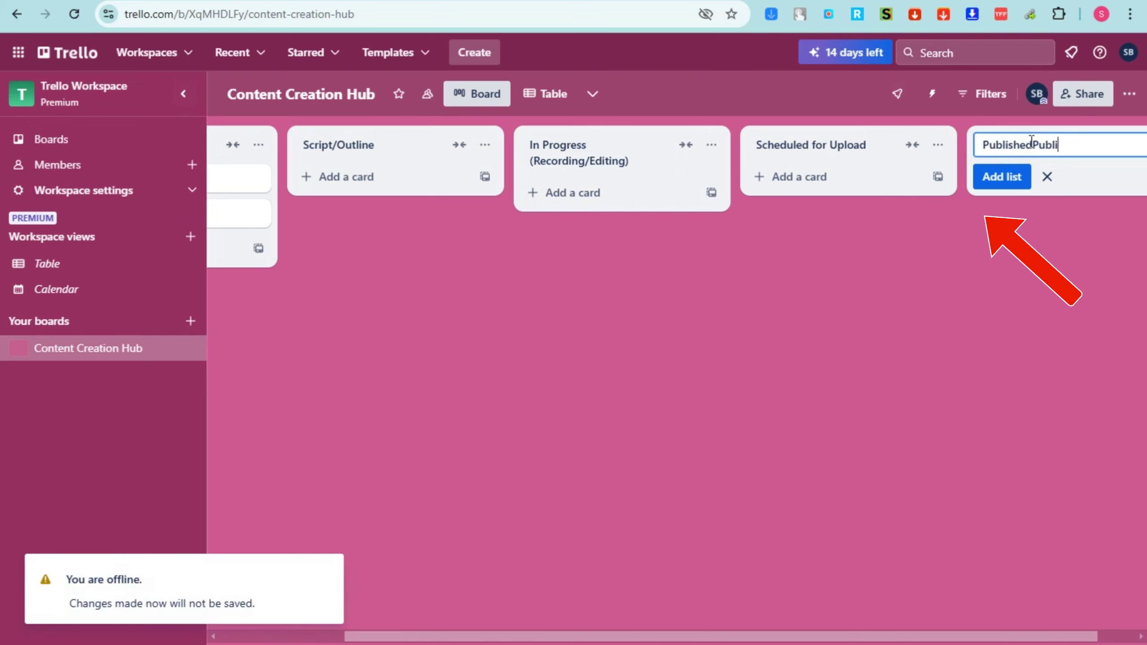
{"action": "key", "text": "Return"}
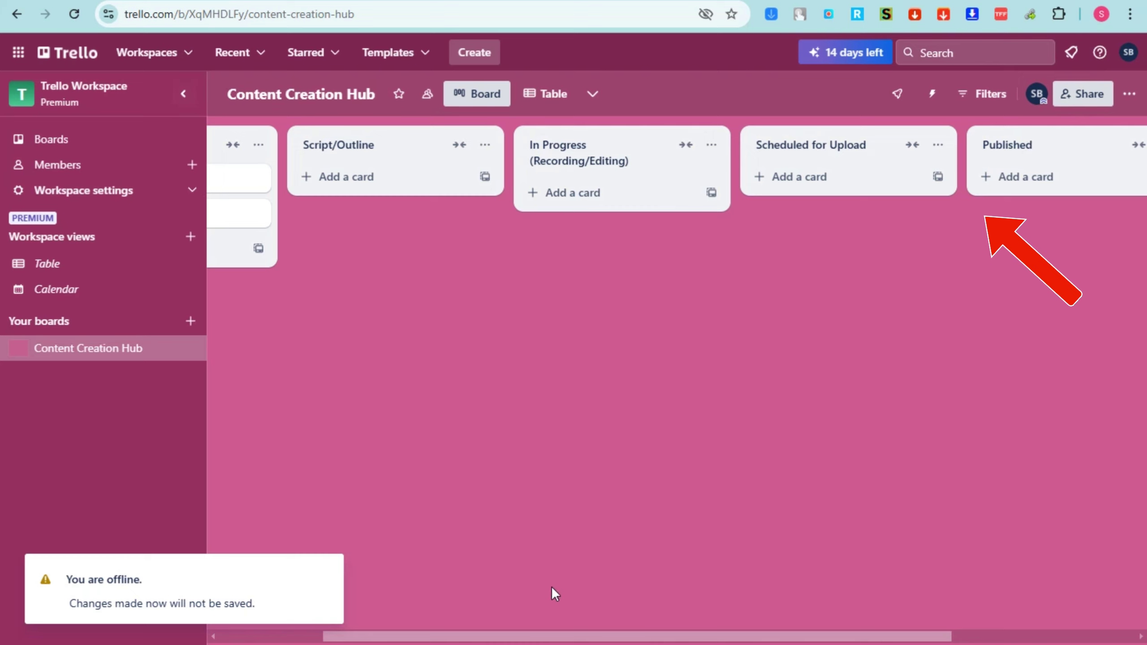
Open the Project planning card, select its title, and copy 'Purpose' from the reference page
{"action": "left_click_drag", "start_coordinate": [558, 639], "coordinate": [397, 638]}
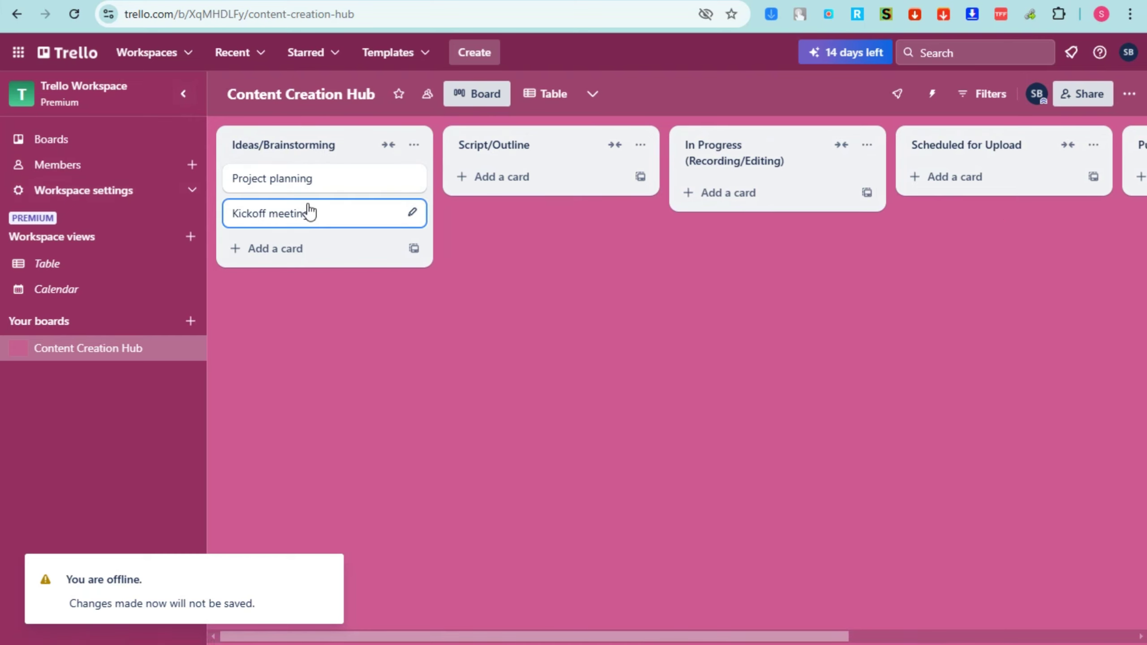
{"action": "left_click", "coordinate": [272, 185]}
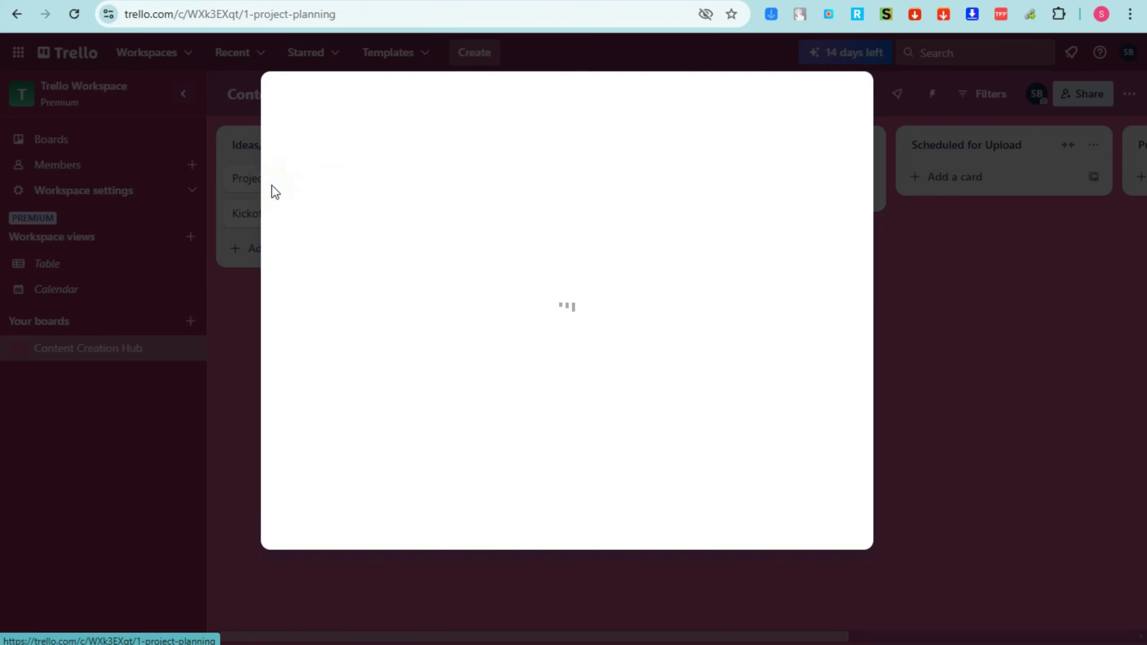
{"action": "left_click", "coordinate": [351, 97]}
{"action": "left_click_drag", "start_coordinate": [477, 100], "coordinate": [204, 97]}
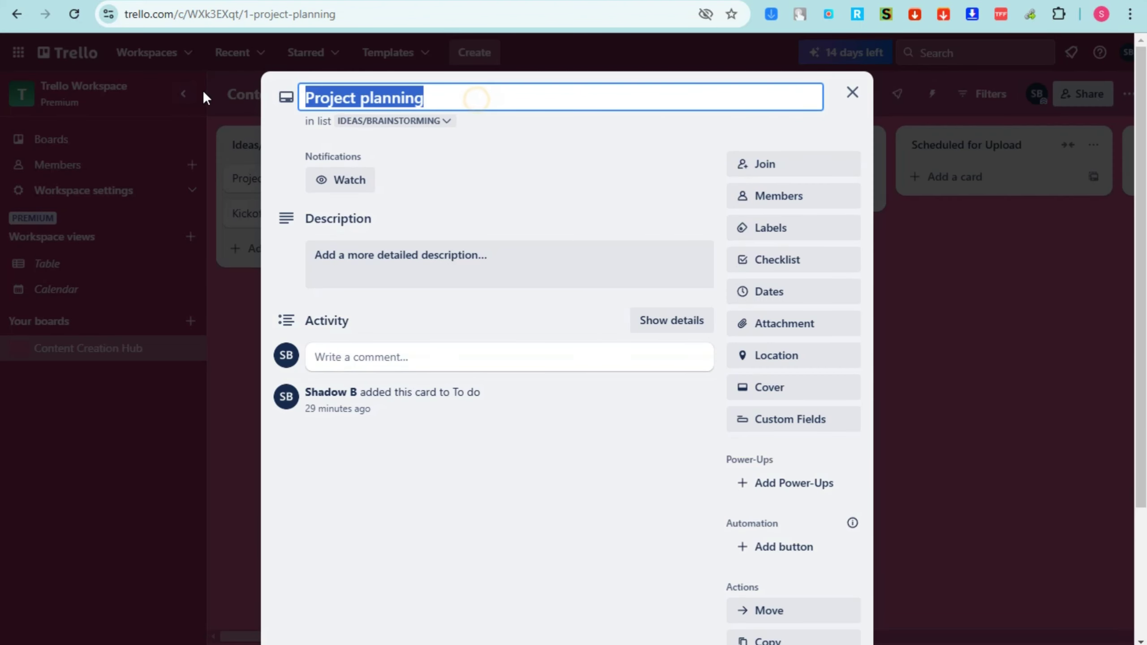
{"action": "type", "text": "Capture any new content ideas, regardless of how fully formed they are."}
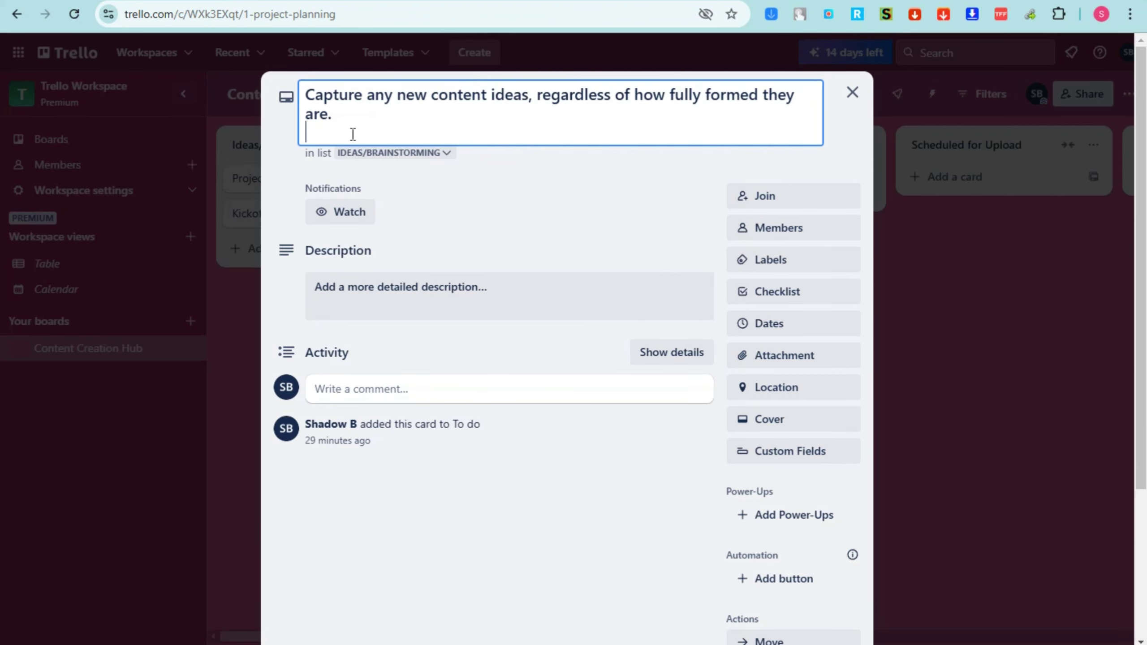
{"action": "key", "text": "ctrl+z"}
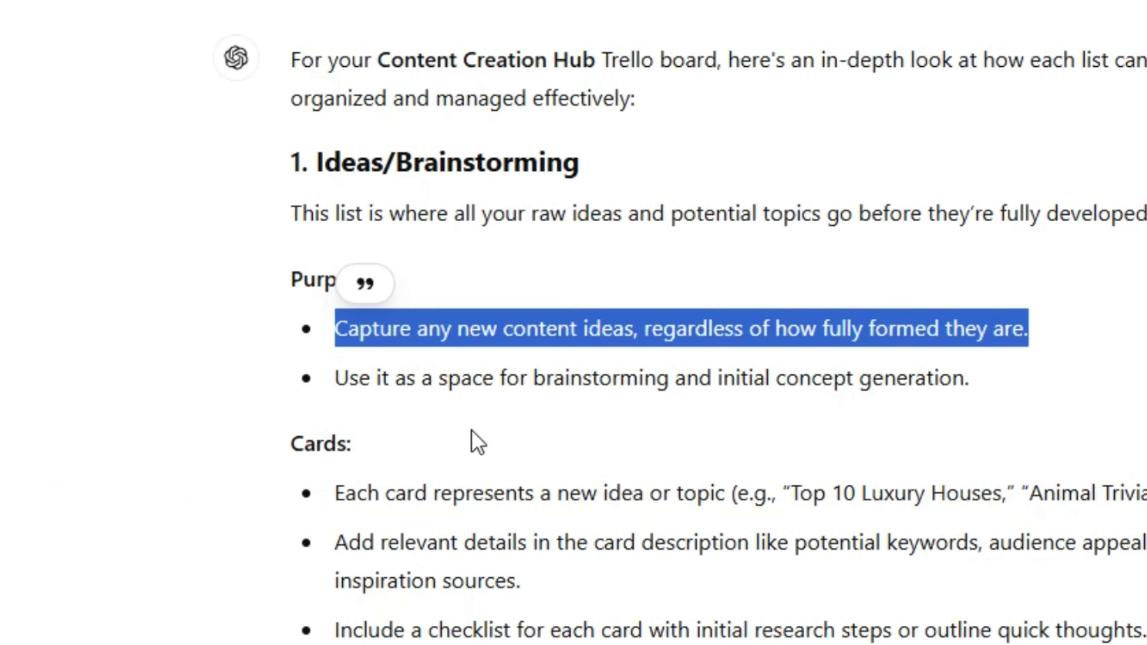
{"action": "left_click", "coordinate": [384, 256]}
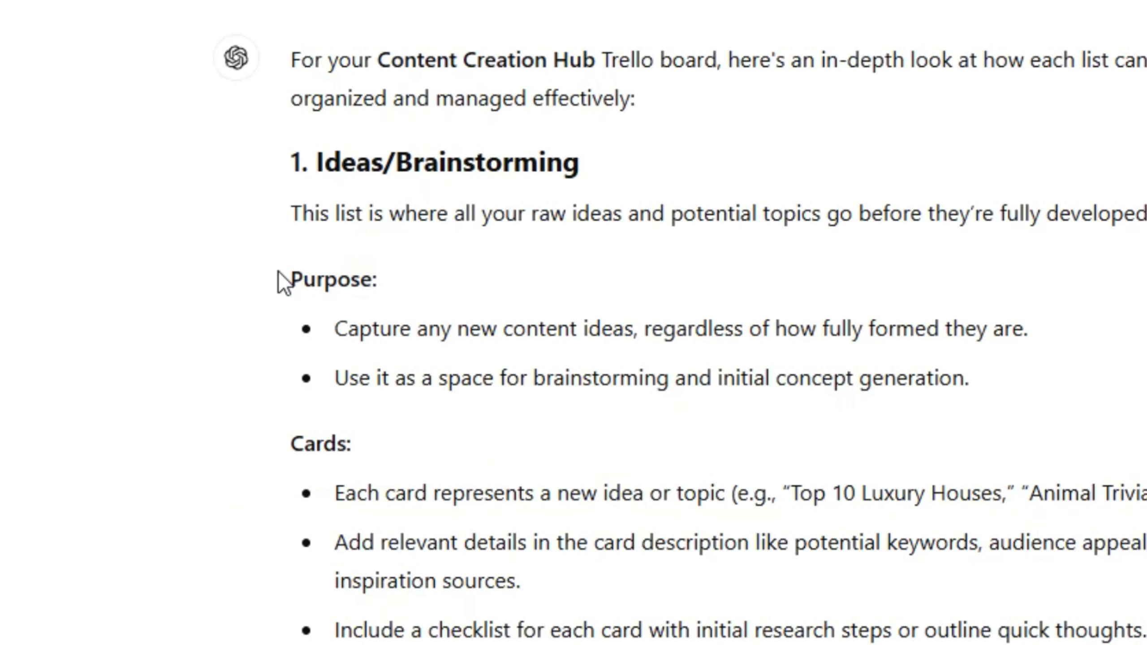
{"action": "left_click_drag", "start_coordinate": [281, 276], "coordinate": [401, 273]}
{"action": "key", "text": "ctrl+c"}
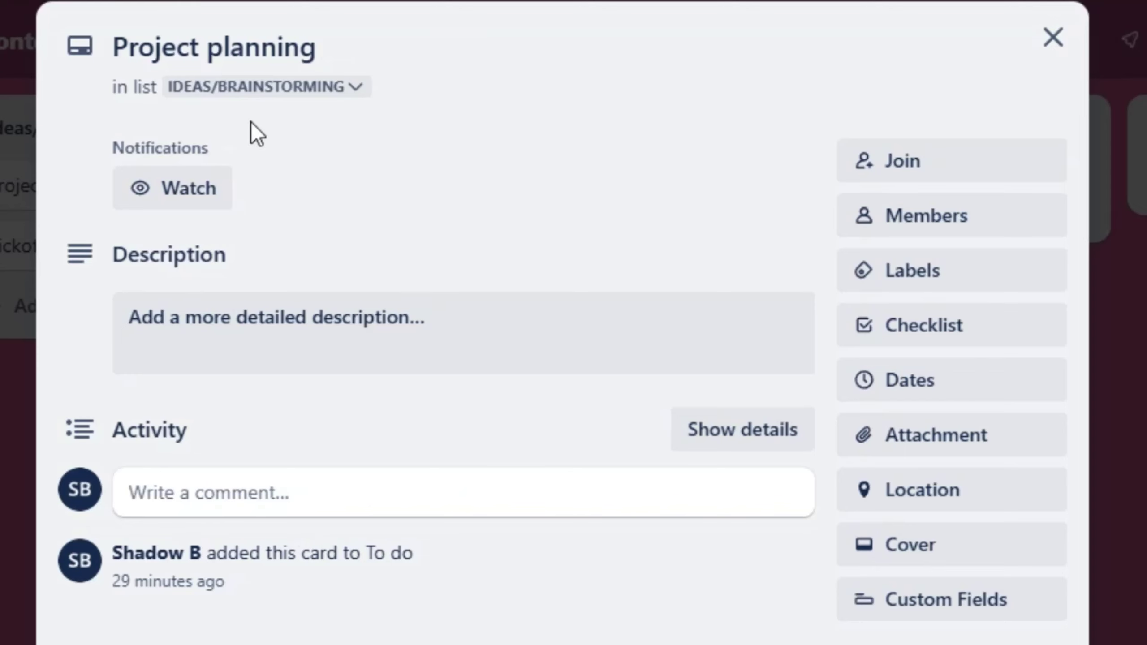
{"action": "left_click", "coordinate": [248, 46]}
Rename the Project planning card to Purpose and close it
{"action": "left_click_drag", "start_coordinate": [336, 44], "coordinate": [5, 38]}
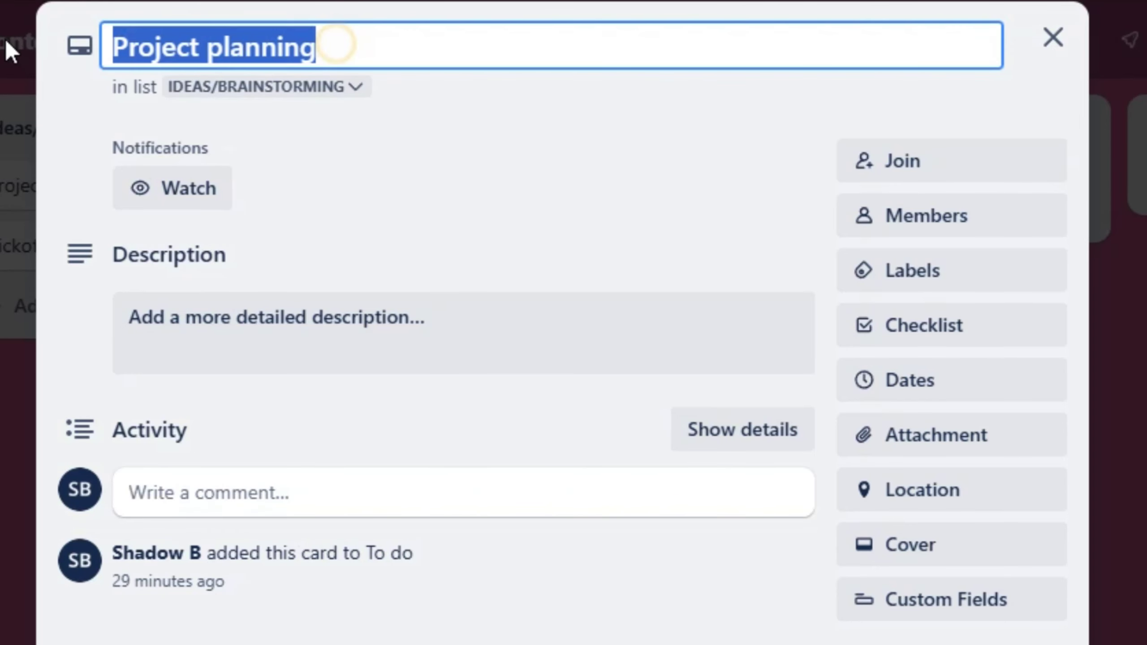
{"action": "key", "text": "ctrl+v"}
{"action": "key", "text": "Return"}
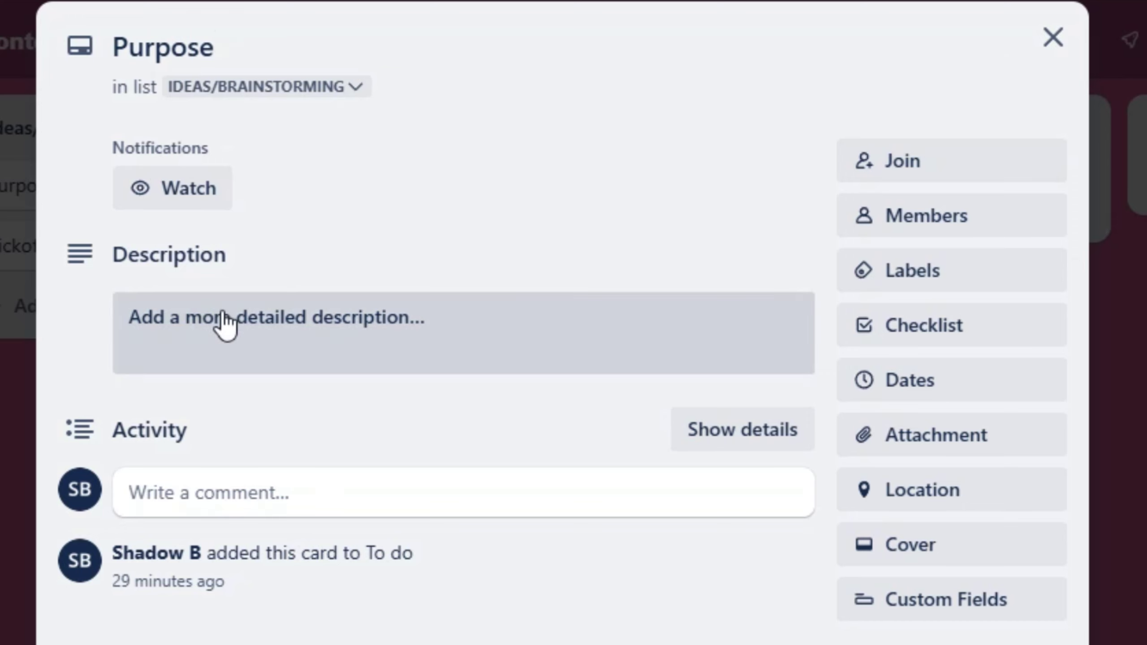
{"action": "key", "text": "Escape"}
Reopen the card and retitle it with the quiz examples 'Top 10 Luxury Houses,' 'Animal Trivia Quiz'
{"action": "left_click", "coordinate": [41, 190]}
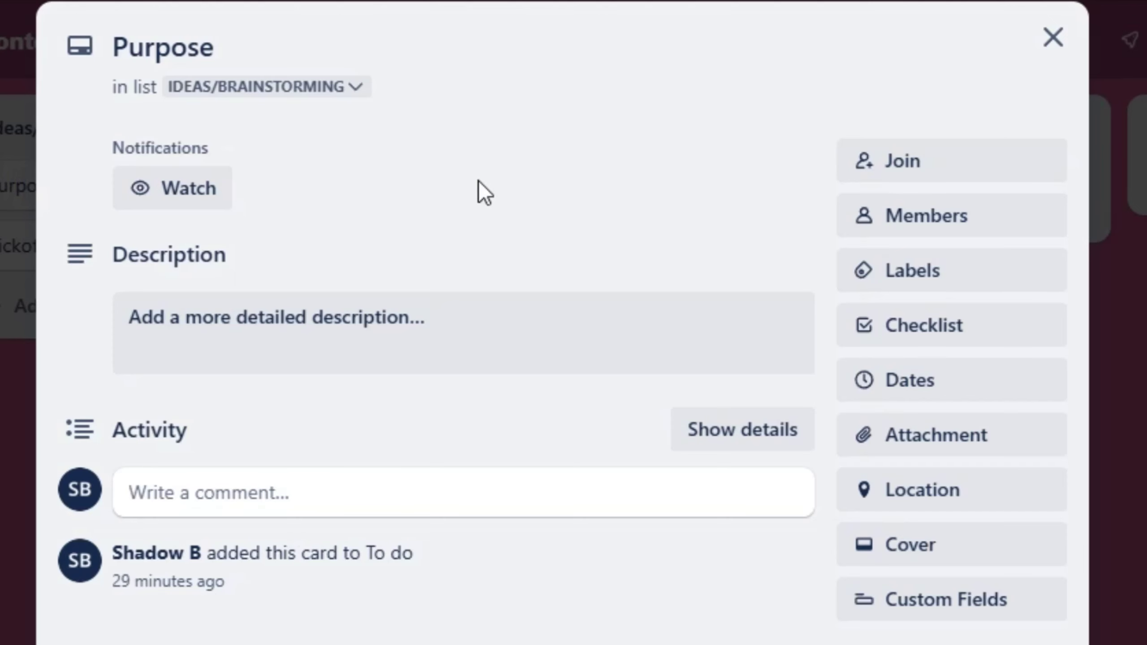
{"action": "left_click", "coordinate": [217, 48]}
{"action": "left_click_drag", "start_coordinate": [218, 48], "coordinate": [103, 51]}
{"action": "type", "text": "Top 10 Luxury Houses,\" \"Animal Trivia Quiz"}
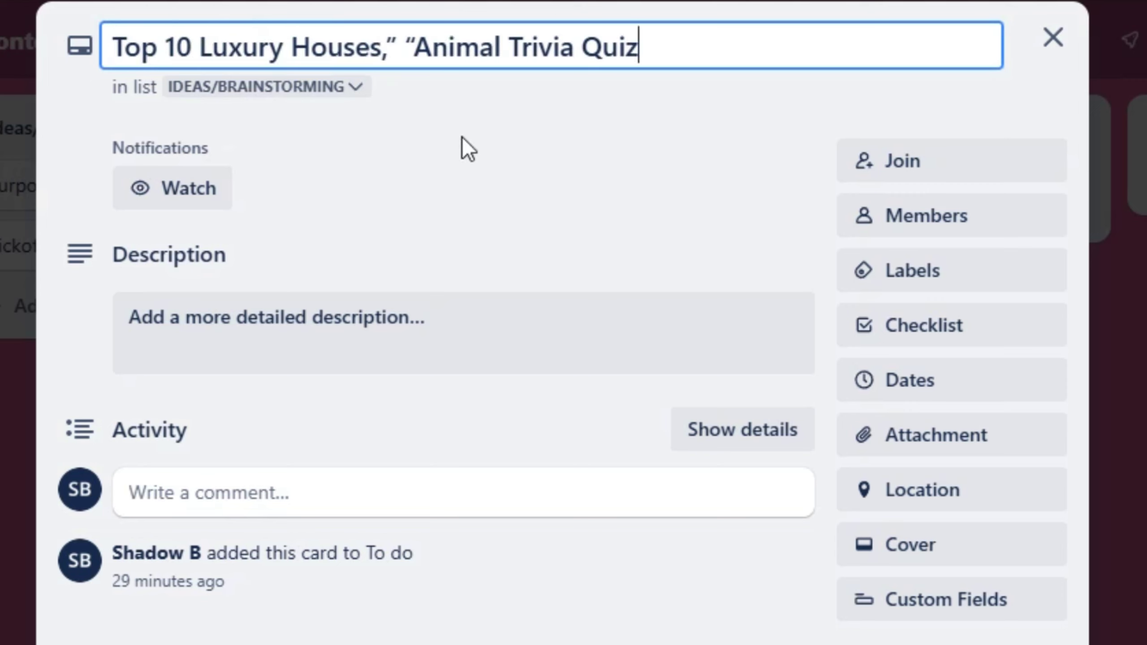
{"action": "left_click", "coordinate": [505, 138]}
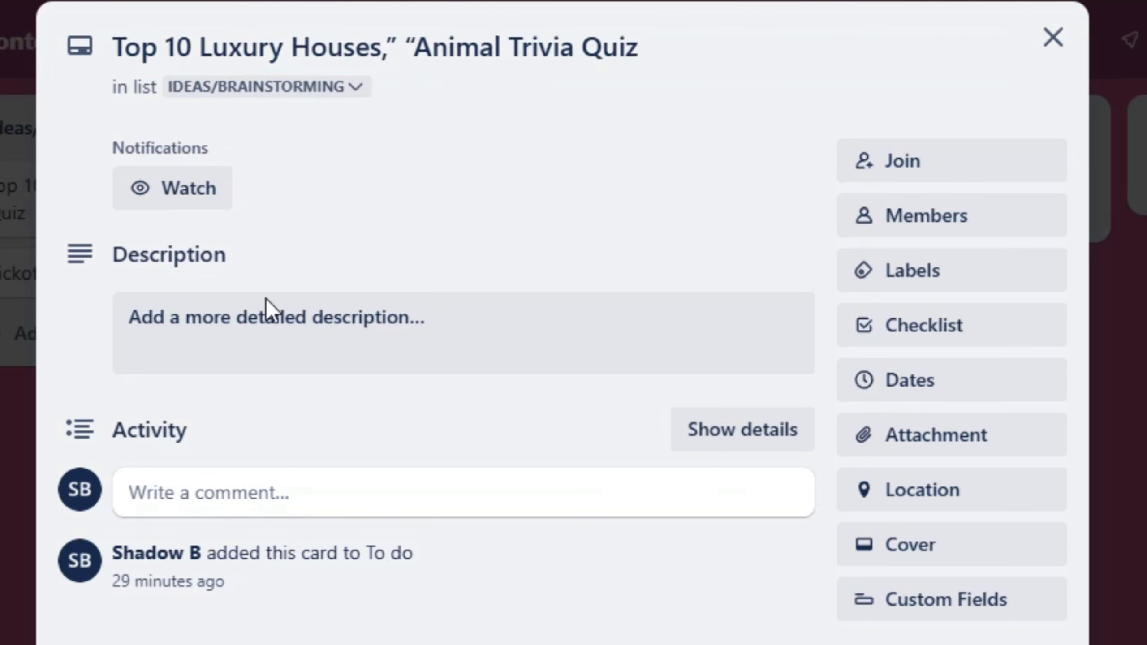
Paste three description points, format them bold as a numbered list, and save
{"action": "left_click", "coordinate": [250, 322]}
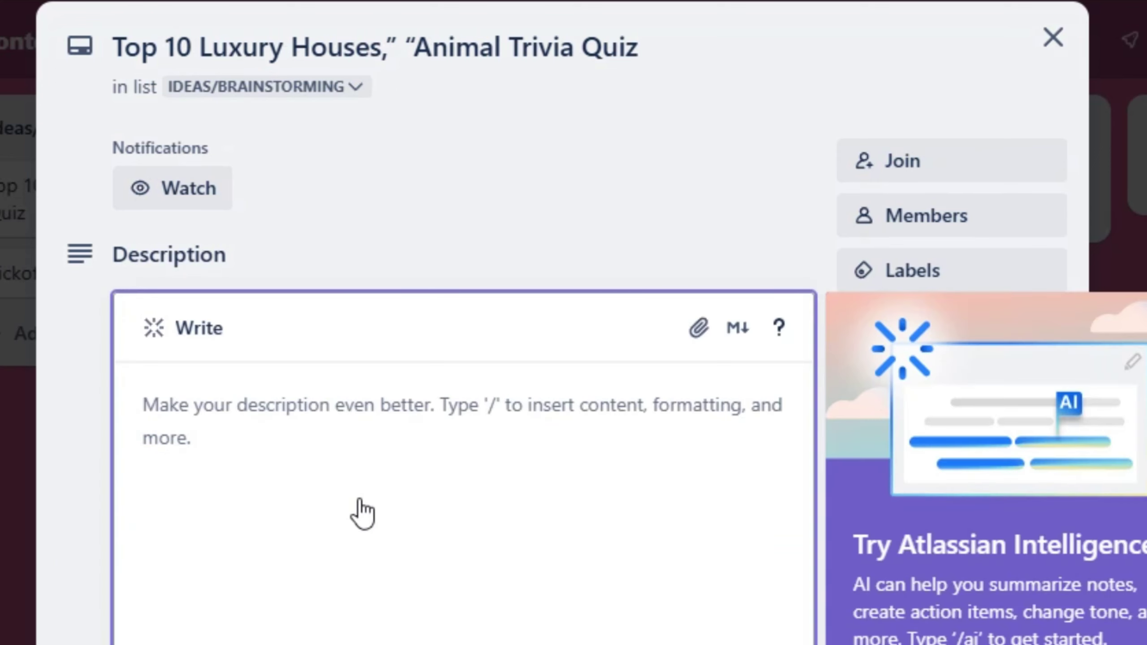
{"action": "left_click", "coordinate": [356, 433]}
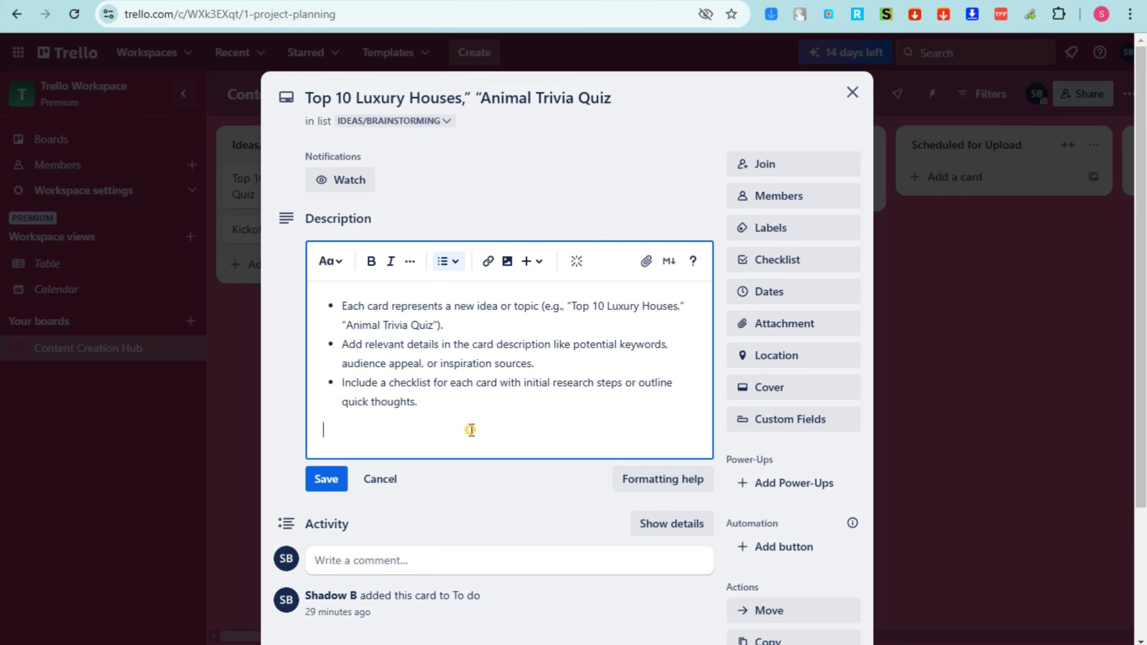
{"action": "left_click_drag", "start_coordinate": [470, 430], "coordinate": [306, 306]}
{"action": "left_click", "coordinate": [377, 267]}
{"action": "left_click", "coordinate": [390, 267]}
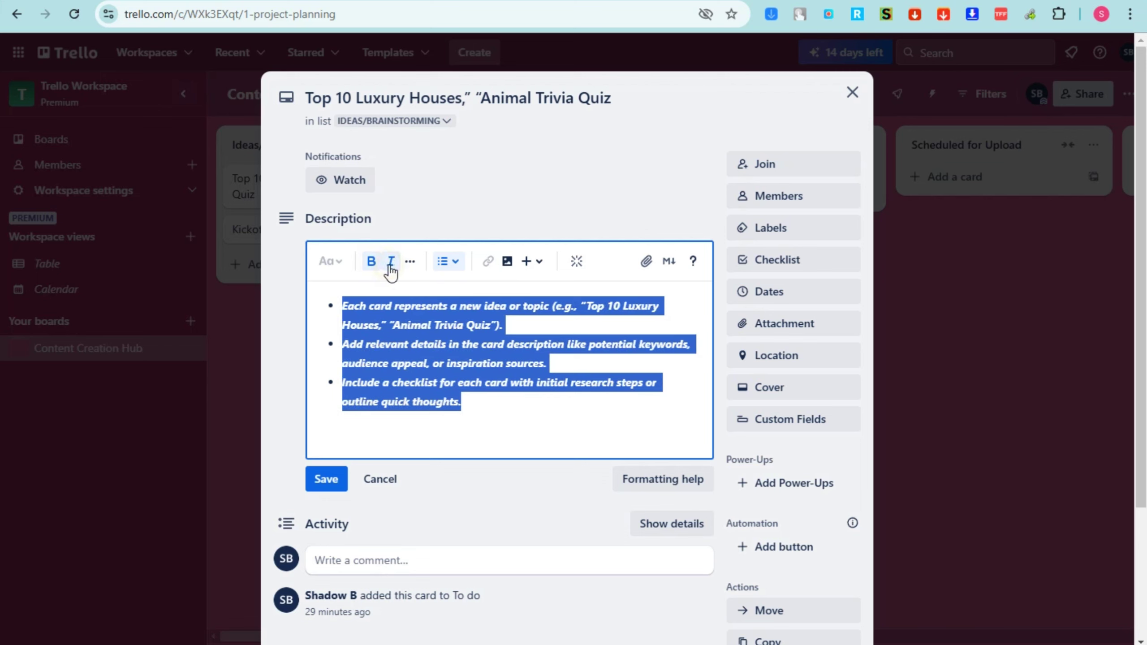
{"action": "left_click", "coordinate": [391, 266]}
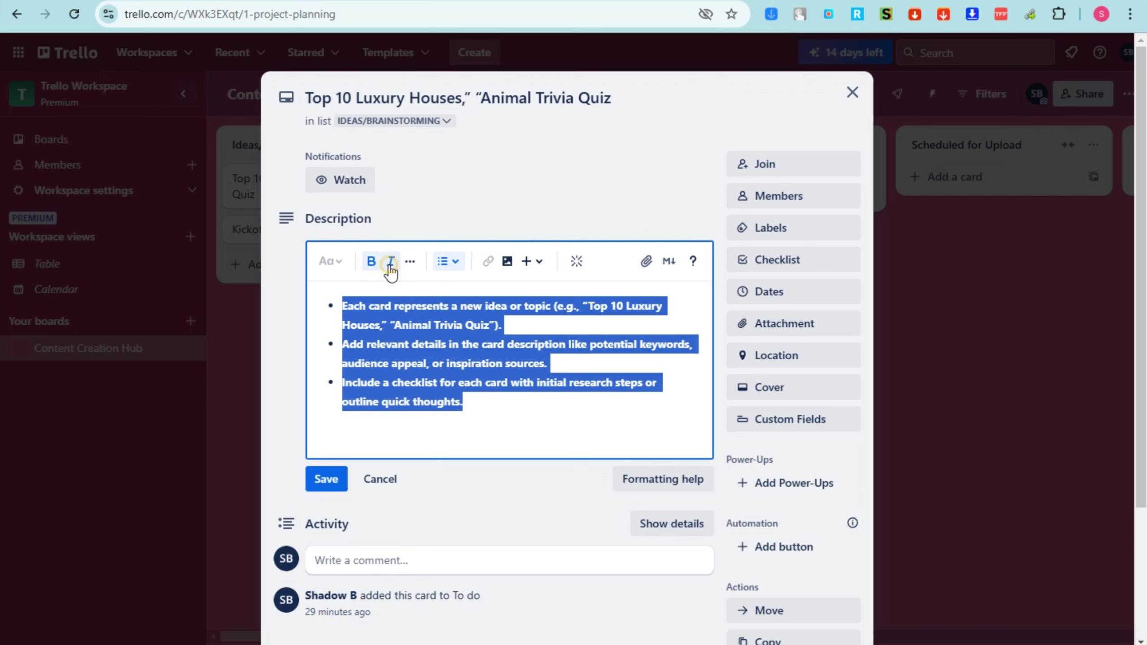
{"action": "left_click", "coordinate": [448, 262]}
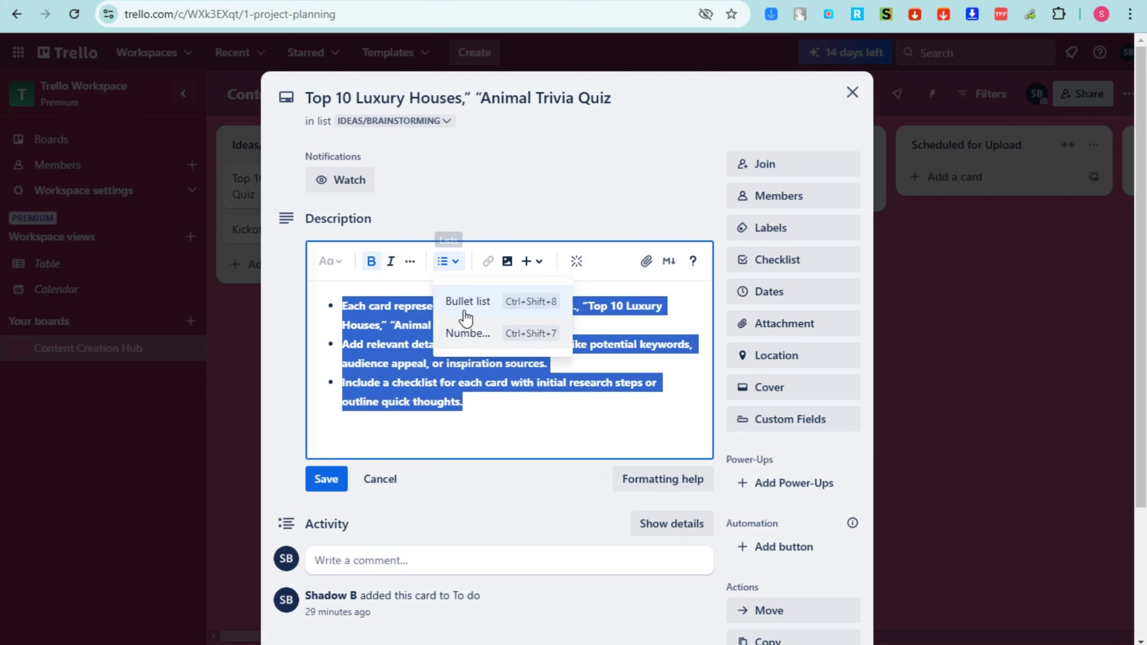
{"action": "left_click", "coordinate": [465, 299]}
{"action": "left_click", "coordinate": [452, 262]}
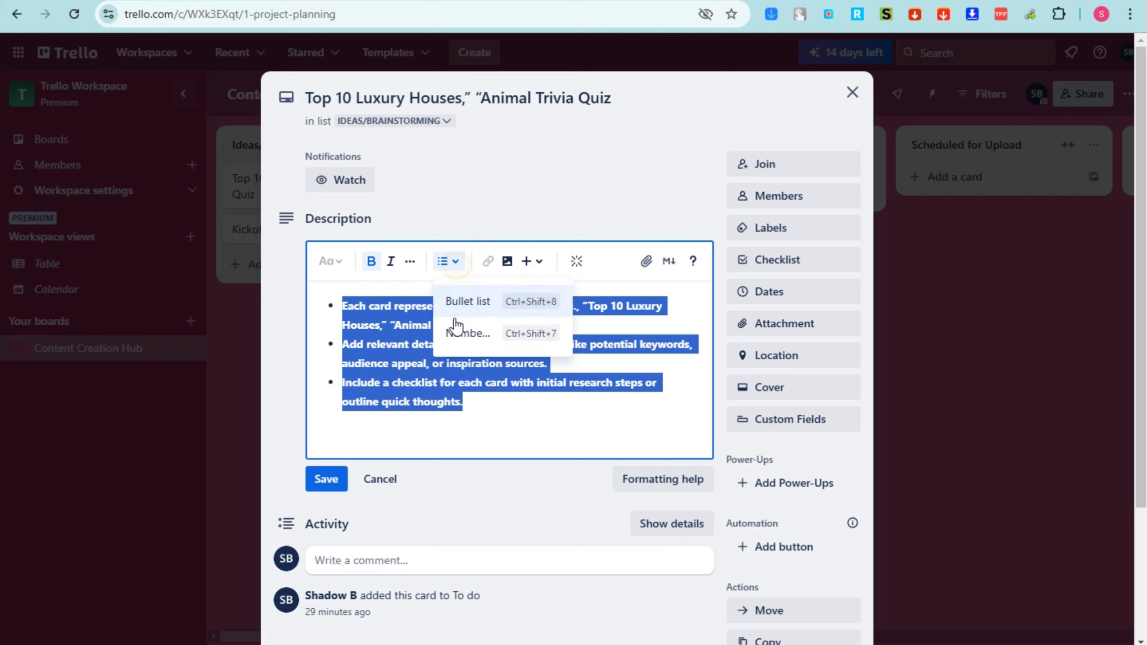
{"action": "left_click", "coordinate": [457, 329]}
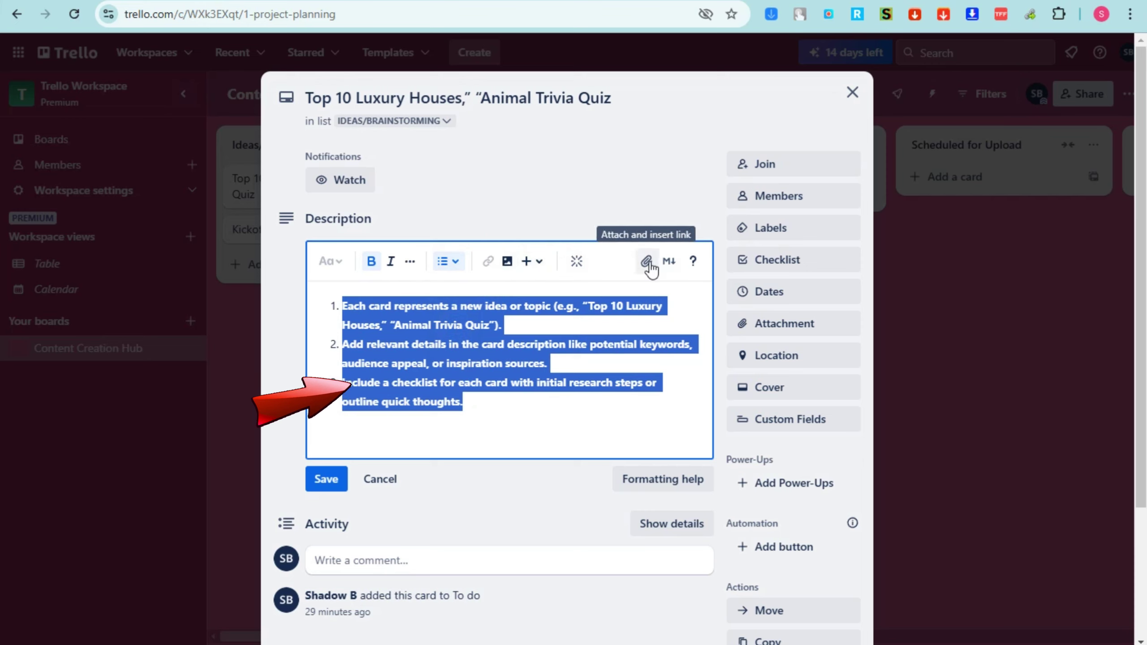
{"action": "left_click", "coordinate": [331, 486]}
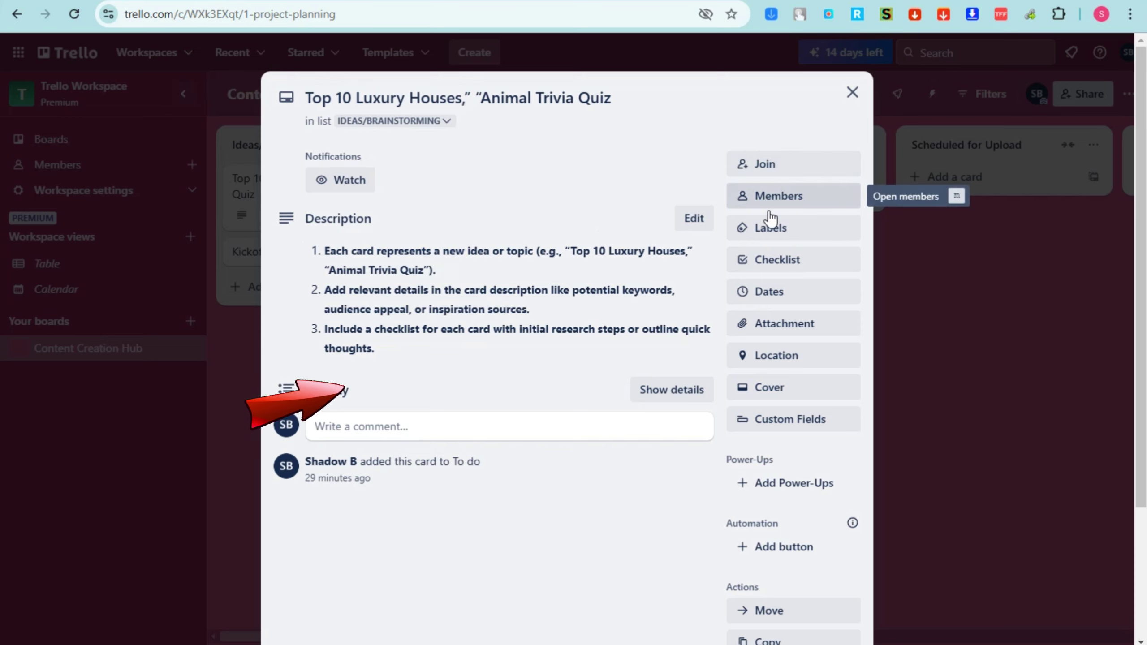
Check the Labels options without adding one, then close the quiz card
{"action": "left_click", "coordinate": [785, 243]}
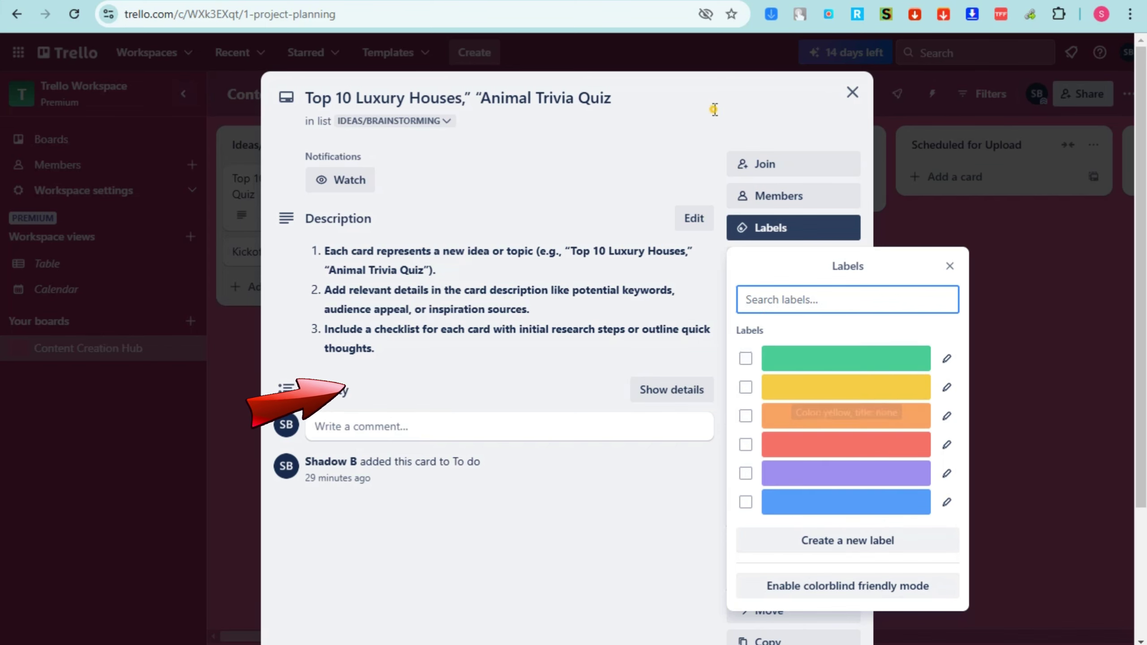
{"action": "left_click", "coordinate": [717, 145]}
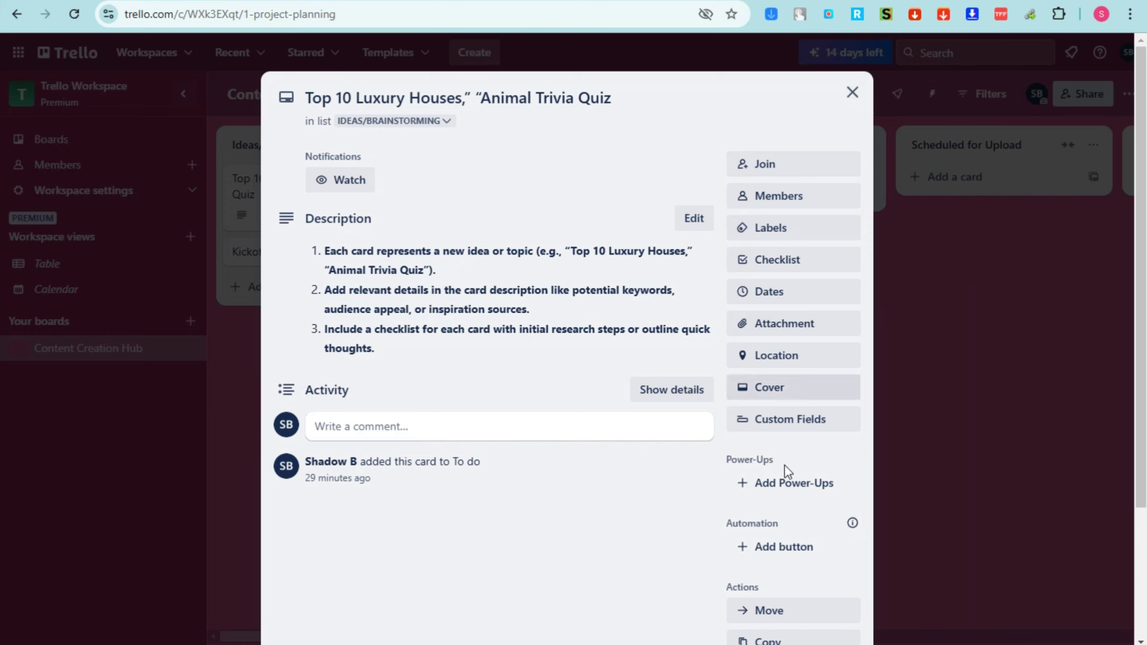
{"action": "left_click", "coordinate": [851, 94]}
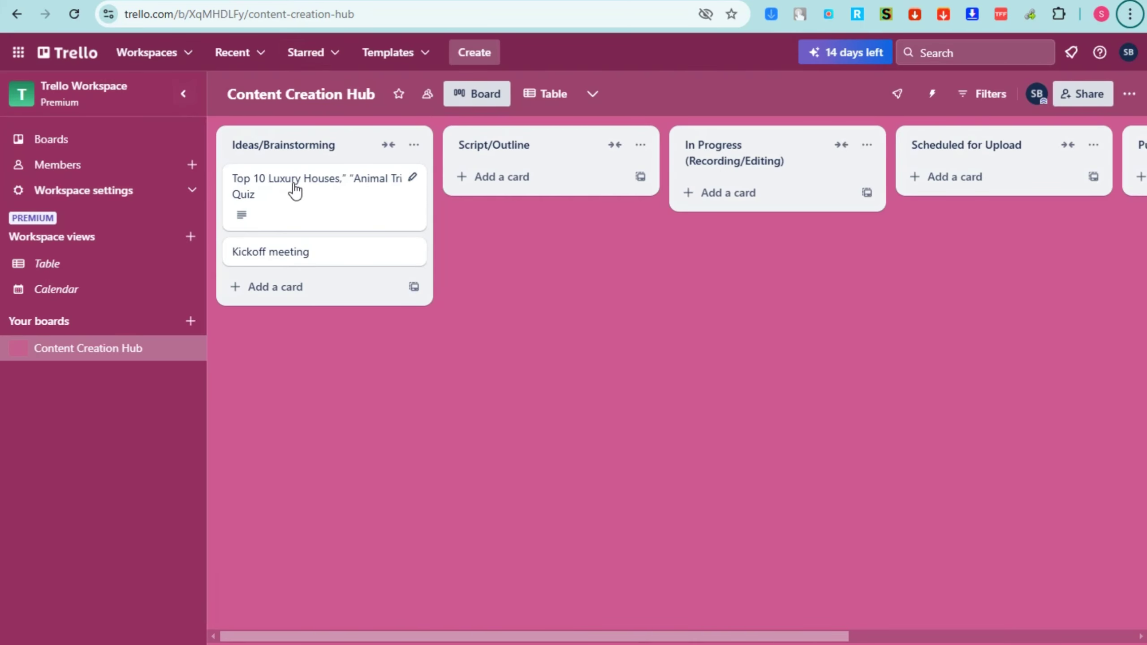
{"action": "left_click_drag", "start_coordinate": [294, 190], "coordinate": [496, 179]}
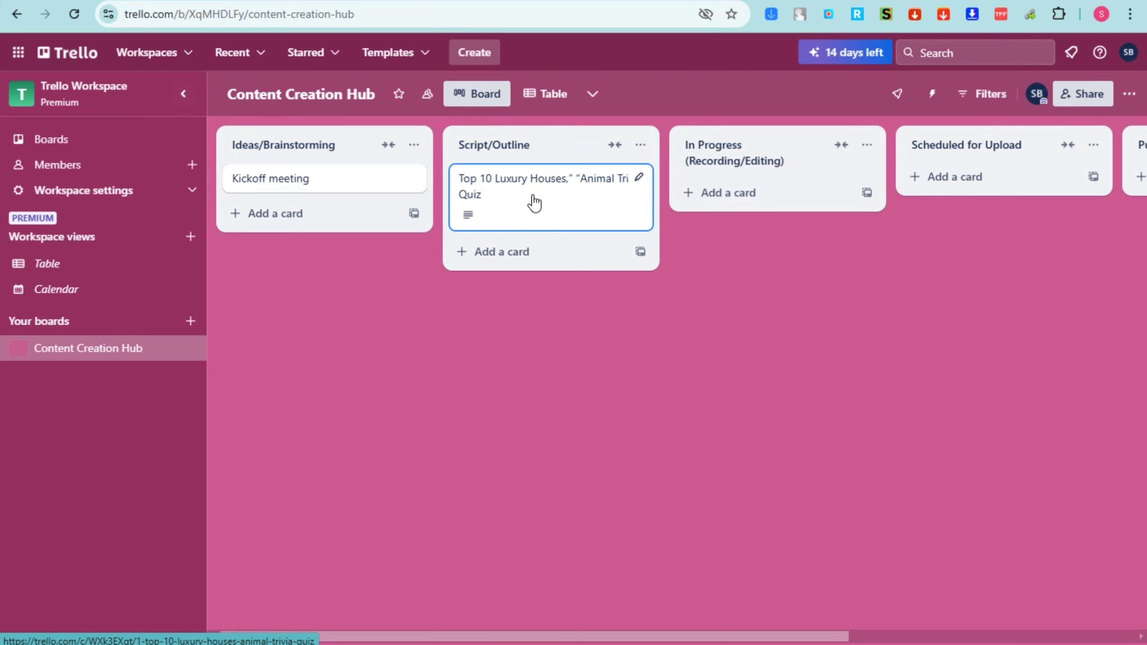
{"action": "left_click_drag", "start_coordinate": [540, 190], "coordinate": [298, 174]}
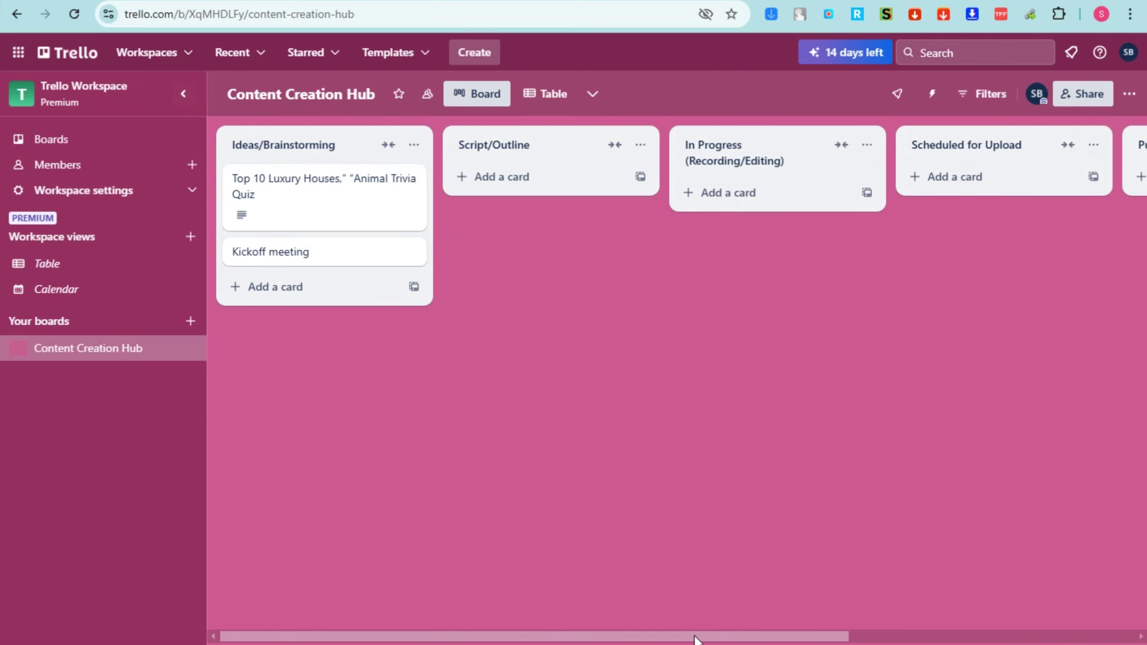
{"action": "left_click_drag", "start_coordinate": [695, 639], "coordinate": [1047, 615]}
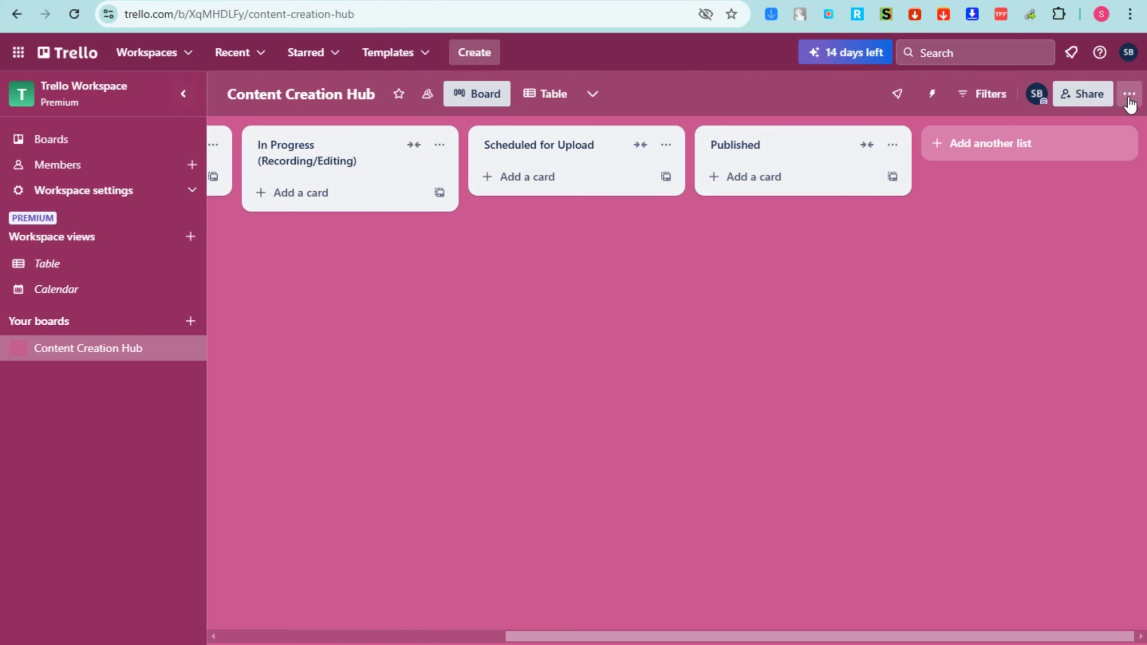
Change the board background to the blue gradient via the board menu
{"action": "left_click", "coordinate": [1128, 94]}
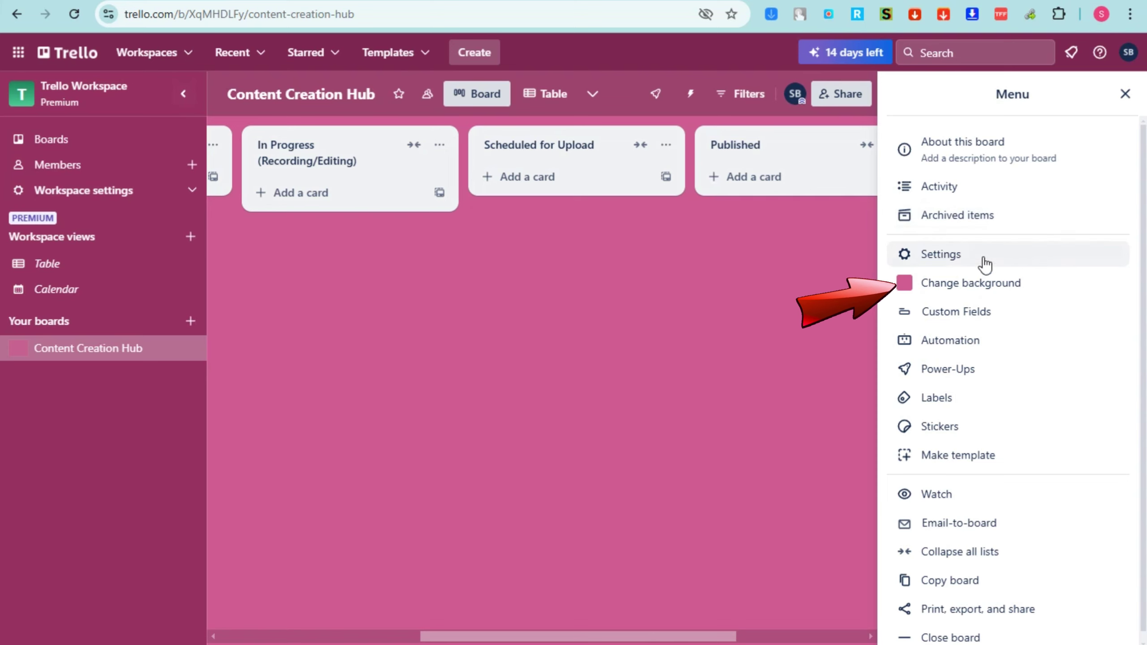
{"action": "left_click", "coordinate": [953, 292]}
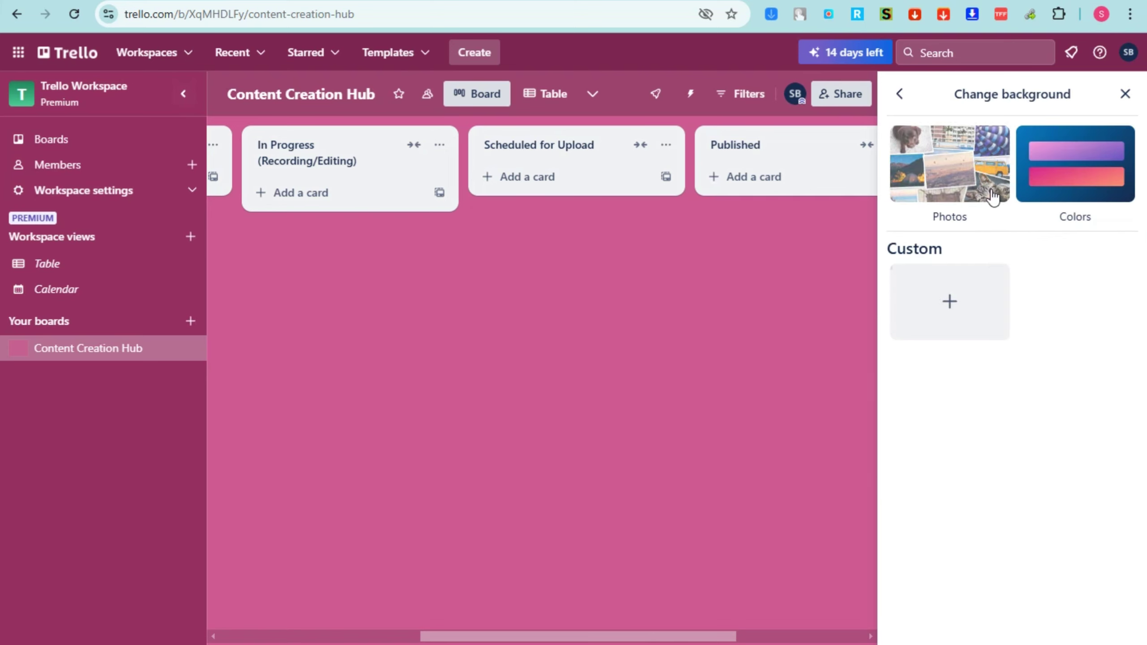
{"action": "left_click", "coordinate": [1055, 183]}
{"action": "left_click", "coordinate": [1057, 334]}
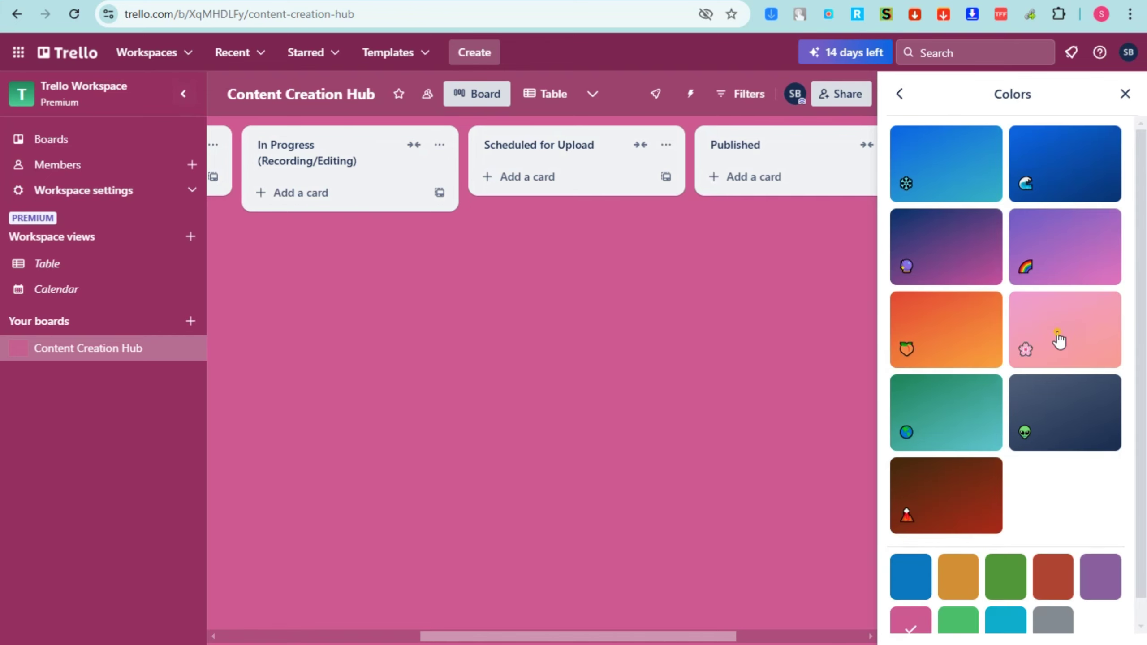
{"action": "left_click", "coordinate": [939, 353]}
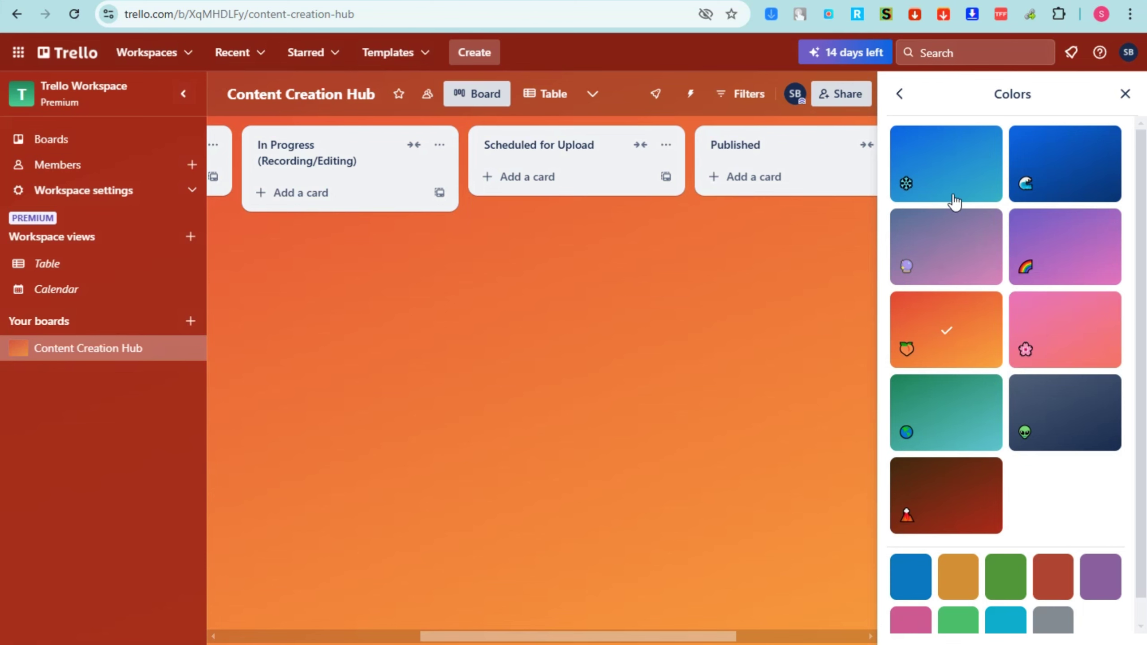
{"action": "left_click", "coordinate": [952, 181]}
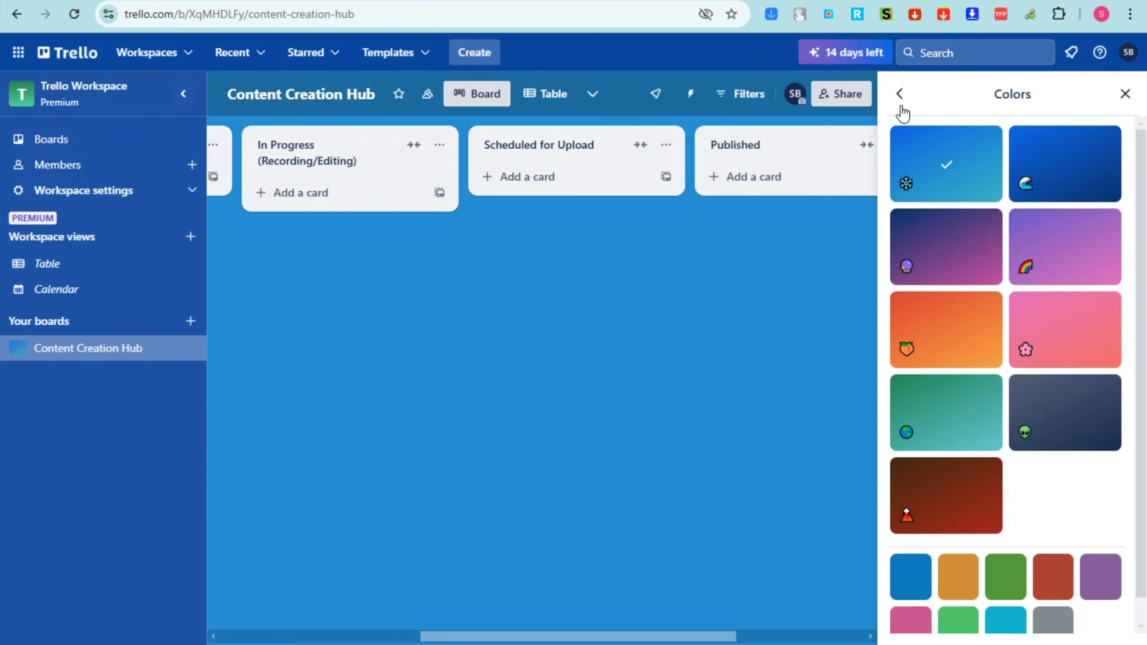
Browse the Unsplash photo backgrounds, then return to the main board menu
{"action": "left_click", "coordinate": [899, 95]}
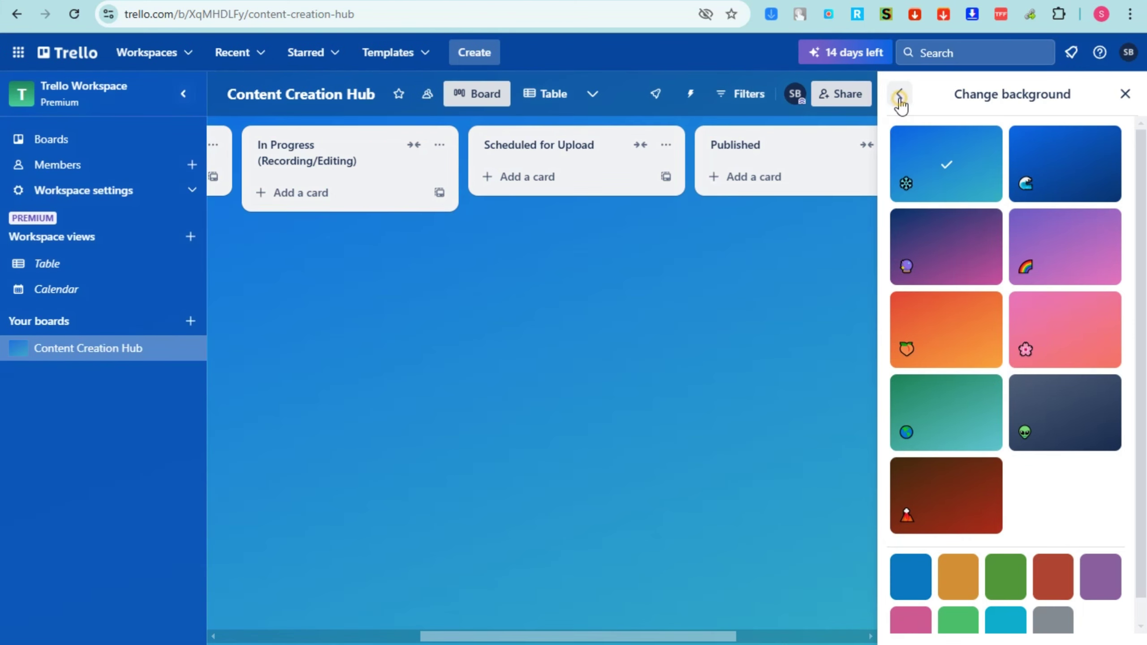
{"action": "left_click", "coordinate": [947, 168]}
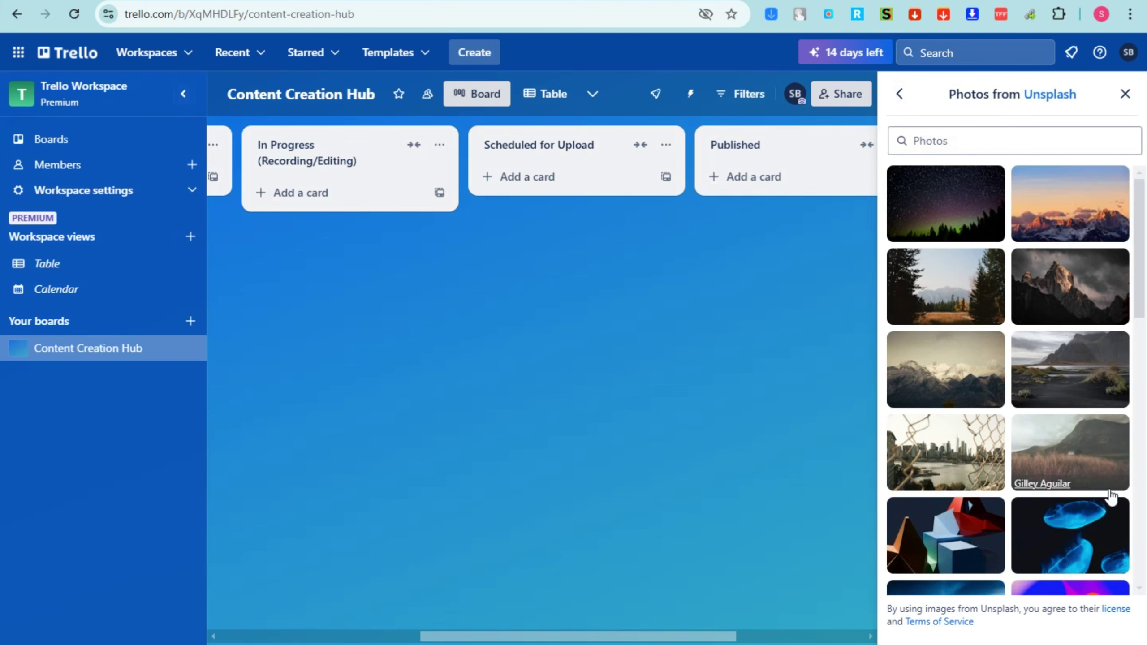
{"action": "left_click", "coordinate": [903, 96]}
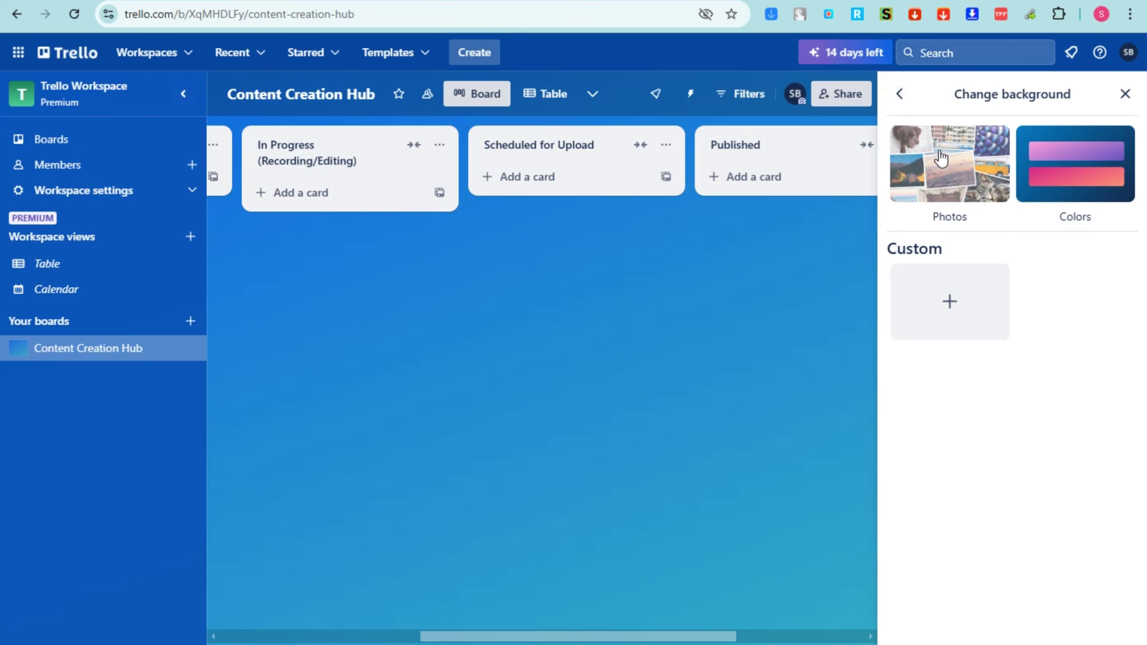
{"action": "left_click", "coordinate": [901, 96]}
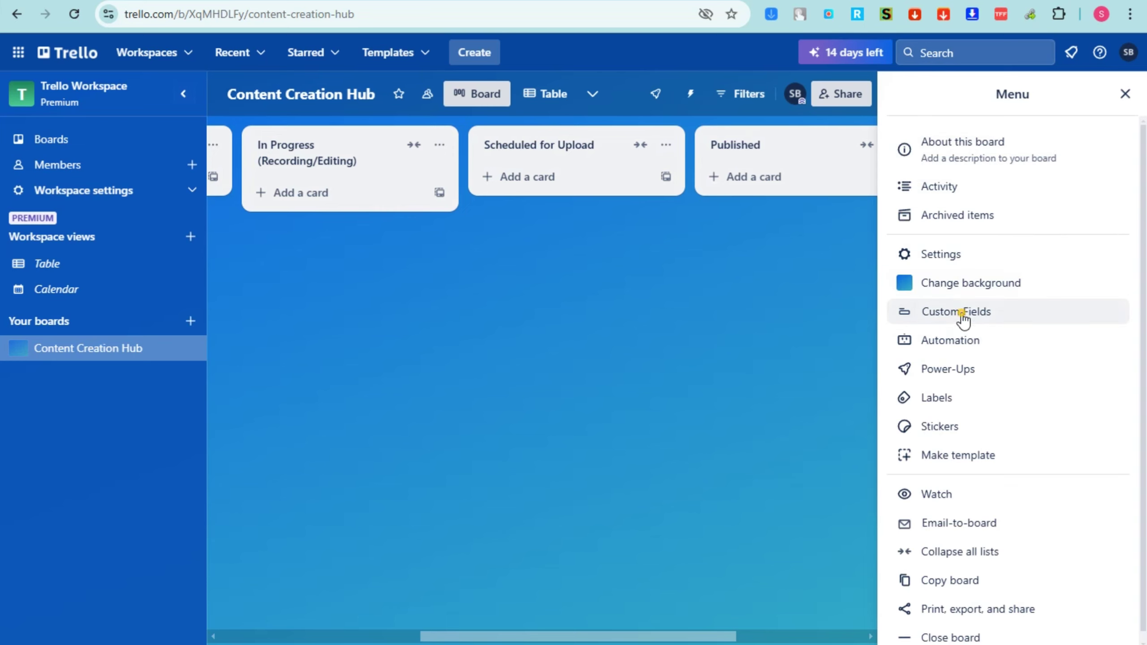
Add the suggested Priority, Status, Risk and Effort custom fields to the board
{"action": "left_click", "coordinate": [960, 314]}
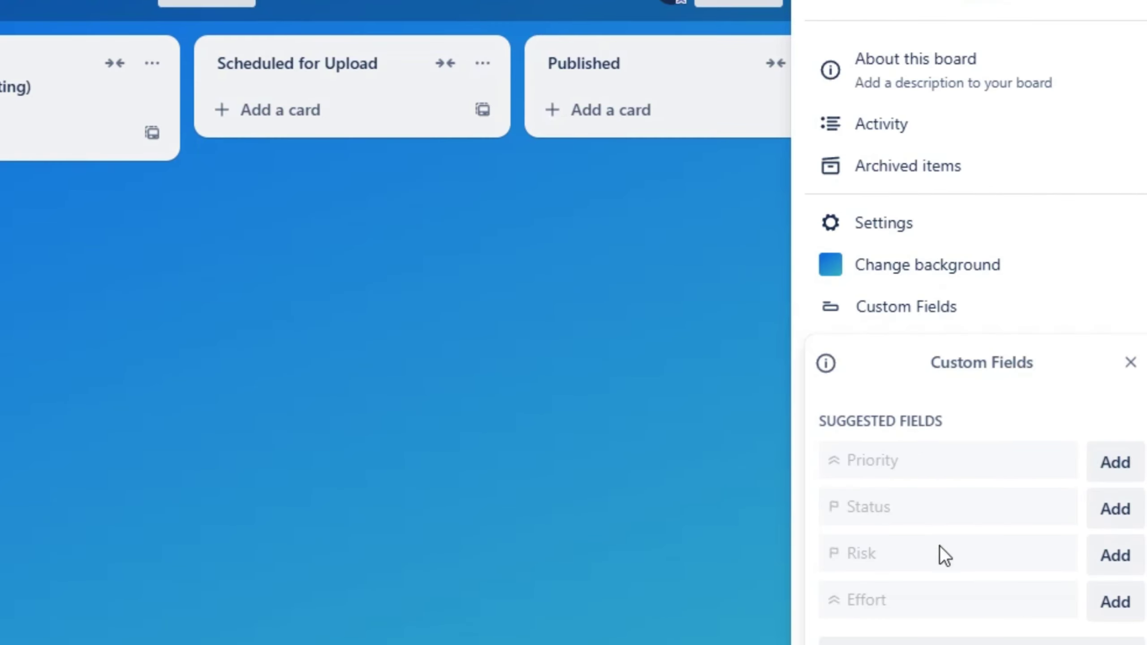
{"action": "left_click", "coordinate": [1111, 468]}
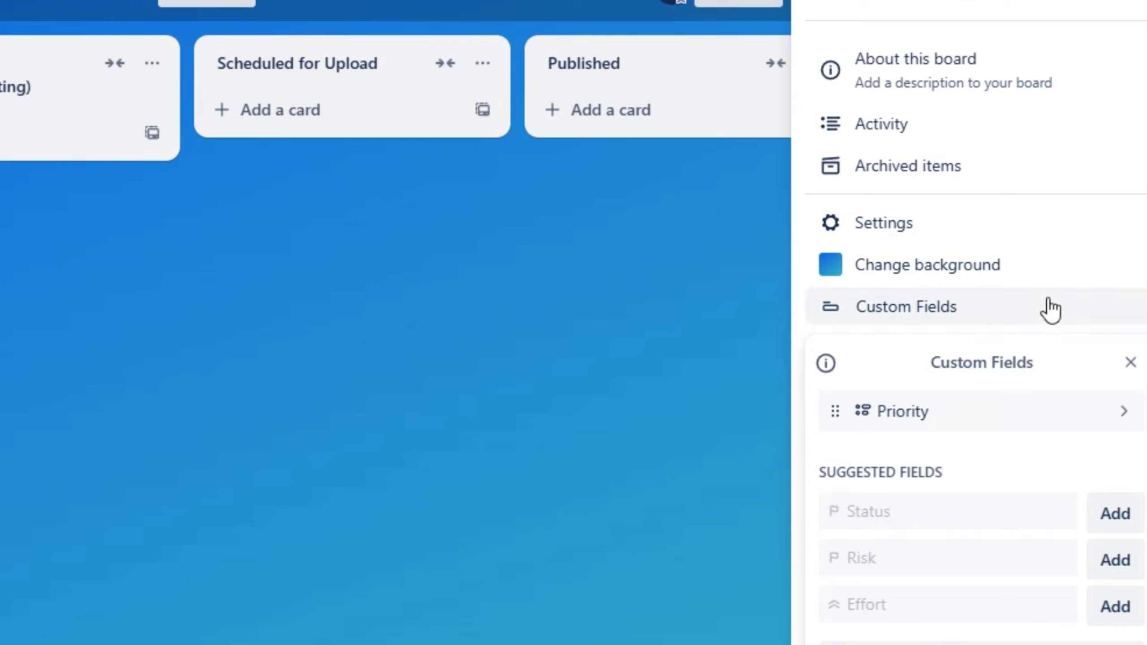
{"action": "left_click", "coordinate": [1115, 519]}
{"action": "left_click", "coordinate": [1113, 570]}
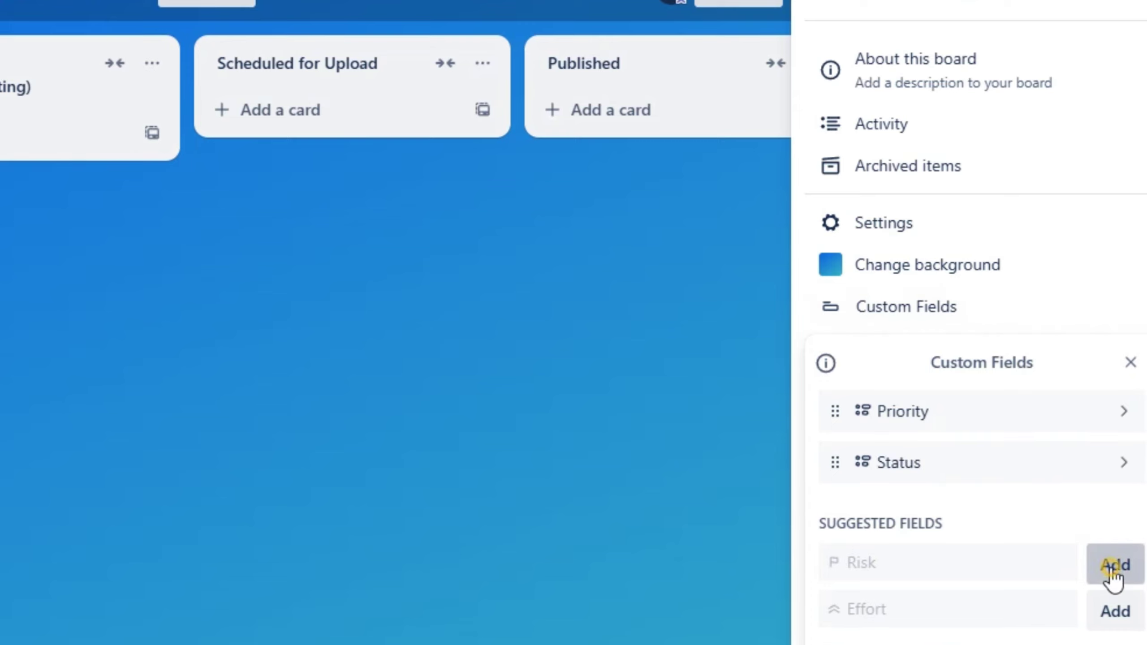
{"action": "left_click", "coordinate": [1115, 615]}
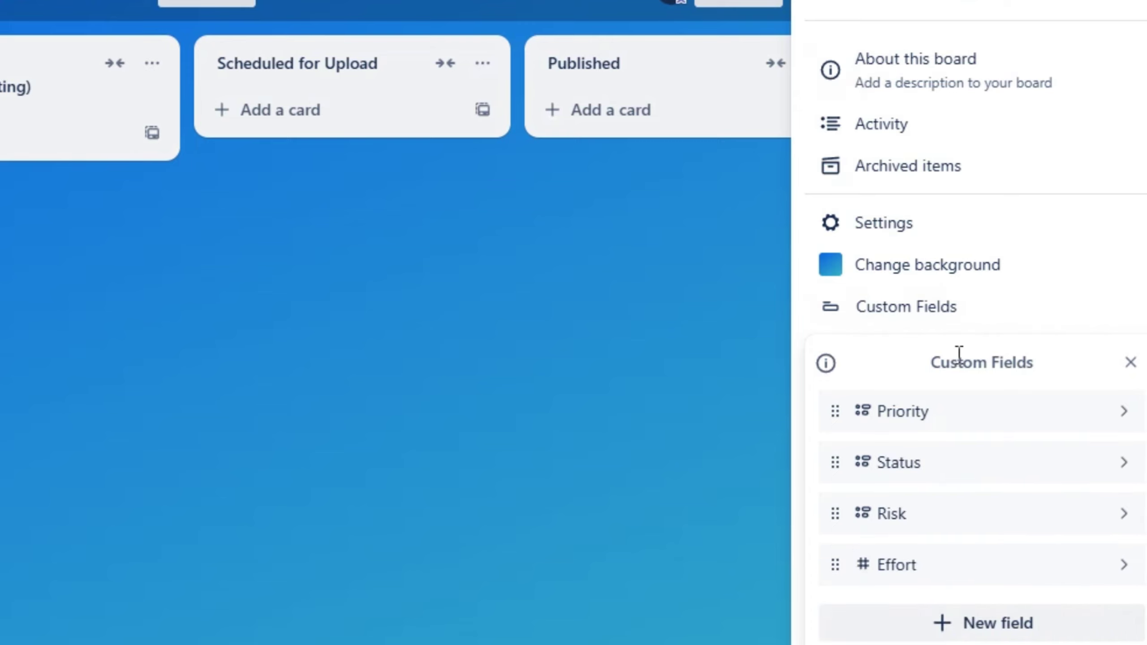
{"action": "left_click", "coordinate": [1130, 362]}
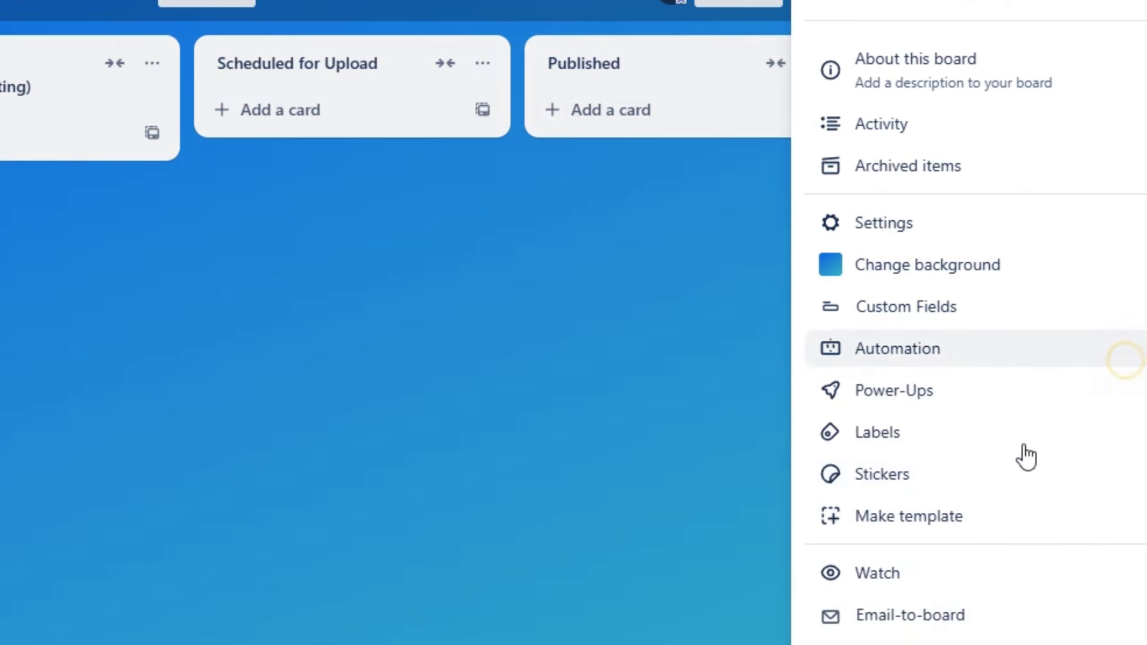
{"action": "left_click", "coordinate": [893, 357]}
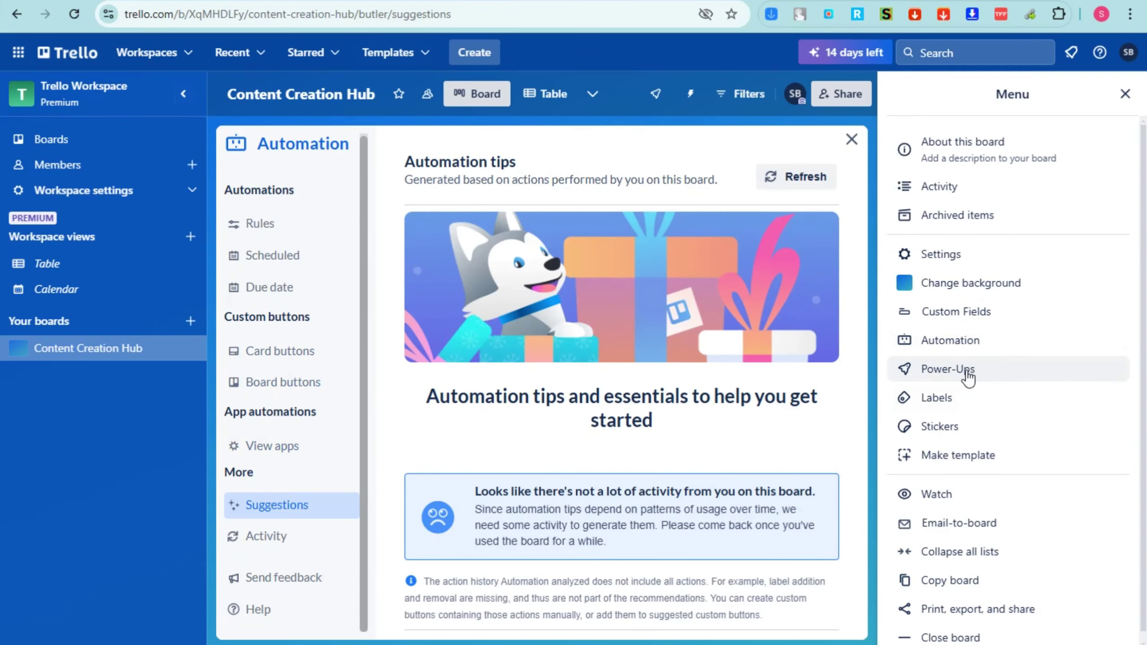
{"action": "left_click", "coordinate": [919, 393]}
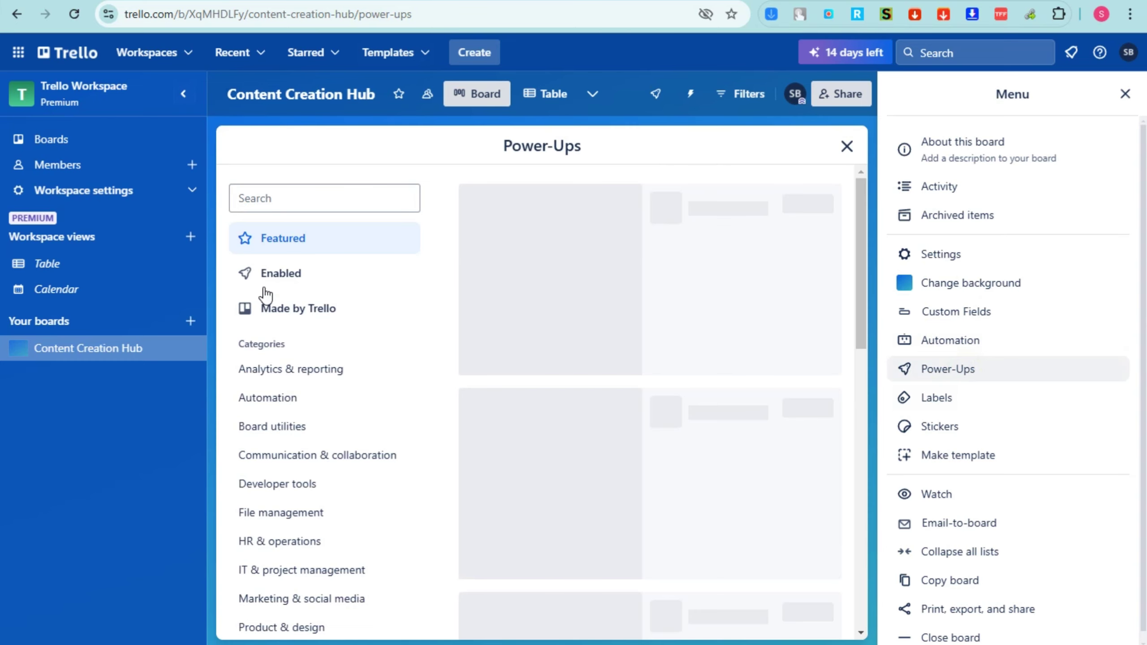
{"action": "scroll", "coordinate": [277, 405], "scroll_direction": "down", "scroll_amount": 2}
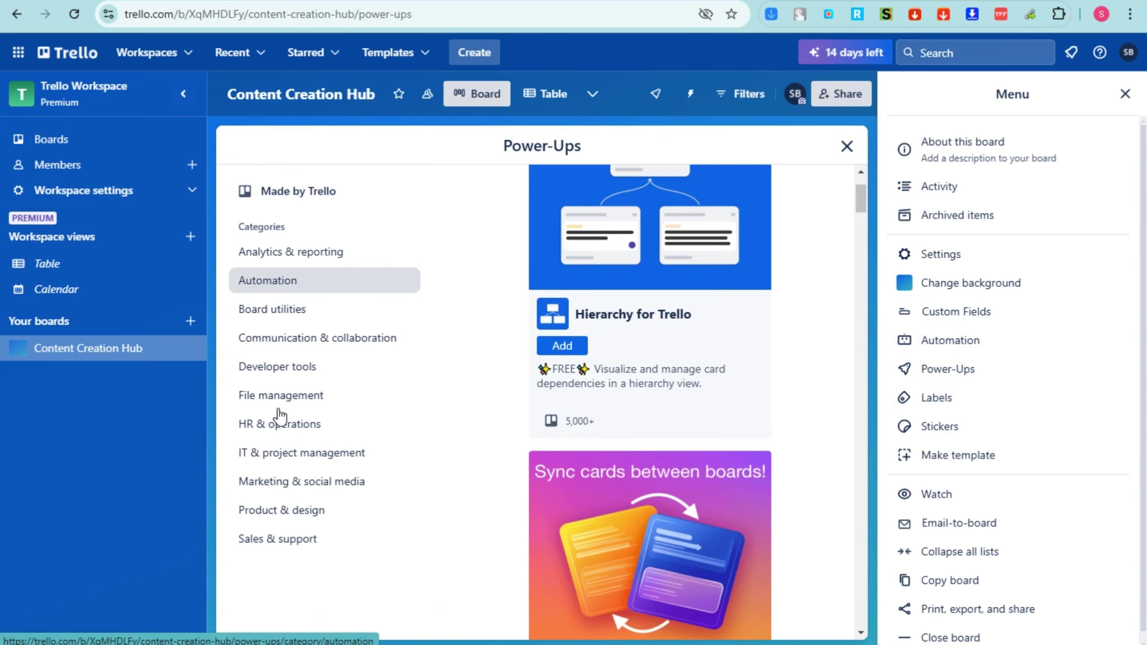
{"action": "scroll", "coordinate": [278, 413], "scroll_direction": "down", "scroll_amount": 8}
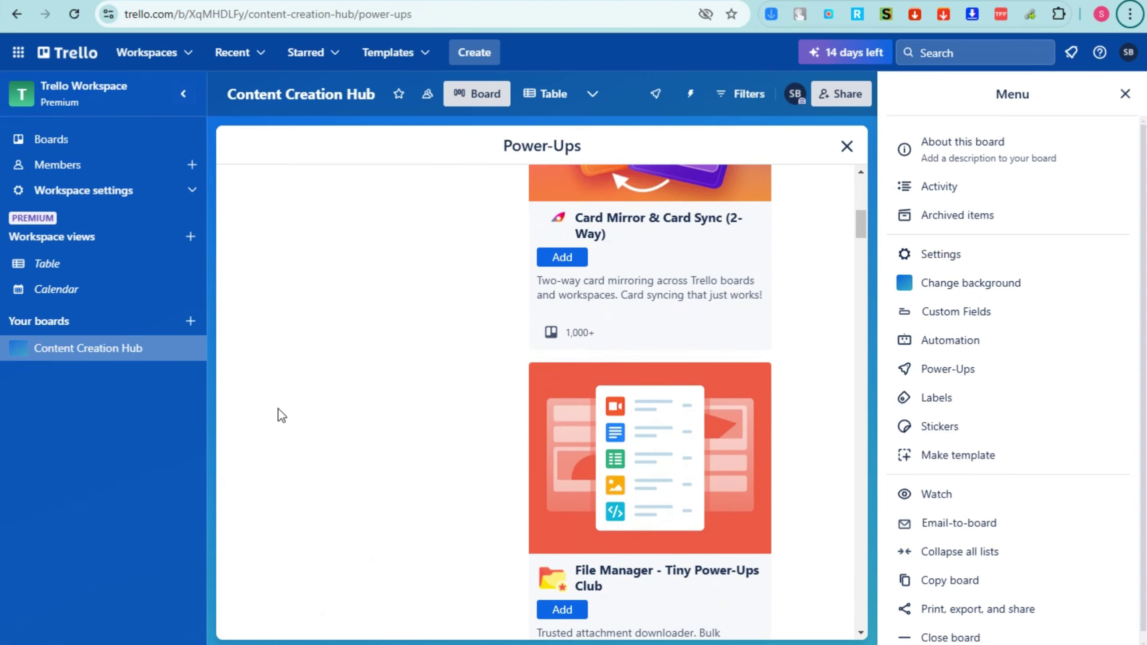
{"action": "scroll", "coordinate": [301, 407], "scroll_direction": "down", "scroll_amount": 15}
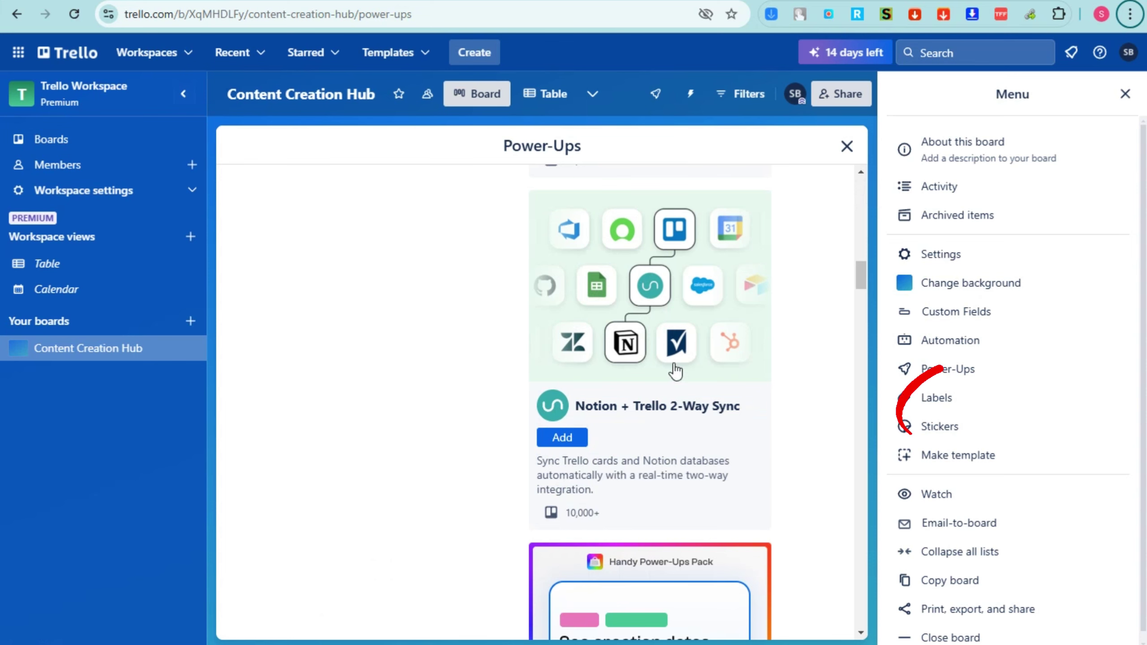
{"action": "left_click", "coordinate": [848, 146]}
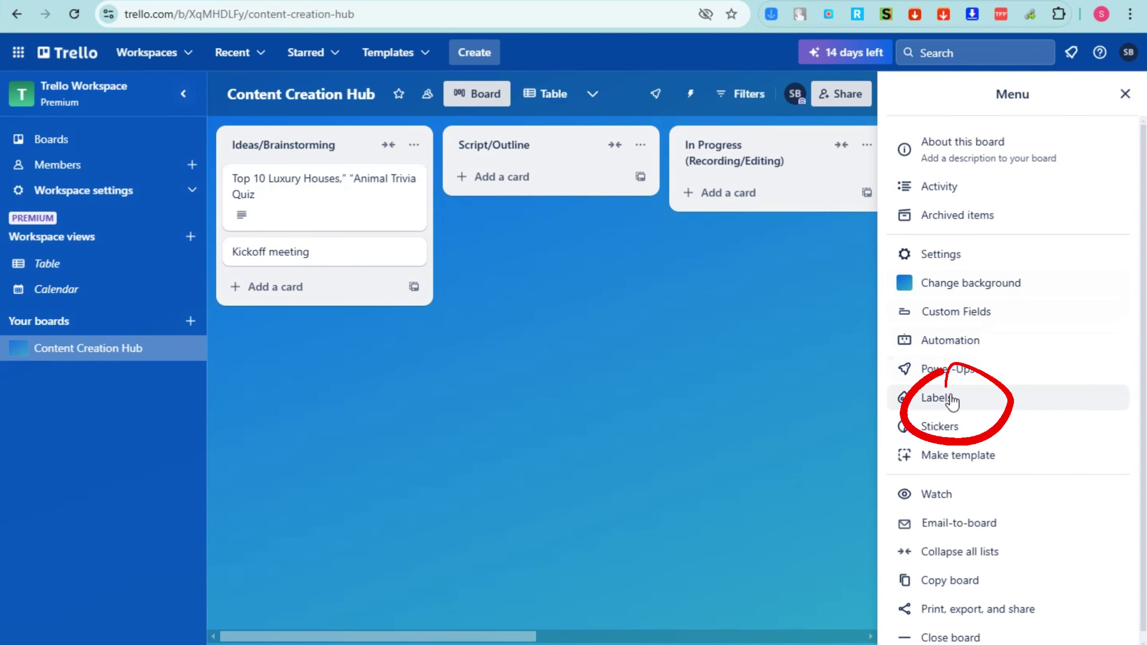
Name the board's green label Done
{"action": "left_click", "coordinate": [941, 400]}
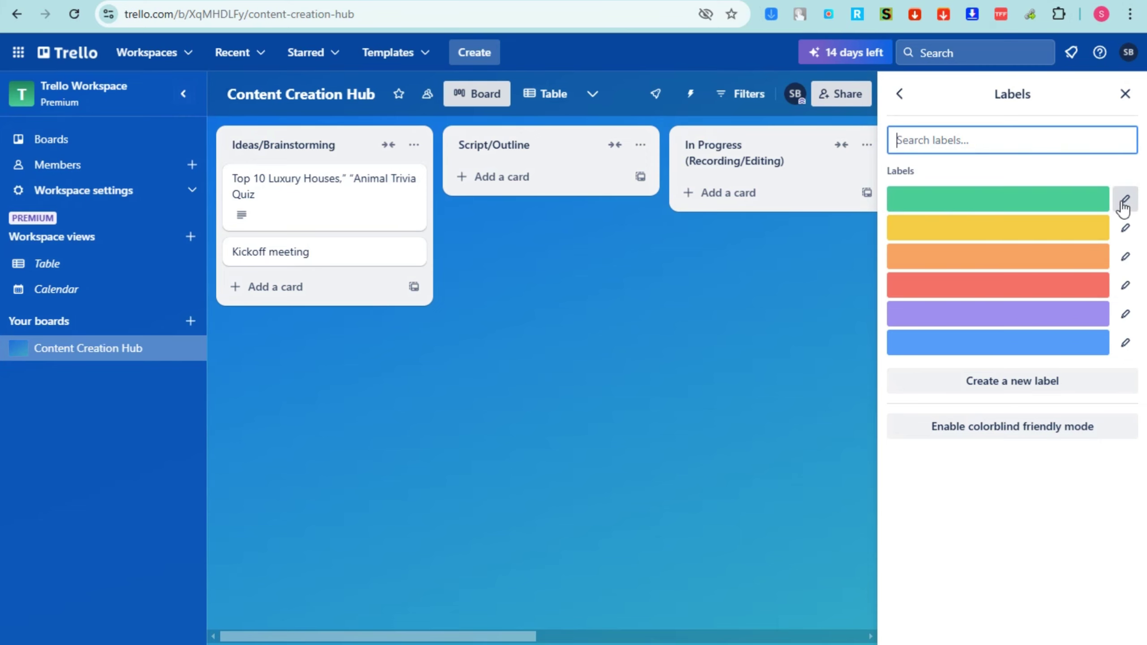
{"action": "left_click", "coordinate": [1137, 200]}
{"action": "left_click", "coordinate": [1131, 202]}
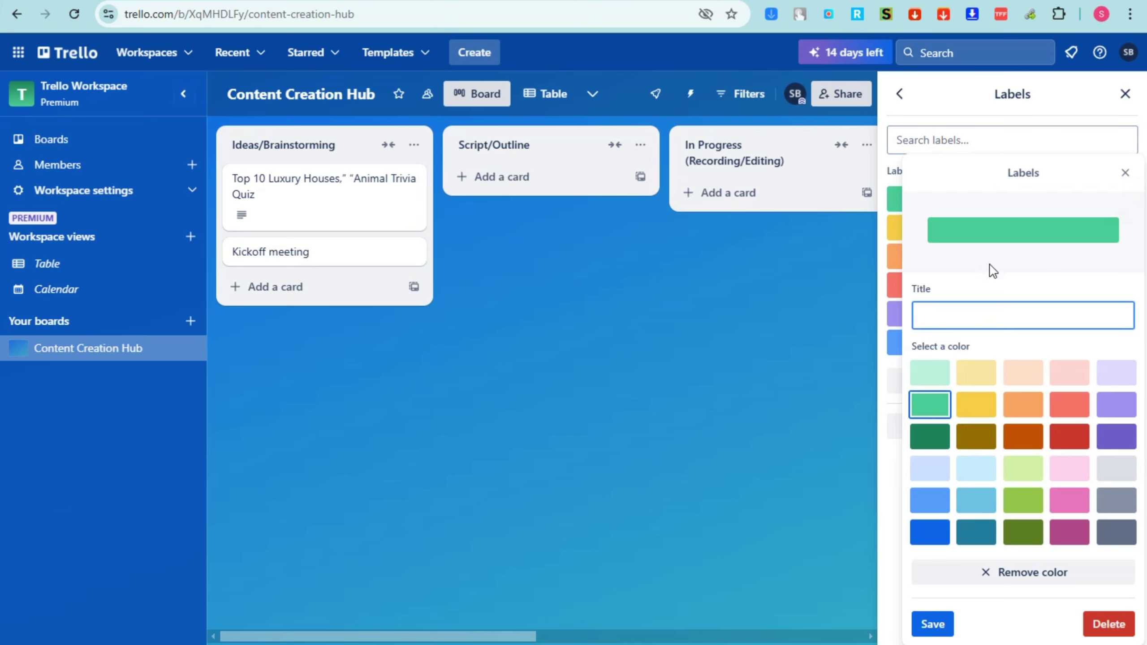
{"action": "type", "text": "Done"}
{"action": "left_click", "coordinate": [933, 622]}
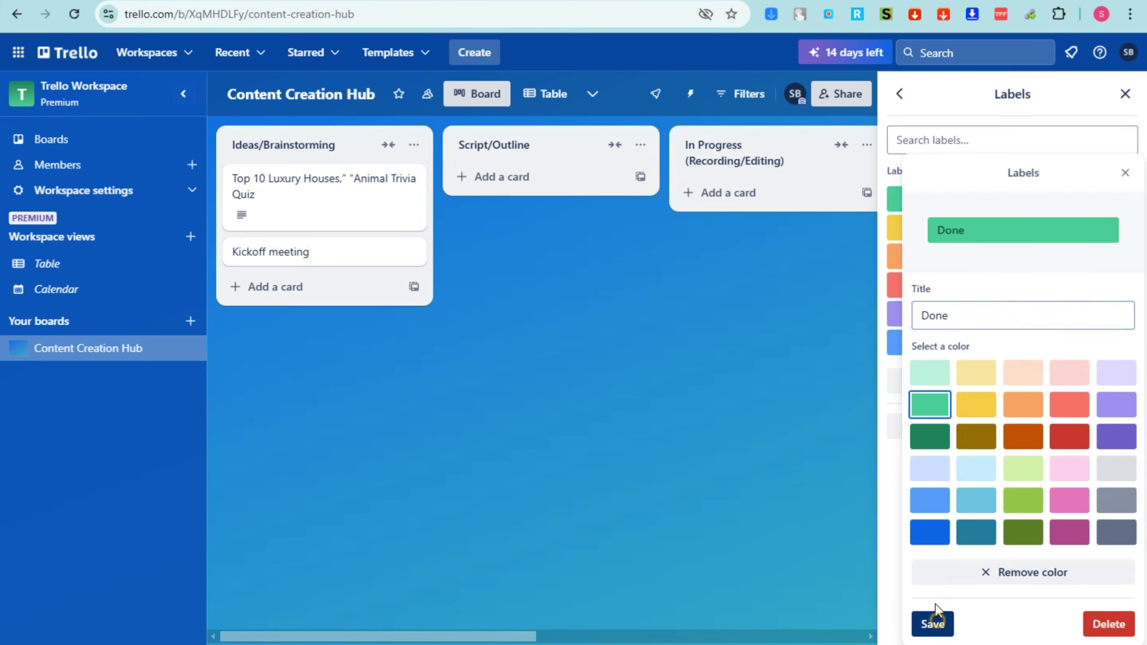
Name the yellow label In Progress
{"action": "left_click", "coordinate": [1130, 228]}
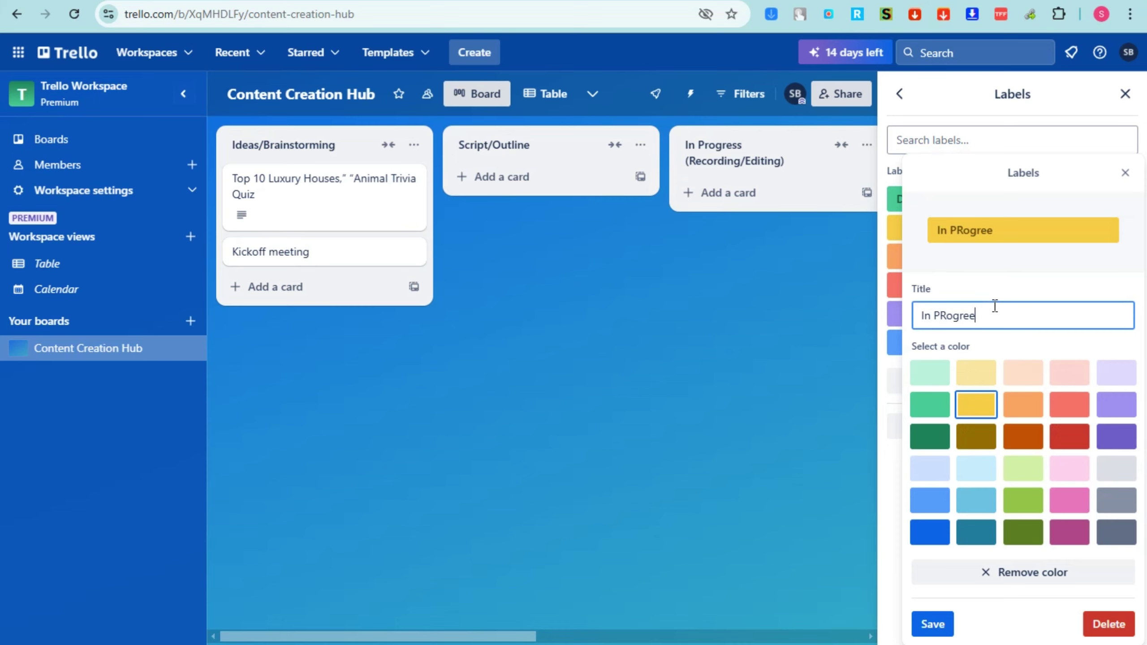
{"action": "type", "text": "In PR"}
{"action": "key", "text": "BackSpace"}
{"action": "type", "text": "rp"}
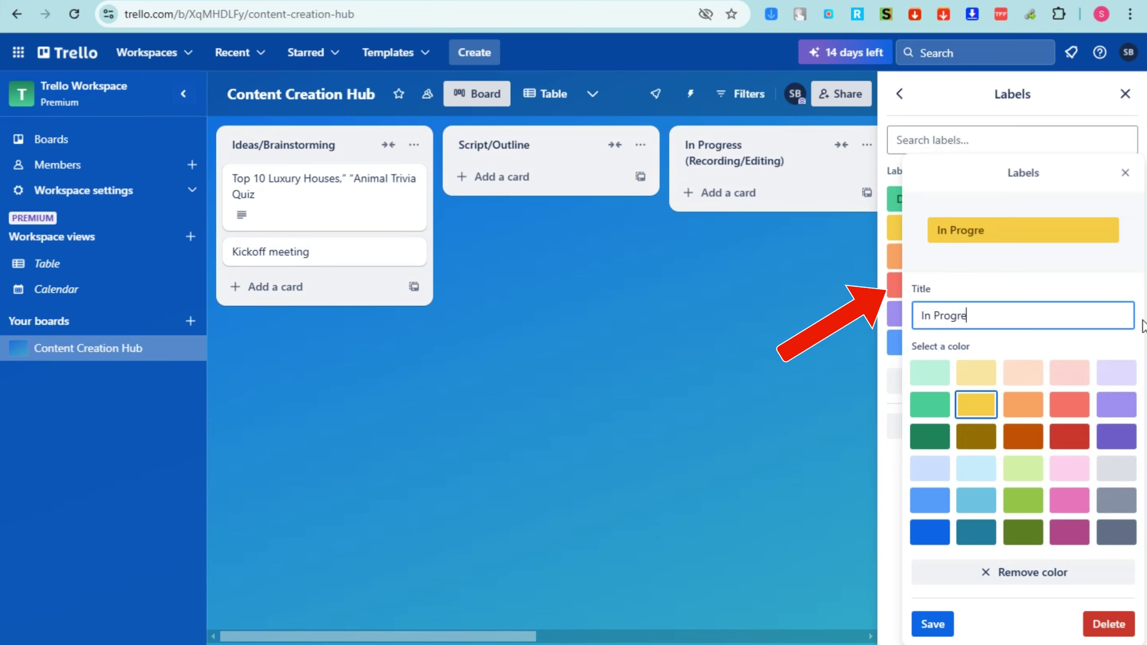
{"action": "left_click", "coordinate": [930, 623]}
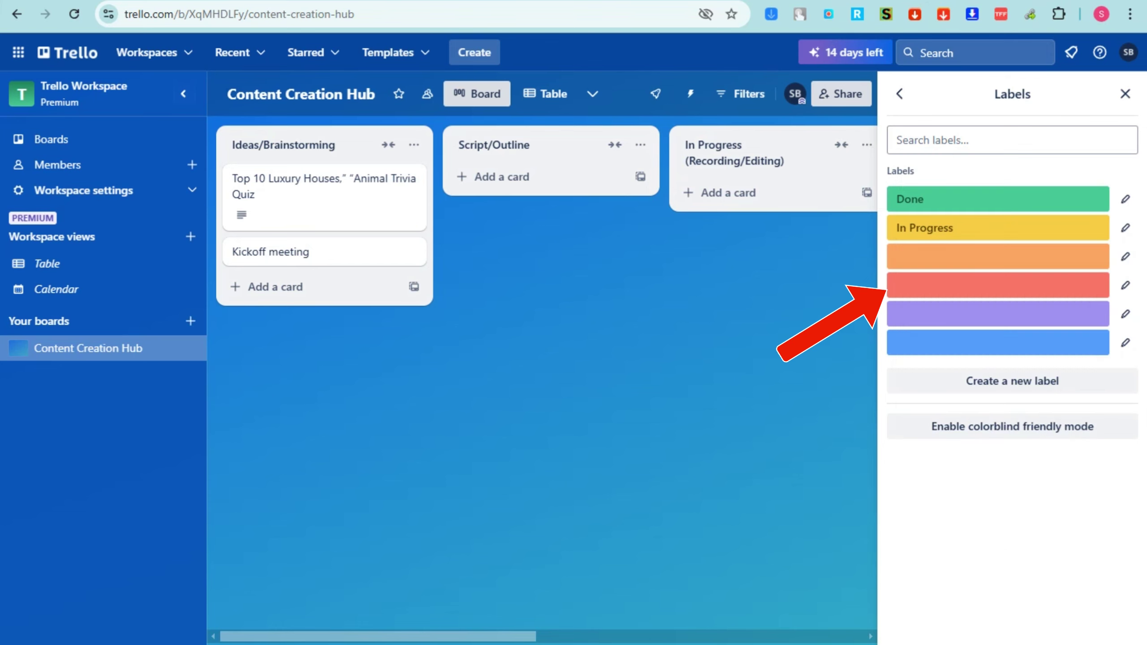
Name the orange label Can't Do and the red label Upload
{"action": "left_click", "coordinate": [1100, 258]}
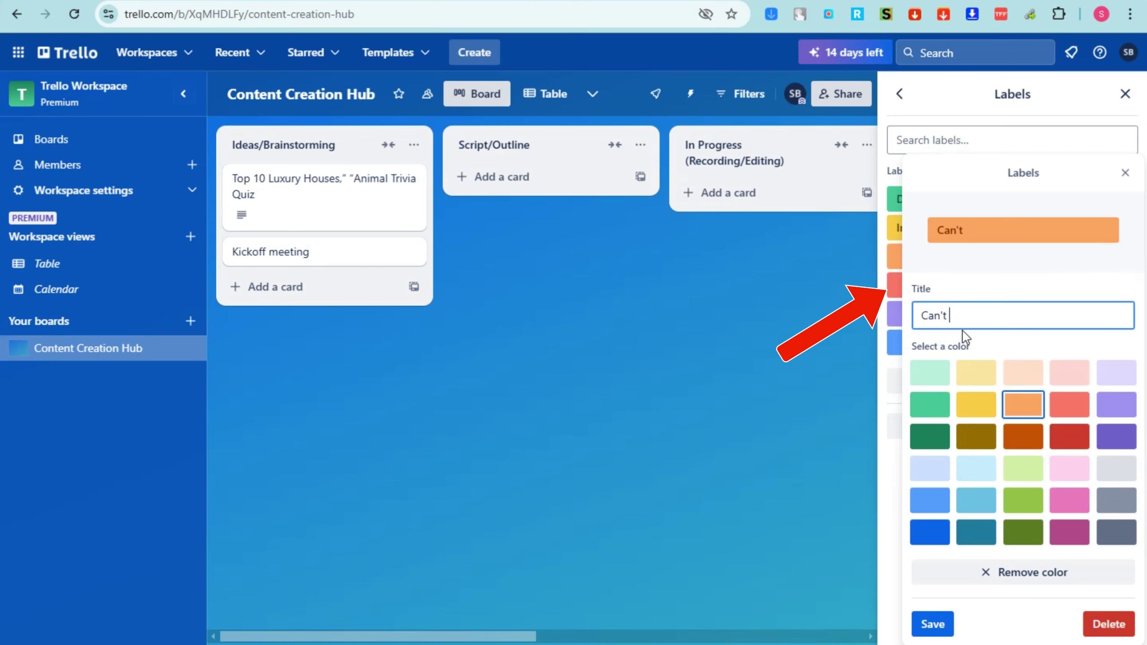
{"action": "left_click", "coordinate": [931, 624]}
{"action": "left_click", "coordinate": [1025, 288]}
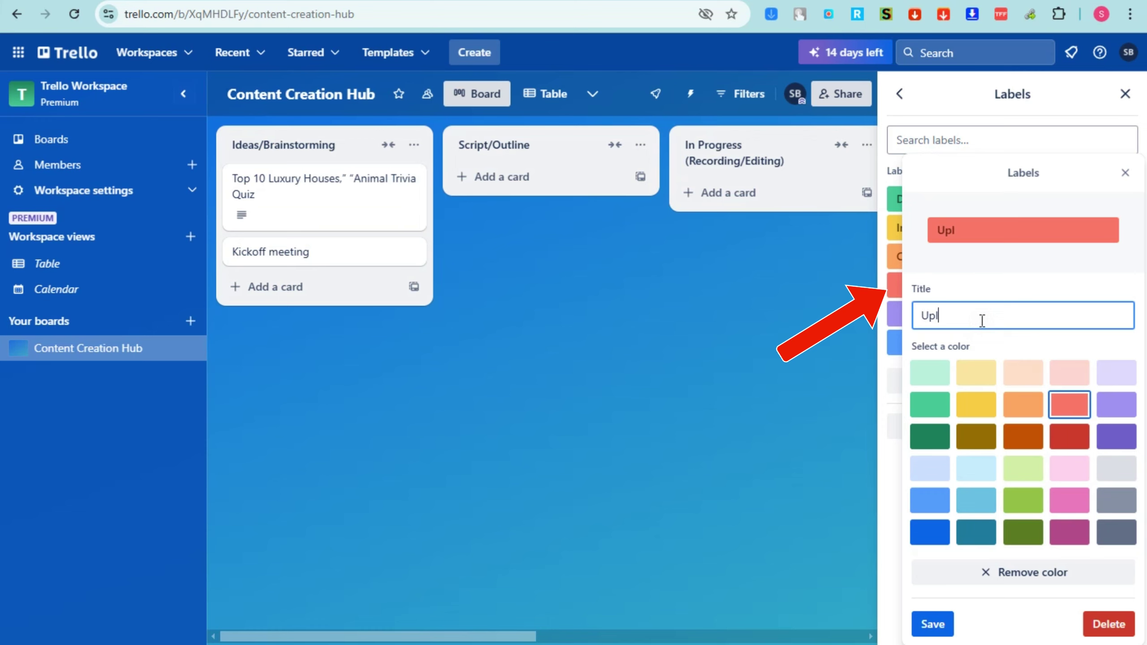
{"action": "left_click", "coordinate": [932, 623]}
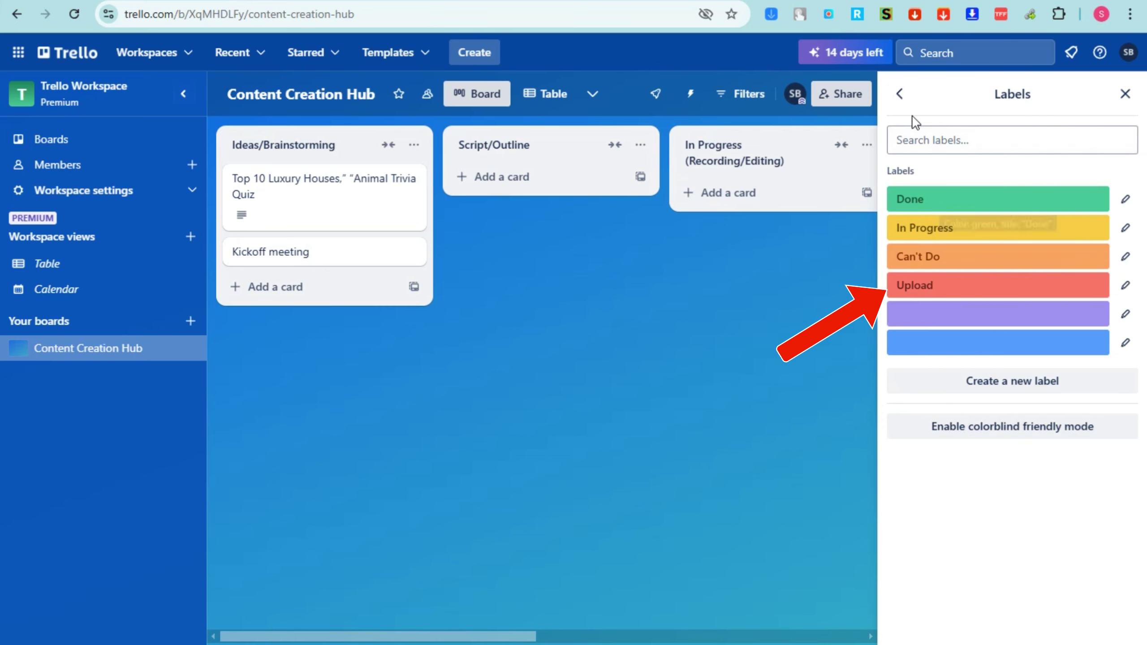
Search the board's stickers for X
{"action": "left_click", "coordinate": [900, 95]}
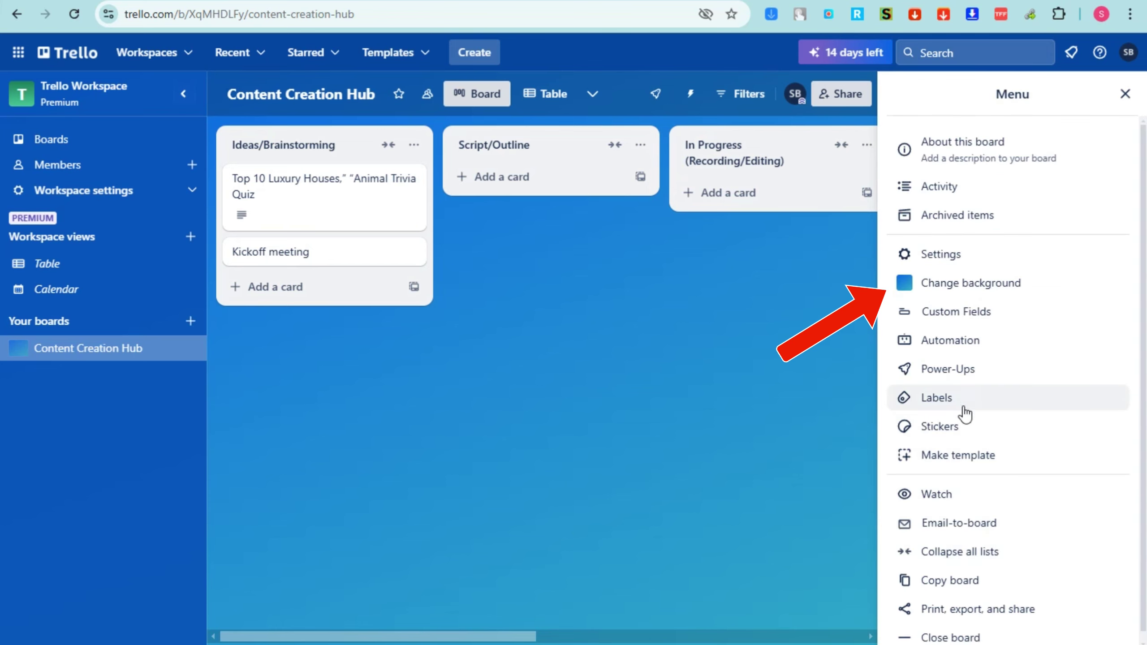
{"action": "left_click", "coordinate": [956, 428]}
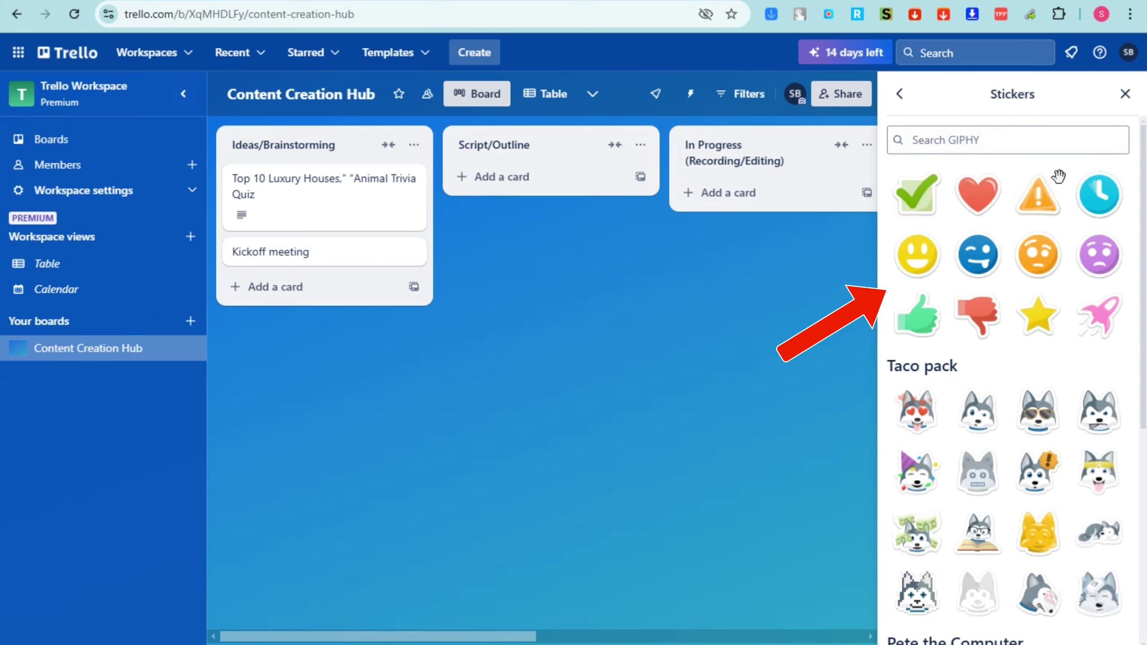
{"action": "left_click", "coordinate": [964, 141]}
{"action": "type", "text": "X"}
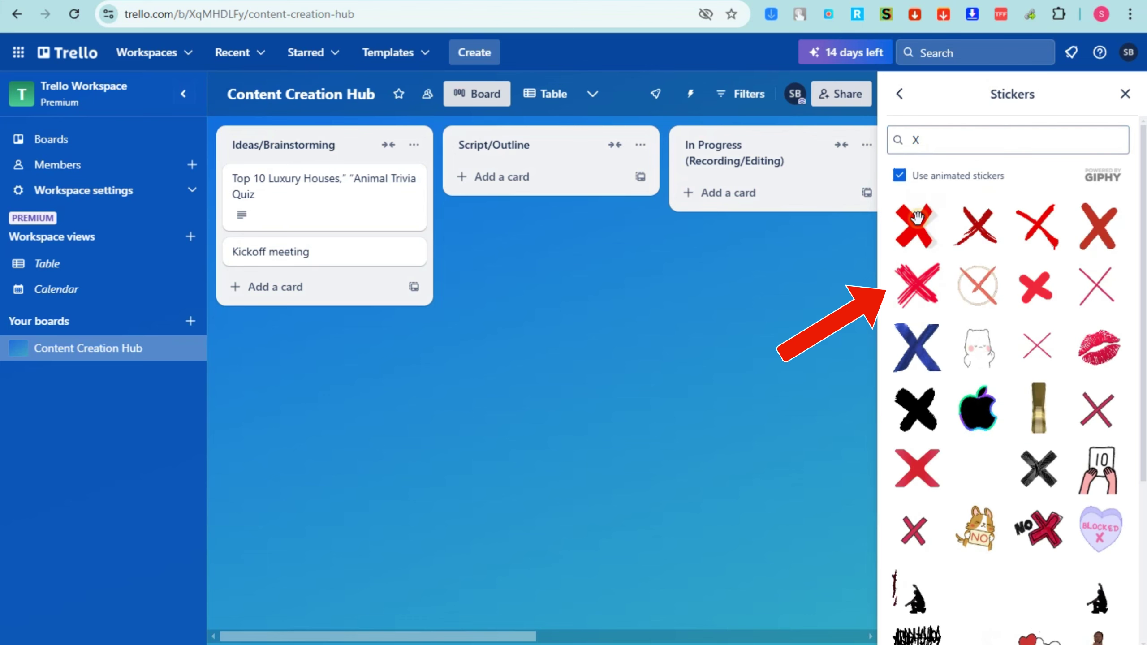
{"action": "left_click", "coordinate": [899, 94]}
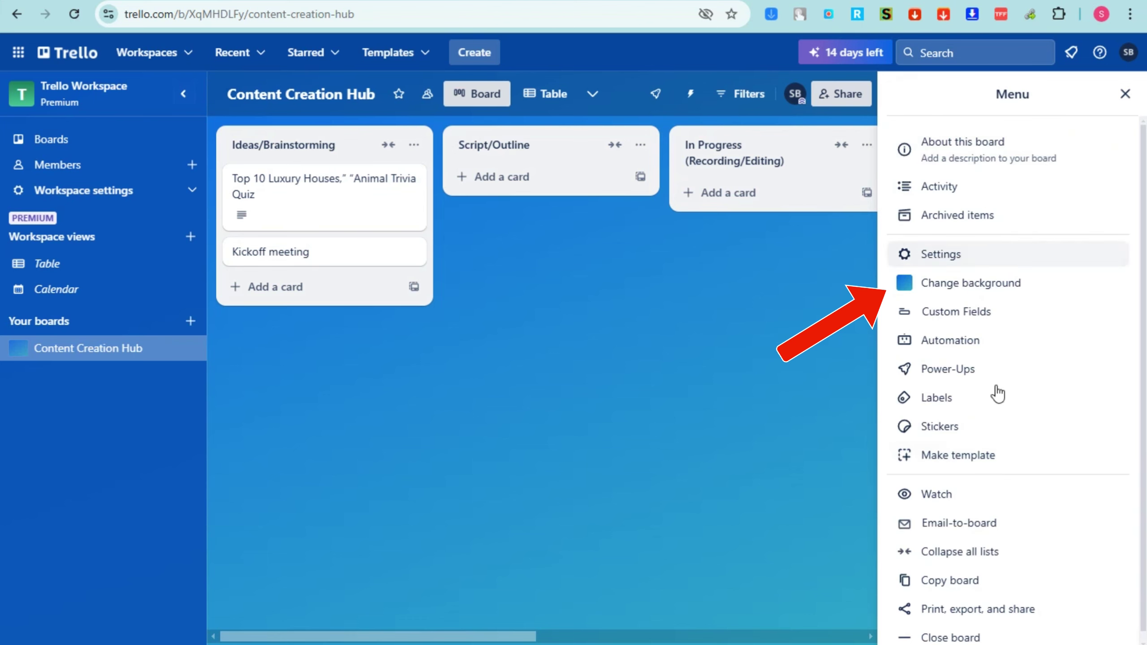
Set the board to Watching and close the board menu
{"action": "scroll", "coordinate": [975, 468], "scroll_direction": "down", "scroll_amount": 1}
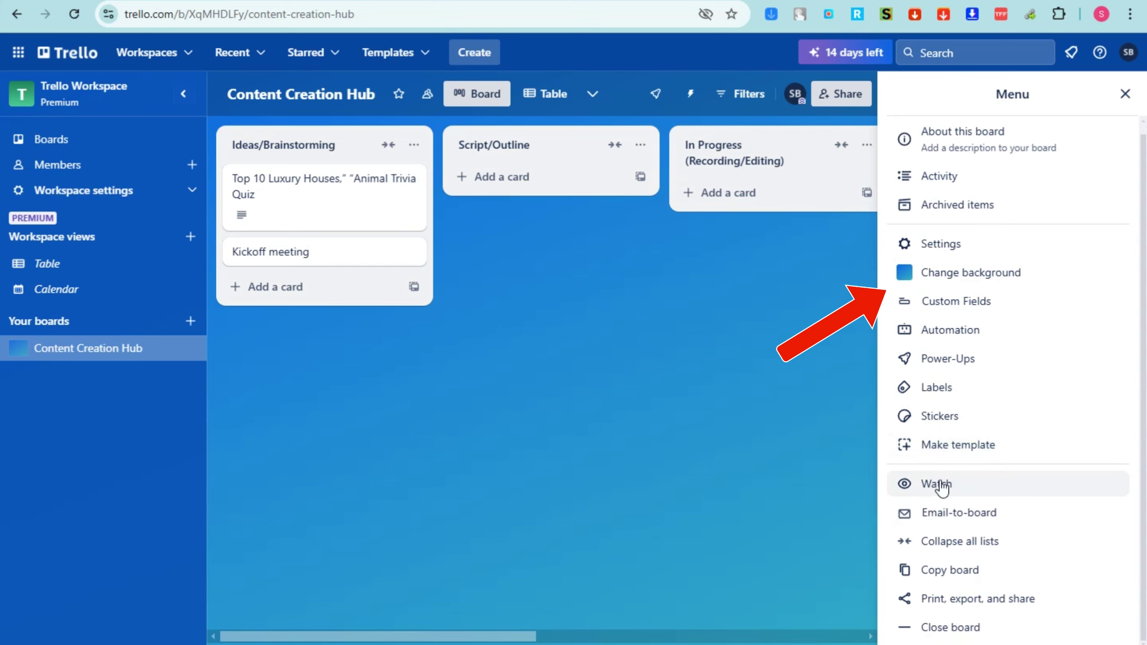
{"action": "left_click", "coordinate": [941, 488]}
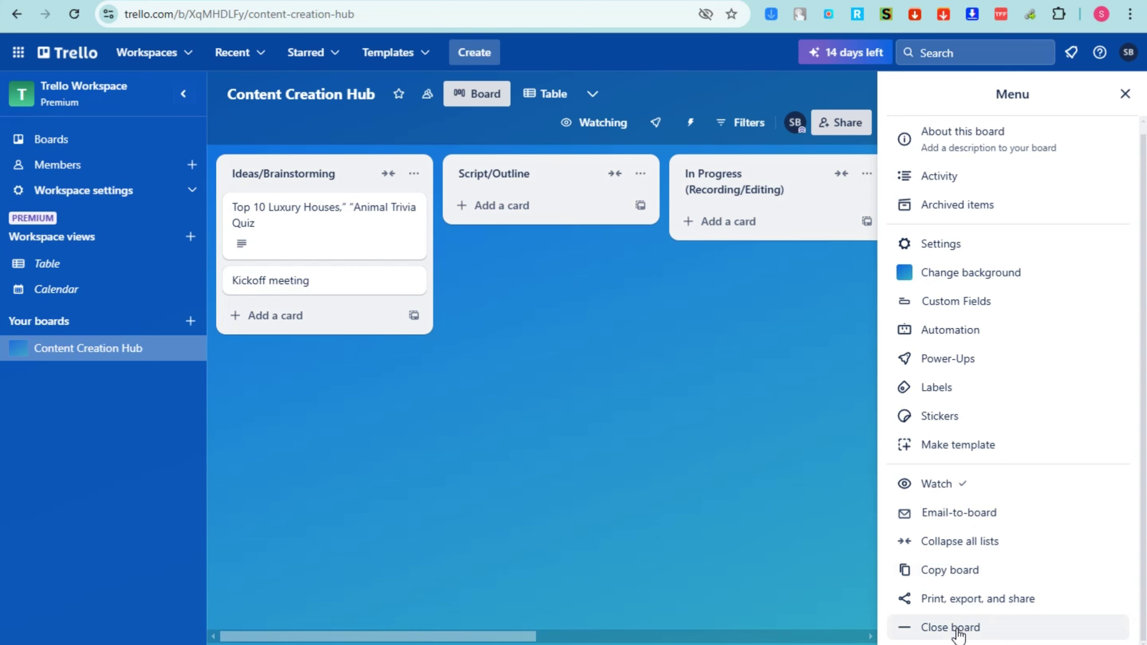
{"action": "left_click", "coordinate": [796, 532]}
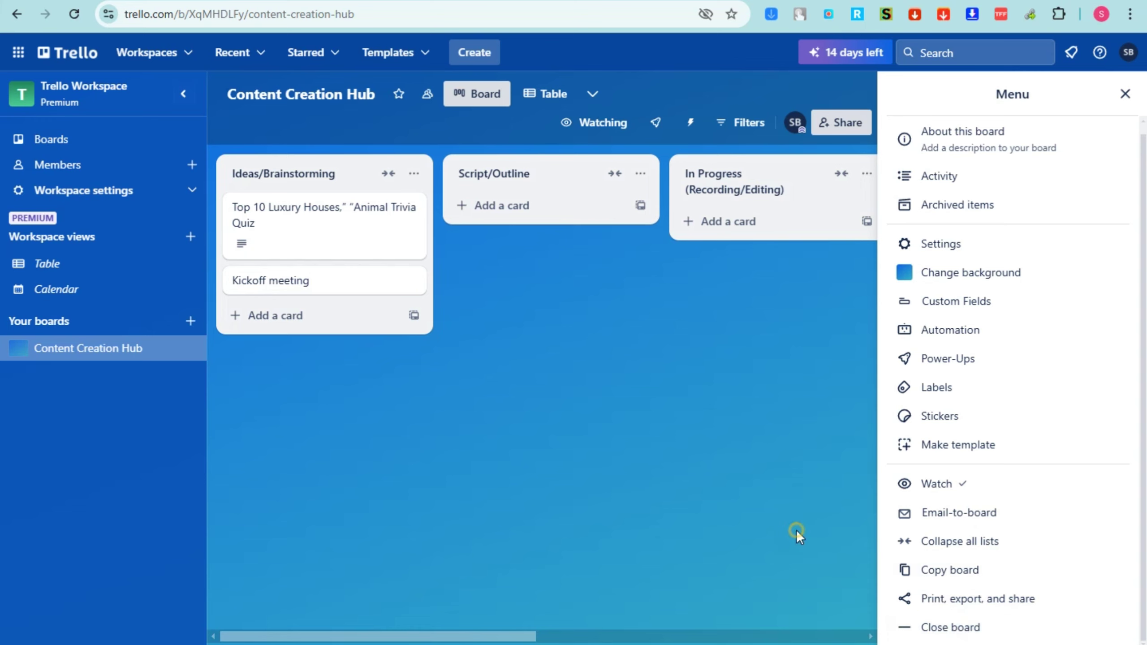
{"action": "left_click", "coordinate": [1124, 95]}
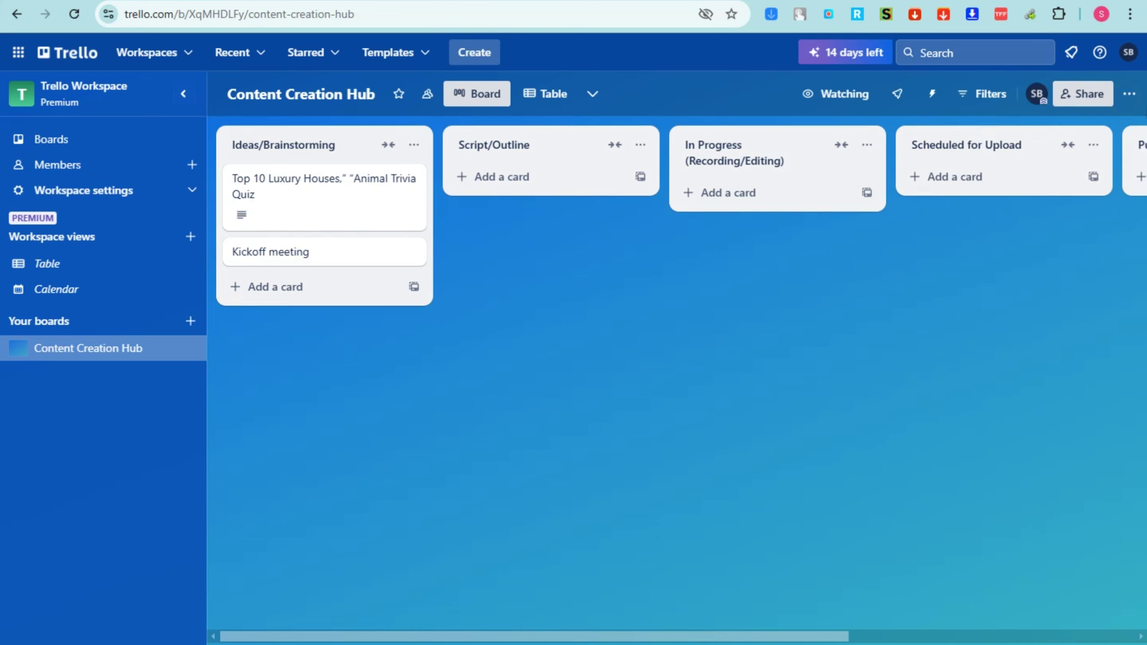
Give the quiz card the Done label, then move it to Script/Outline and back to Ideas/Brainstorming
{"action": "left_click", "coordinate": [354, 220]}
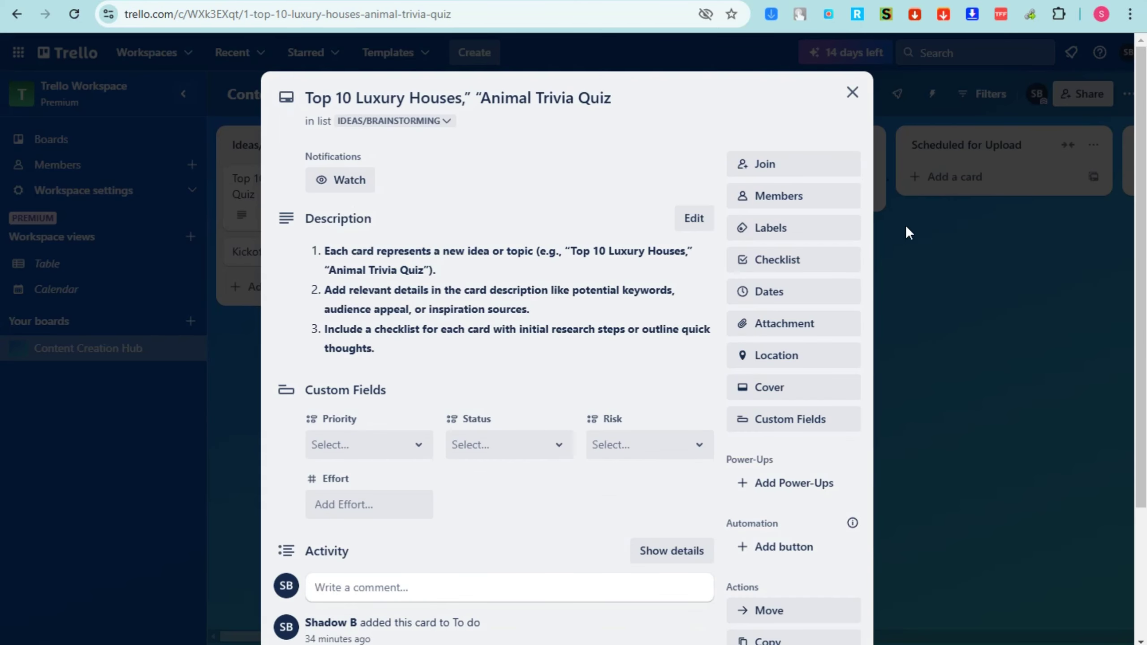
{"action": "left_click", "coordinate": [802, 230]}
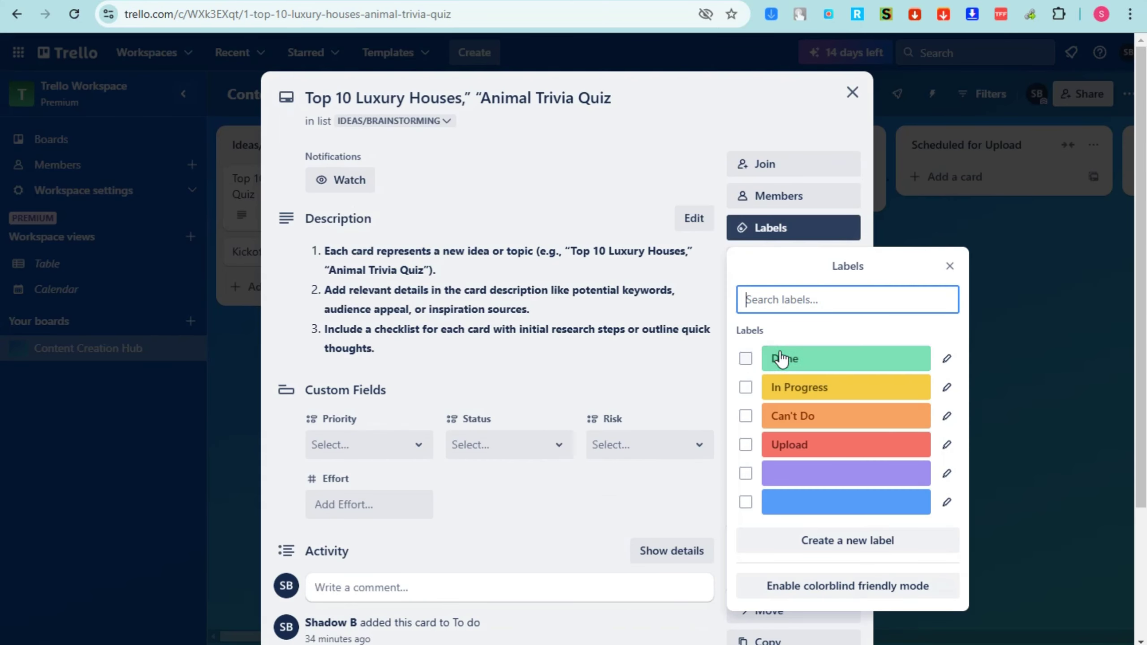
{"action": "left_click", "coordinate": [746, 359]}
{"action": "left_click", "coordinate": [852, 93]}
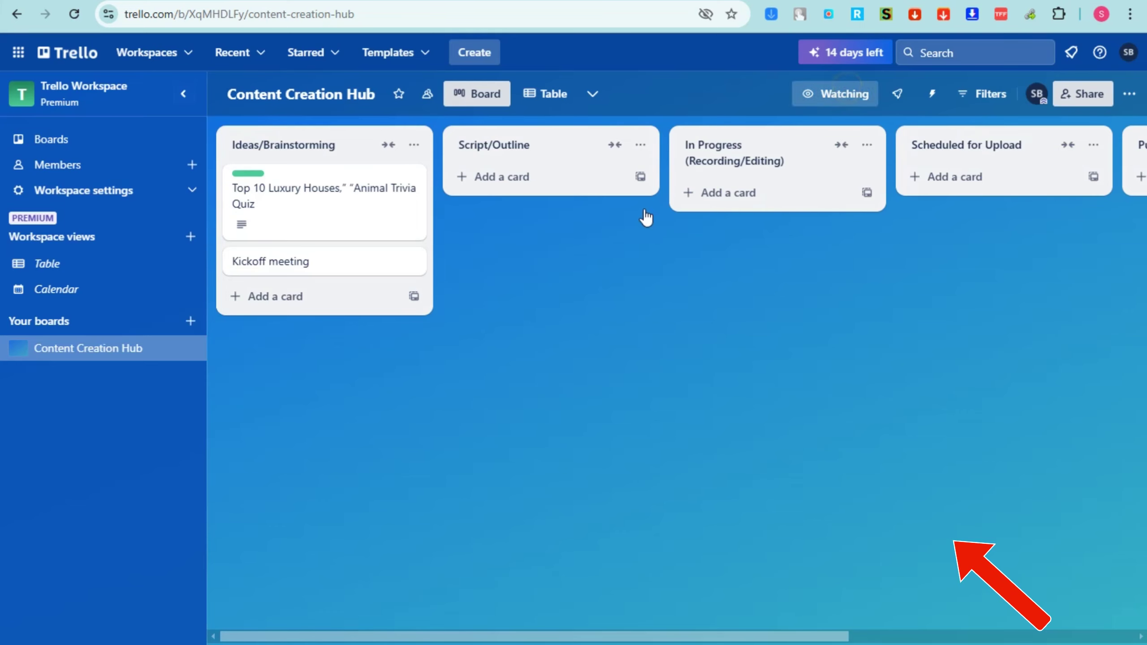
{"action": "left_click_drag", "start_coordinate": [255, 200], "coordinate": [501, 168]}
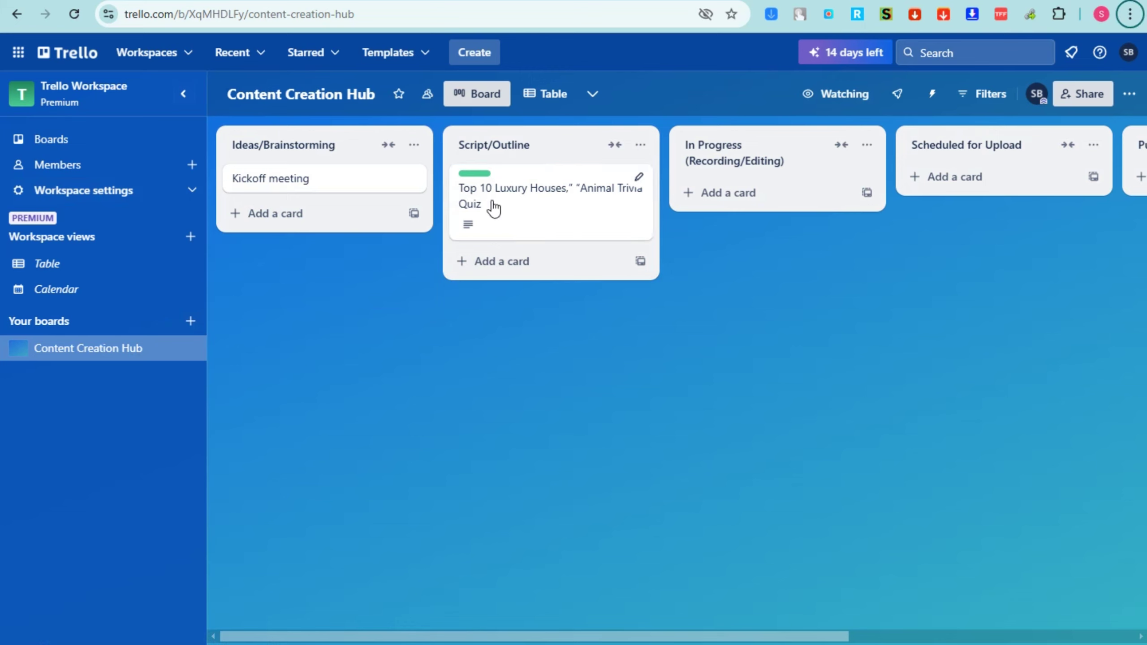
{"action": "left_click_drag", "start_coordinate": [512, 195], "coordinate": [325, 192]}
Replace the quiz card's Done label with the orange Can't Do label
{"action": "left_click", "coordinate": [326, 192]}
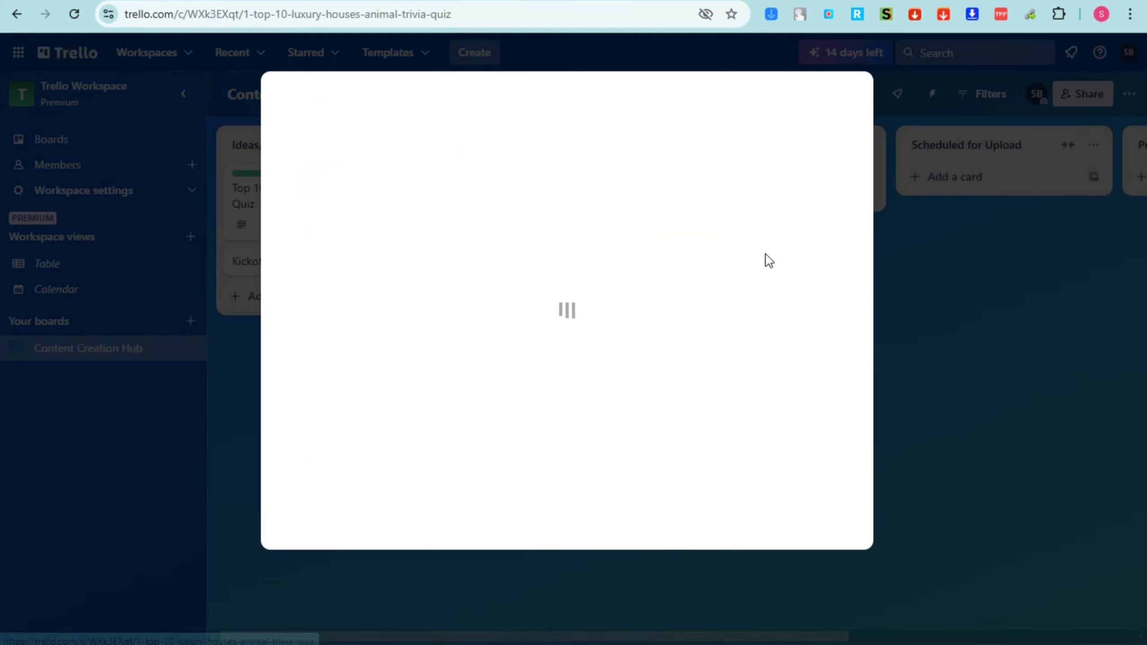
{"action": "left_click", "coordinate": [786, 227]}
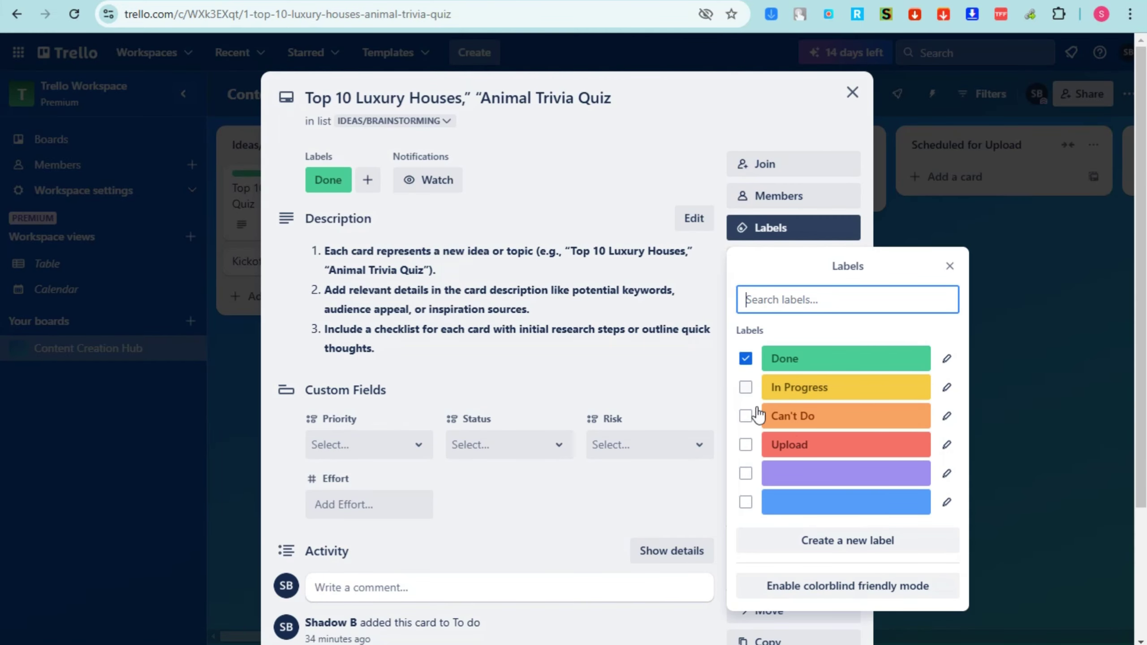
{"action": "left_click", "coordinate": [745, 416]}
{"action": "left_click", "coordinate": [745, 358]}
{"action": "left_click", "coordinate": [852, 93]}
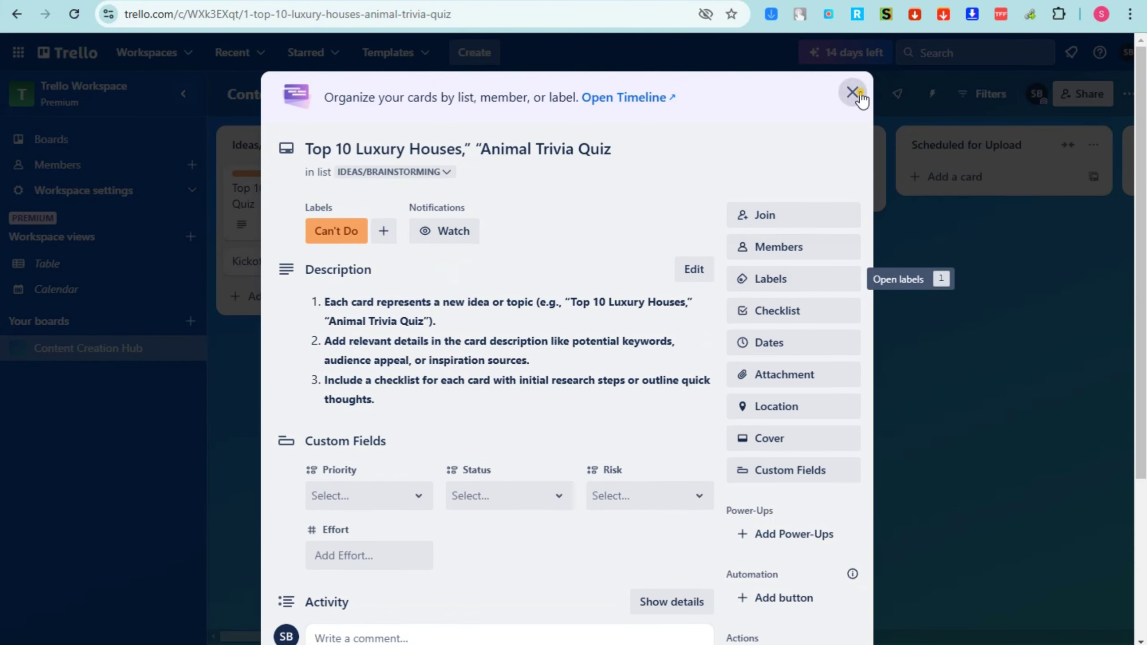
{"action": "left_click", "coordinate": [852, 93]}
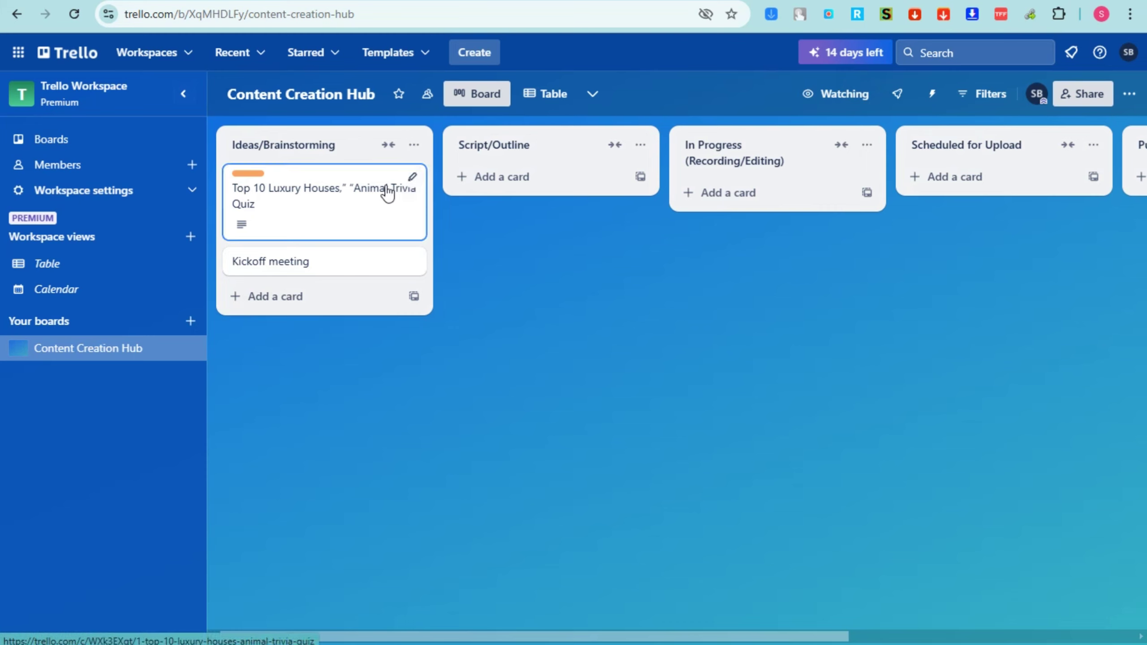
{"action": "left_click", "coordinate": [357, 212]}
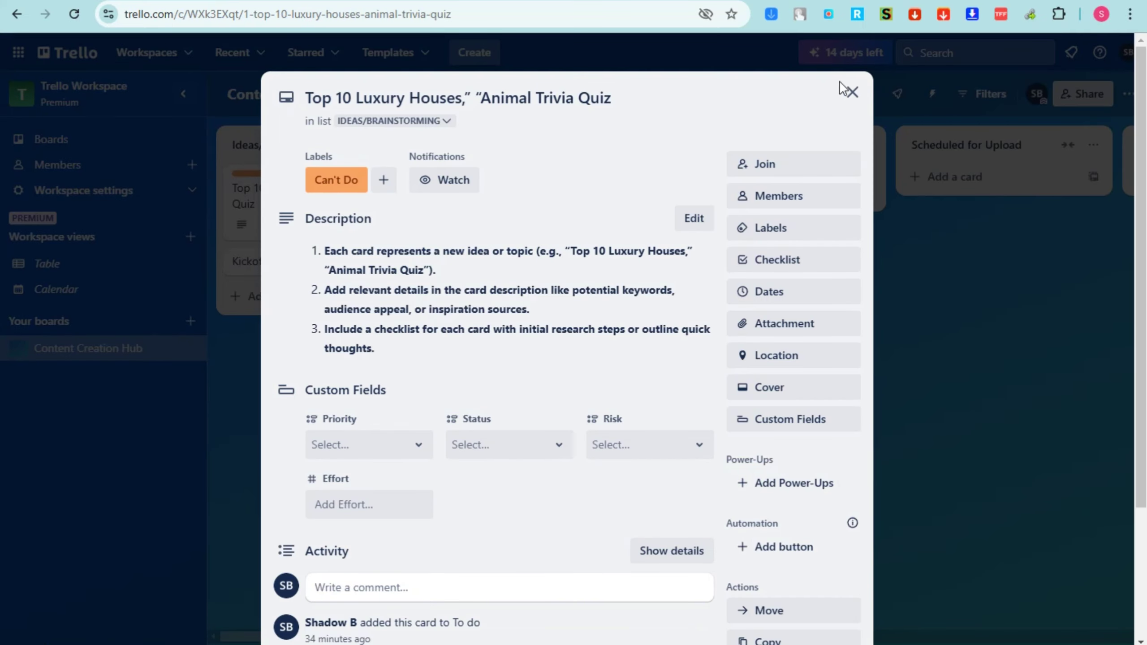
{"action": "left_click", "coordinate": [850, 92]}
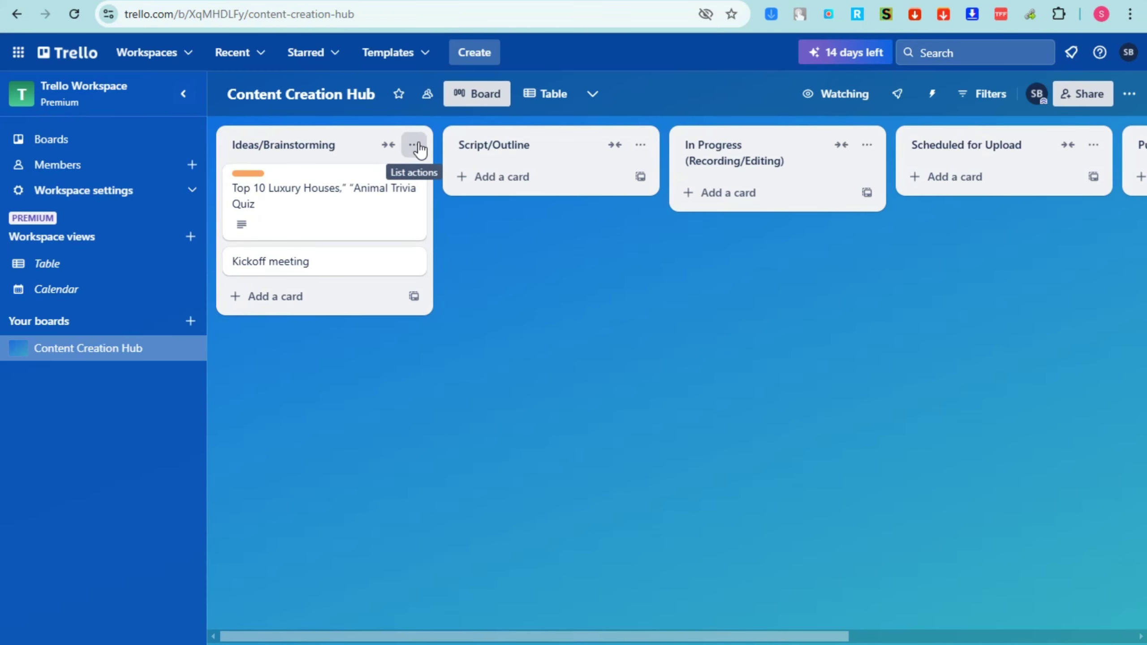
Move the quiz card to Published and add a new list named Can't Do
{"action": "left_click_drag", "start_coordinate": [343, 208], "coordinate": [1039, 193]}
{"action": "left_click", "coordinate": [967, 154]}
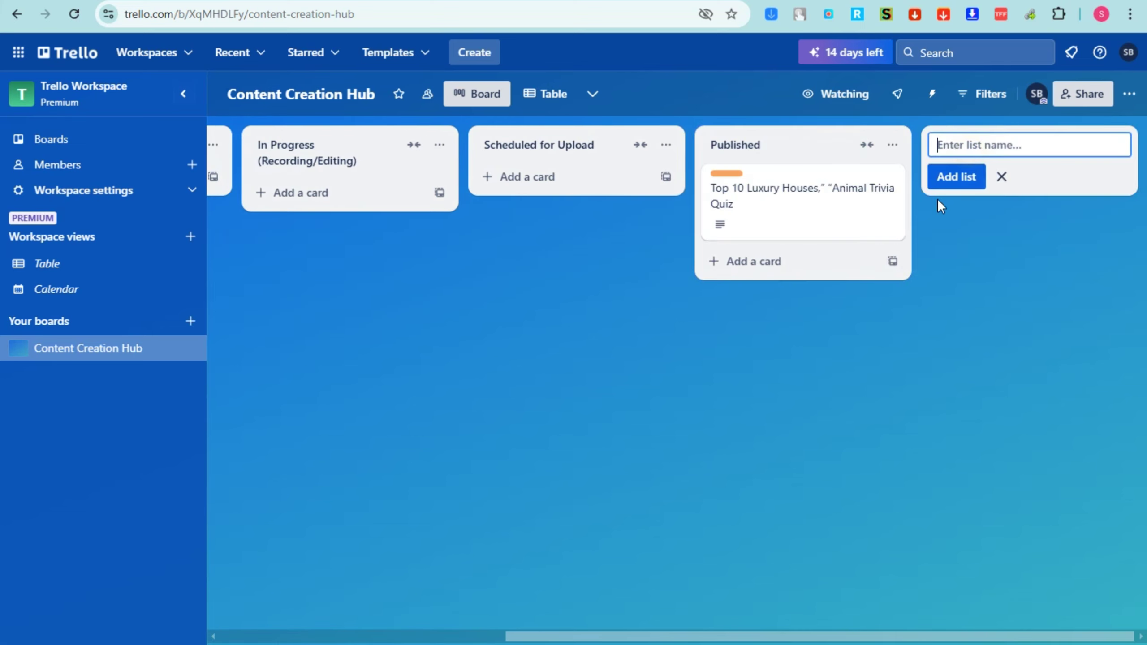
{"action": "type", "text": "Can't Do"}
{"action": "left_click", "coordinate": [982, 185]}
Move the quiz card into the Can't Do list and archive that list
{"action": "left_click_drag", "start_coordinate": [821, 199], "coordinate": [1034, 194]}
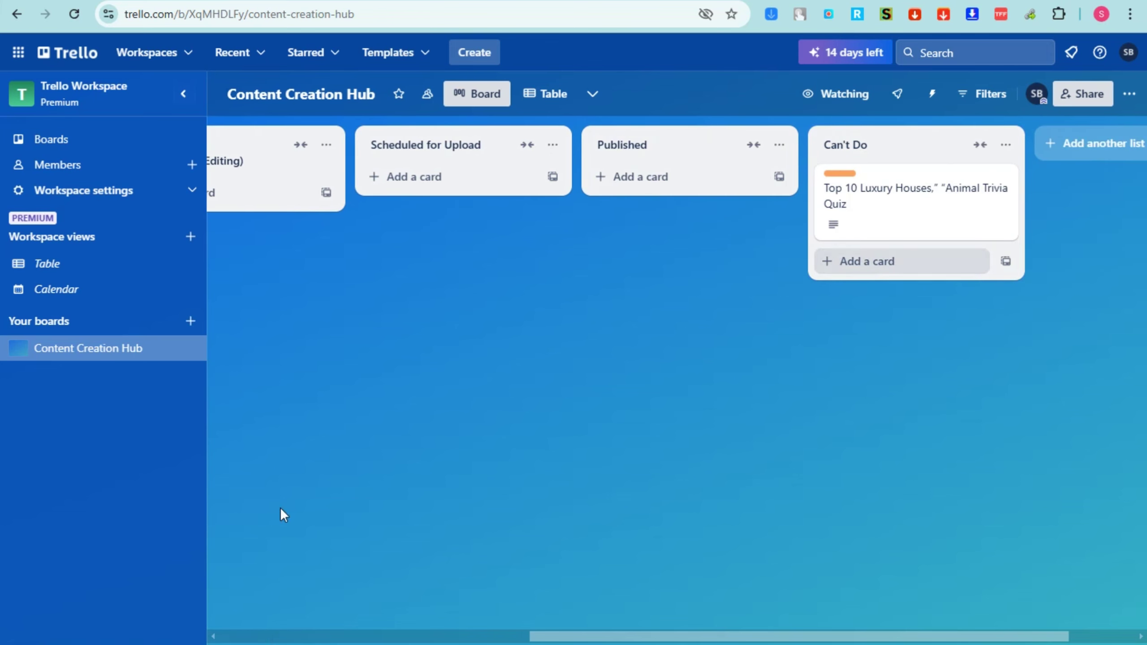
{"action": "left_click", "coordinate": [1012, 154]}
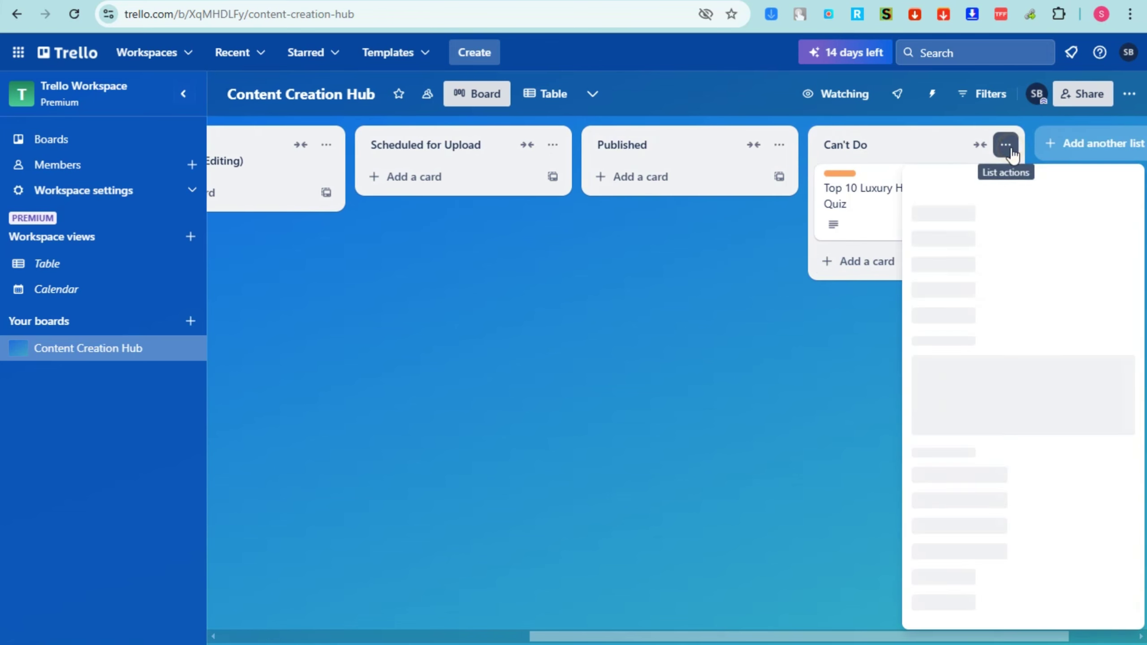
{"action": "left_click", "coordinate": [862, 233]}
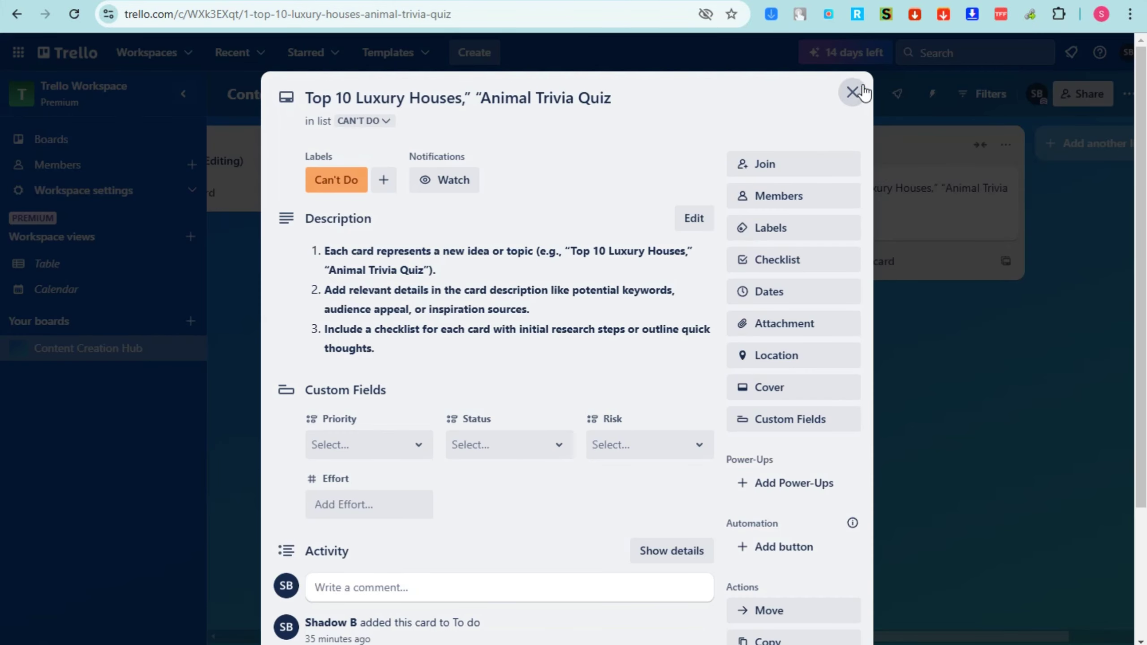
{"action": "left_click", "coordinate": [861, 93]}
{"action": "left_click", "coordinate": [1003, 147]}
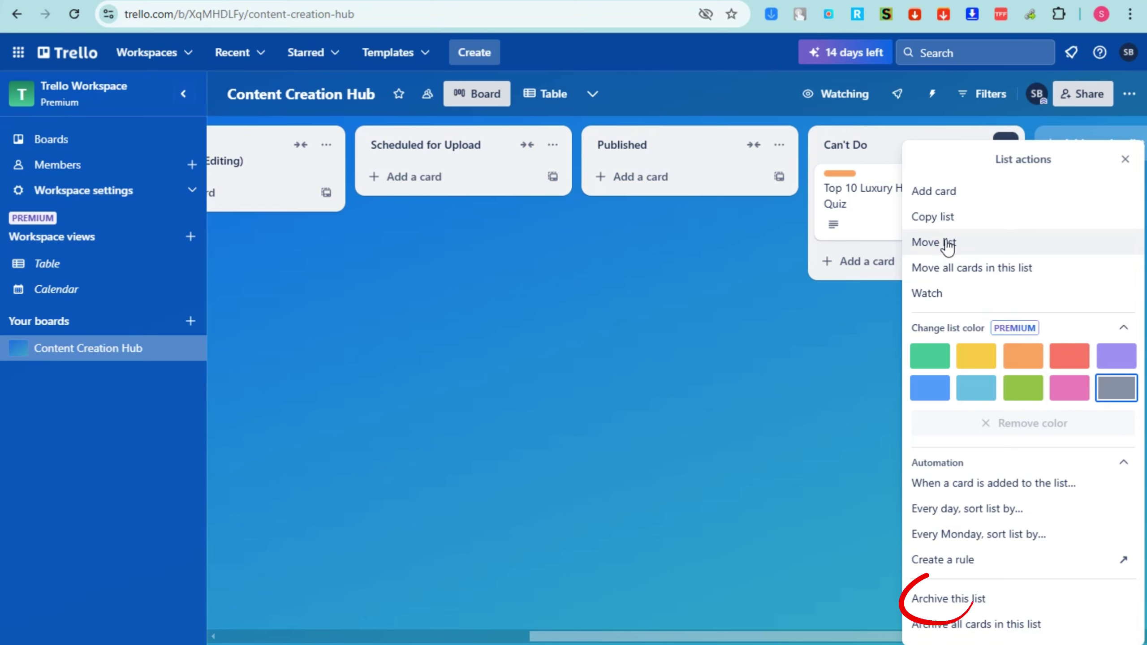
{"action": "left_click", "coordinate": [944, 601]}
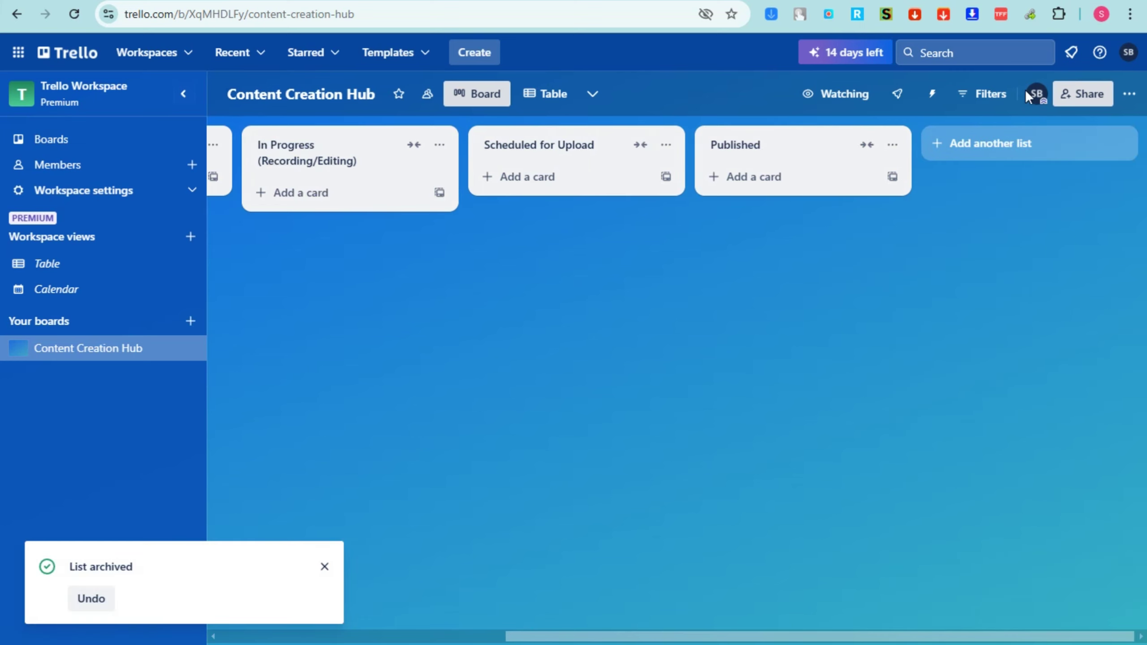
View archived lists under the board menu's Archived items, then close the panel
{"action": "left_click", "coordinate": [1129, 94]}
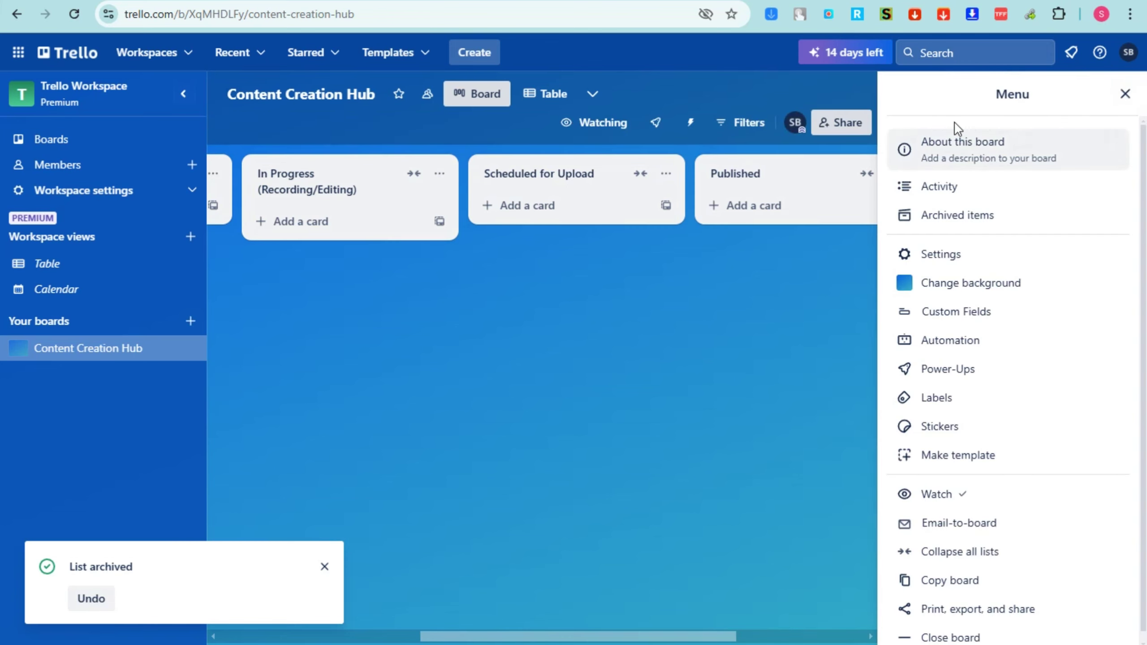
{"action": "left_click", "coordinate": [949, 217]}
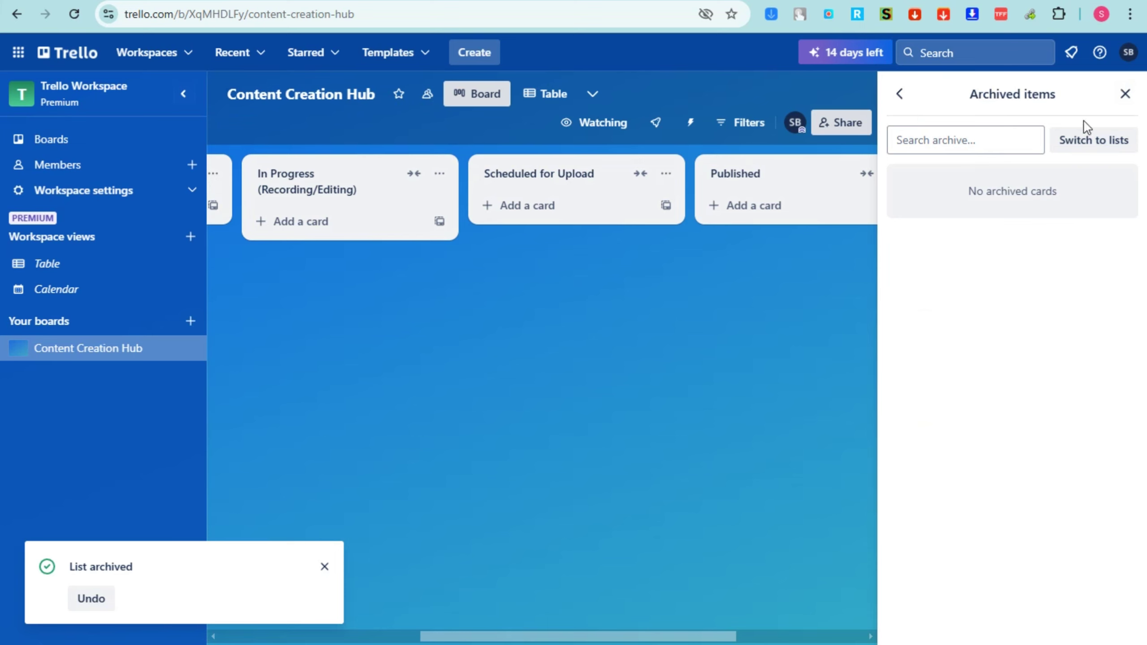
{"action": "left_click", "coordinate": [1092, 140]}
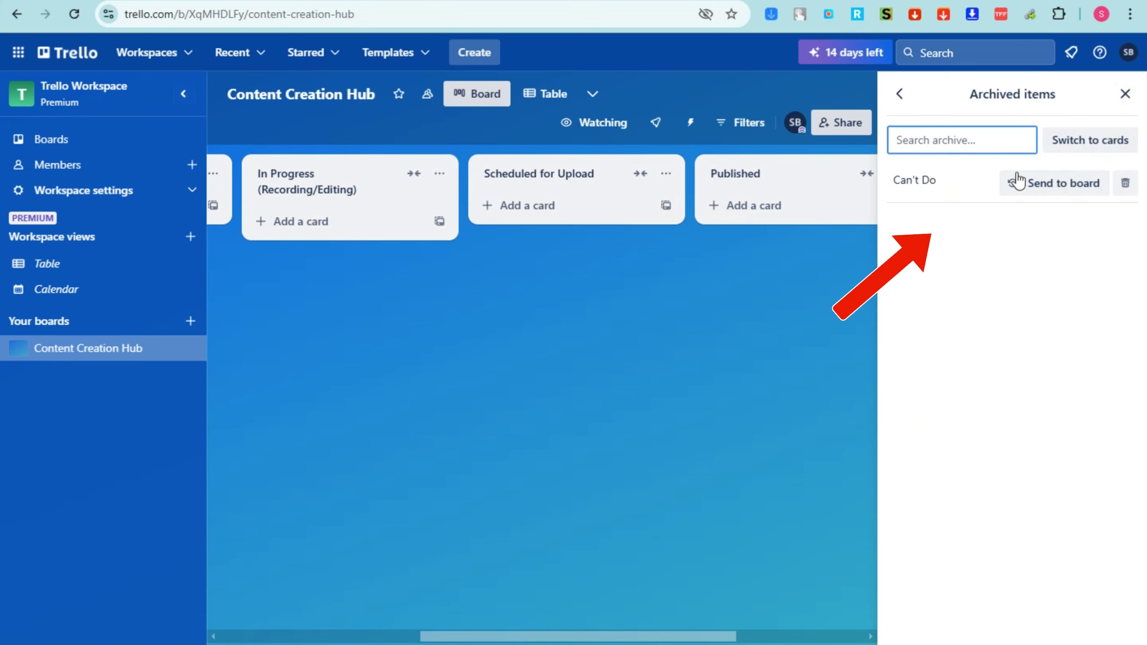
{"action": "left_click", "coordinate": [1125, 94]}
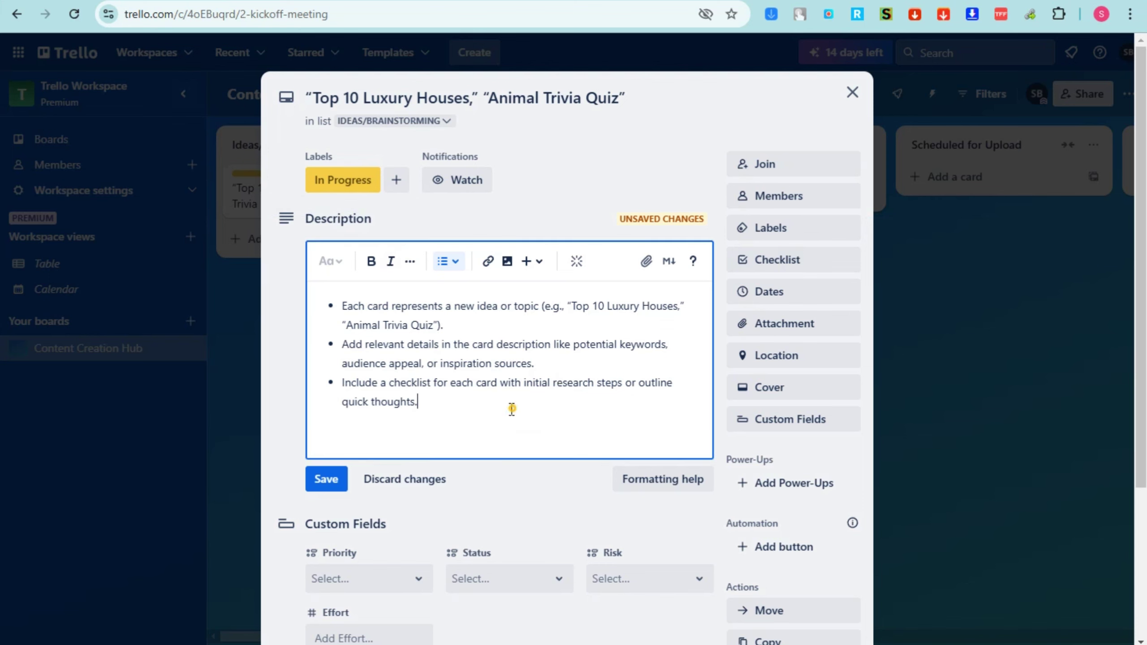
Save the bulleted description and assign the workspace member to the quiz card
{"action": "left_click_drag", "start_coordinate": [509, 405], "coordinate": [333, 303]}
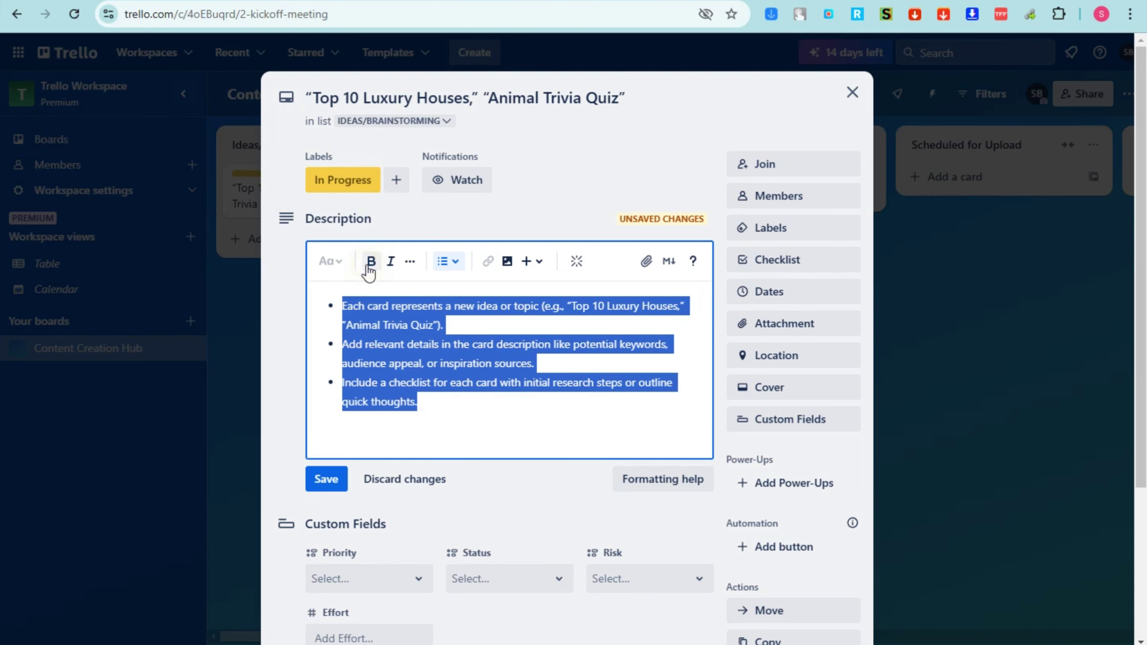
{"action": "left_click", "coordinate": [329, 480]}
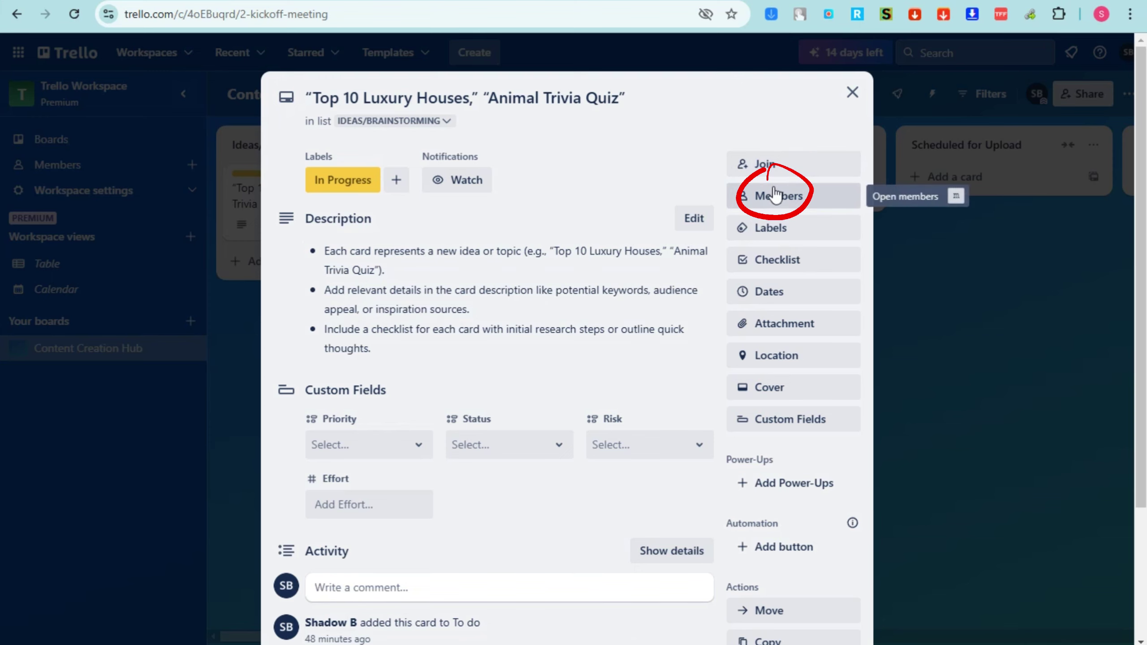
{"action": "left_click", "coordinate": [775, 195]}
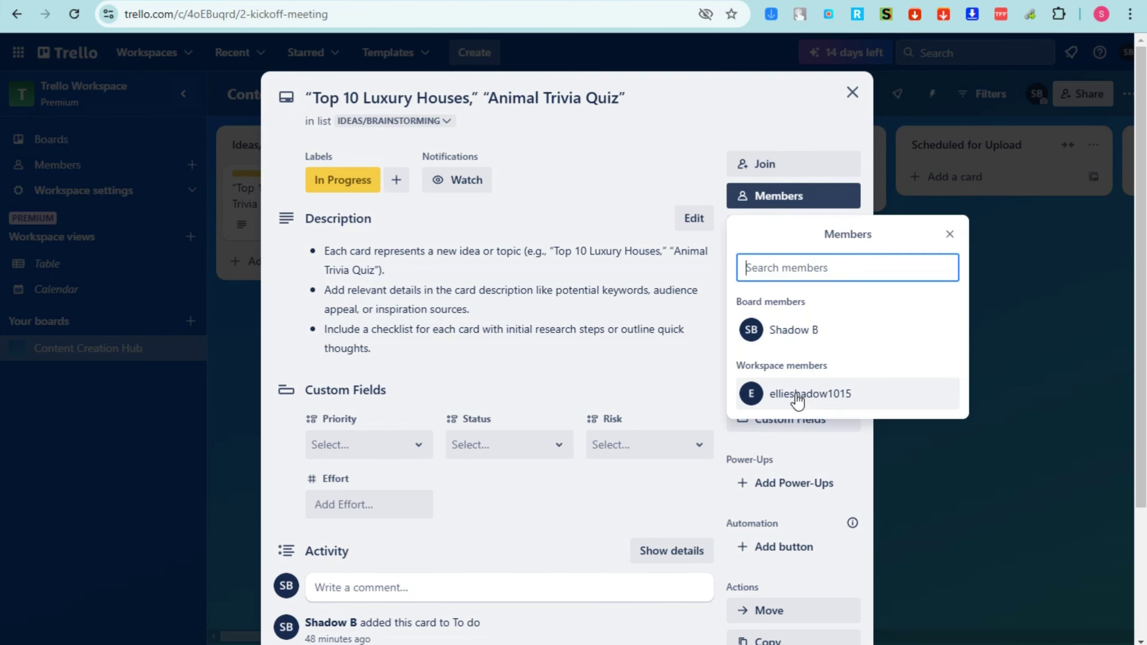
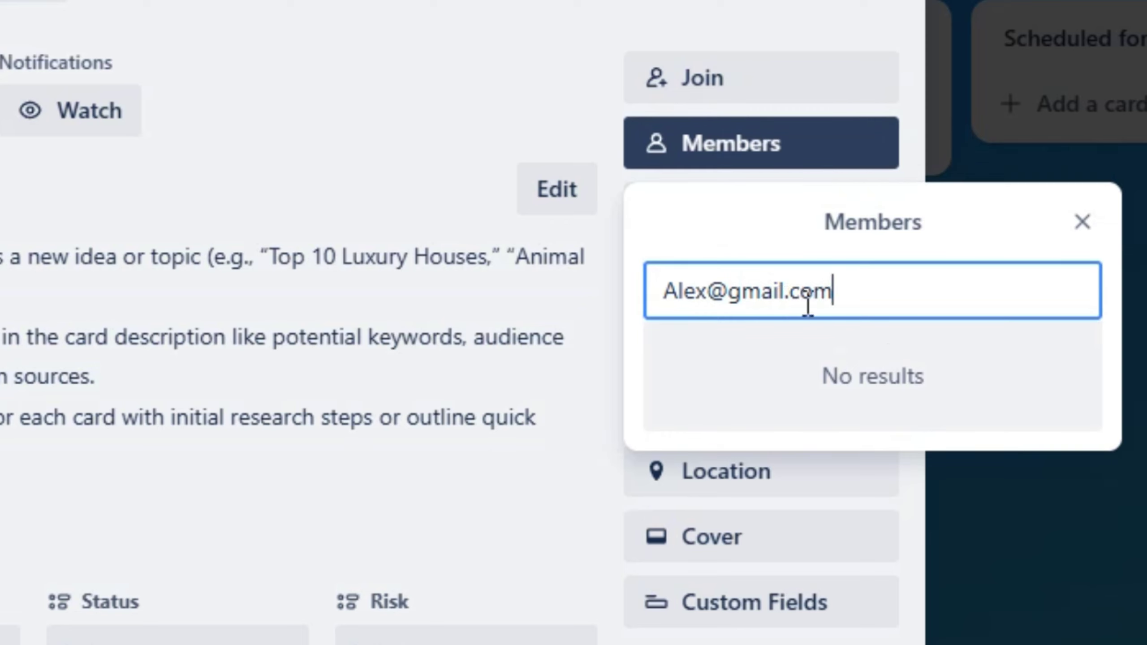
{"action": "triple_click", "coordinate": [879, 291]}
{"action": "key", "text": "BackSpace"}
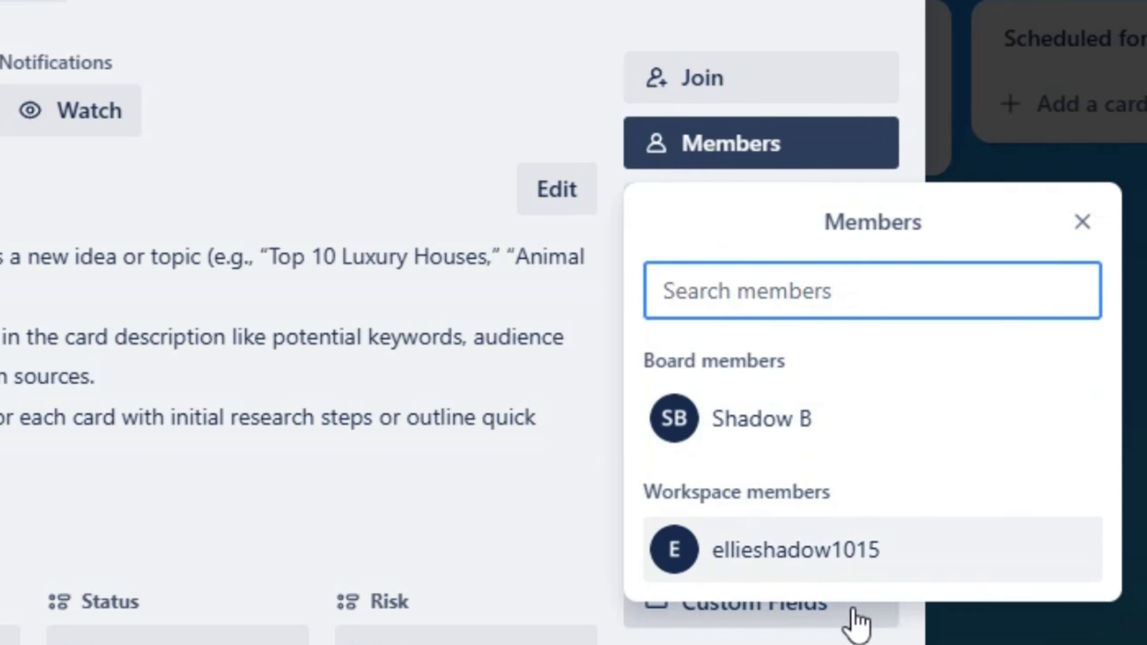
{"action": "left_click", "coordinate": [837, 582]}
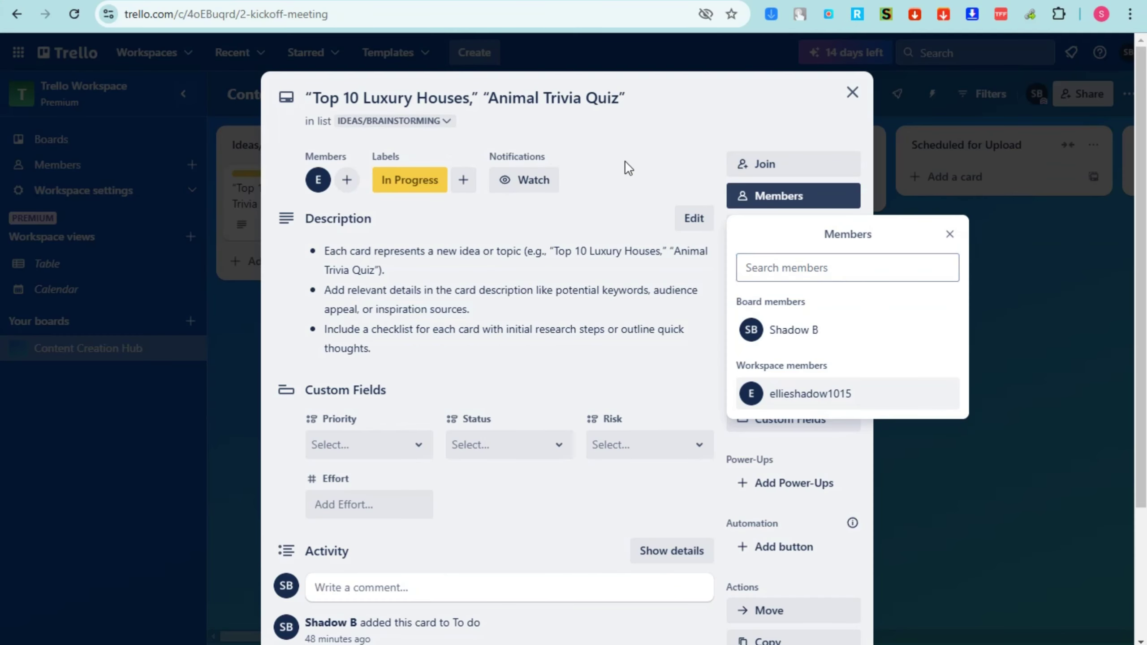
{"action": "left_click", "coordinate": [412, 73]}
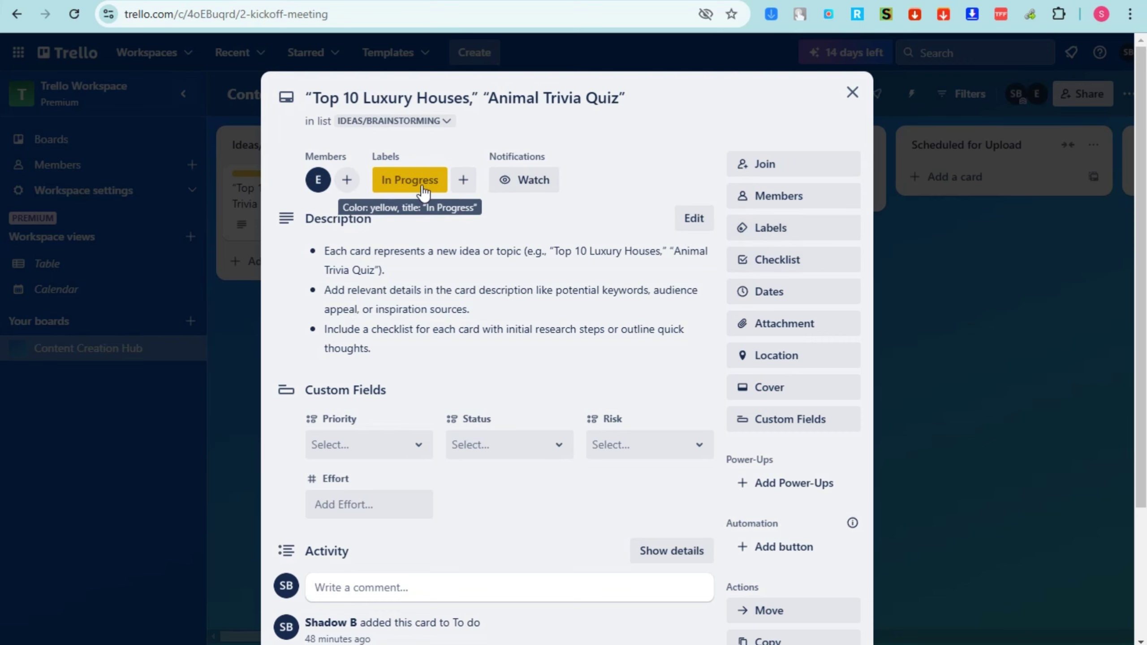
{"action": "left_click", "coordinate": [461, 185]}
Create a dark red label titled Prioritize and apply it to the quiz card
{"action": "left_click", "coordinate": [488, 495]}
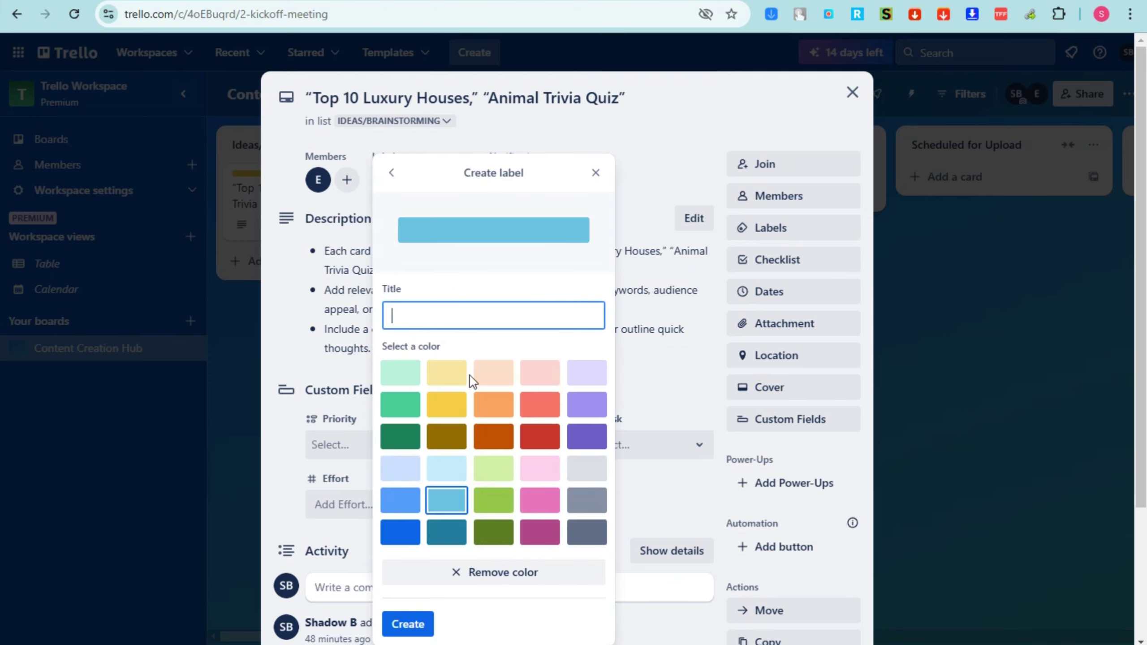
{"action": "type", "text": "Pri"}
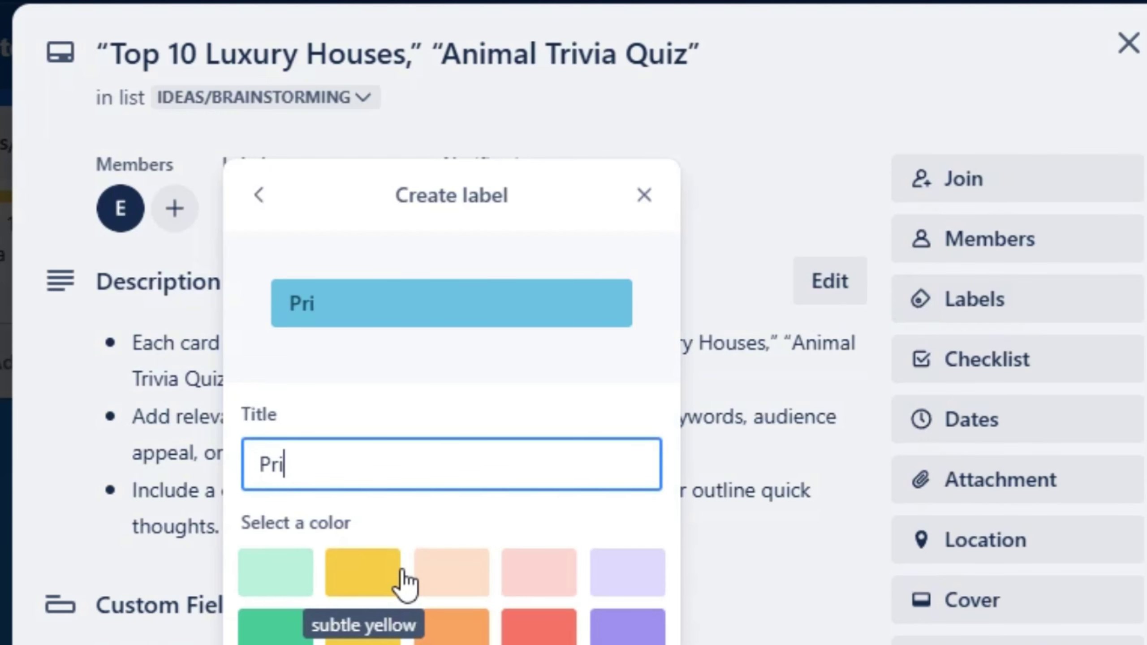
{"action": "type", "text": "otiz"}
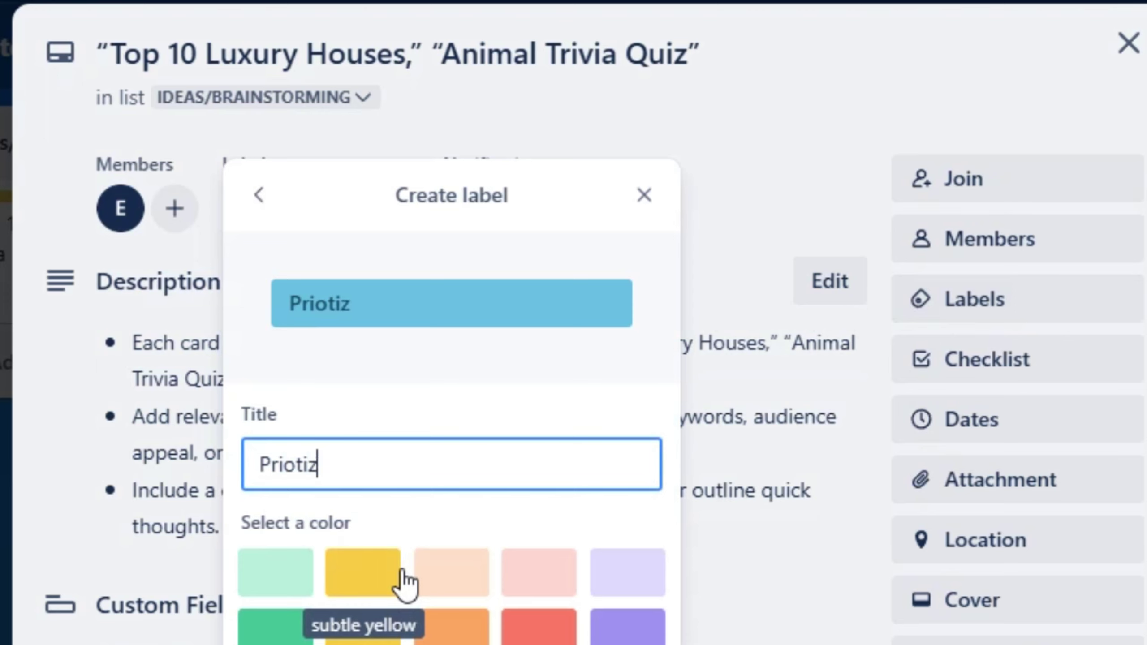
{"action": "type", "text": "e"}
{"action": "left_click", "coordinate": [538, 633]}
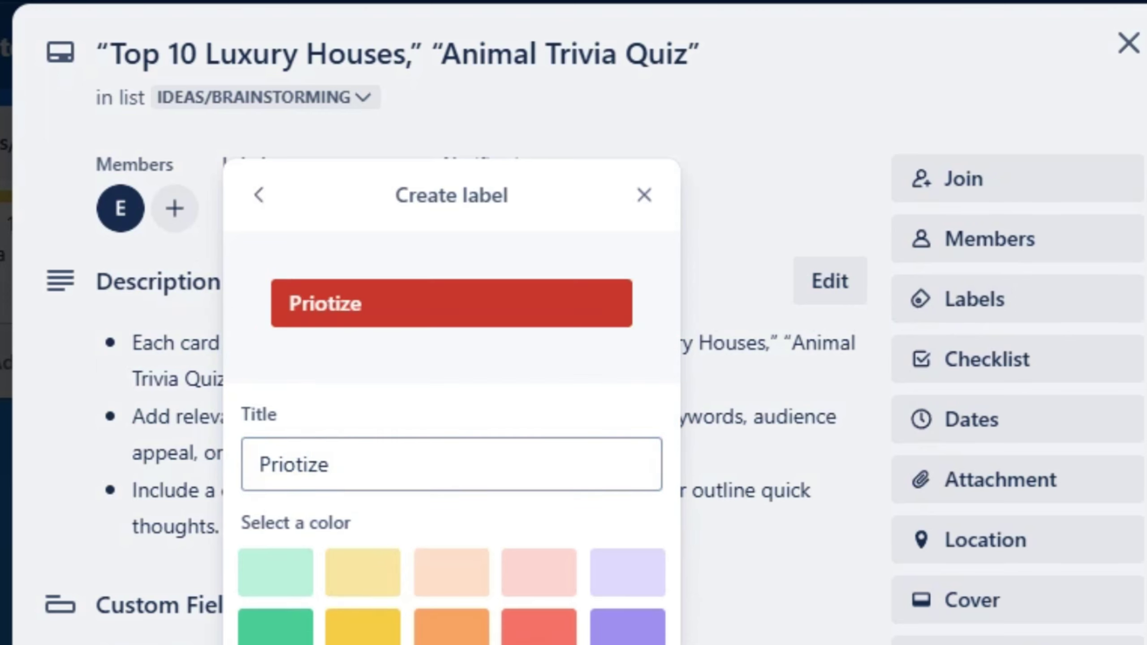
{"action": "left_click", "coordinate": [644, 194]}
{"action": "left_click", "coordinate": [393, 211]}
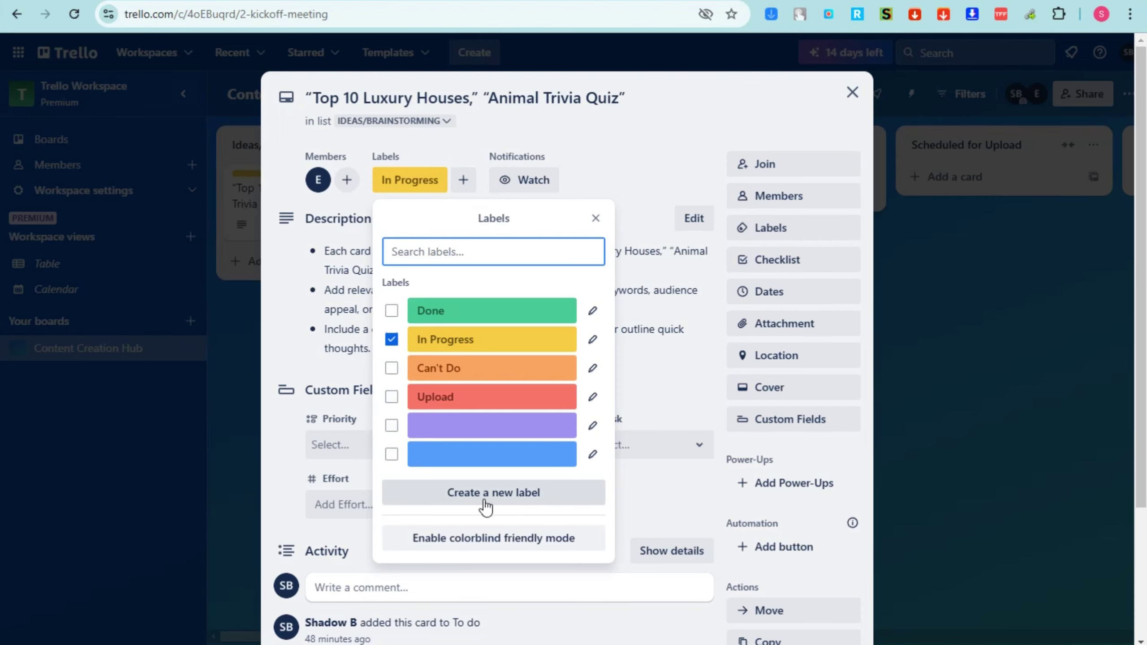
{"action": "left_click", "coordinate": [485, 492]}
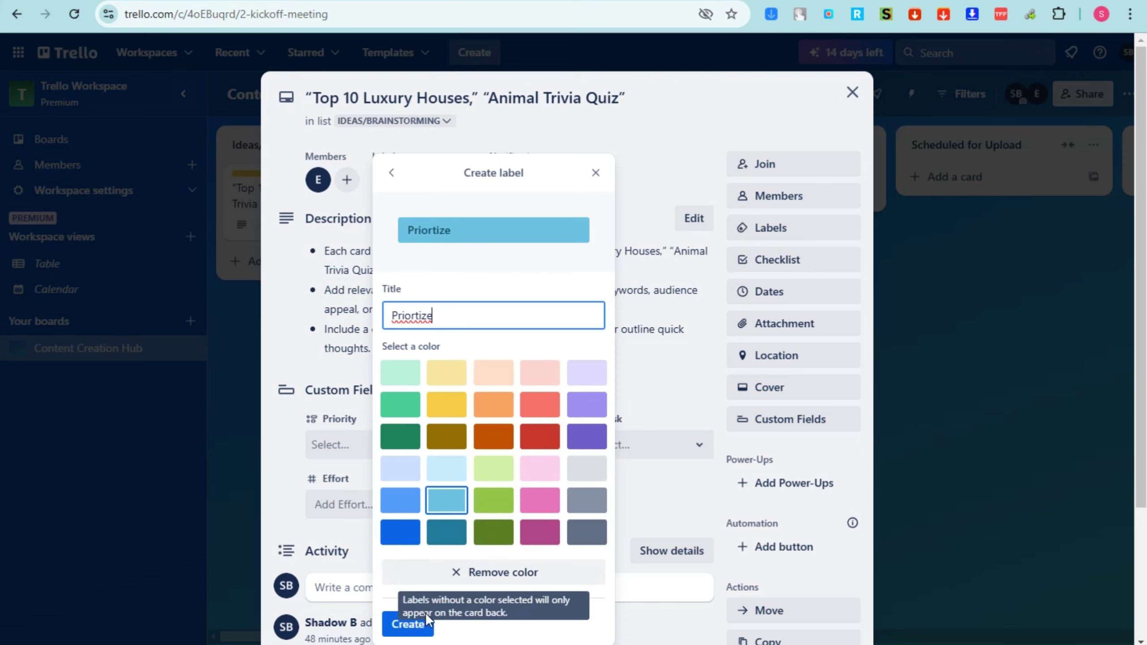
{"action": "right_click", "coordinate": [408, 316]}
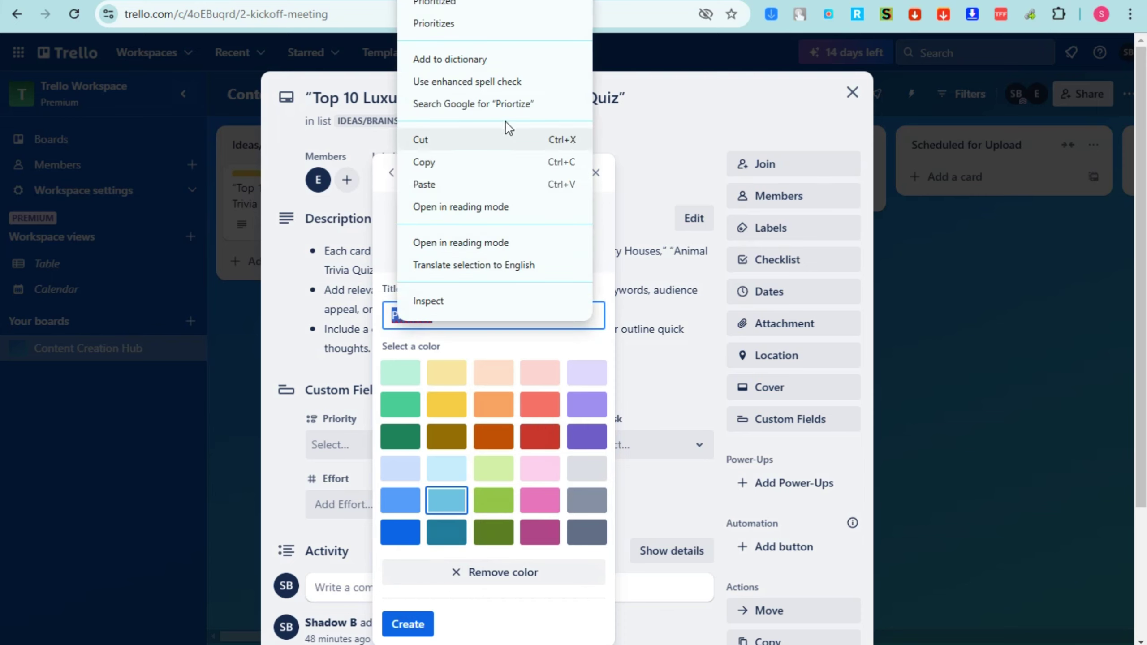
{"action": "left_click", "coordinate": [466, 25]}
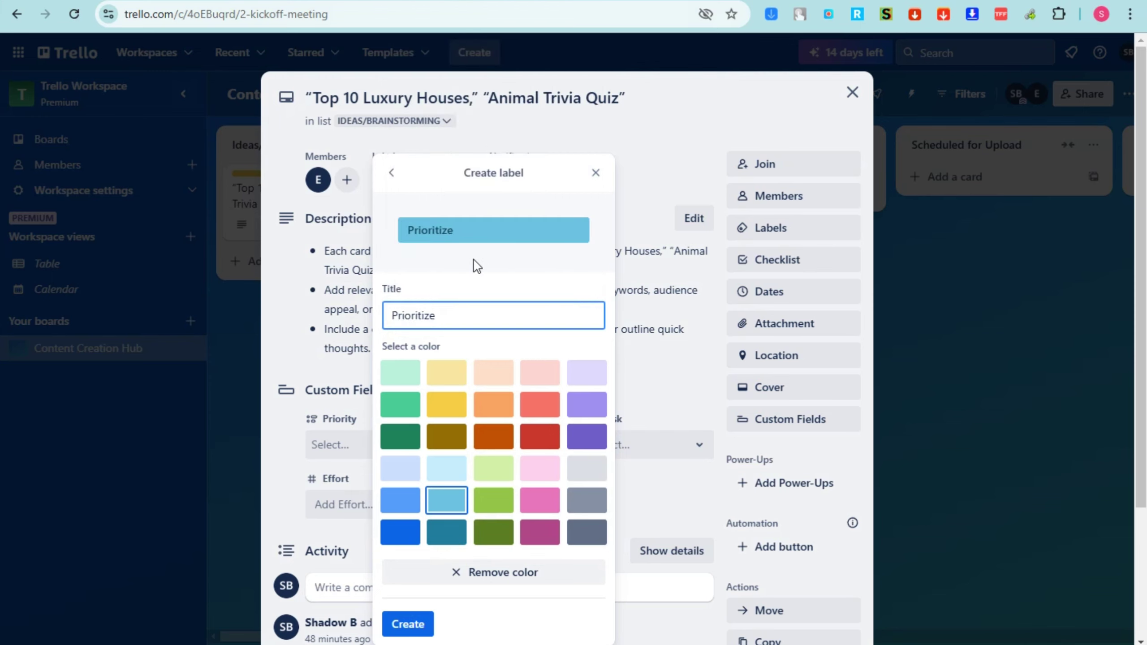
{"action": "left_click", "coordinate": [540, 436]}
{"action": "left_click", "coordinate": [423, 623]}
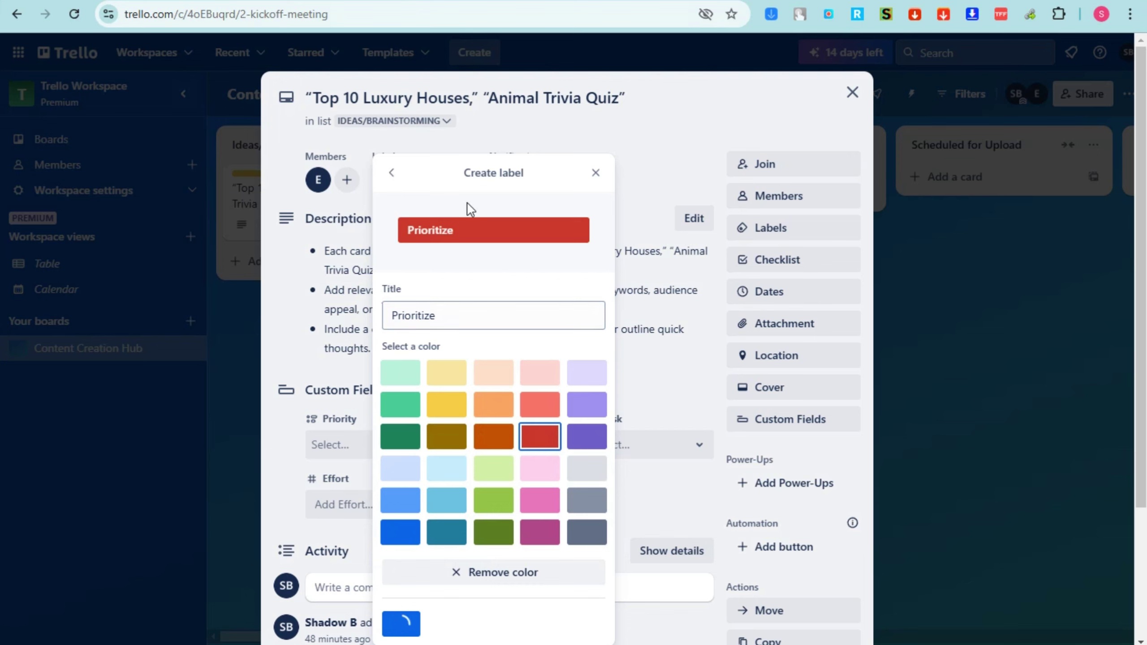
{"action": "left_click", "coordinate": [669, 147]}
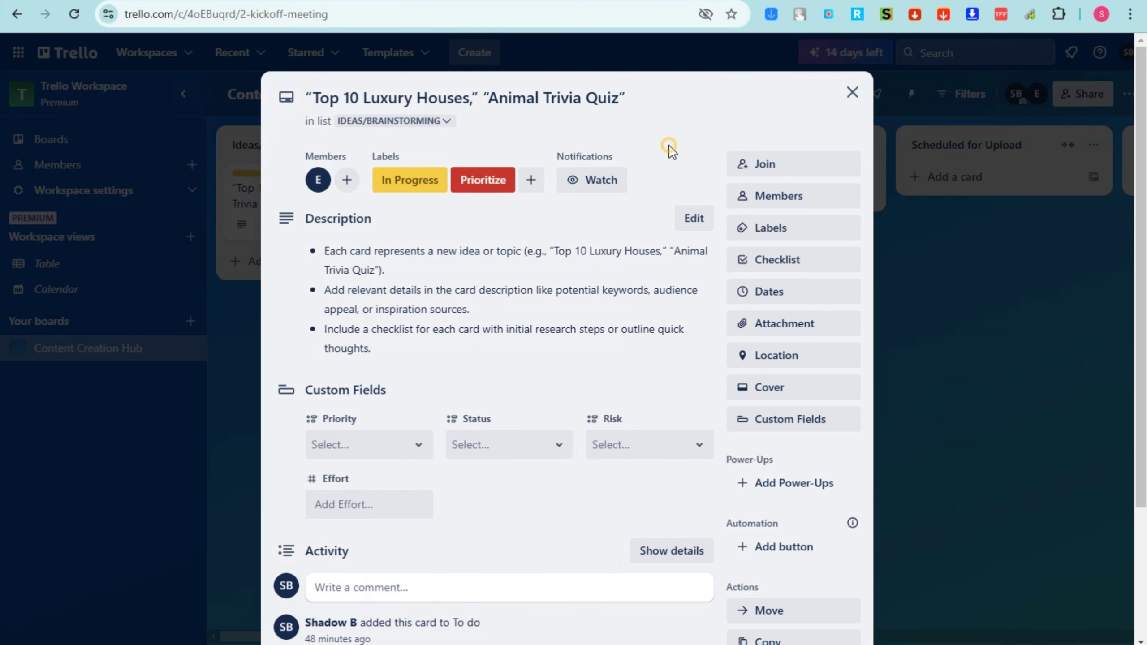
Add a checklist to the card and title it Day 1
{"action": "left_click", "coordinate": [772, 265]}
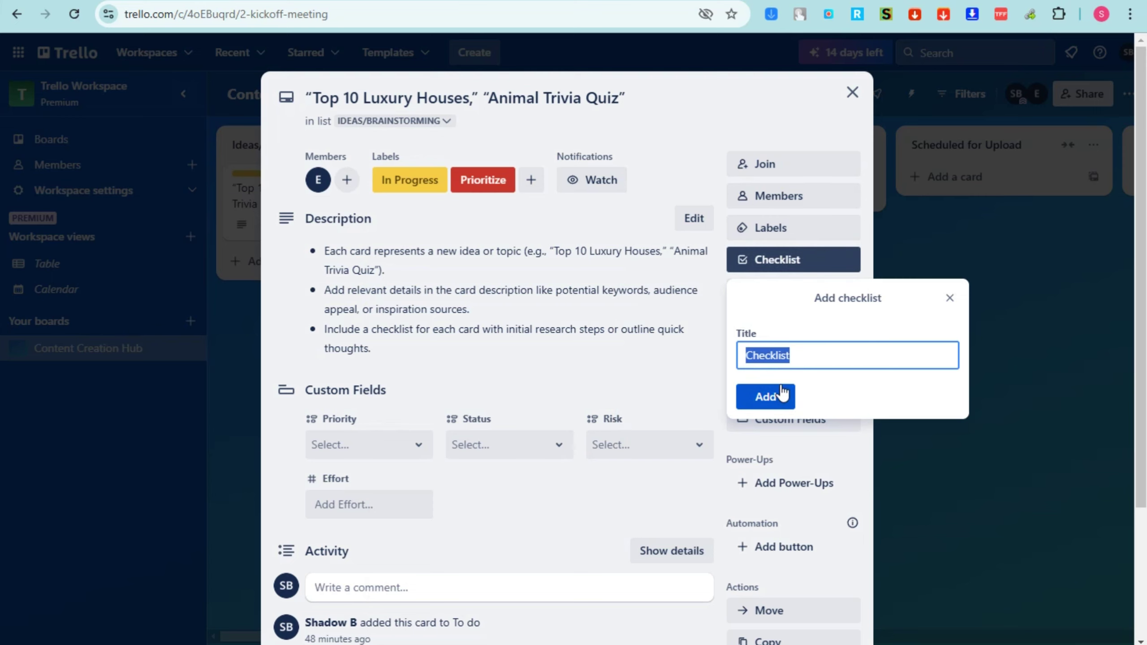
{"action": "type", "text": "Note"}
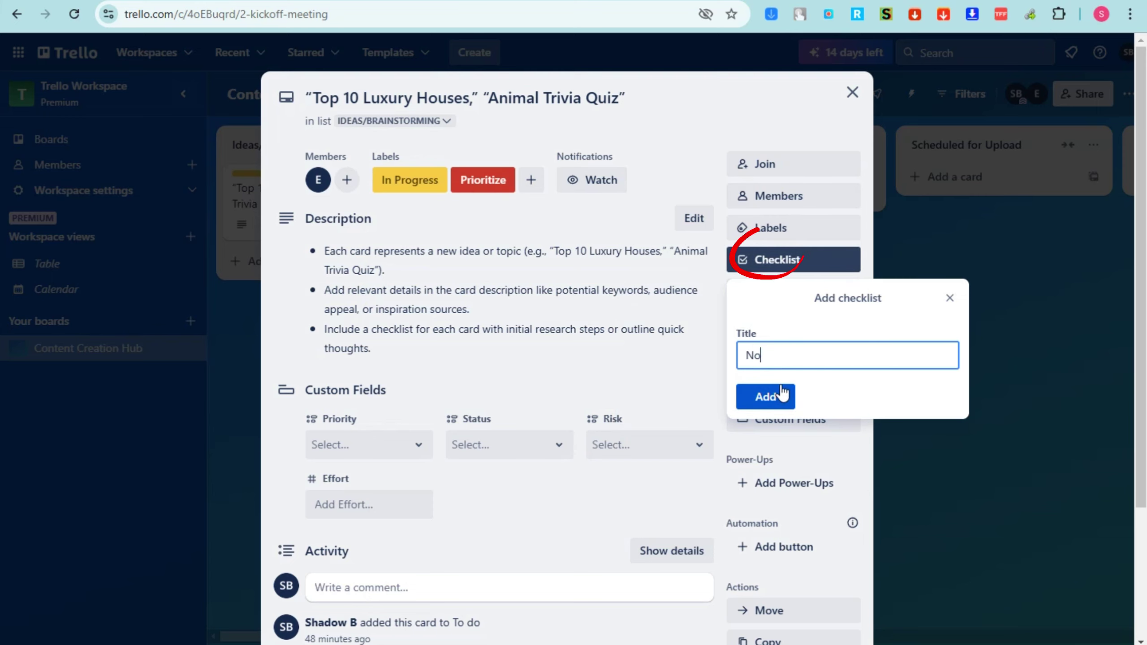
{"action": "left_click", "coordinate": [775, 396]}
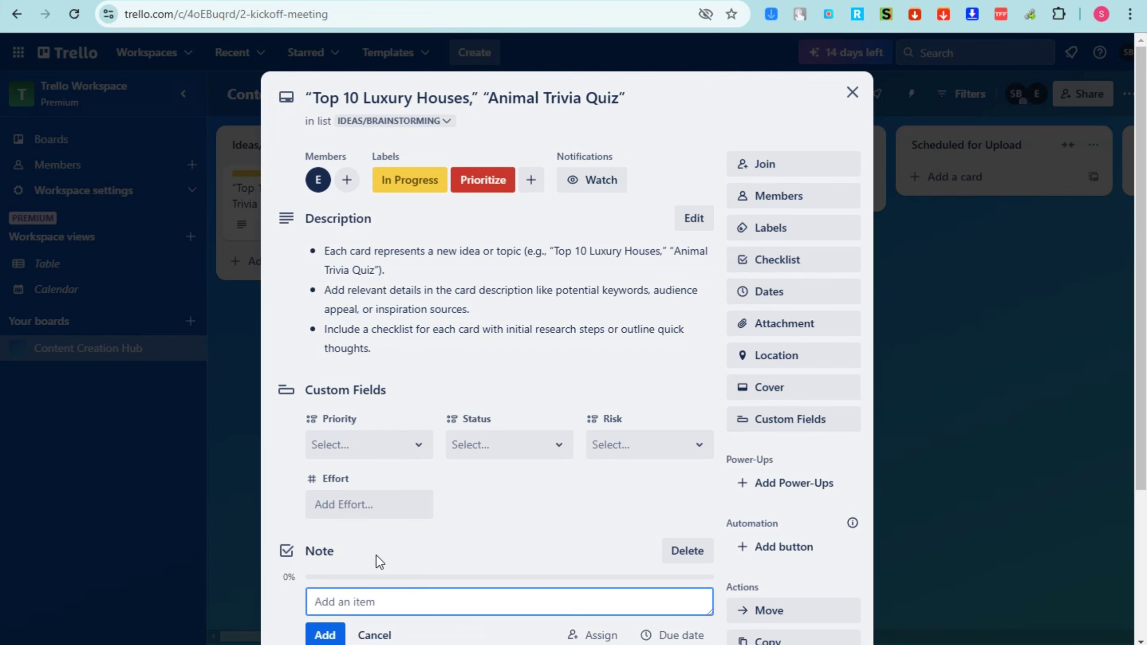
{"action": "scroll", "coordinate": [375, 555], "scroll_direction": "down", "scroll_amount": 5}
{"action": "left_click", "coordinate": [528, 348]}
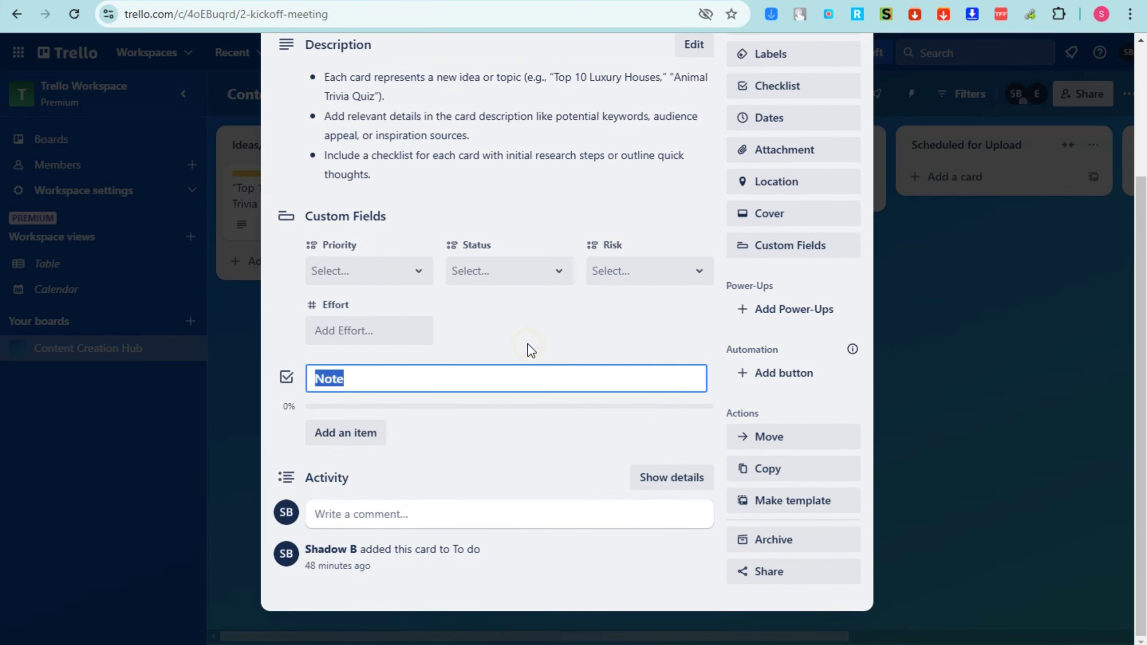
{"action": "left_click", "coordinate": [343, 433]}
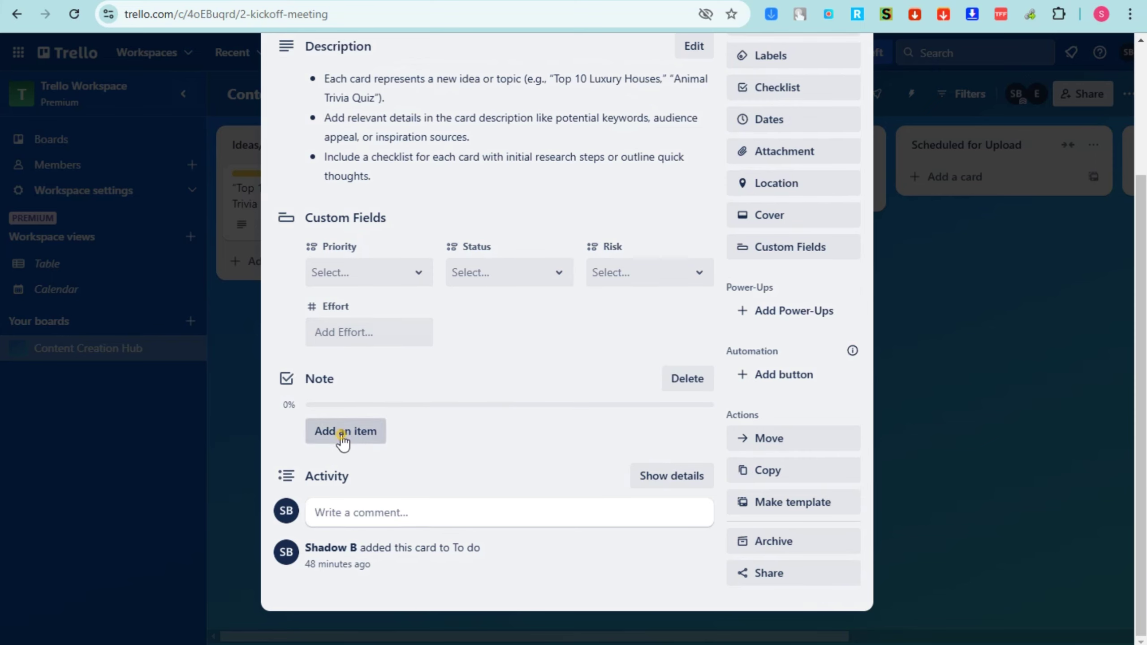
{"action": "left_click", "coordinate": [344, 380]}
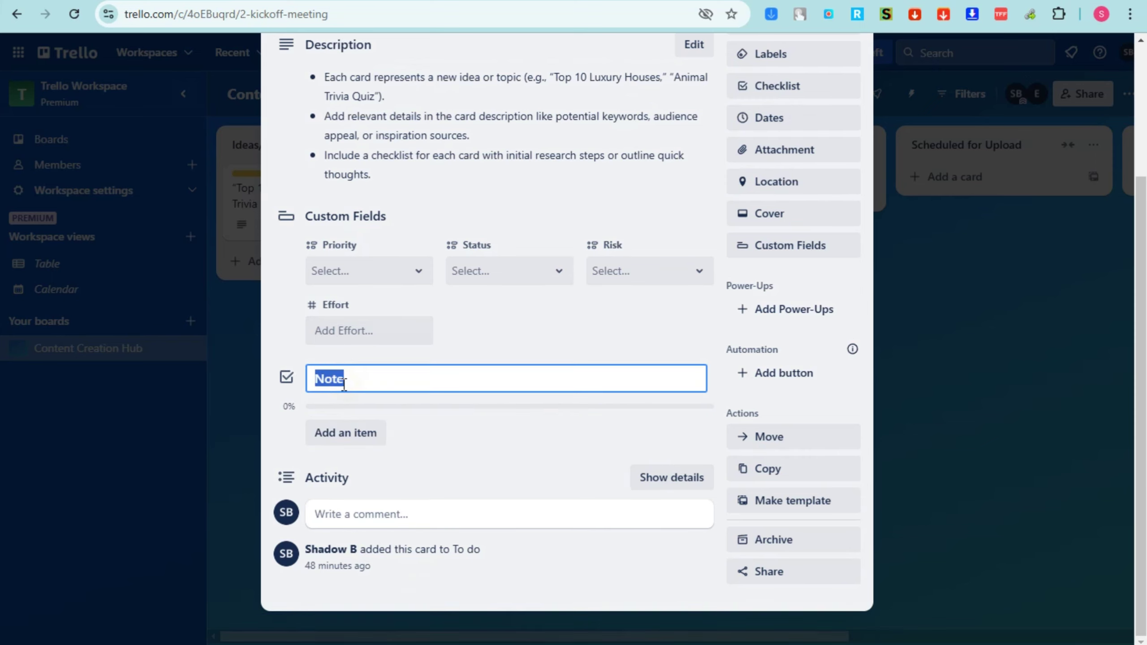
{"action": "type", "text": "Day 1"}
{"action": "key", "text": "Return"}
Add checklist items Day 2 and Day 3 and tick both
{"action": "left_click", "coordinate": [353, 444]}
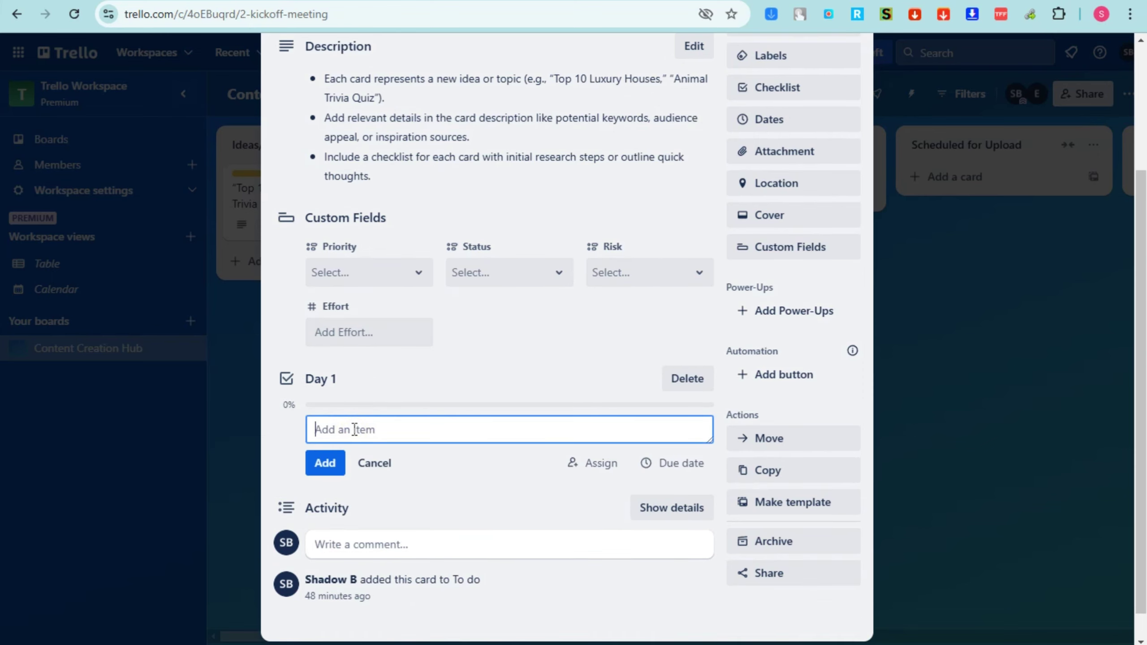
{"action": "type", "text": "Day 2"}
{"action": "left_click", "coordinate": [326, 465]}
{"action": "type", "text": "D"}
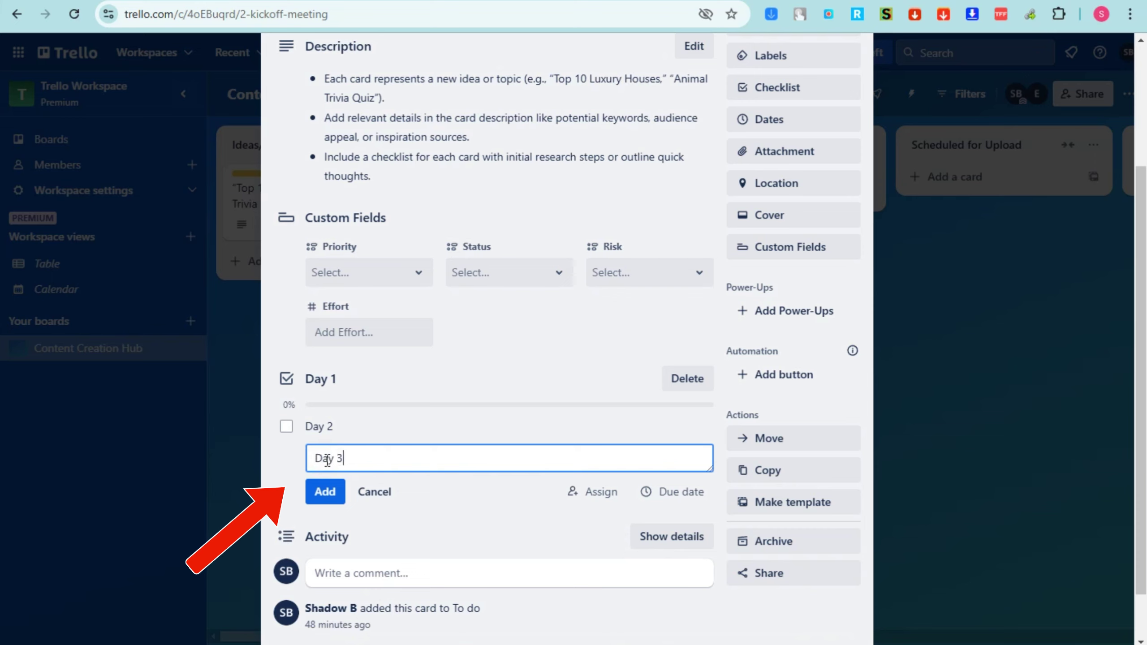
{"action": "left_click", "coordinate": [326, 488]}
{"action": "key", "text": "Escape"}
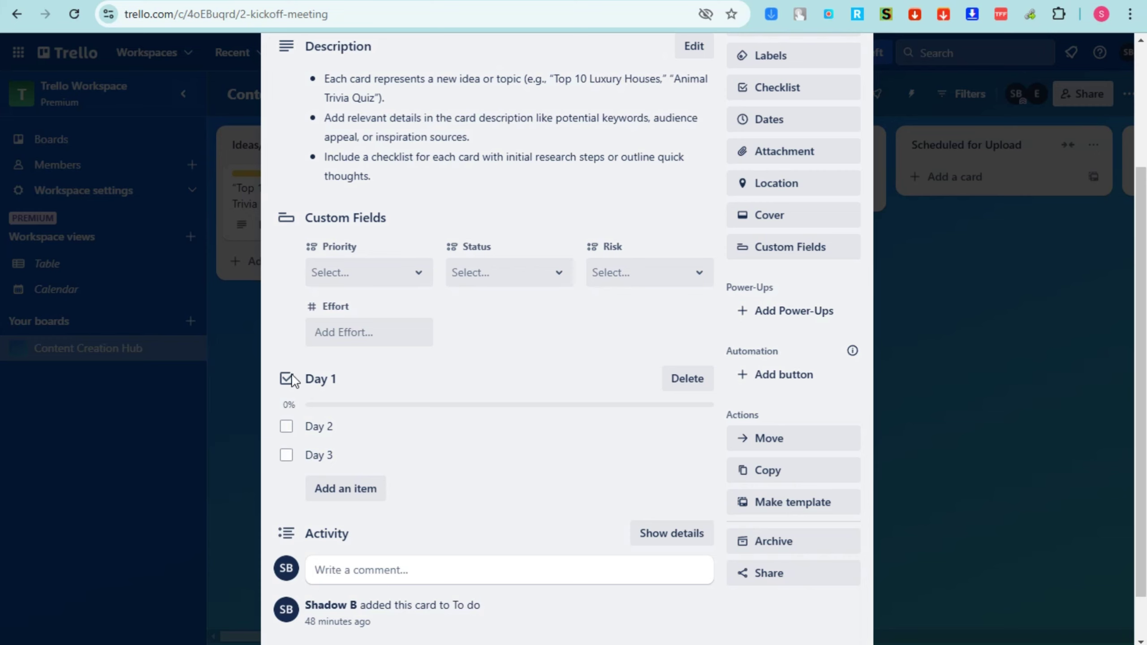
{"action": "left_click", "coordinate": [293, 426]}
{"action": "left_click", "coordinate": [286, 455]}
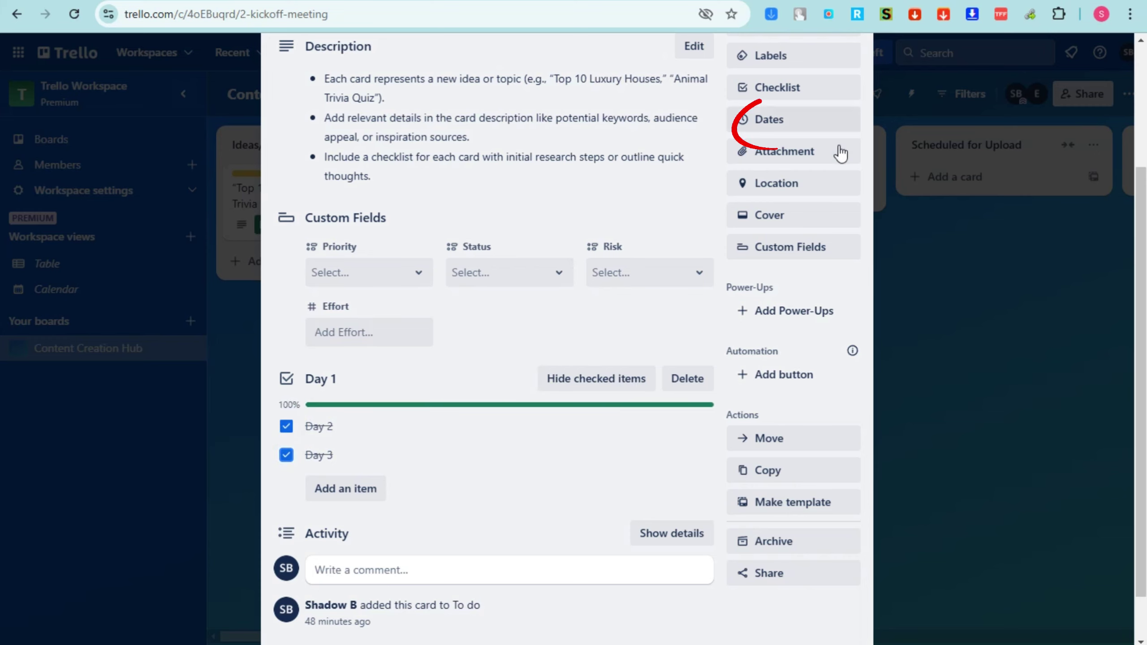
Set the due date to Nov 5, 2024, 10:00 PM with a 2-hours-before reminder
{"action": "left_click", "coordinate": [790, 129]}
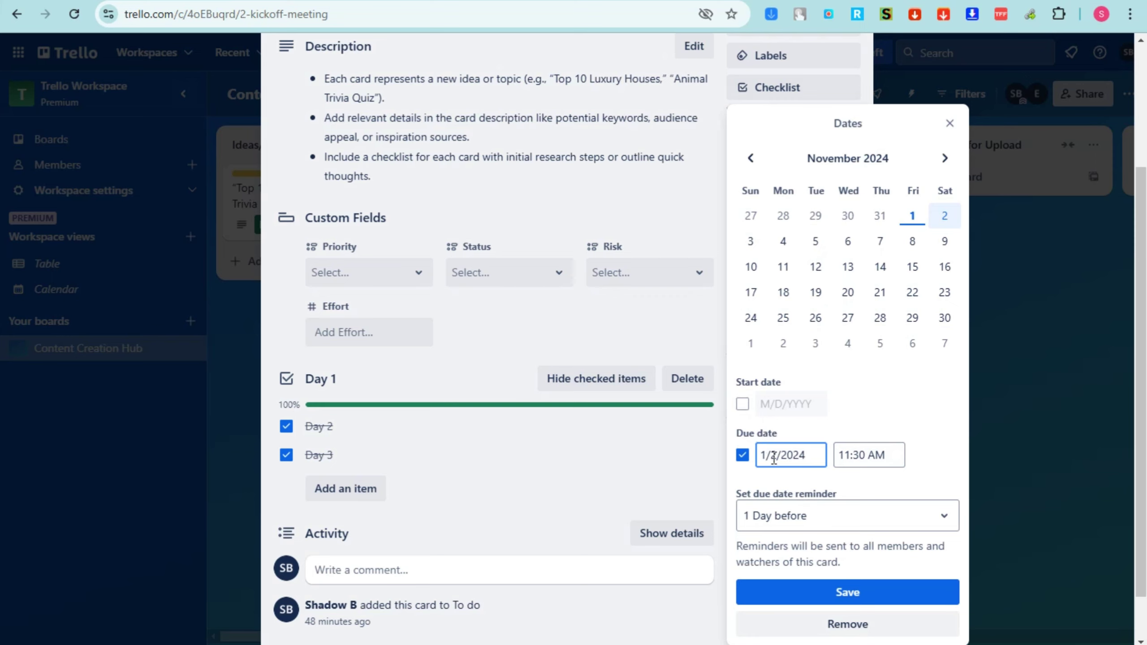
{"action": "type", "text": "1"}
{"action": "left_click", "coordinate": [866, 455]}
{"action": "left_click_drag", "start_coordinate": [892, 454], "coordinate": [839, 455]}
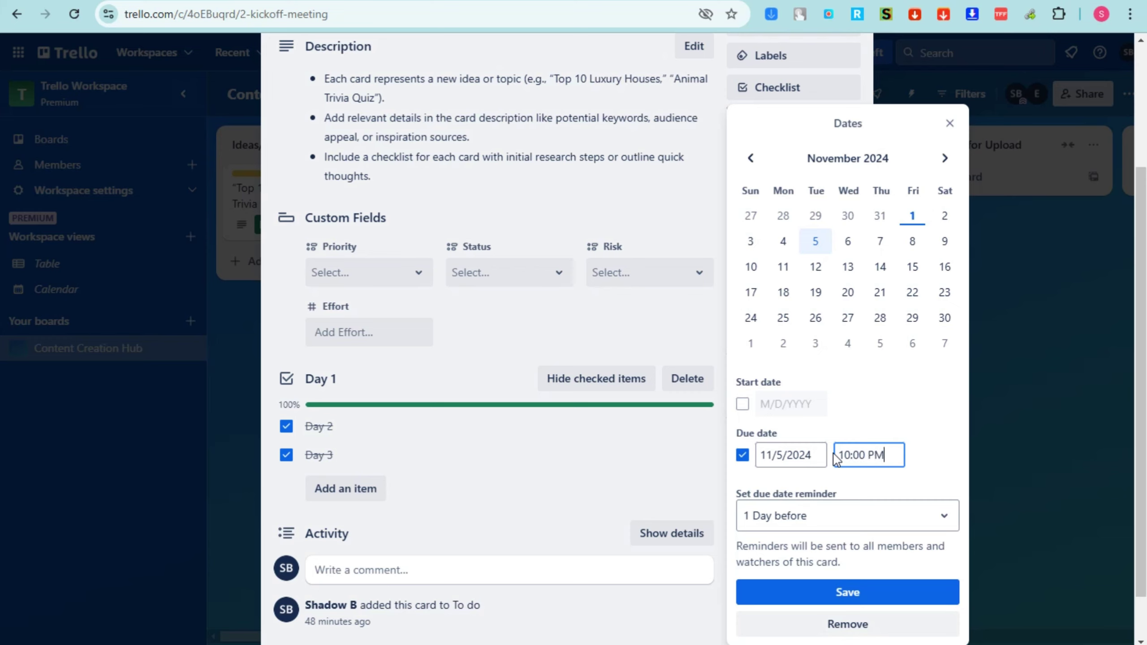
{"action": "left_click", "coordinate": [784, 522]}
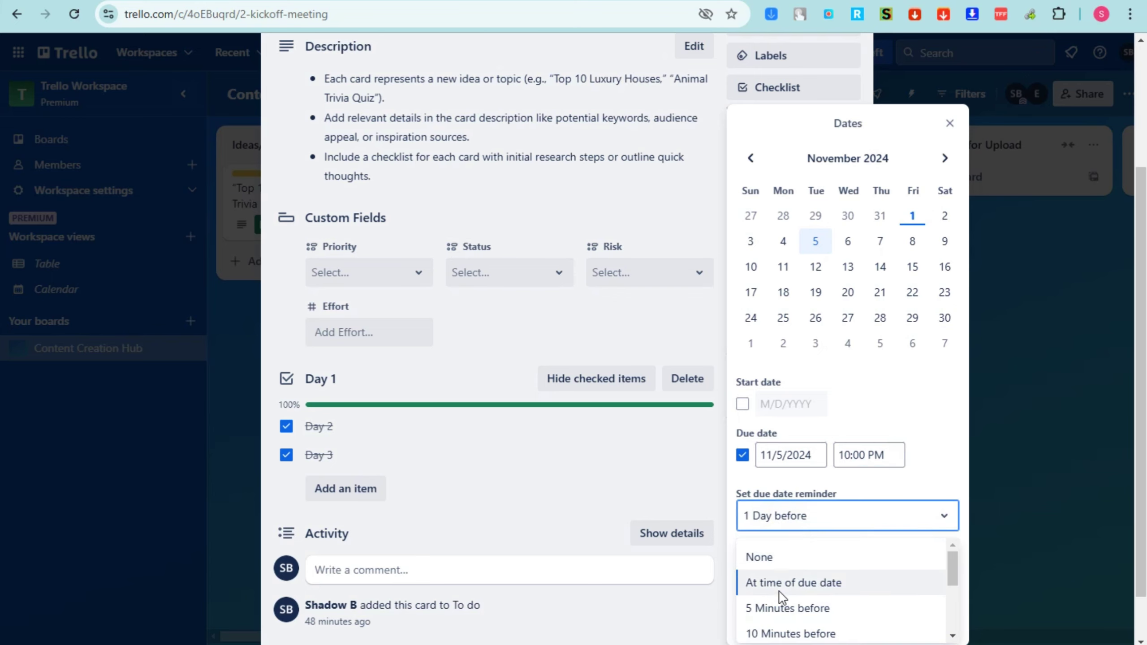
{"action": "scroll", "coordinate": [804, 632], "scroll_direction": "down", "scroll_amount": 3}
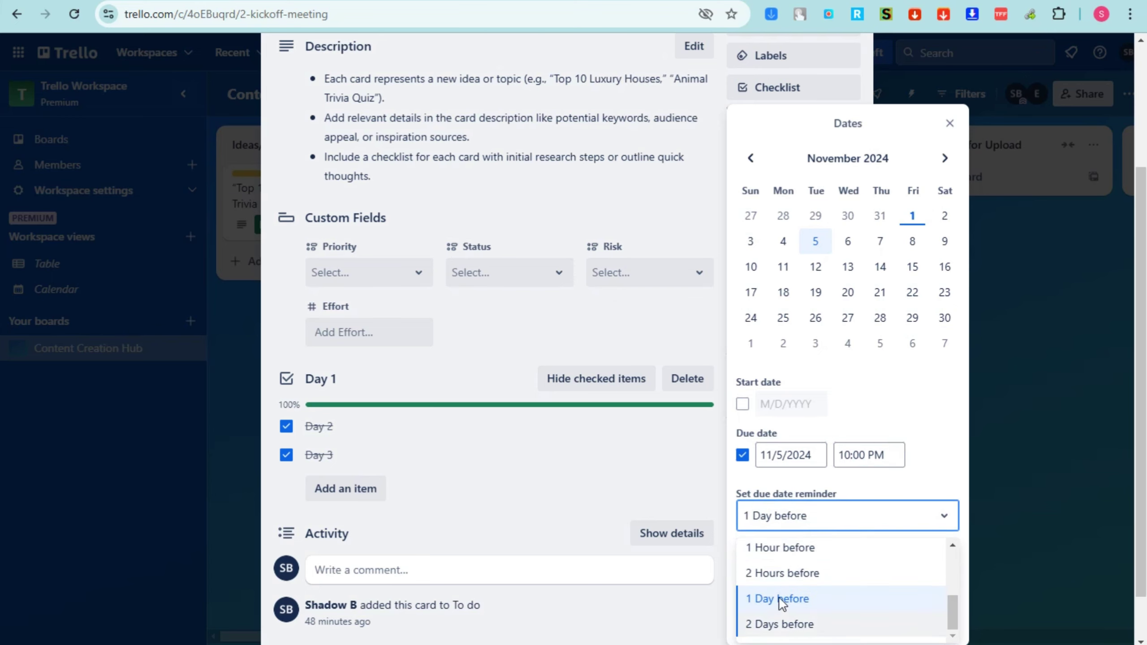
{"action": "left_click", "coordinate": [775, 572]}
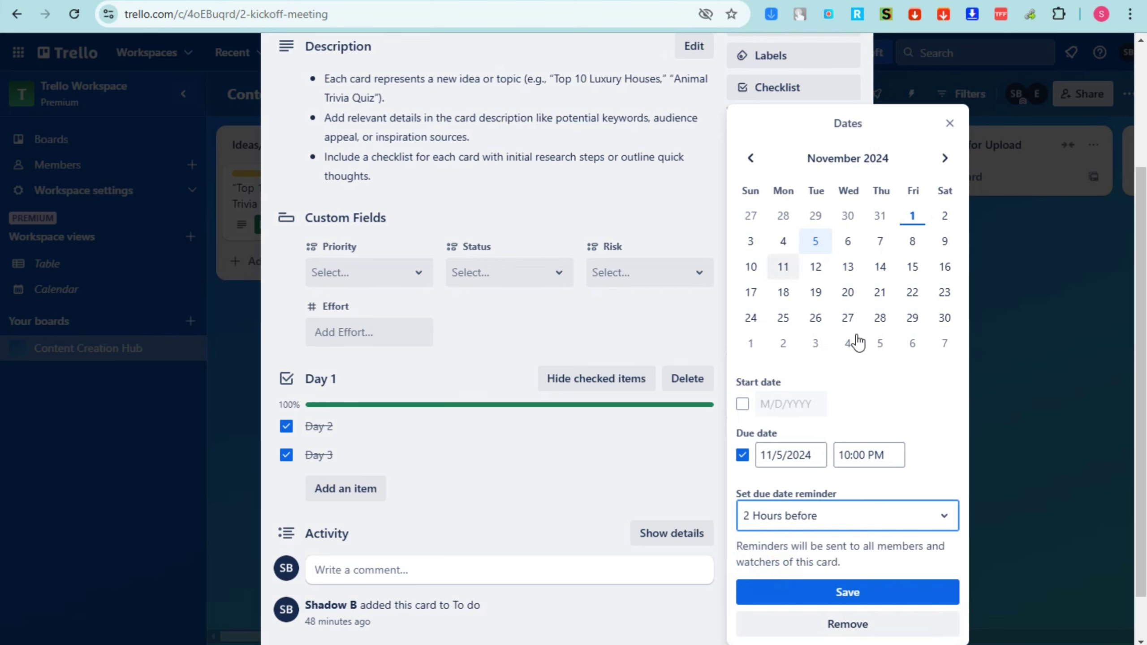
{"action": "left_click", "coordinate": [815, 601]}
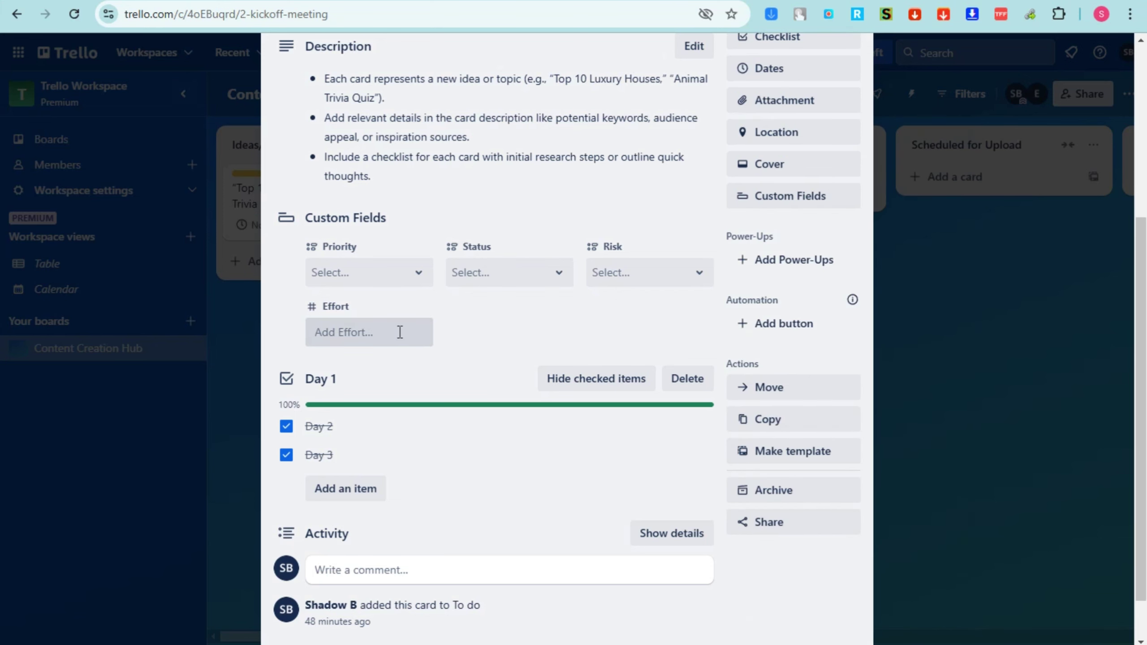
Leave the due date unmarked as complete and bring up the attachment options
{"action": "scroll", "coordinate": [400, 334], "scroll_direction": "up", "scroll_amount": 5}
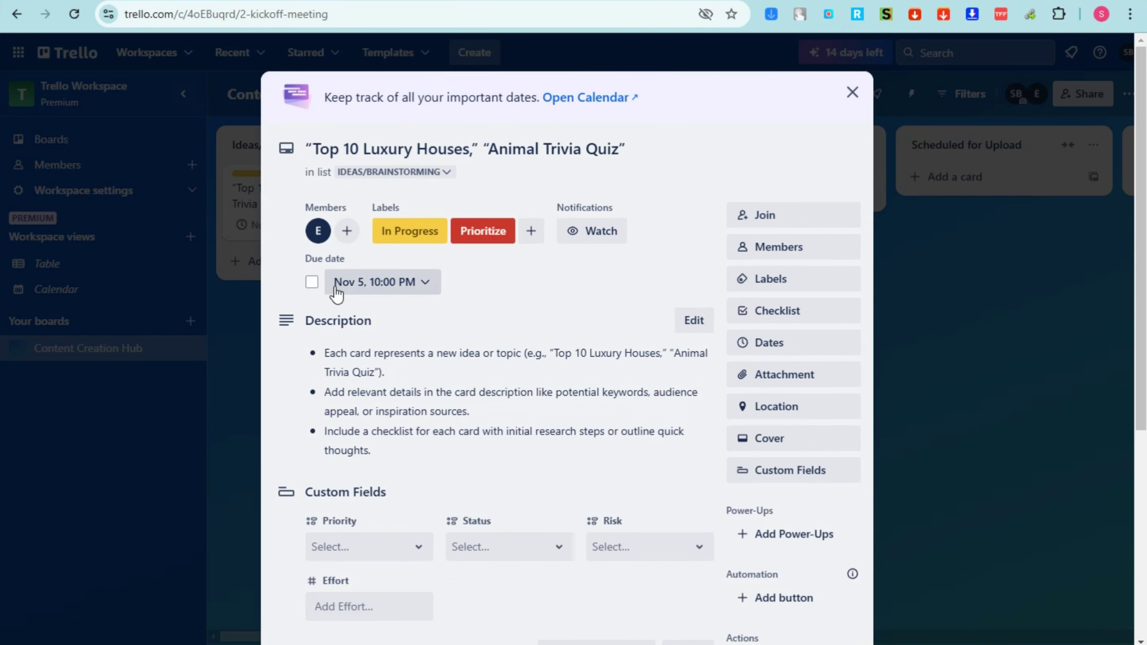
{"action": "left_click", "coordinate": [312, 281]}
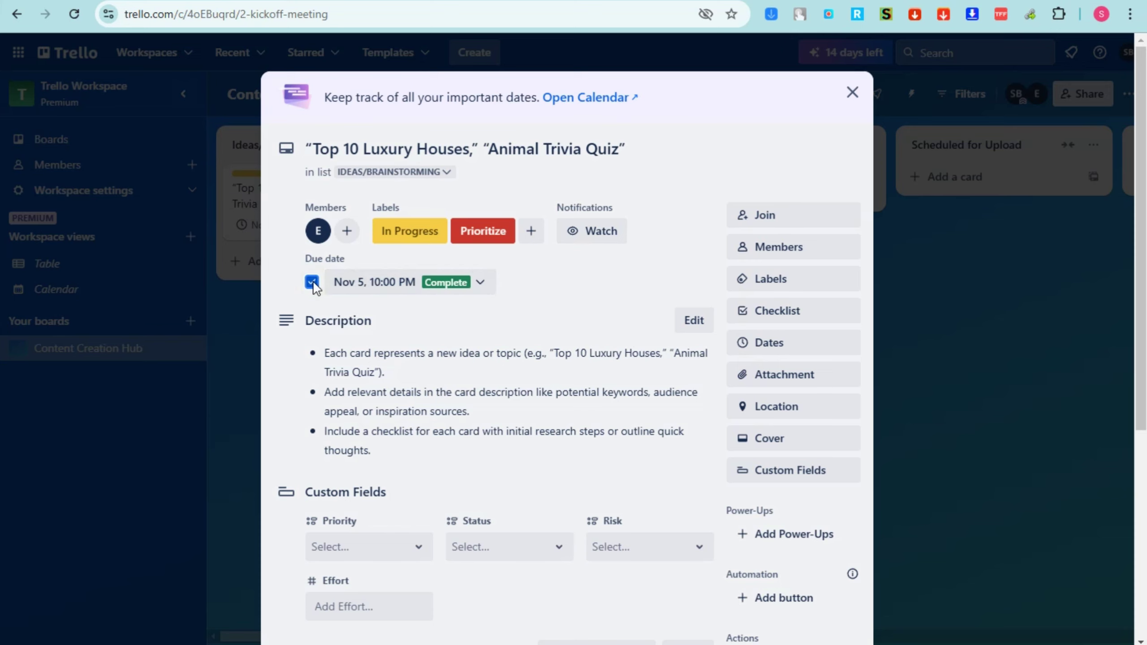
{"action": "left_click", "coordinate": [312, 281]}
{"action": "left_click", "coordinate": [312, 281]}
{"action": "left_click", "coordinate": [312, 281]}
{"action": "scroll", "coordinate": [808, 366], "scroll_direction": "down", "scroll_amount": 2}
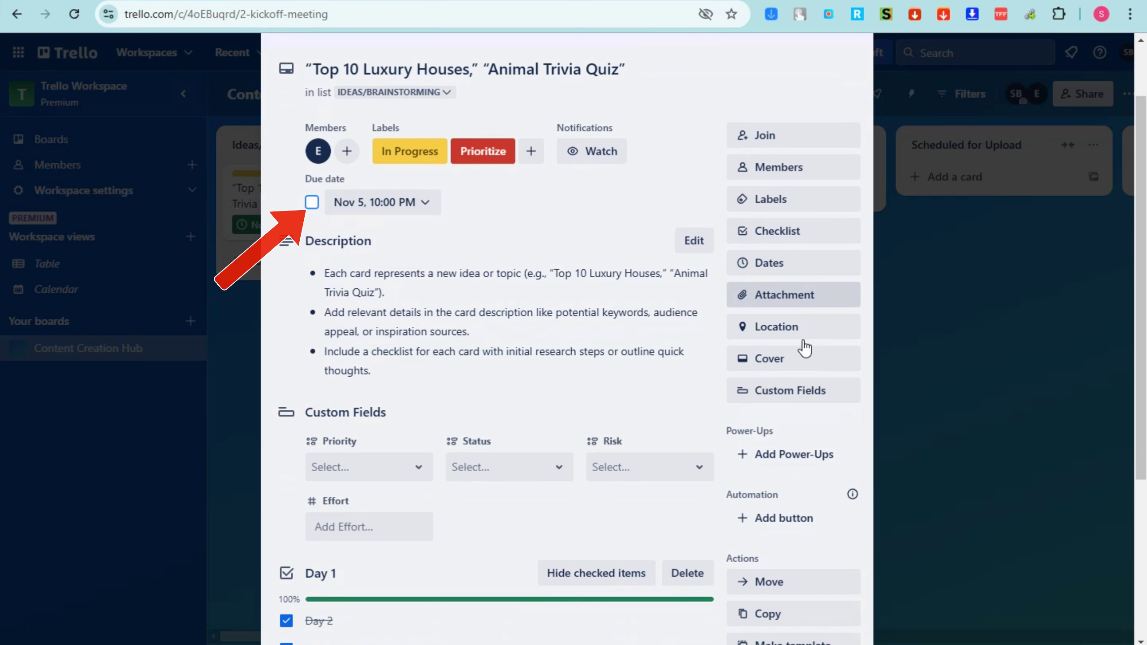
{"action": "left_click", "coordinate": [797, 296]}
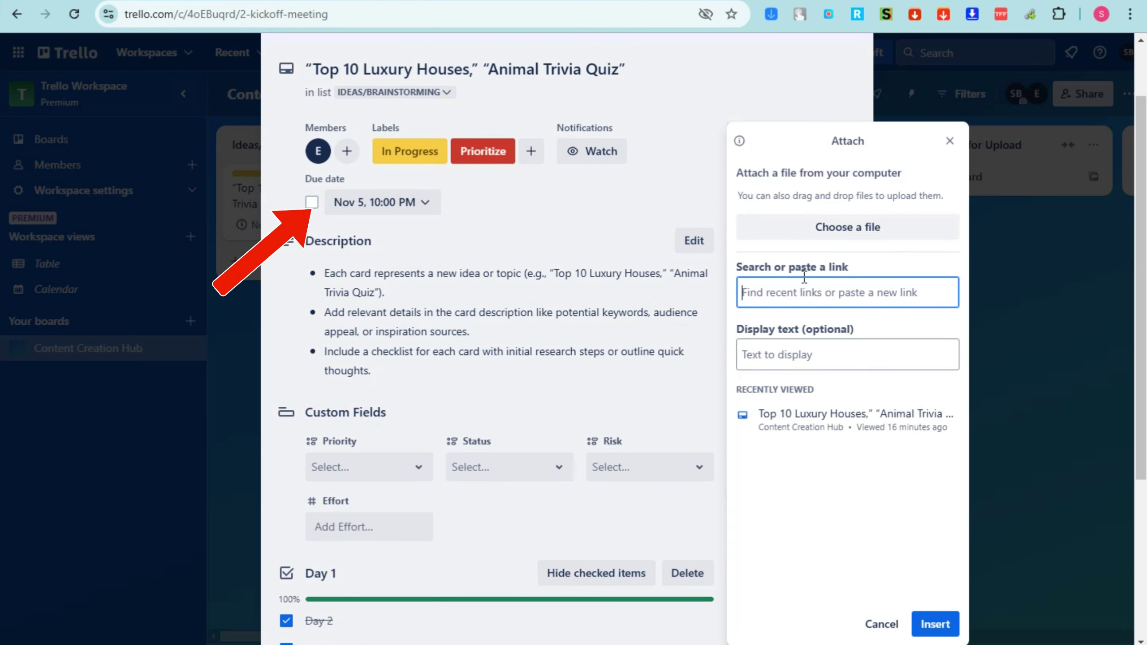
Attach images (1)e.png to the card and post a comment @-mentioning a member
{"action": "left_click", "coordinate": [781, 345]}
{"action": "left_click", "coordinate": [837, 237]}
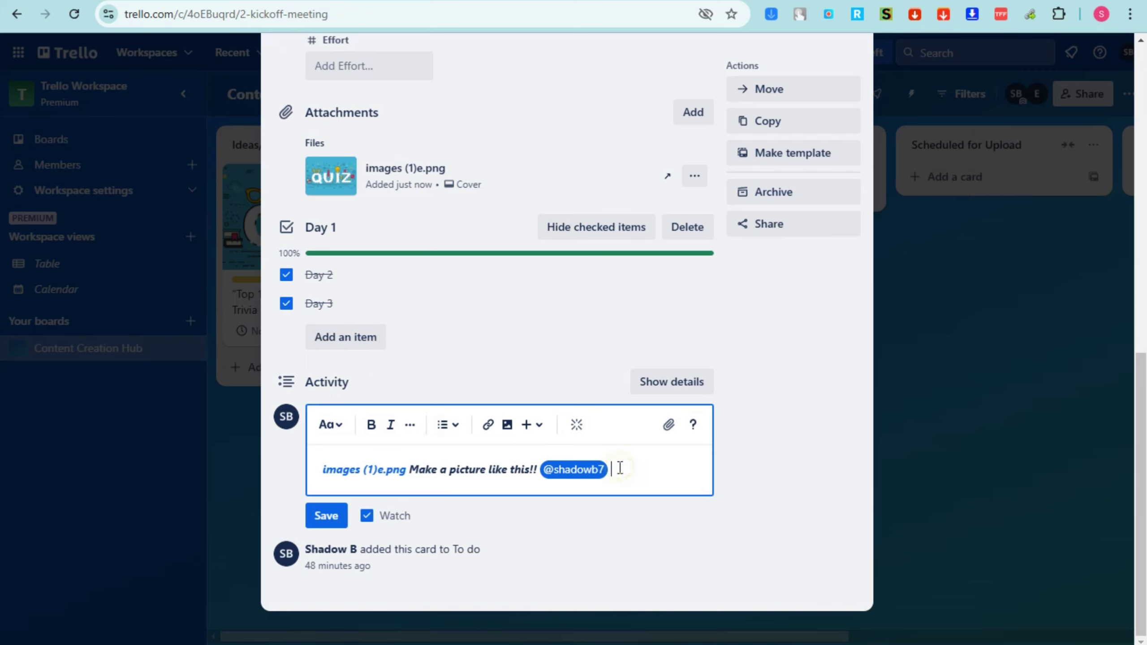
{"action": "type", "text": "@eli"}
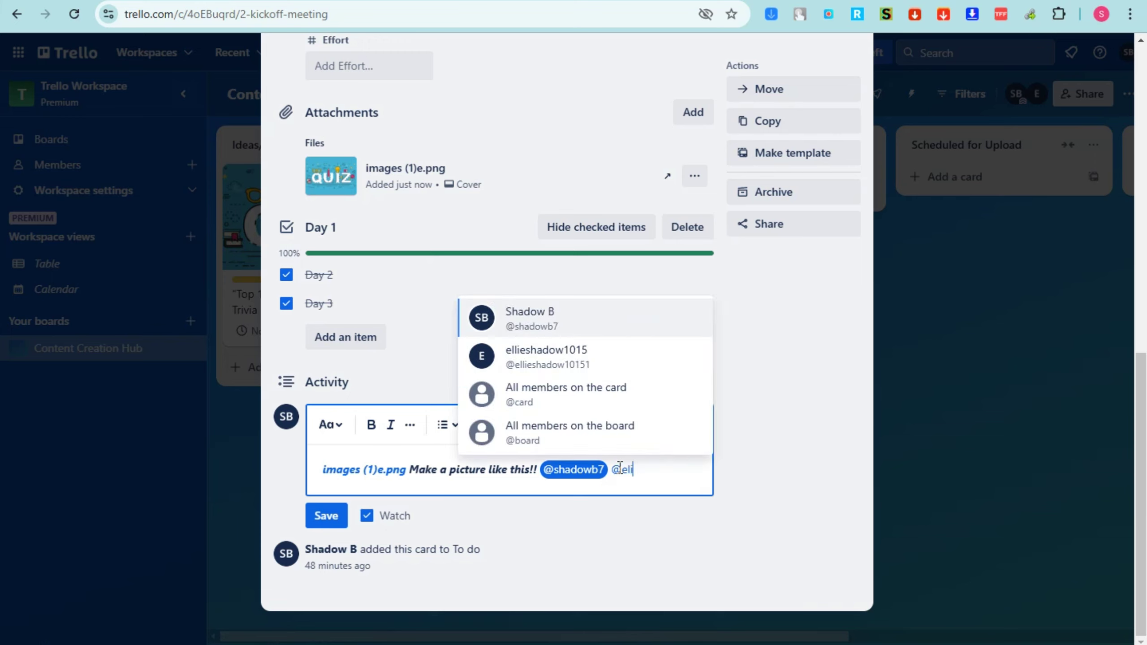
{"action": "left_click", "coordinate": [544, 392]}
{"action": "left_click", "coordinate": [640, 468]}
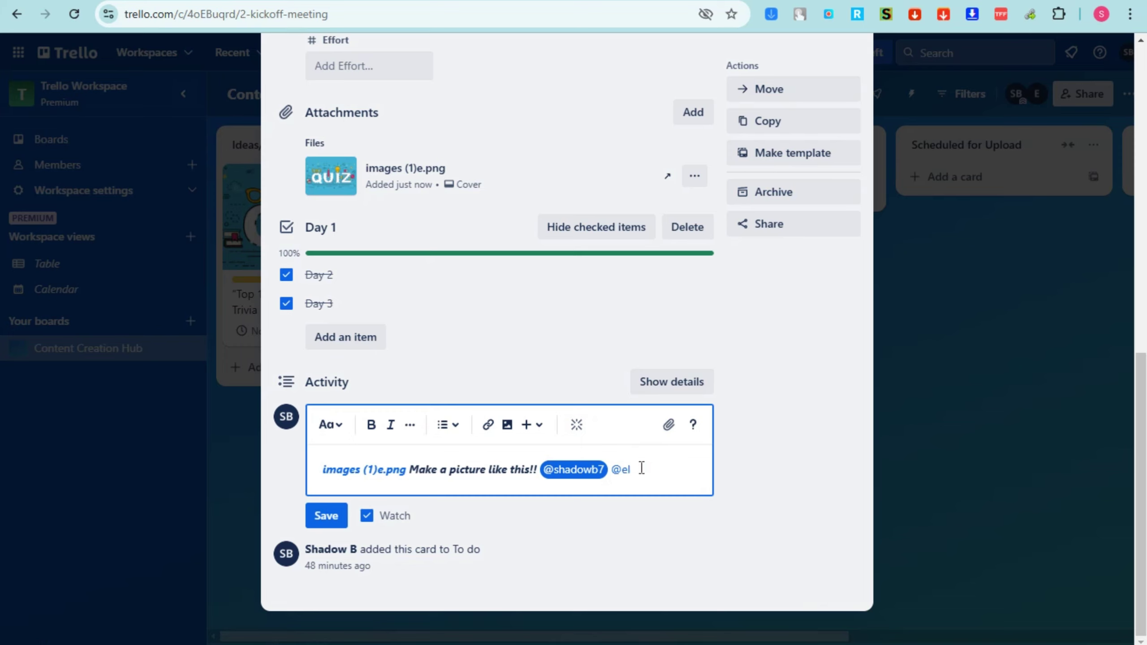
{"action": "type", "text": "el"}
{"action": "left_click", "coordinate": [599, 436]}
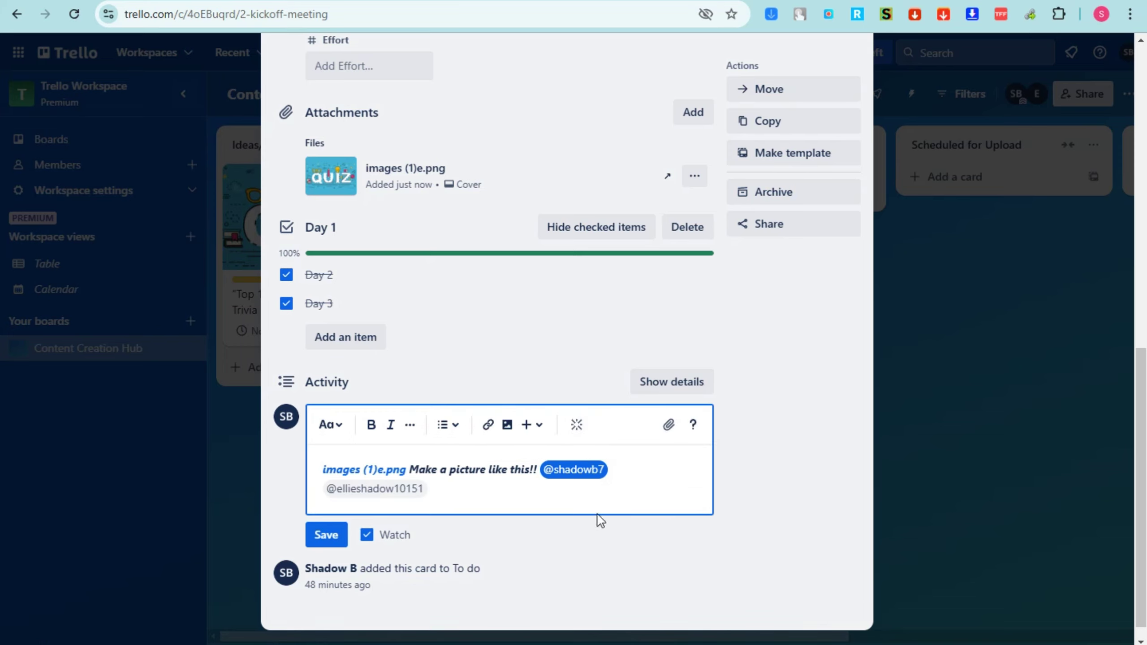
{"action": "left_click", "coordinate": [334, 535]}
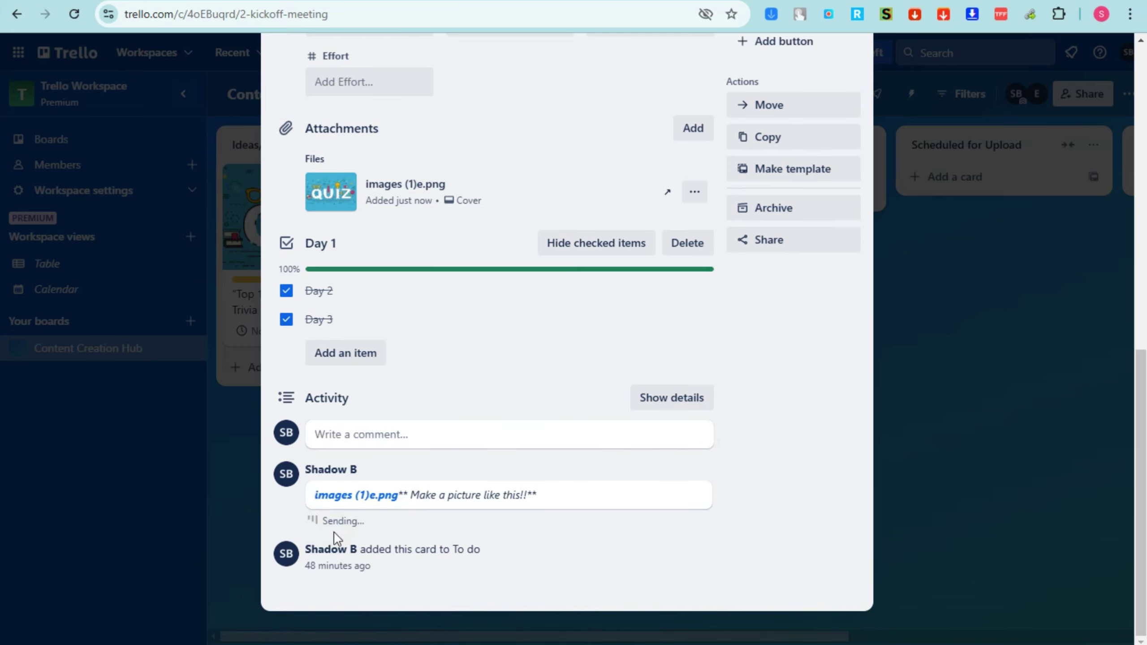
{"action": "scroll", "coordinate": [641, 465], "scroll_direction": "up", "scroll_amount": 8}
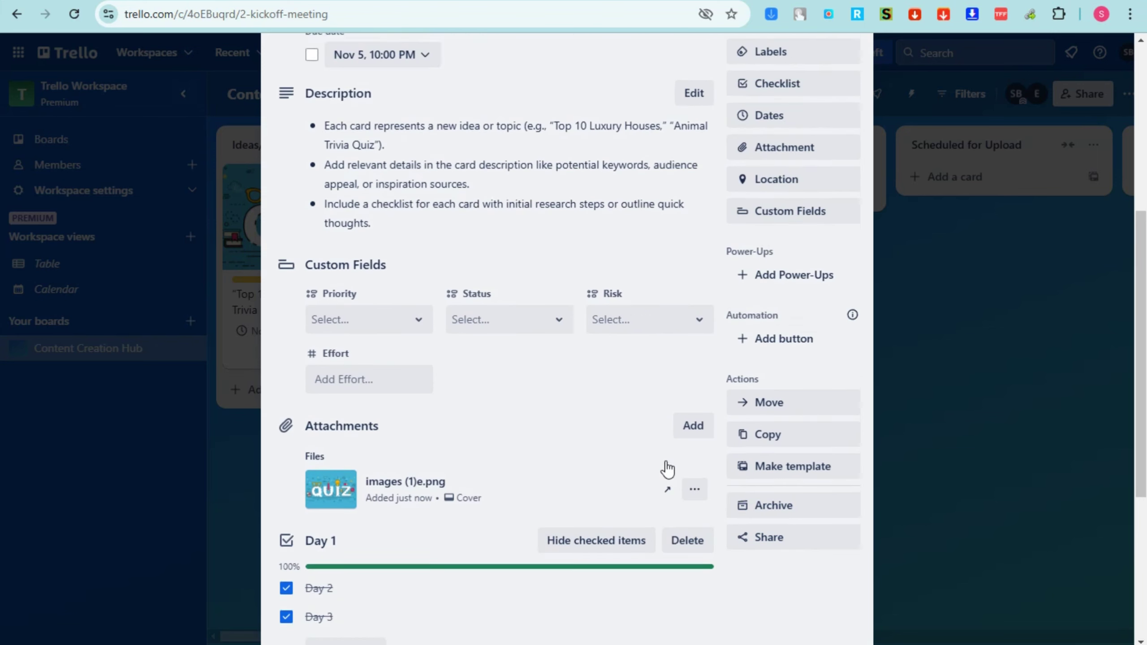
{"action": "left_click", "coordinate": [799, 283]}
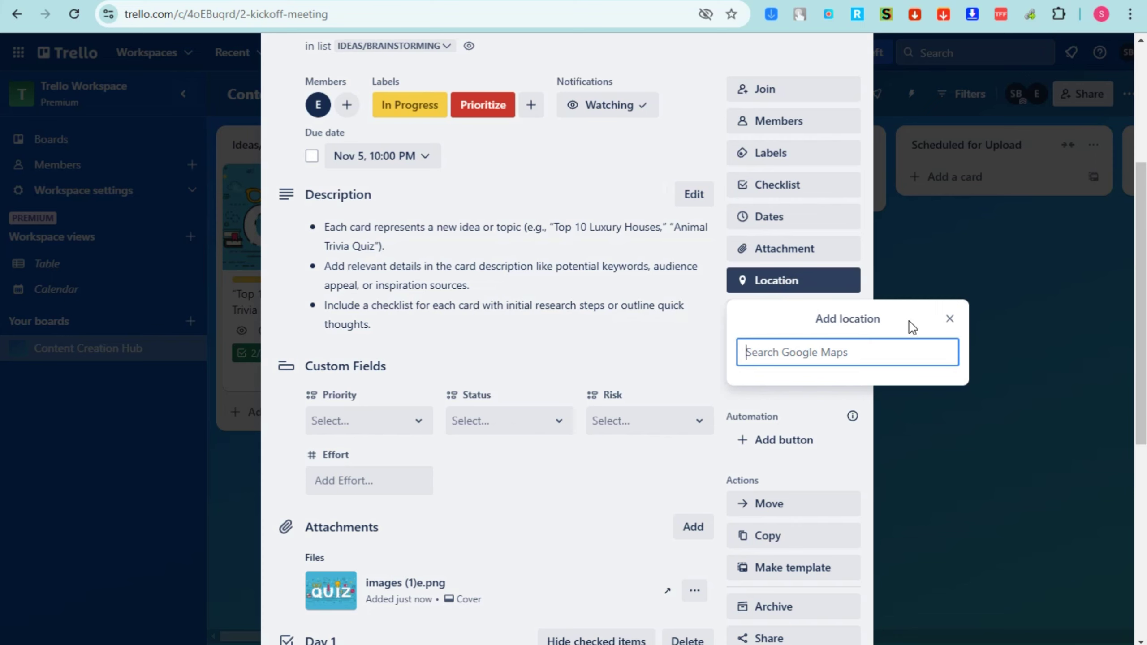
{"action": "left_click", "coordinate": [949, 318]}
{"action": "left_click", "coordinate": [804, 312]}
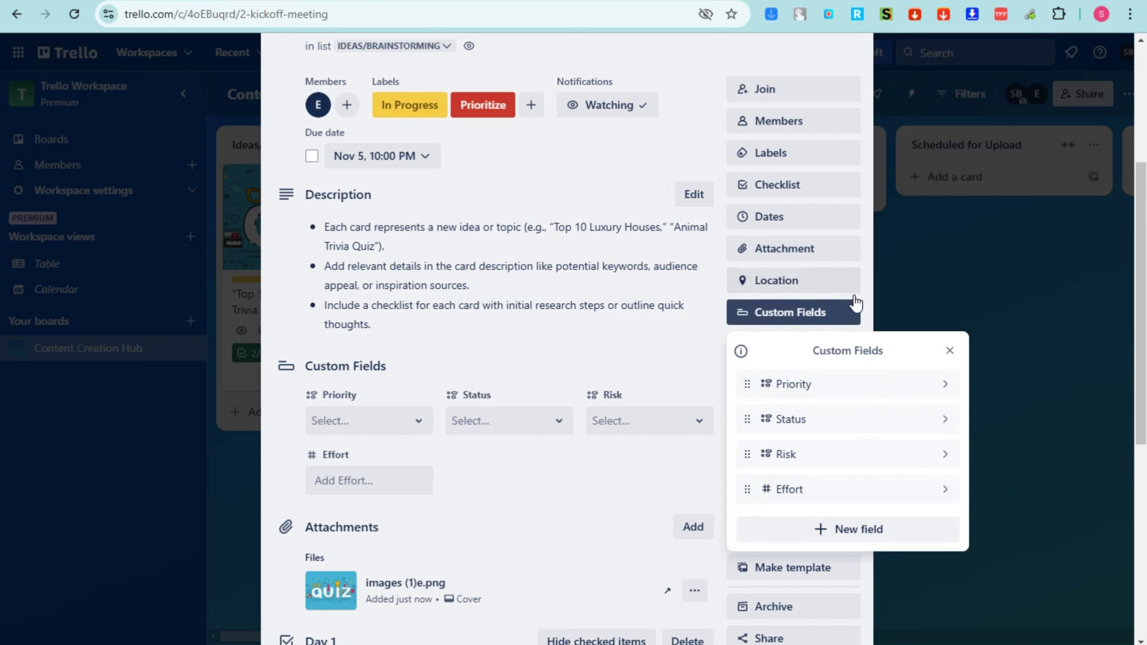
{"action": "left_click", "coordinate": [853, 393]}
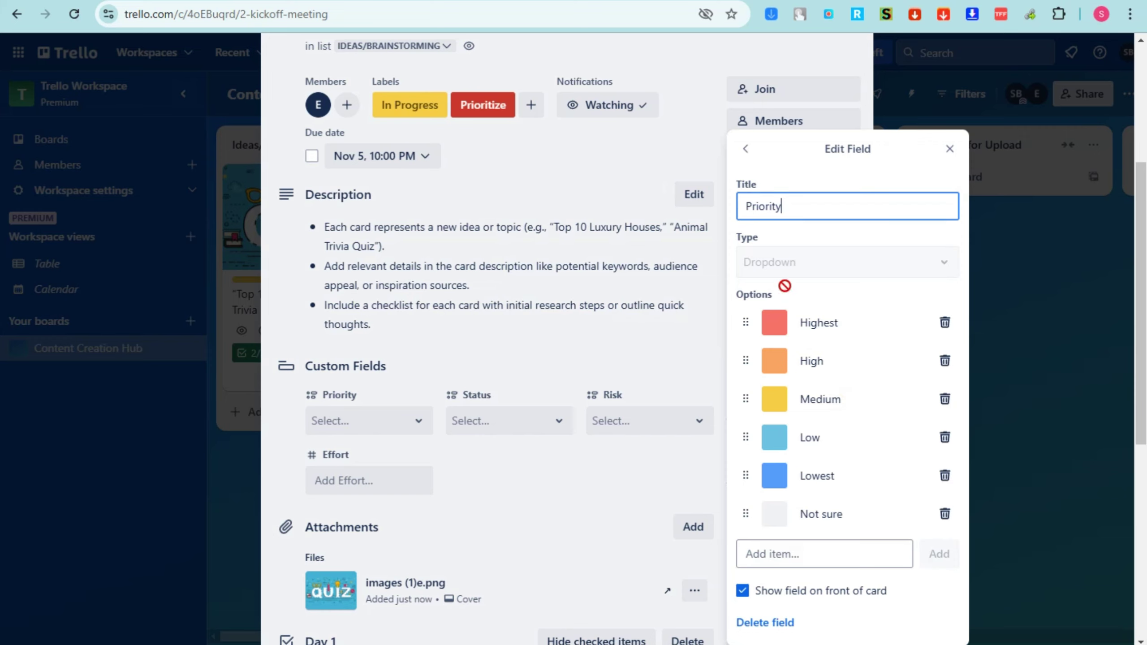
{"action": "left_click", "coordinate": [773, 324]}
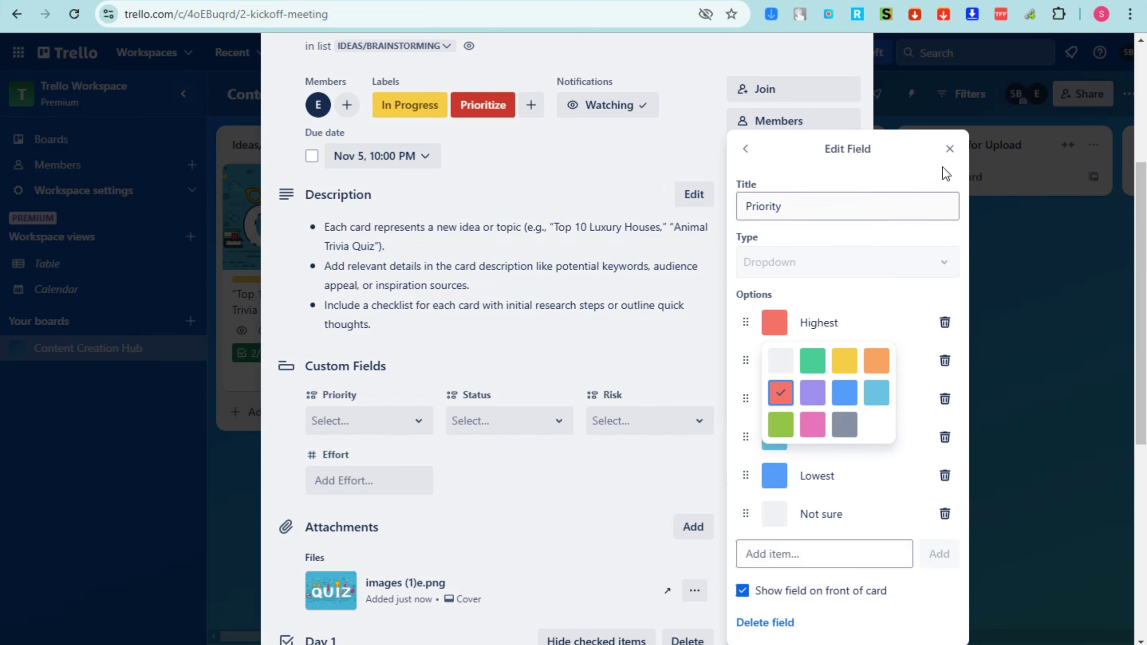
{"action": "left_click", "coordinate": [950, 149]}
{"action": "scroll", "coordinate": [559, 479], "scroll_direction": "up", "scroll_amount": 5}
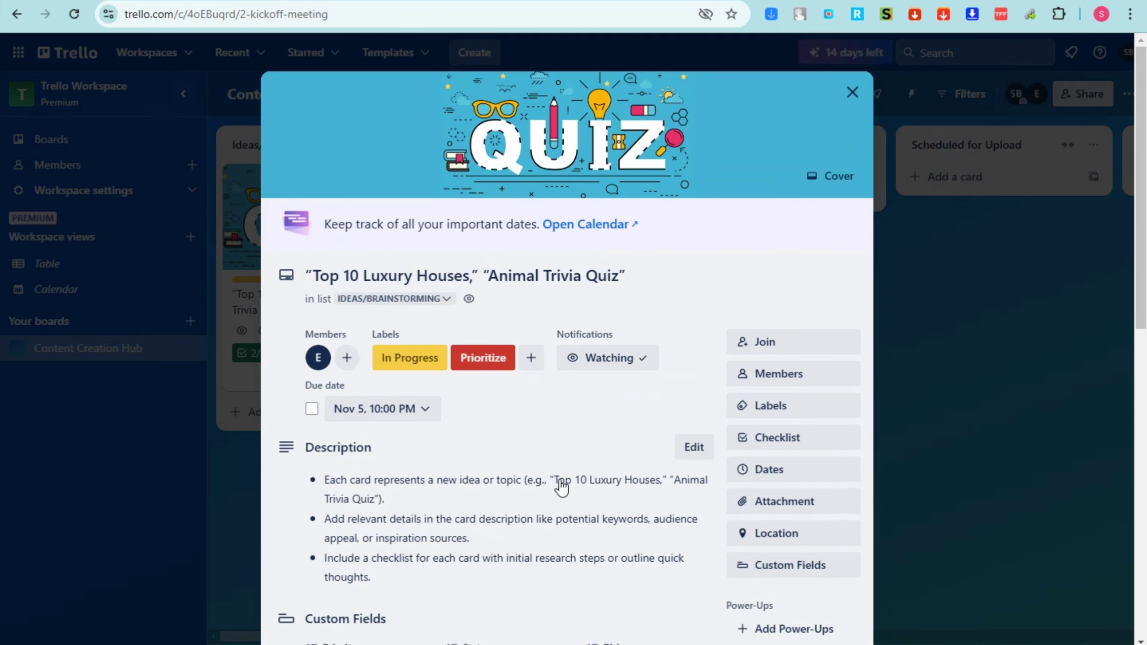
{"action": "scroll", "coordinate": [745, 420], "scroll_direction": "down", "scroll_amount": 8}
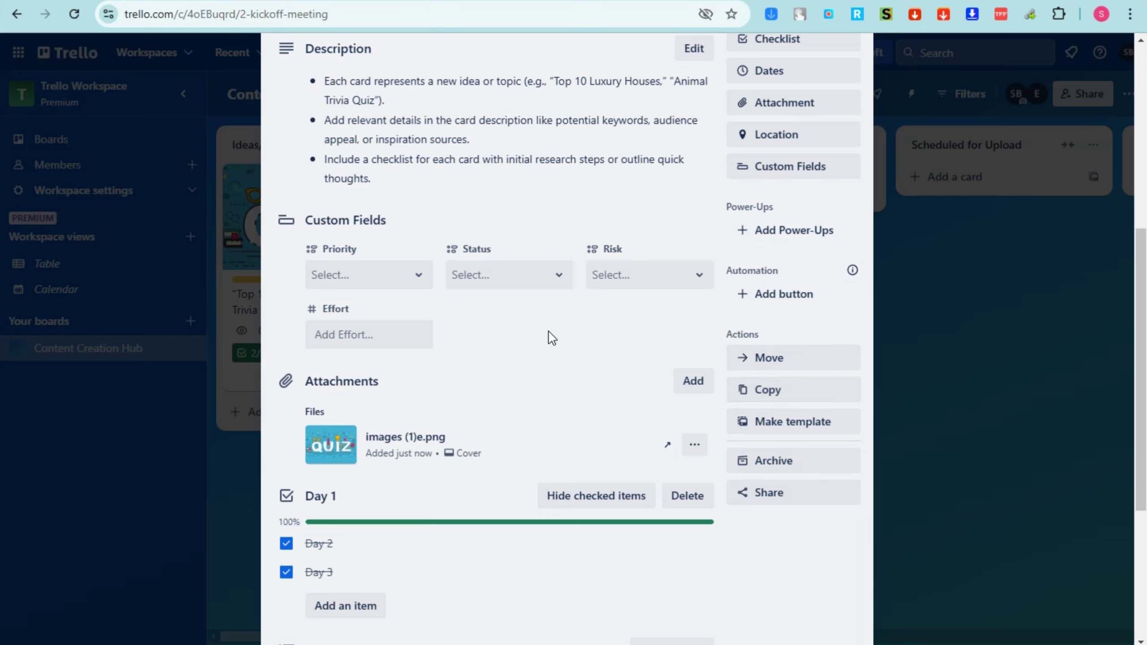
Copy the quiz card to Ideas/Brainstorming on Content Creation Hub, keeping checklist, labels, member, attachment and comment
{"action": "left_click", "coordinate": [816, 400]}
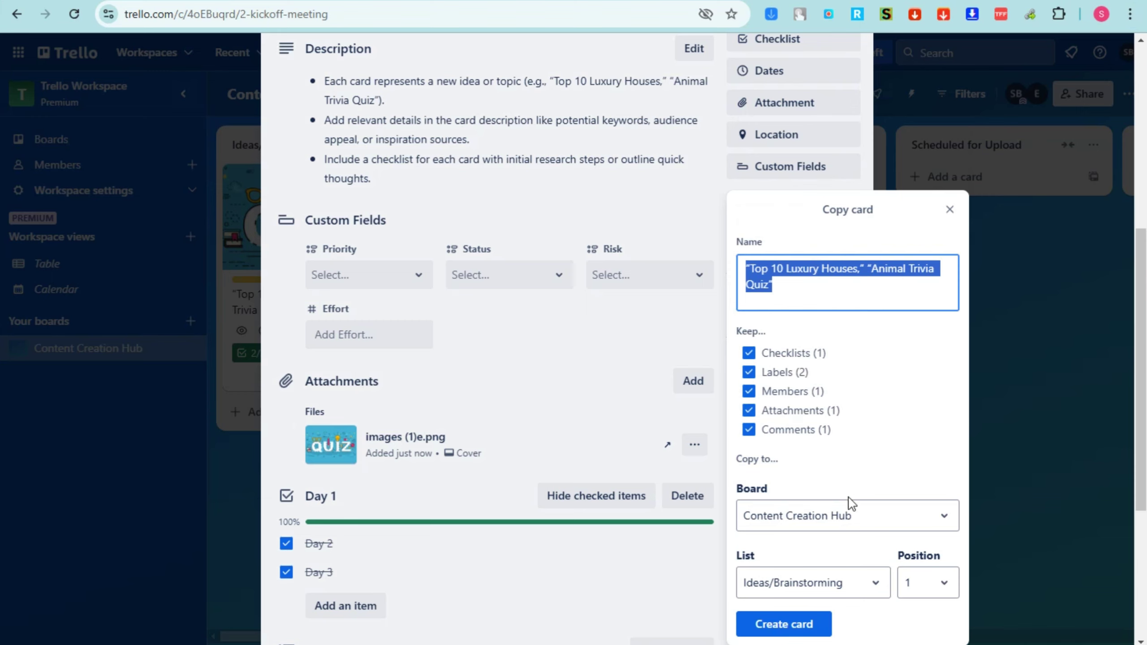
{"action": "left_click", "coordinate": [925, 522]}
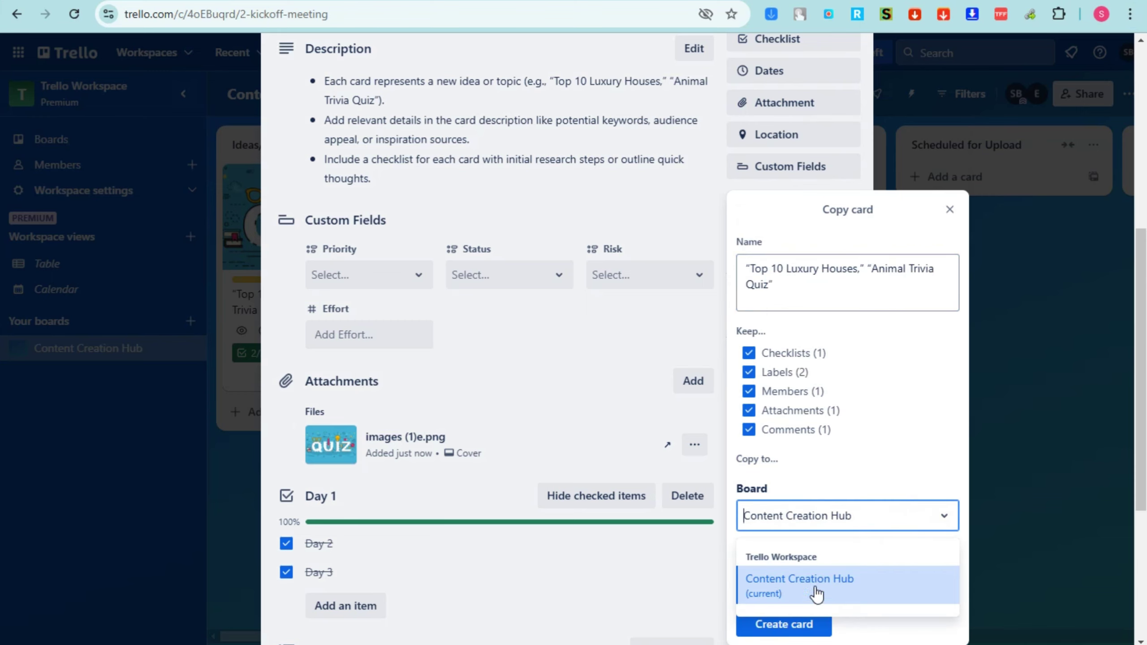
{"action": "left_click", "coordinate": [934, 410]}
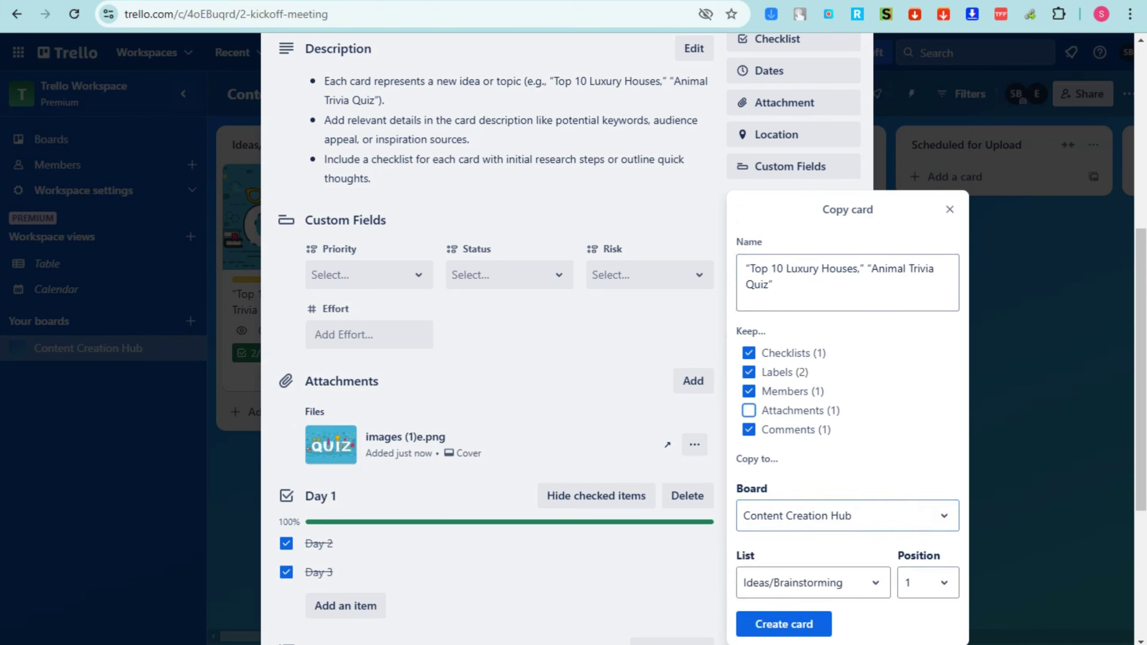
{"action": "left_click", "coordinate": [936, 520]}
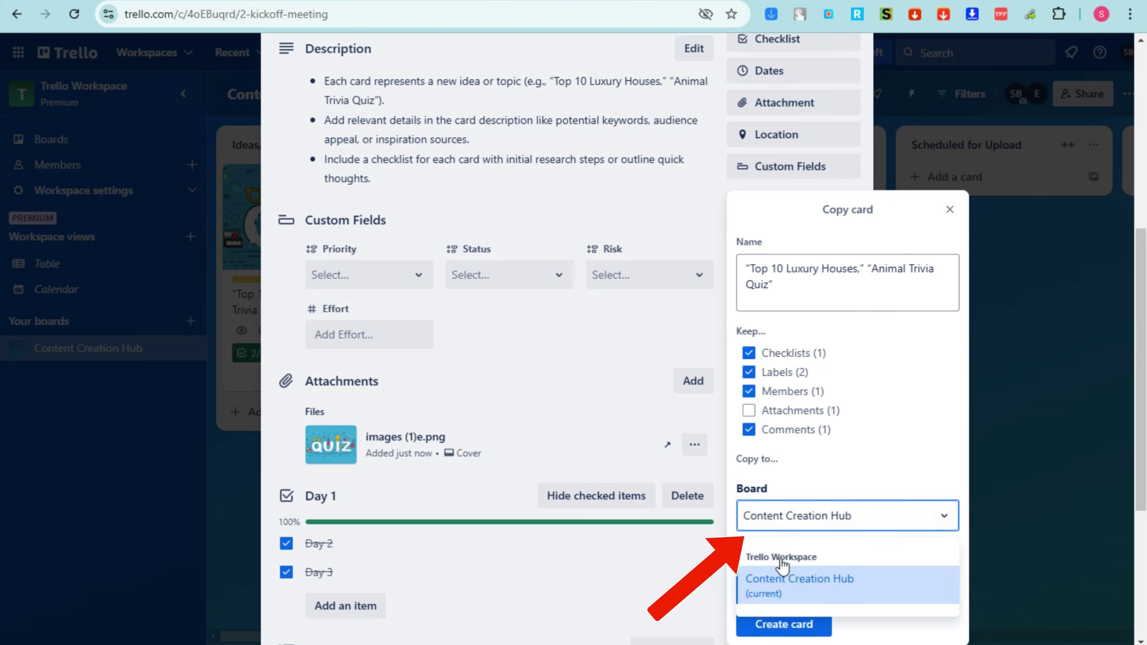
{"action": "left_click", "coordinate": [872, 438]}
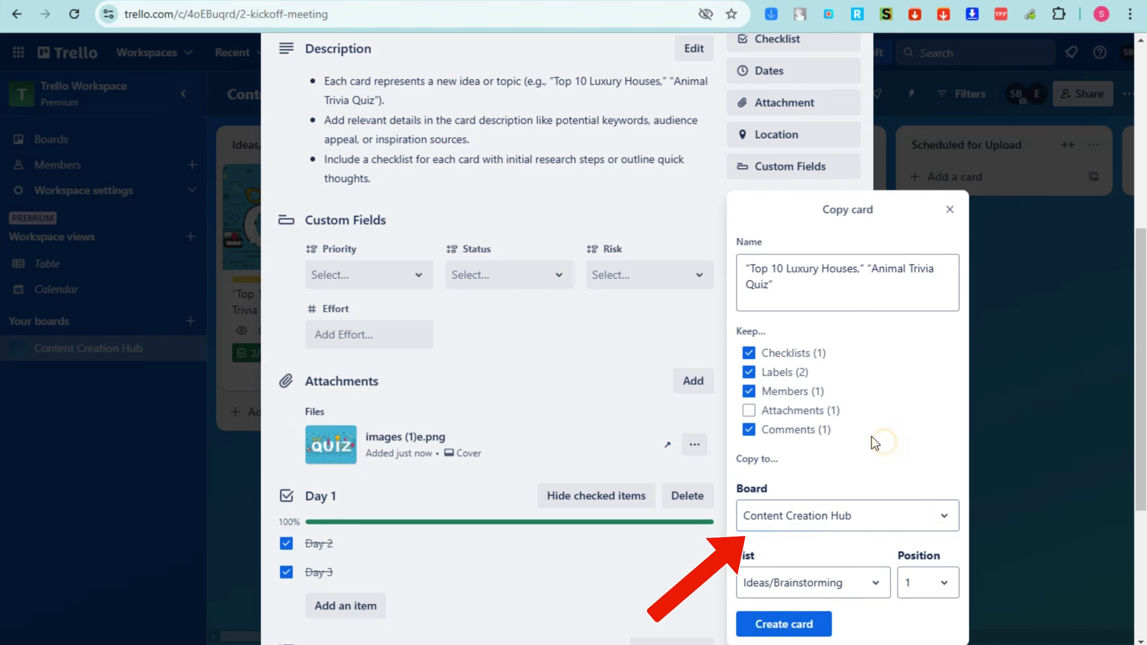
{"action": "left_click", "coordinate": [751, 412]}
{"action": "left_click", "coordinate": [800, 628]}
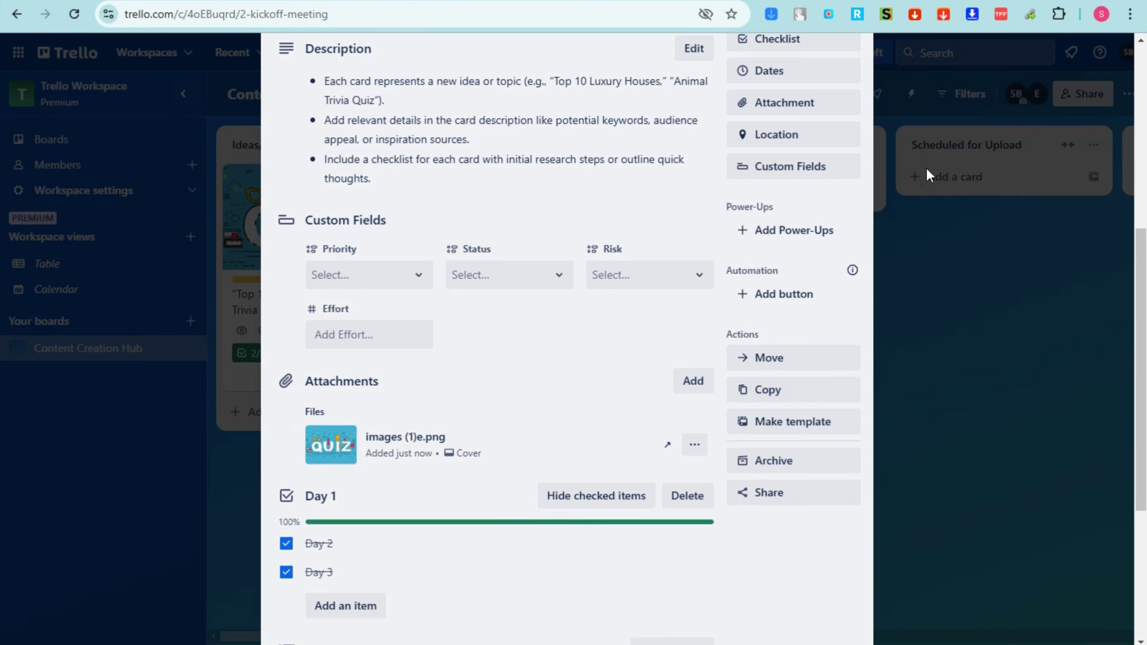
{"action": "scroll", "coordinate": [775, 366], "scroll_direction": "down", "scroll_amount": 5}
{"action": "scroll", "coordinate": [839, 87], "scroll_direction": "up", "scroll_amount": 4}
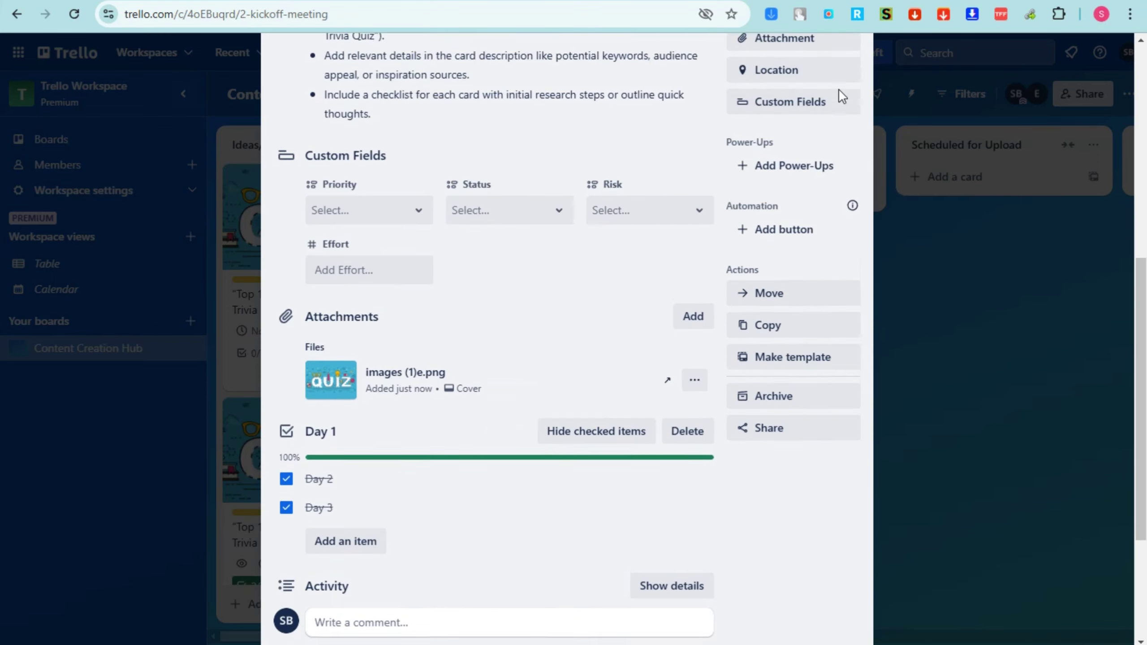
{"action": "scroll", "coordinate": [845, 91], "scroll_direction": "up", "scroll_amount": 8}
Move the completed 2/2 quiz card into Script/Outline, leaving the 0/2 copy in Ideas/Brainstorming
{"action": "left_click", "coordinate": [852, 90]}
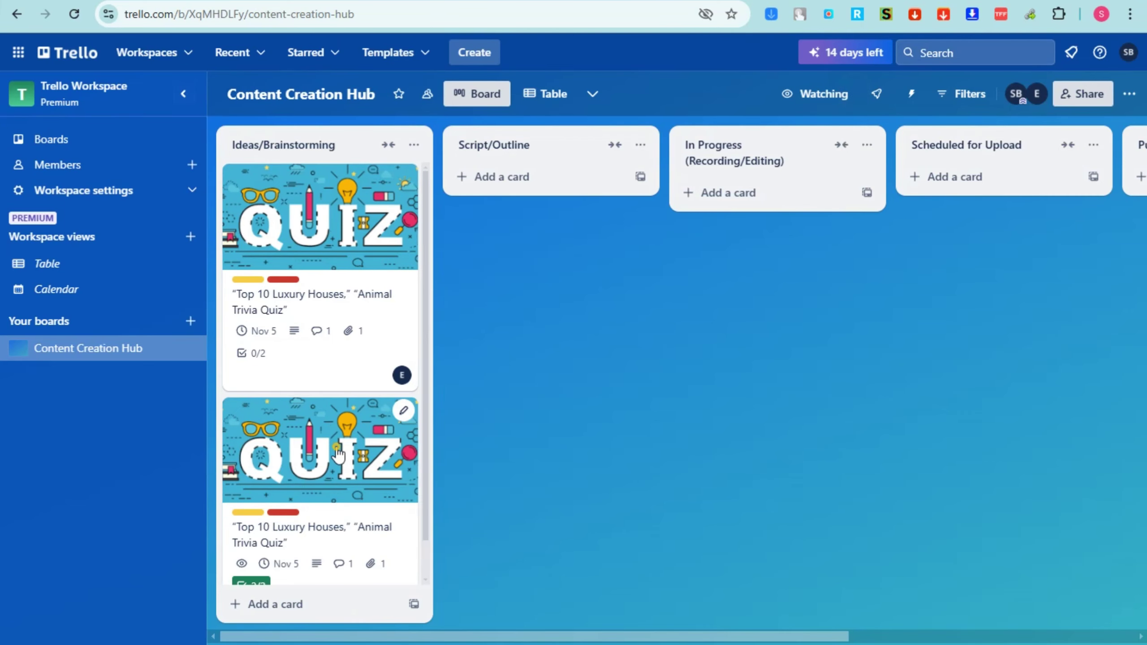
{"action": "left_click_drag", "start_coordinate": [338, 454], "coordinate": [526, 239]}
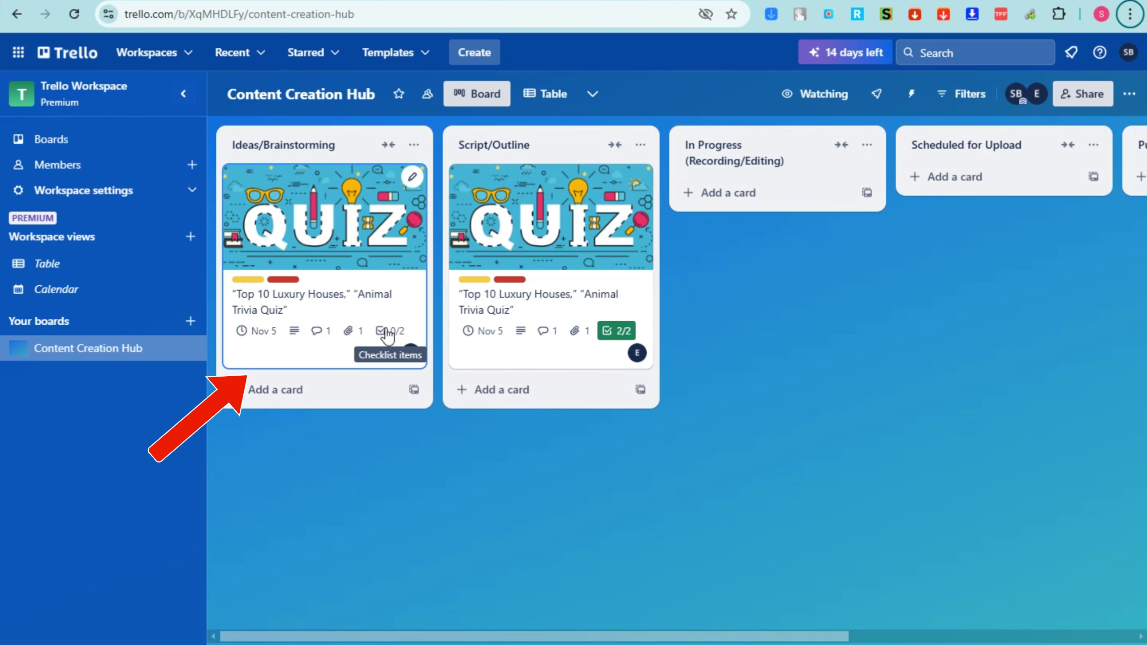
{"action": "left_click", "coordinate": [300, 402]}
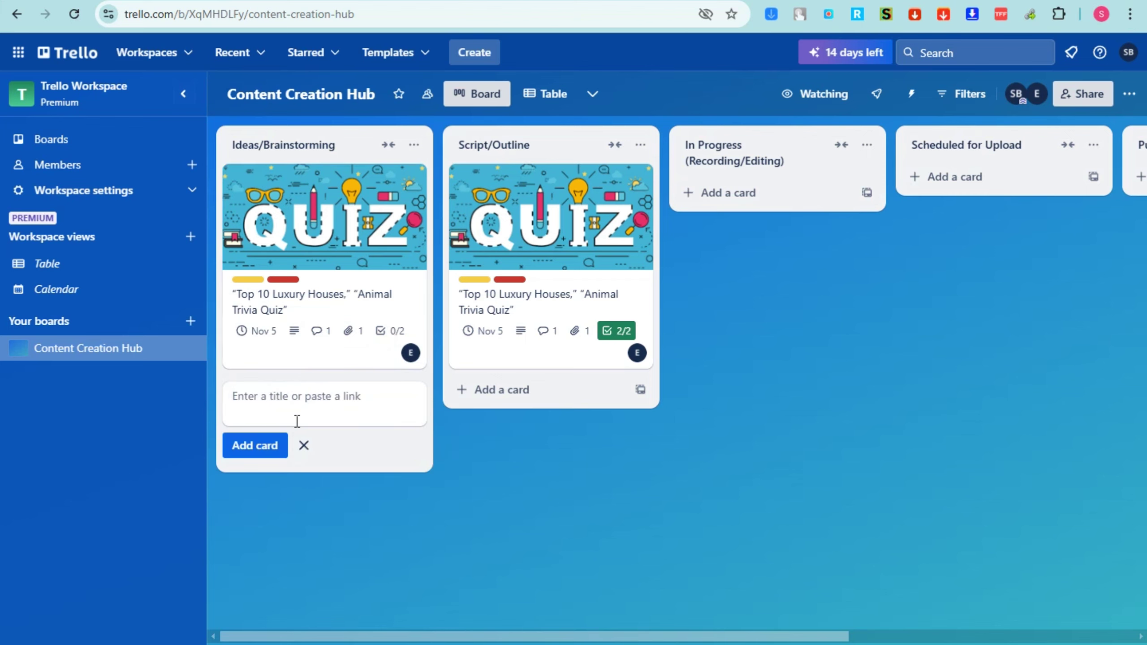
{"action": "key", "text": "alt"}
Bring up the Power-Ups directory from the Ideas/Brainstorming quiz card's sidebar
{"action": "left_click", "coordinate": [1128, 93]}
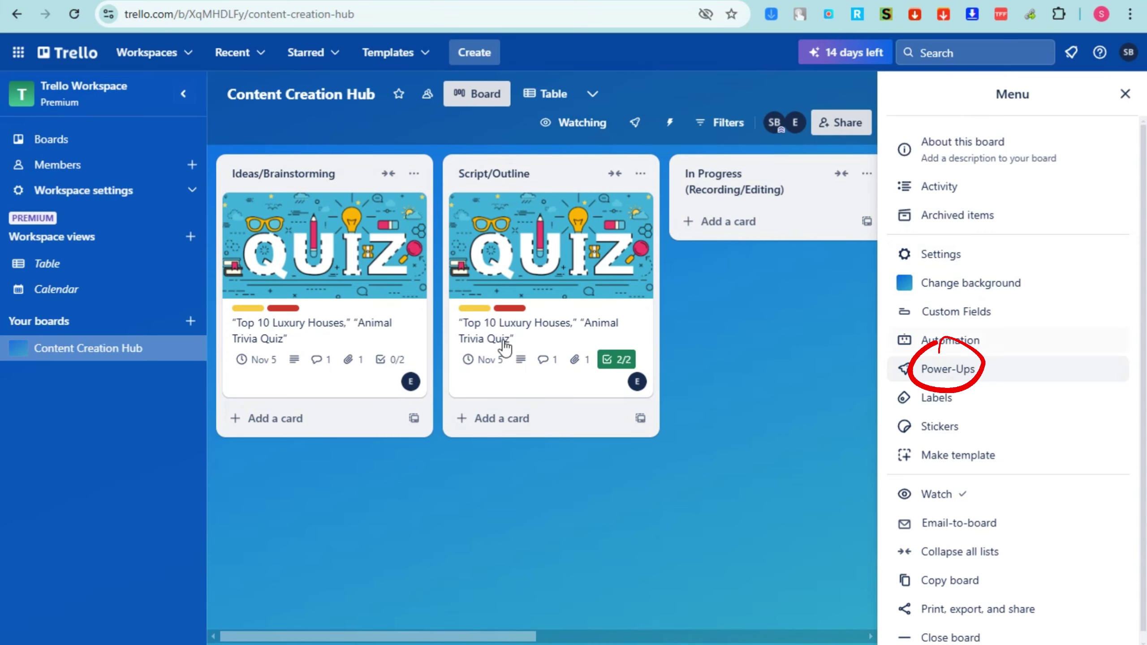
{"action": "left_click", "coordinate": [349, 248]}
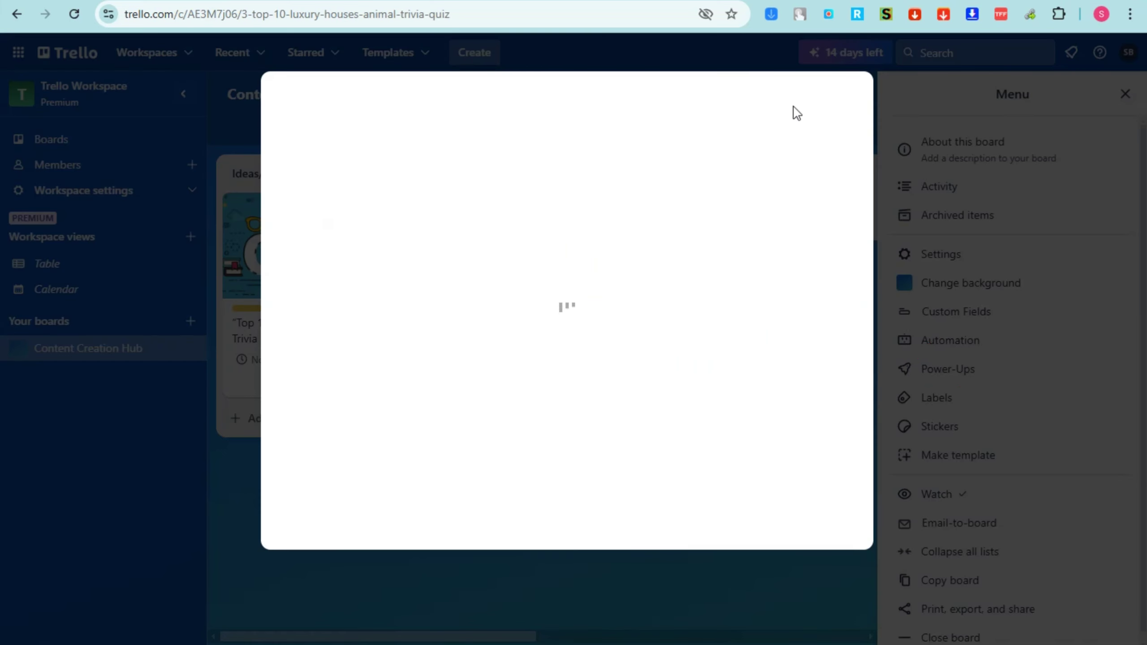
{"action": "scroll", "coordinate": [796, 475], "scroll_direction": "down", "scroll_amount": 5}
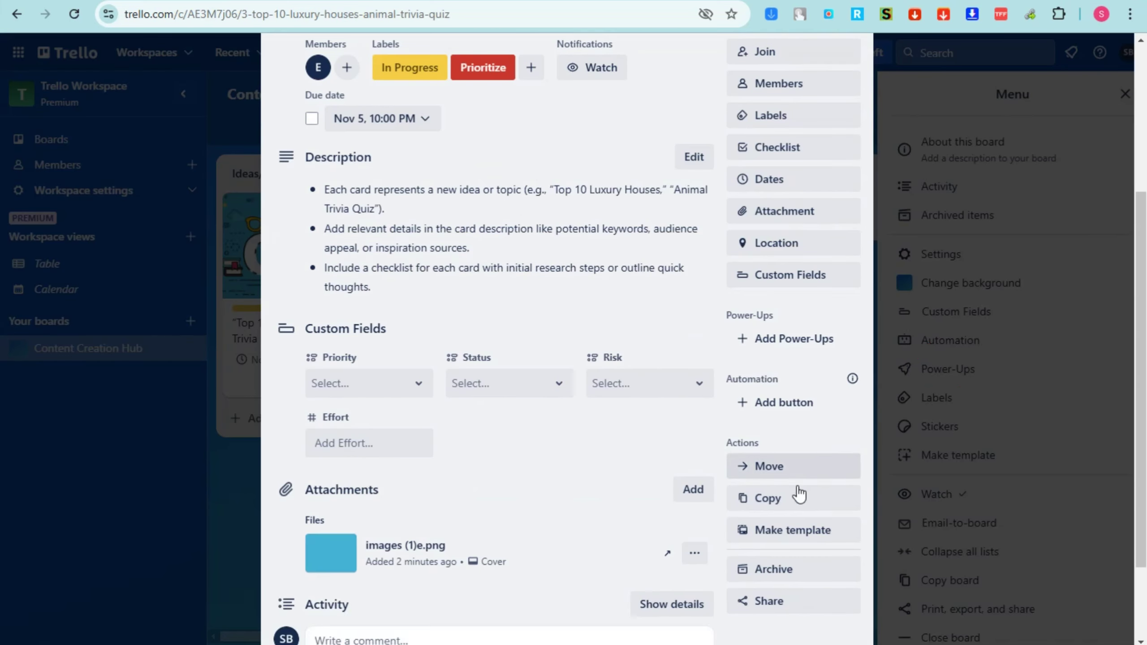
{"action": "left_click", "coordinate": [782, 342]}
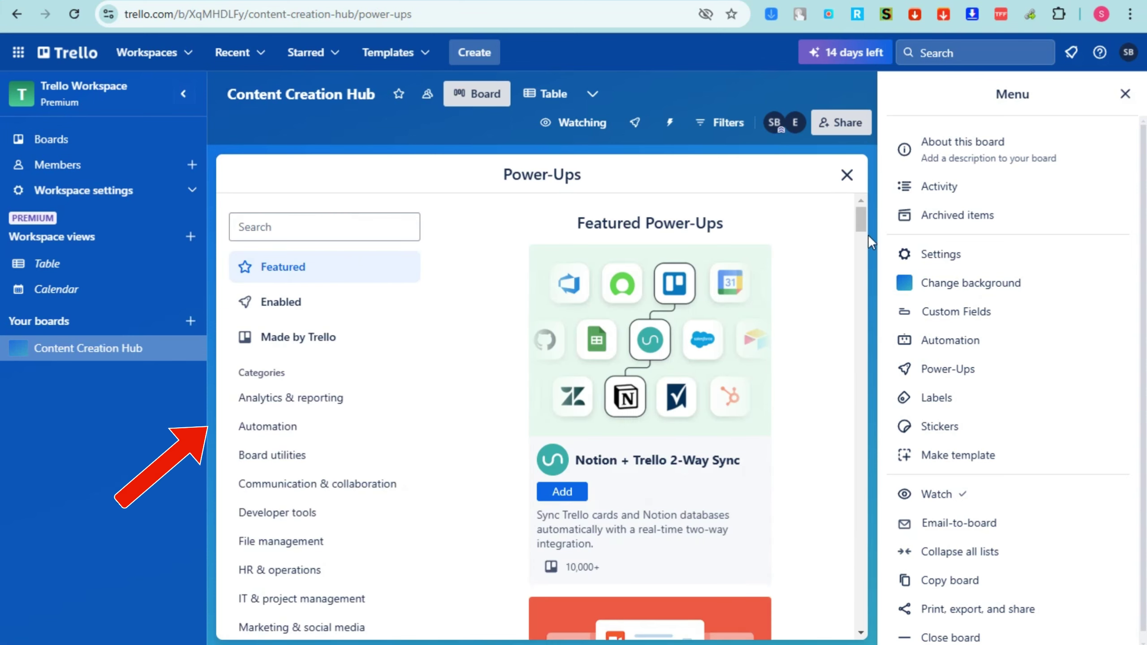
Filter the Power-Ups to Made by Trello and scroll down the list to Voting
{"action": "left_click", "coordinate": [1125, 95]}
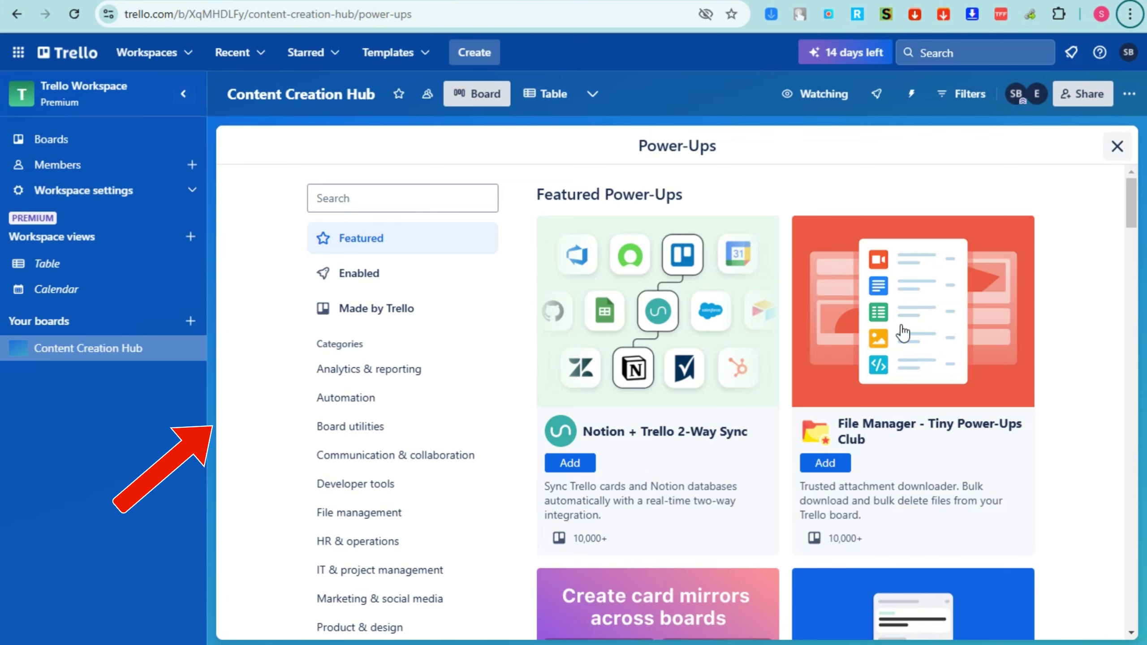
{"action": "left_click", "coordinate": [390, 318]}
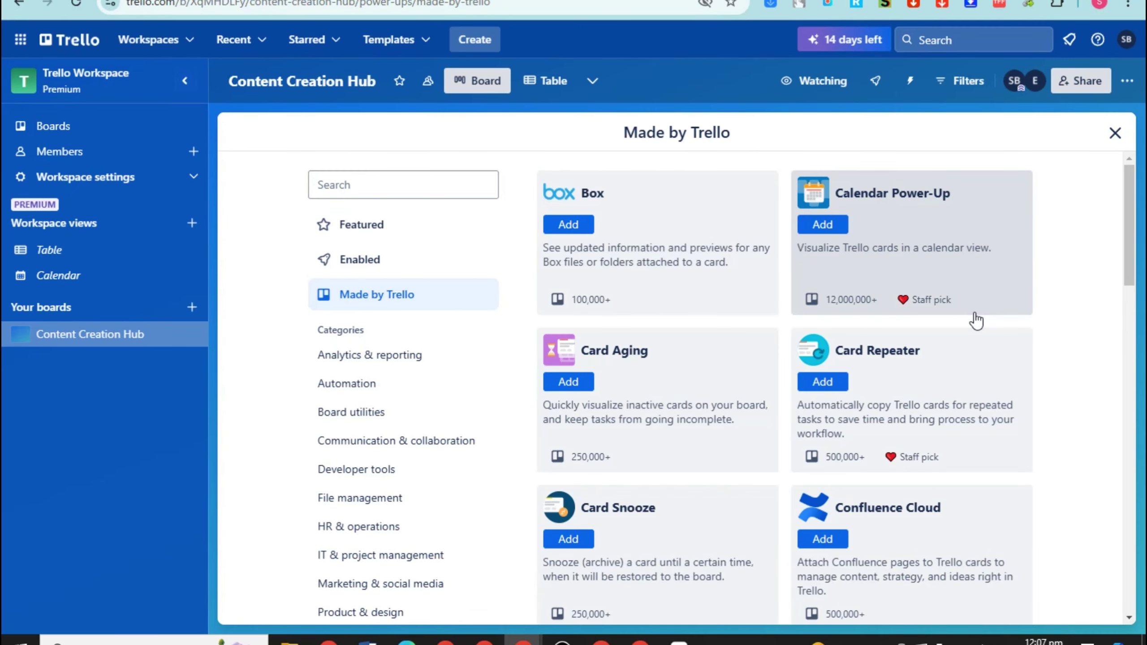
{"action": "scroll", "coordinate": [984, 316], "scroll_direction": "down", "scroll_amount": 2}
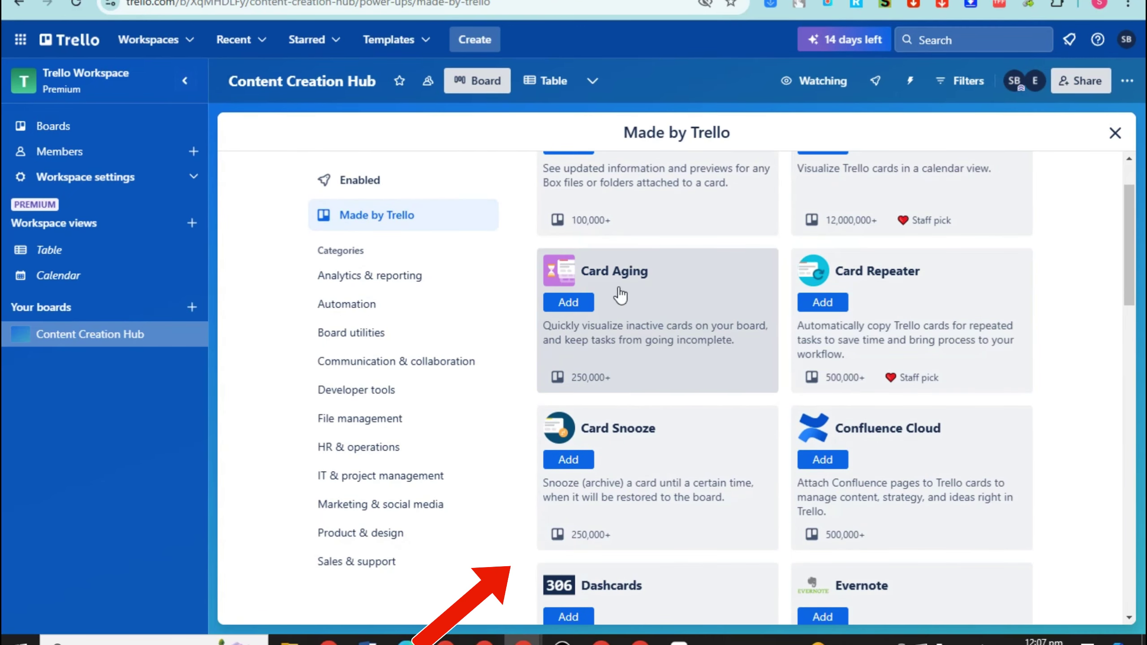
{"action": "scroll", "coordinate": [876, 332], "scroll_direction": "down", "scroll_amount": 2}
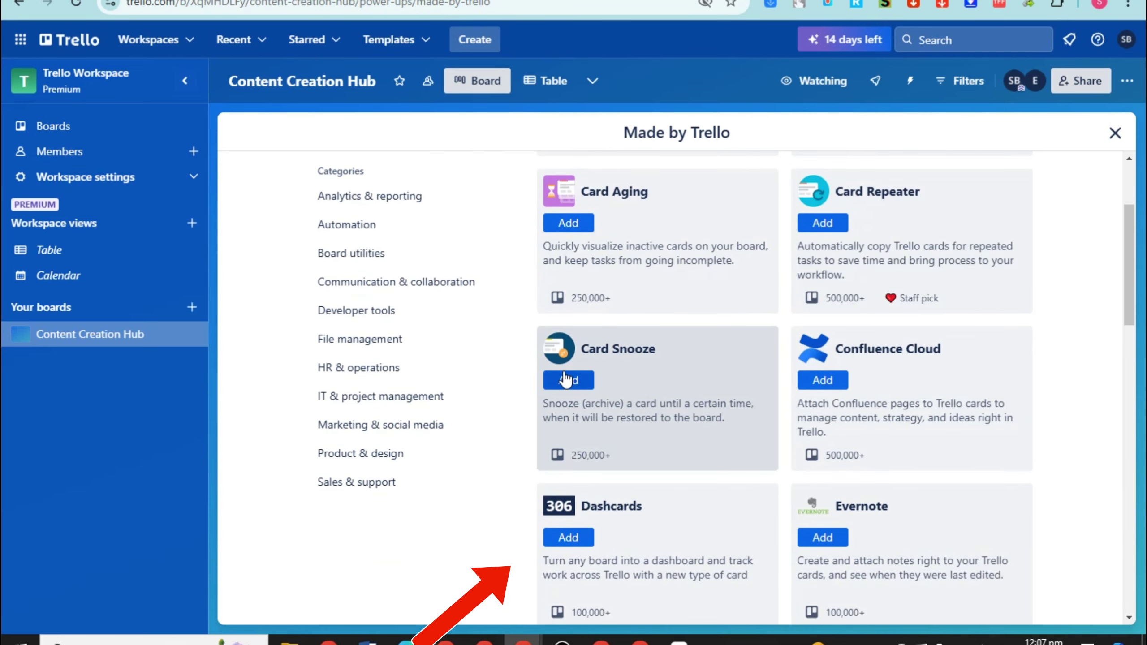
{"action": "scroll", "coordinate": [858, 382], "scroll_direction": "down", "scroll_amount": 4}
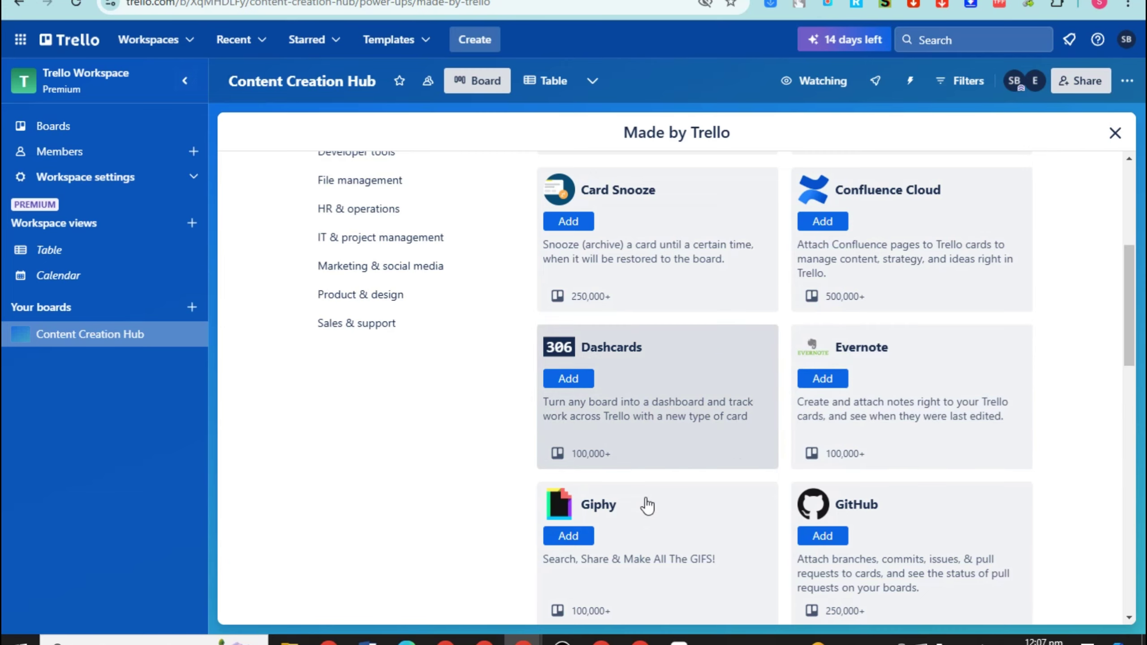
{"action": "scroll", "coordinate": [678, 504], "scroll_direction": "down", "scroll_amount": 4}
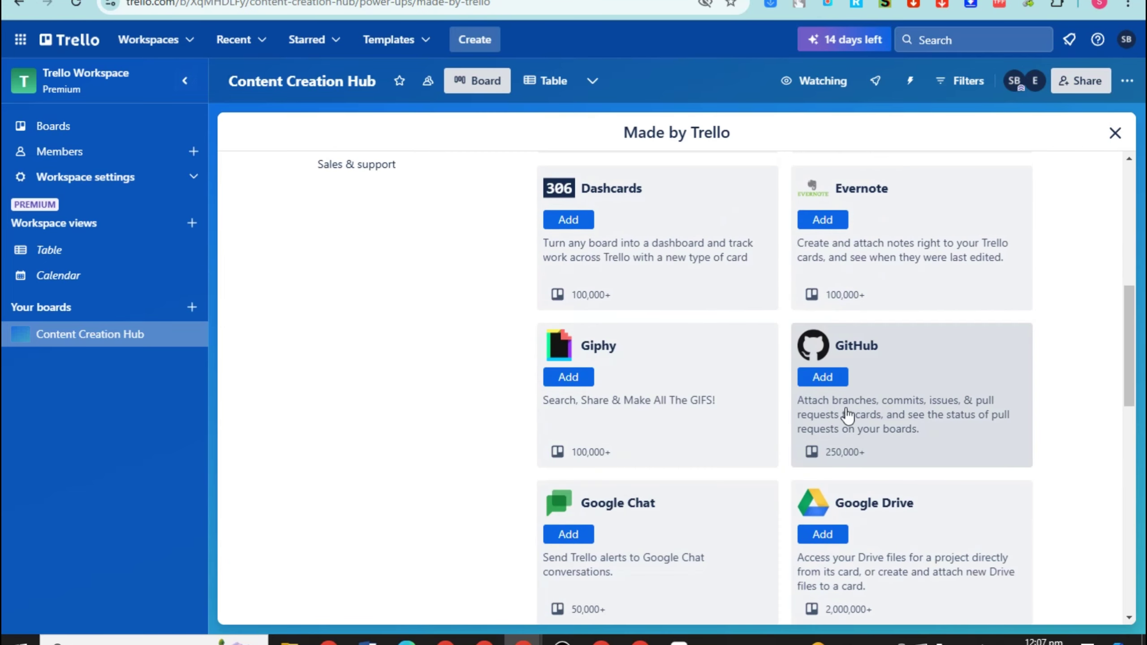
{"action": "mouse_move", "coordinate": [829, 452]}
{"action": "scroll", "coordinate": [838, 389], "scroll_direction": "down", "scroll_amount": 2}
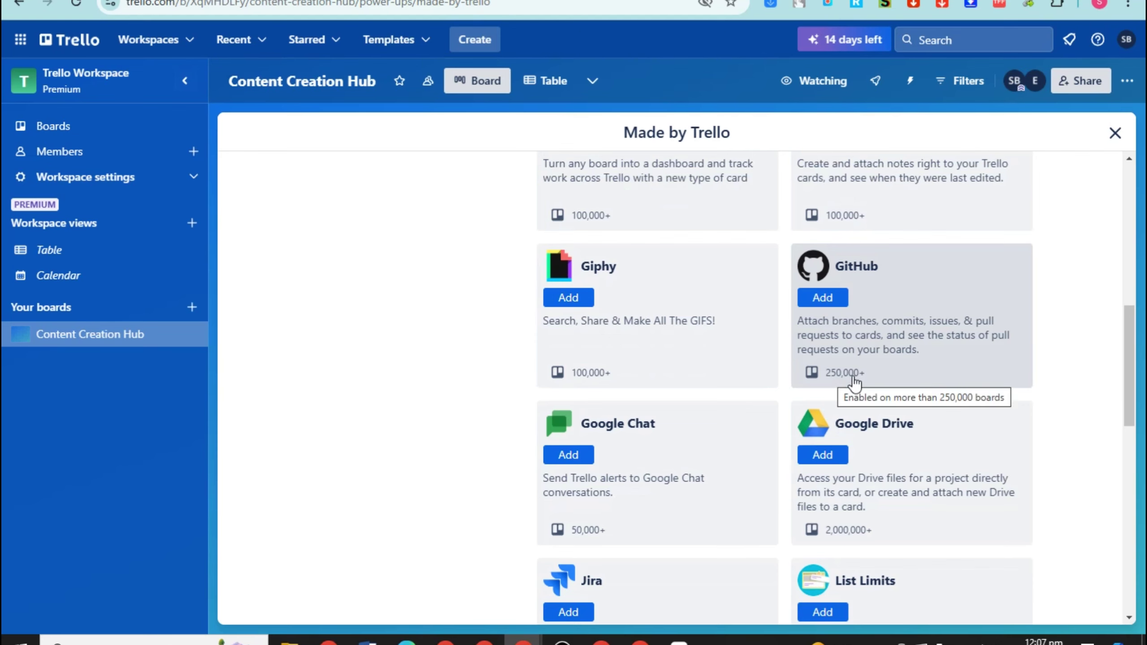
{"action": "scroll", "coordinate": [663, 410], "scroll_direction": "down", "scroll_amount": 2}
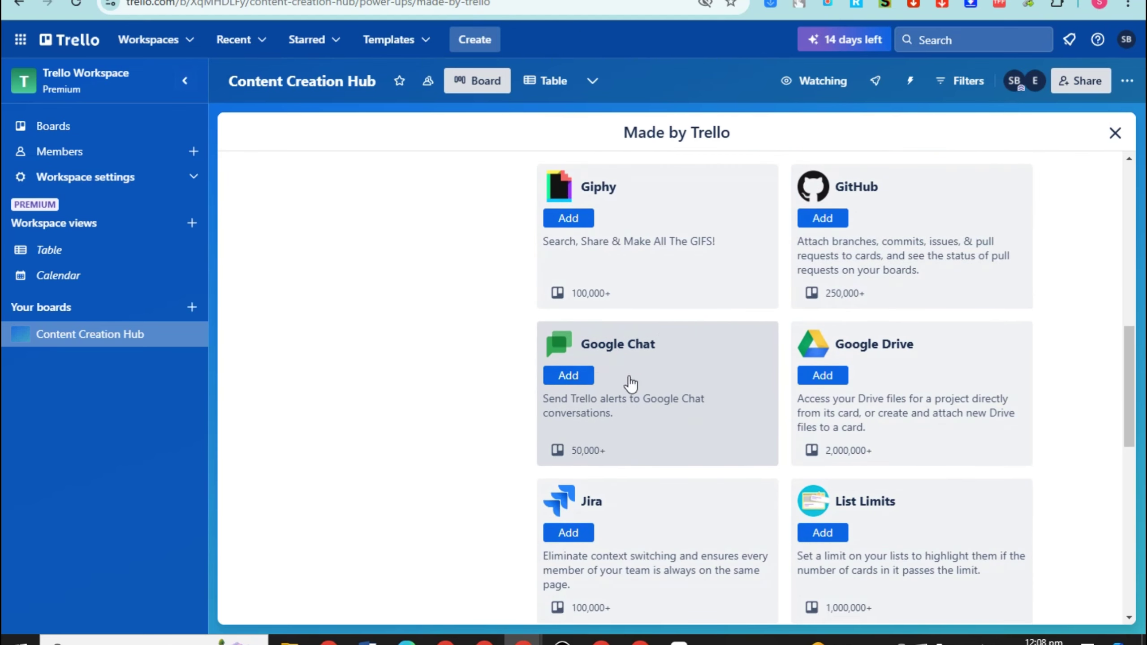
{"action": "scroll", "coordinate": [867, 316], "scroll_direction": "down", "scroll_amount": 4}
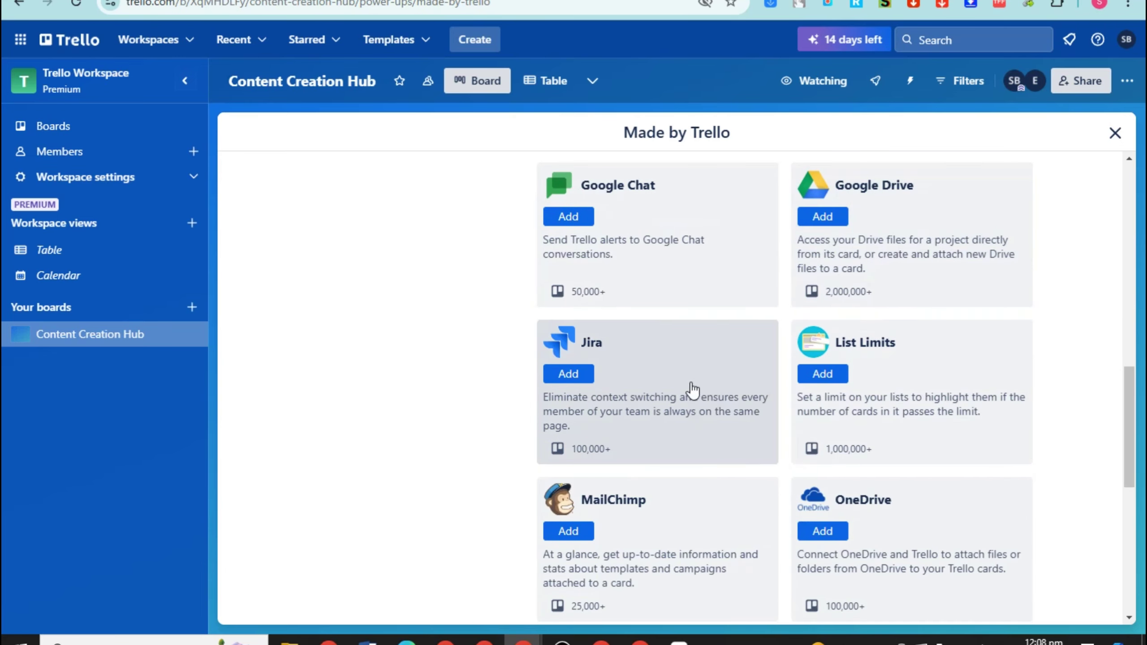
{"action": "scroll", "coordinate": [695, 432], "scroll_direction": "down", "scroll_amount": 4}
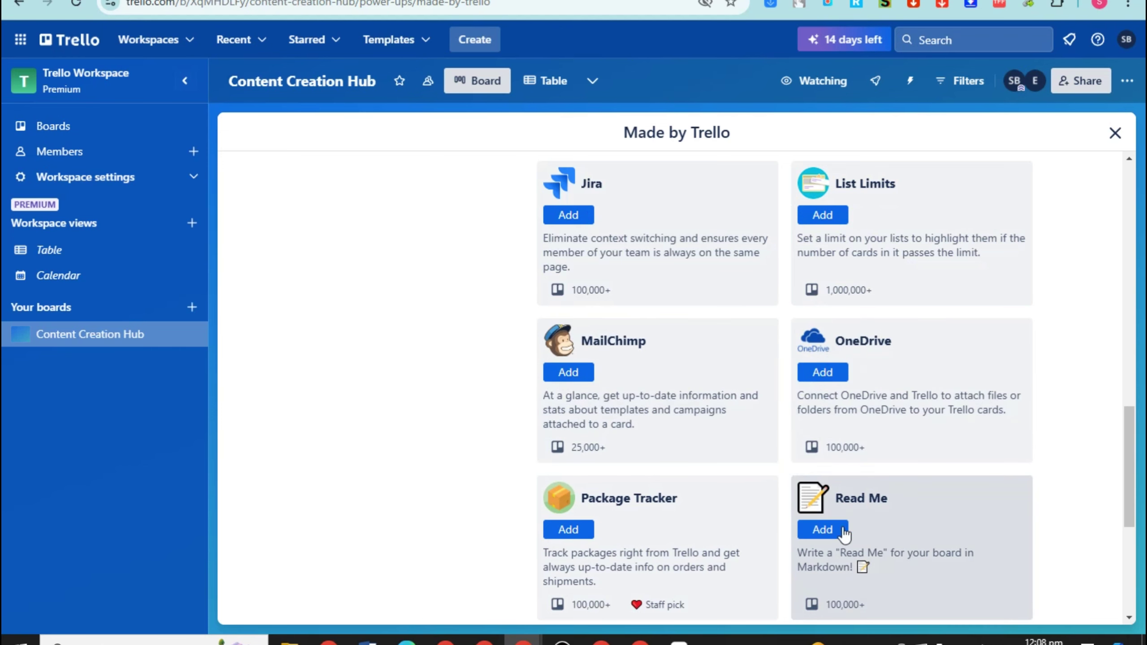
{"action": "scroll", "coordinate": [680, 549], "scroll_direction": "down", "scroll_amount": 4}
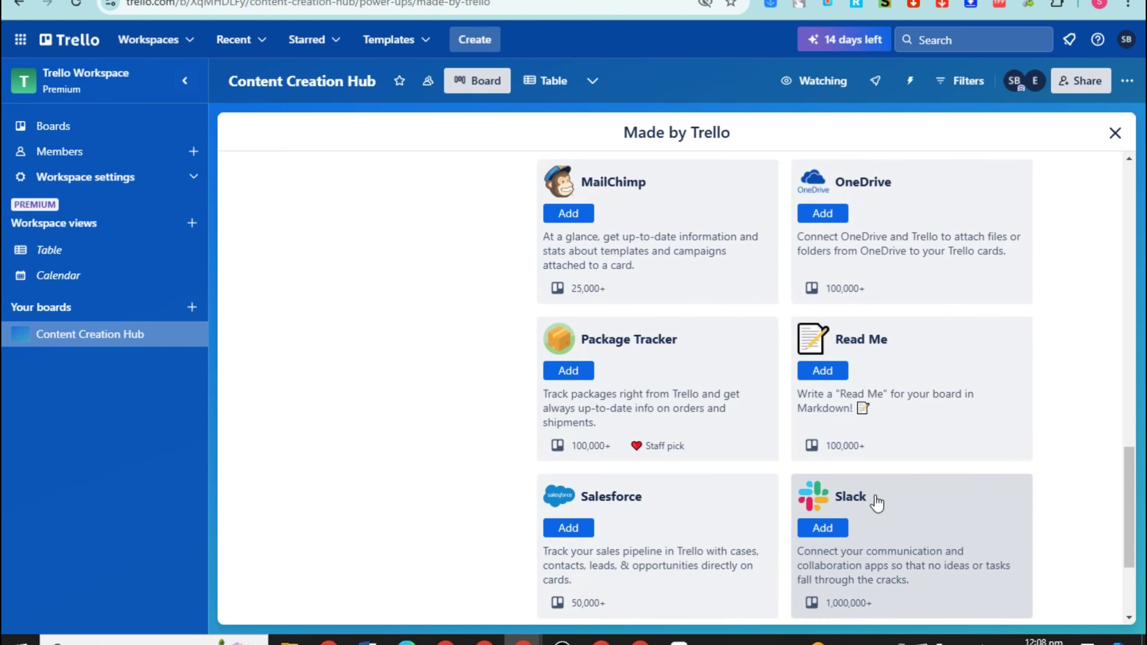
{"action": "left_click", "coordinate": [838, 528]}
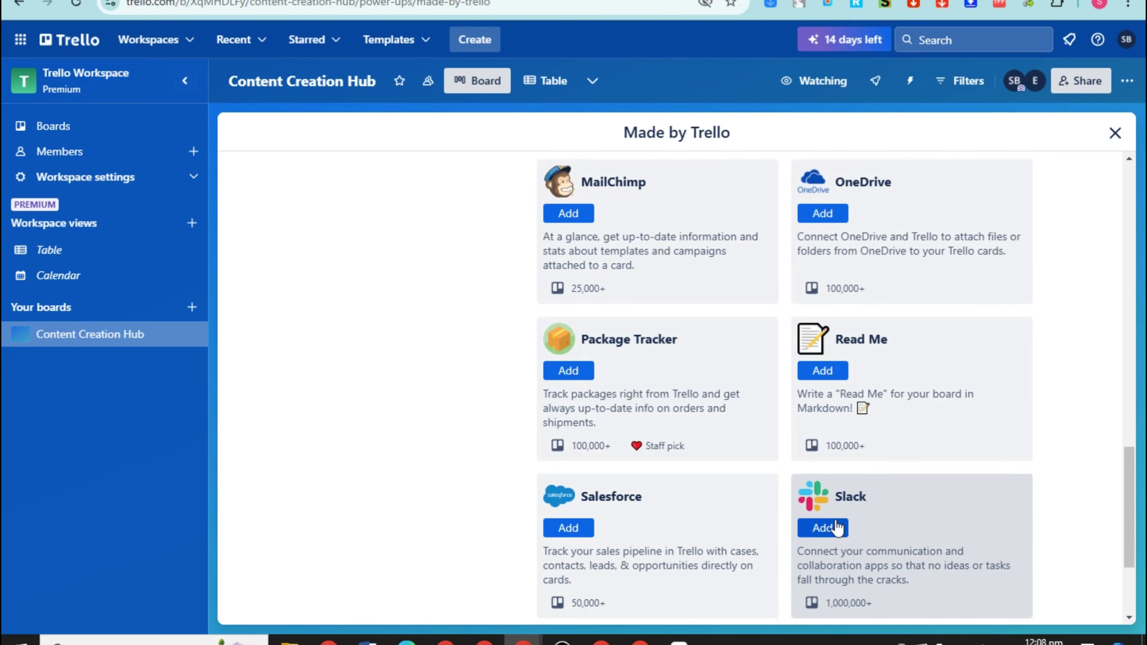
{"action": "scroll", "coordinate": [837, 527], "scroll_direction": "down", "scroll_amount": 4}
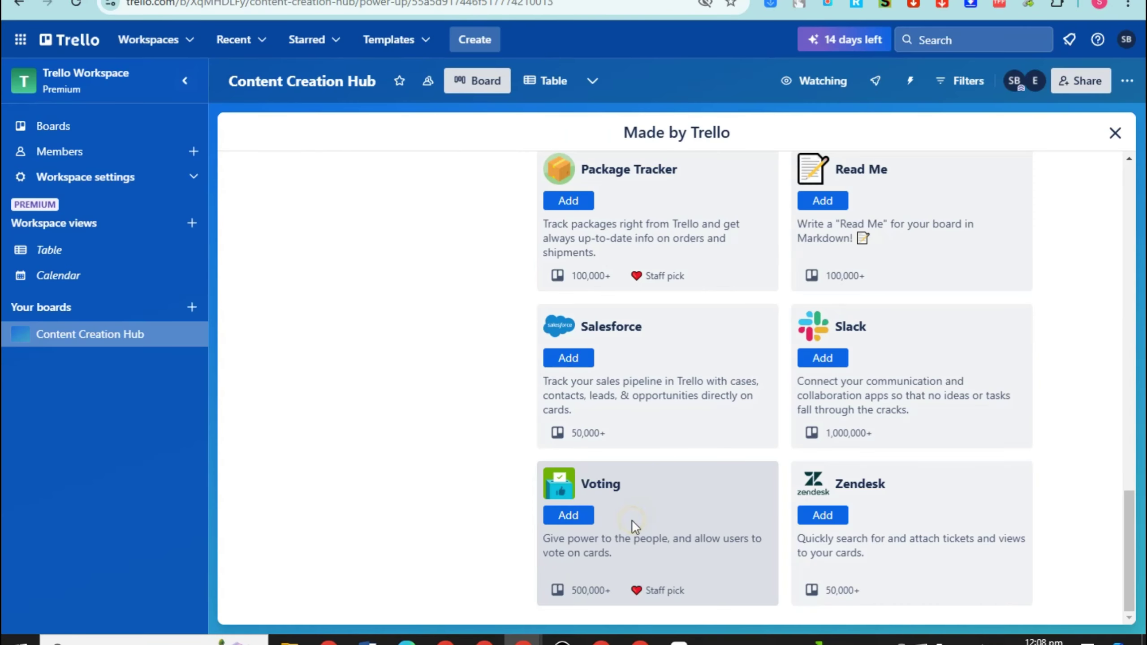
Open the Voting Power-Up's details and highlight part of its description
{"action": "left_click", "coordinate": [632, 521]}
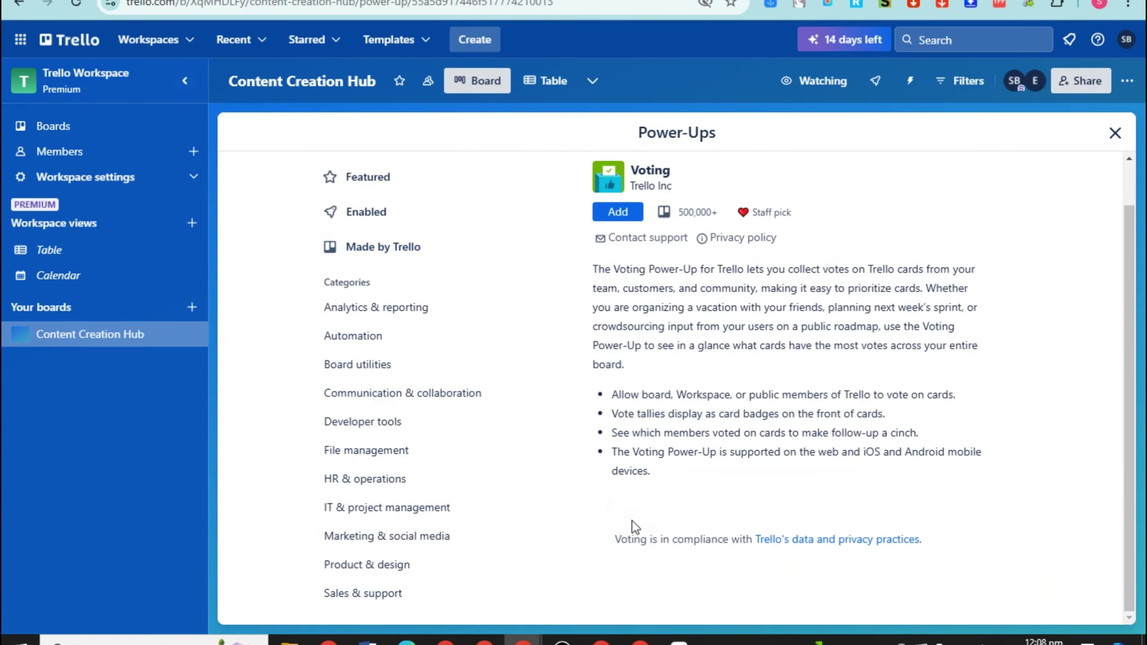
{"action": "scroll", "coordinate": [673, 501], "scroll_direction": "down", "scroll_amount": 5}
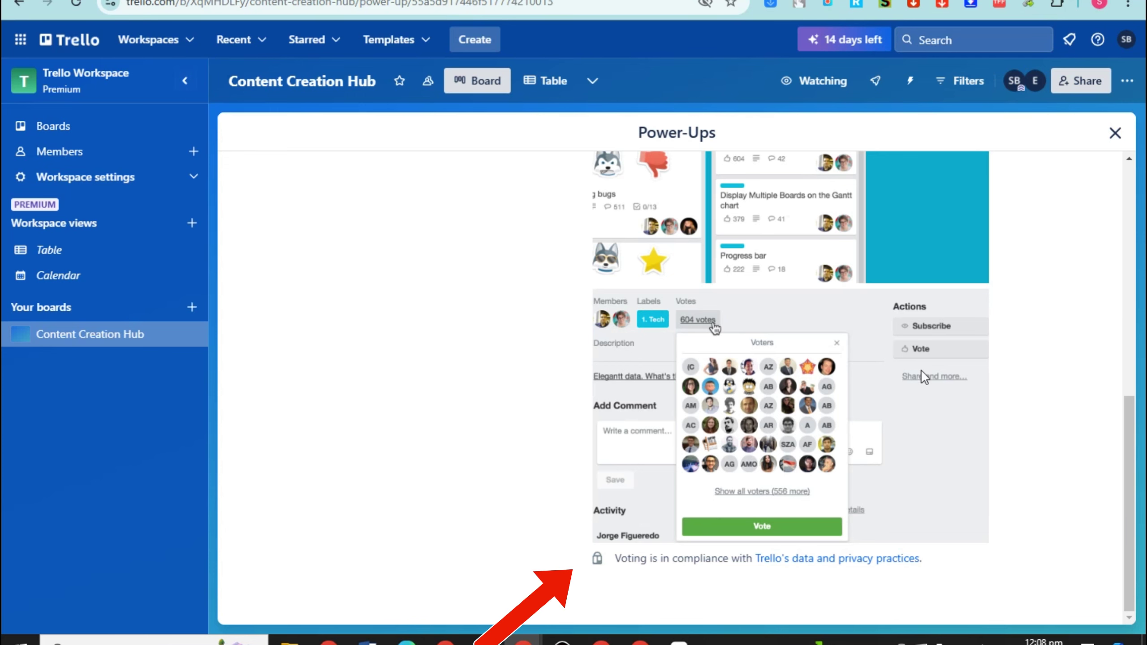
{"action": "scroll", "coordinate": [668, 278], "scroll_direction": "up", "scroll_amount": 10}
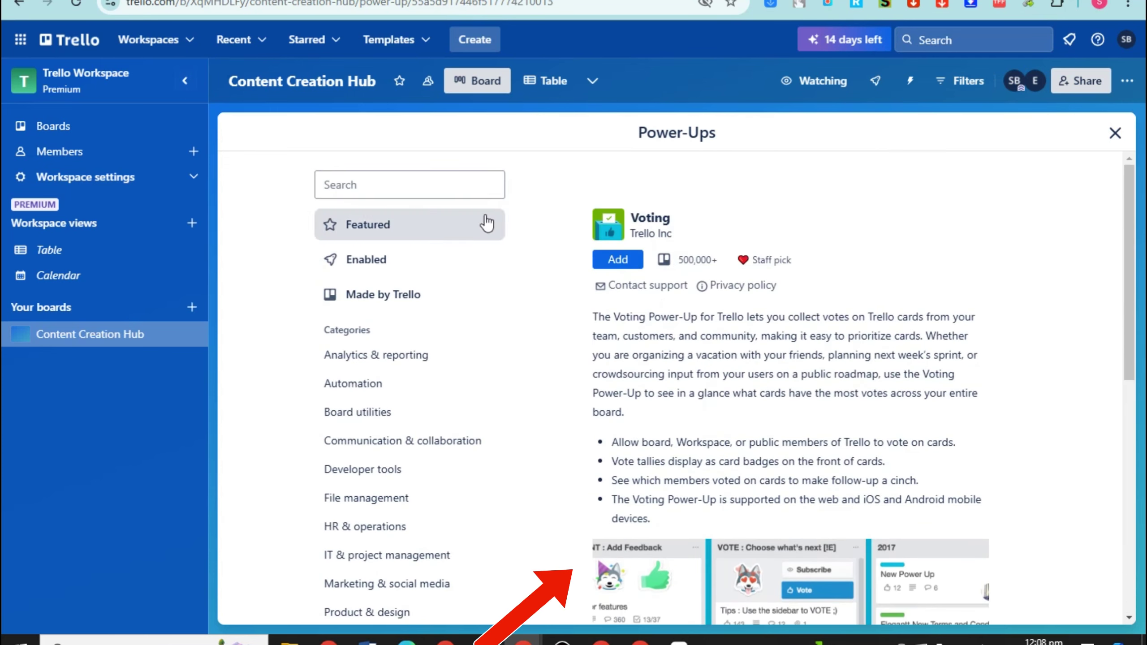
{"action": "scroll", "coordinate": [659, 172], "scroll_direction": "down", "scroll_amount": 3}
{"action": "scroll", "coordinate": [659, 172], "scroll_direction": "up", "scroll_amount": 4}
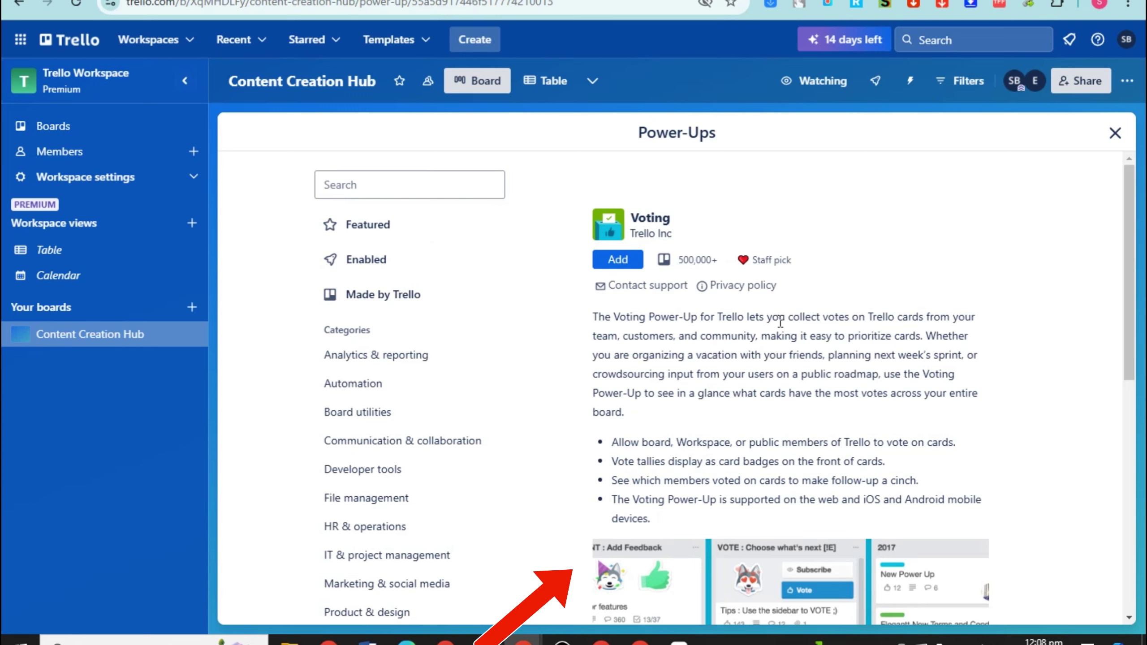
{"action": "left_click_drag", "start_coordinate": [861, 318], "coordinate": [919, 337]}
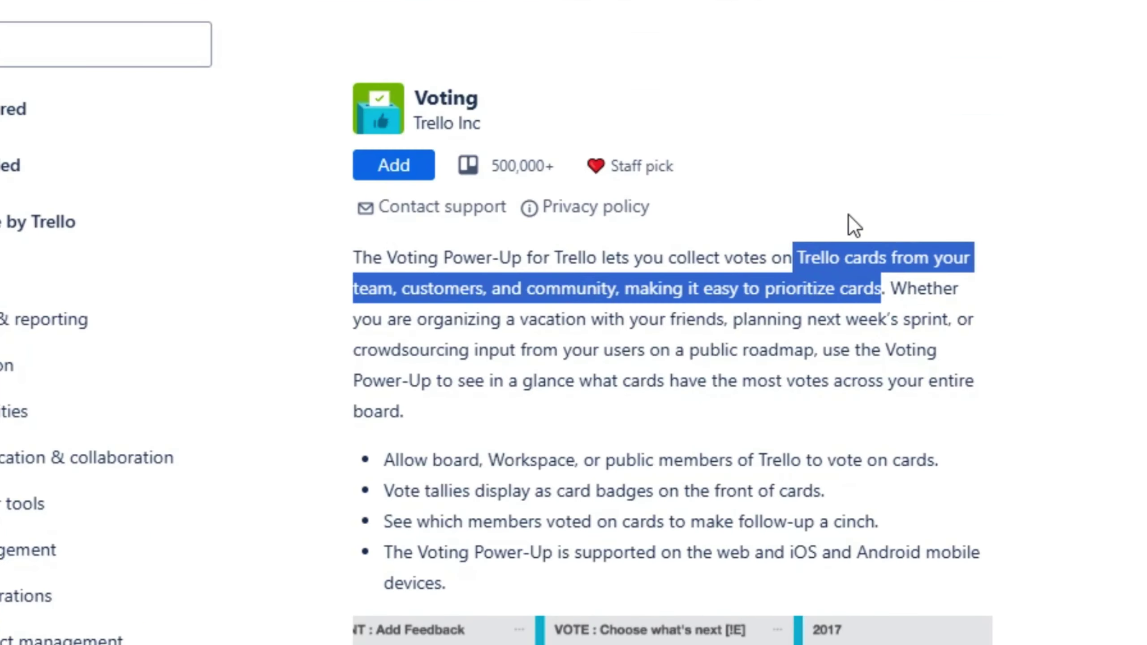
{"action": "left_click", "coordinate": [894, 287]}
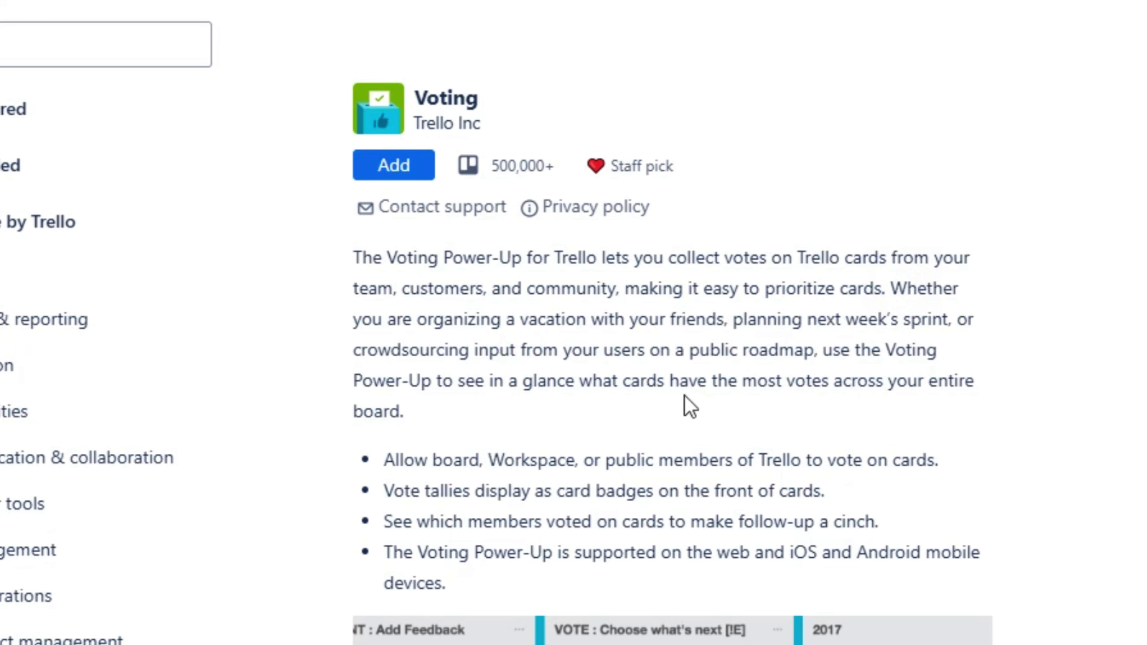
Highlight the Voting feature bullets in turn, then add Voting to the board
{"action": "scroll", "coordinate": [684, 396], "scroll_direction": "down", "scroll_amount": 3}
{"action": "left_click_drag", "start_coordinate": [398, 325], "coordinate": [953, 343]}
{"action": "left_click", "coordinate": [452, 362]}
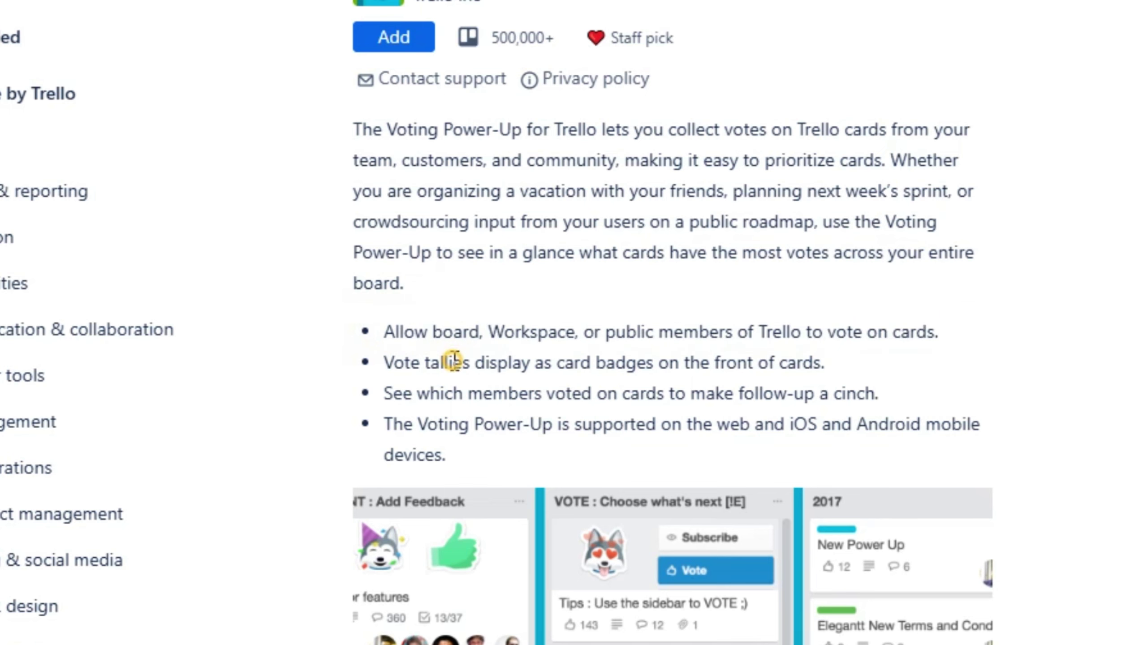
{"action": "left_click_drag", "start_coordinate": [385, 364], "coordinate": [820, 363]}
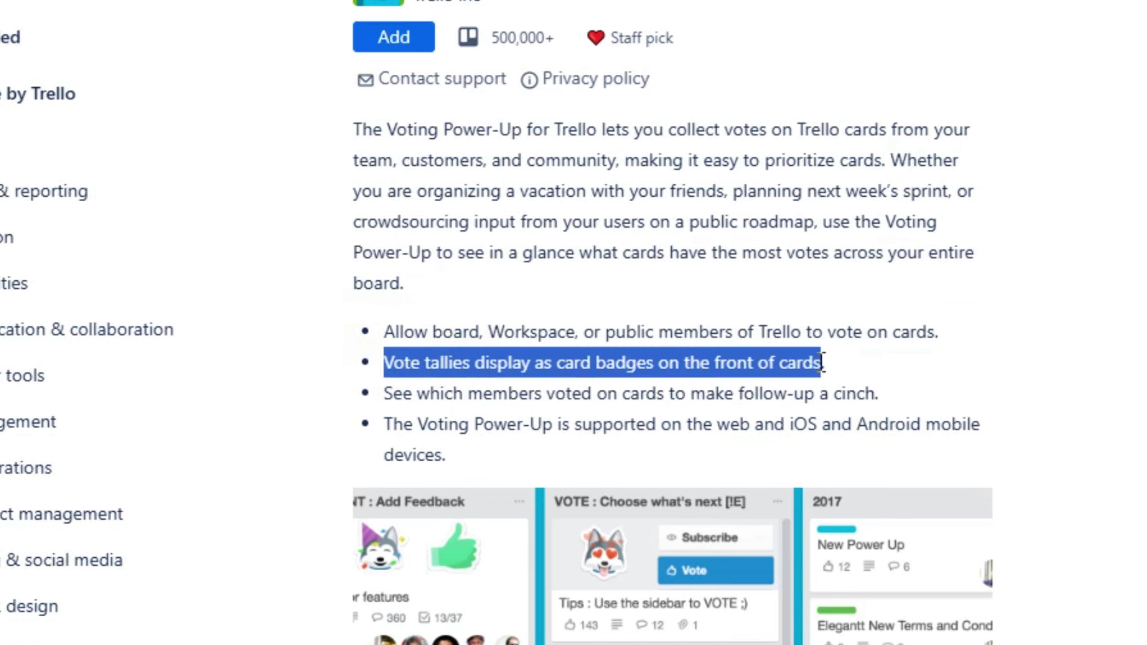
{"action": "left_click", "coordinate": [804, 364]}
{"action": "double_click", "coordinate": [397, 392]}
{"action": "left_click_drag", "start_coordinate": [550, 392], "coordinate": [874, 388]}
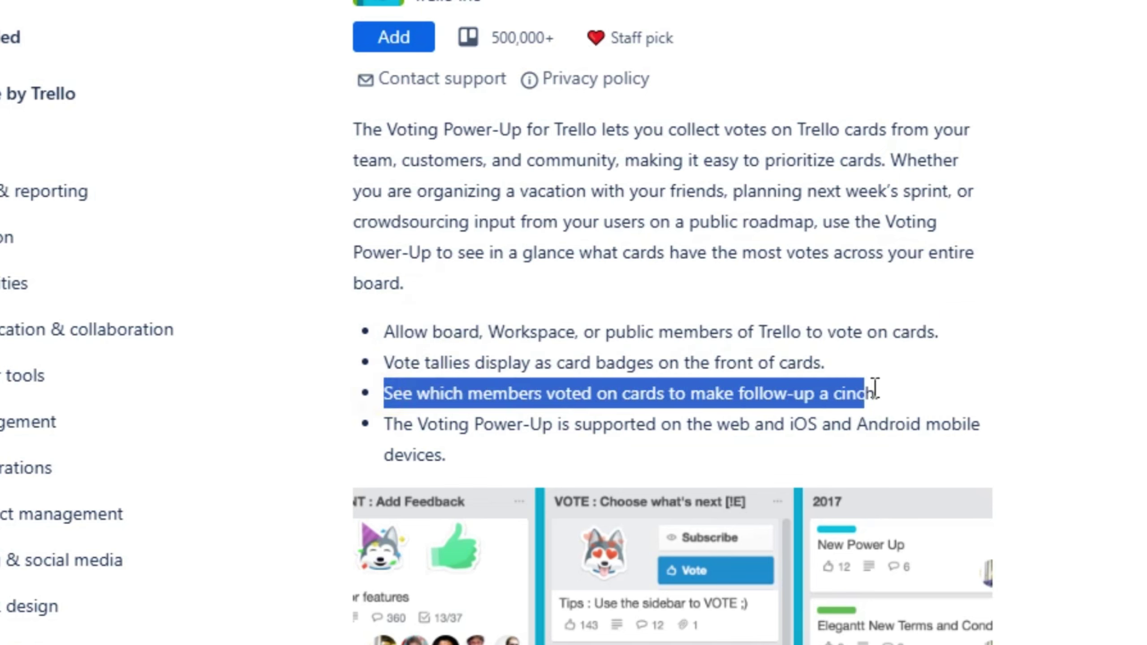
{"action": "scroll", "coordinate": [589, 398], "scroll_direction": "down", "scroll_amount": 3}
{"action": "left_click_drag", "start_coordinate": [383, 297], "coordinate": [943, 328]}
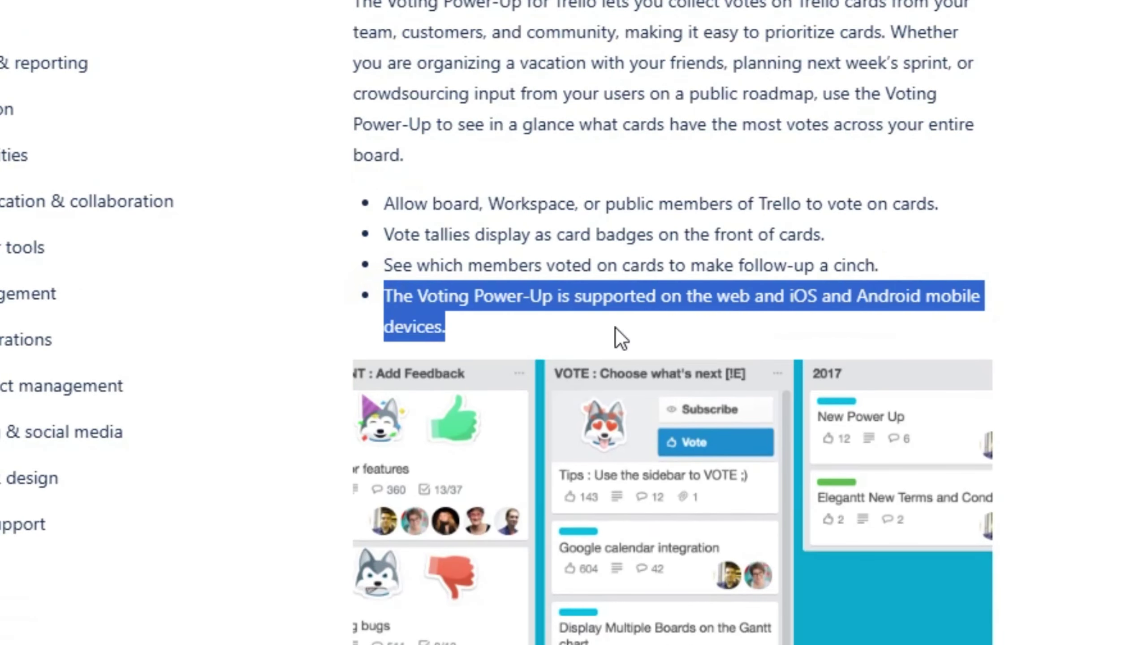
{"action": "scroll", "coordinate": [733, 417], "scroll_direction": "down", "scroll_amount": 5}
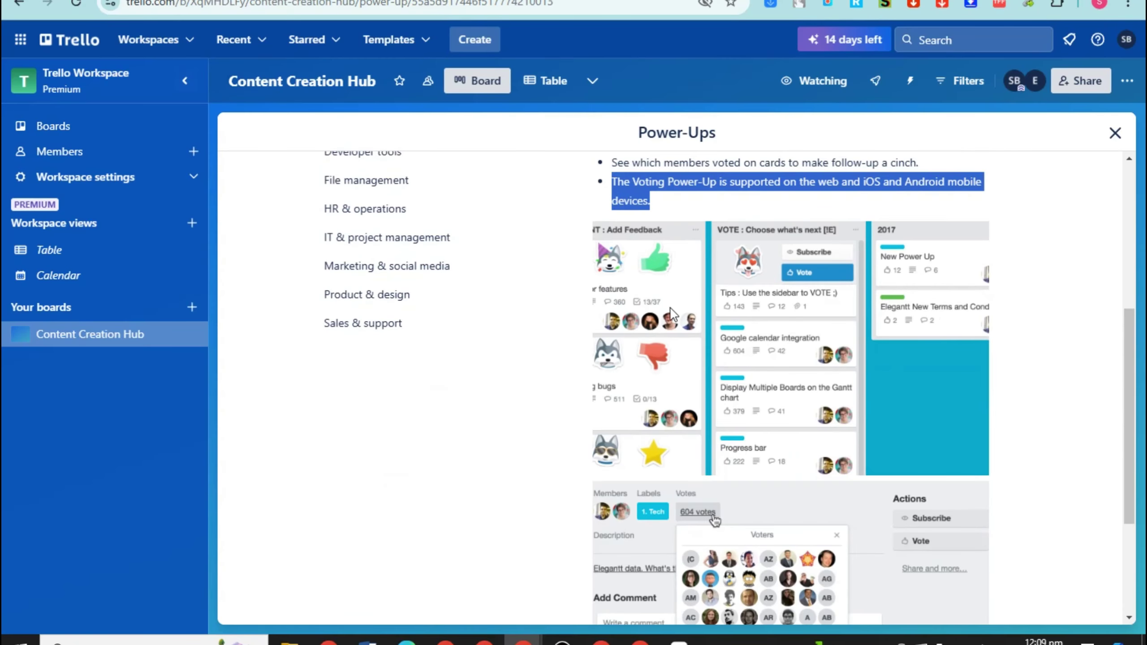
{"action": "scroll", "coordinate": [707, 490], "scroll_direction": "down", "scroll_amount": 4}
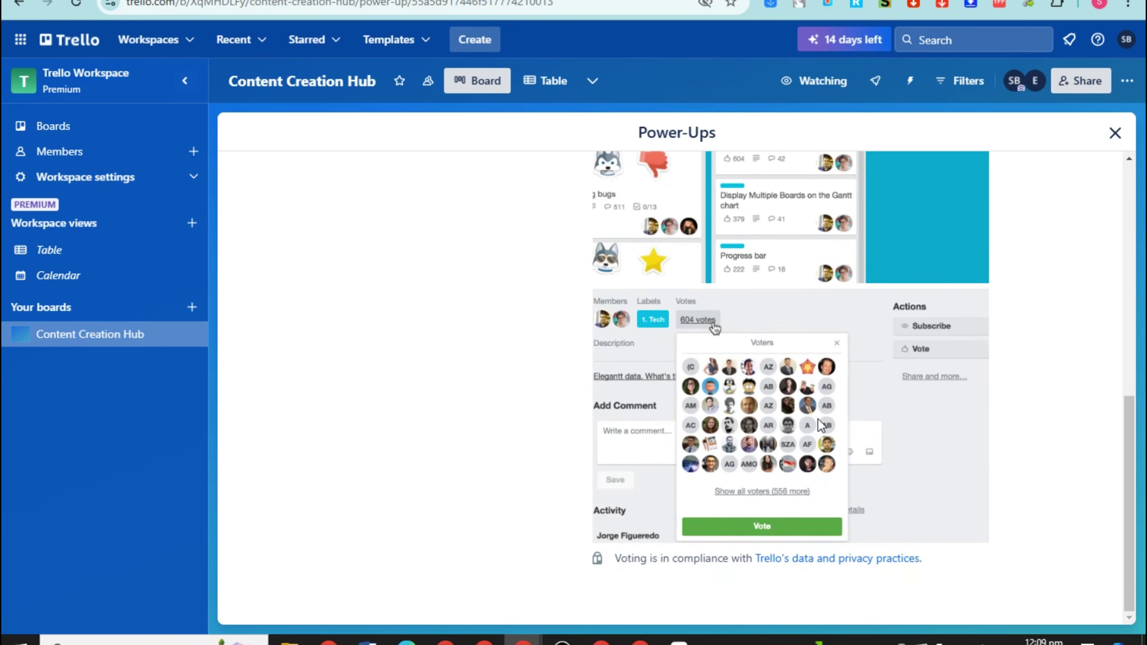
{"action": "scroll", "coordinate": [807, 456], "scroll_direction": "up", "scroll_amount": 10}
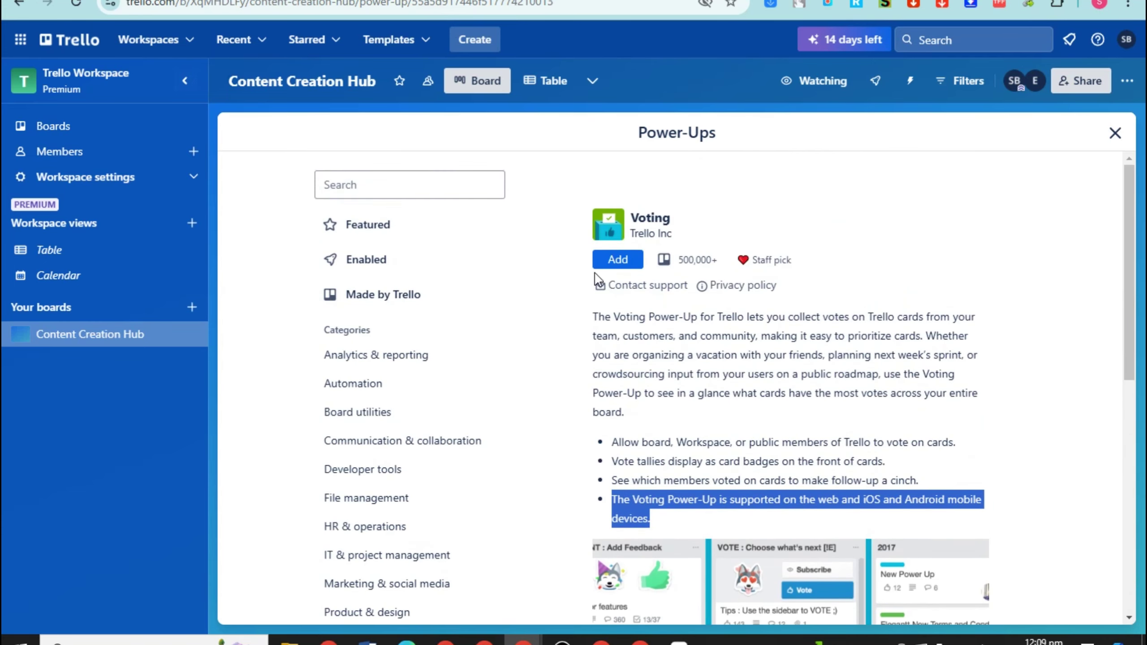
{"action": "left_click", "coordinate": [617, 260]}
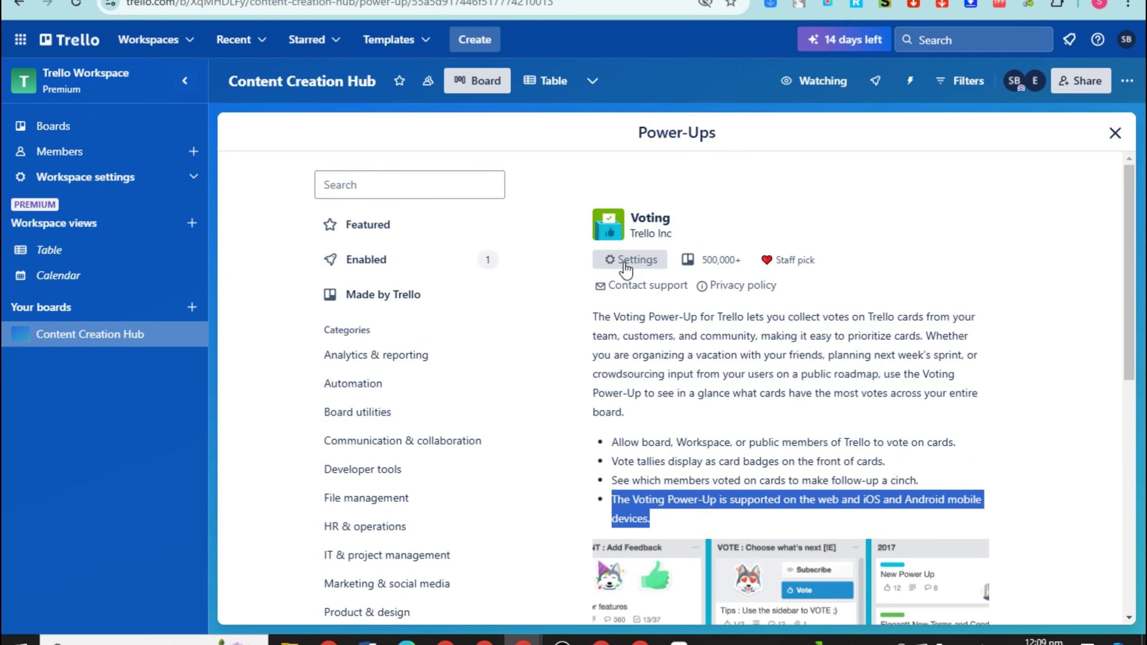
In Voting's settings, keep voting to Members and leave Hide vote counts off
{"action": "left_click", "coordinate": [451, 267]}
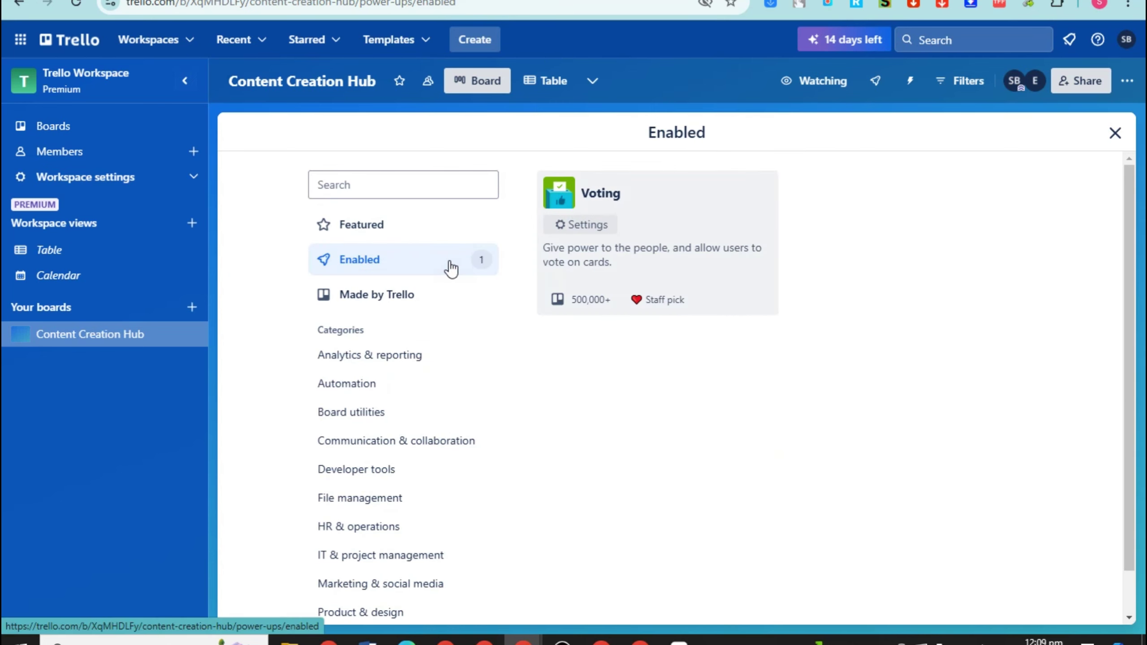
{"action": "left_click", "coordinate": [597, 228]}
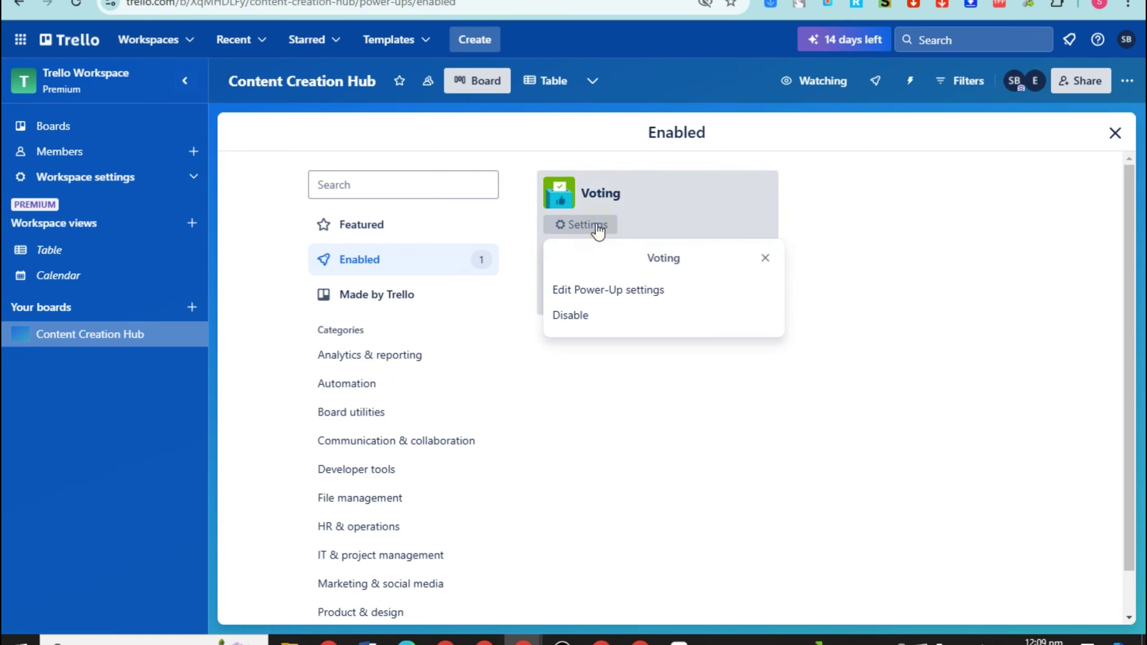
{"action": "left_click", "coordinate": [611, 290]}
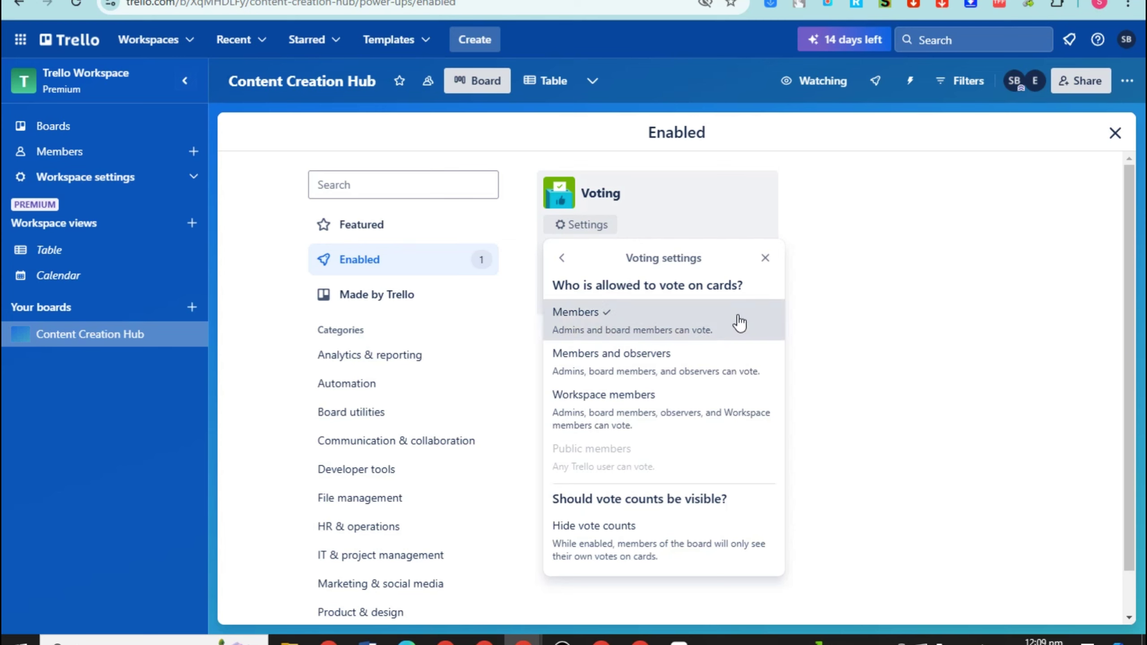
{"action": "left_click", "coordinate": [591, 334]}
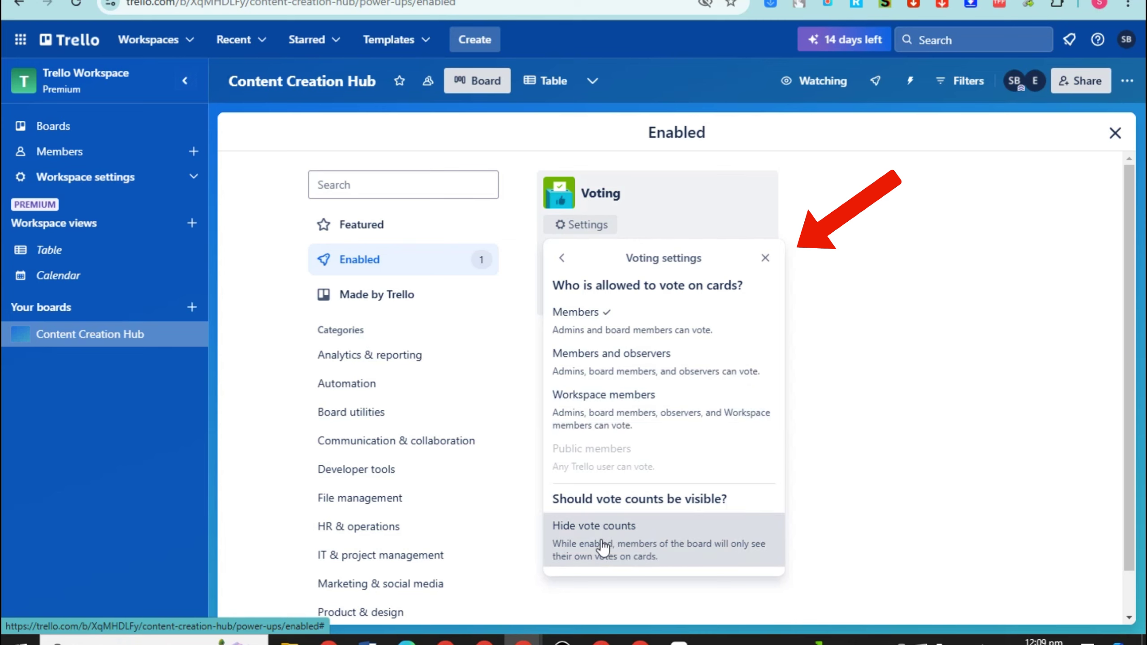
{"action": "left_click", "coordinate": [650, 546]}
{"action": "left_click", "coordinate": [650, 543]}
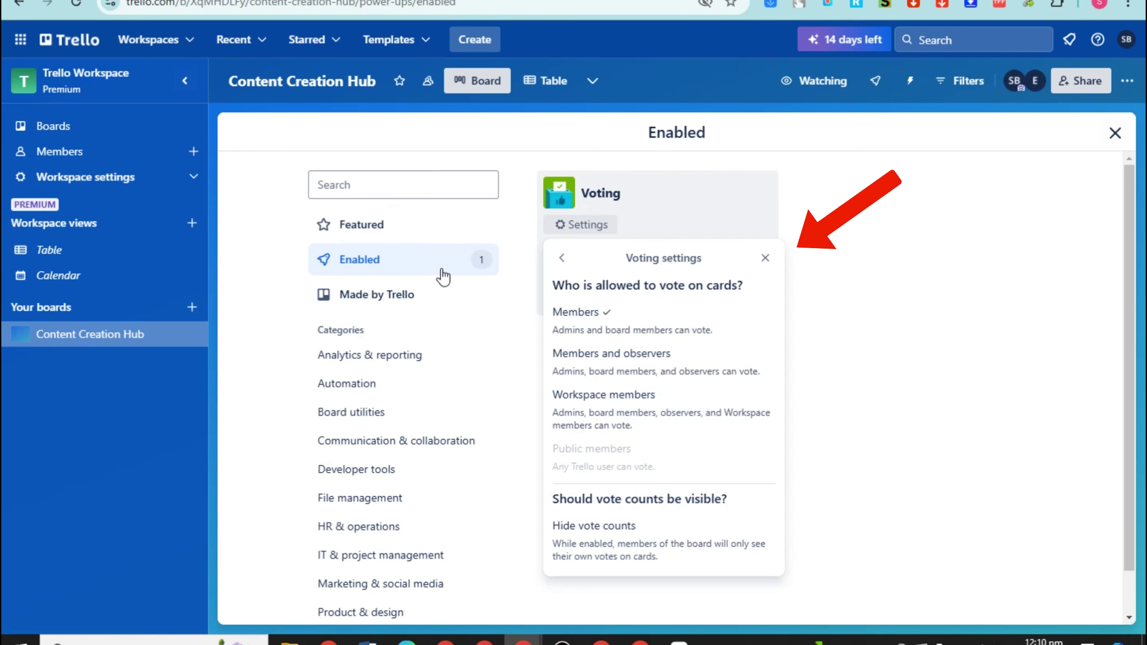
{"action": "left_click", "coordinate": [441, 294]}
{"action": "scroll", "coordinate": [828, 260], "scroll_direction": "down", "scroll_amount": 20}
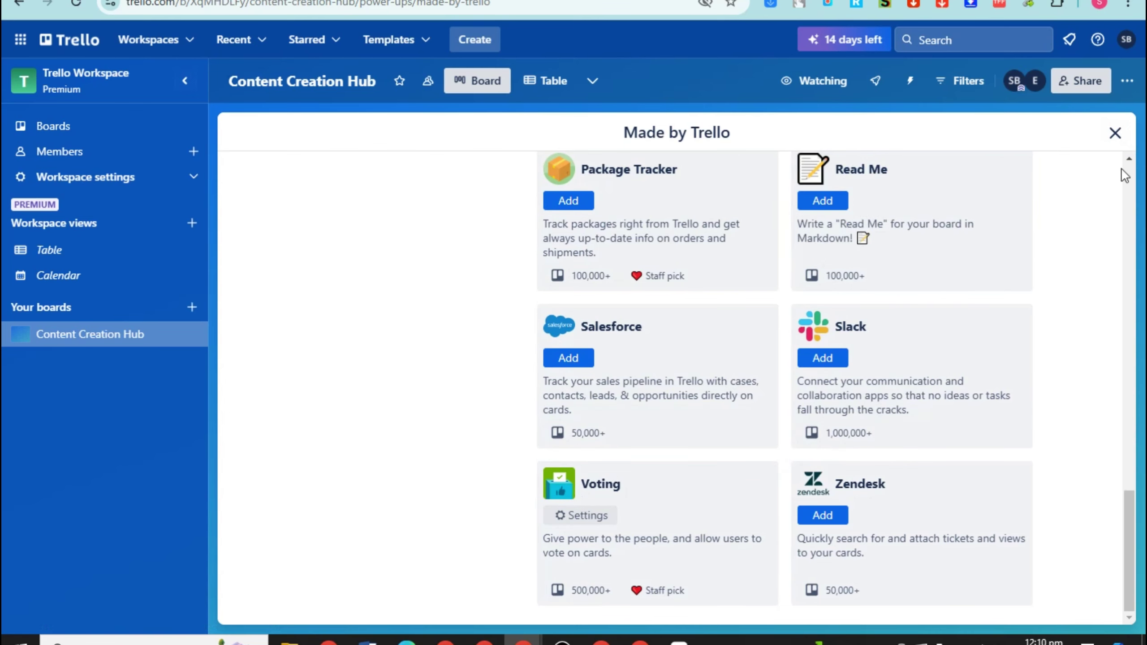
Cast one vote on the quiz card in Ideas/Brainstorming and return to the board
{"action": "left_click", "coordinate": [1115, 133]}
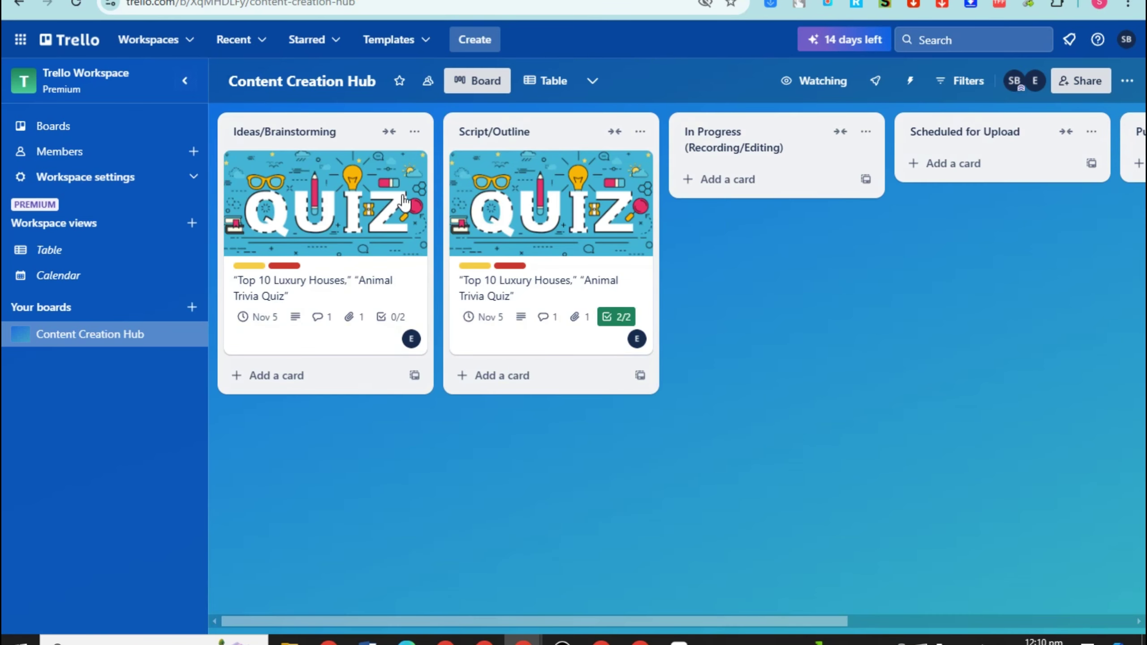
{"action": "left_click", "coordinate": [357, 216]}
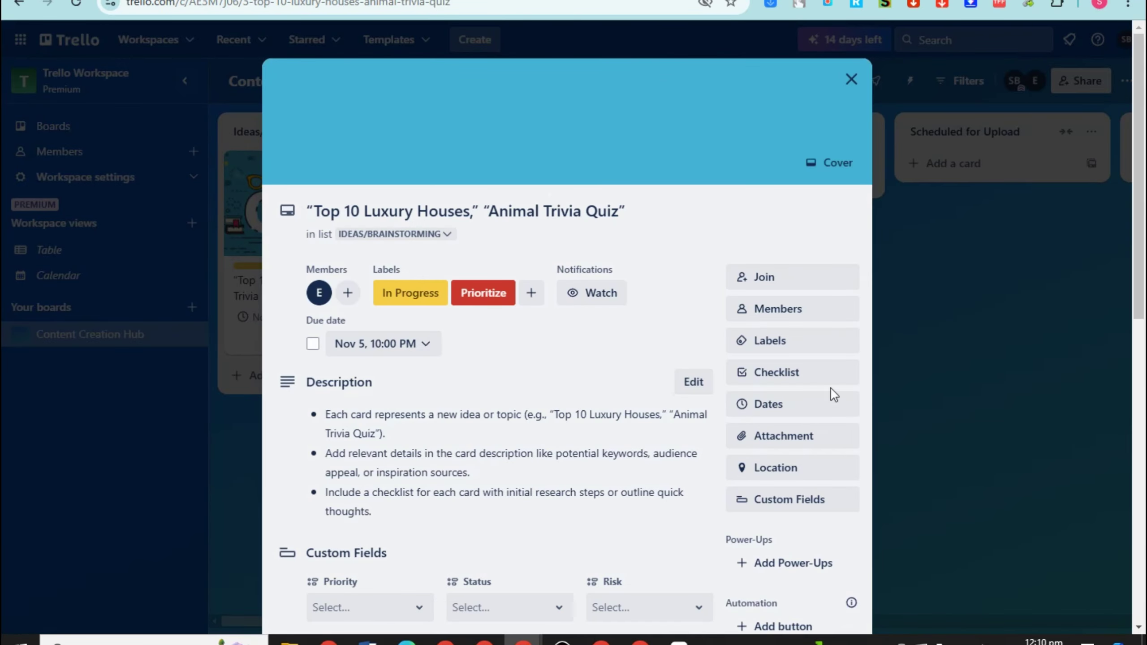
{"action": "scroll", "coordinate": [767, 401], "scroll_direction": "down", "scroll_amount": 5}
{"action": "scroll", "coordinate": [767, 401], "scroll_direction": "down", "scroll_amount": 2}
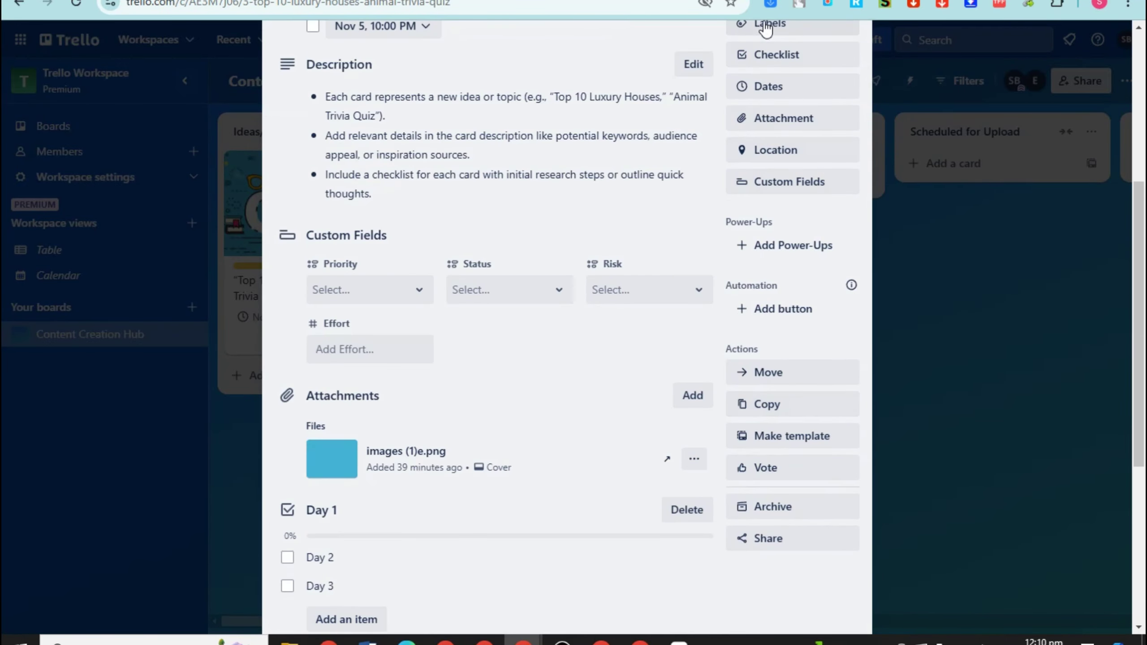
{"action": "left_click", "coordinate": [775, 474]}
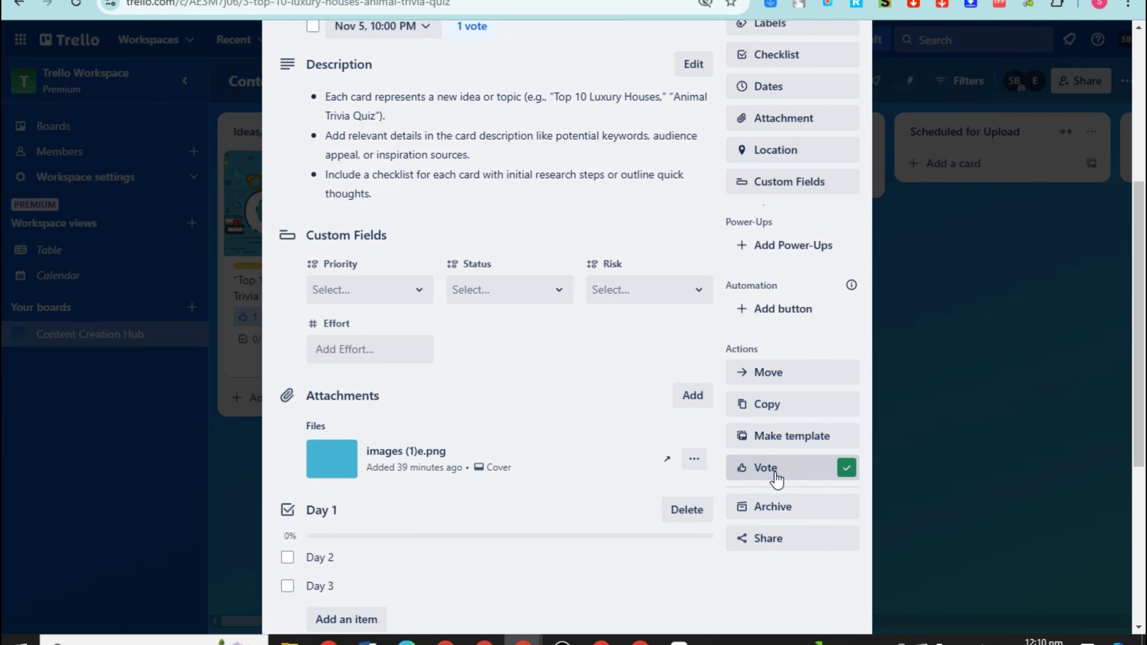
{"action": "left_click", "coordinate": [244, 473]}
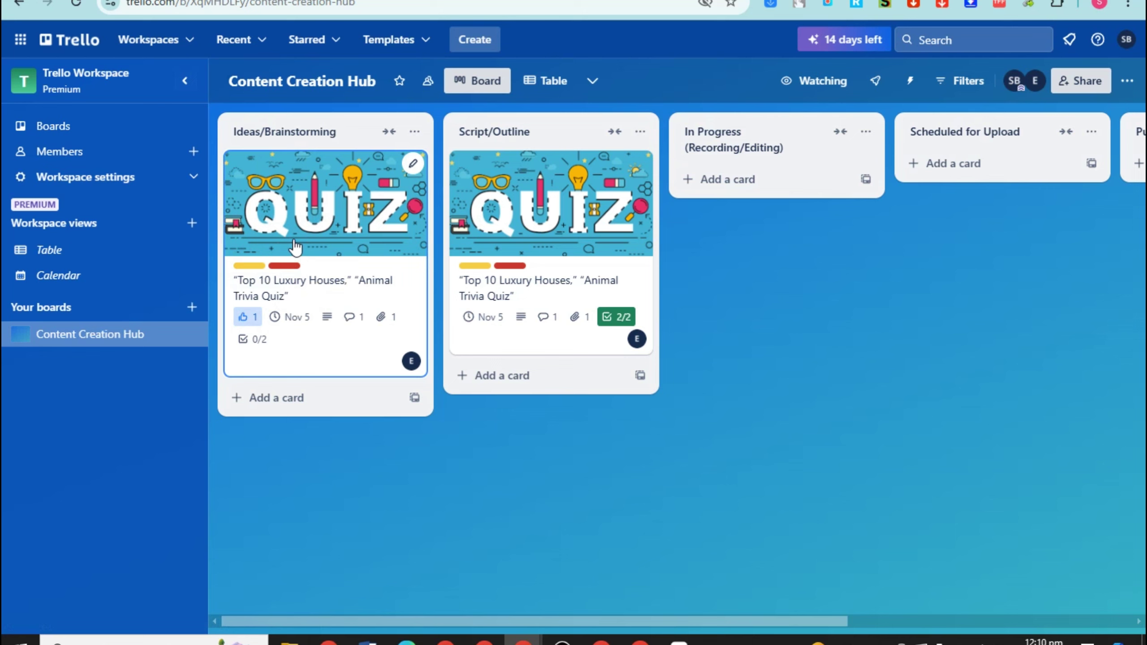
Add a card named 'Top 6 Vintage Things' to Ideas/Brainstorming
{"action": "left_click", "coordinate": [289, 399]}
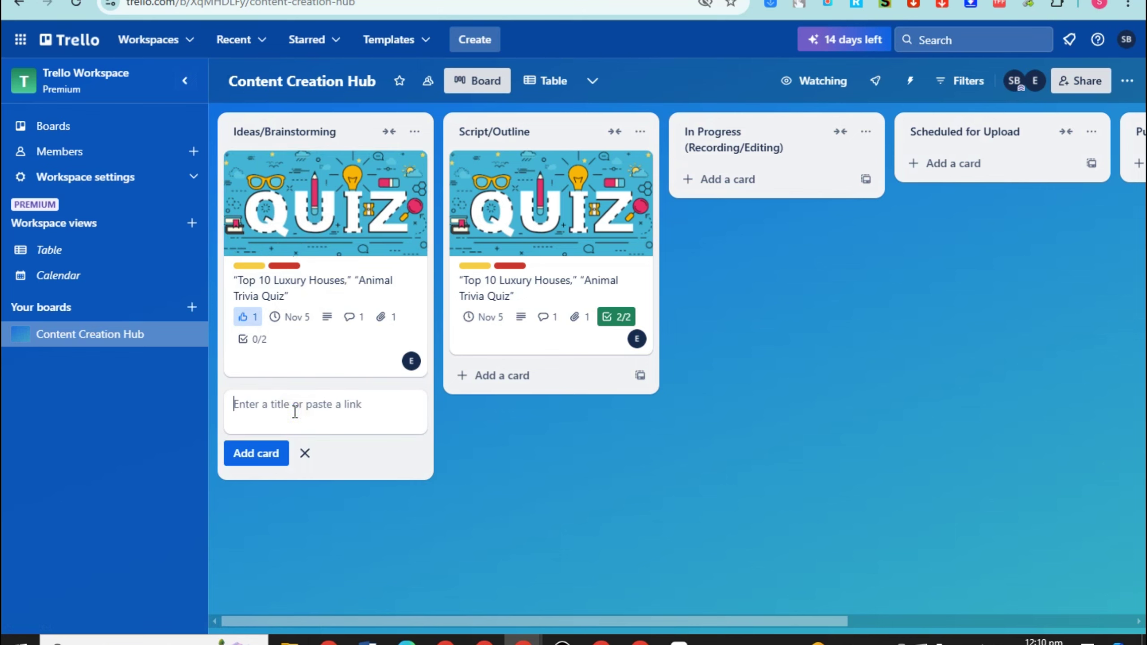
{"action": "type", "text": "Top 6 Vi"}
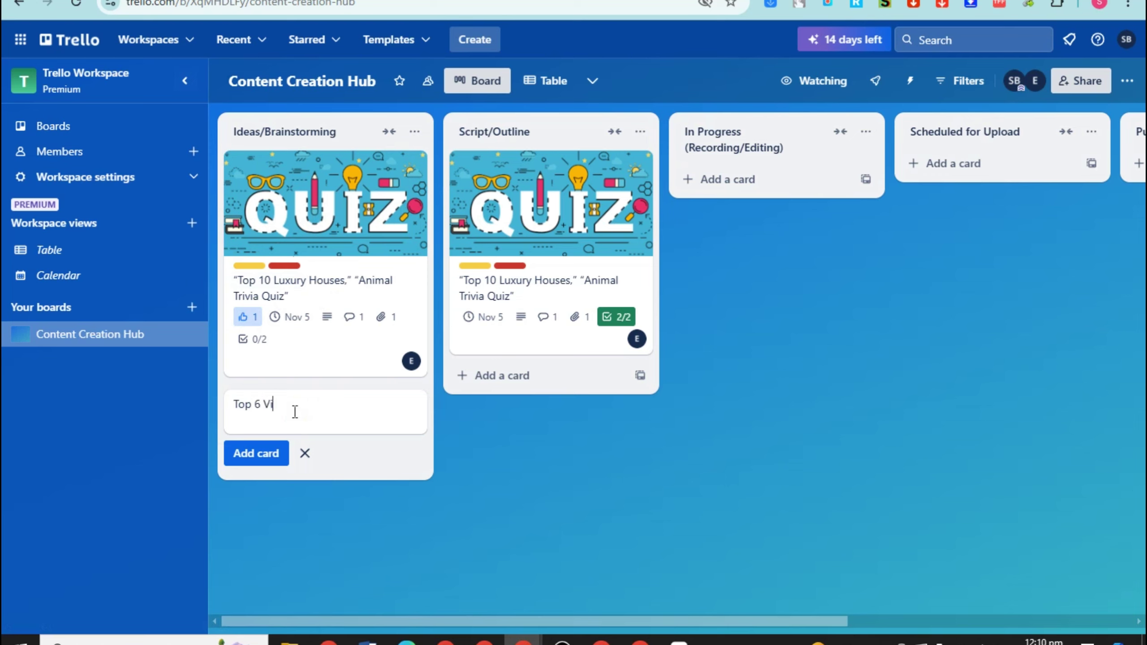
{"action": "type", "text": "ntage Things"}
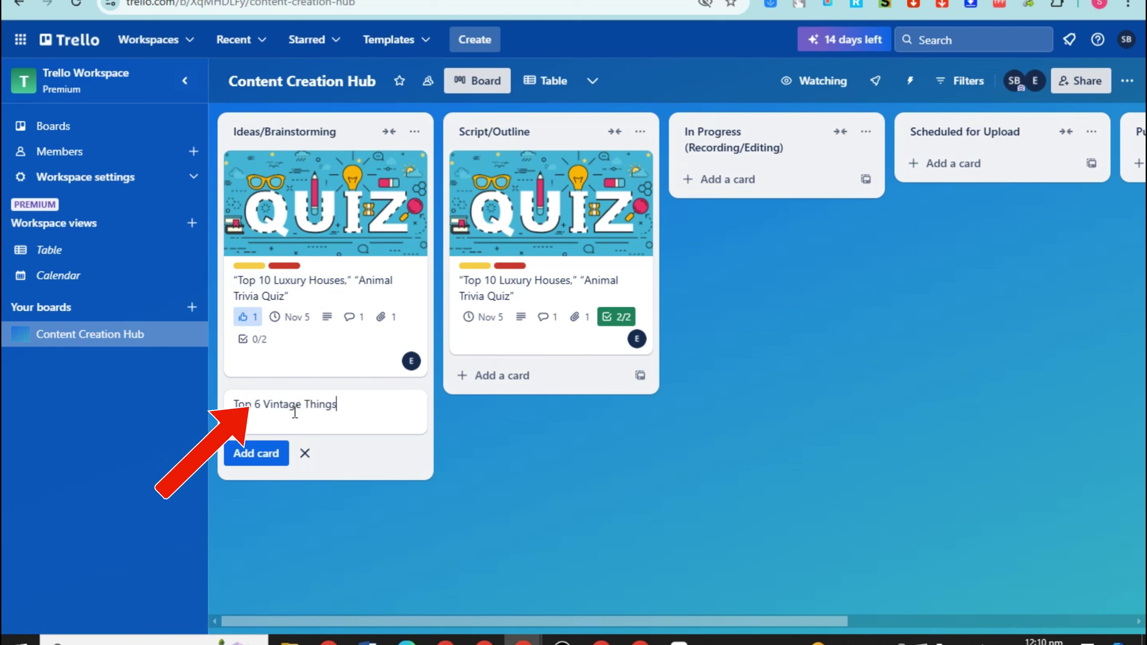
{"action": "left_click", "coordinate": [278, 453]}
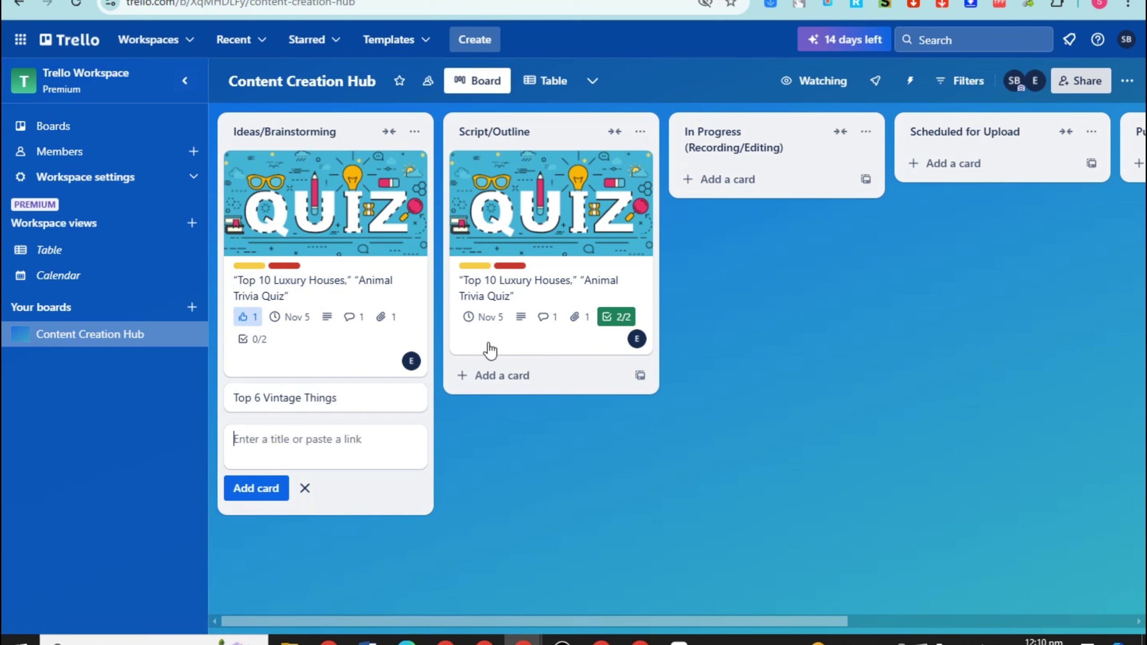
{"action": "left_click", "coordinate": [517, 475]}
Vote on the Top 6 Vintage Things card
{"action": "left_click", "coordinate": [347, 394]}
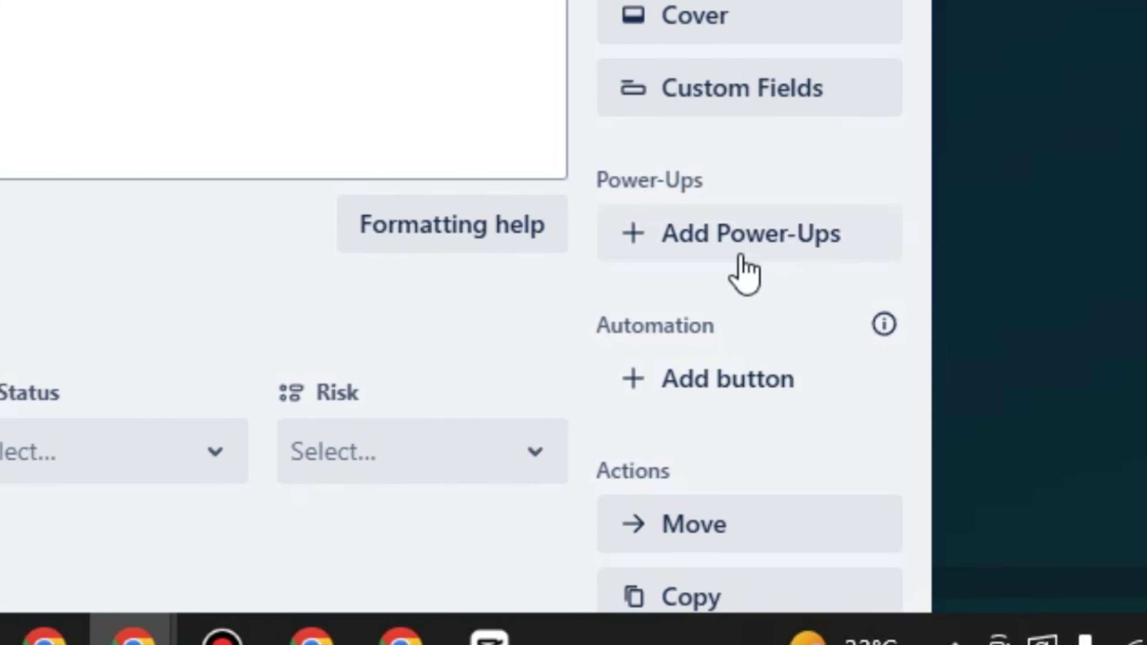
{"action": "scroll", "coordinate": [737, 269], "scroll_direction": "down", "scroll_amount": 3}
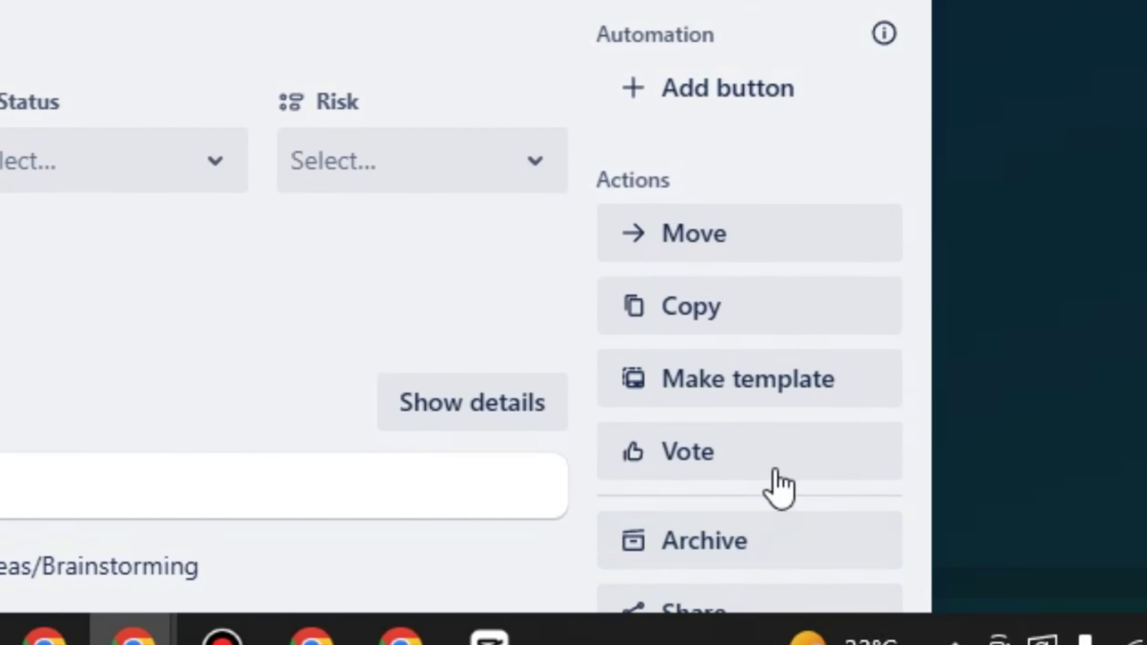
{"action": "left_click", "coordinate": [706, 461]}
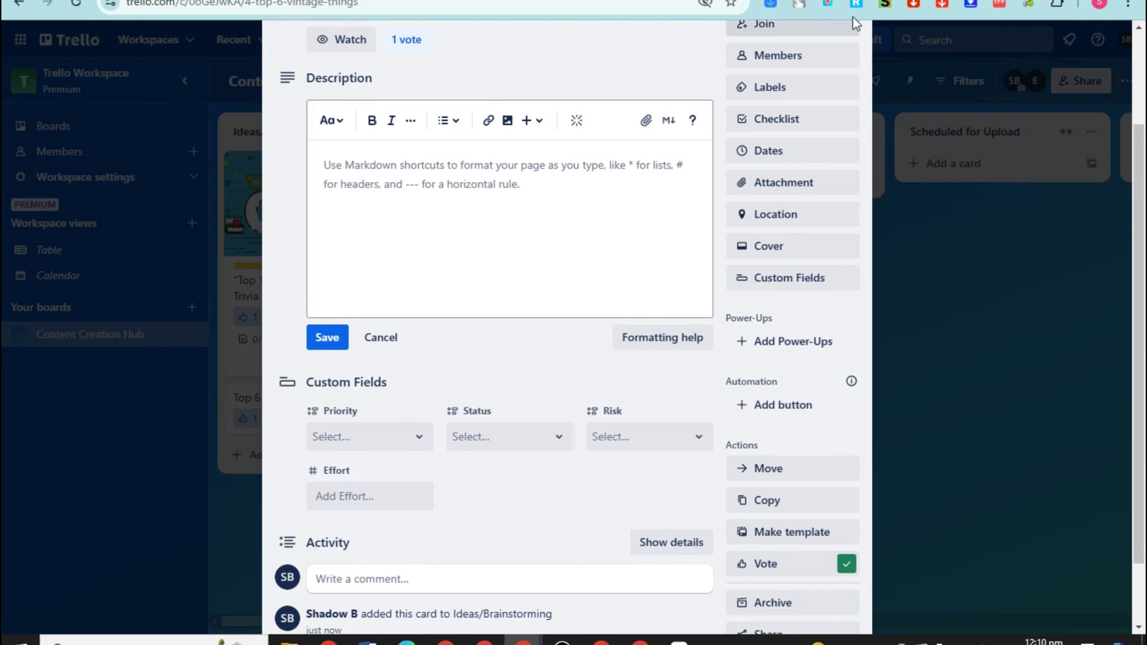
{"action": "scroll", "coordinate": [813, 244], "scroll_direction": "up", "scroll_amount": 3}
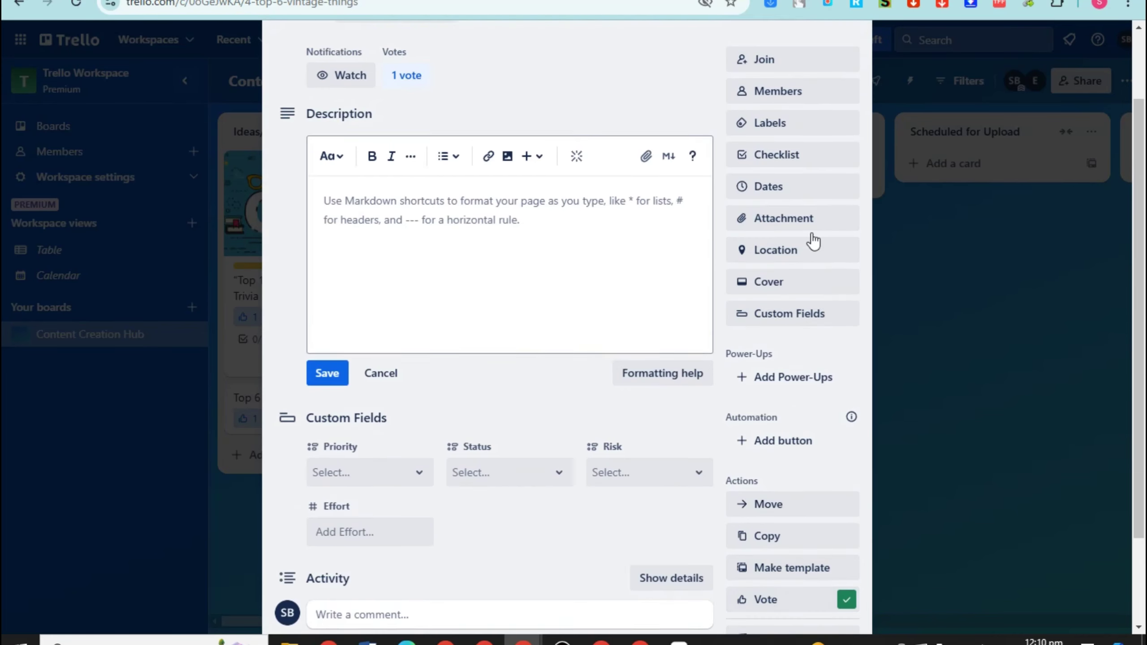
{"action": "left_click", "coordinate": [853, 76]}
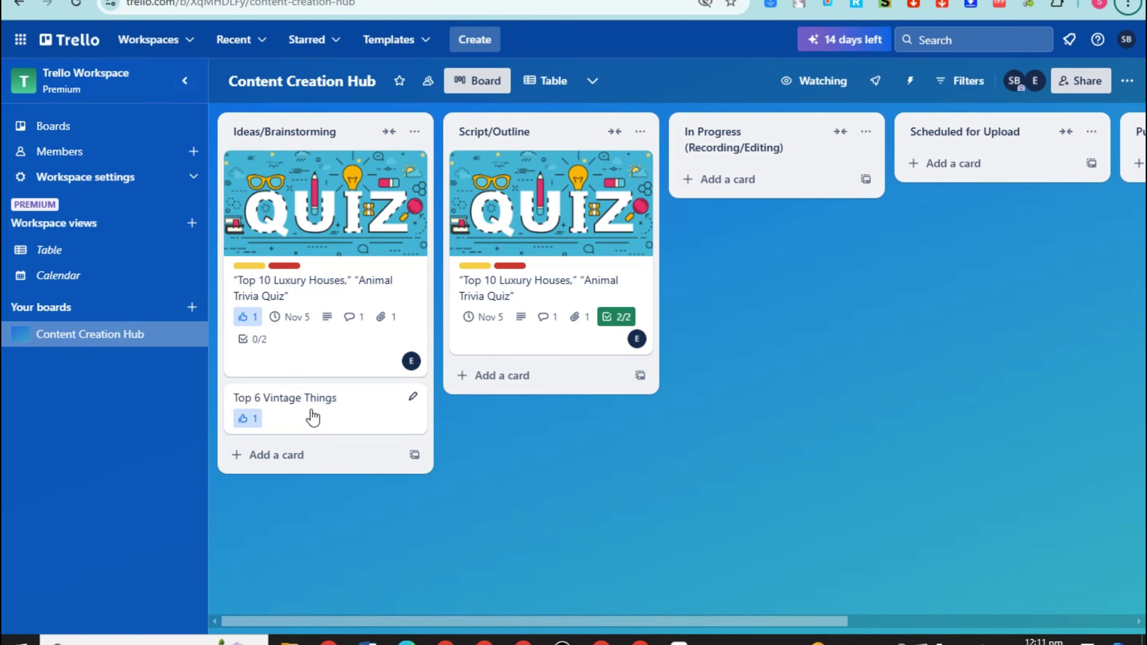
Remove the vote from the Top 6 Vintage Things card, leaving it at zero
{"action": "left_click", "coordinate": [336, 418]}
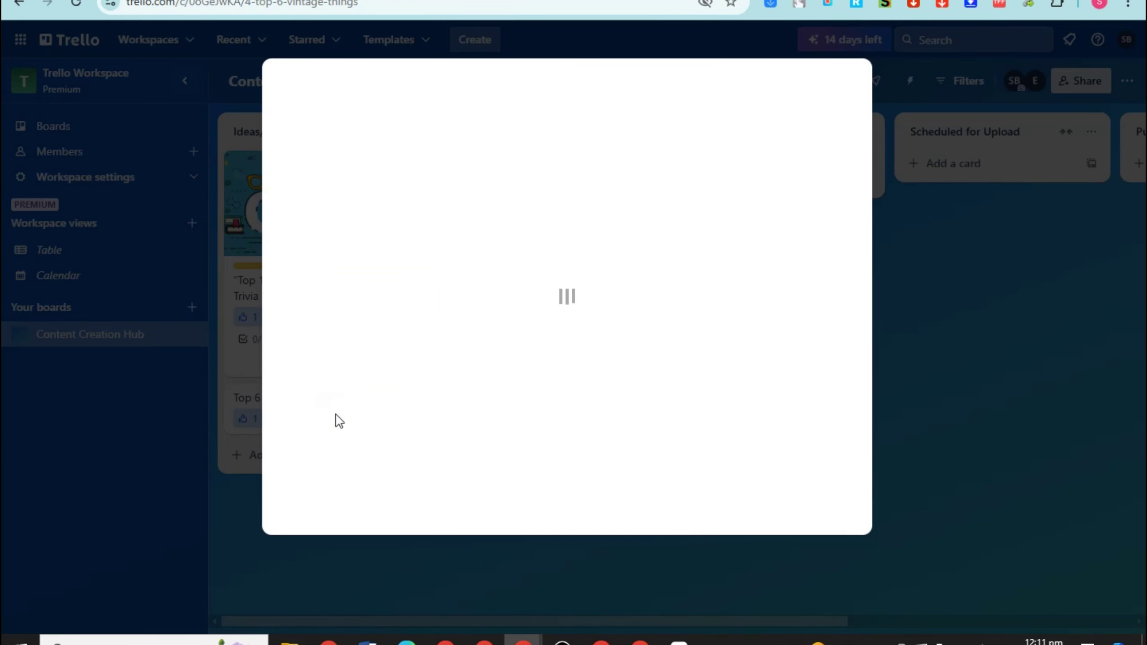
{"action": "scroll", "coordinate": [763, 553], "scroll_direction": "down", "scroll_amount": 3}
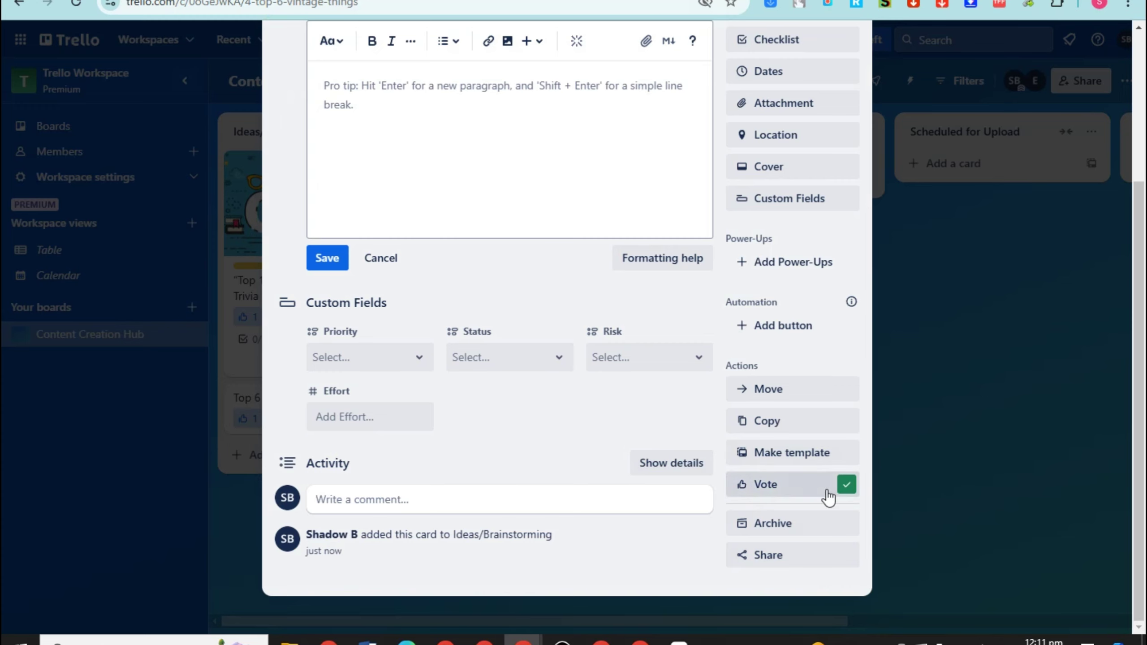
{"action": "left_click", "coordinate": [828, 494]}
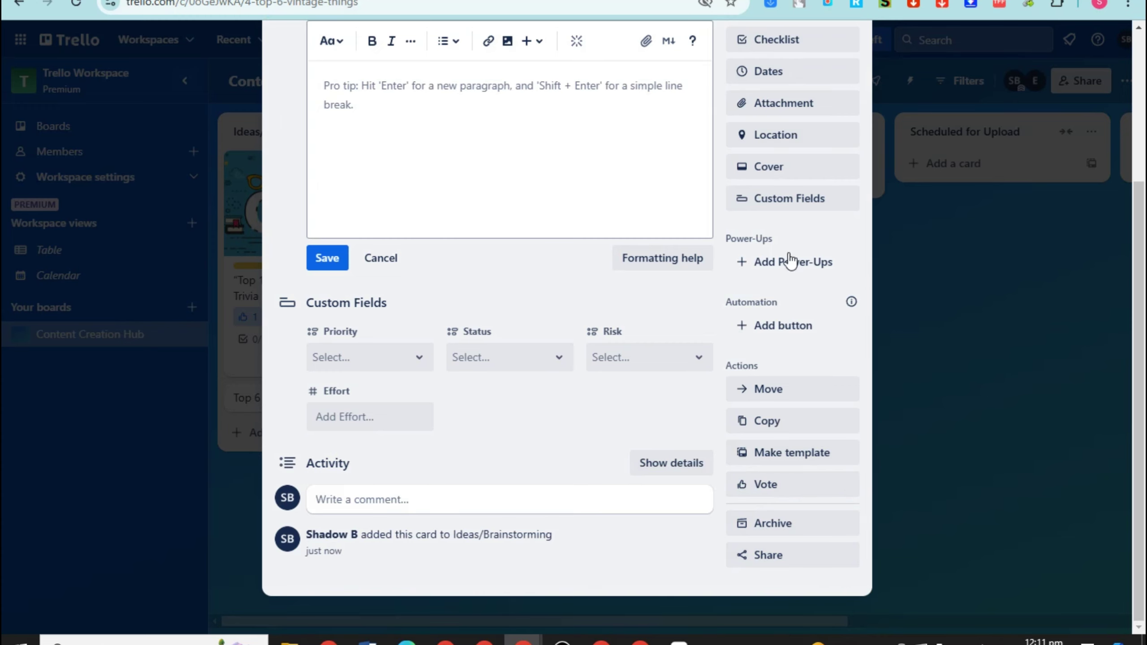
{"action": "scroll", "coordinate": [795, 203], "scroll_direction": "up", "scroll_amount": 5}
{"action": "left_click", "coordinate": [850, 79]}
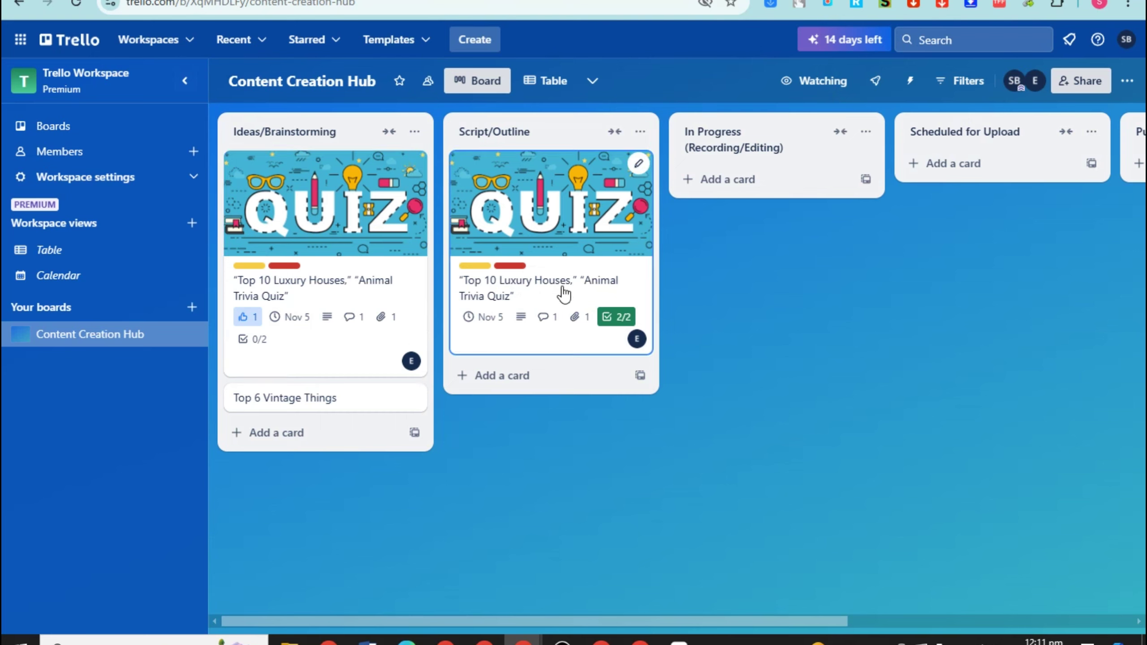
Check the Made by Trello Power-Ups list to confirm Voting is enabled on the board
{"action": "left_click", "coordinate": [340, 262]}
{"action": "scroll", "coordinate": [821, 452], "scroll_direction": "down", "scroll_amount": 6}
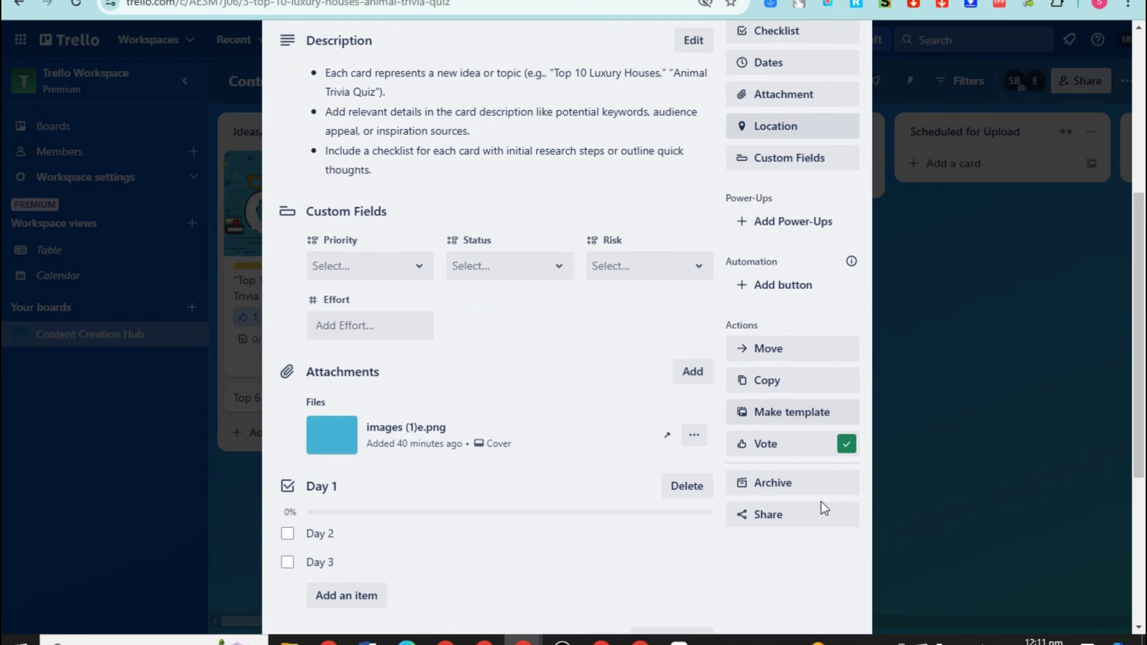
{"action": "scroll", "coordinate": [820, 501], "scroll_direction": "down", "scroll_amount": 1}
{"action": "left_click", "coordinate": [794, 166]}
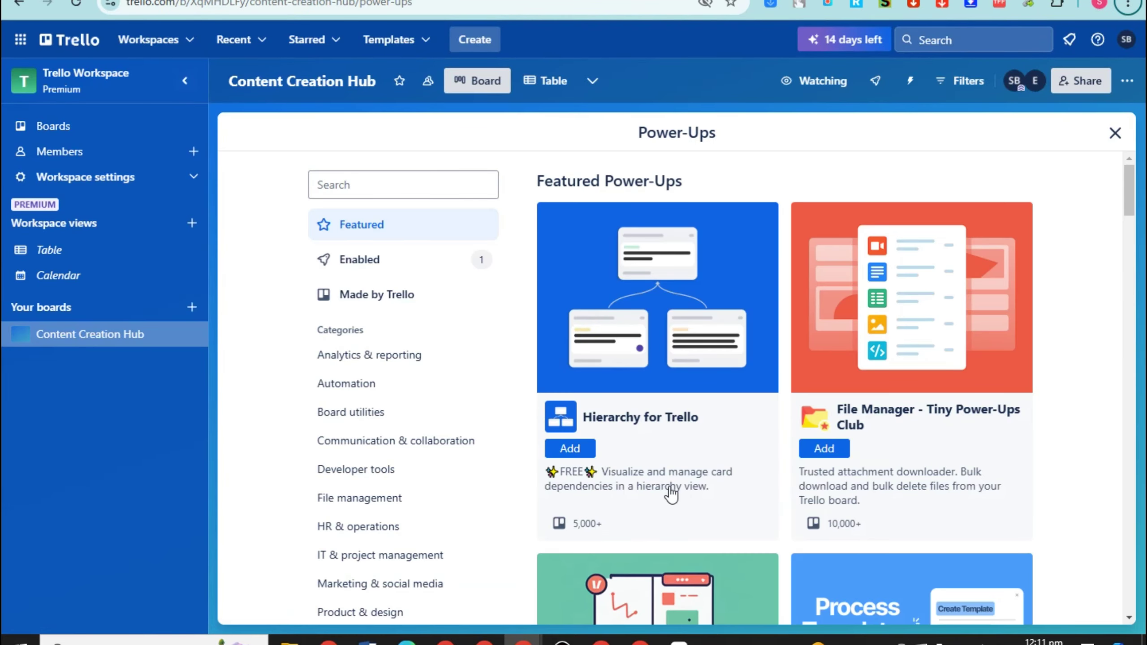
{"action": "scroll", "coordinate": [848, 531], "scroll_direction": "down", "scroll_amount": 5}
{"action": "scroll", "coordinate": [848, 531], "scroll_direction": "down", "scroll_amount": 3}
{"action": "scroll", "coordinate": [849, 533], "scroll_direction": "up", "scroll_amount": 9}
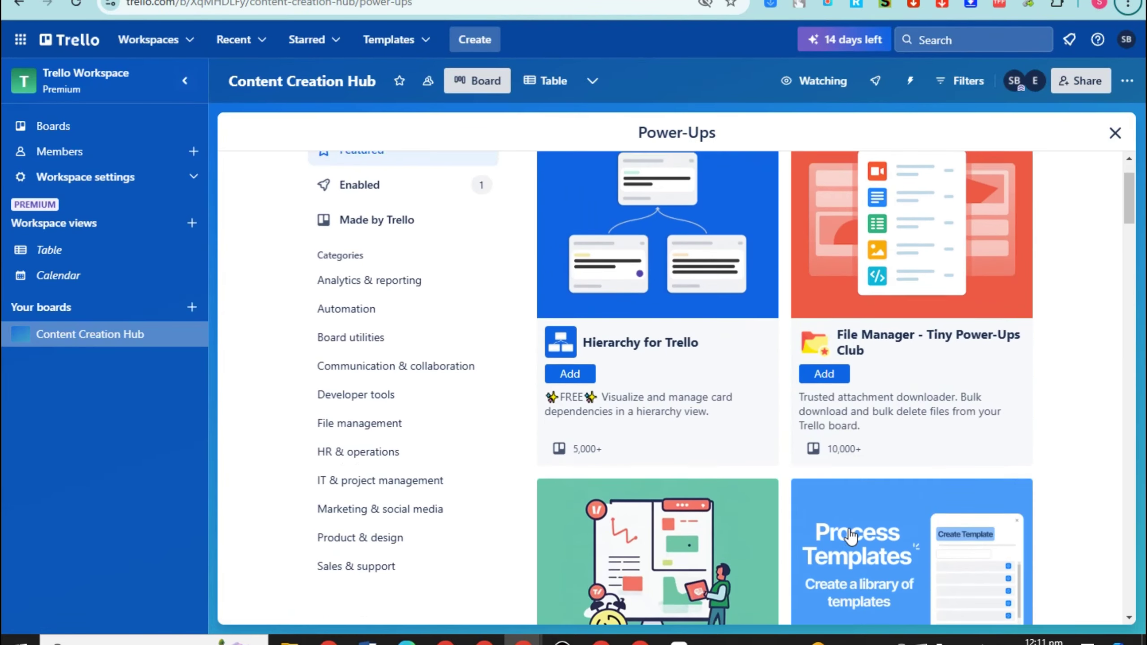
{"action": "scroll", "coordinate": [850, 536], "scroll_direction": "down", "scroll_amount": 20}
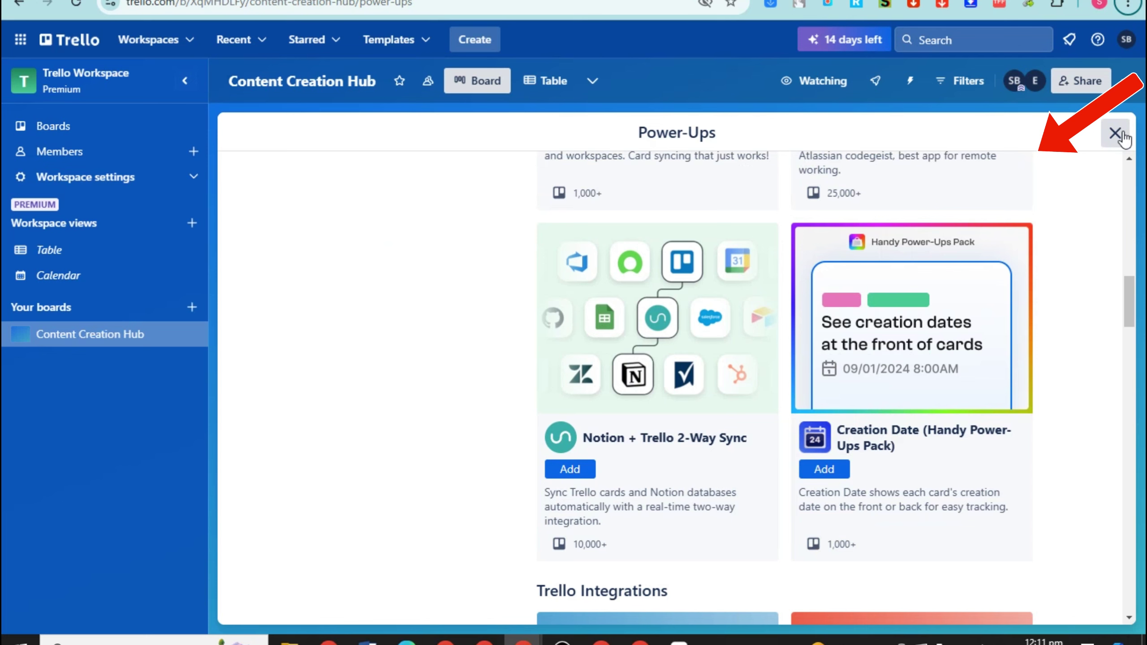
{"action": "scroll", "coordinate": [755, 359], "scroll_direction": "down", "scroll_amount": 6}
{"action": "scroll", "coordinate": [441, 362], "scroll_direction": "up", "scroll_amount": 10}
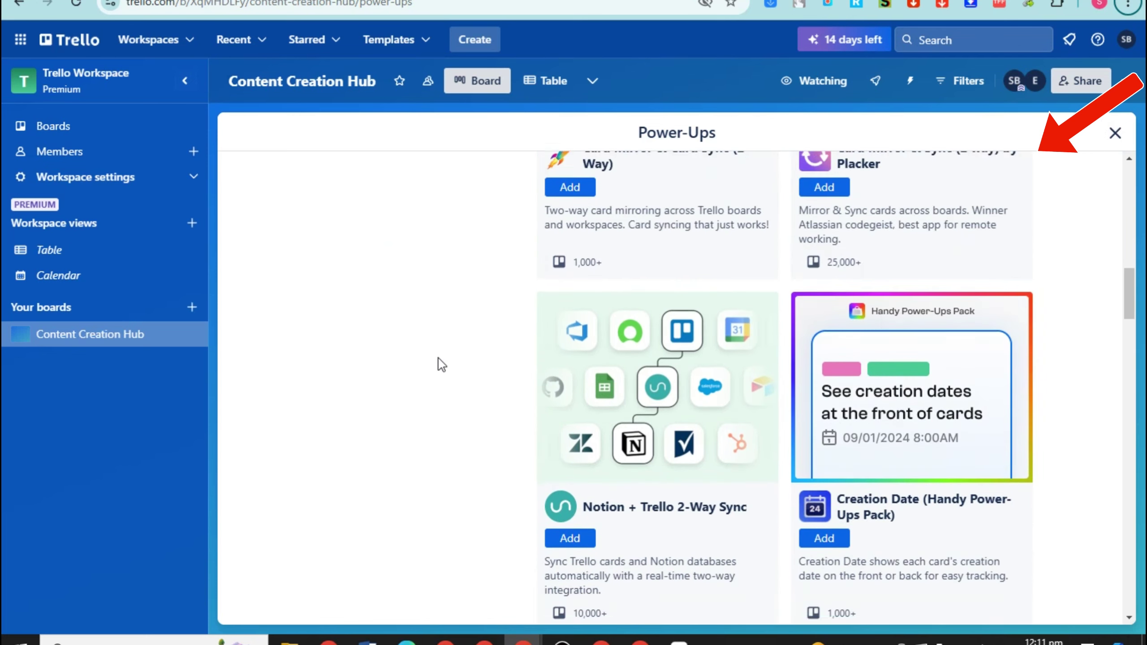
{"action": "scroll", "coordinate": [440, 364], "scroll_direction": "up", "scroll_amount": 10}
{"action": "left_click", "coordinate": [353, 294]}
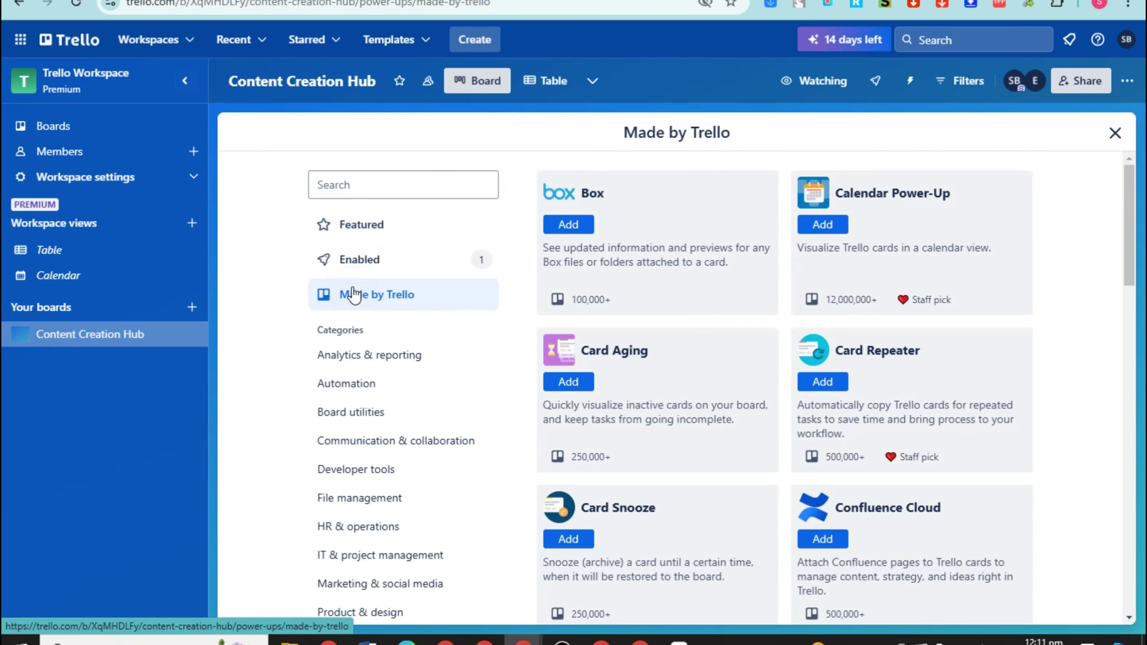
{"action": "scroll", "coordinate": [916, 461], "scroll_direction": "down", "scroll_amount": 20}
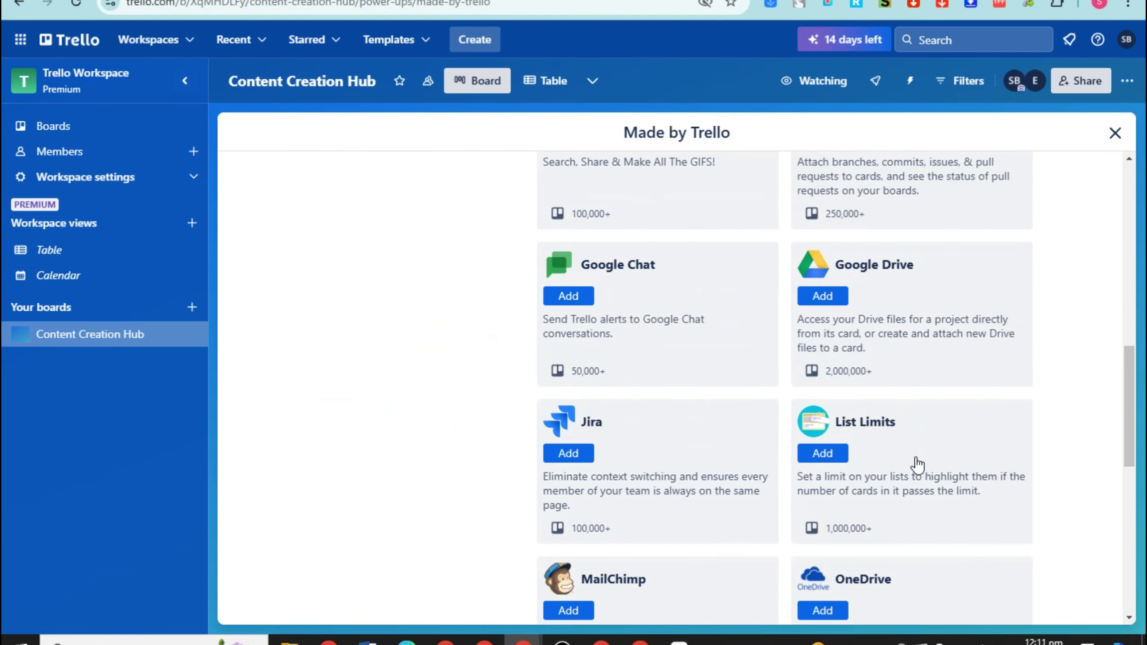
{"action": "scroll", "coordinate": [916, 461], "scroll_direction": "down", "scroll_amount": 3}
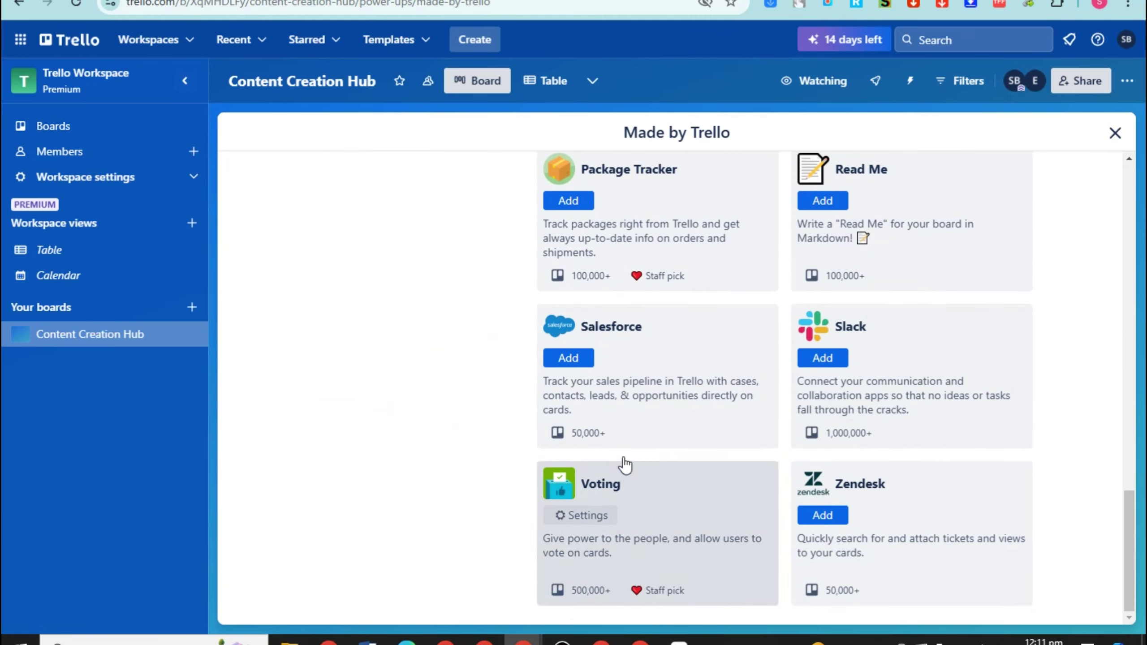
{"action": "left_click", "coordinate": [1112, 142]}
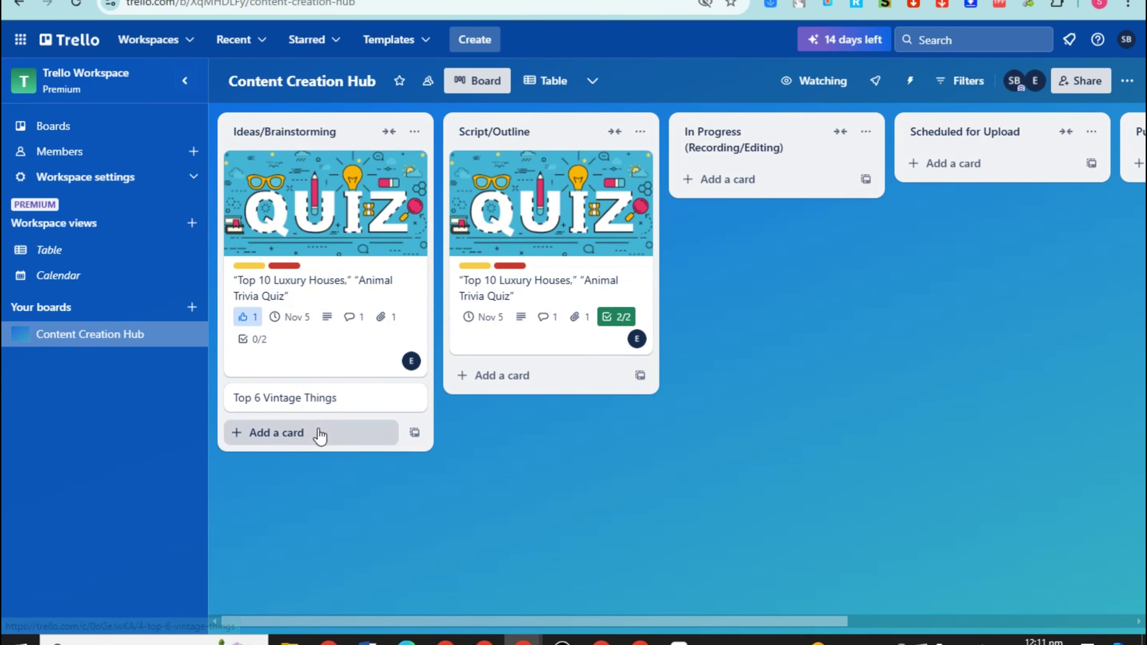
Cast one vote on the Top 6 Vintage Things card
{"action": "left_click", "coordinate": [301, 399]}
{"action": "scroll", "coordinate": [829, 500], "scroll_direction": "down", "scroll_amount": 8}
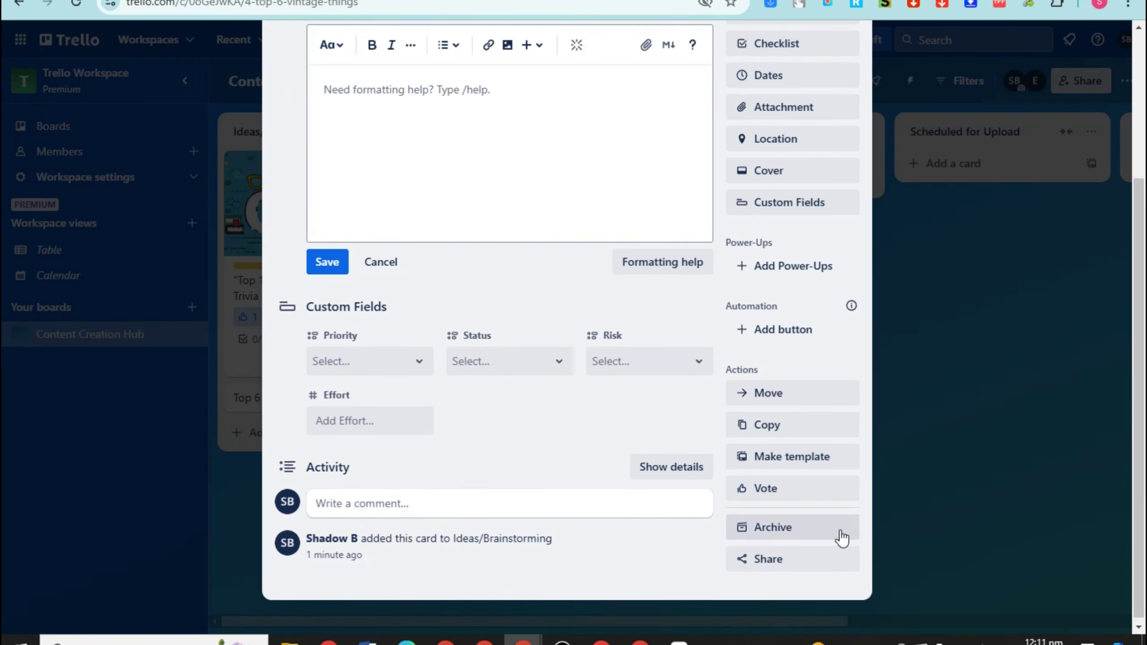
{"action": "left_click", "coordinate": [796, 492]}
{"action": "scroll", "coordinate": [853, 79], "scroll_direction": "up", "scroll_amount": 8}
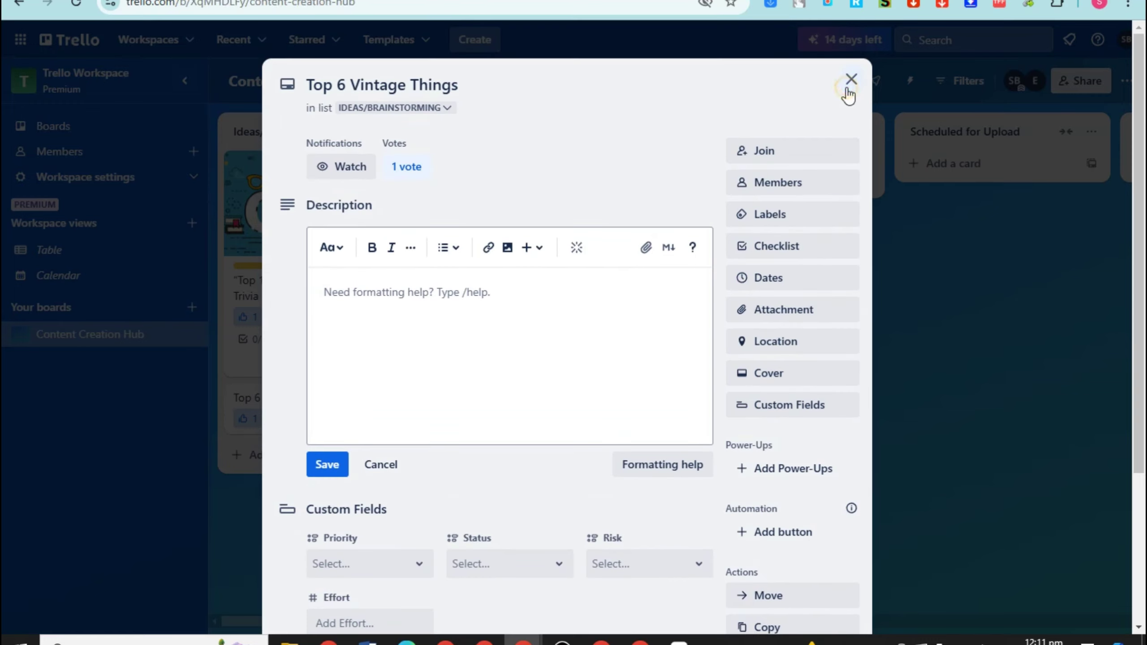
{"action": "left_click", "coordinate": [851, 80]}
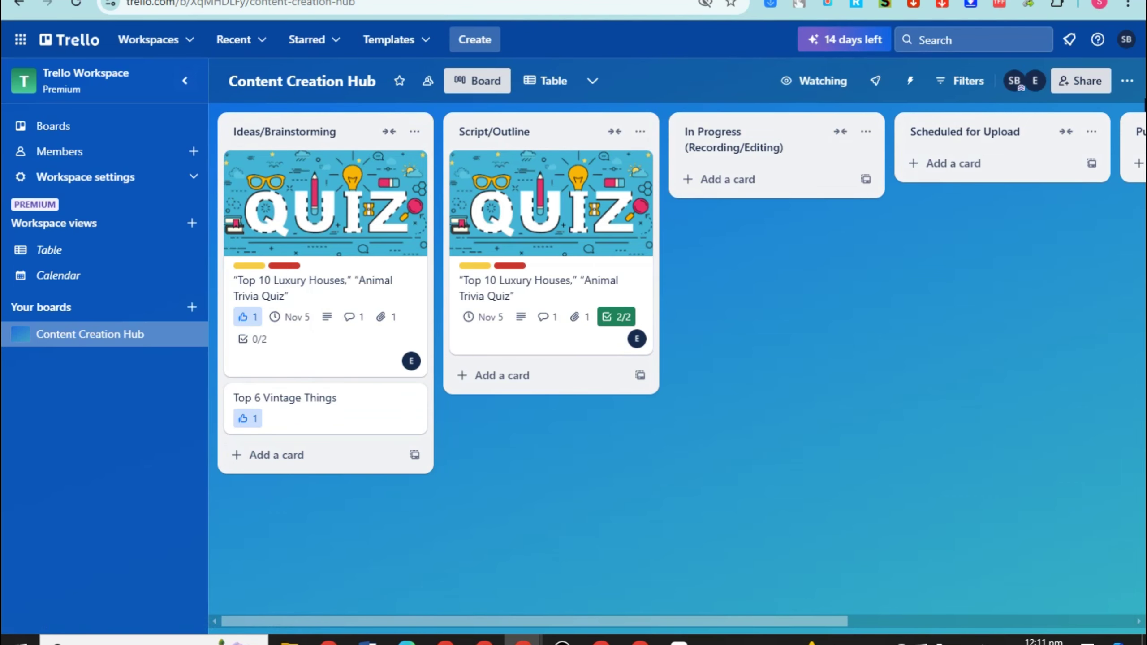
{"action": "left_click", "coordinate": [1127, 80]}
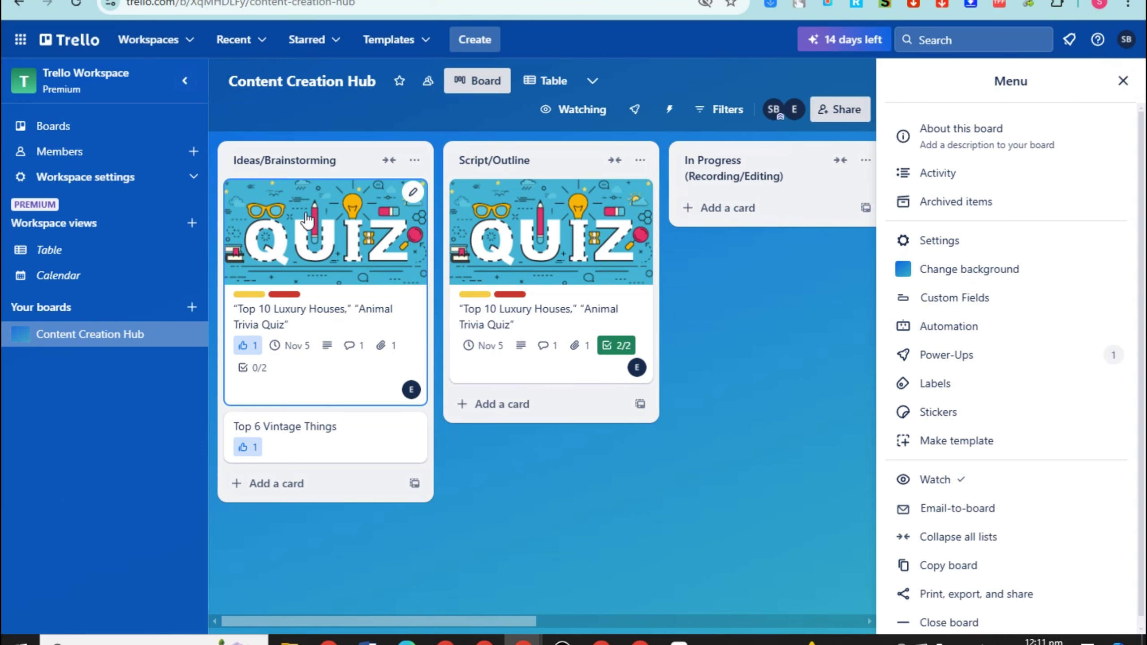
Show the board's Automation Suggestions page with the side menu closed
{"action": "scroll", "coordinate": [1029, 496], "scroll_direction": "down", "scroll_amount": 1}
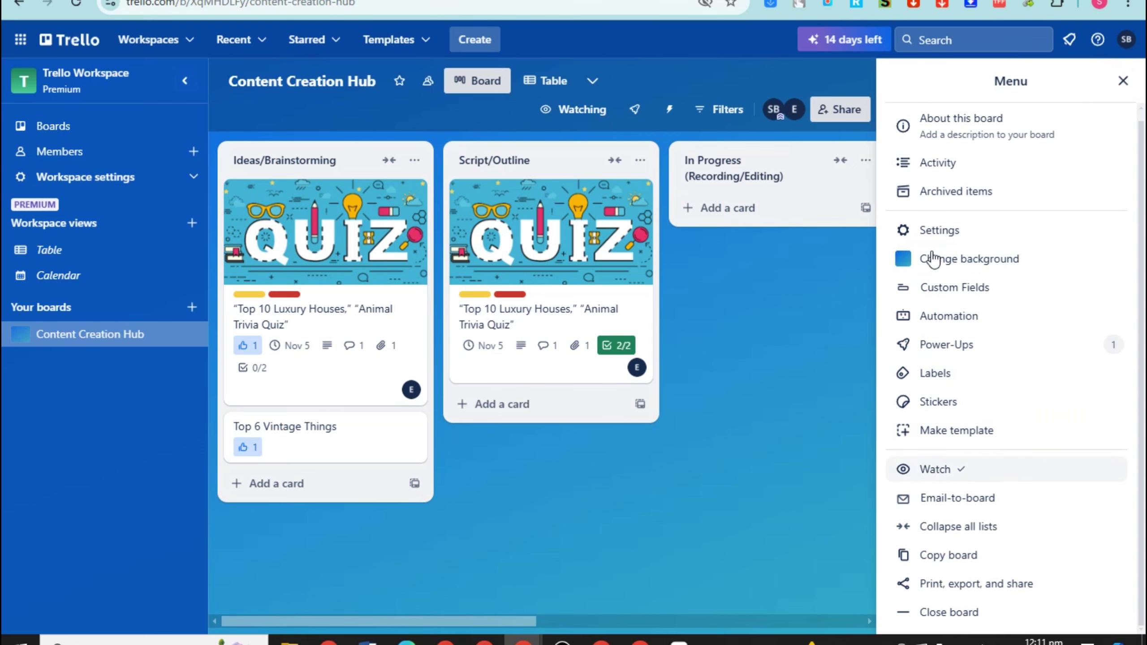
{"action": "left_click", "coordinate": [949, 319]}
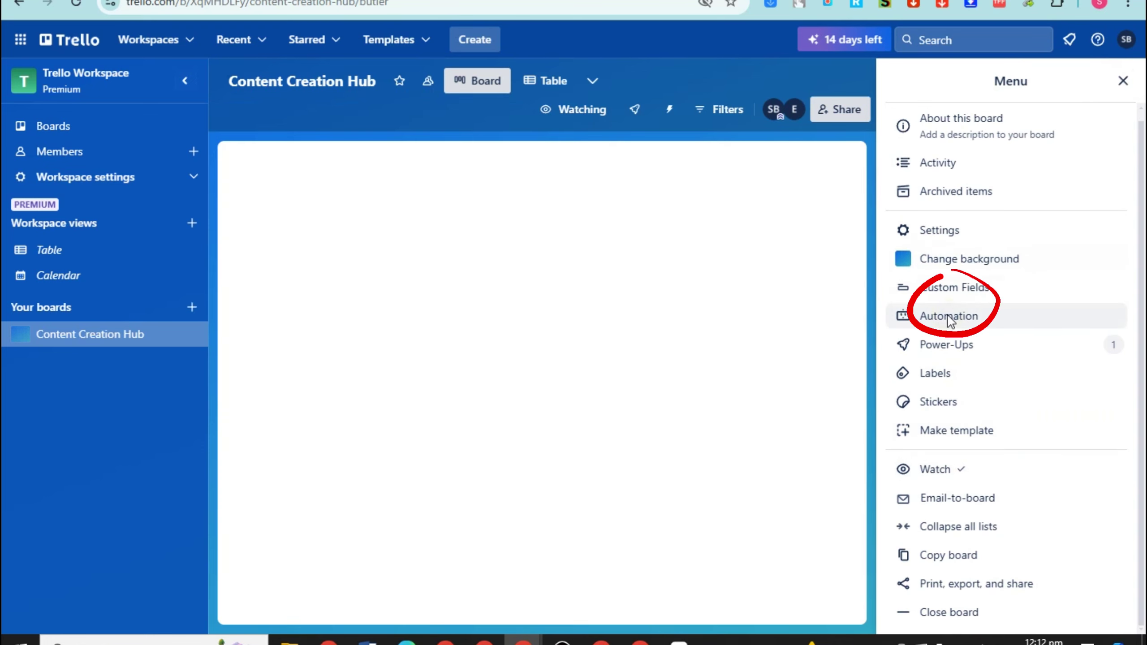
{"action": "left_click", "coordinate": [1123, 82]}
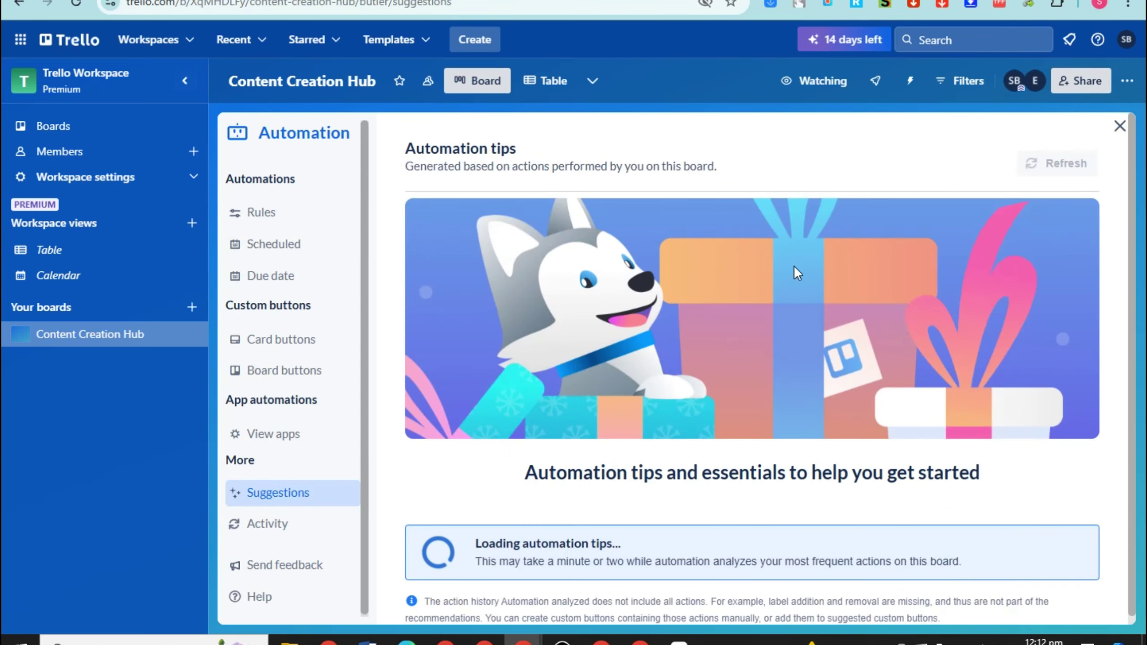
{"action": "scroll", "coordinate": [405, 461], "scroll_direction": "down", "scroll_amount": 1}
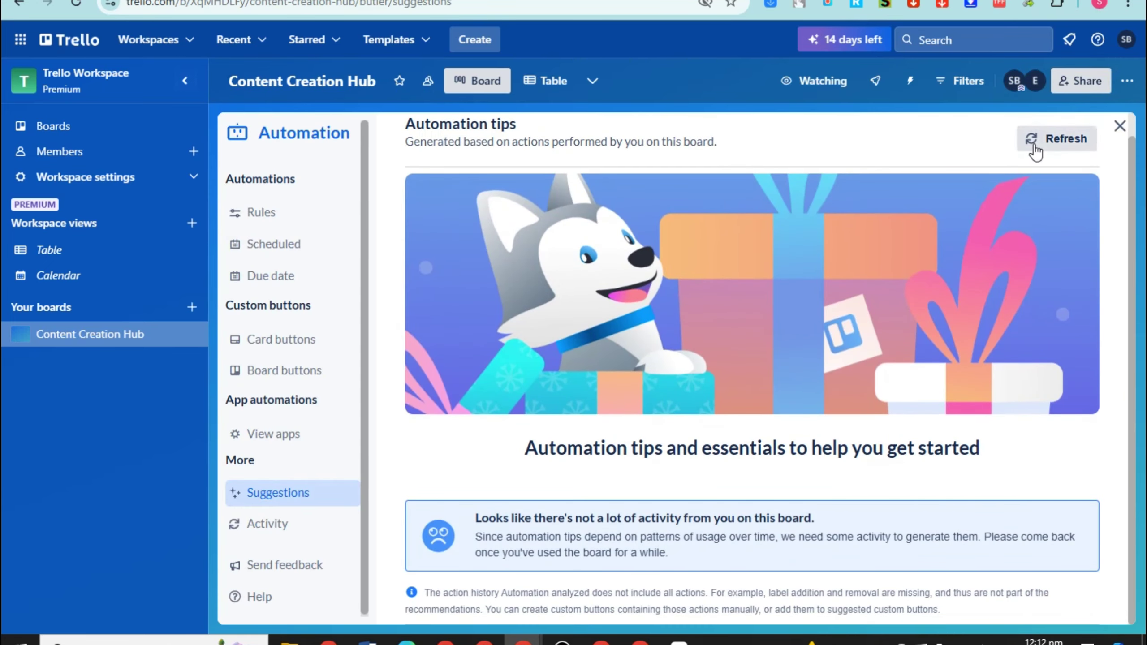
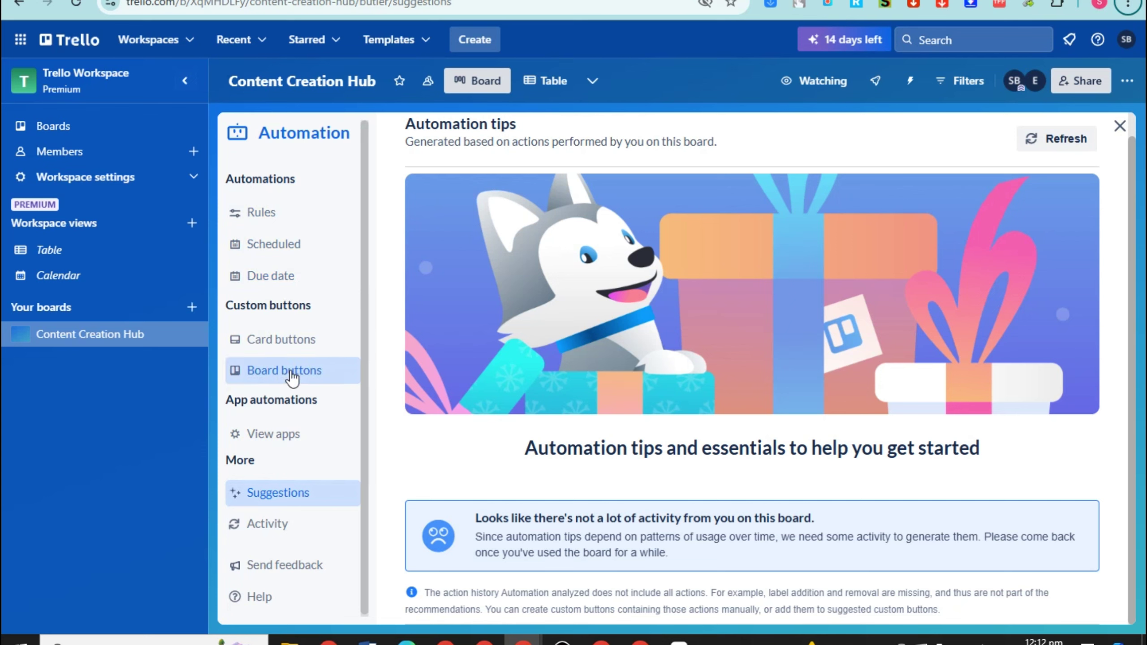
Open the automation Rules page for Content Creation Hub, showing example rules
{"action": "scroll", "coordinate": [307, 414], "scroll_direction": "down", "scroll_amount": 1}
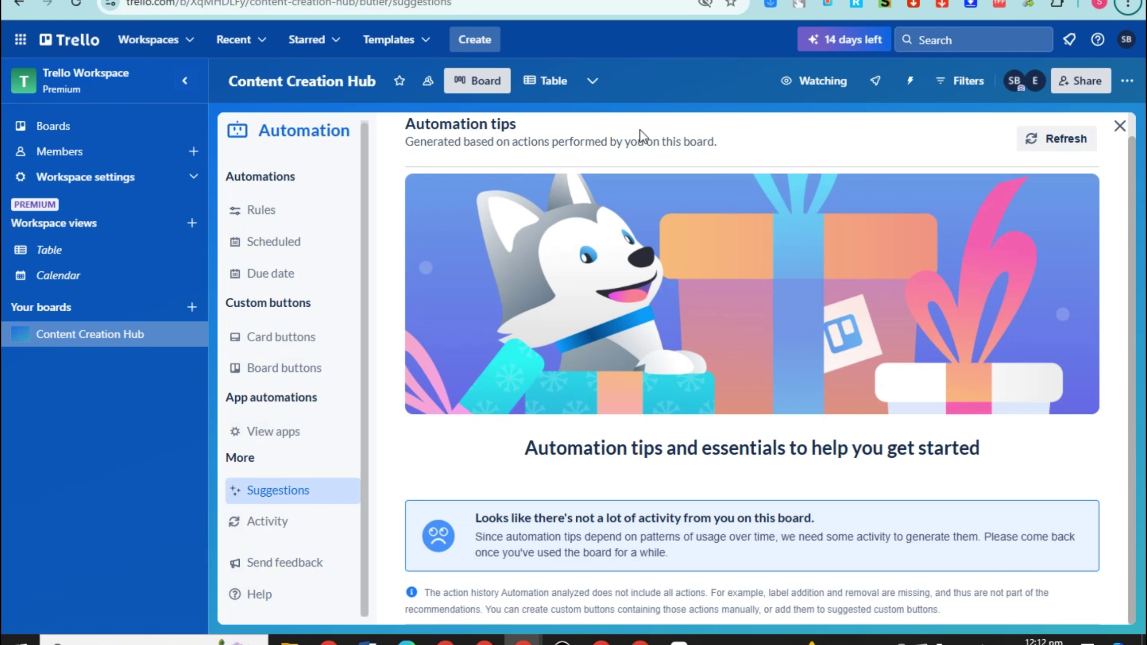
{"action": "left_click", "coordinate": [280, 209]}
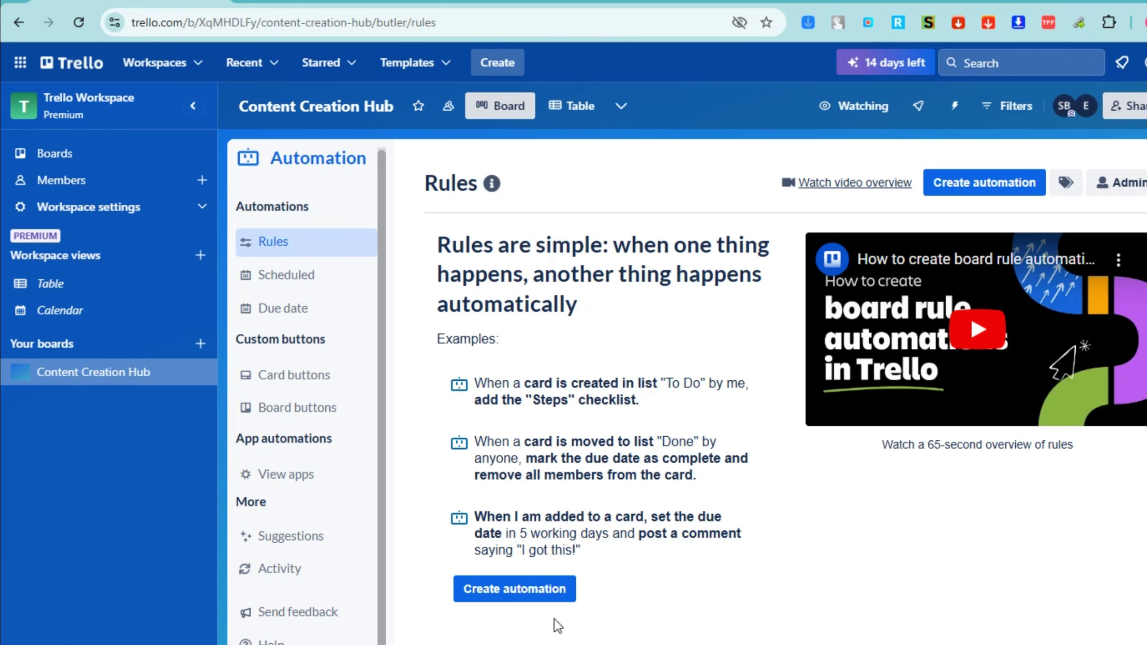
Start a new rule and explore the card trigger options, keeping them limited to me
{"action": "left_click", "coordinate": [493, 596]}
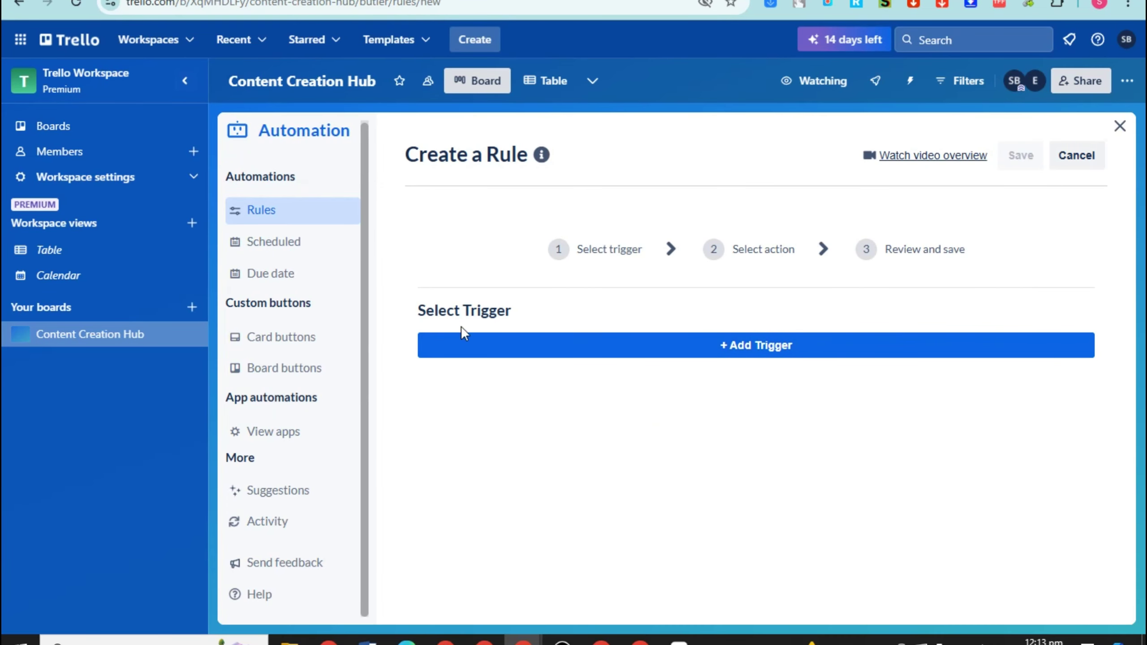
{"action": "left_click", "coordinate": [768, 346]}
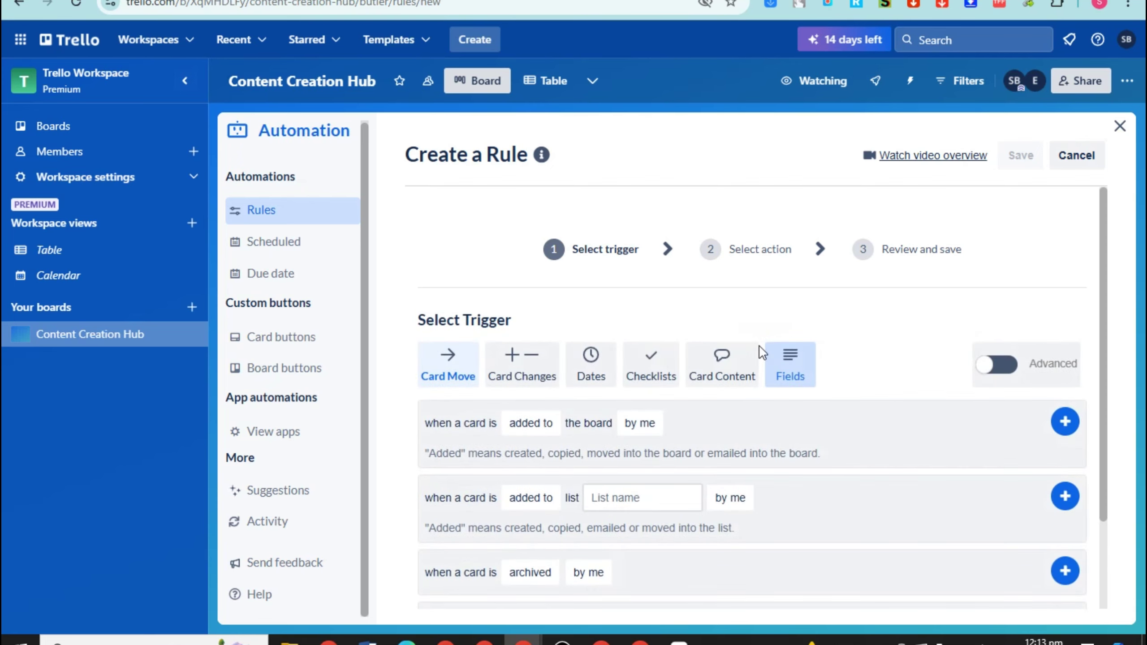
{"action": "scroll", "coordinate": [556, 374], "scroll_direction": "down", "scroll_amount": 2}
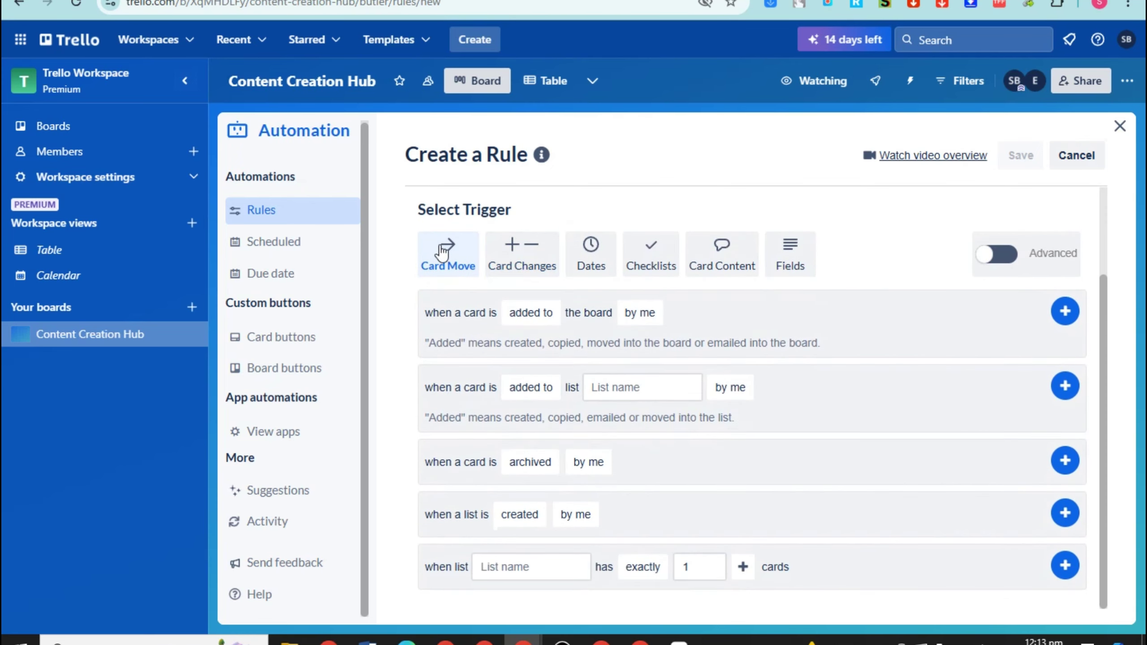
{"action": "left_click", "coordinate": [634, 312]}
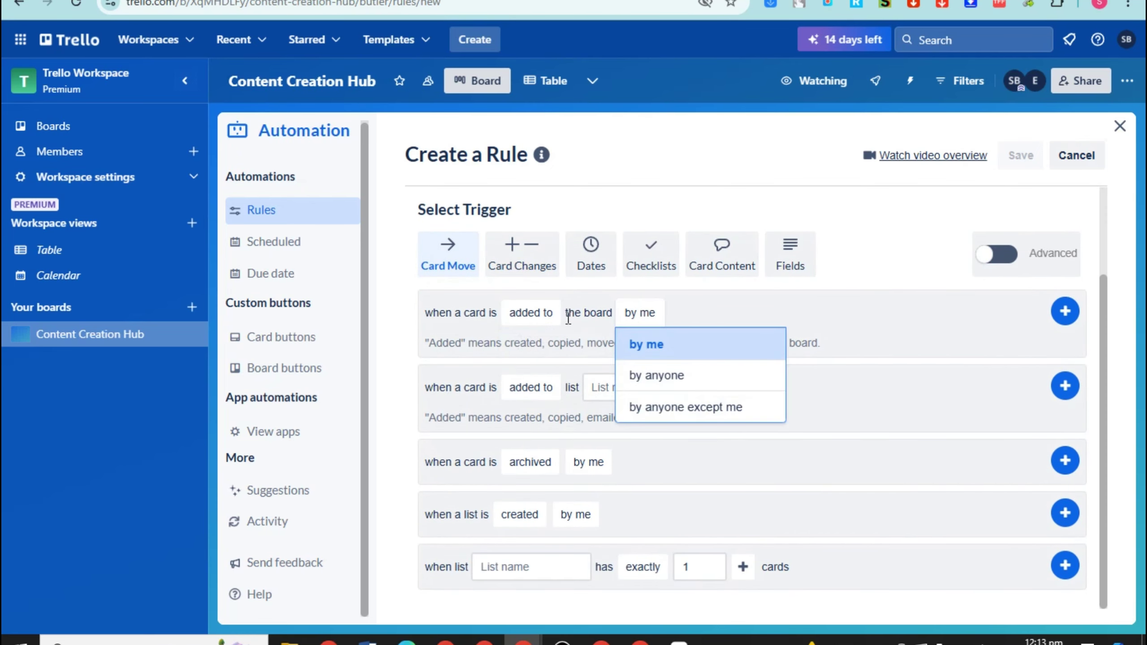
{"action": "left_click", "coordinate": [449, 318]}
{"action": "left_click", "coordinate": [526, 319]}
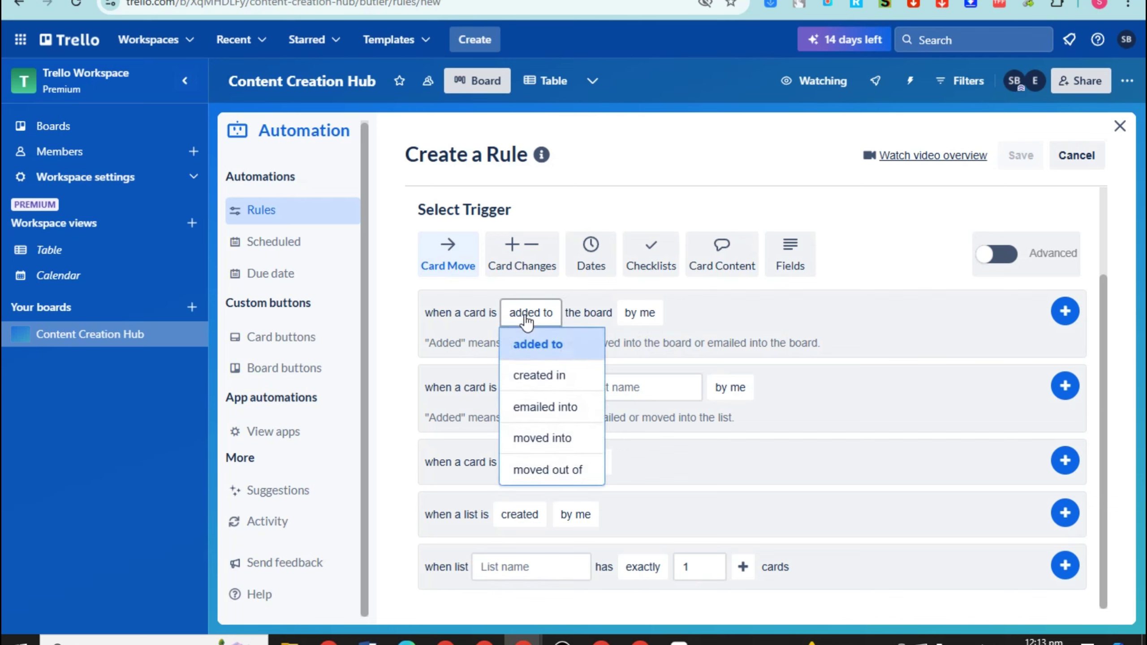
{"action": "left_click", "coordinate": [533, 377]}
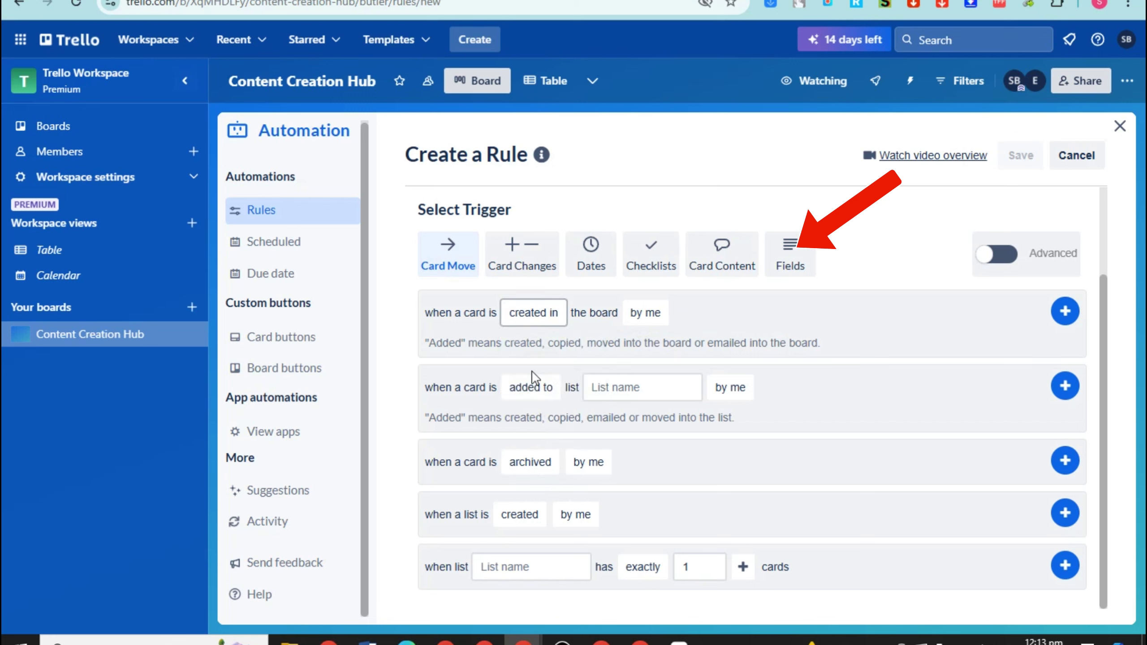
{"action": "left_click", "coordinate": [645, 314]}
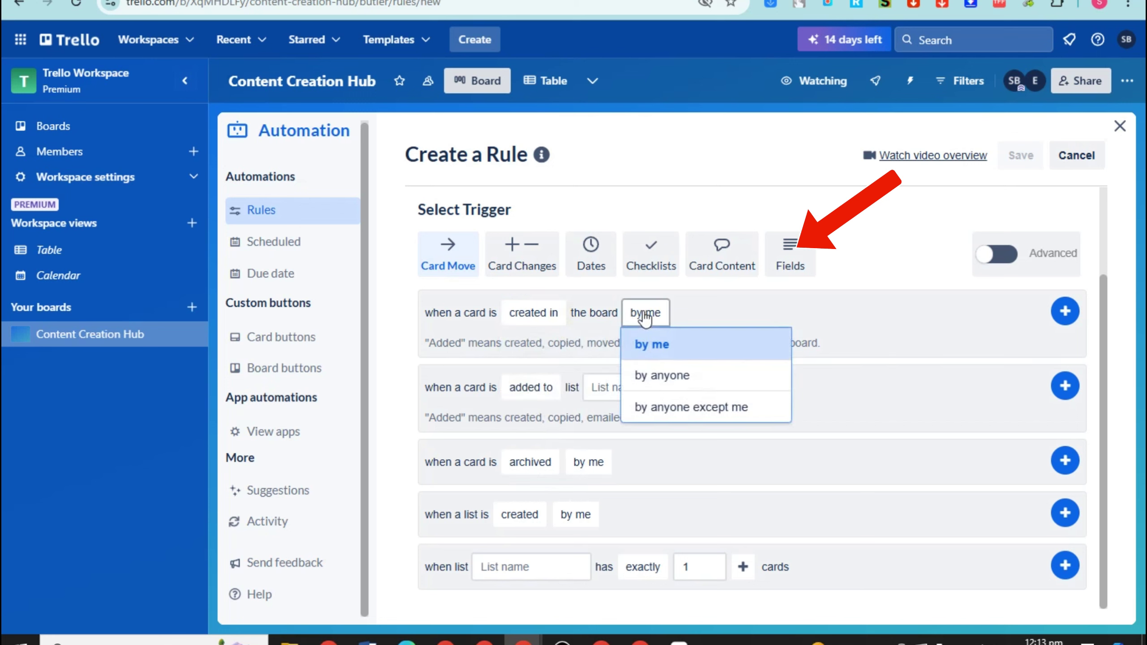
{"action": "left_click", "coordinate": [660, 347]}
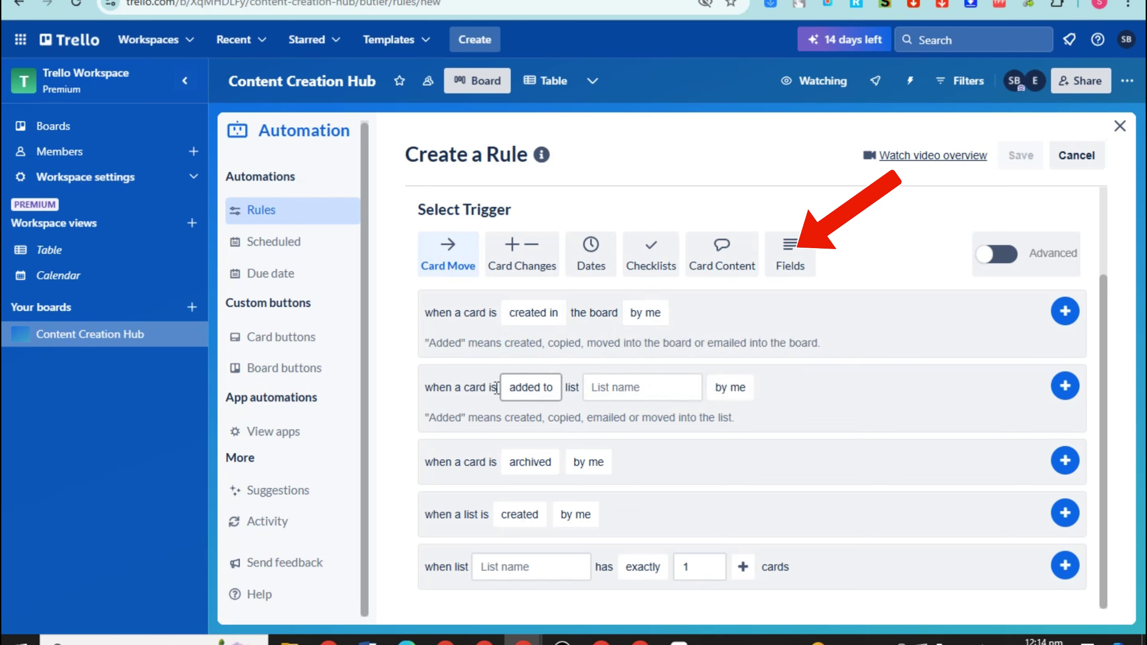
Use the trigger 'card added to Ideas/Brainstorming by me' for the rule
{"action": "left_click", "coordinate": [529, 388]}
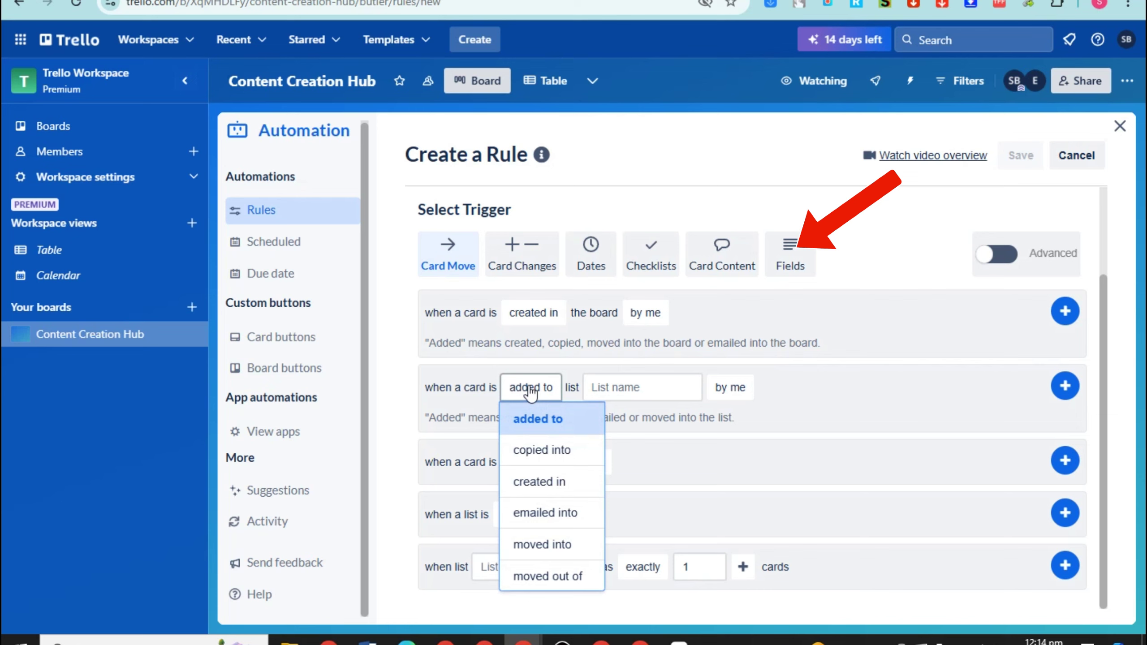
{"action": "left_click", "coordinate": [605, 386]}
{"action": "left_click", "coordinate": [606, 387]}
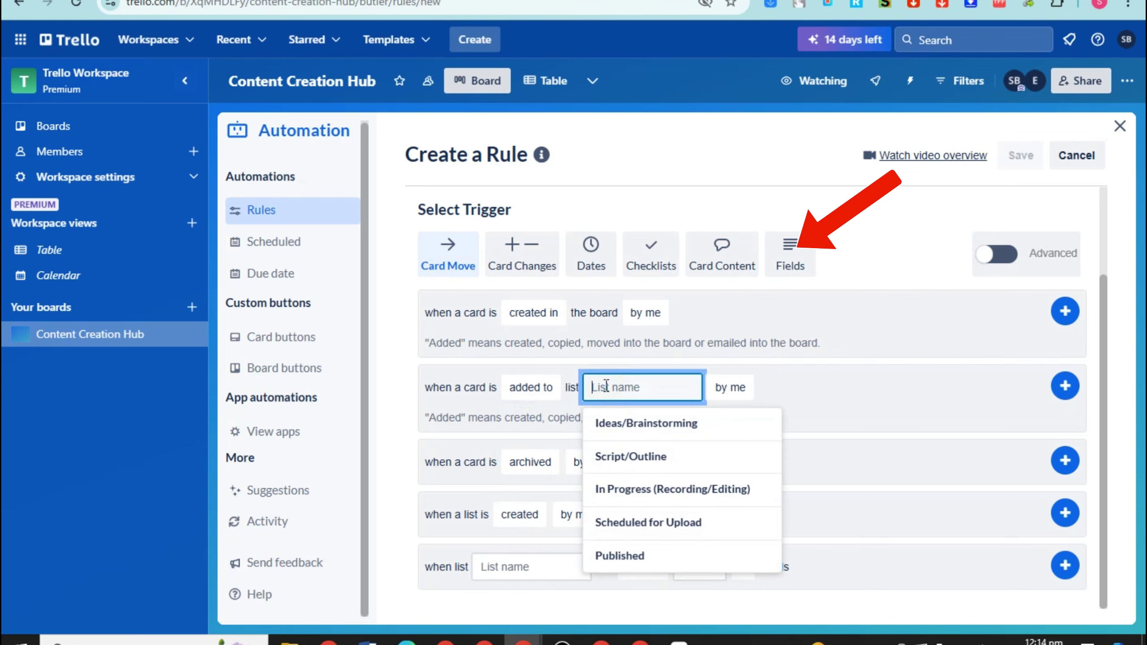
{"action": "left_click", "coordinate": [637, 422]}
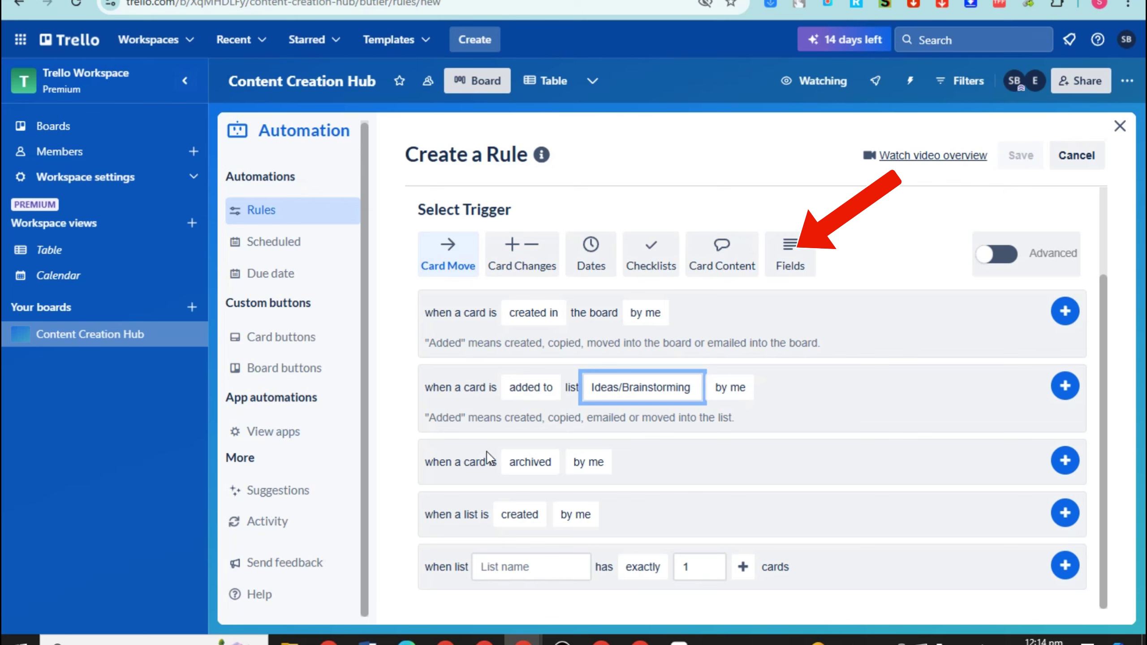
{"action": "left_click", "coordinate": [530, 462]}
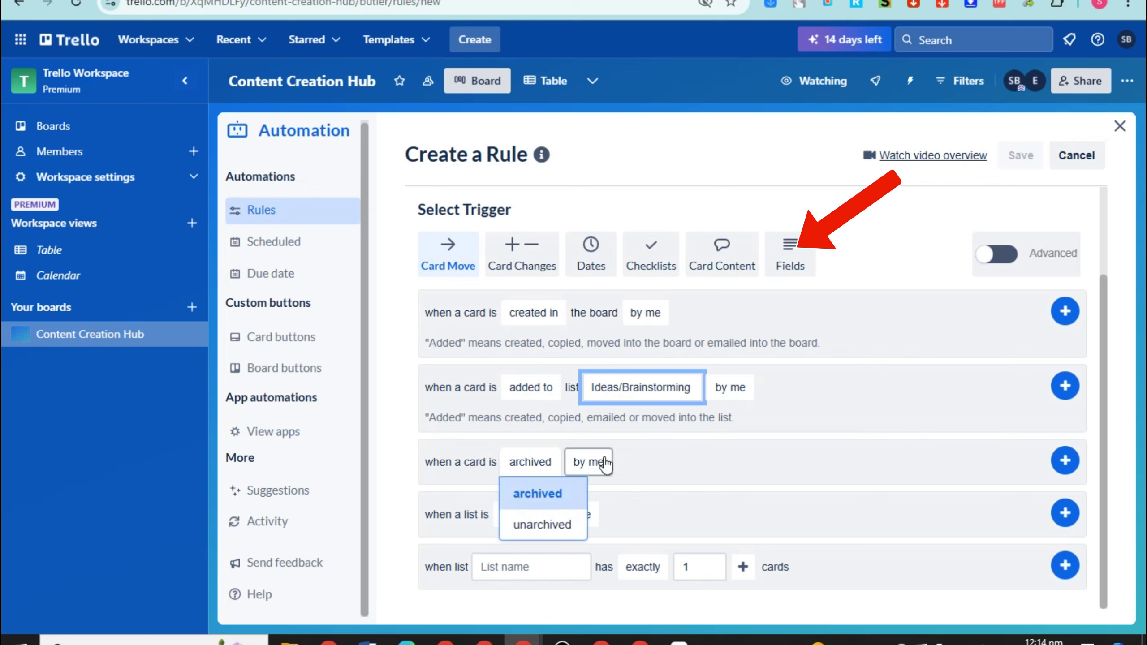
{"action": "left_click", "coordinate": [589, 461]}
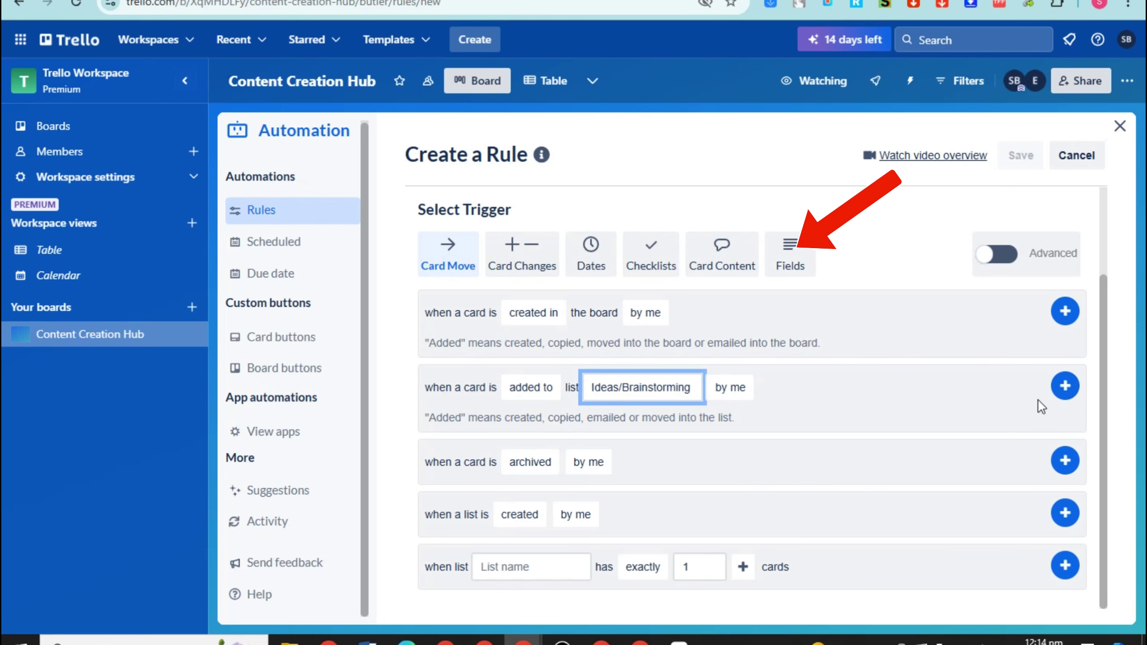
{"action": "left_click", "coordinate": [1065, 385]}
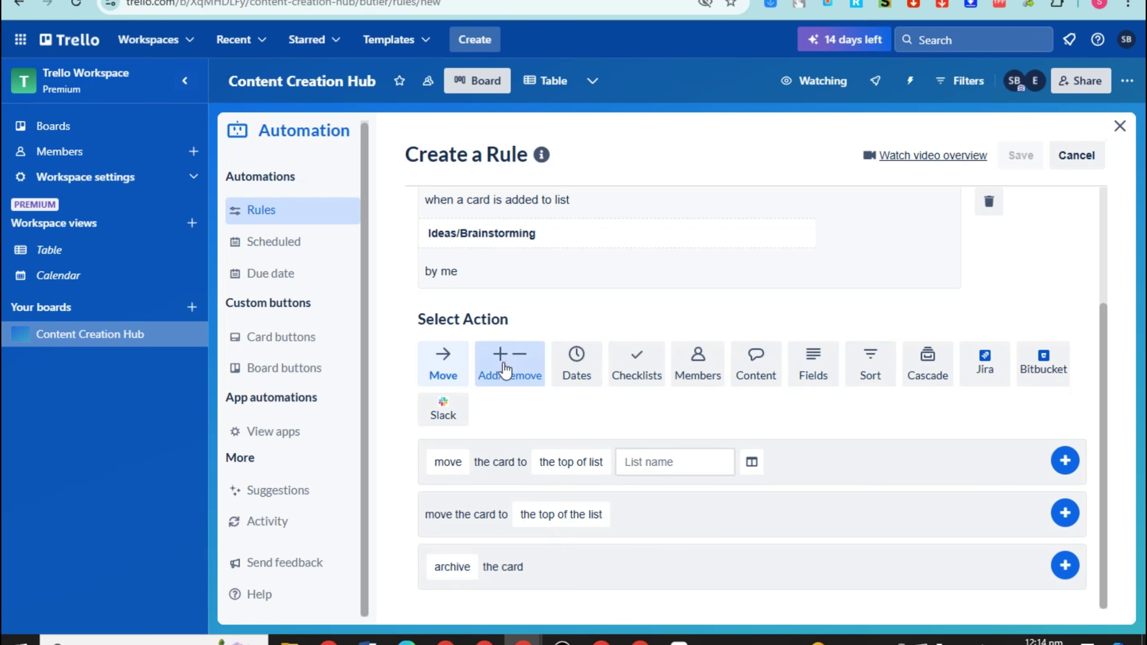
Set up a create-card action titled 'New' in the Script/Outline list
{"action": "left_click", "coordinate": [506, 370]}
{"action": "scroll", "coordinate": [738, 461], "scroll_direction": "down", "scroll_amount": 3}
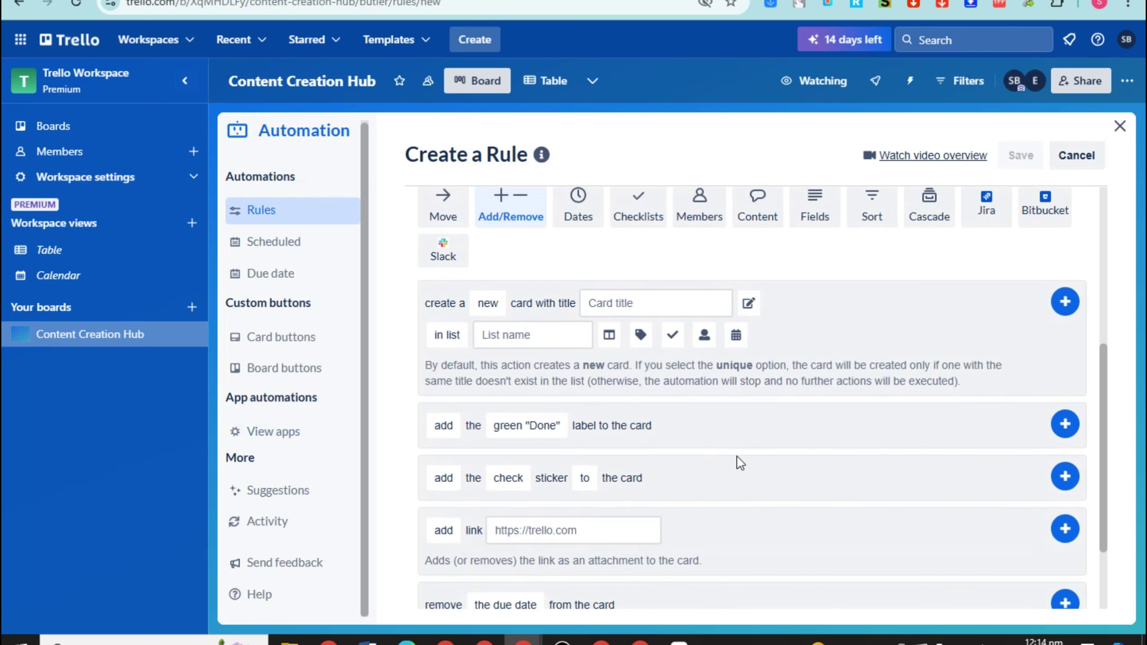
{"action": "left_click", "coordinate": [642, 304]}
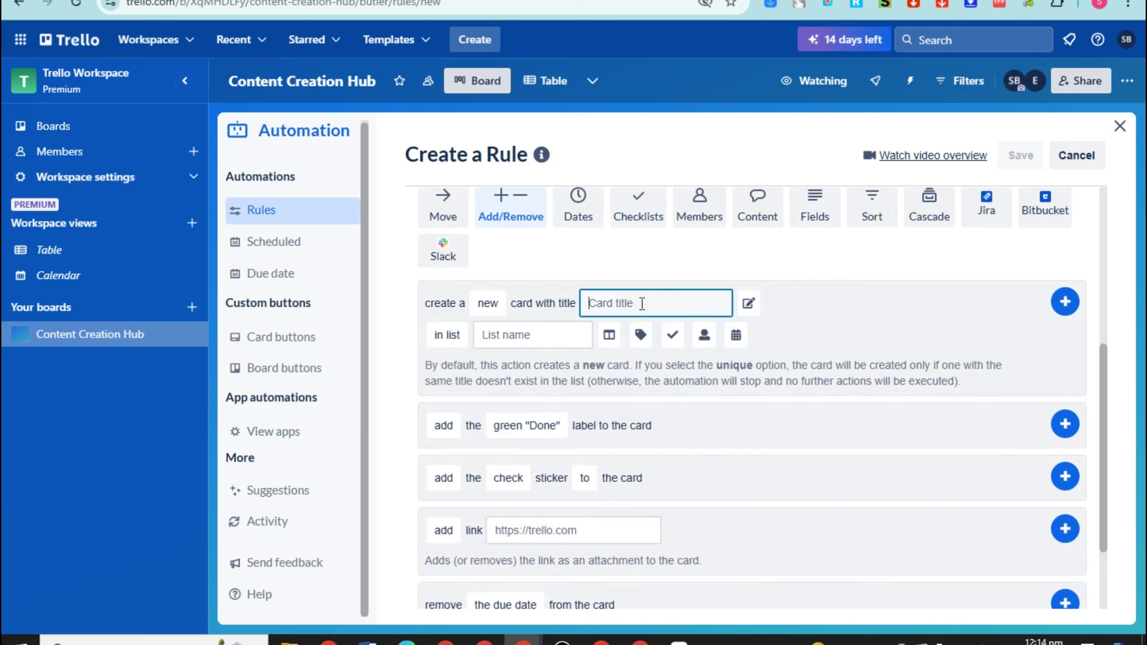
{"action": "type", "text": "New"}
{"action": "left_click", "coordinate": [538, 338]}
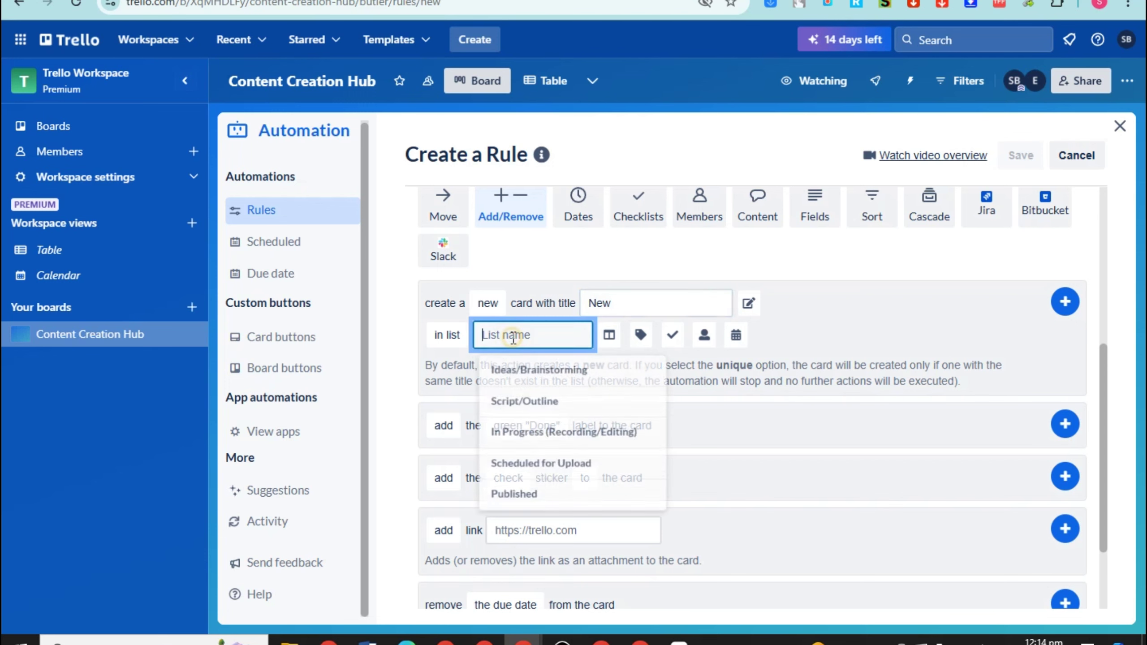
{"action": "left_click", "coordinate": [519, 405]}
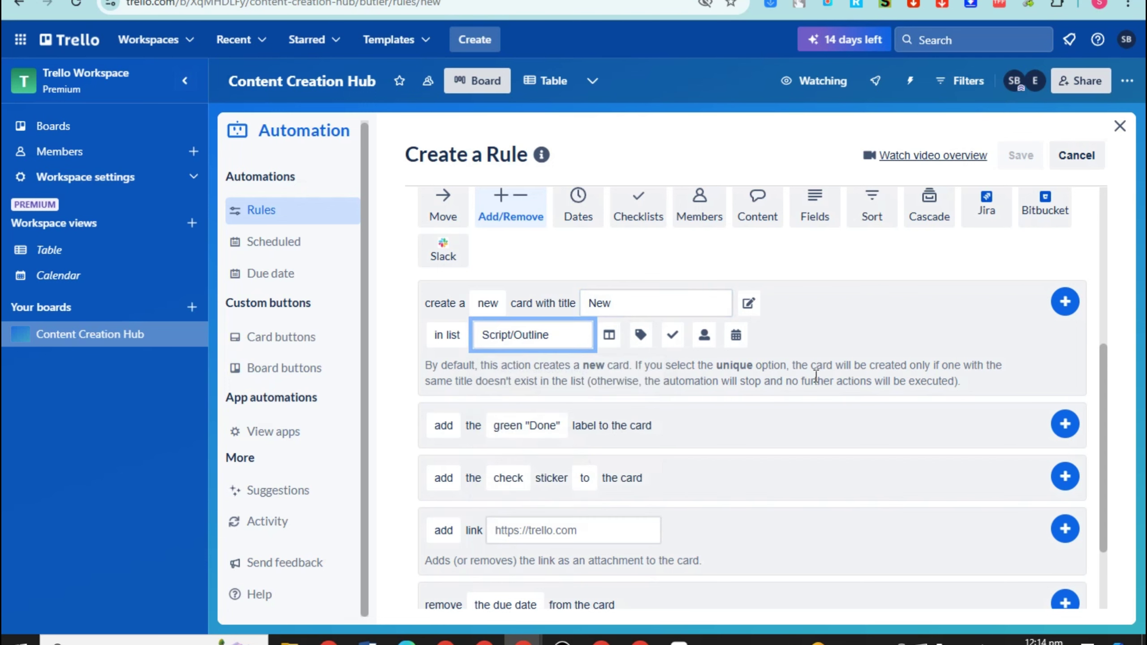
Browse the label action options, trying the yellow In Progress label
{"action": "left_click", "coordinate": [528, 426]}
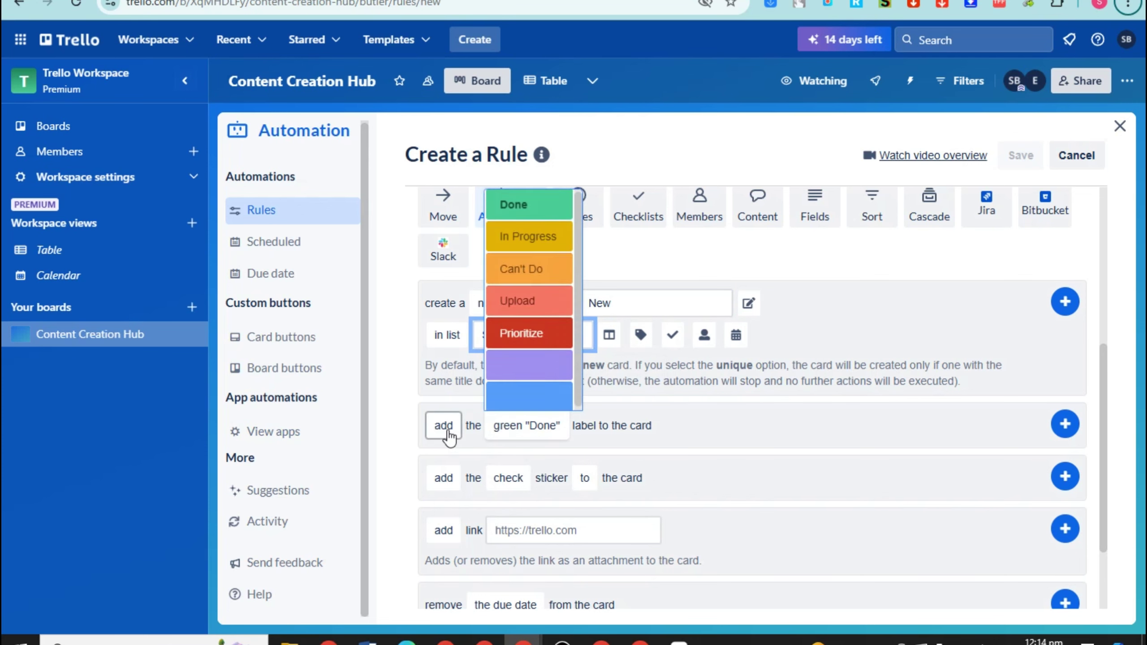
{"action": "left_click", "coordinate": [443, 426]}
{"action": "left_click", "coordinate": [524, 429]}
{"action": "left_click", "coordinate": [537, 249]}
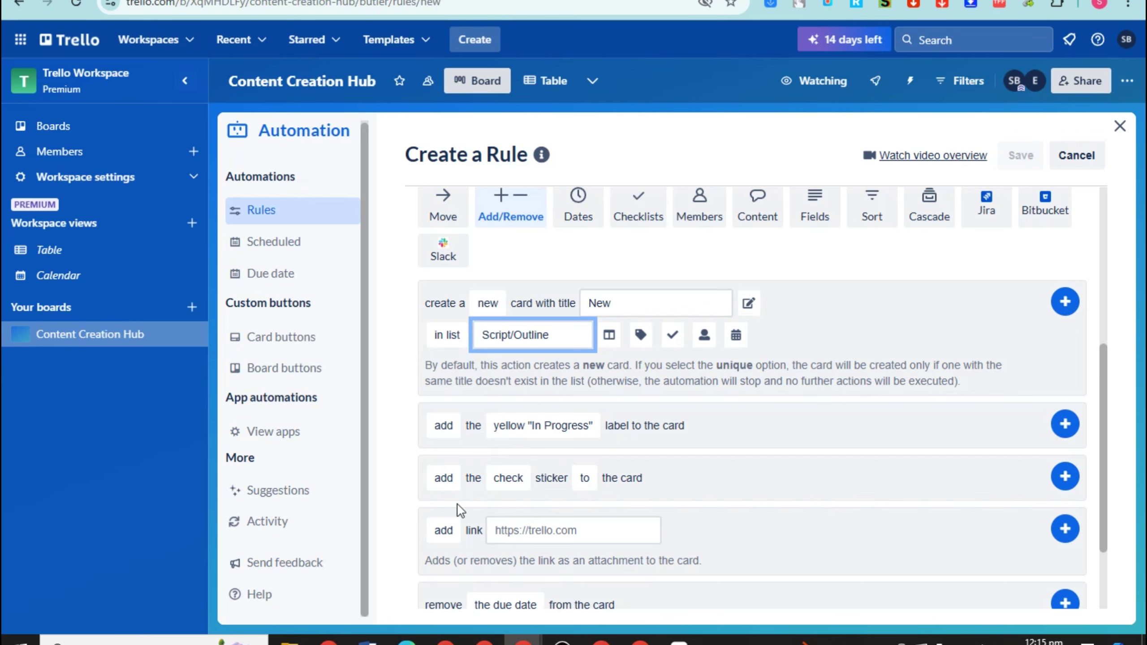
{"action": "scroll", "coordinate": [630, 557], "scroll_direction": "down", "scroll_amount": 3}
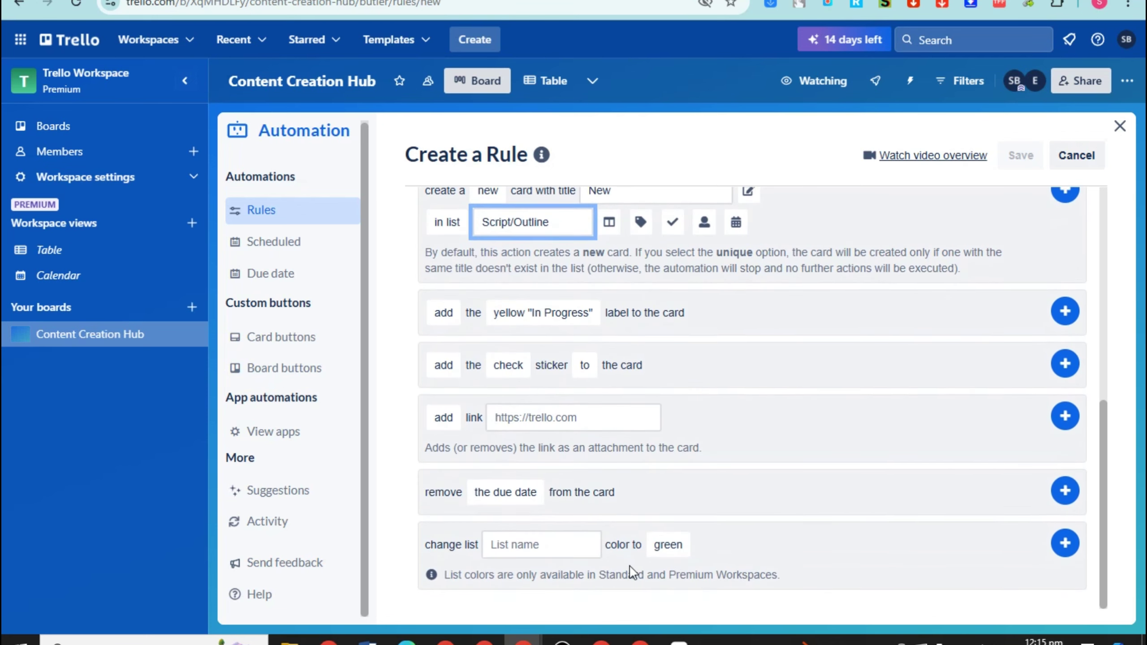
{"action": "scroll", "coordinate": [732, 538], "scroll_direction": "up", "scroll_amount": 3}
{"action": "scroll", "coordinate": [732, 538], "scroll_direction": "up", "scroll_amount": 3}
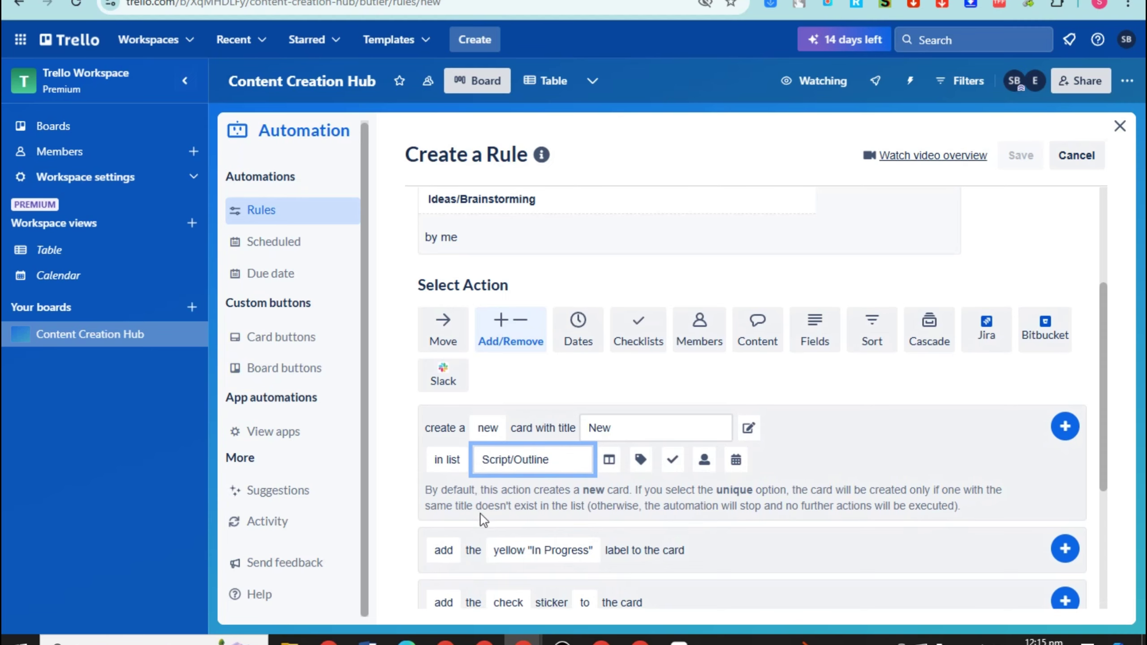
{"action": "scroll", "coordinate": [480, 515], "scroll_direction": "down", "scroll_amount": 2}
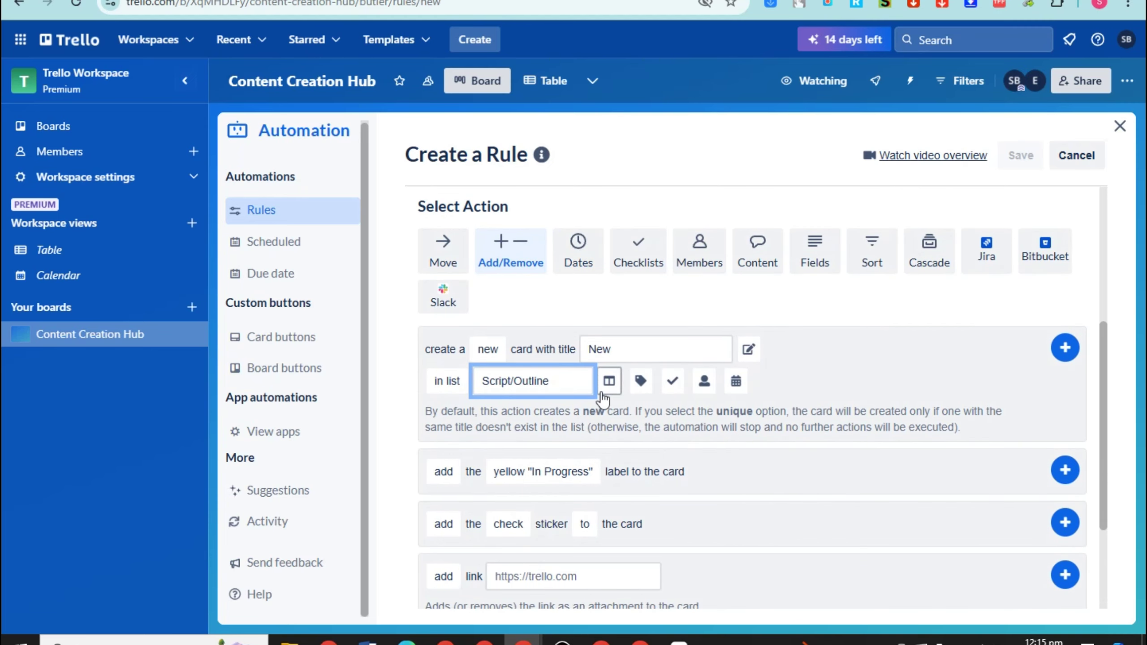
Add the create-card action, recheck the trigger list, and save the rule
{"action": "left_click", "coordinate": [1071, 353]}
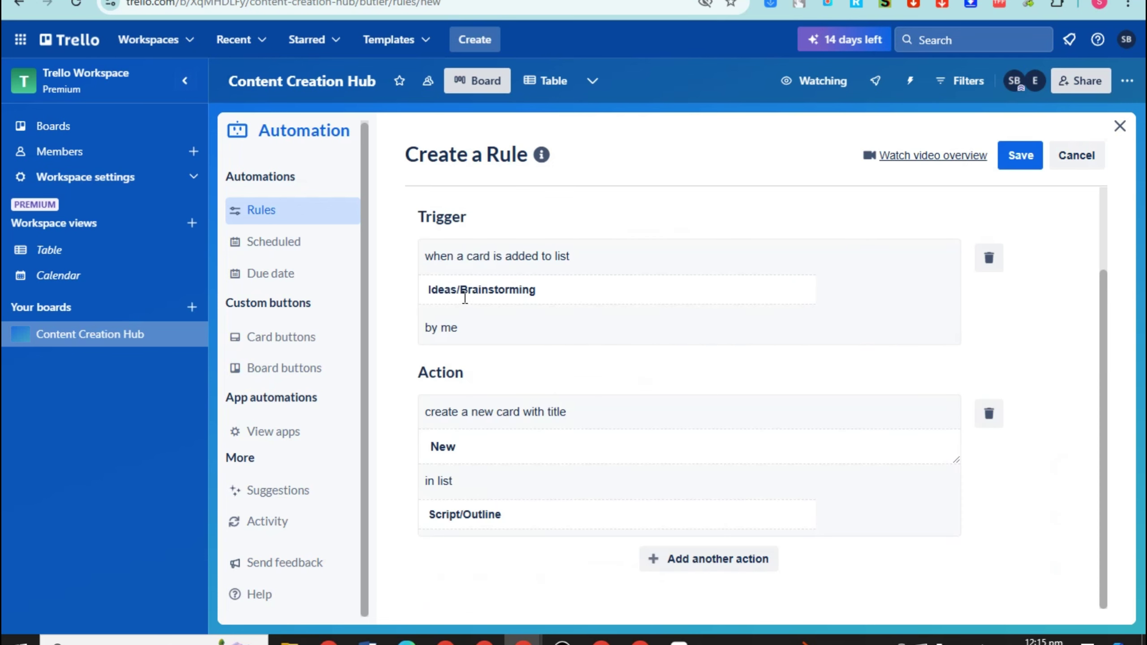
{"action": "left_click", "coordinate": [433, 290]}
{"action": "left_click", "coordinate": [799, 226]}
{"action": "left_click", "coordinate": [1019, 158]}
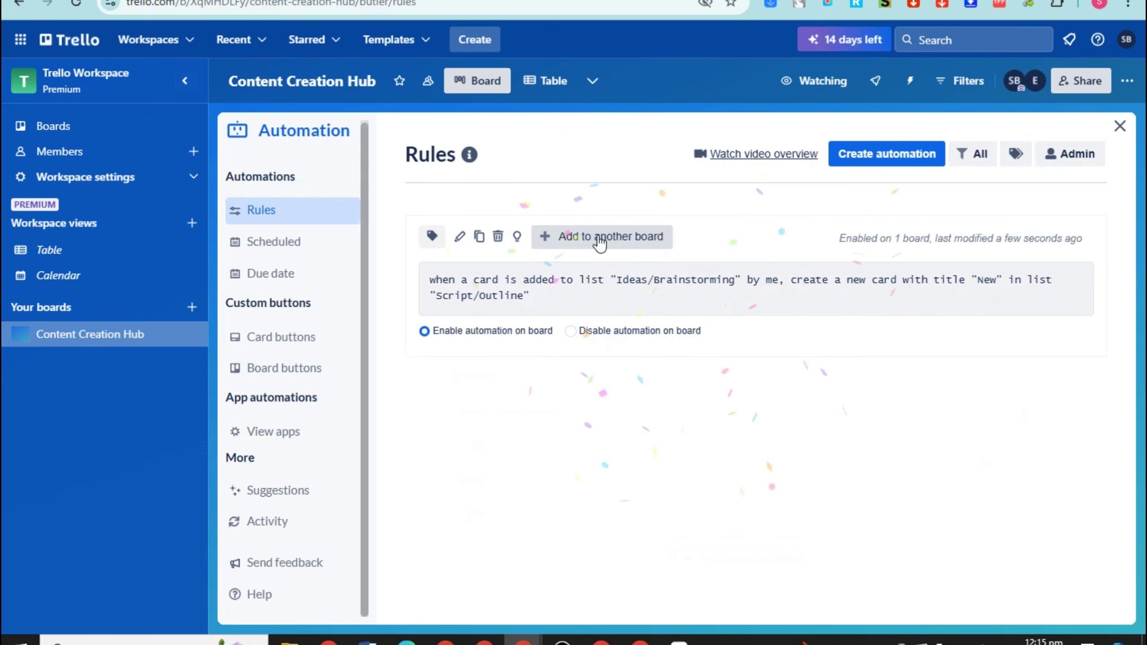
Back on the board, add a new Ideas/Brainstorming card and discard the empty draft
{"action": "left_click", "coordinate": [1116, 132]}
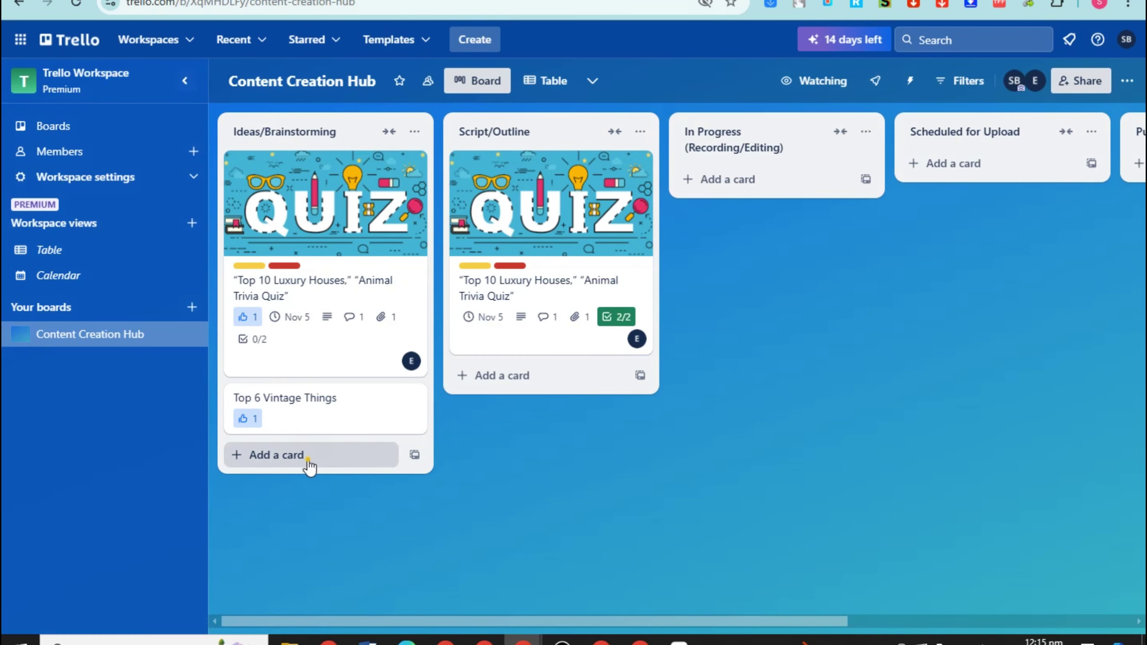
{"action": "left_click", "coordinate": [309, 455]}
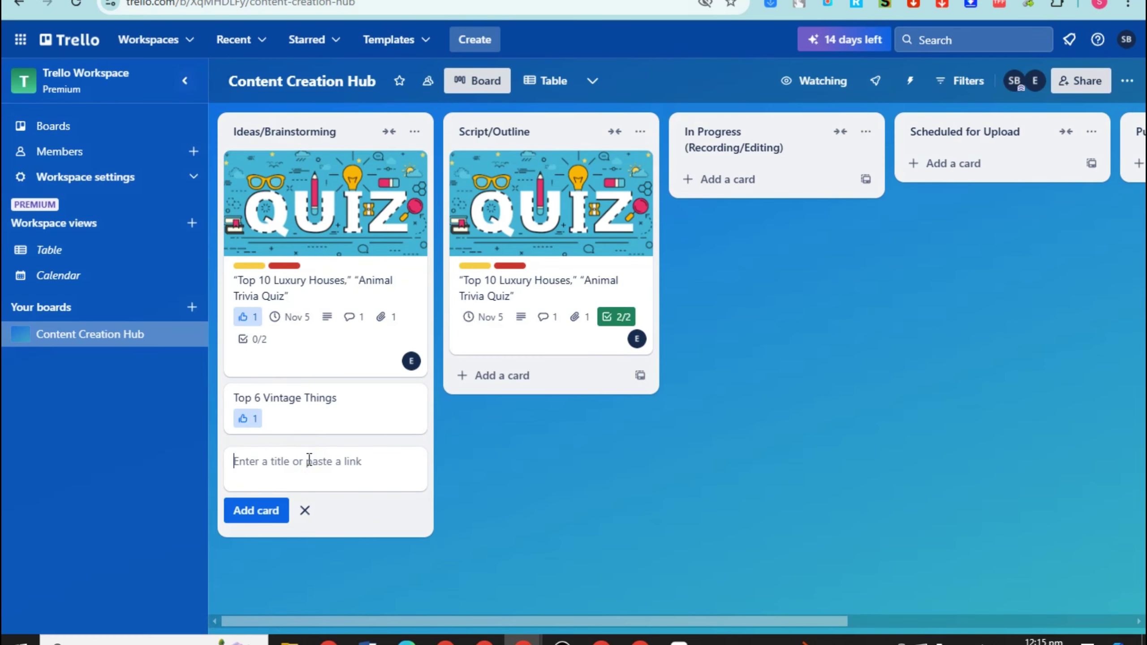
{"action": "type", "text": "A new IDea"}
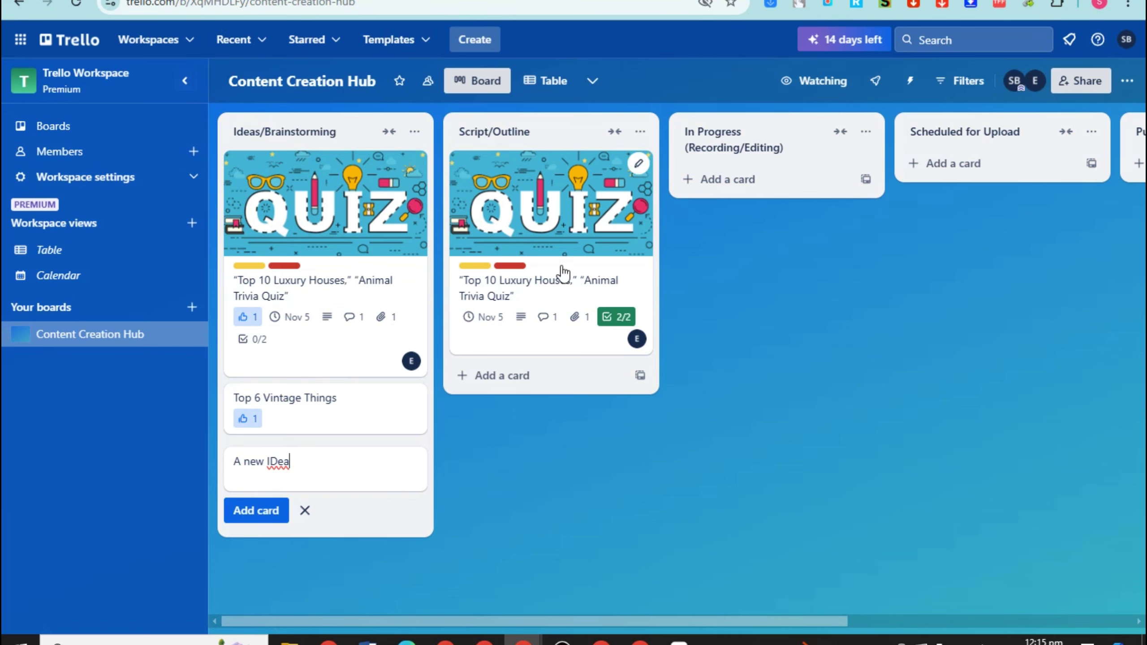
{"action": "left_click", "coordinate": [286, 515]}
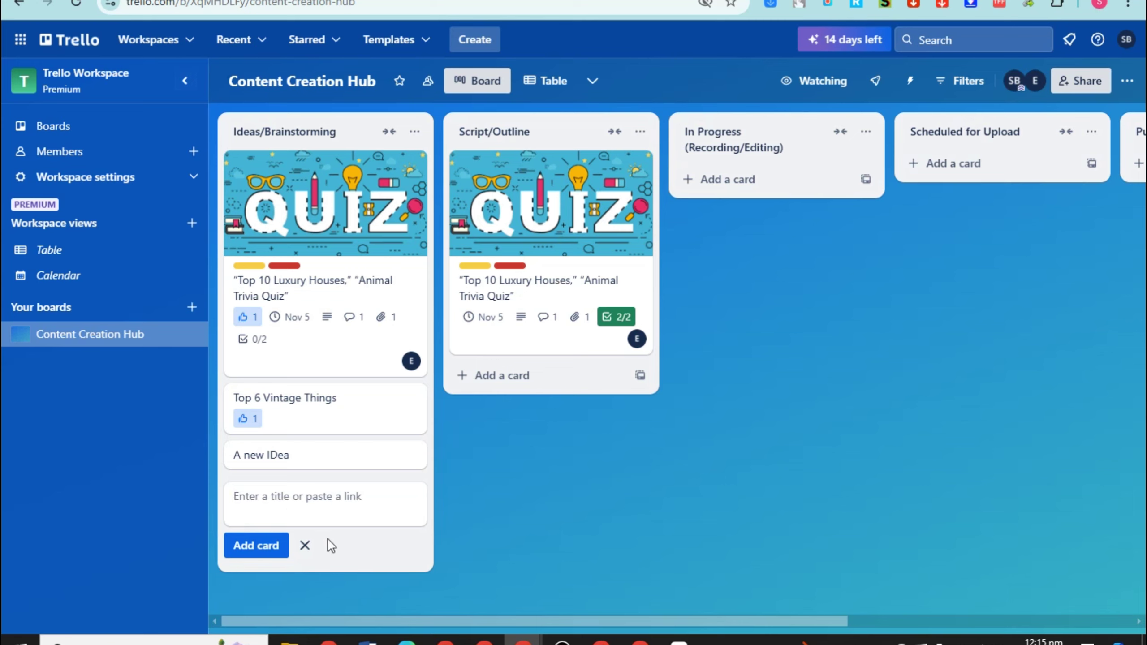
{"action": "left_click", "coordinate": [305, 545]}
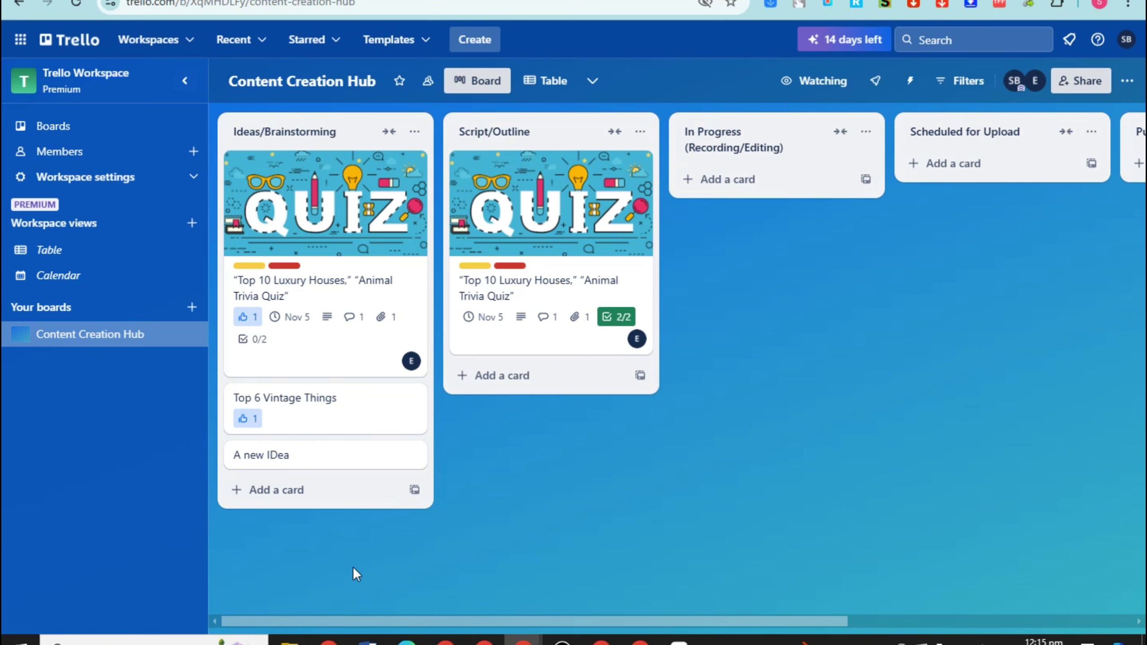
Look through the Script/Outline quiz card's details, then close it
{"action": "left_click", "coordinate": [519, 236]}
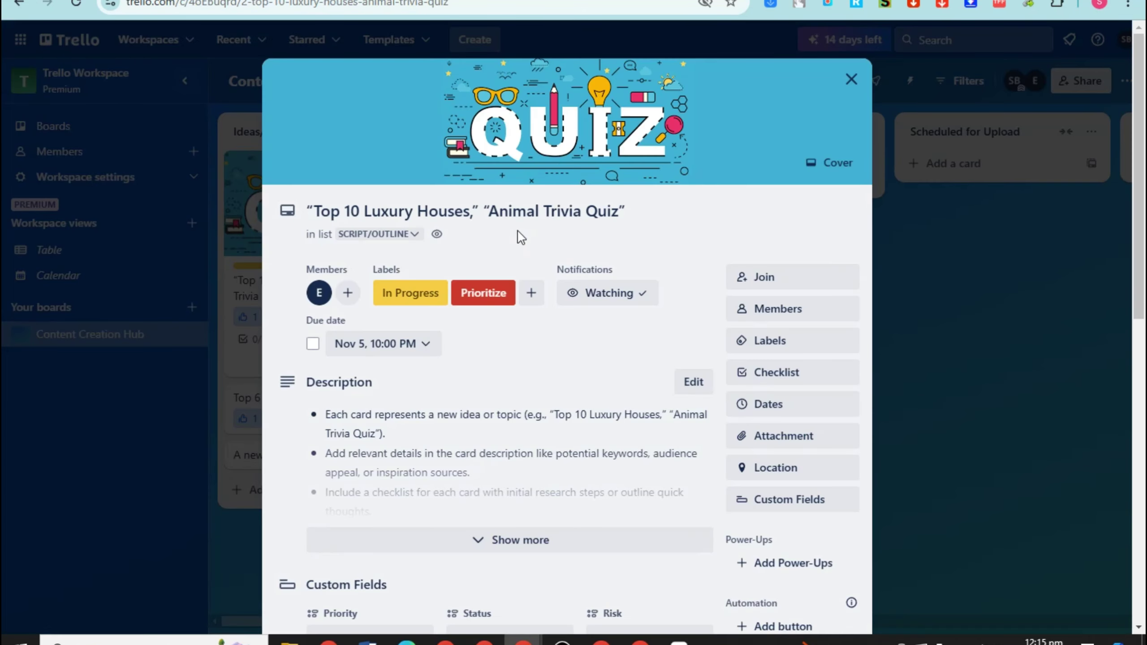
{"action": "scroll", "coordinate": [529, 487], "scroll_direction": "down", "scroll_amount": 6}
{"action": "scroll", "coordinate": [710, 267], "scroll_direction": "down", "scroll_amount": 4}
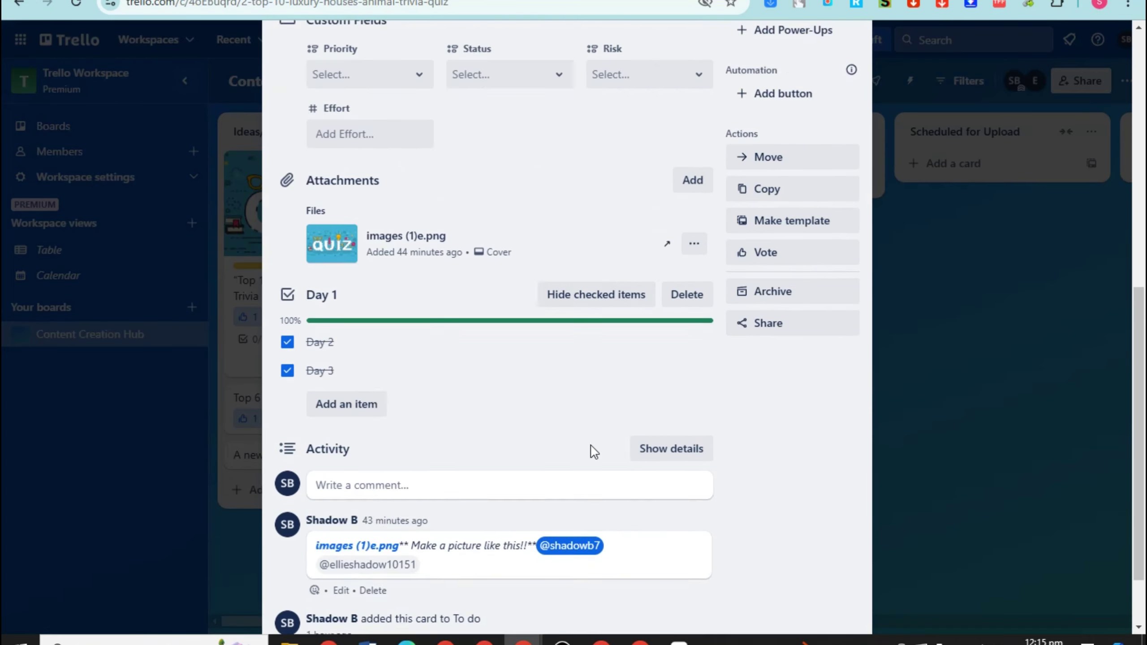
{"action": "scroll", "coordinate": [767, 225], "scroll_direction": "up", "scroll_amount": 6}
{"action": "scroll", "coordinate": [867, 32], "scroll_direction": "up", "scroll_amount": 3}
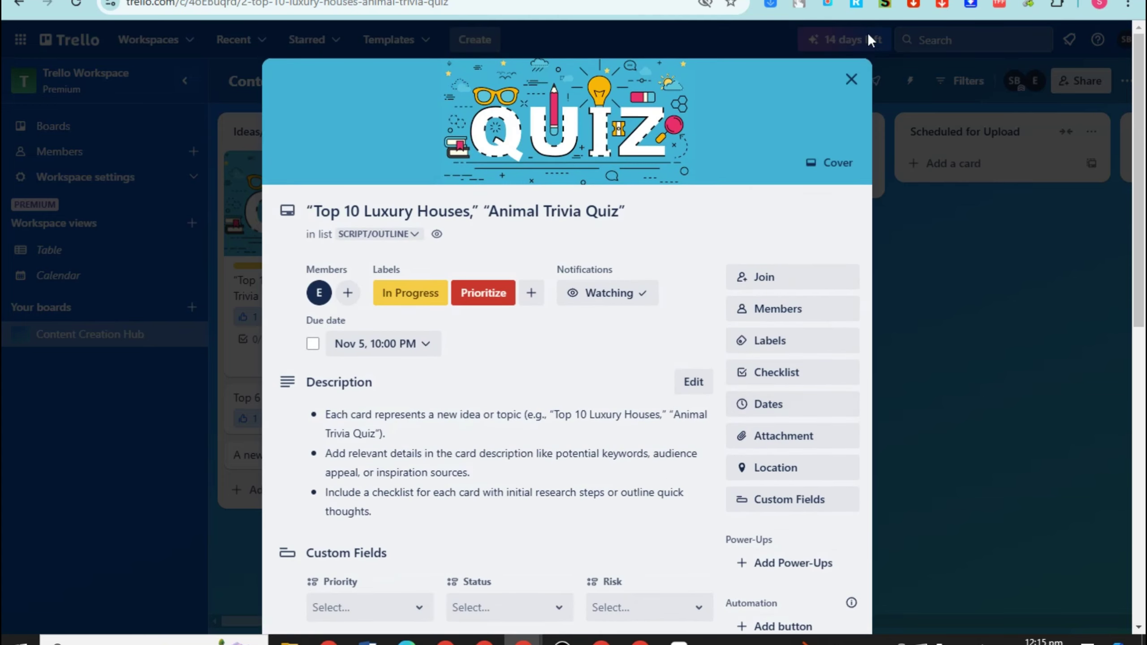
{"action": "left_click", "coordinate": [851, 79]}
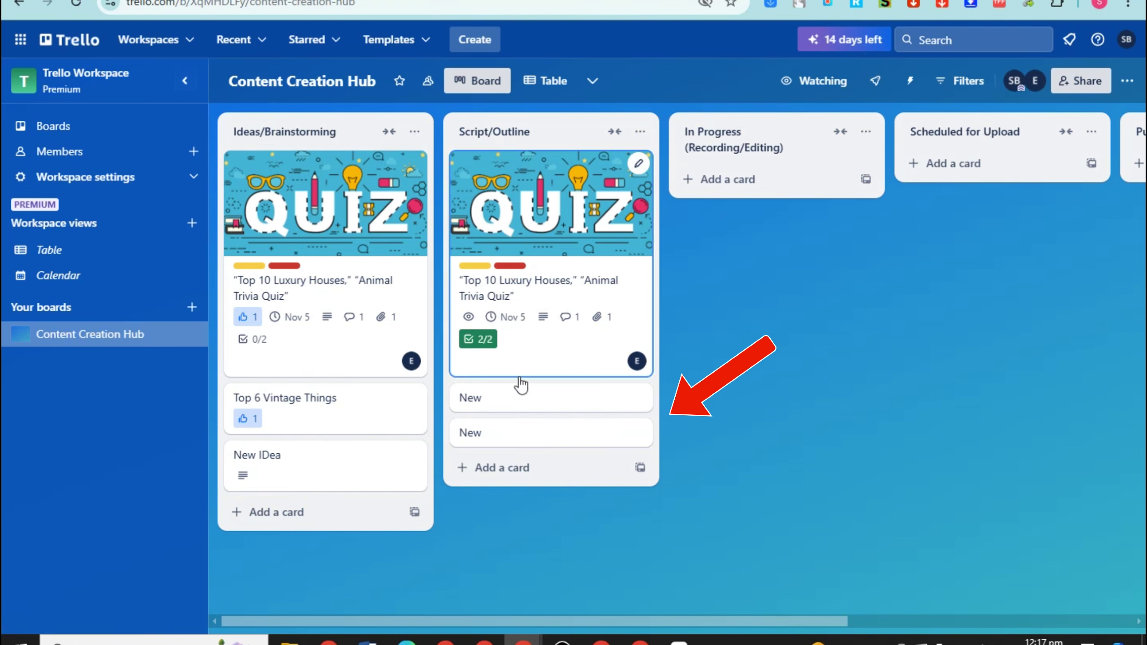
Check a New card, then add 'Top 5 Dangerous Places' to Ideas/Brainstorming
{"action": "left_click", "coordinate": [492, 397]}
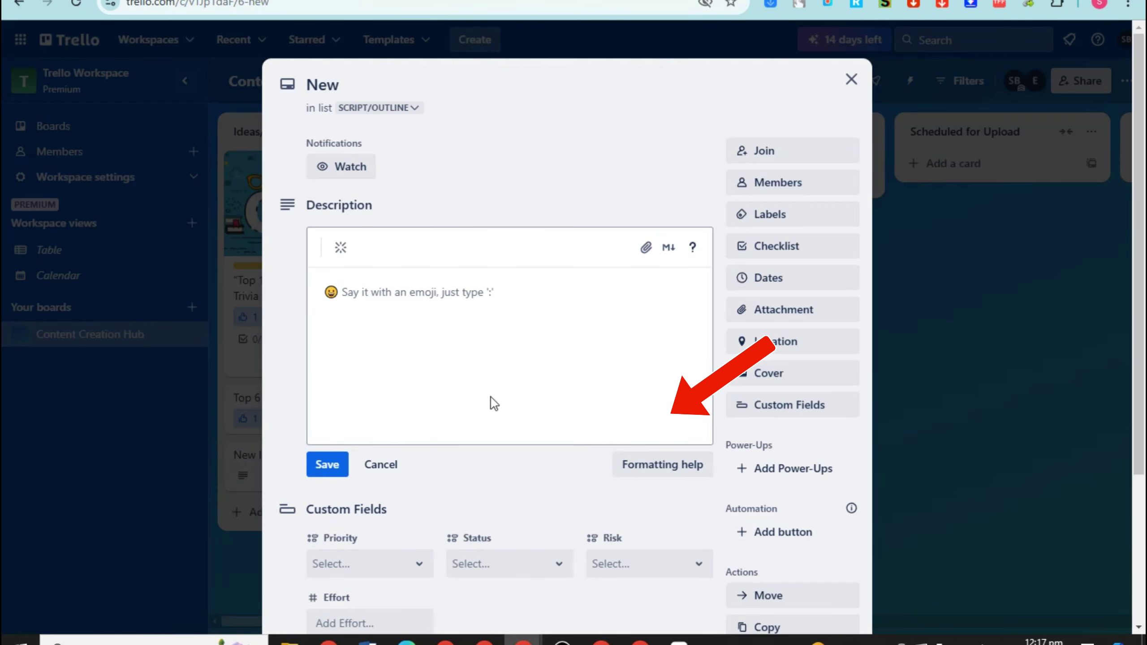
{"action": "left_click", "coordinate": [851, 79]}
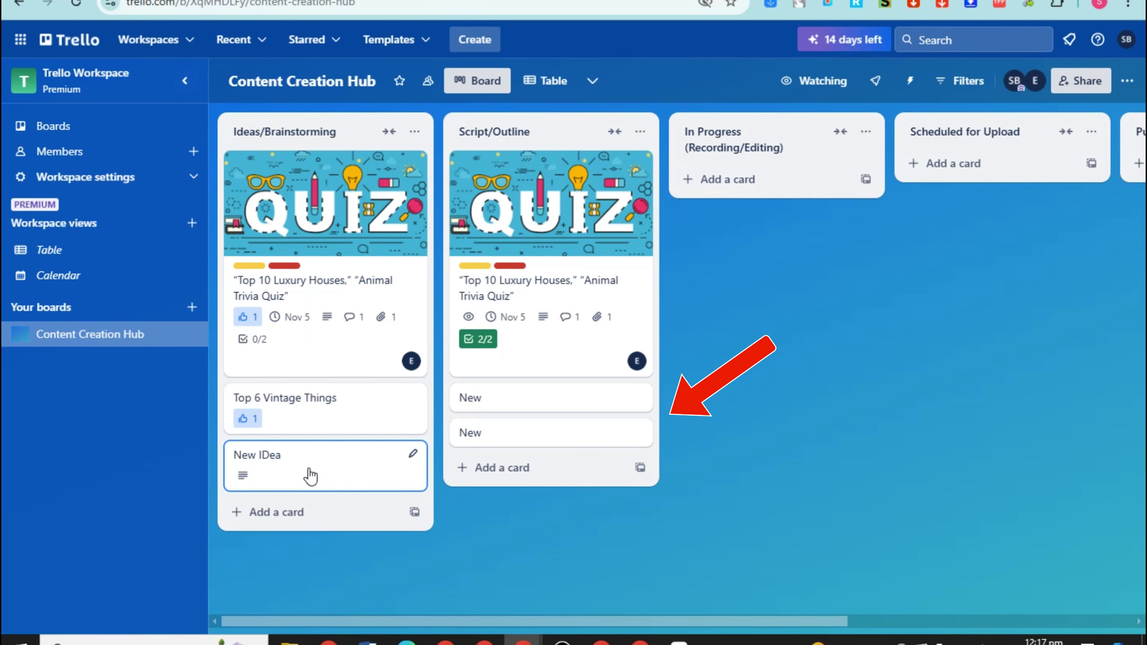
{"action": "left_click", "coordinate": [319, 512]}
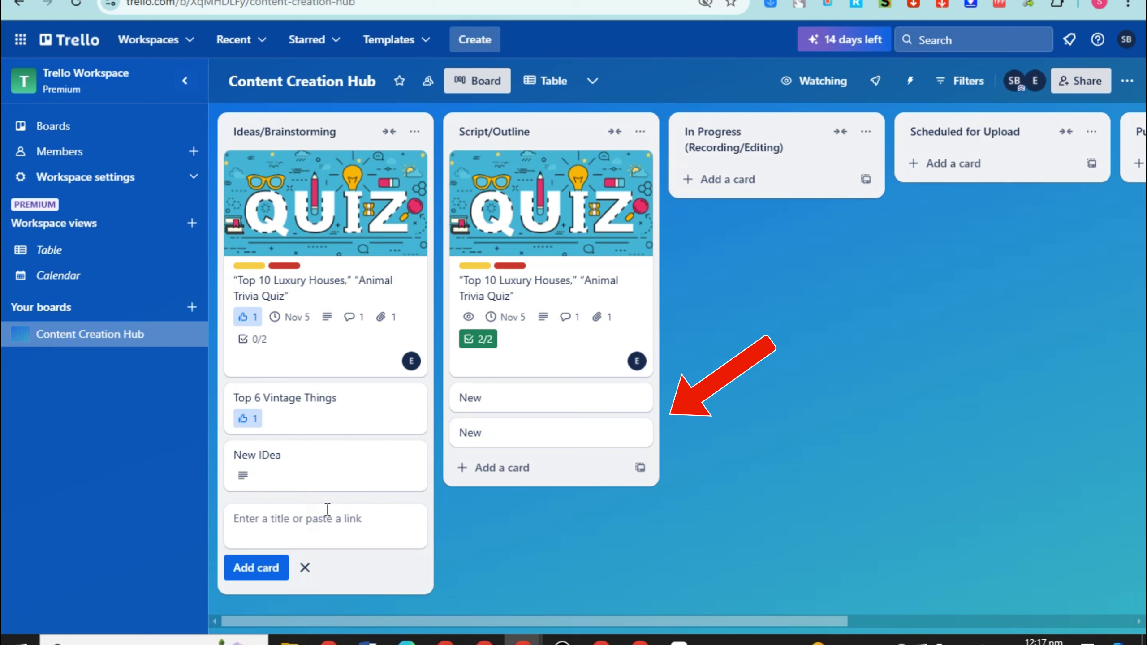
{"action": "type", "text": "I"}
{"action": "key", "text": "BackSpace"}
{"action": "type", "text": "Top 5 Dangerous Places"}
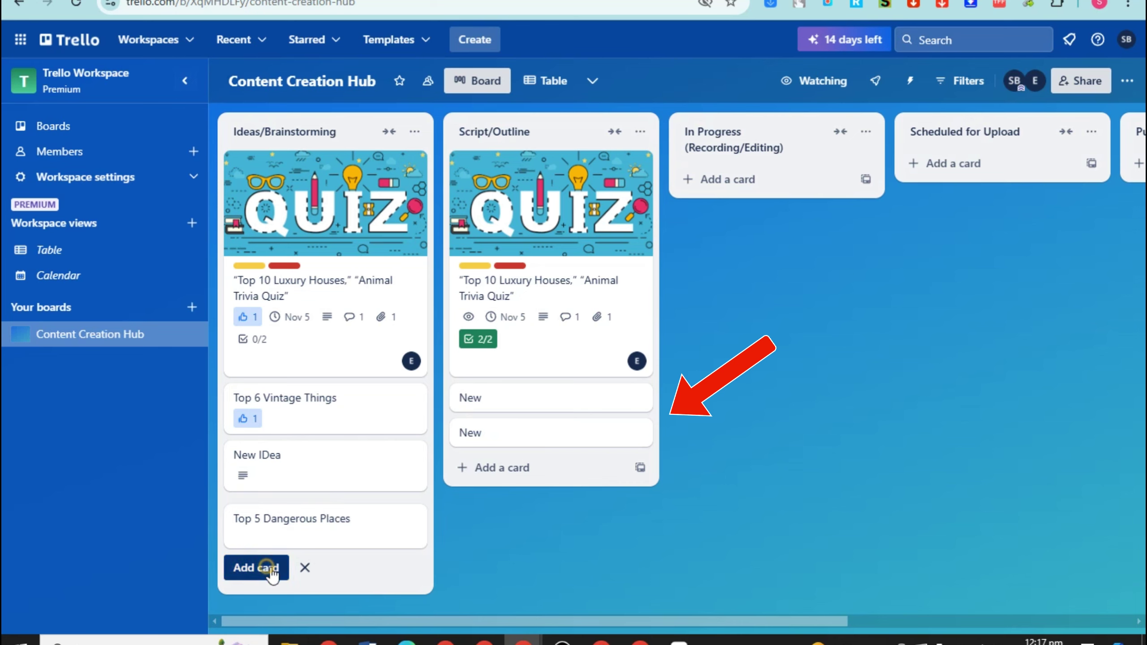
{"action": "left_click", "coordinate": [260, 569]}
{"action": "scroll", "coordinate": [408, 559], "scroll_direction": "up", "scroll_amount": 1}
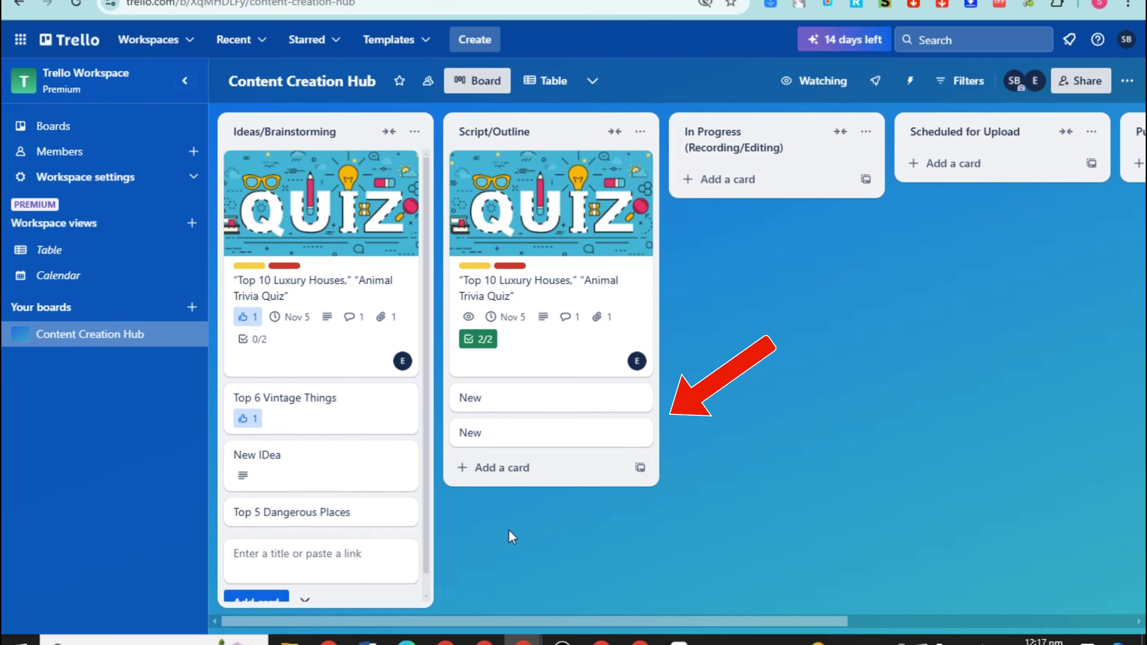
{"action": "scroll", "coordinate": [411, 555], "scroll_direction": "down", "scroll_amount": 1}
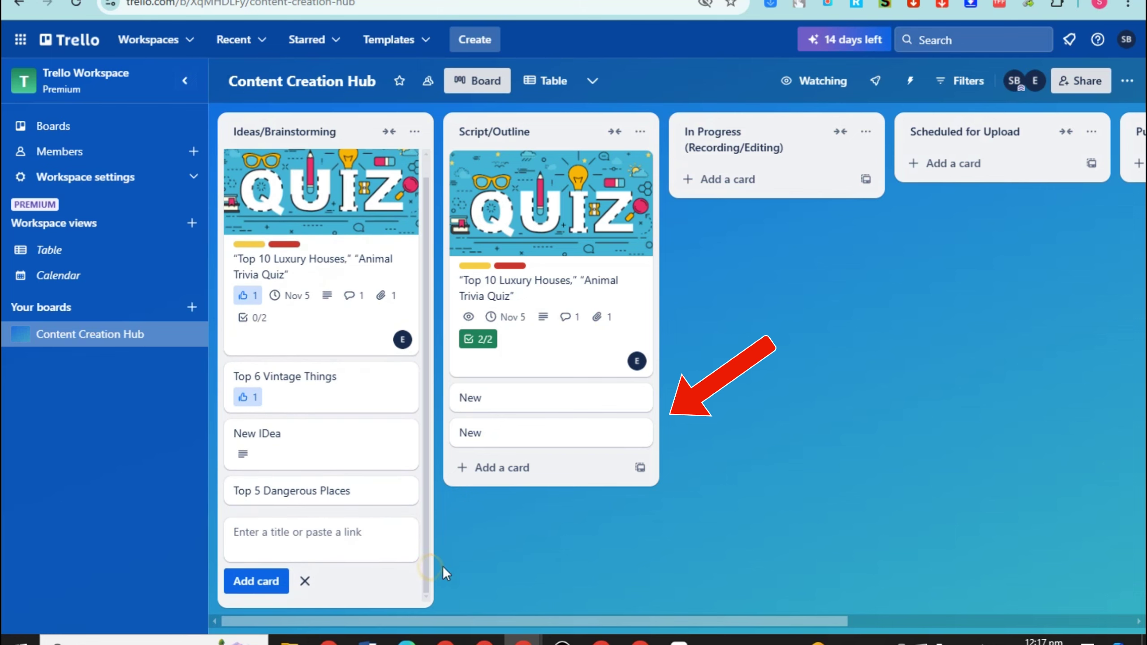
{"action": "left_click", "coordinate": [498, 575]}
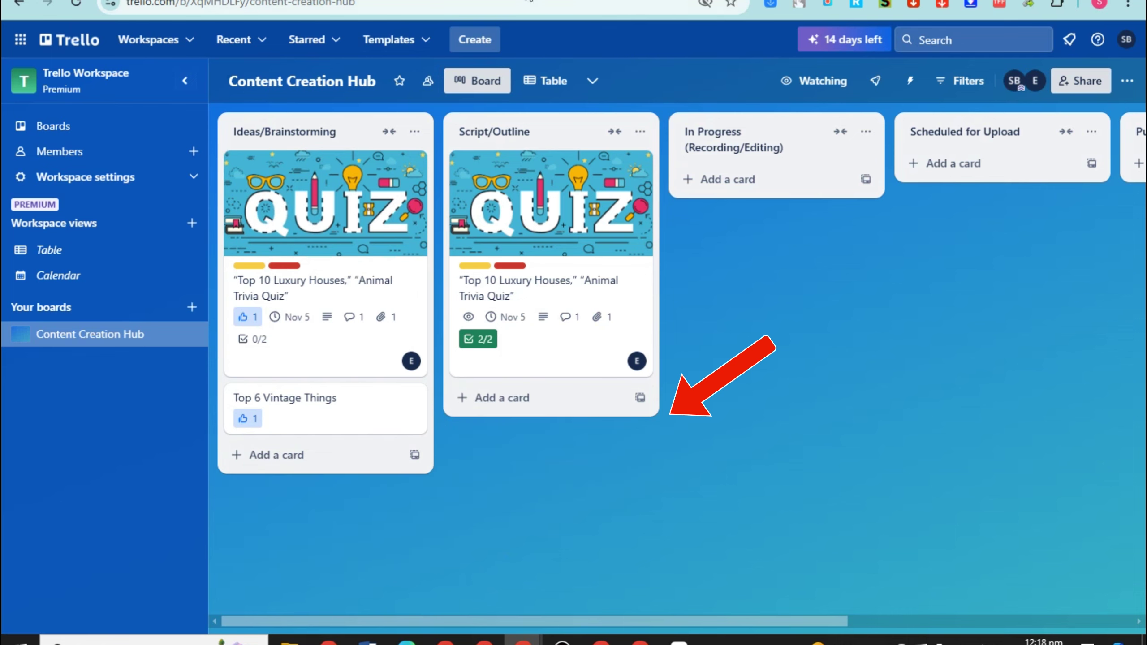
Save another 'Top 5 Dangerous Places' card and check the resulting New card
{"action": "left_click", "coordinate": [287, 454]}
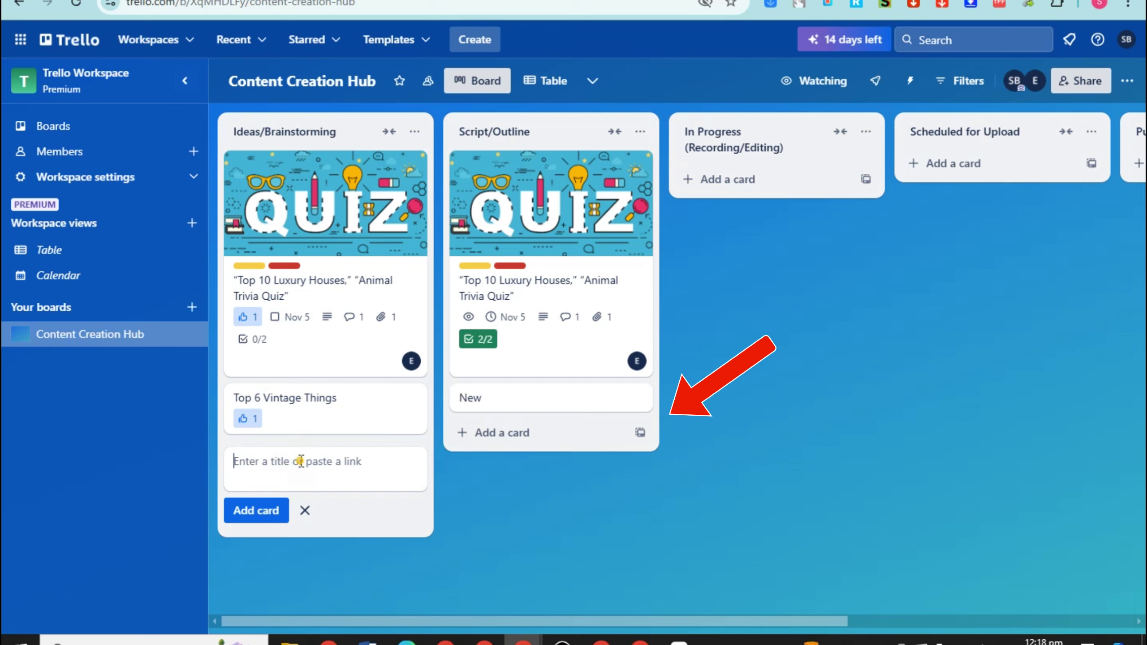
{"action": "type", "text": "Top 5 dANGEOURS"}
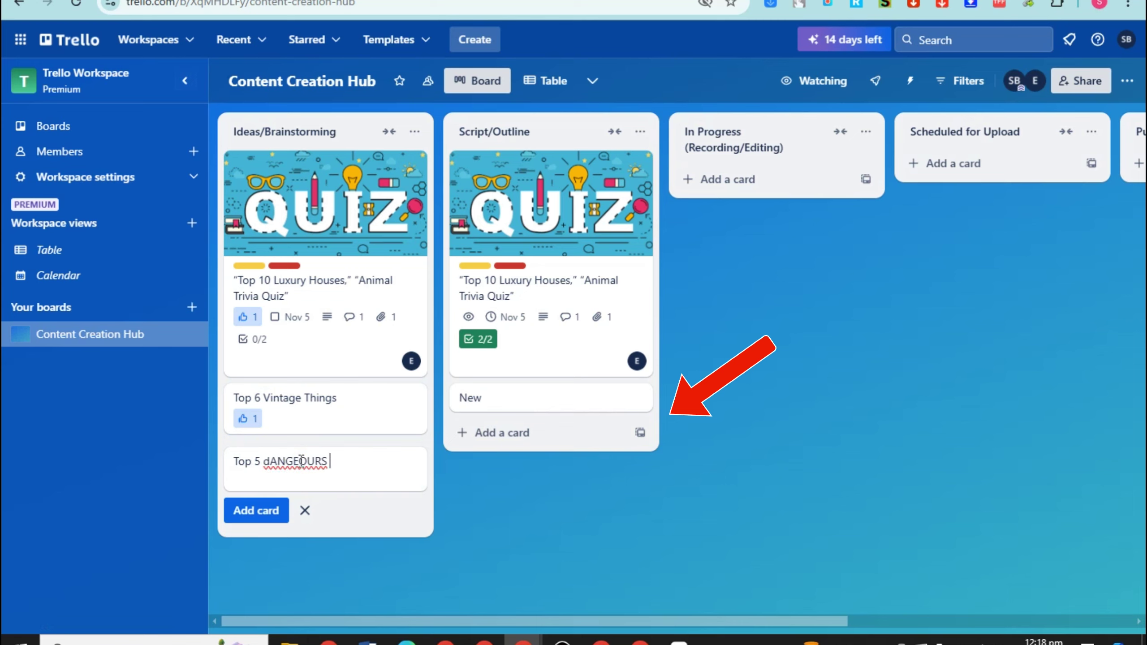
{"action": "key", "text": "BackSpace"}
{"action": "key", "text": "BackSpace"}
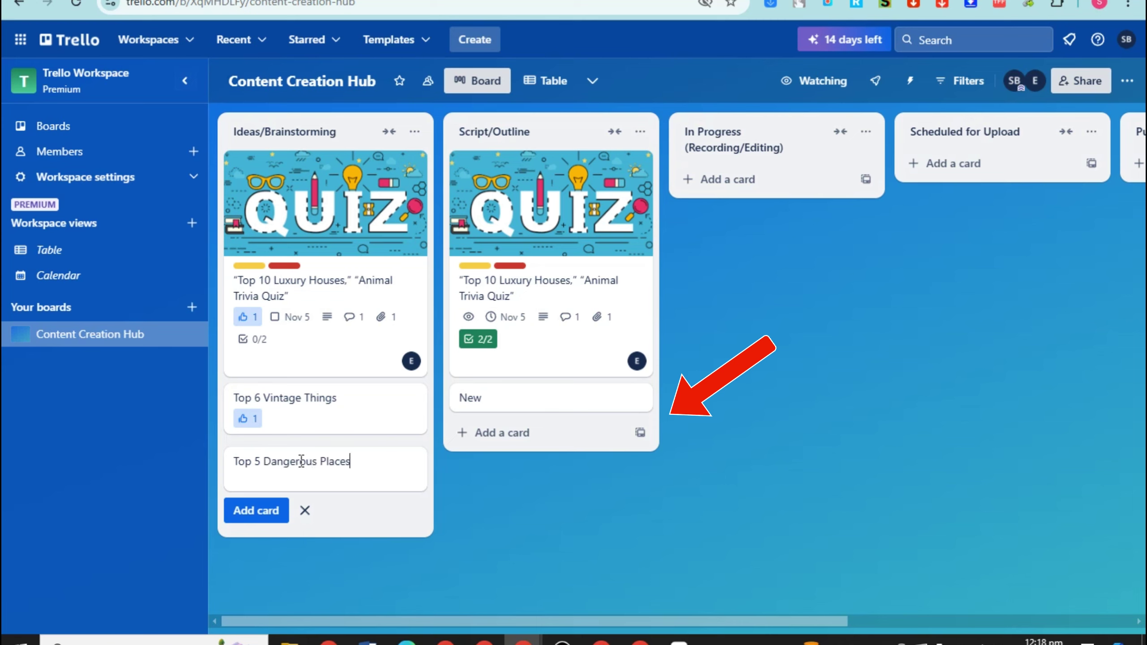
{"action": "key", "text": "Return"}
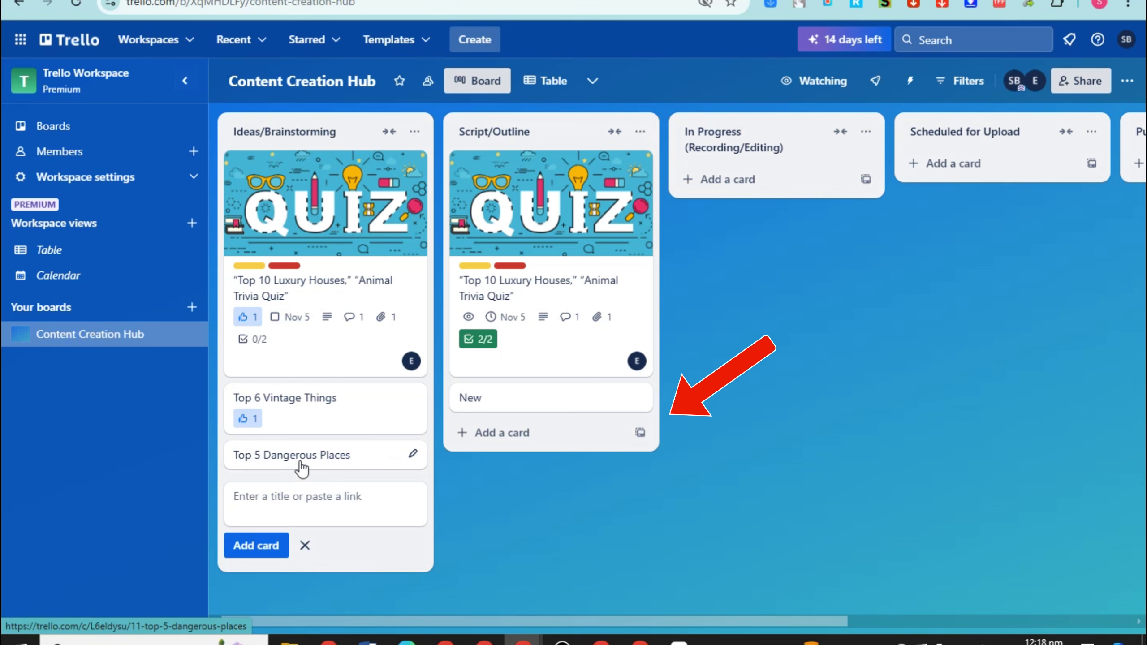
{"action": "left_click", "coordinate": [502, 401]}
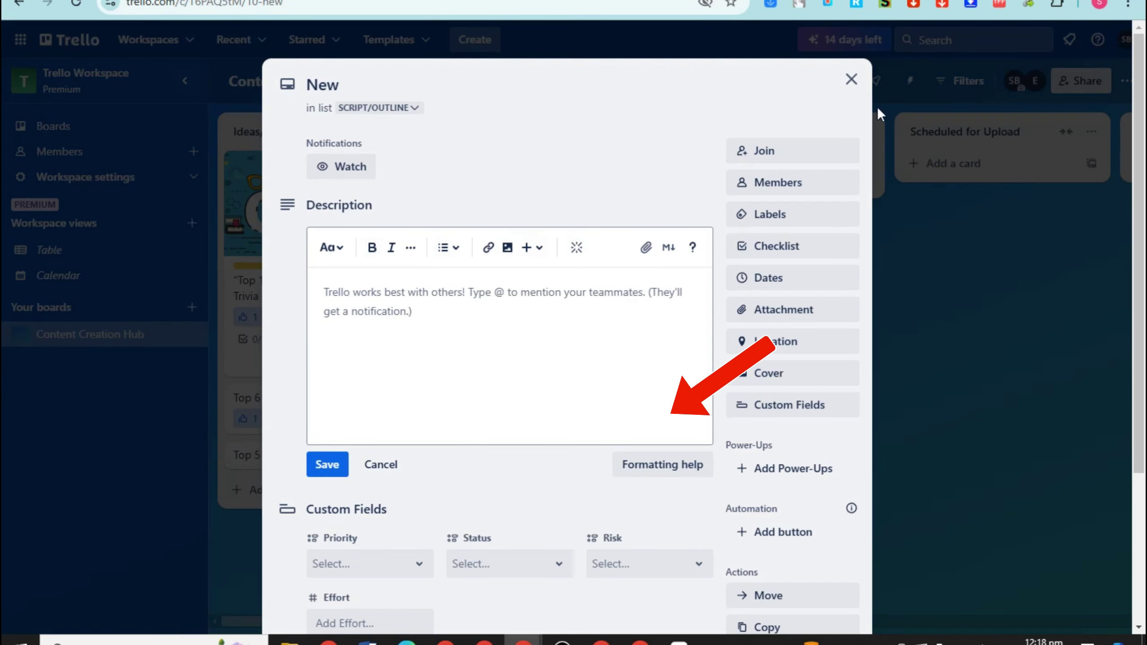
{"action": "left_click", "coordinate": [852, 79]}
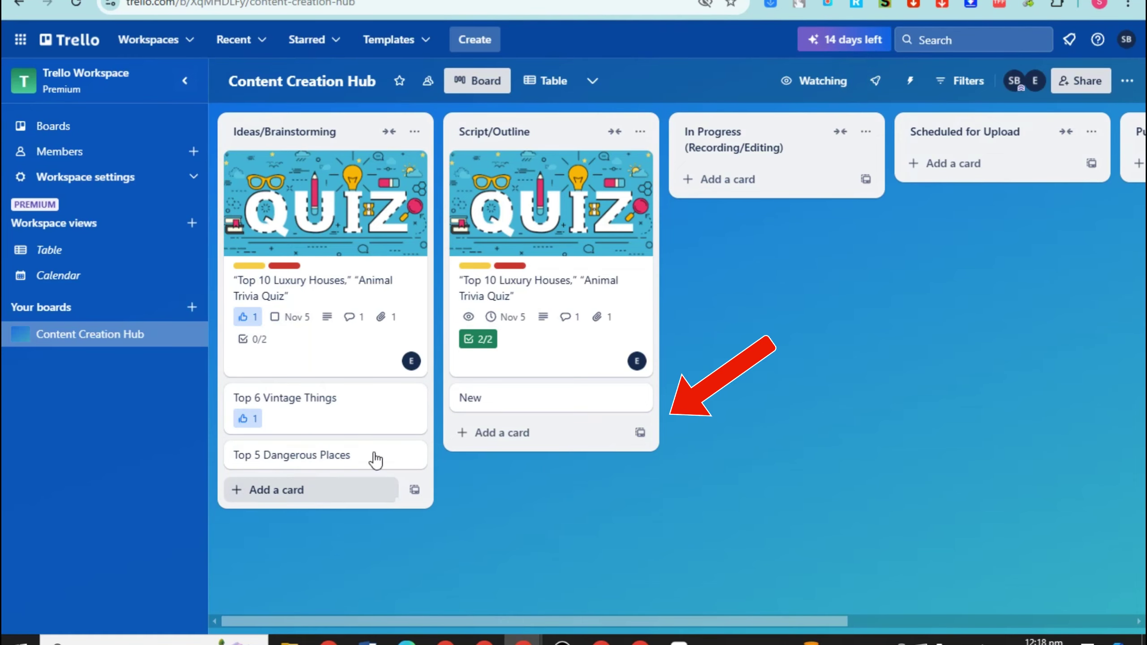
Add the 'Top 10' card to Ideas/Brainstorming and discard the leftover draft
{"action": "left_click", "coordinate": [300, 488]}
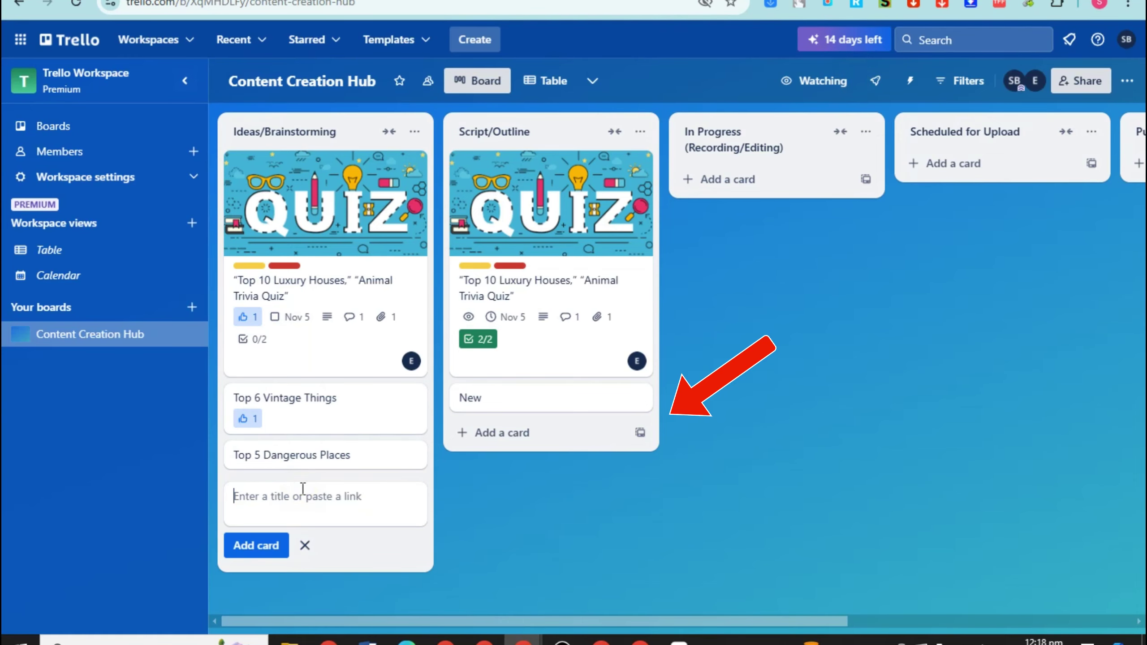
{"action": "type", "text": "Top 10"}
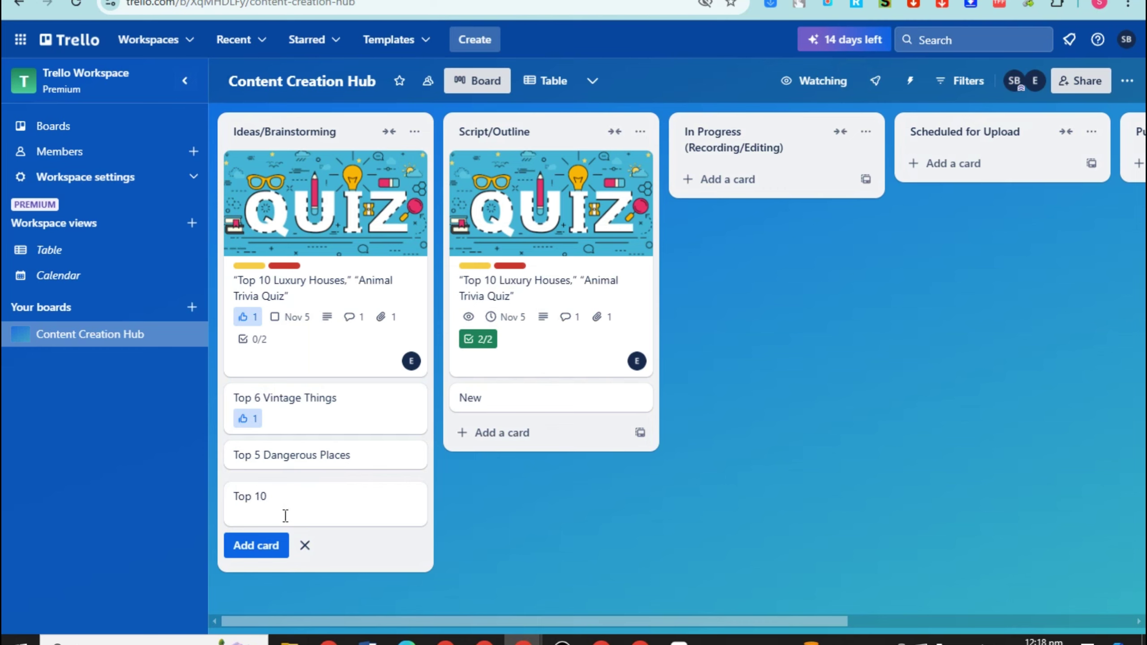
{"action": "left_click", "coordinate": [267, 546]}
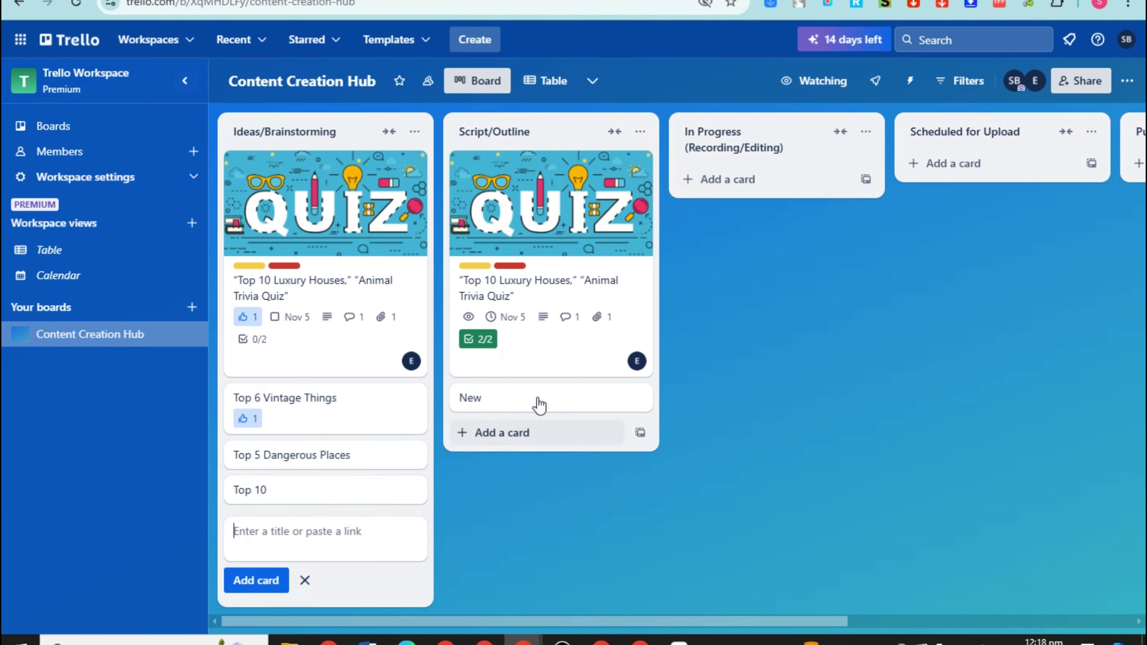
{"action": "left_click", "coordinate": [575, 513]}
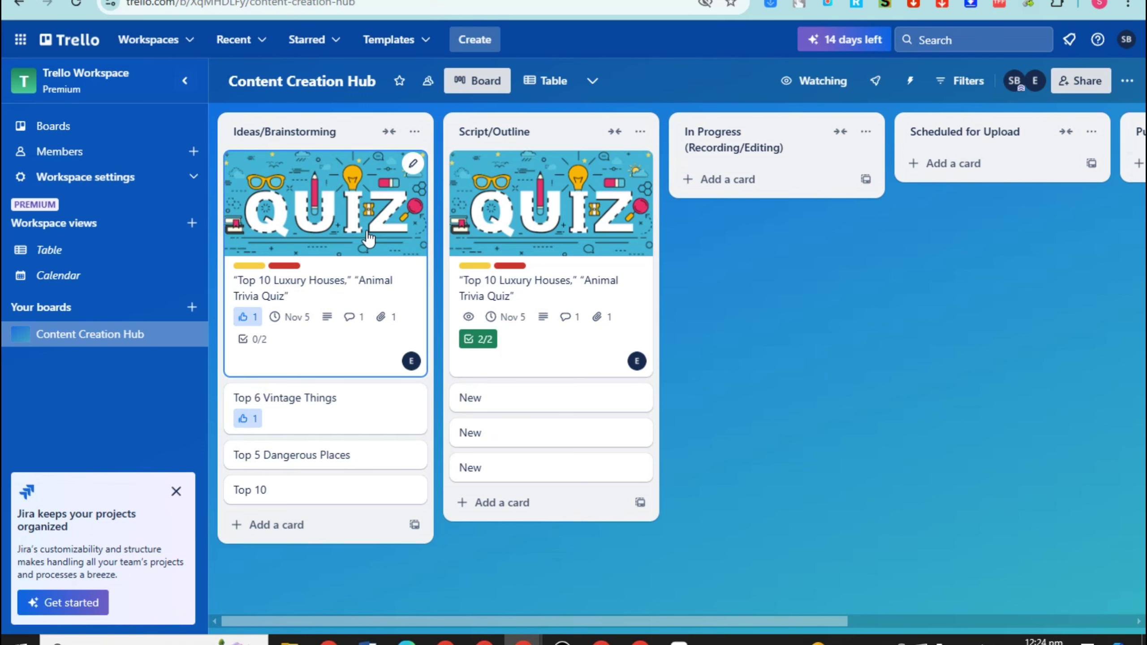
Look over the Ideas/Brainstorming quiz card's details and close it
{"action": "left_click", "coordinate": [368, 238]}
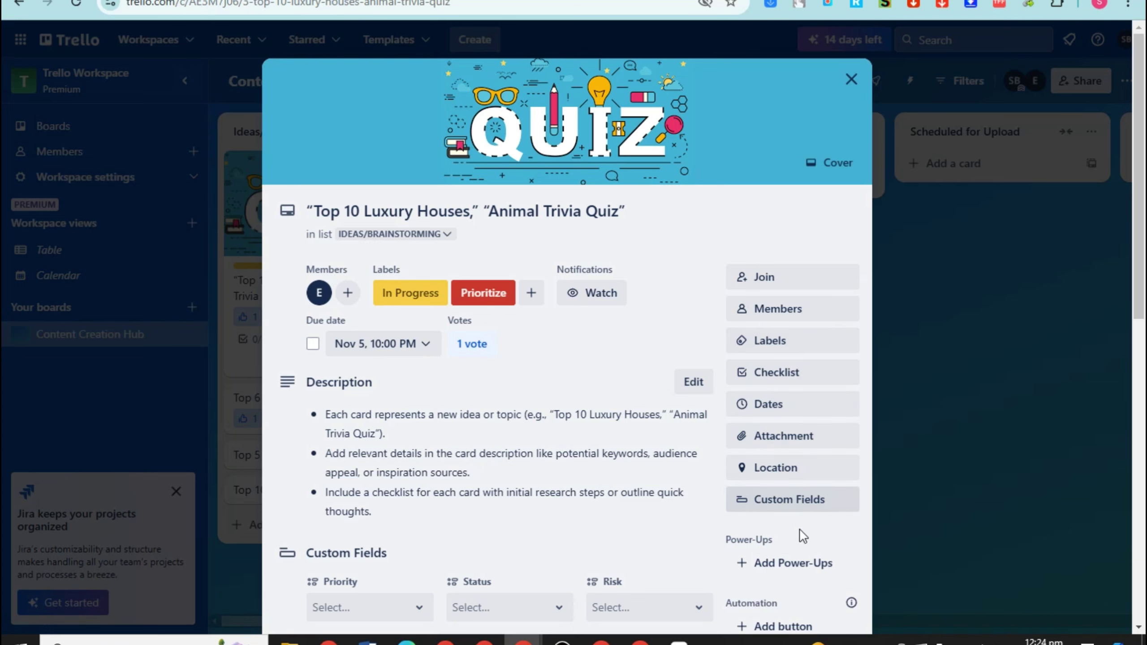
{"action": "scroll", "coordinate": [796, 415], "scroll_direction": "down", "scroll_amount": 5}
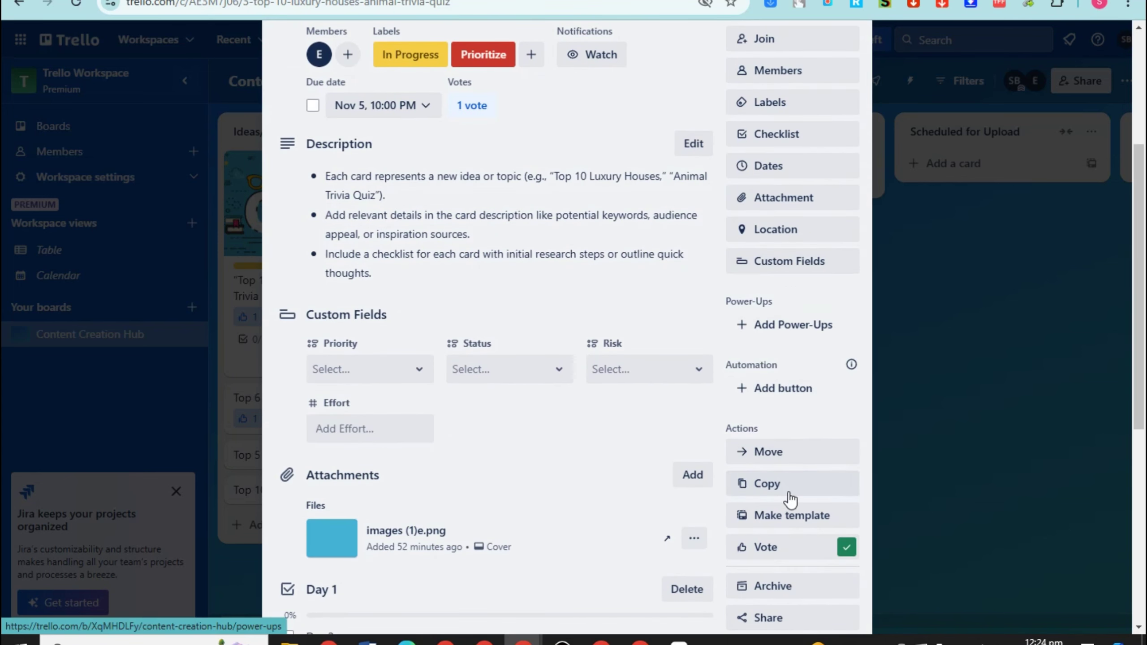
{"action": "scroll", "coordinate": [798, 195], "scroll_direction": "up", "scroll_amount": 2}
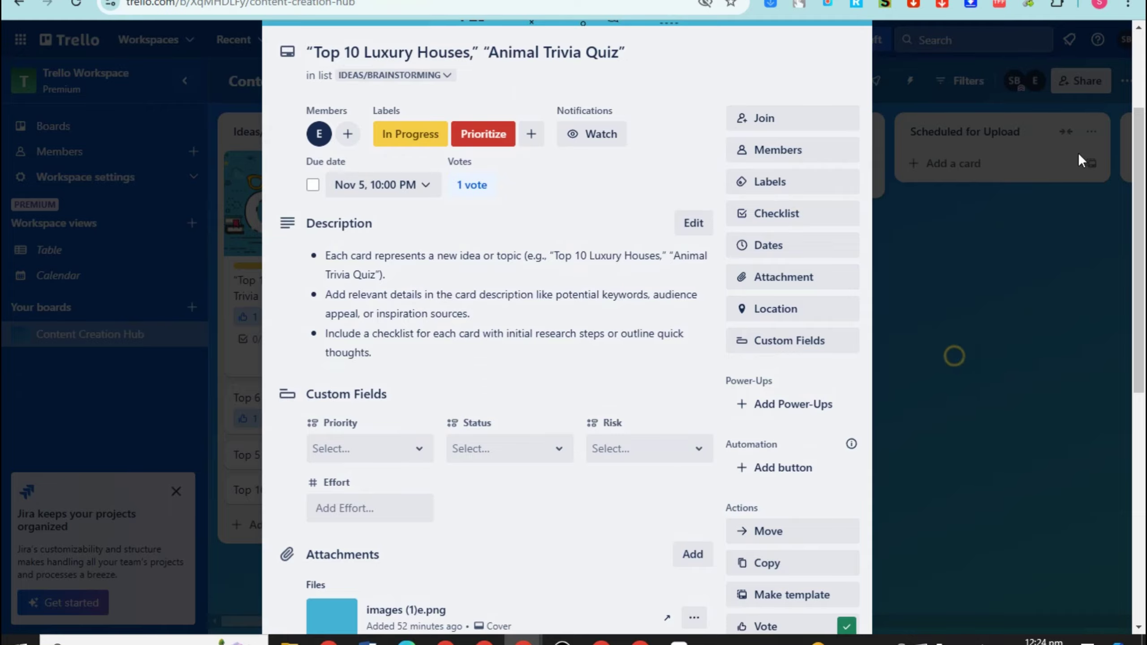
{"action": "left_click", "coordinate": [894, 402]}
Delete the Done button from the board's Card buttons automations
{"action": "left_click", "coordinate": [1125, 82]}
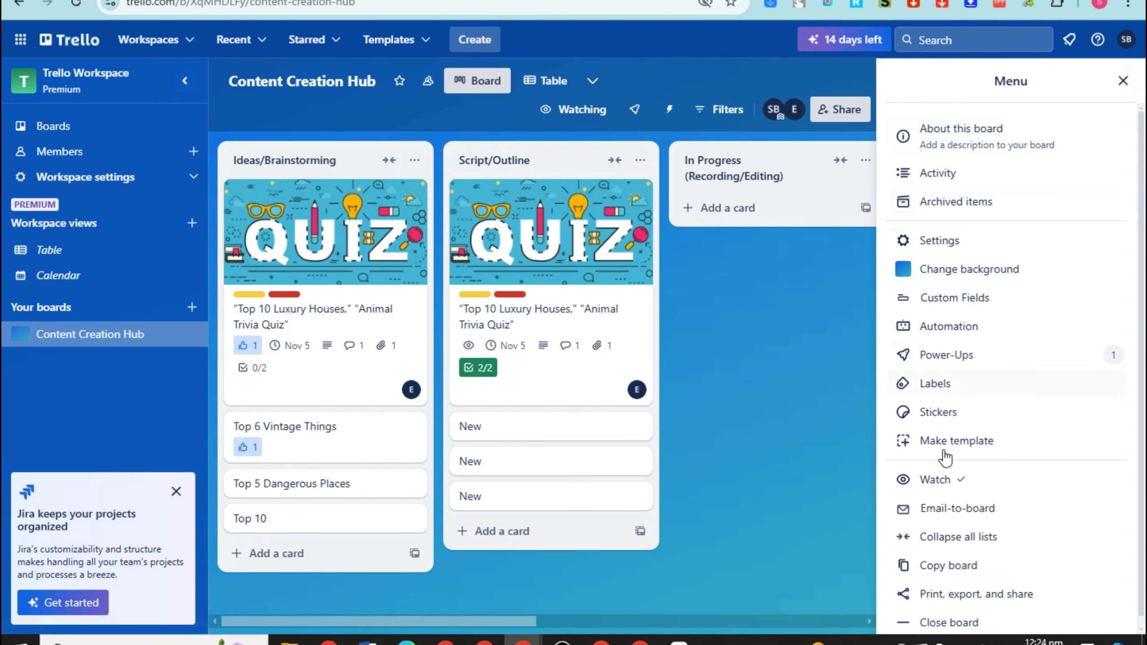
{"action": "left_click", "coordinate": [966, 329]}
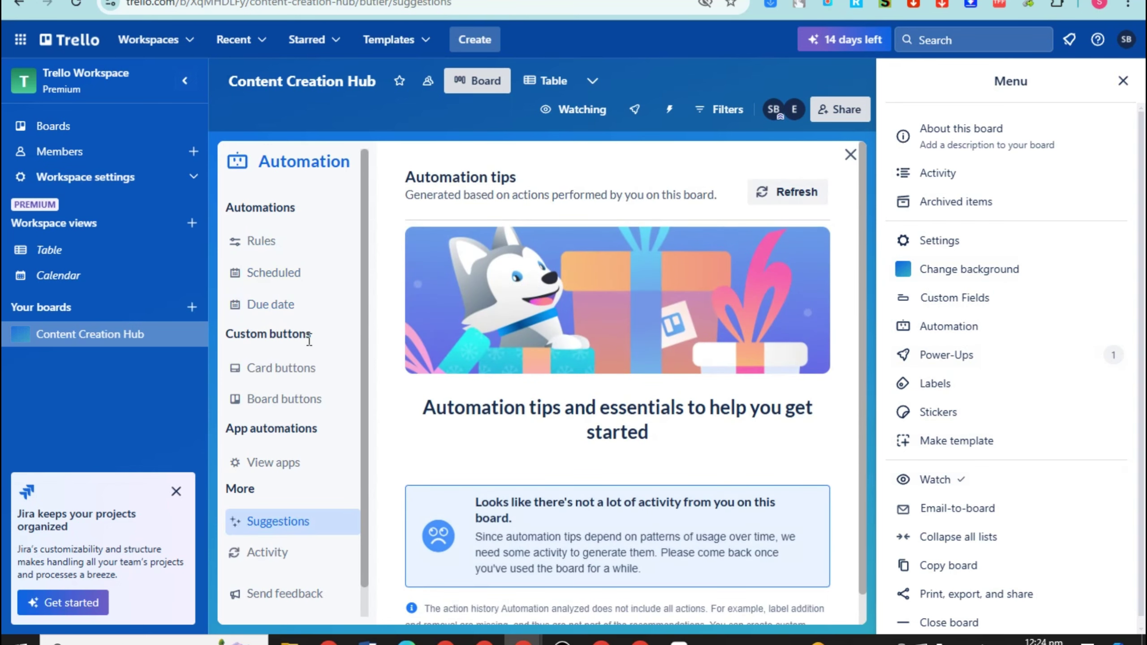
{"action": "left_click", "coordinate": [273, 368]}
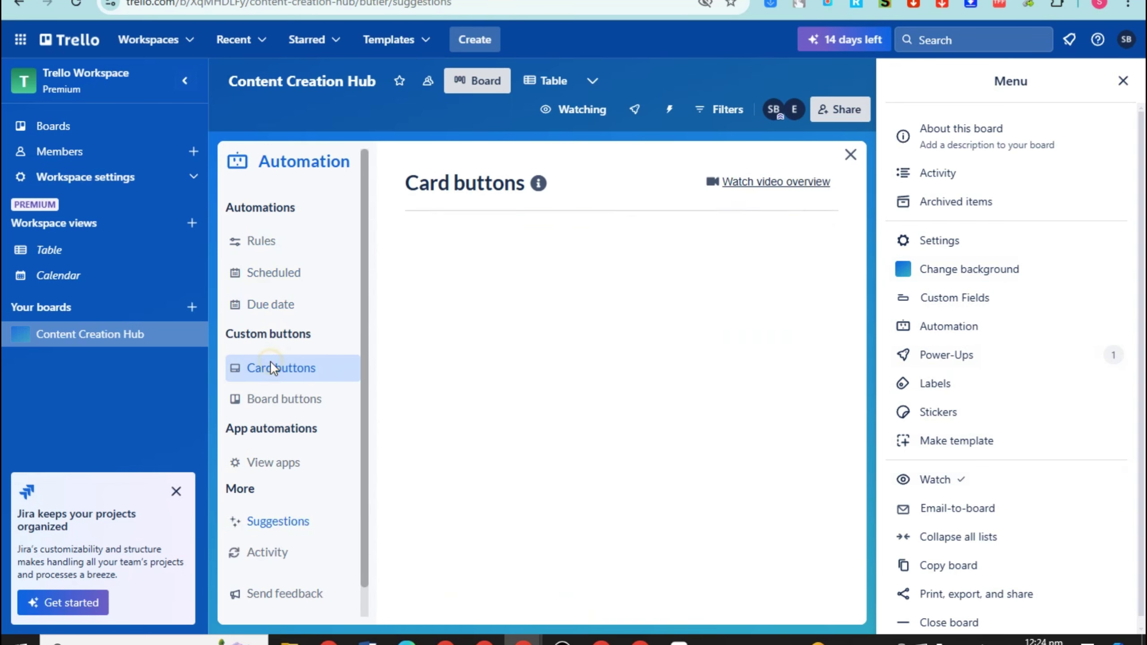
{"action": "left_click", "coordinate": [1123, 81]}
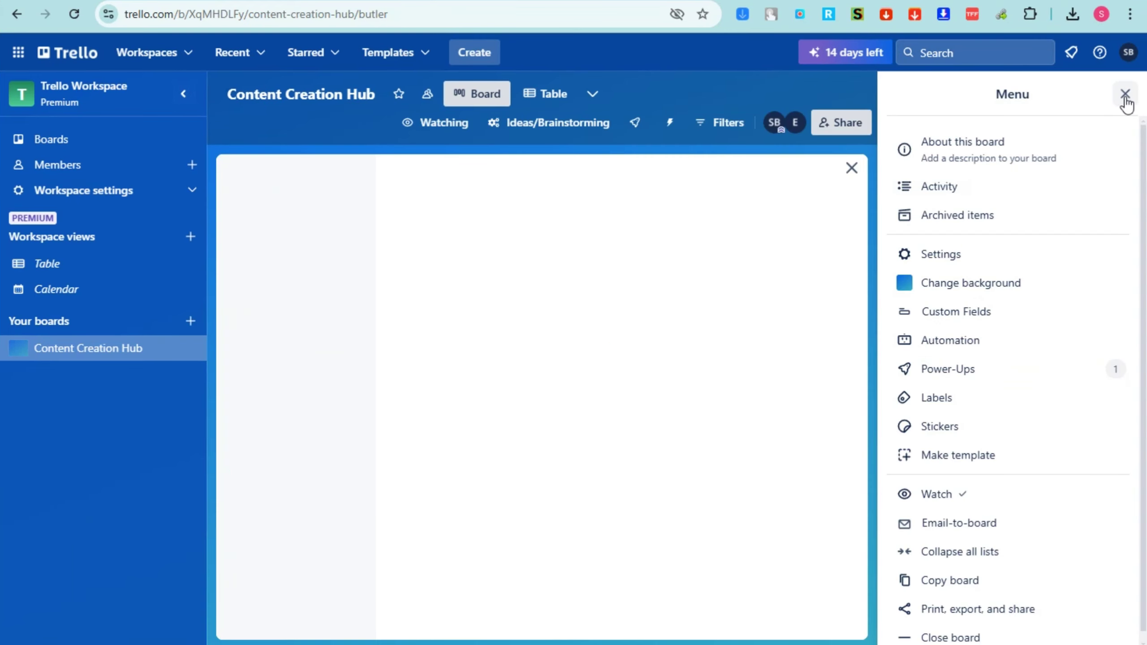
{"action": "left_click", "coordinate": [1122, 97]}
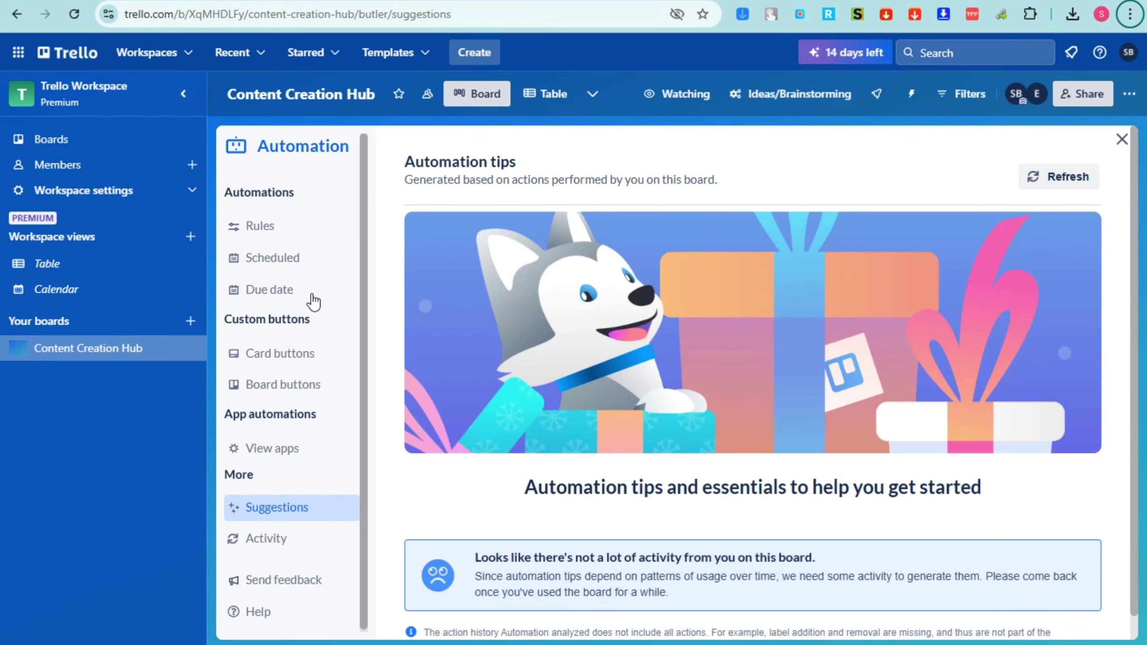
{"action": "left_click", "coordinate": [275, 366]}
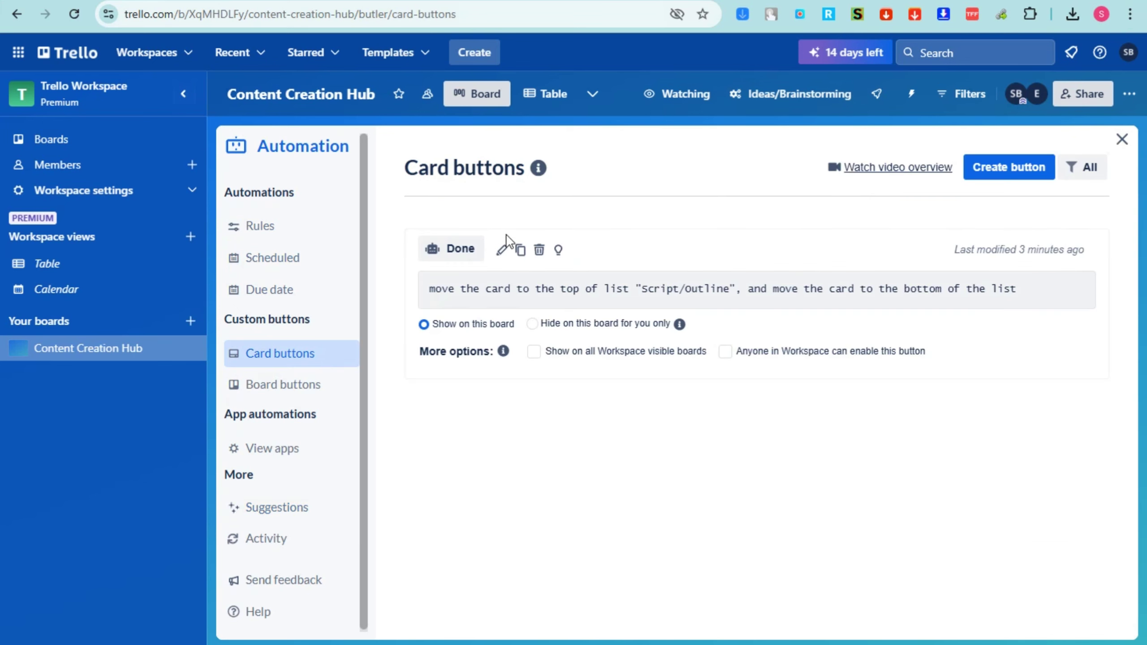
{"action": "left_click", "coordinate": [539, 251]}
{"action": "left_click", "coordinate": [602, 443]}
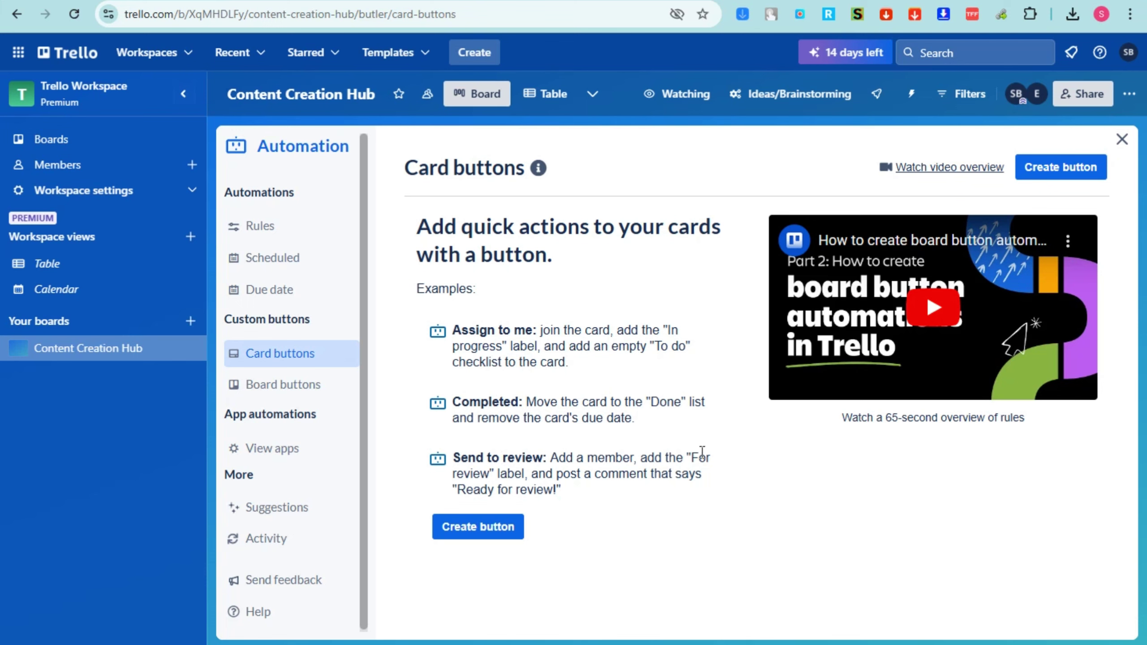
Create a card button titled 'Ideas/Brainstorming' and begin adding its actions
{"action": "left_click", "coordinate": [486, 538]}
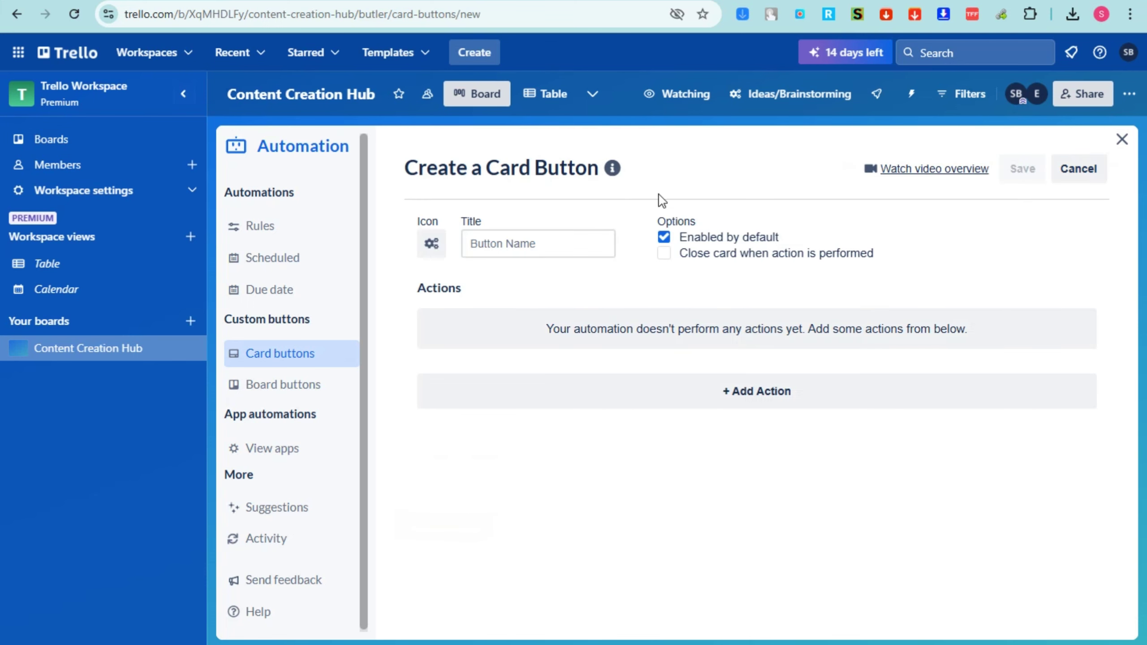
{"action": "left_click", "coordinate": [499, 247]}
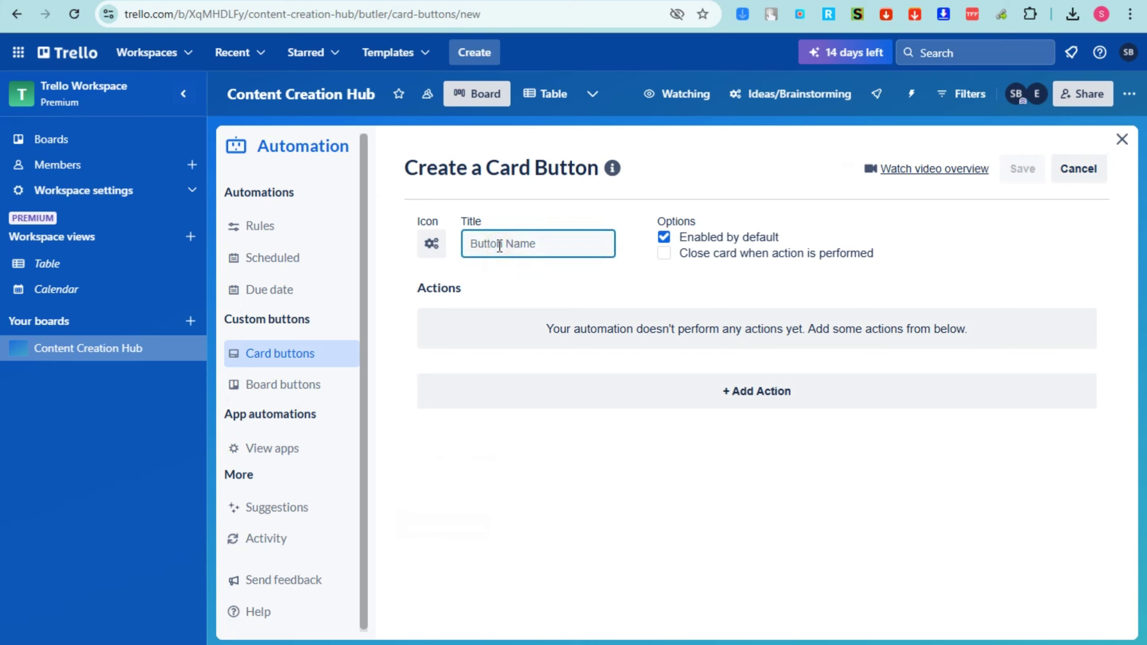
{"action": "type", "text": "Ideas/Brainstorming"}
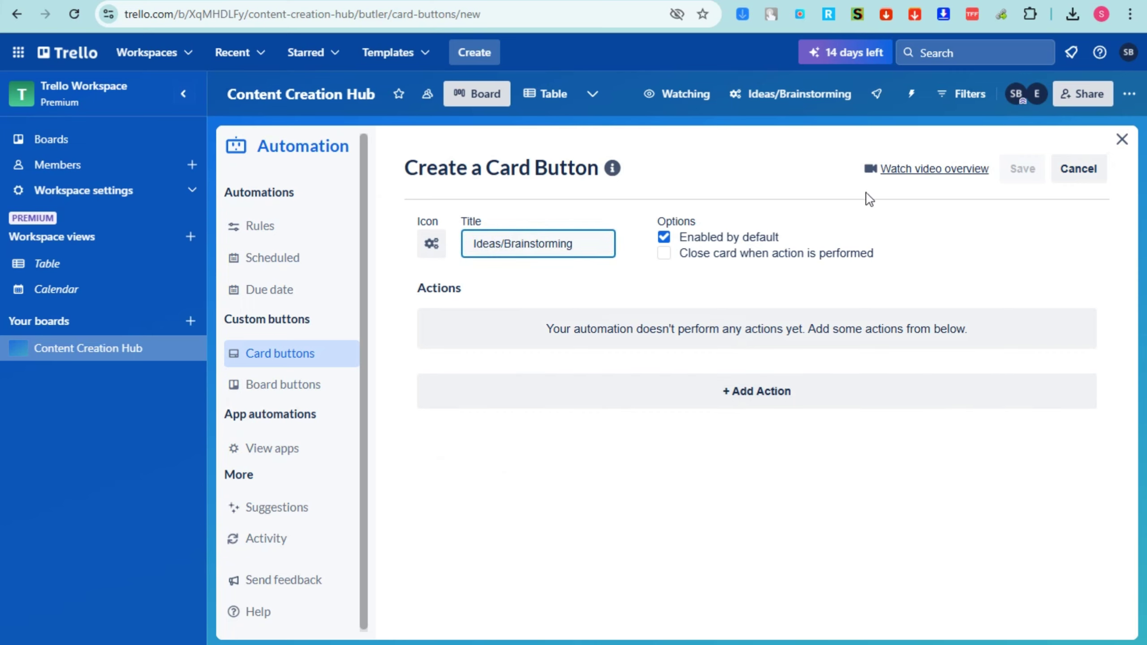
{"action": "left_click", "coordinate": [765, 393]}
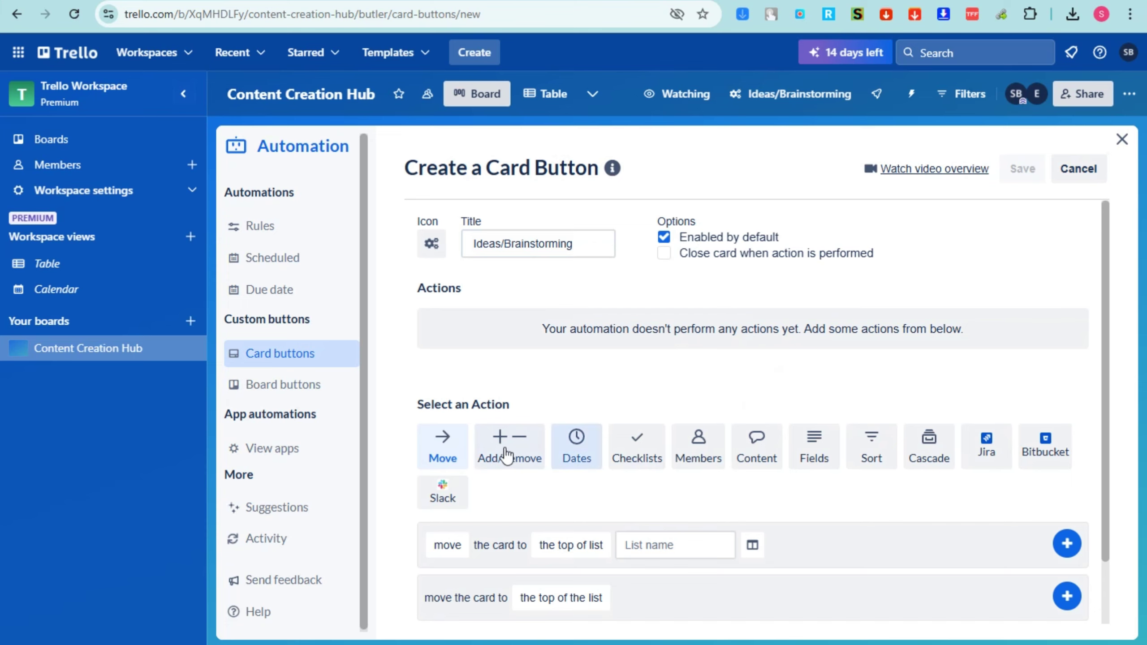
{"action": "scroll", "coordinate": [454, 456], "scroll_direction": "down", "scroll_amount": 2}
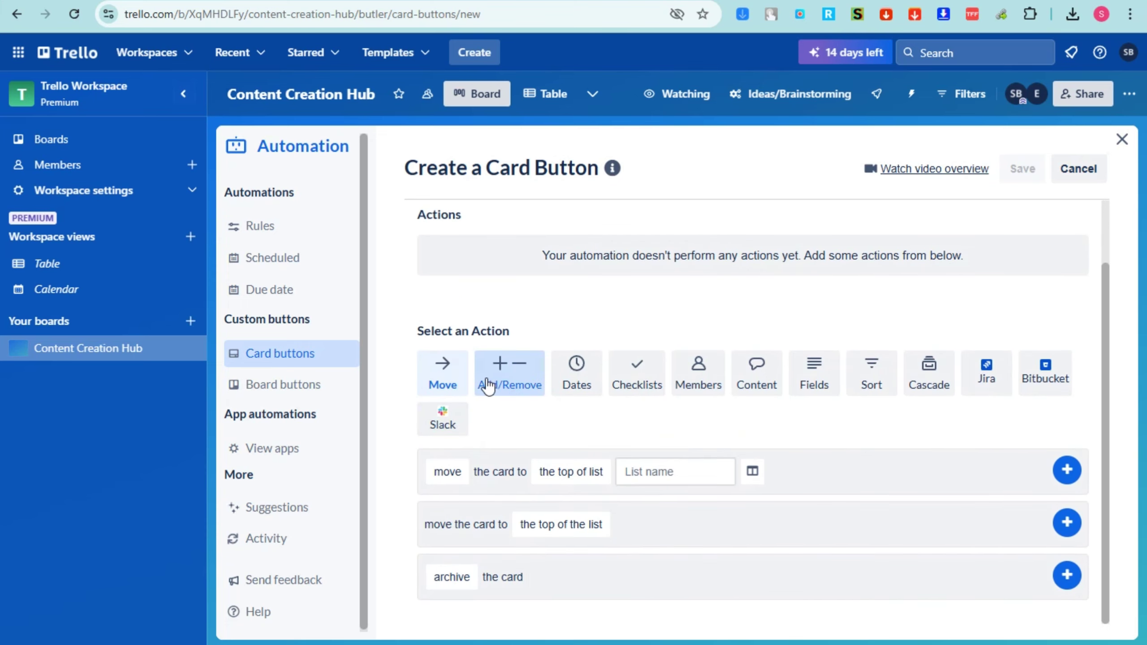
{"action": "scroll", "coordinate": [594, 297], "scroll_direction": "up", "scroll_amount": 2}
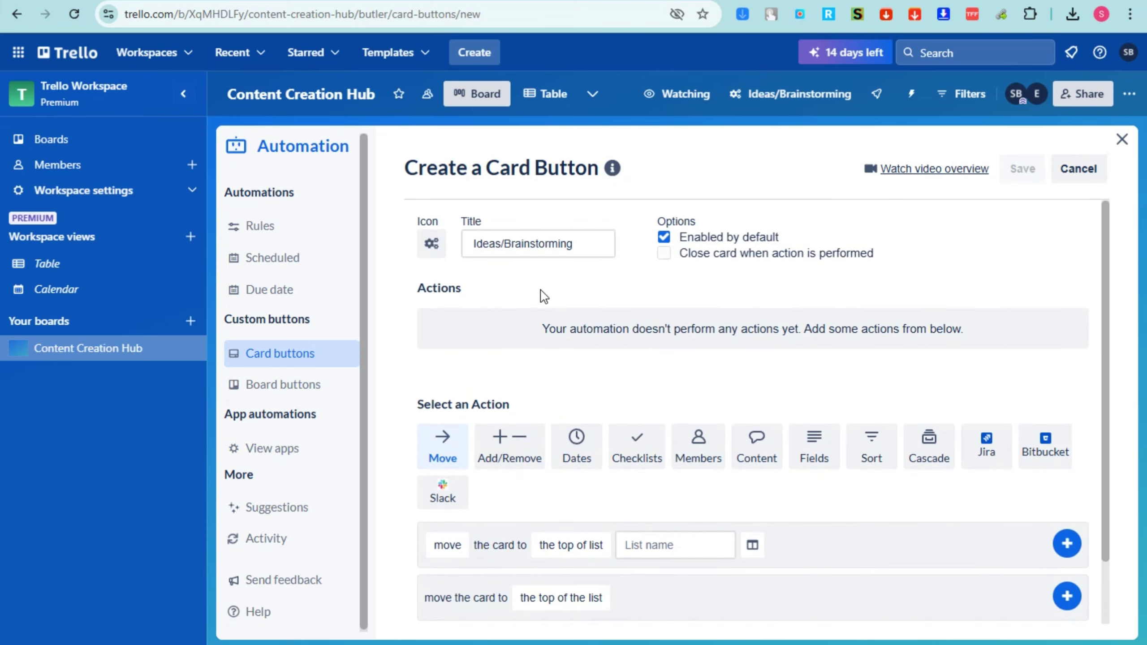
{"action": "scroll", "coordinate": [594, 490], "scroll_direction": "down", "scroll_amount": 2}
Give the button join, subscribe and add-member actions, and save it
{"action": "left_click", "coordinate": [697, 386]}
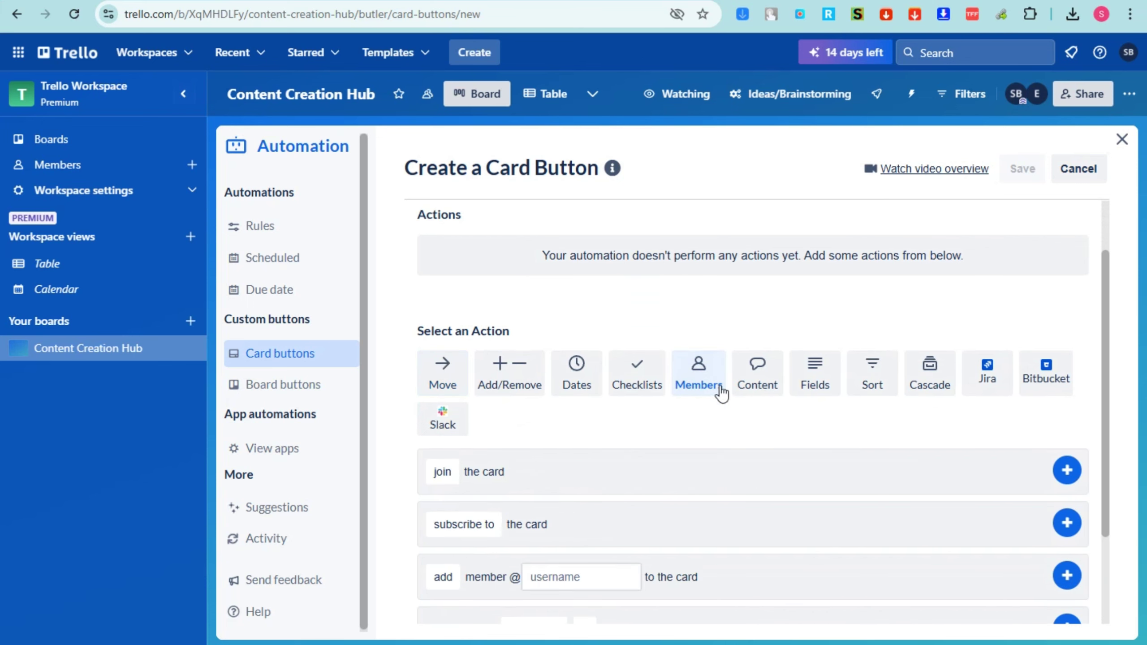
{"action": "scroll", "coordinate": [538, 485], "scroll_direction": "down", "scroll_amount": 2}
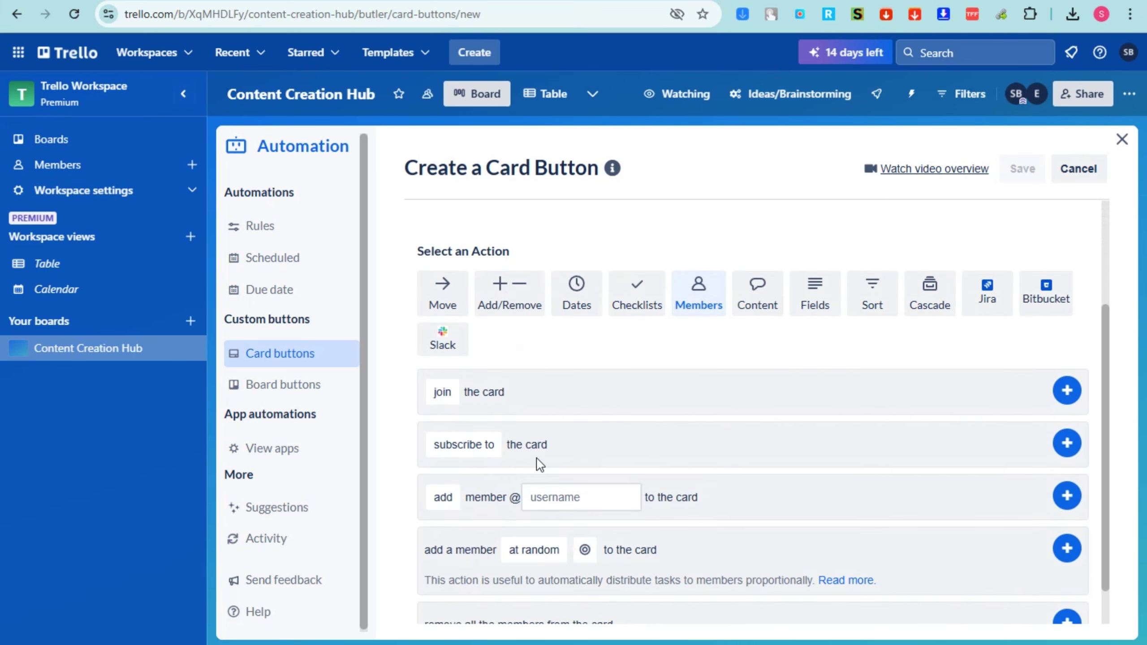
{"action": "left_click", "coordinate": [449, 398]}
{"action": "left_click", "coordinate": [443, 392]}
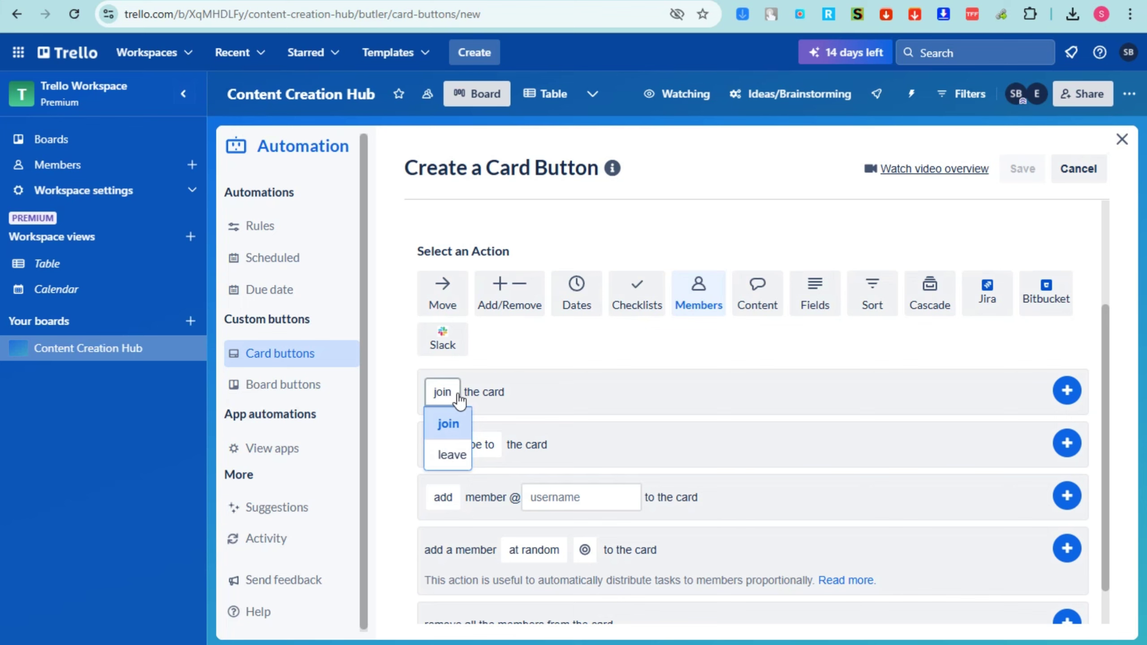
{"action": "left_click", "coordinate": [487, 392]}
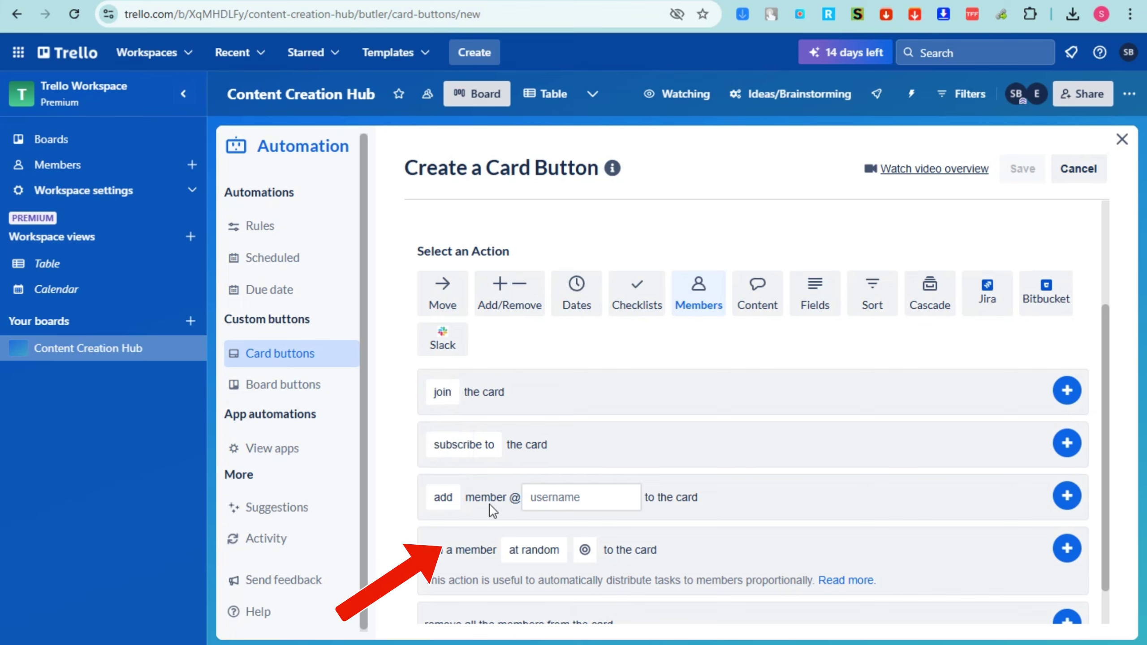
{"action": "left_click", "coordinate": [587, 497]}
{"action": "left_click", "coordinate": [600, 544]}
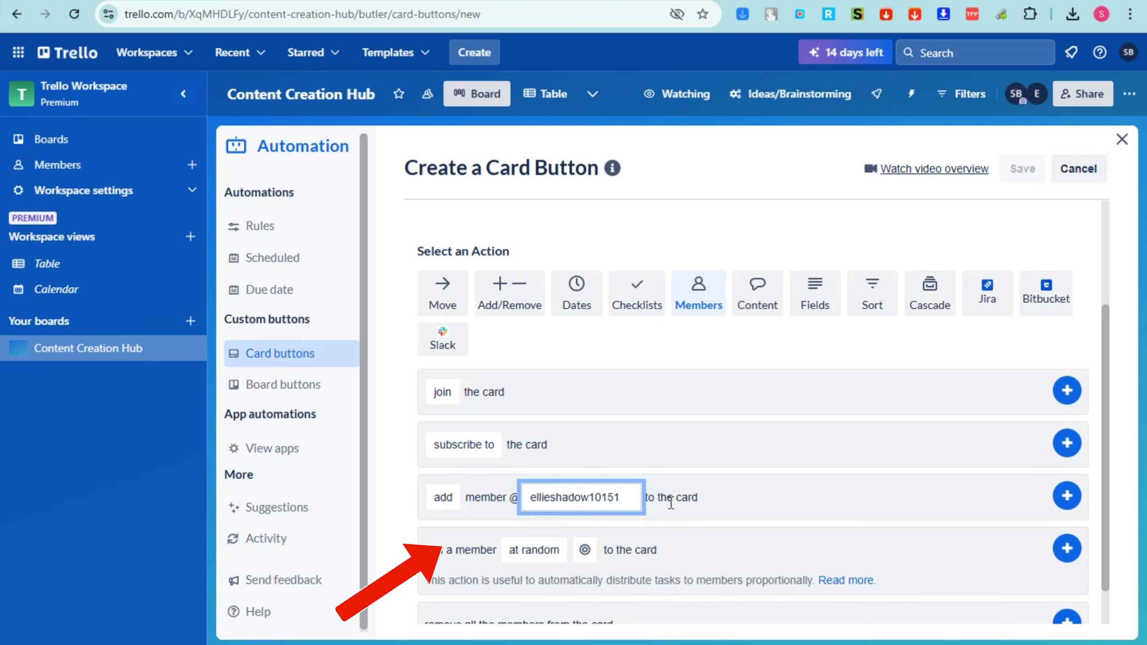
{"action": "scroll", "coordinate": [671, 502], "scroll_direction": "down", "scroll_amount": 2}
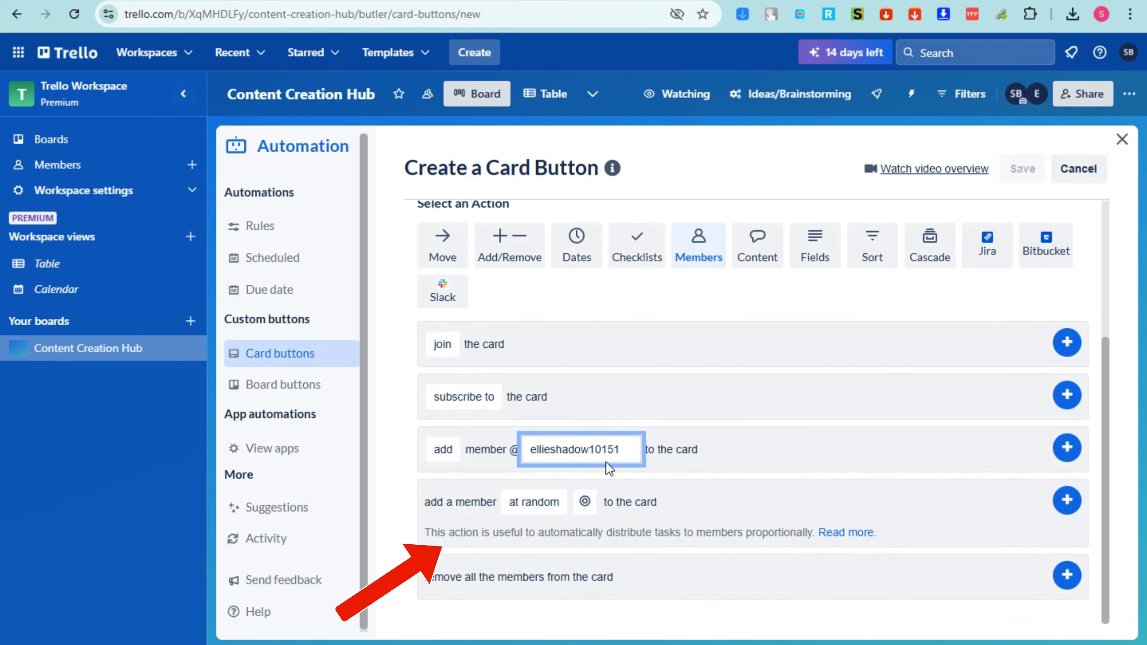
{"action": "left_click", "coordinate": [1067, 343]}
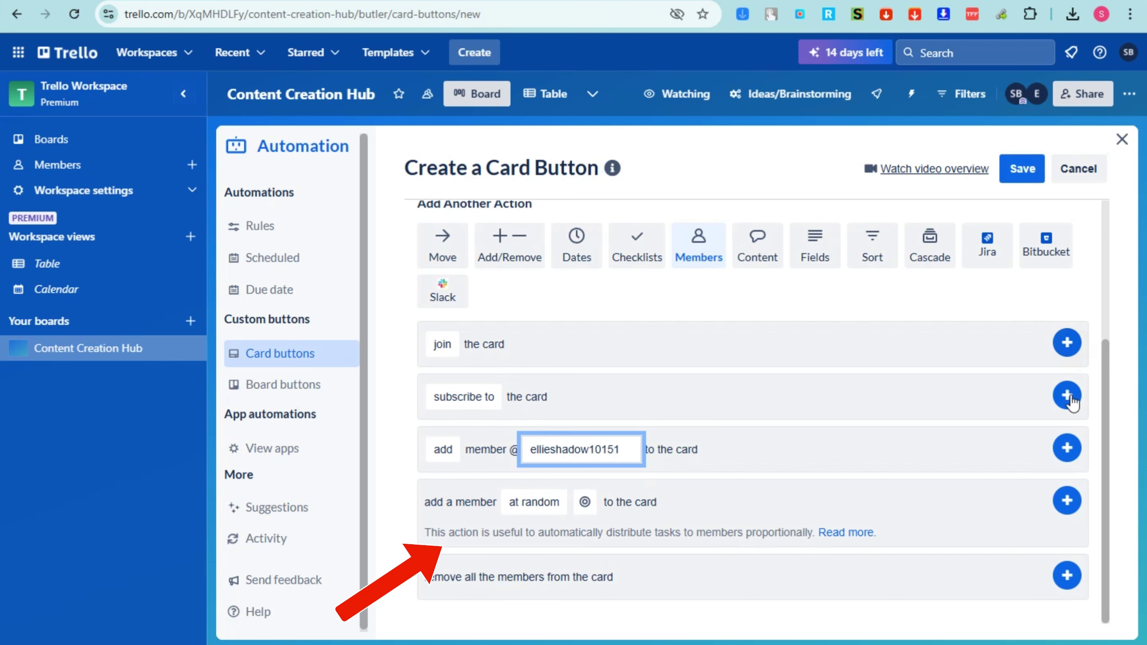
{"action": "left_click", "coordinate": [1014, 181]}
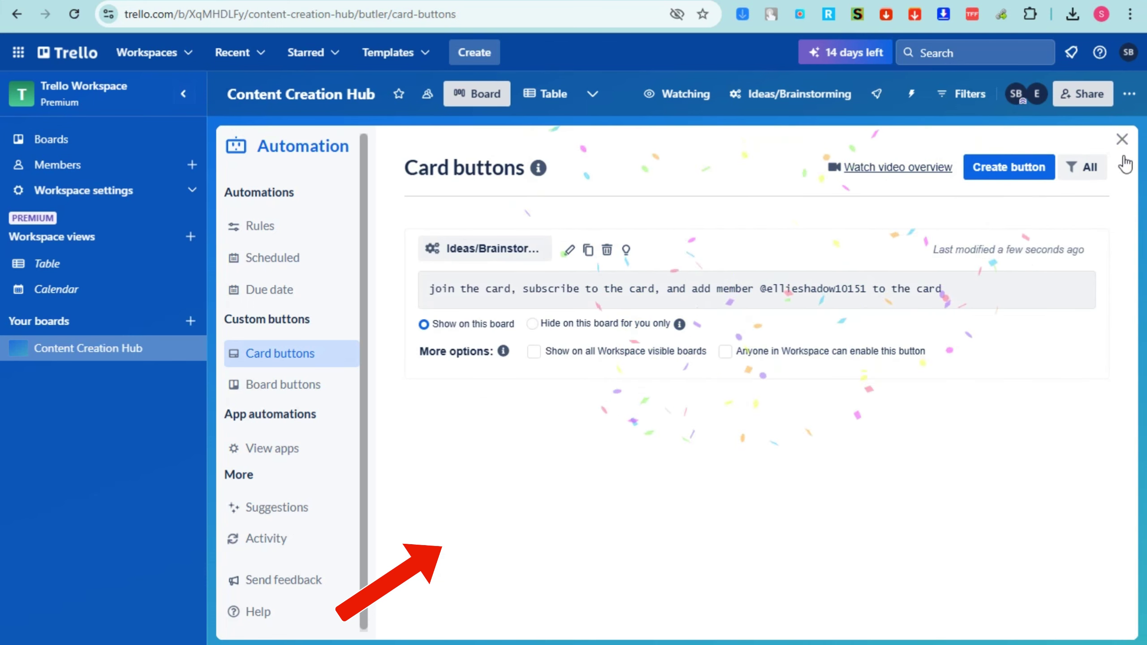
{"action": "left_click", "coordinate": [1121, 140]}
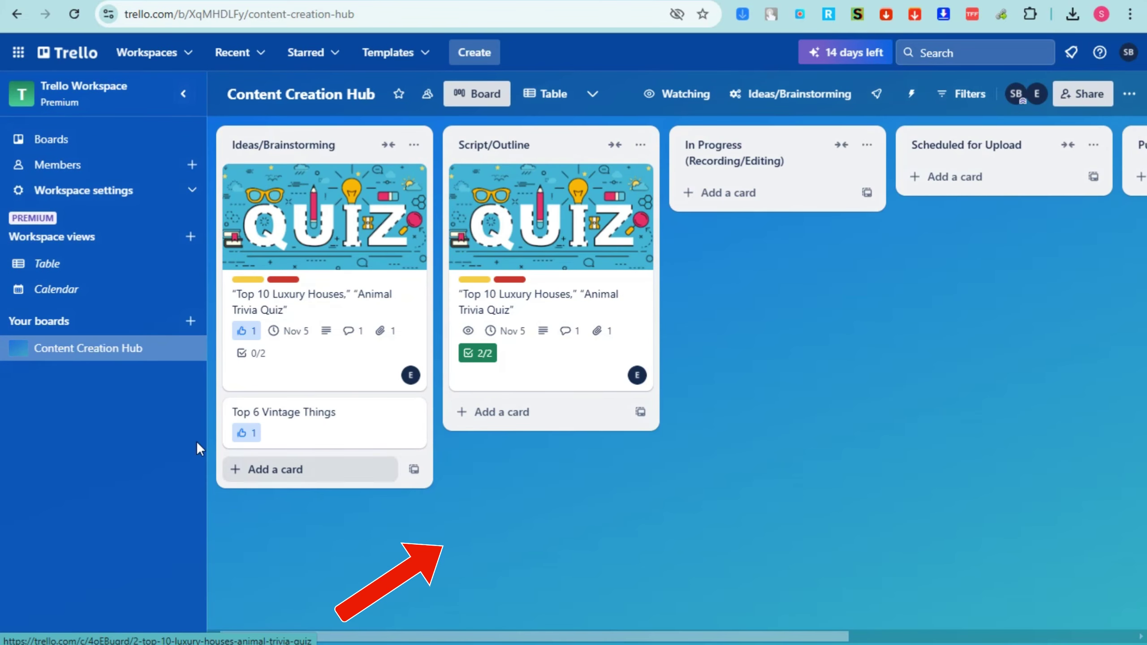
Add the member to the Top 6 Vintage Things card
{"action": "left_click", "coordinate": [318, 438]}
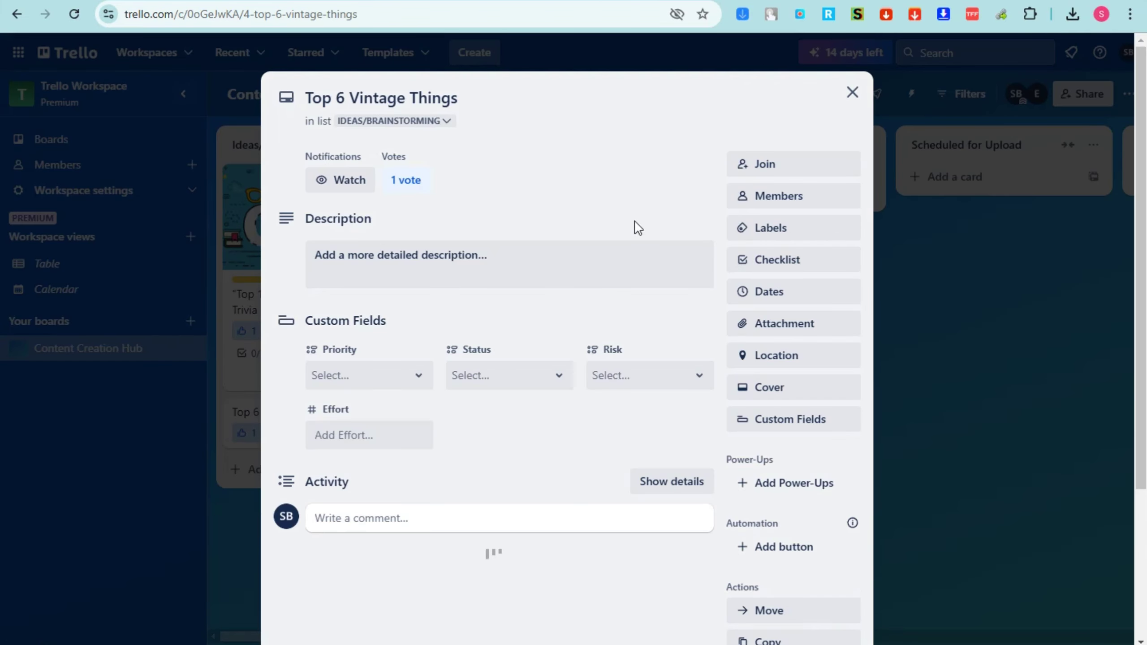
{"action": "left_click", "coordinate": [791, 203]}
{"action": "left_click", "coordinate": [801, 359]}
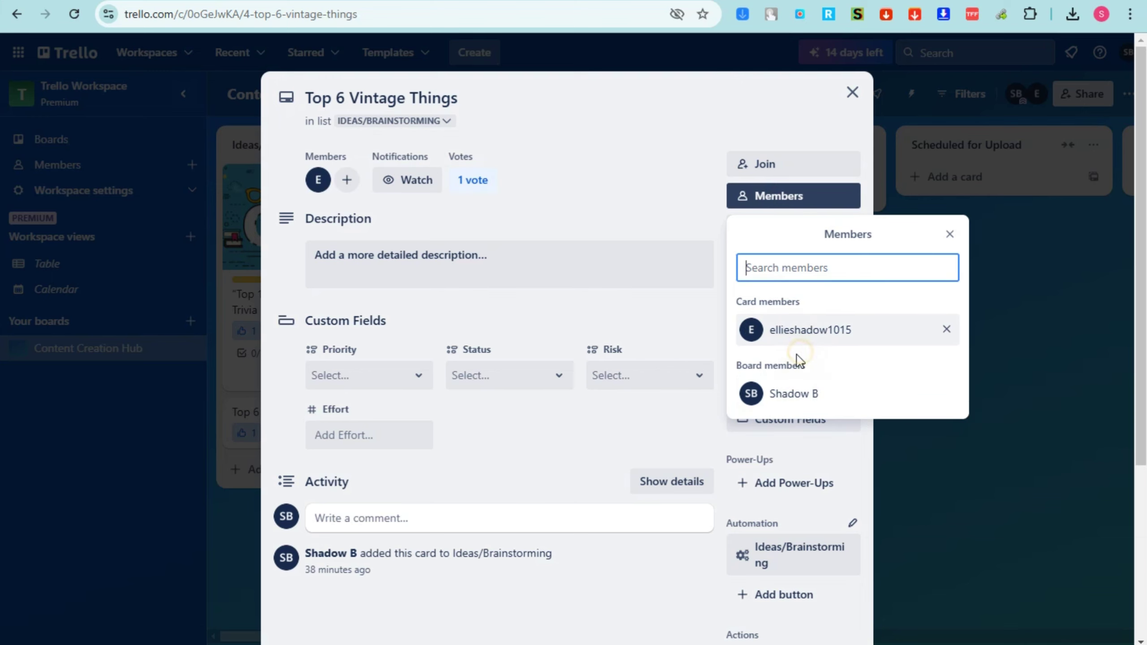
{"action": "left_click", "coordinate": [852, 94]}
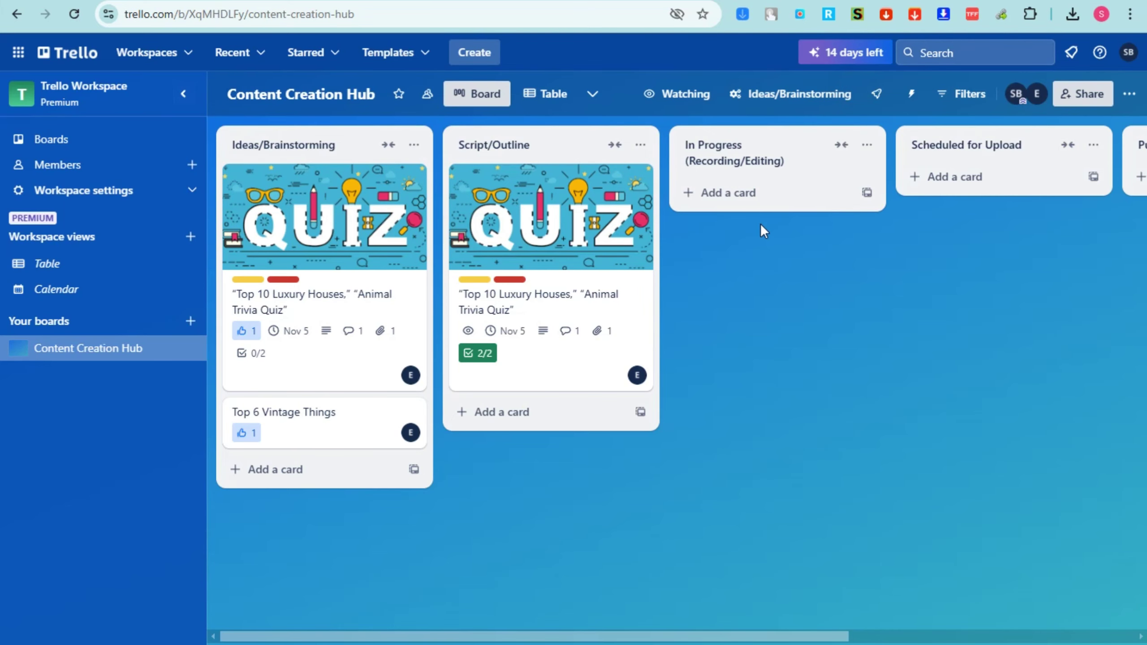
Check the members of the Top 10 Luxury Houses card
{"action": "left_click", "coordinate": [623, 306]}
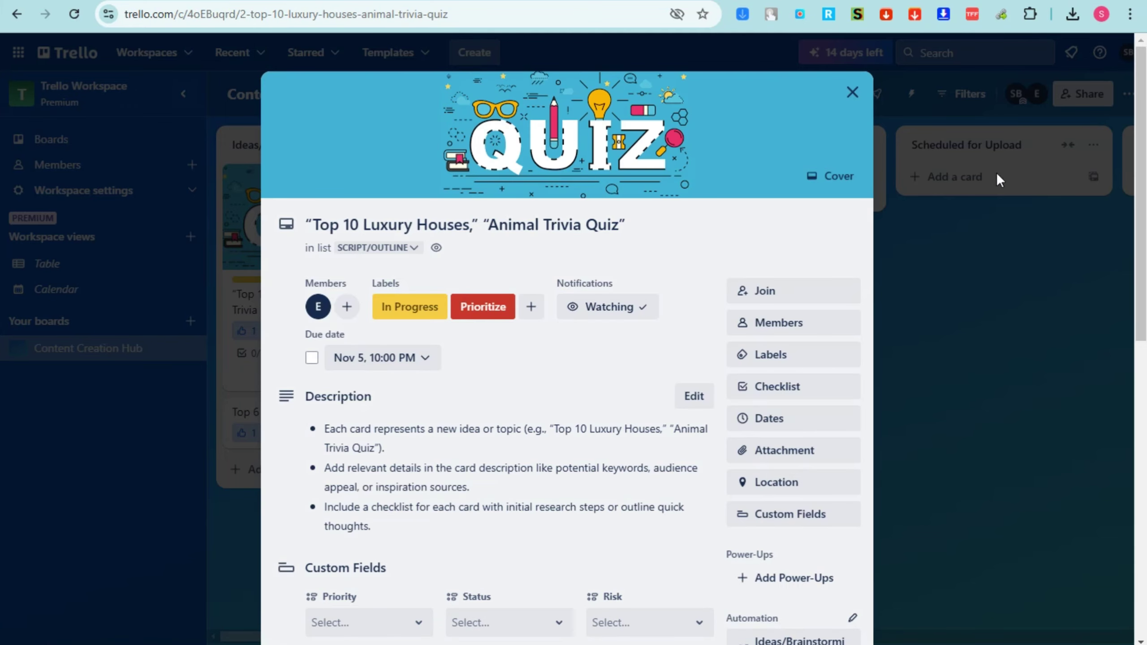
{"action": "left_click", "coordinate": [815, 327]}
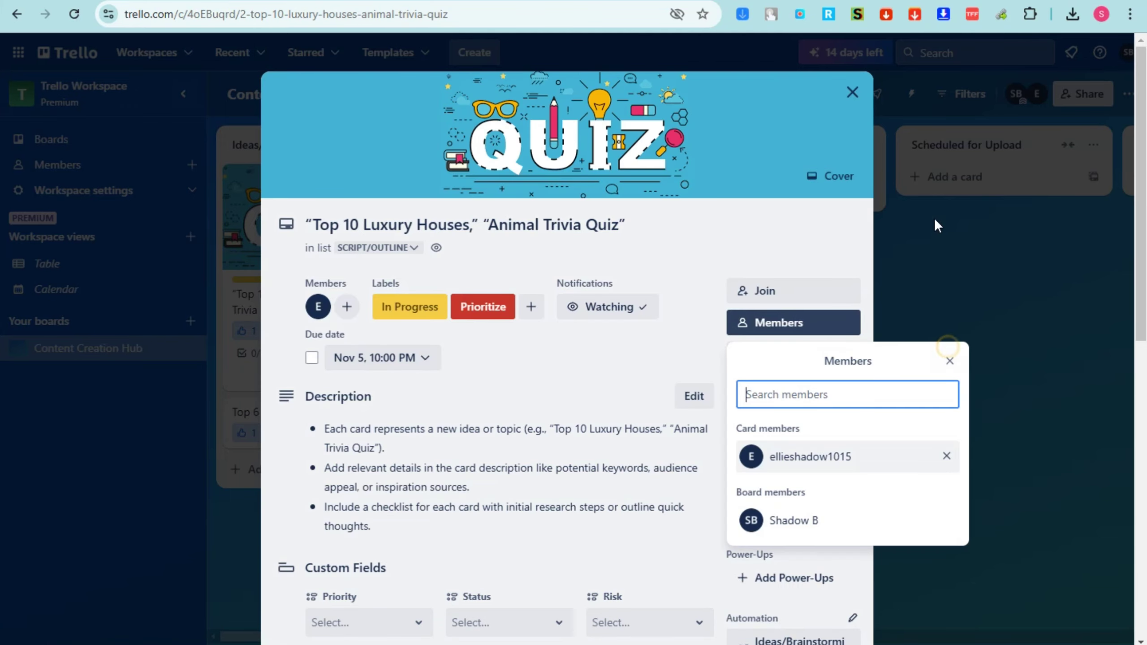
{"action": "left_click", "coordinate": [852, 92]}
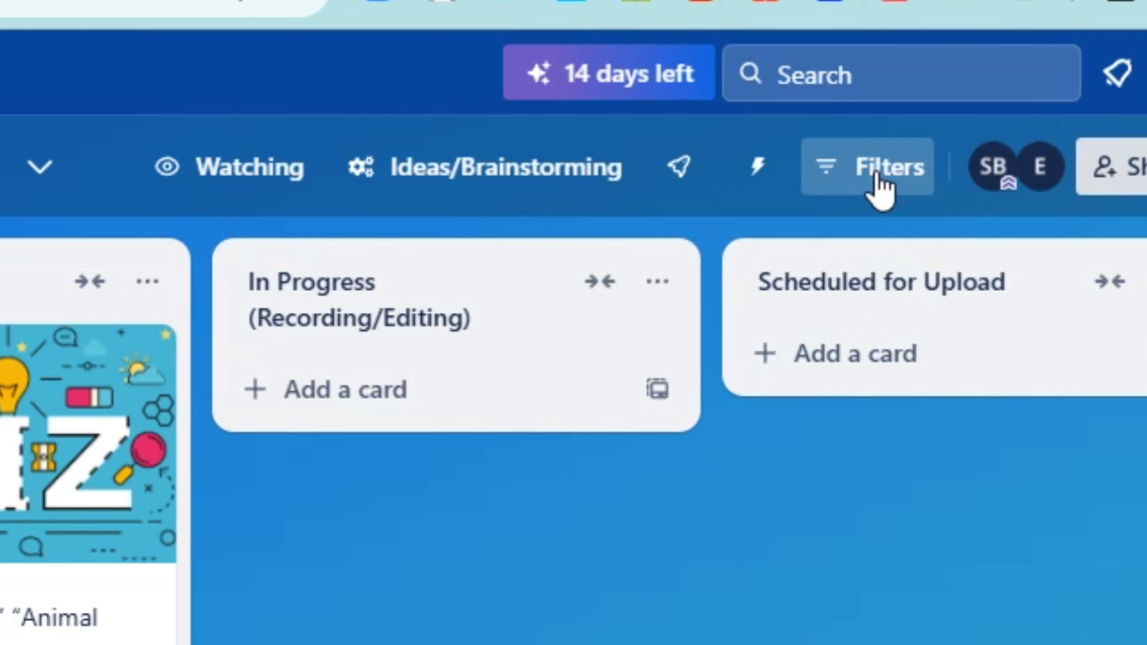
Toggle the overdue due-date filter on and off, then close the filter options
{"action": "left_click", "coordinate": [875, 174]}
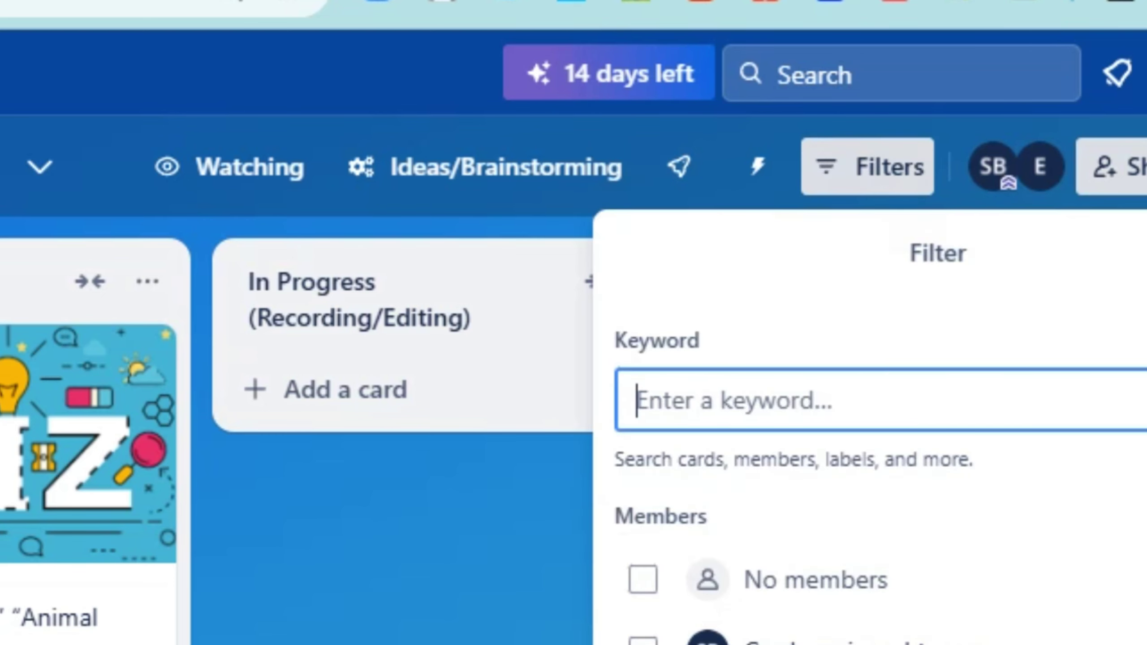
{"action": "scroll", "coordinate": [641, 565], "scroll_direction": "down", "scroll_amount": 5}
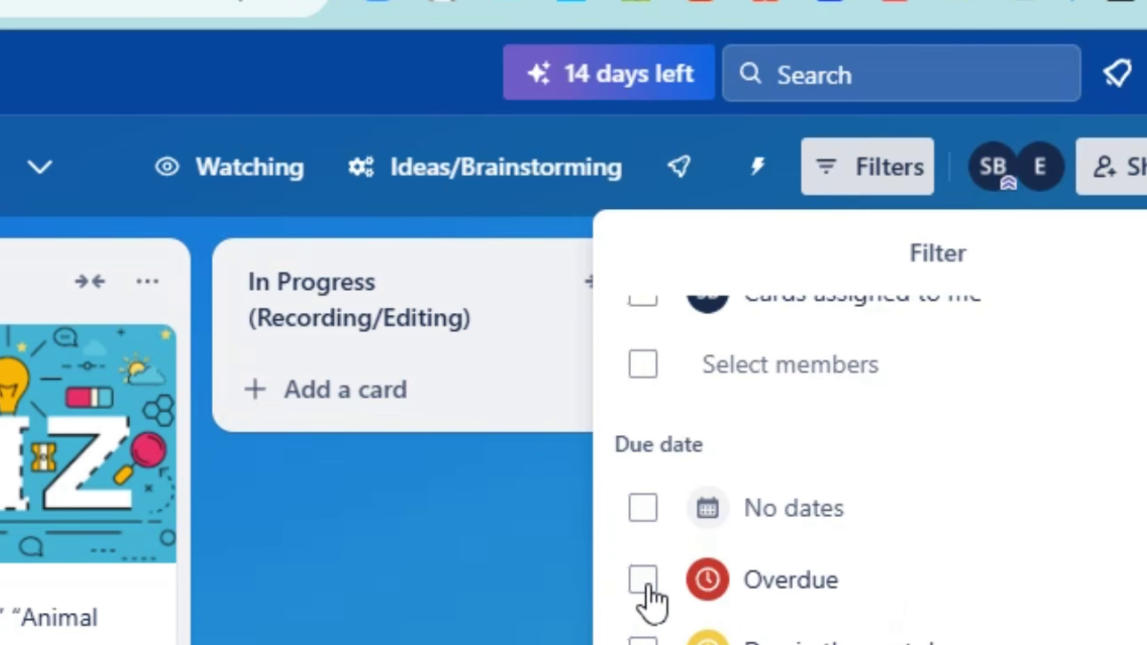
{"action": "left_click", "coordinate": [642, 580]}
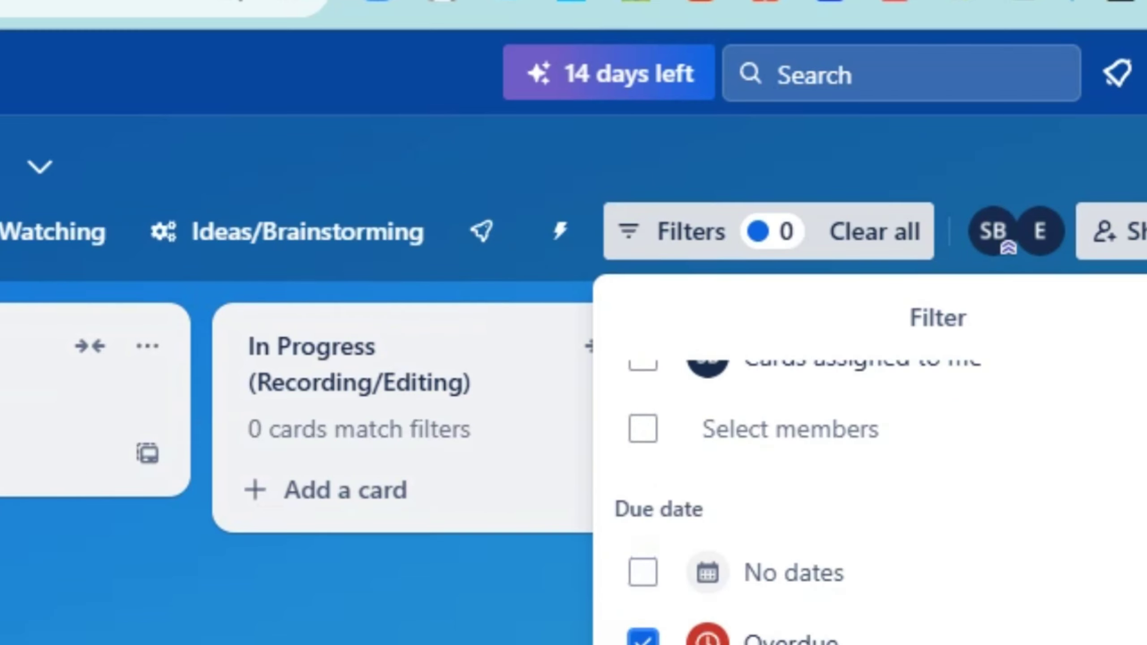
{"action": "left_click", "coordinate": [666, 634]}
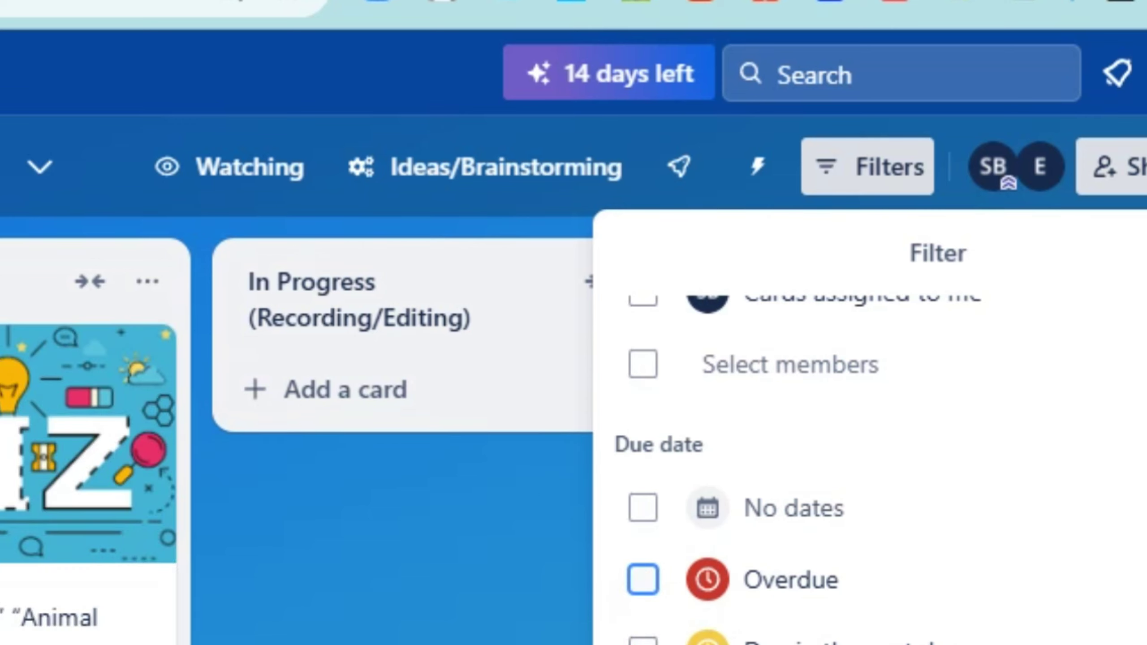
{"action": "left_click", "coordinate": [642, 580]}
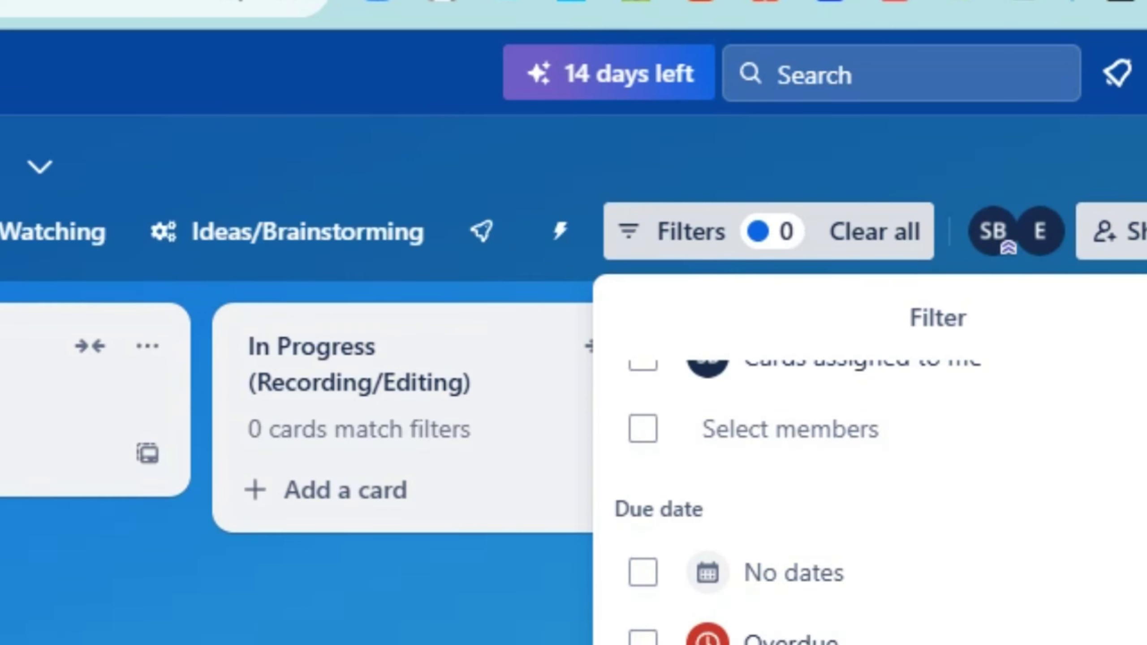
{"action": "left_click", "coordinate": [642, 640]}
{"action": "left_click", "coordinate": [643, 641]}
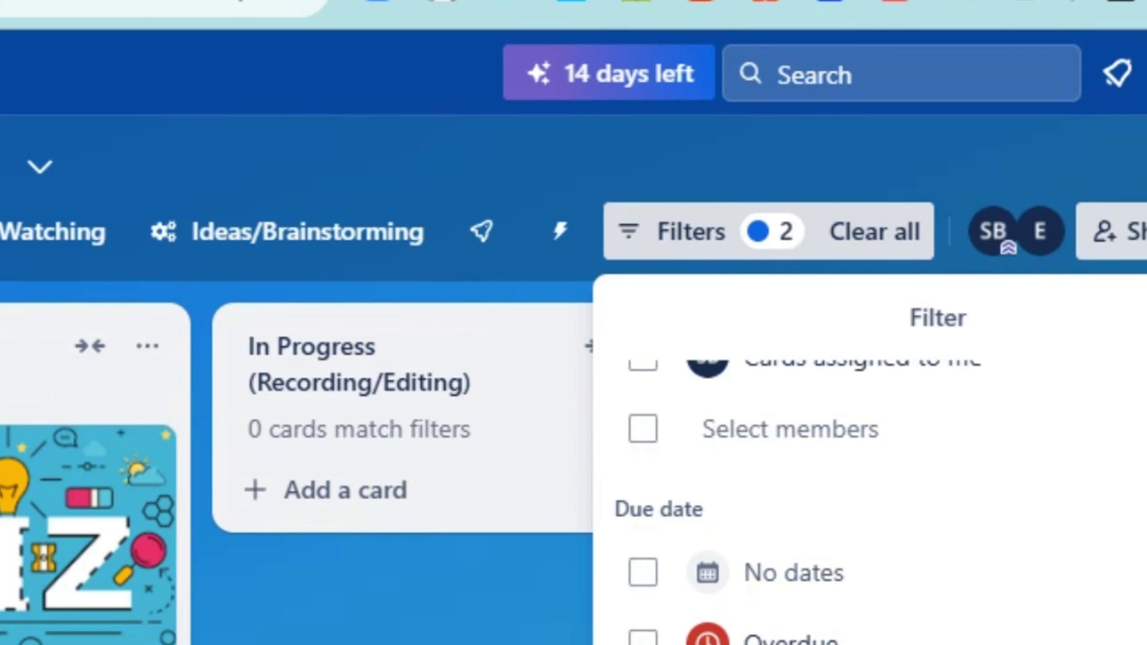
{"action": "left_click", "coordinate": [643, 642]}
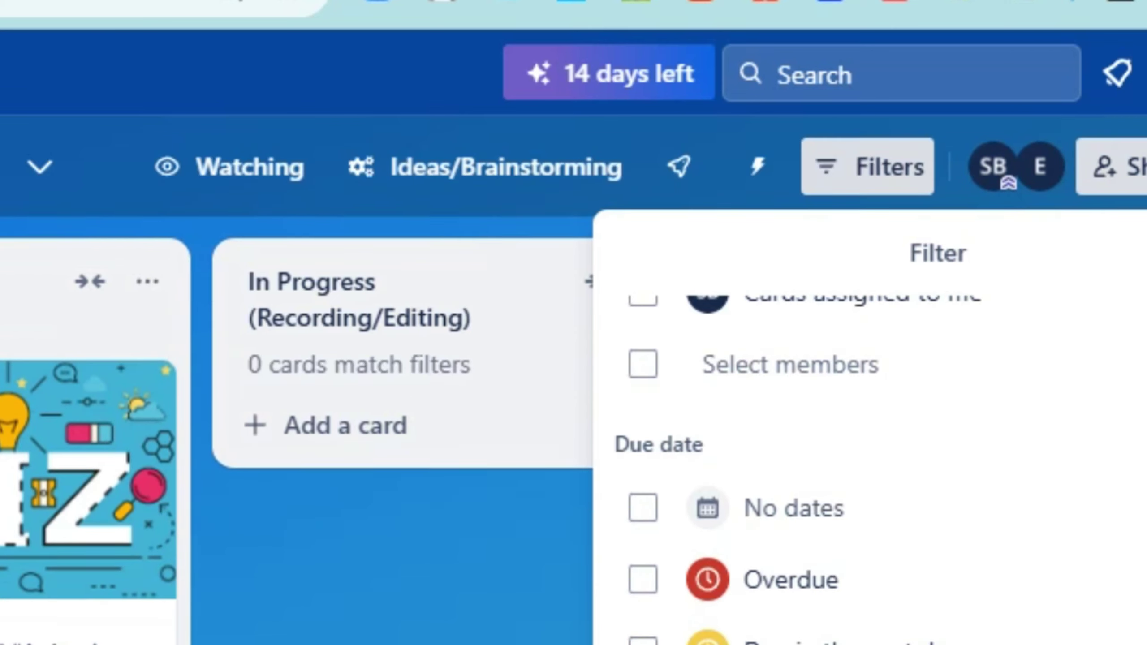
{"action": "scroll", "coordinate": [869, 501], "scroll_direction": "down", "scroll_amount": 2}
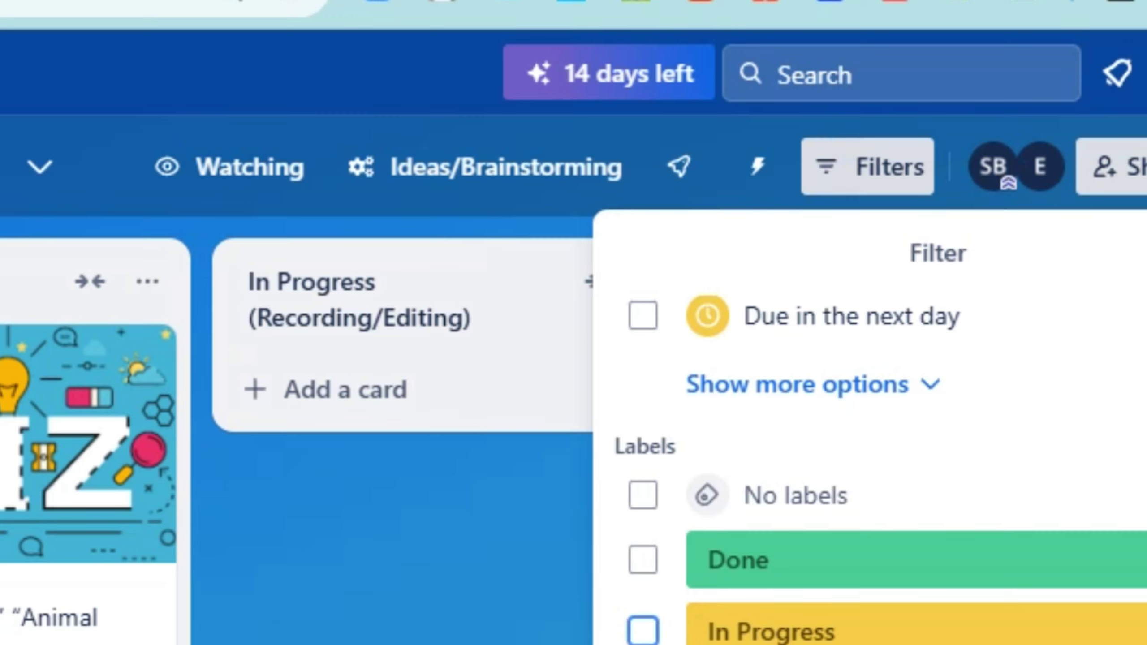
{"action": "scroll", "coordinate": [749, 461], "scroll_direction": "up", "scroll_amount": 3}
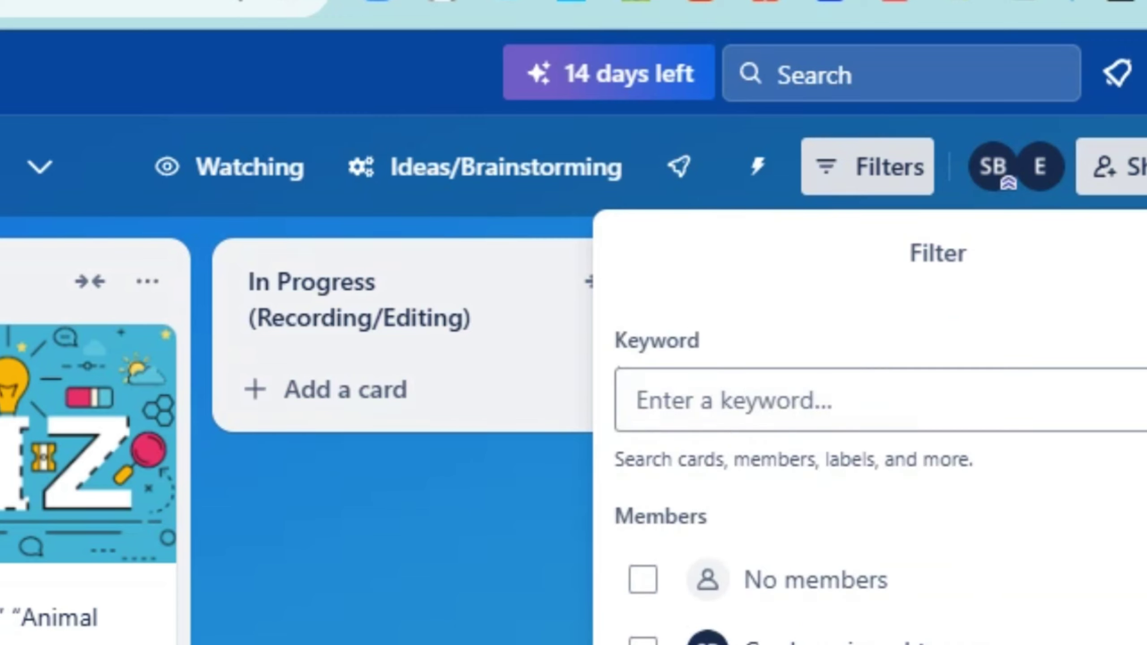
{"action": "key", "text": "Escape"}
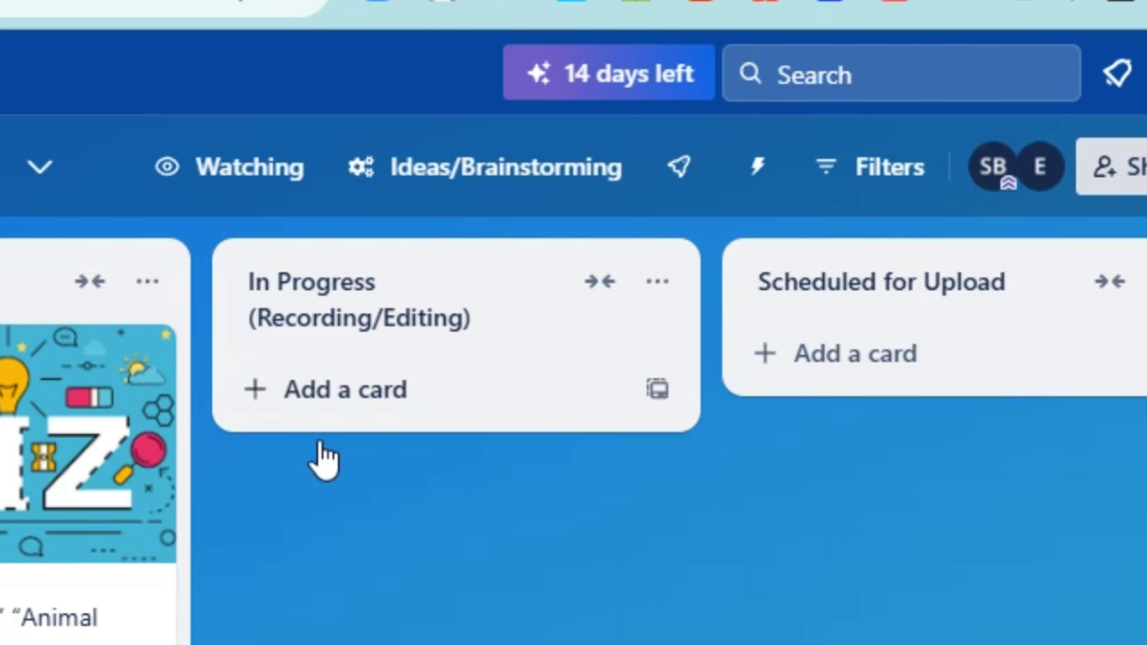
Set the Ideas/Brainstorming quiz card's due date to Oct 29
{"action": "left_click", "coordinate": [418, 317]}
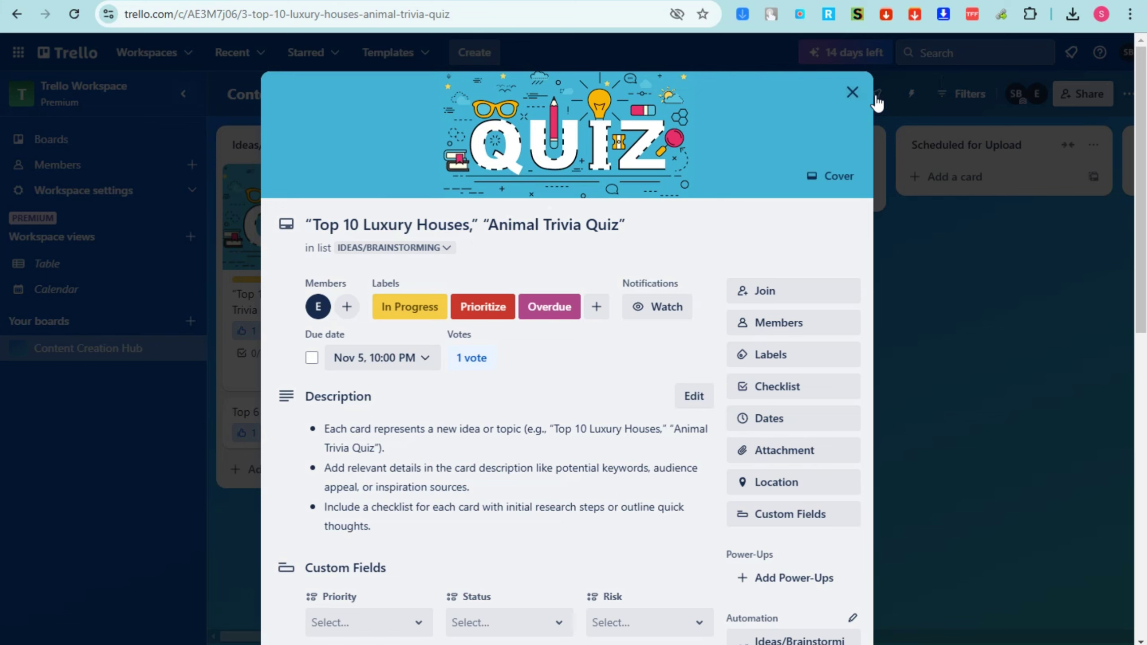
{"action": "left_click", "coordinate": [782, 422]}
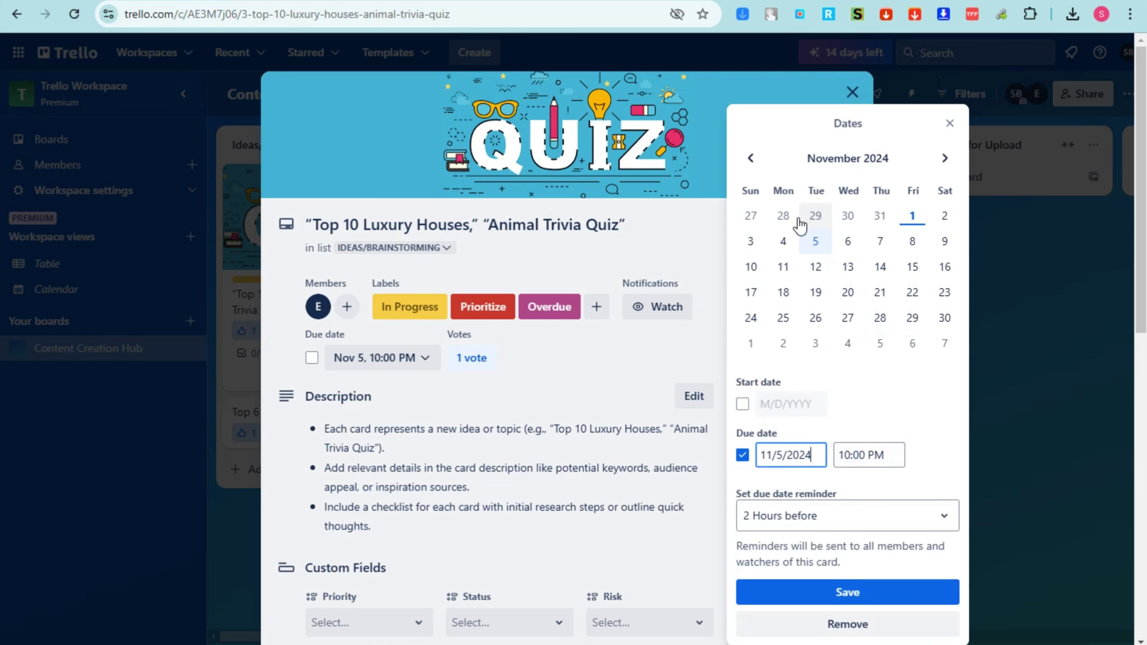
{"action": "left_click", "coordinate": [828, 224]}
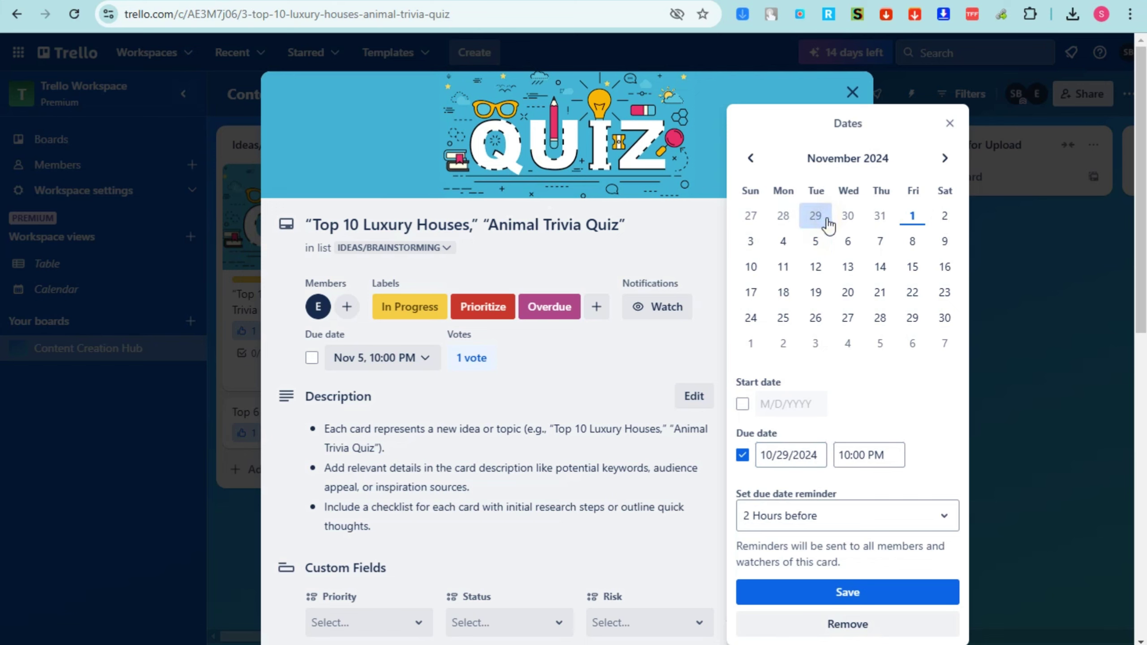
{"action": "left_click", "coordinate": [878, 593]}
{"action": "left_click", "coordinate": [852, 92]}
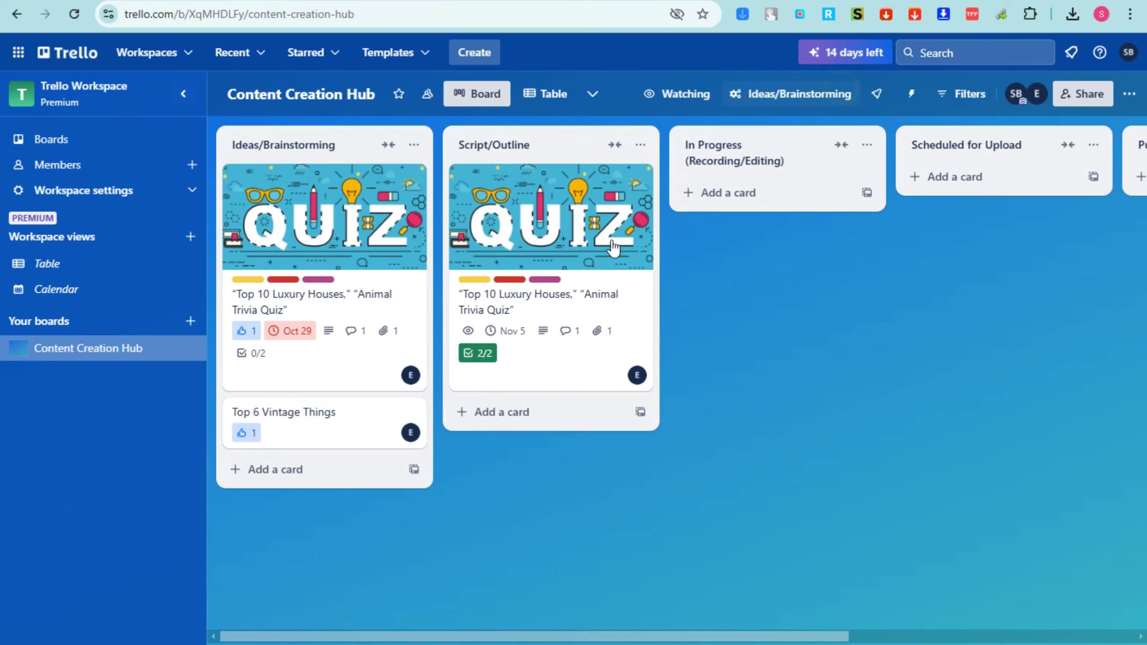
Set the Script/Outline quiz card's due date to Oct 30
{"action": "left_click", "coordinate": [546, 279]}
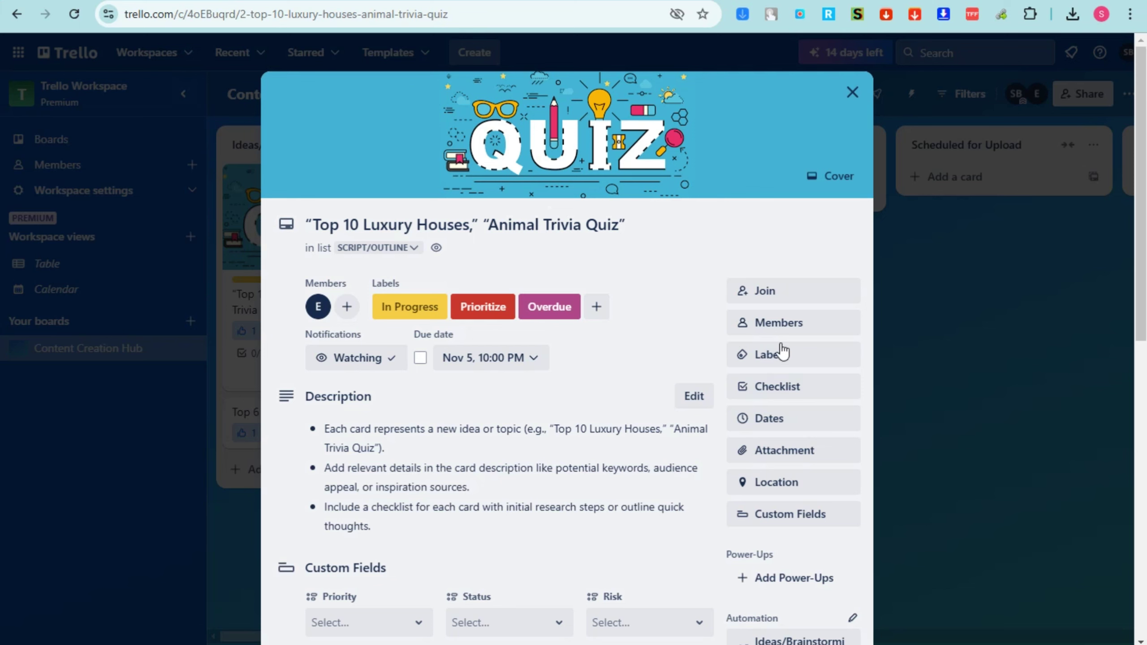
{"action": "left_click", "coordinate": [784, 419]}
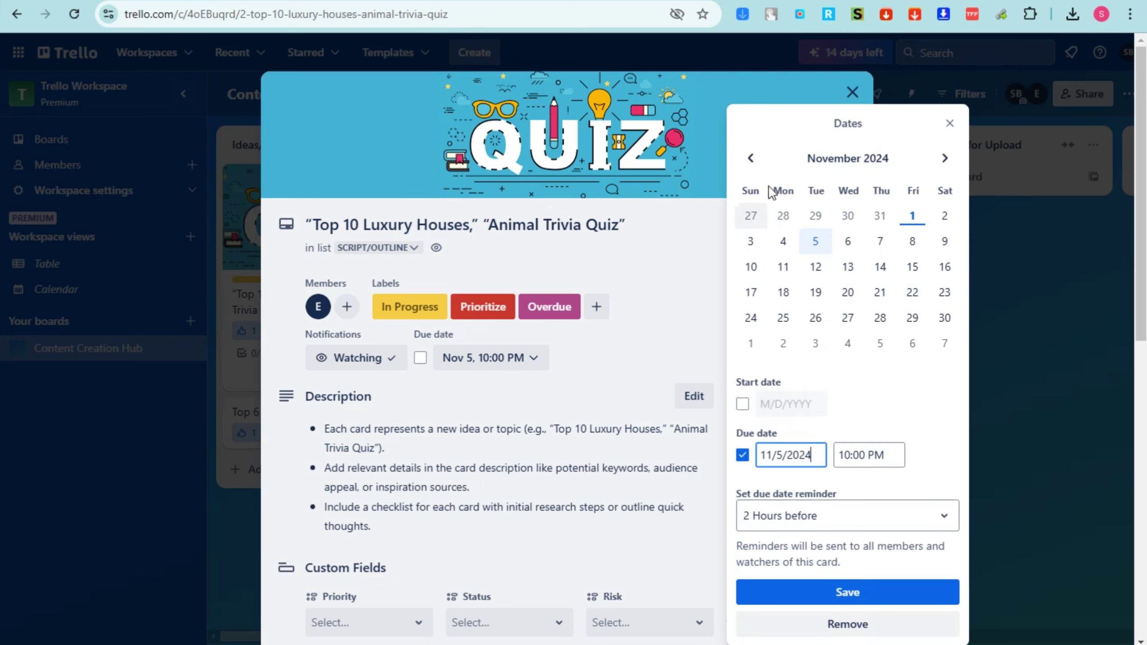
{"action": "left_click", "coordinate": [751, 158]}
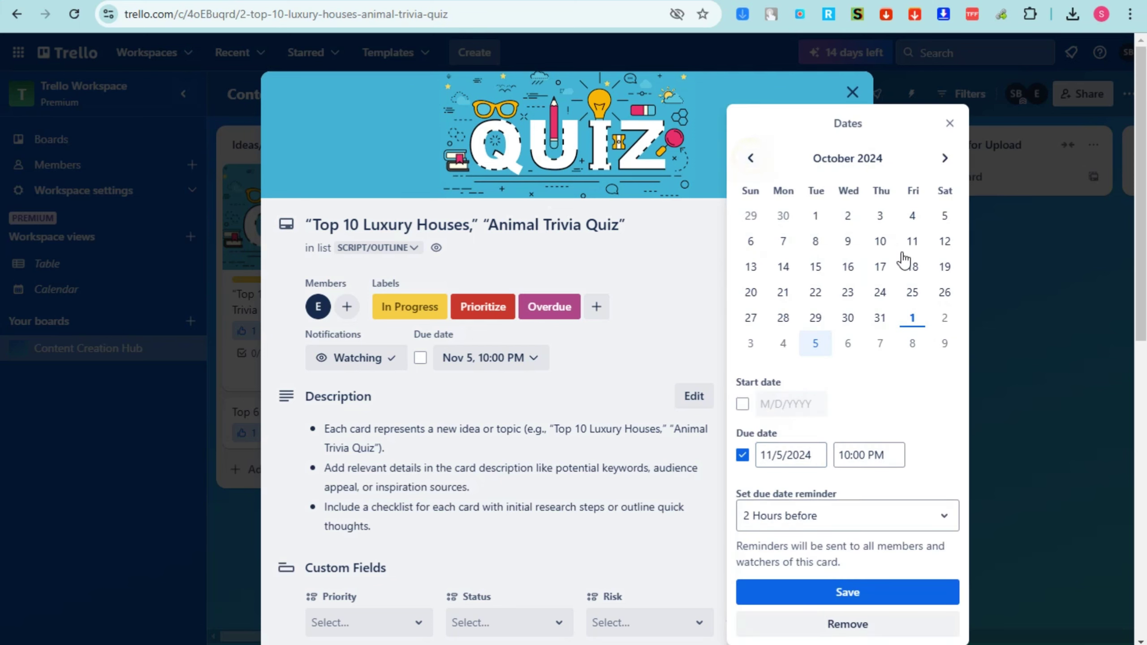
{"action": "left_click", "coordinate": [849, 318]}
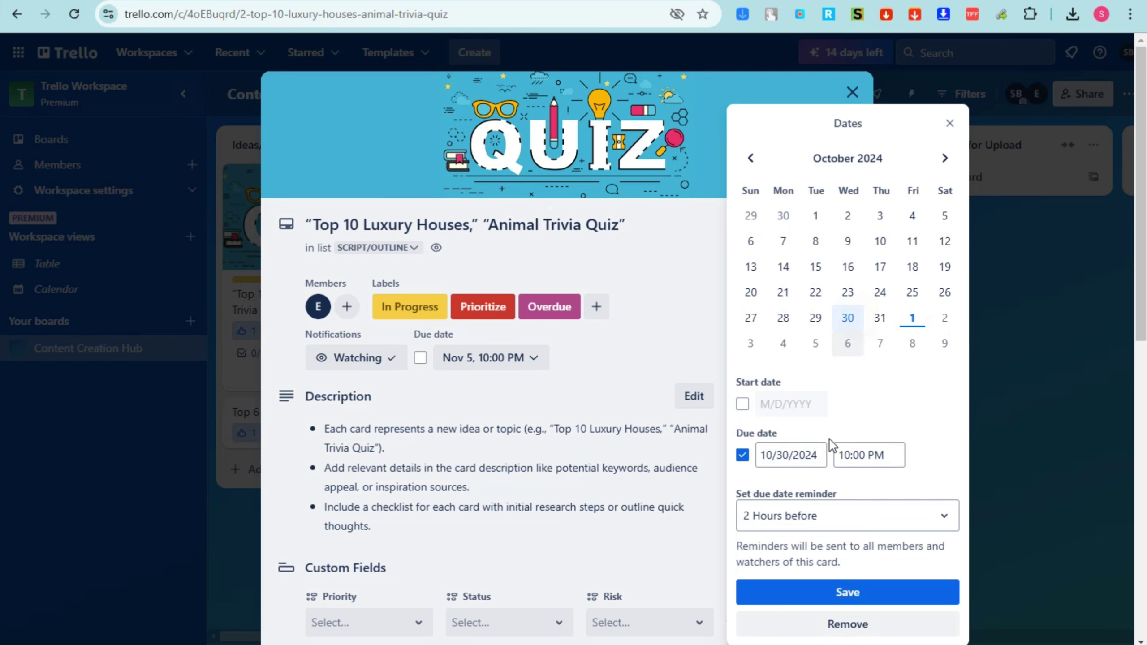
{"action": "left_click", "coordinate": [869, 599]}
{"action": "left_click", "coordinate": [852, 93]}
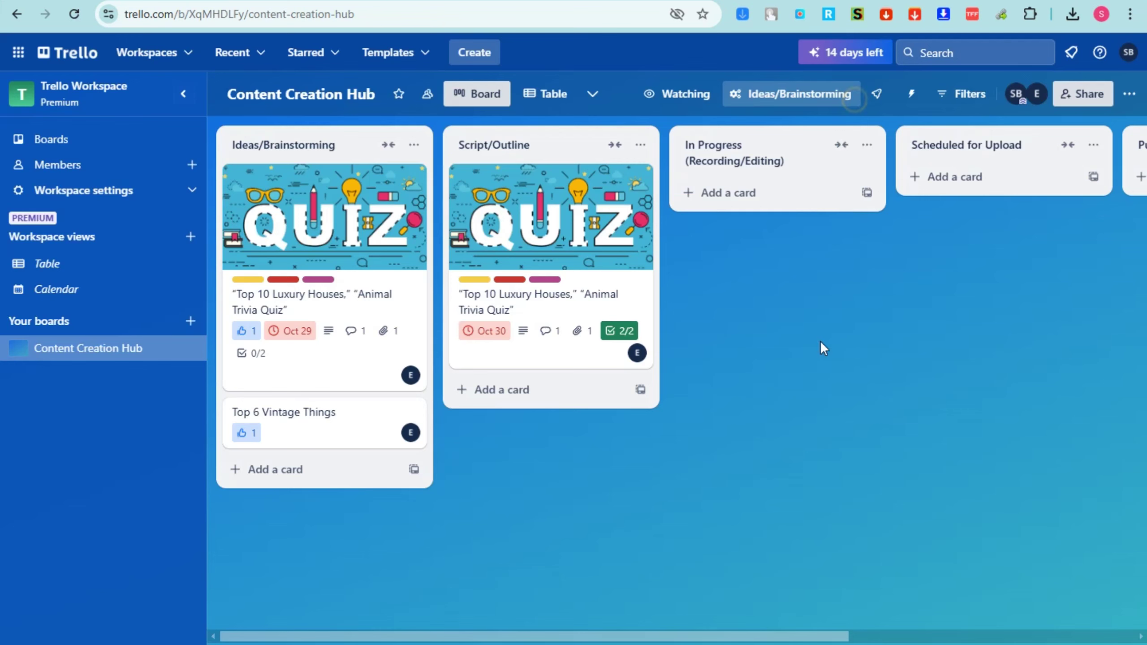
{"action": "left_click", "coordinate": [980, 99]}
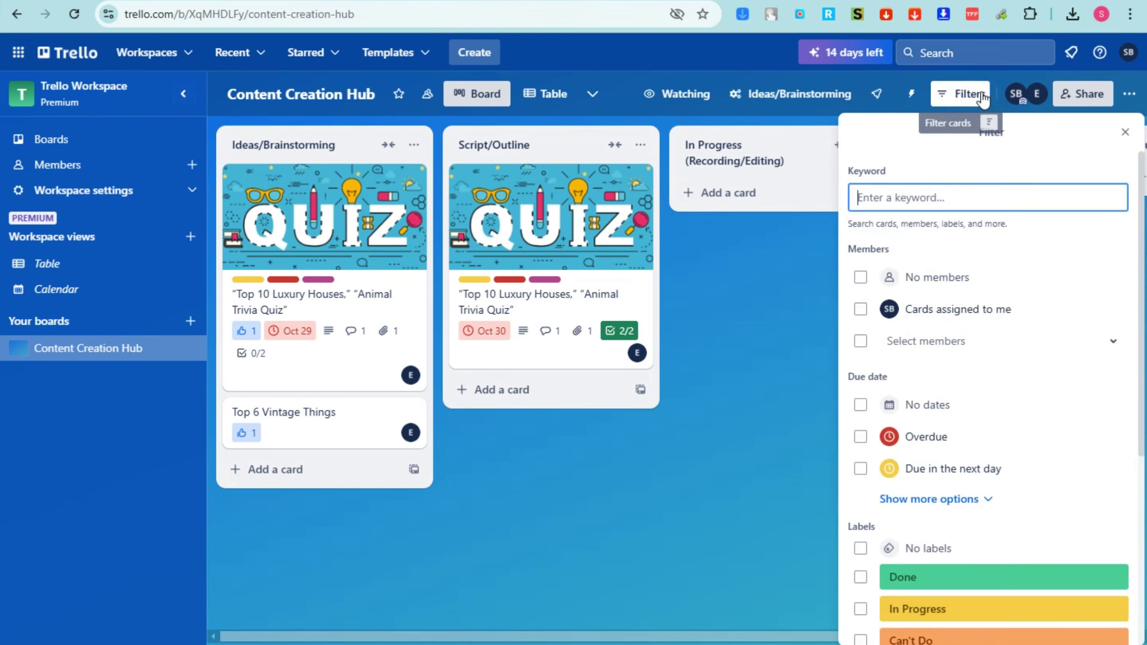
{"action": "left_click", "coordinate": [860, 438]}
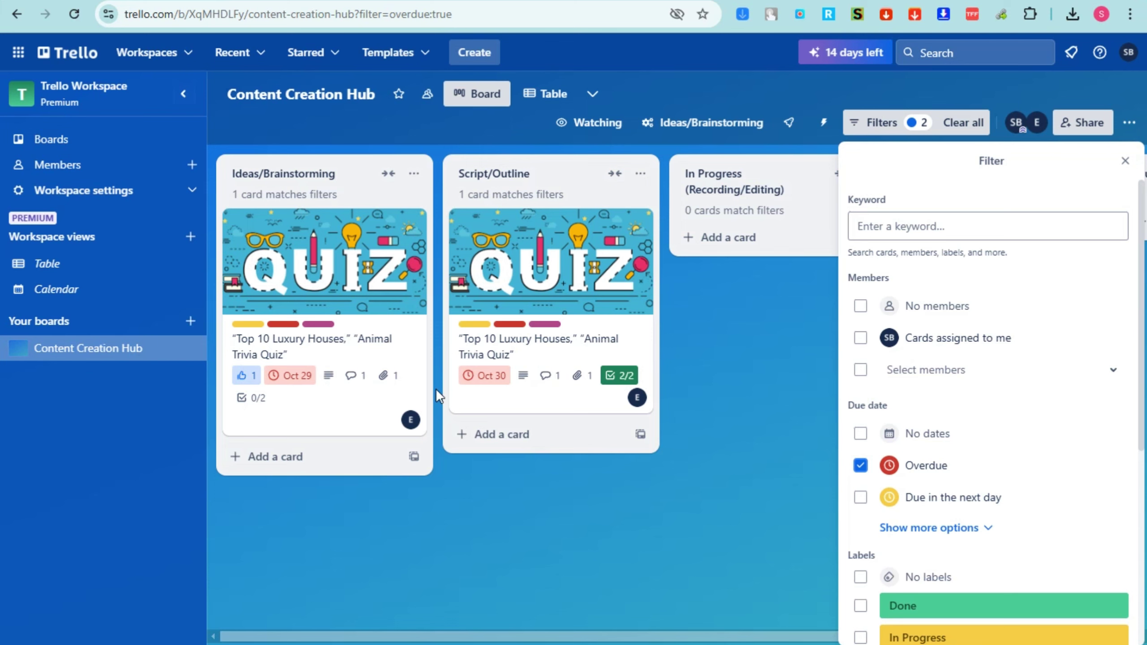
{"action": "left_click", "coordinate": [862, 467]}
{"action": "scroll", "coordinate": [902, 576], "scroll_direction": "down", "scroll_amount": 3}
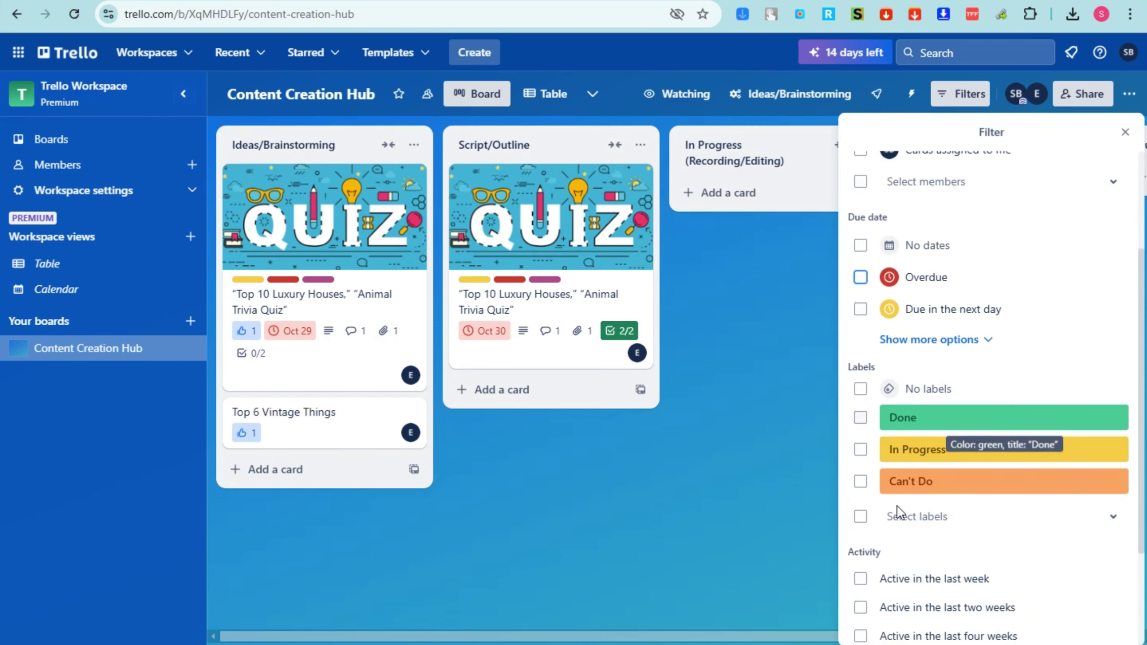
{"action": "left_click", "coordinate": [863, 420]}
{"action": "left_click", "coordinate": [863, 419]}
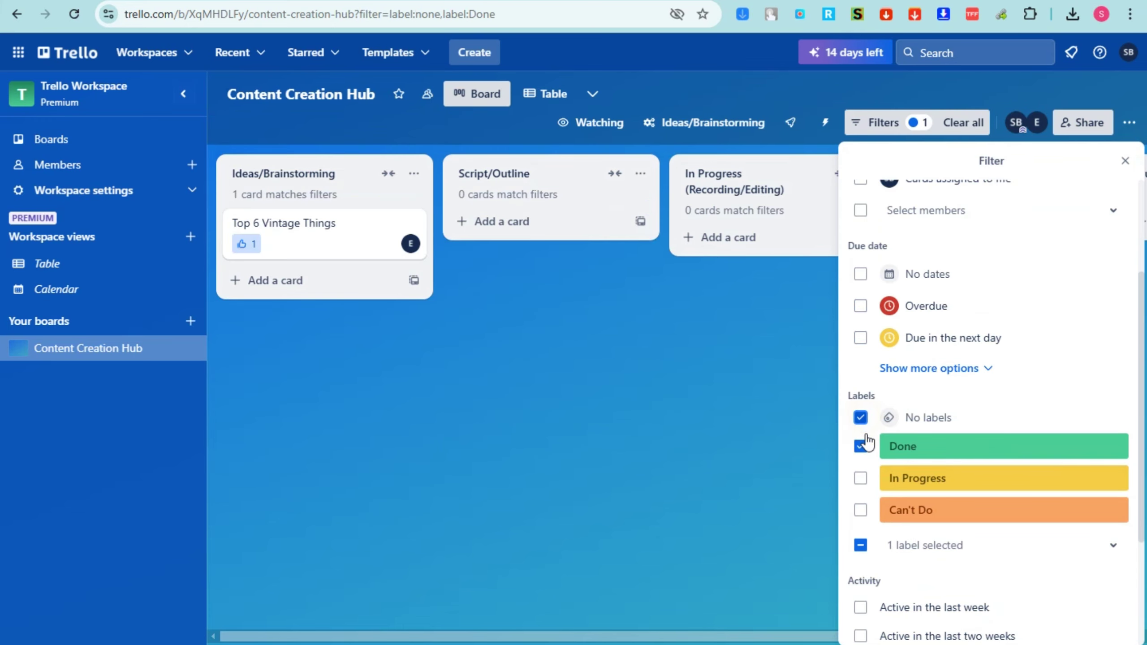
{"action": "left_click", "coordinate": [861, 441]}
{"action": "left_click", "coordinate": [861, 450]}
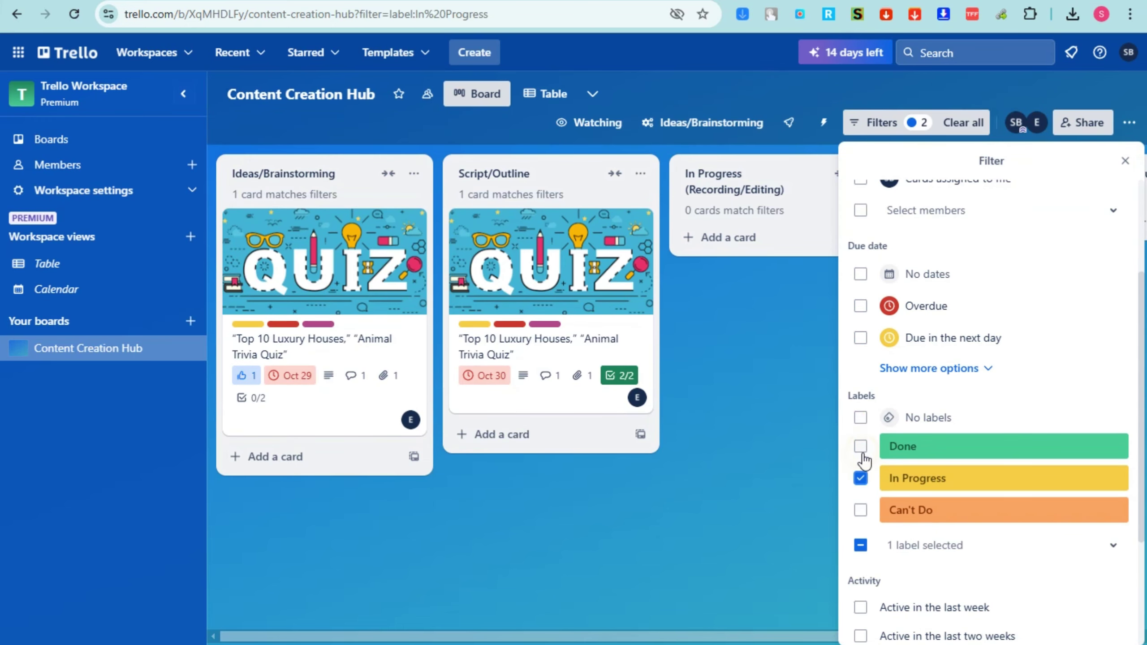
{"action": "left_click", "coordinate": [864, 481]}
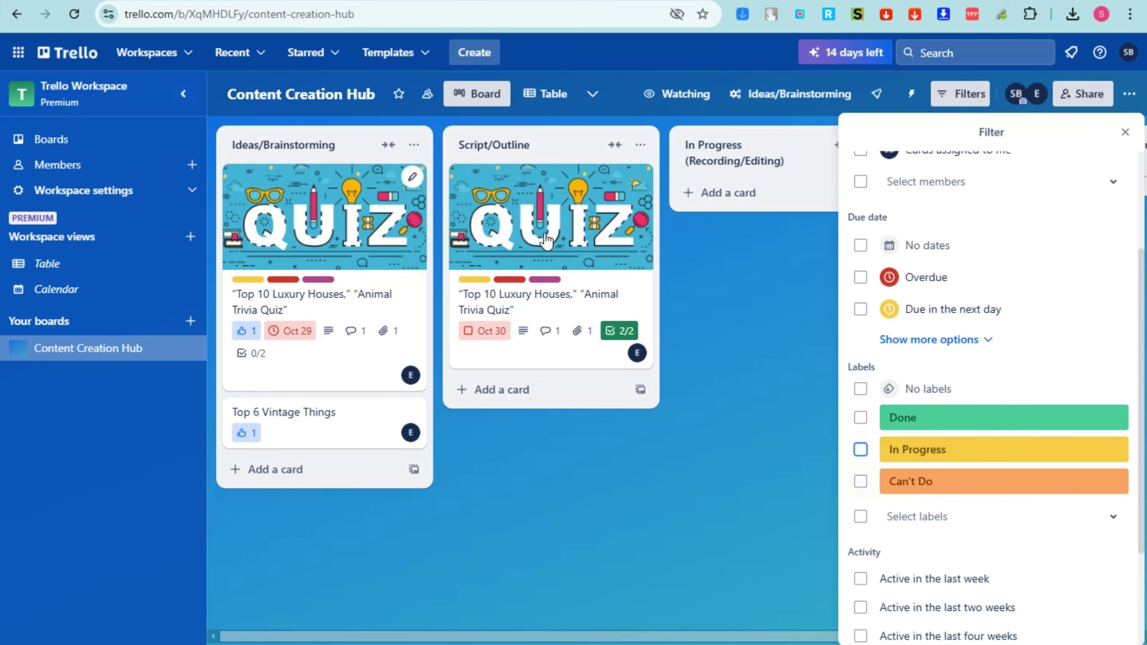
{"action": "left_click", "coordinate": [1123, 132]}
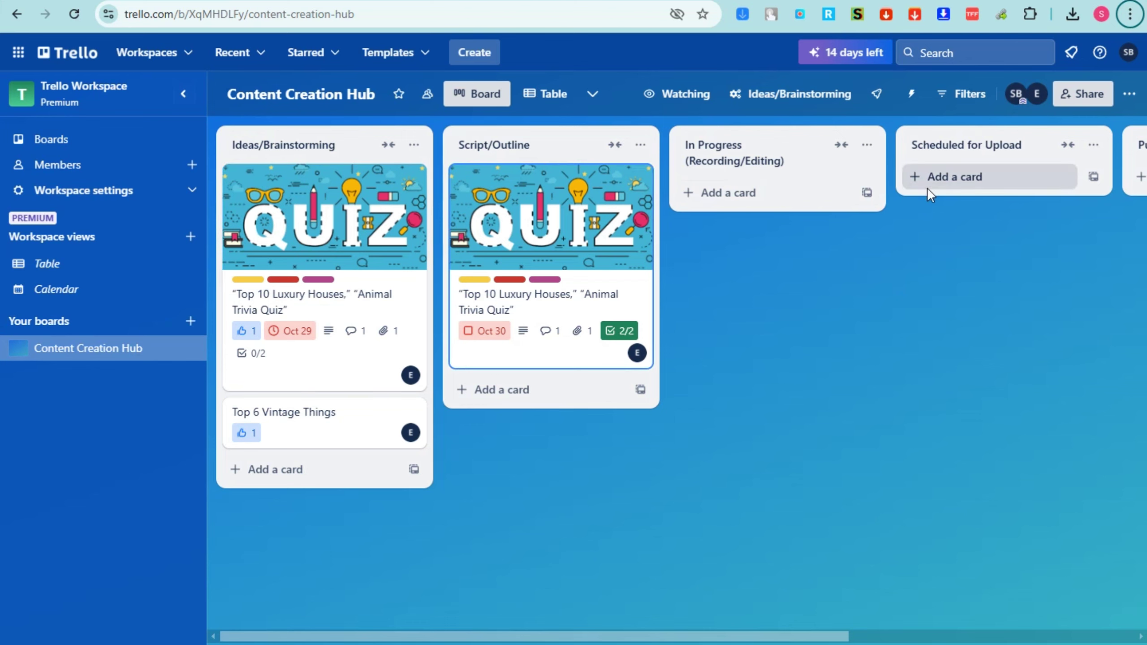
{"action": "left_click_drag", "start_coordinate": [503, 231], "coordinate": [541, 234]}
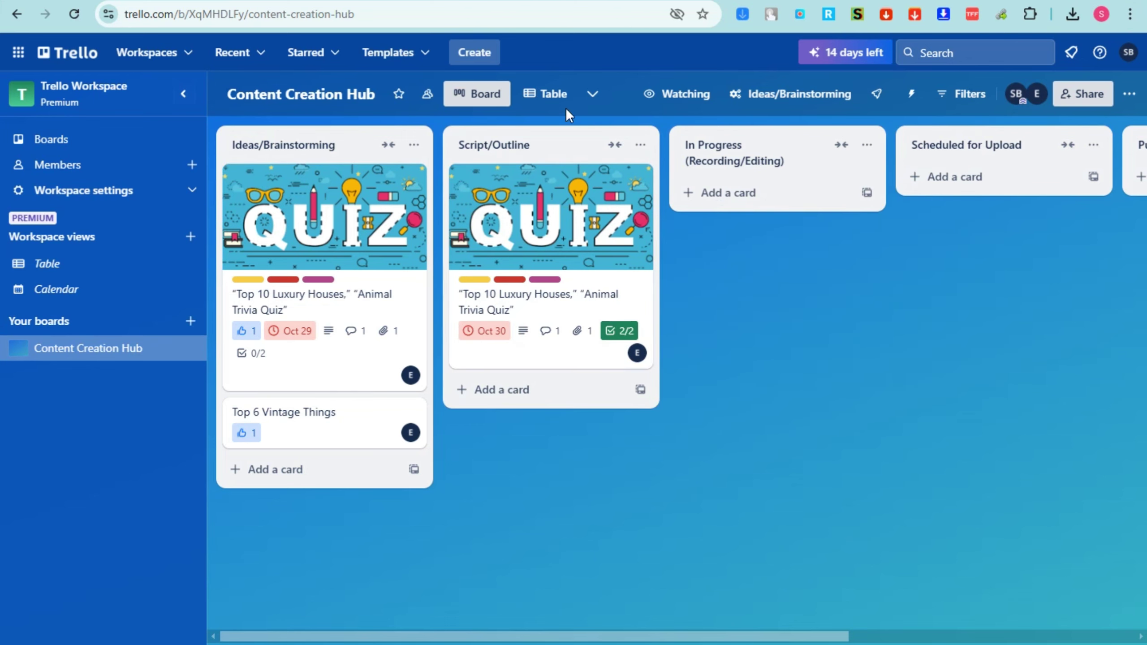
Add Calendar, Dashboard and Timeline views to the Content Creation Hub board
{"action": "left_click", "coordinate": [593, 94]}
{"action": "left_click", "coordinate": [652, 301]}
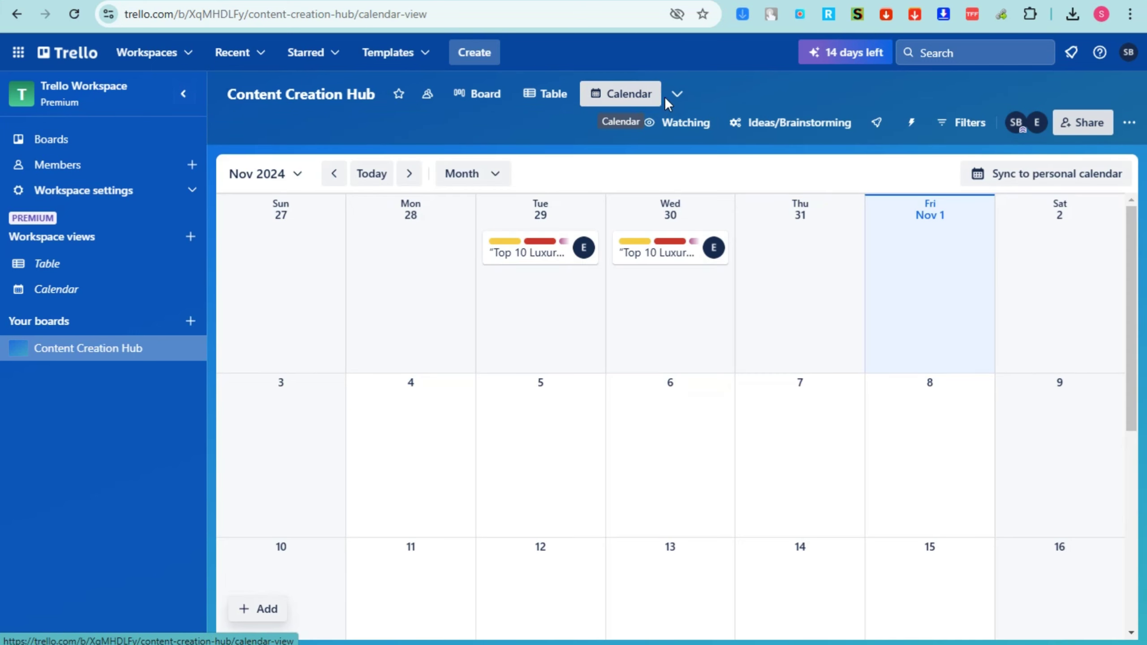
{"action": "left_click", "coordinate": [676, 94]}
{"action": "left_click", "coordinate": [767, 345]}
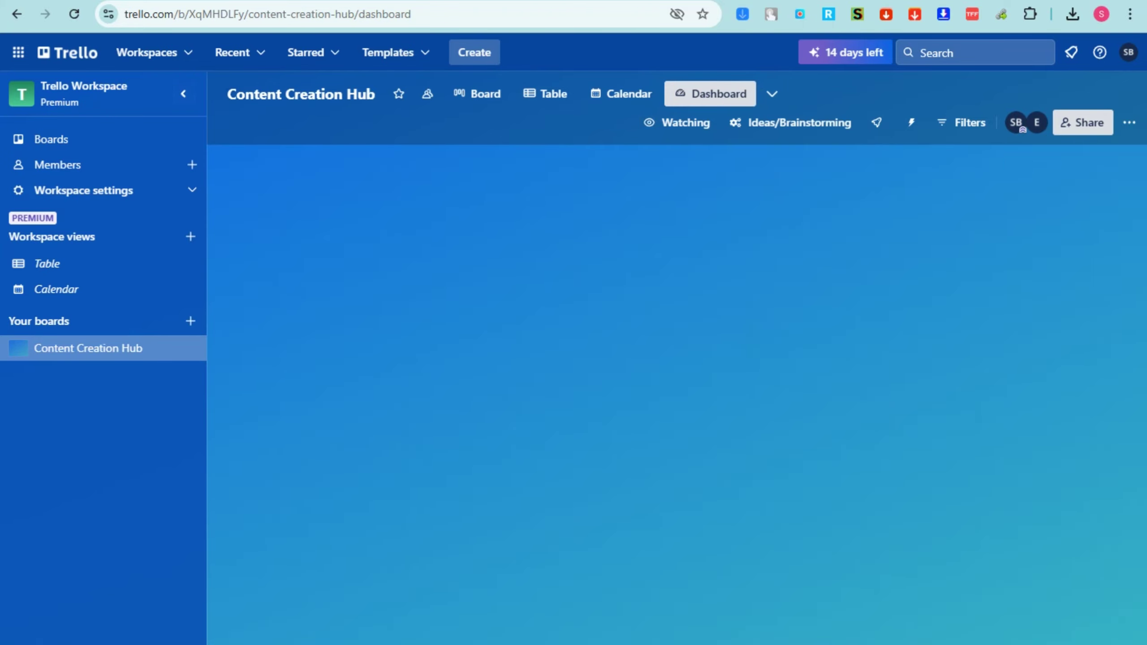
{"action": "left_click", "coordinate": [766, 100]}
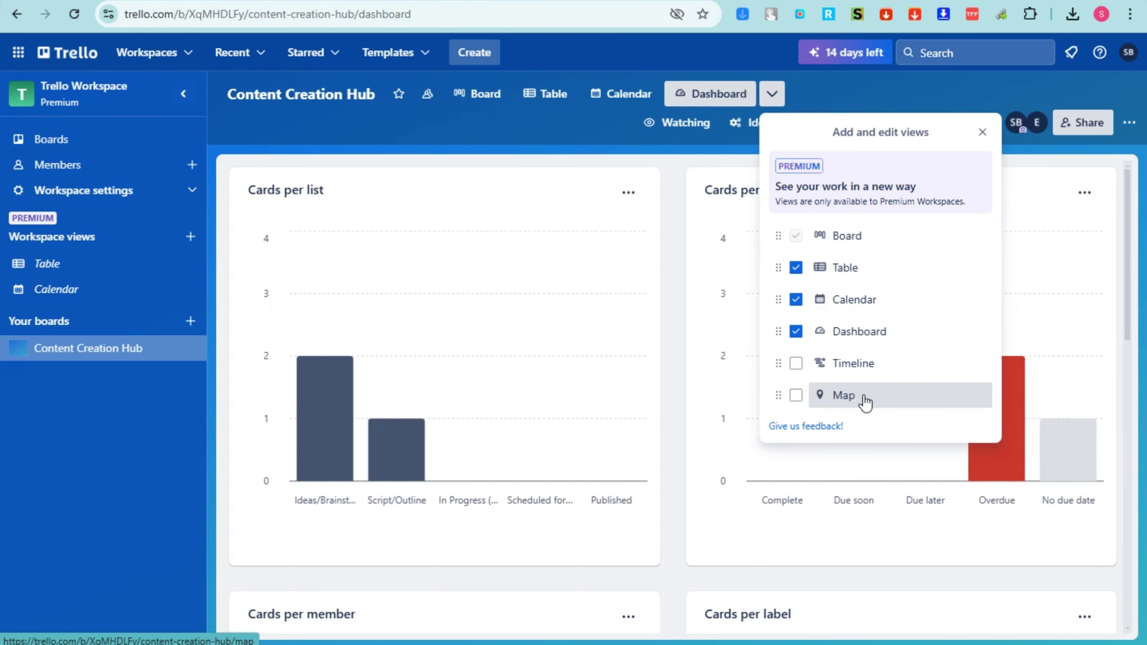
{"action": "left_click", "coordinate": [853, 363]}
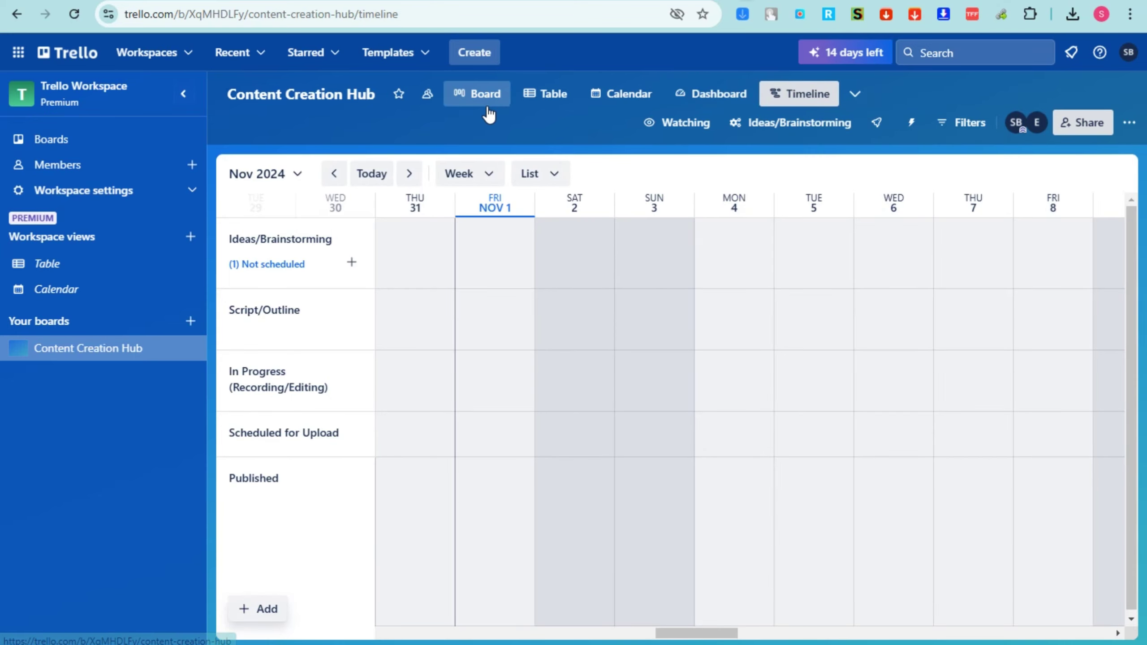
Check each view: Table, Calendar, Dashboard and Timeline, then return to Board
{"action": "left_click", "coordinate": [488, 113]}
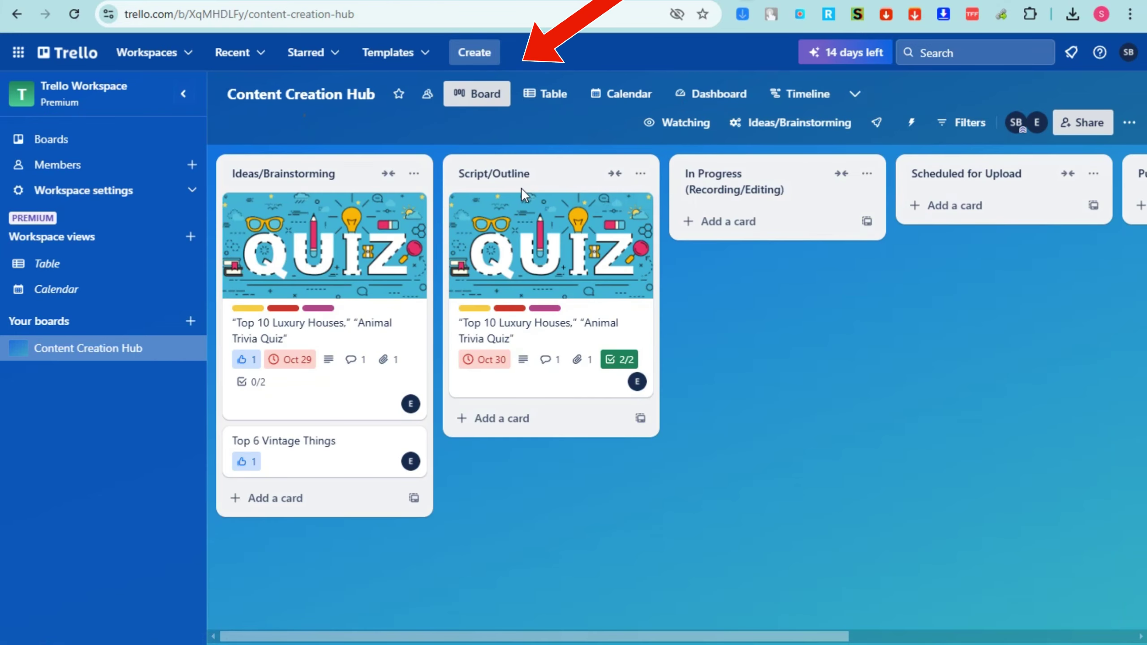
{"action": "left_click", "coordinate": [553, 96]}
{"action": "left_click", "coordinate": [635, 96]}
{"action": "left_click", "coordinate": [711, 96]}
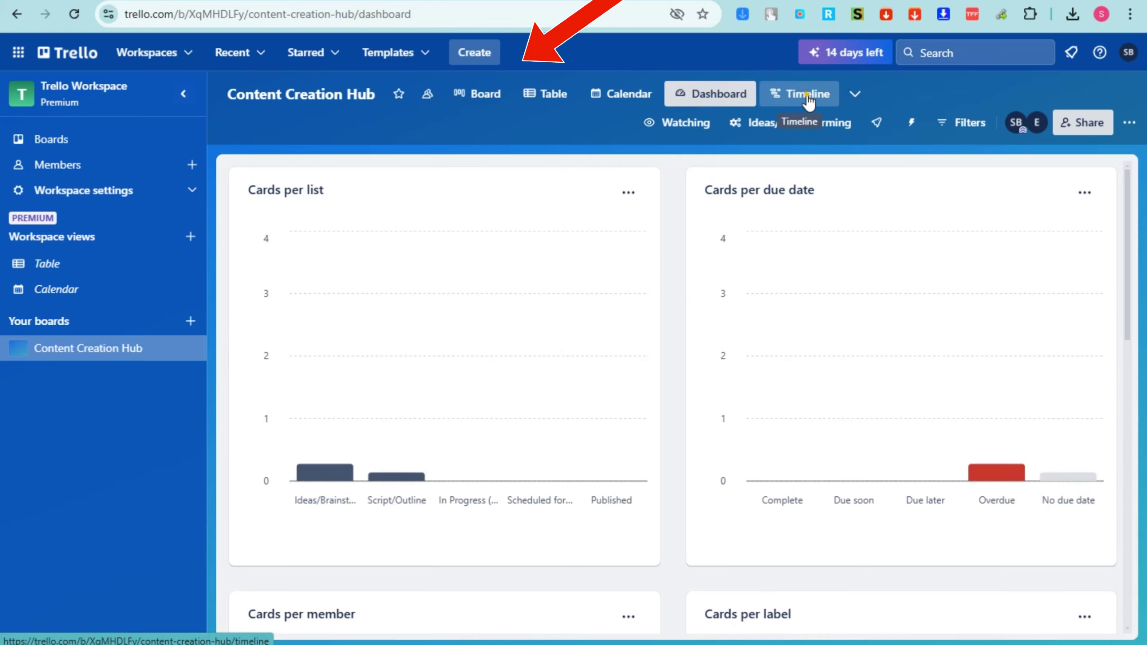
{"action": "left_click", "coordinate": [806, 97]}
{"action": "left_click", "coordinate": [495, 103]}
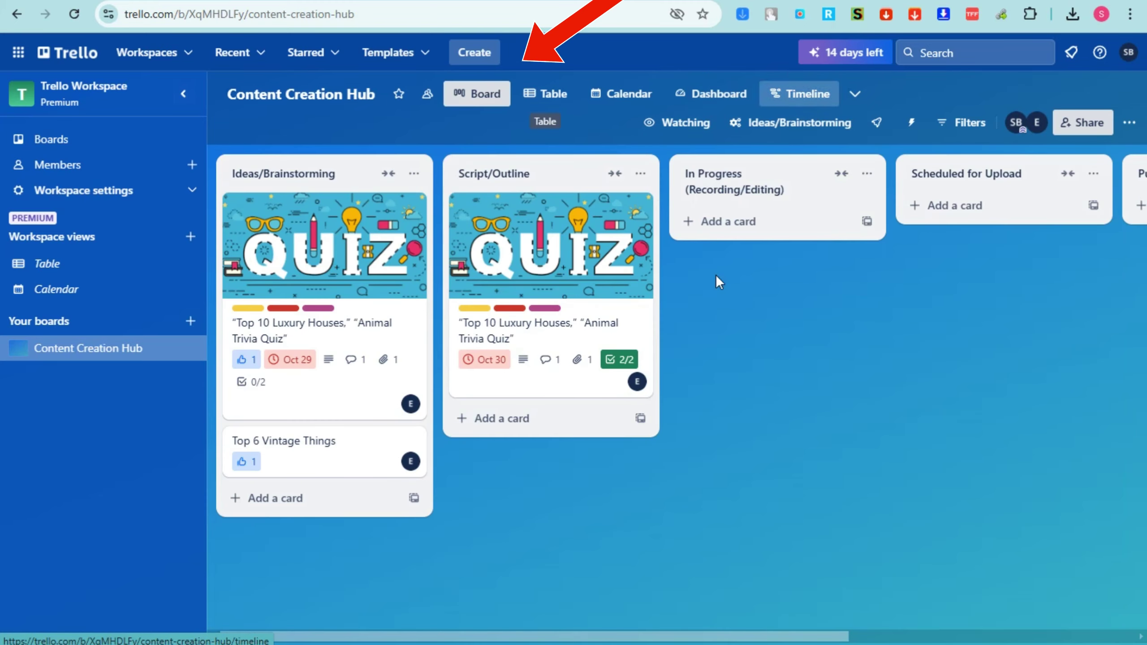
Start a new board and choose the forest Unsplash photo as its background
{"action": "left_click", "coordinate": [188, 321]}
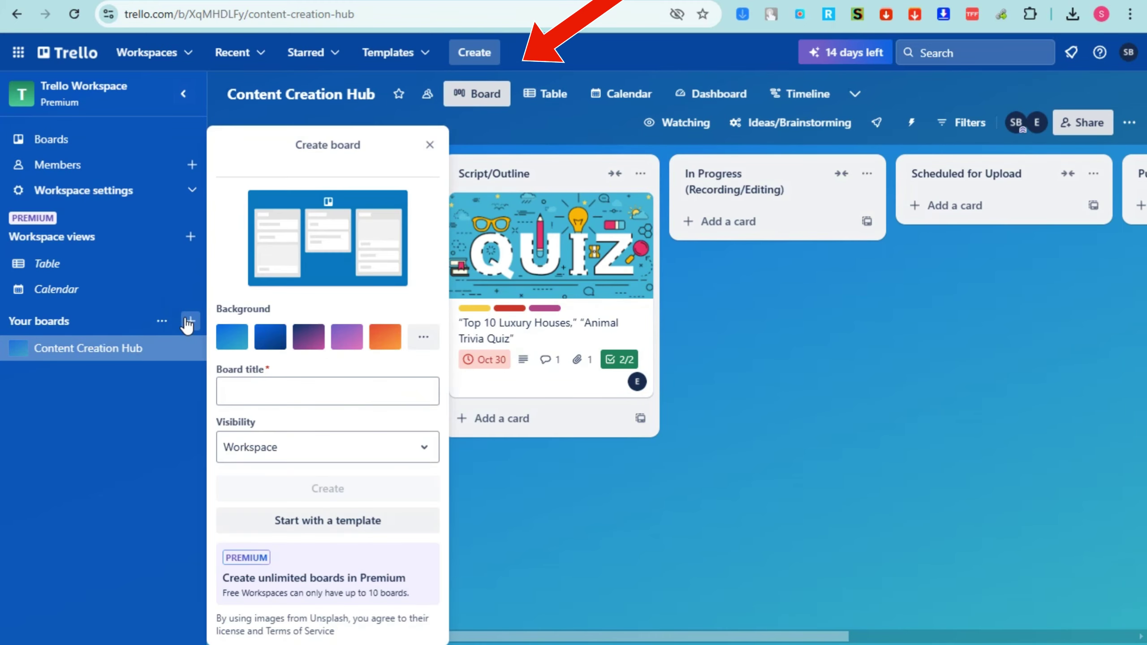
{"action": "left_click", "coordinate": [276, 400]}
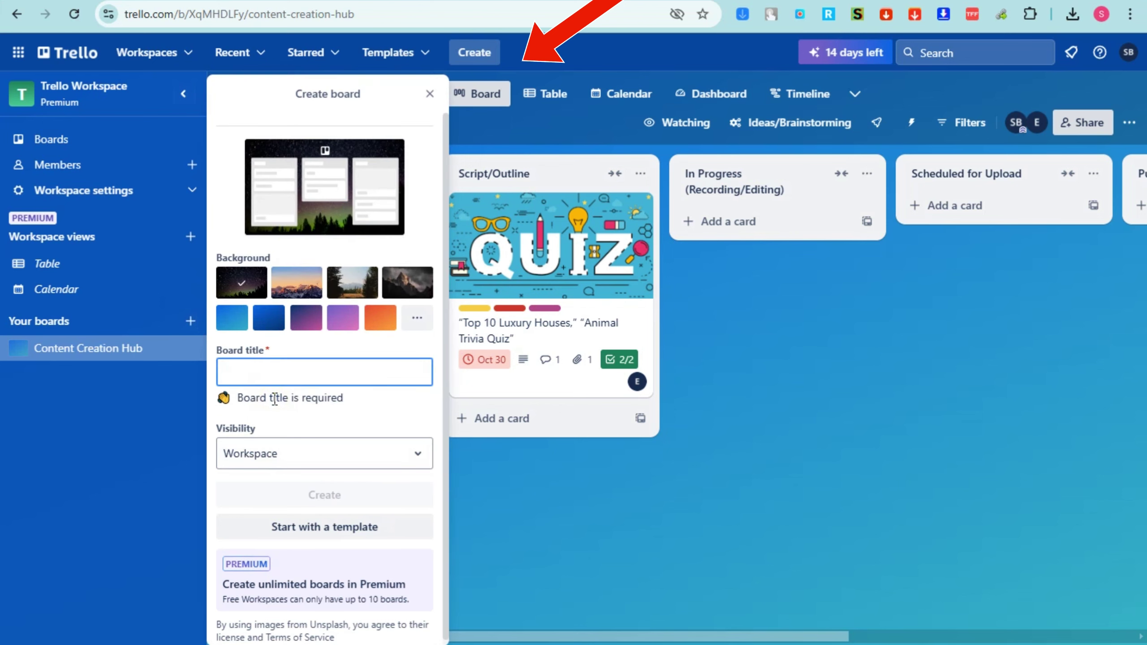
{"action": "left_click", "coordinate": [190, 322]}
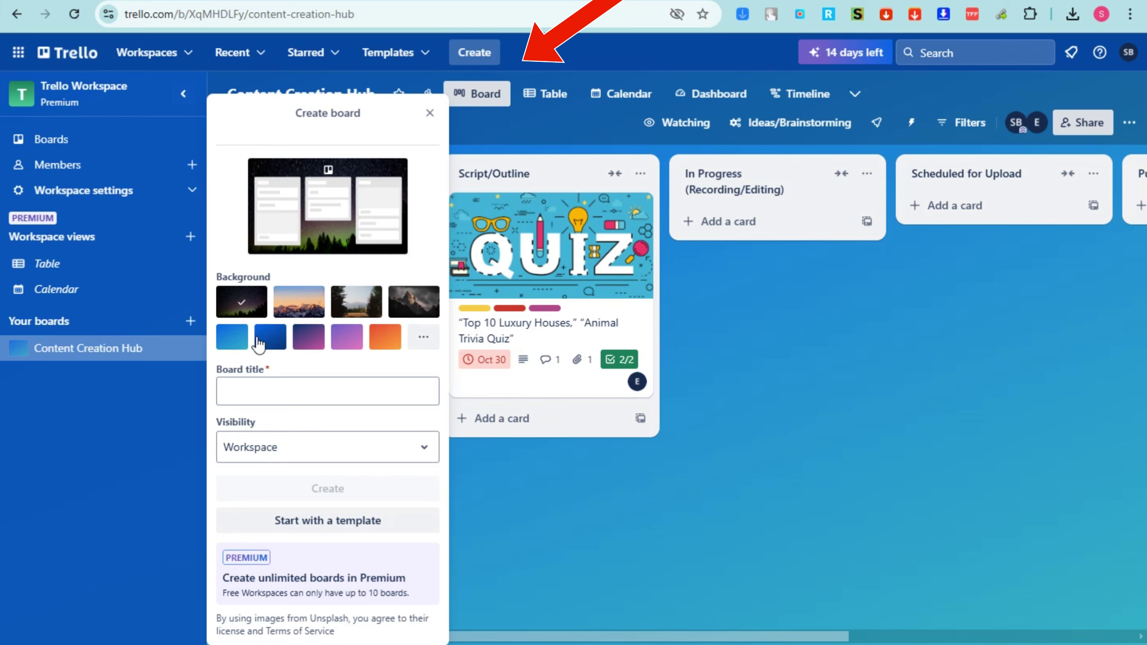
{"action": "left_click", "coordinate": [422, 339]}
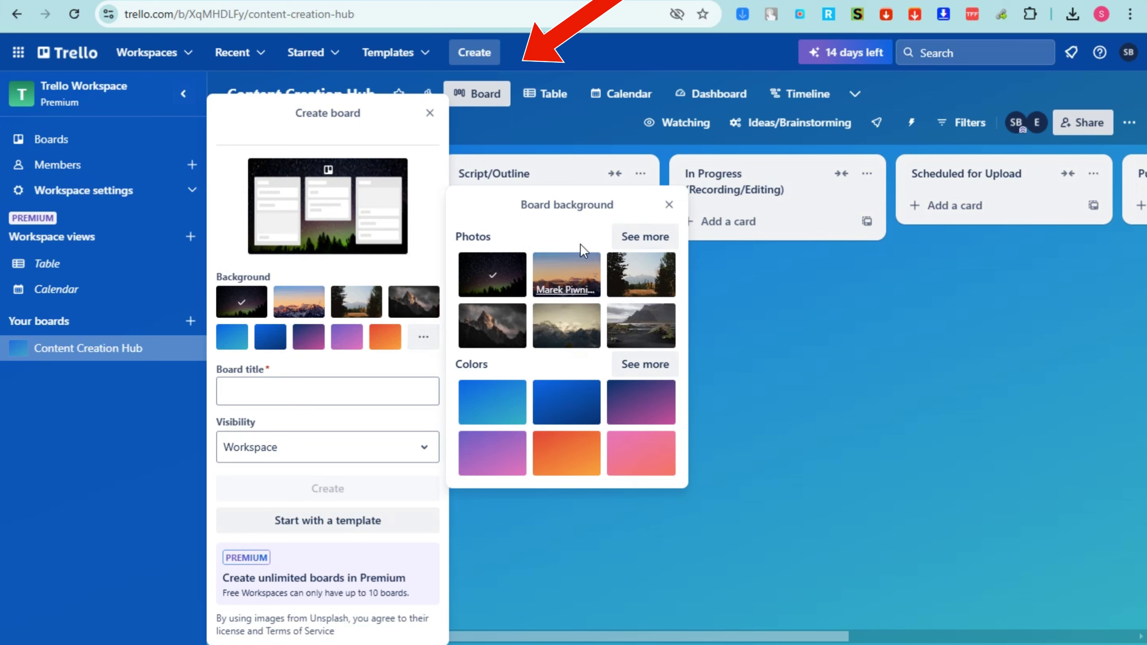
{"action": "left_click", "coordinate": [644, 236]}
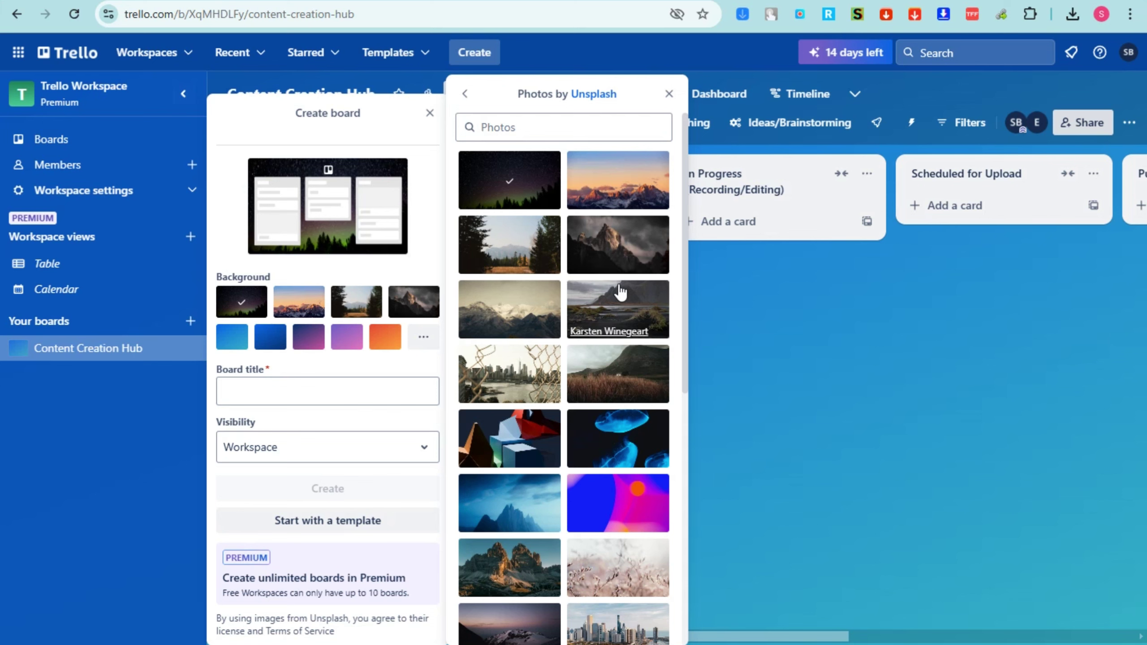
{"action": "left_click", "coordinate": [520, 239]}
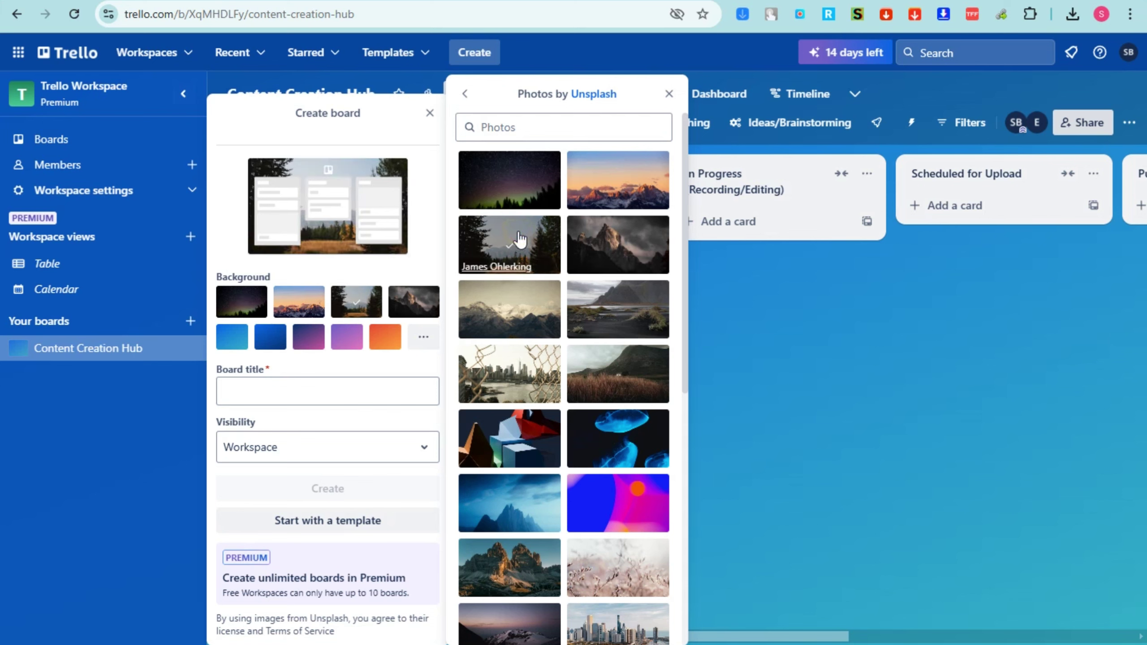
{"action": "left_click", "coordinate": [249, 397]}
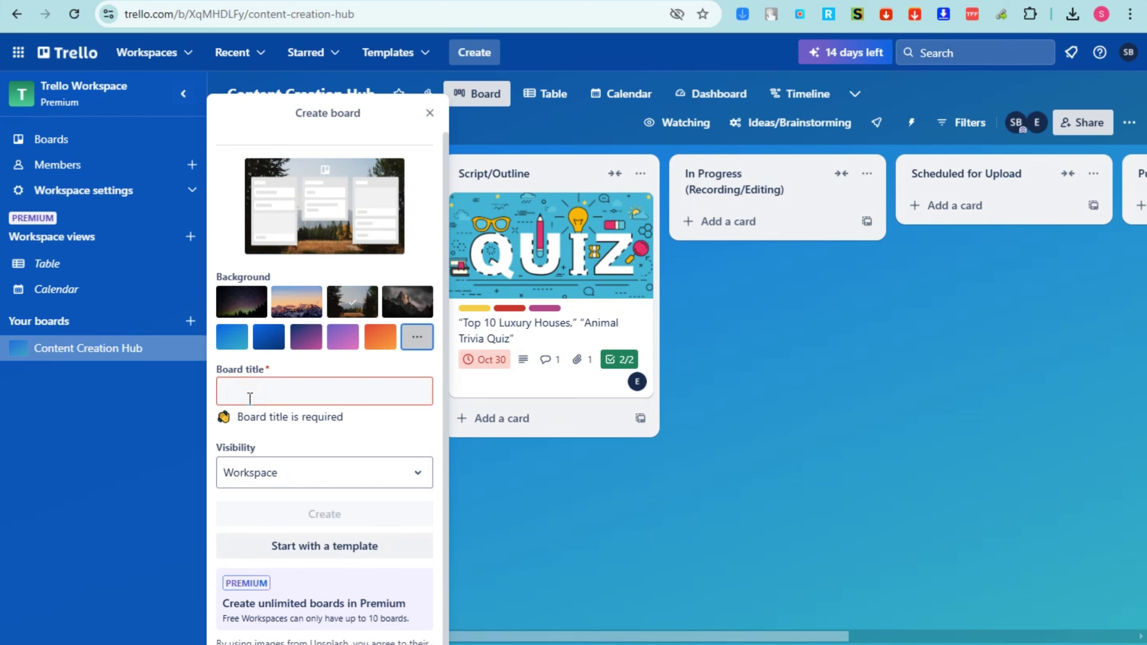
Title the board 'Personal', make it Private, and create it
{"action": "left_click", "coordinate": [250, 397]}
{"action": "type", "text": "Personal"}
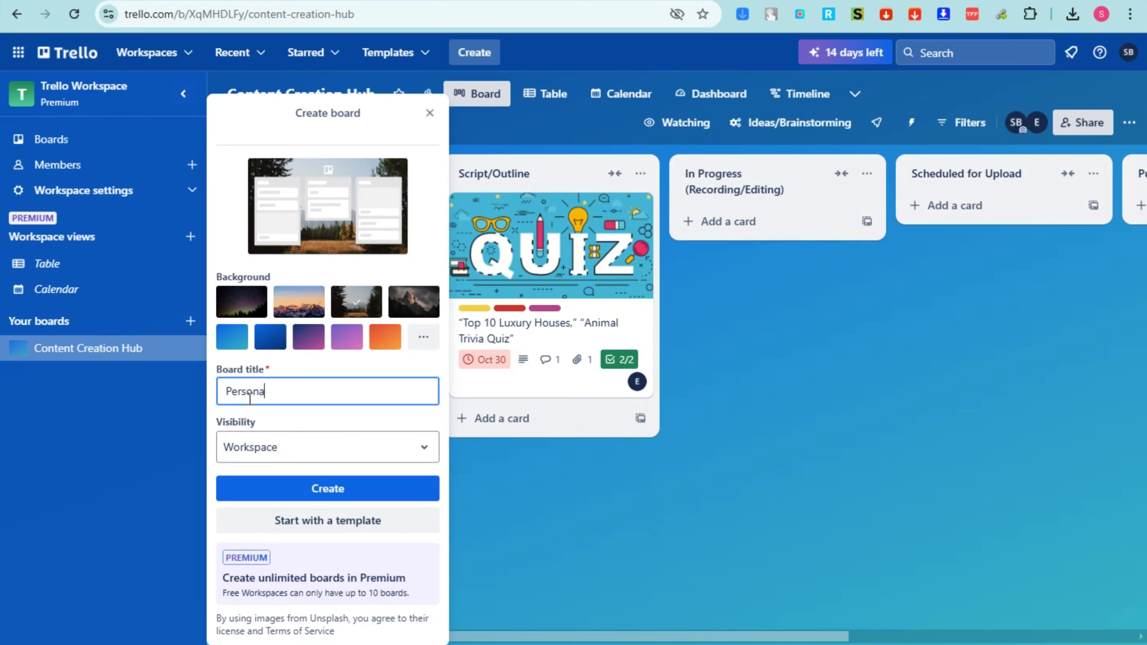
{"action": "left_click", "coordinate": [413, 447]}
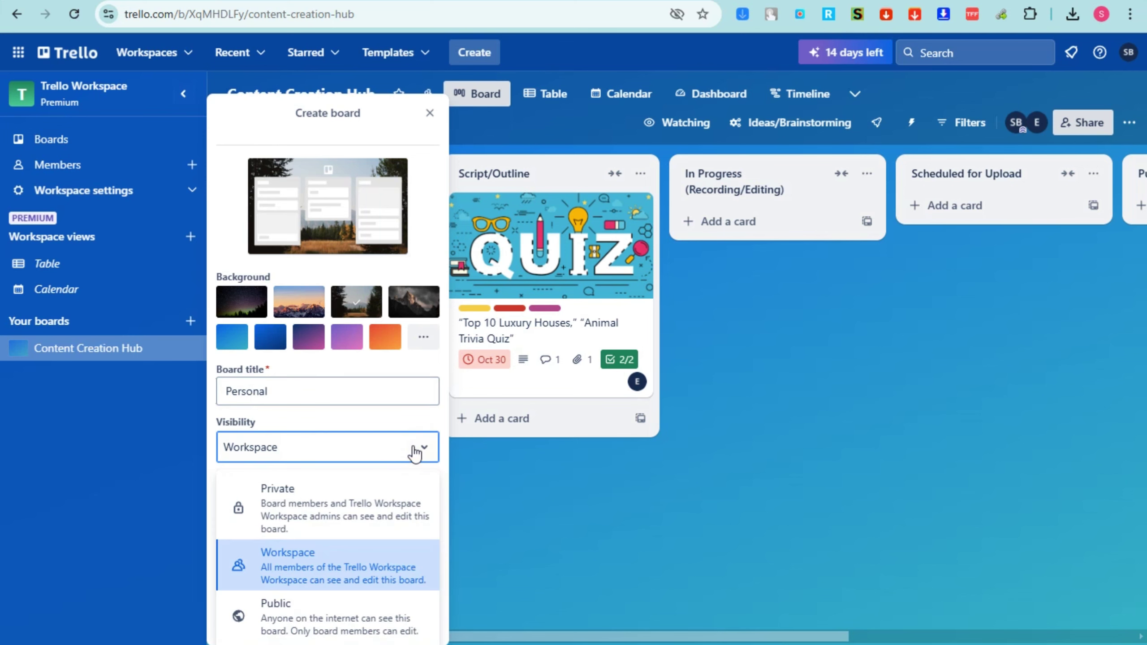
{"action": "left_click", "coordinate": [324, 535]}
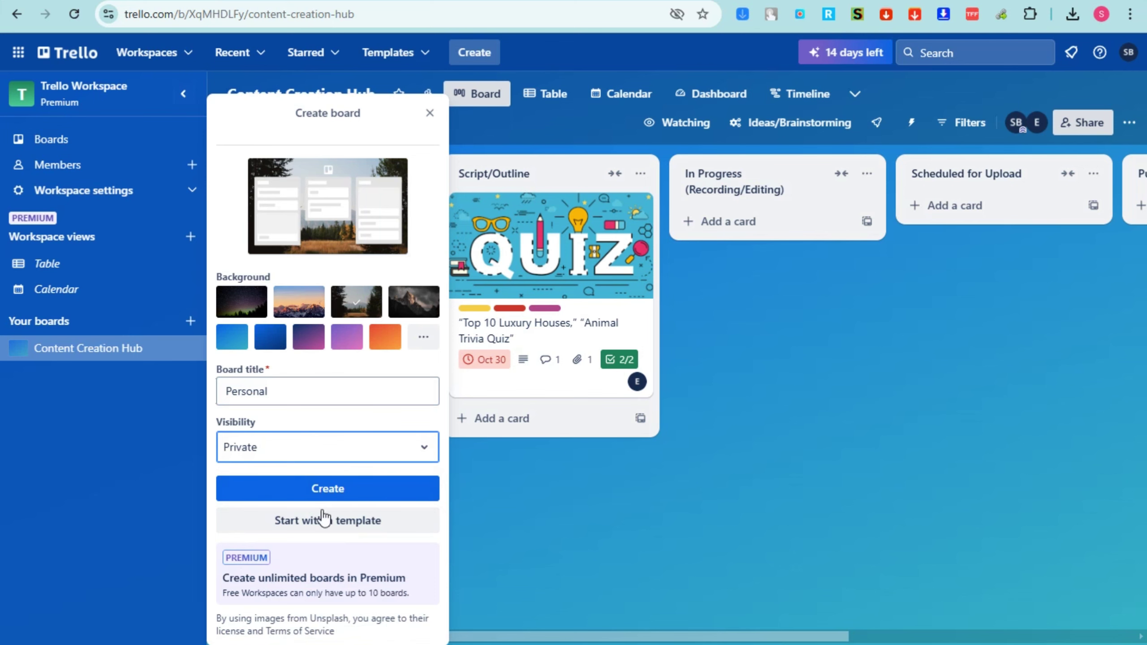
{"action": "left_click", "coordinate": [304, 491]}
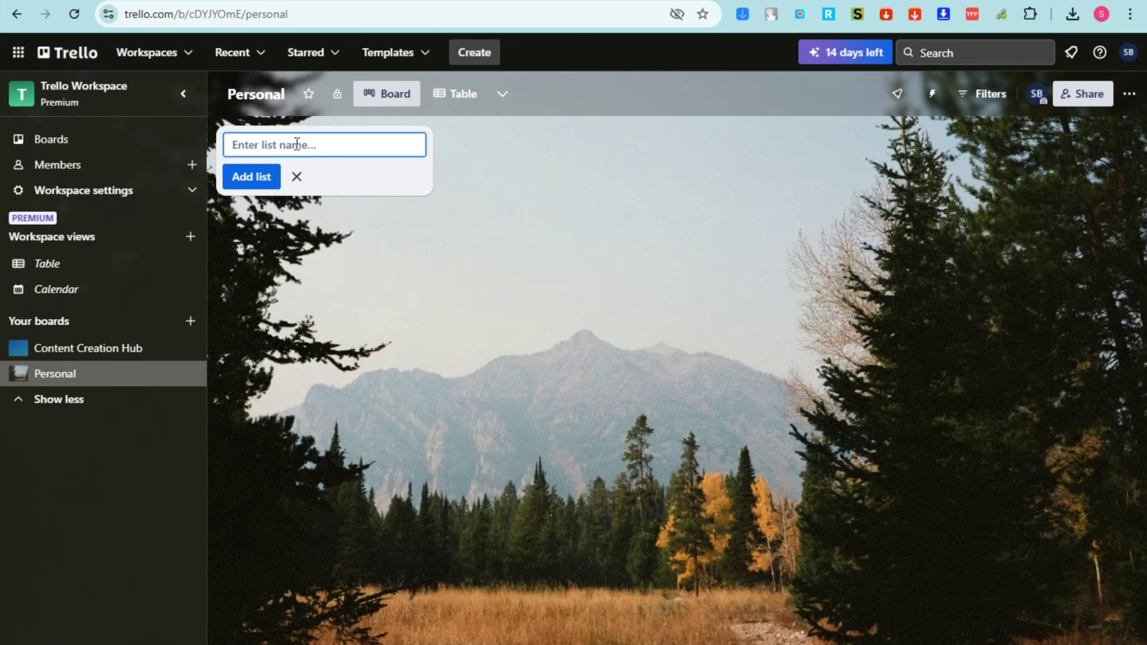
Enable Table, Calendar, Dashboard, Timeline and Map views on the Personal board
{"action": "left_click", "coordinate": [475, 105]}
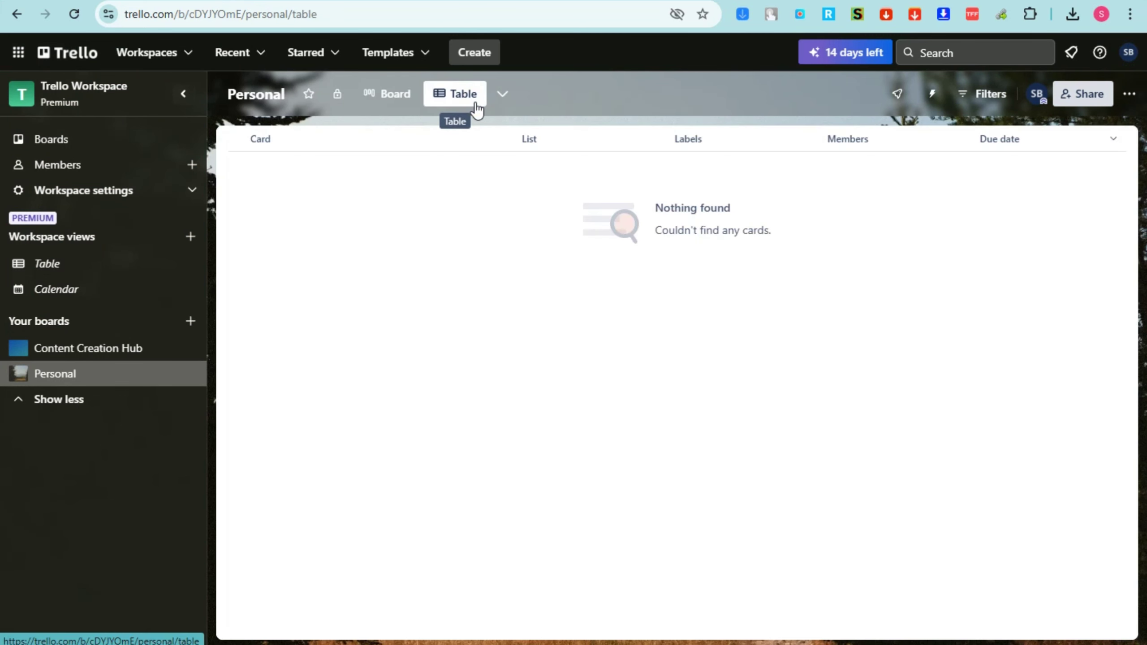
{"action": "left_click", "coordinate": [502, 95]}
{"action": "left_click", "coordinate": [571, 304]}
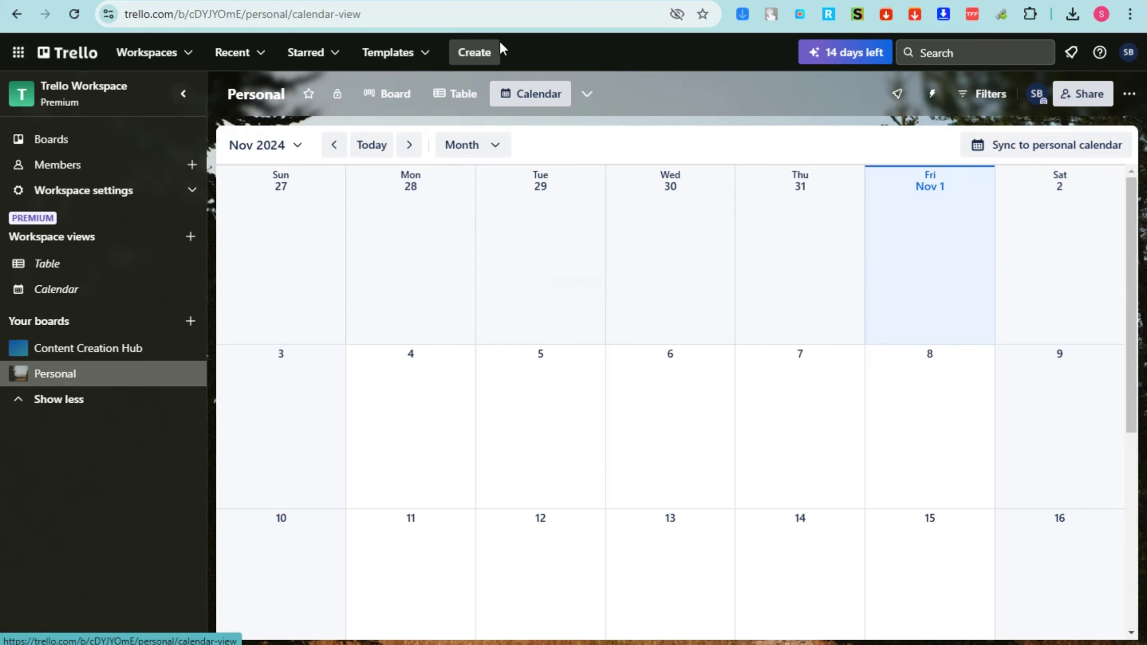
{"action": "left_click", "coordinate": [587, 95]}
{"action": "left_click", "coordinate": [674, 333]}
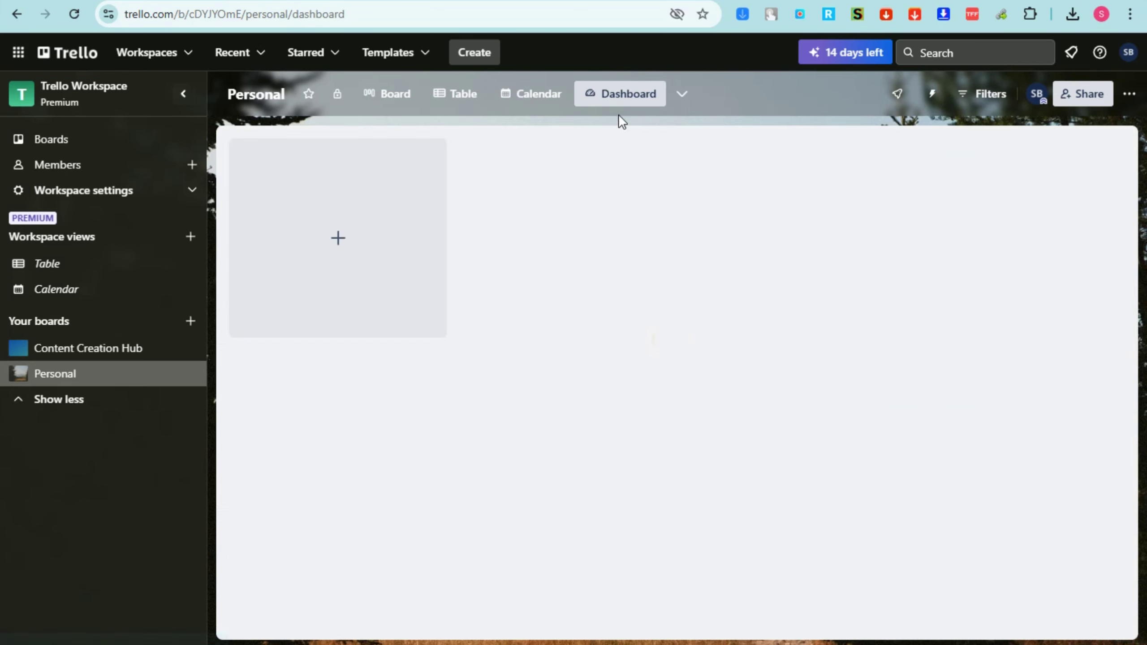
{"action": "left_click", "coordinate": [682, 95]}
{"action": "left_click", "coordinate": [742, 365]}
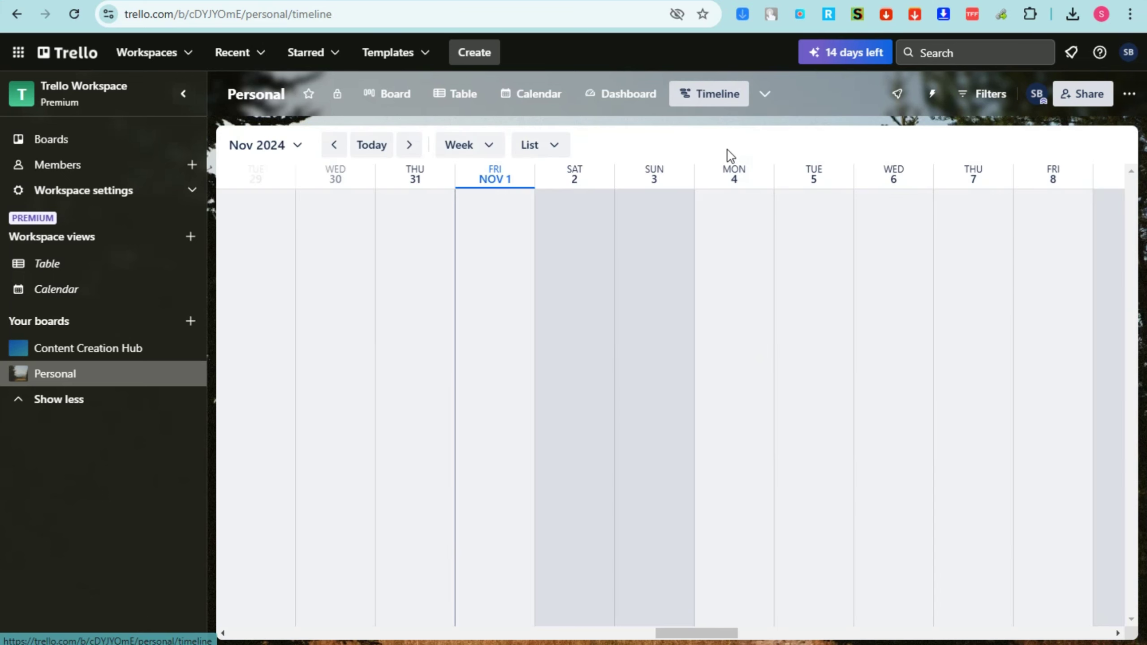
{"action": "left_click", "coordinate": [764, 95]}
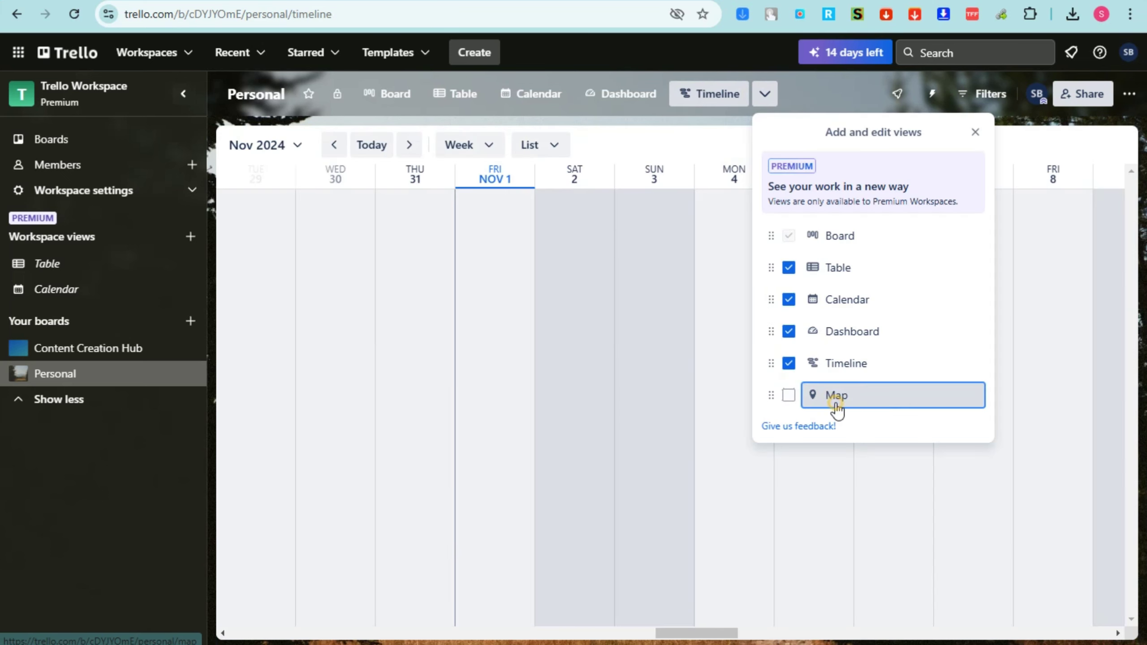
{"action": "left_click", "coordinate": [835, 400]}
Return to the empty board's list view and begin renaming the board
{"action": "left_click", "coordinate": [368, 101]}
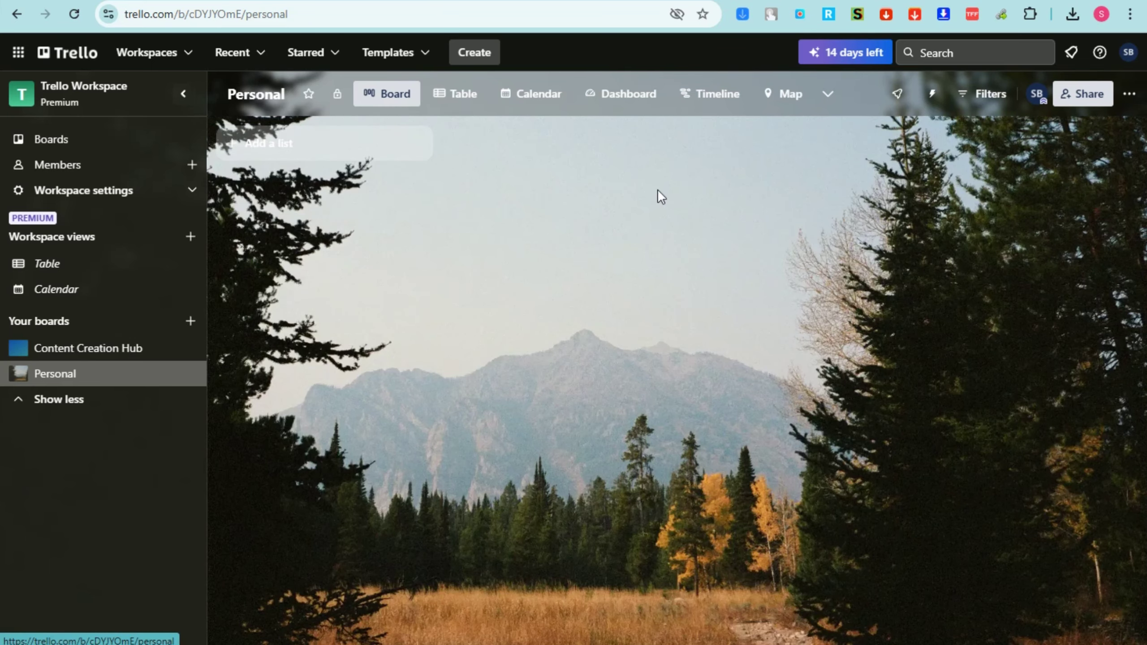
{"action": "left_click", "coordinate": [274, 151]}
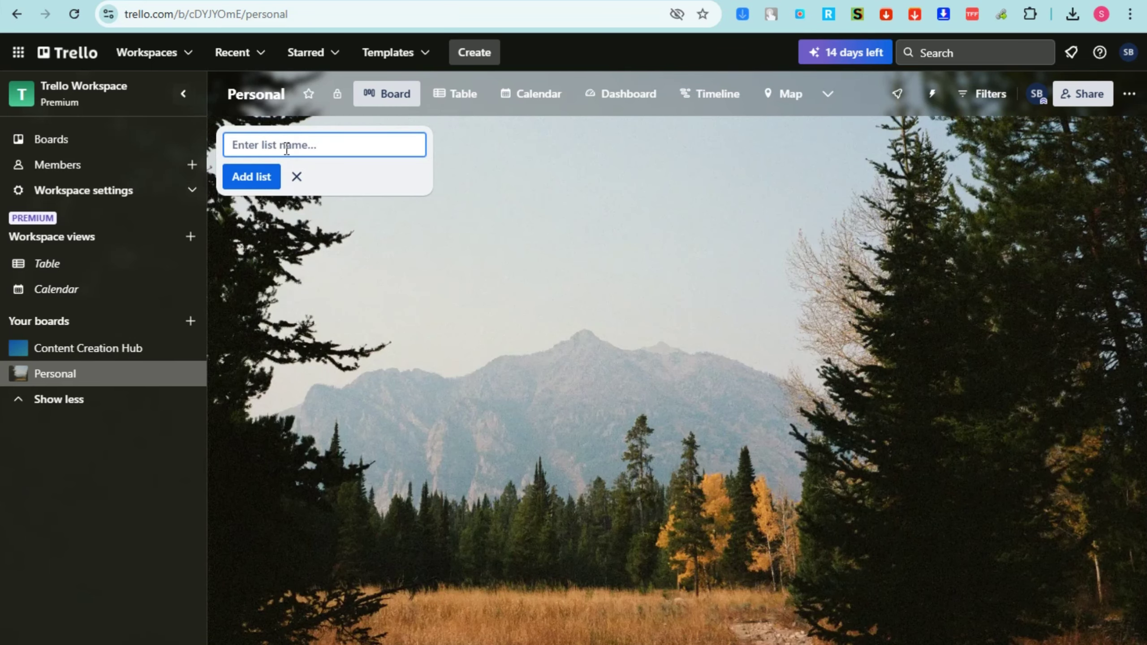
{"action": "left_click", "coordinate": [265, 93]}
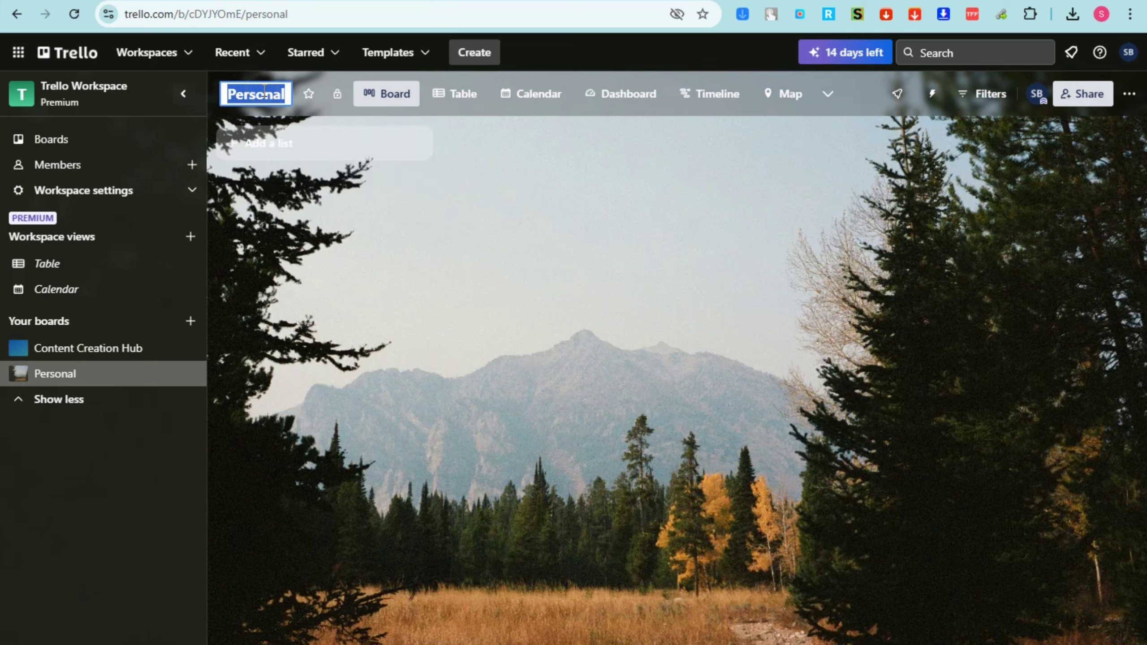
Rename the board 'Personal Life Organizer' and add a 'Brain Dump' list
{"action": "type", "text": "Personal Life Organizer"}
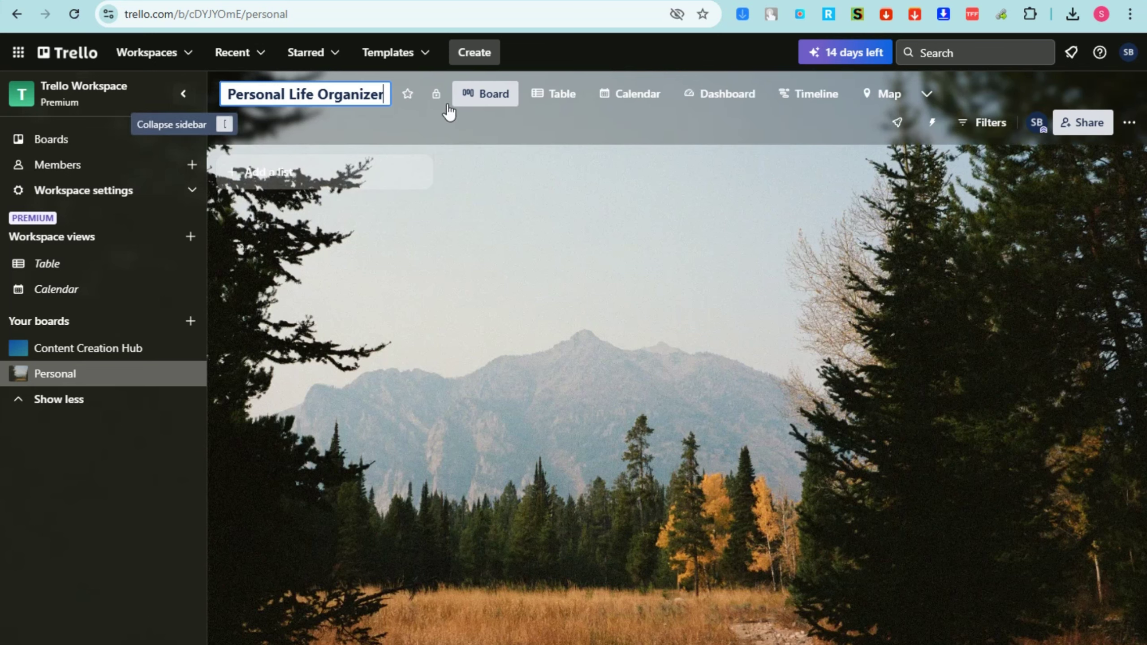
{"action": "left_click", "coordinate": [331, 124]}
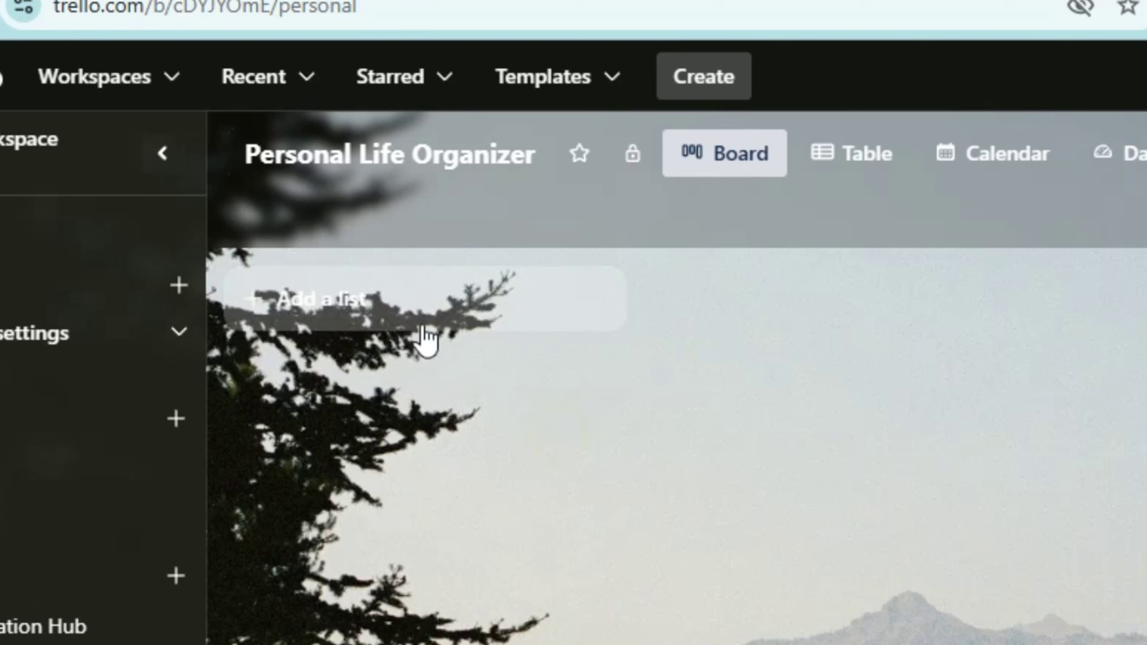
{"action": "left_click", "coordinate": [301, 172]}
{"action": "type", "text": "Brain Dump"}
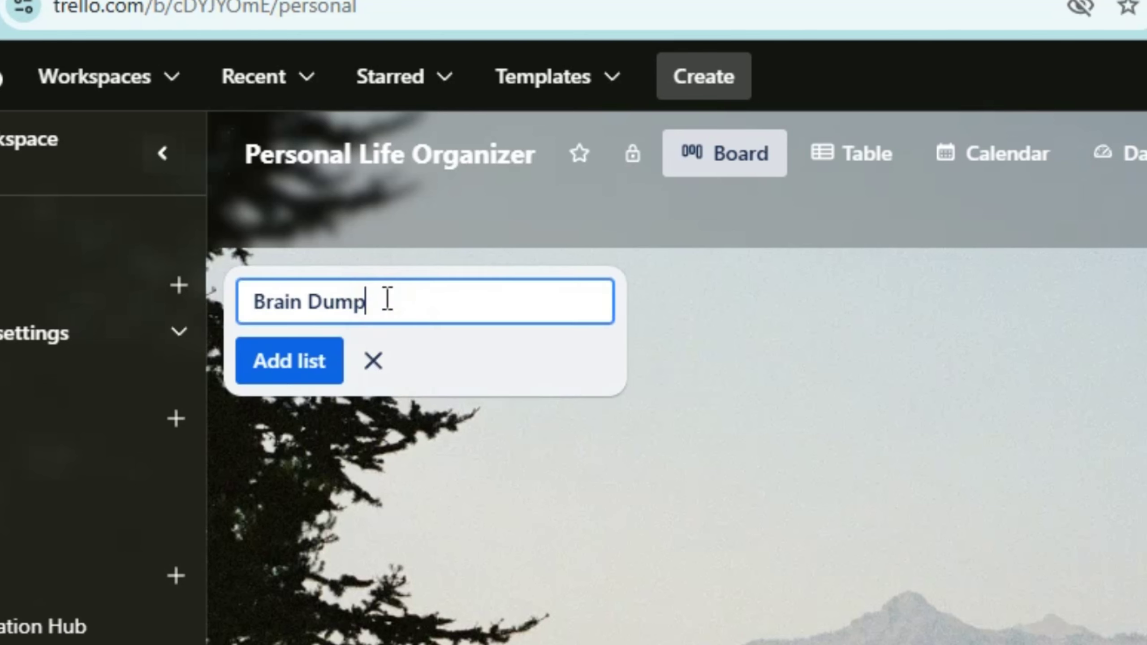
{"action": "left_click", "coordinate": [323, 366]}
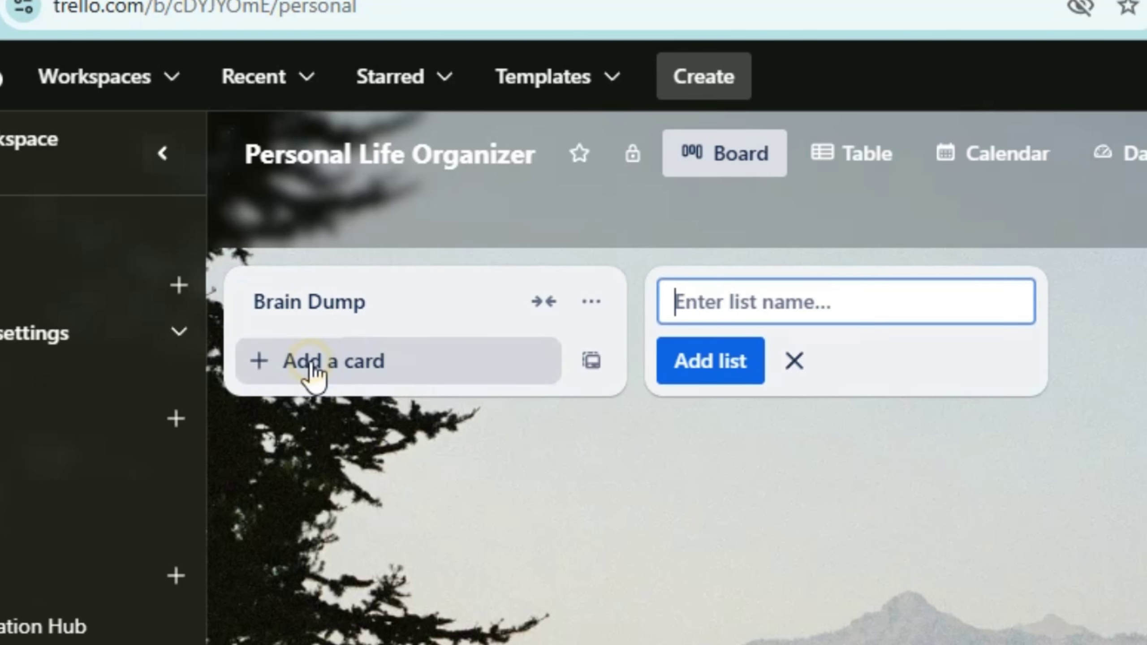
Add a card to Brain Dump titled with the pasted purpose text
{"action": "left_click", "coordinate": [412, 307]}
{"action": "left_click", "coordinate": [650, 499]}
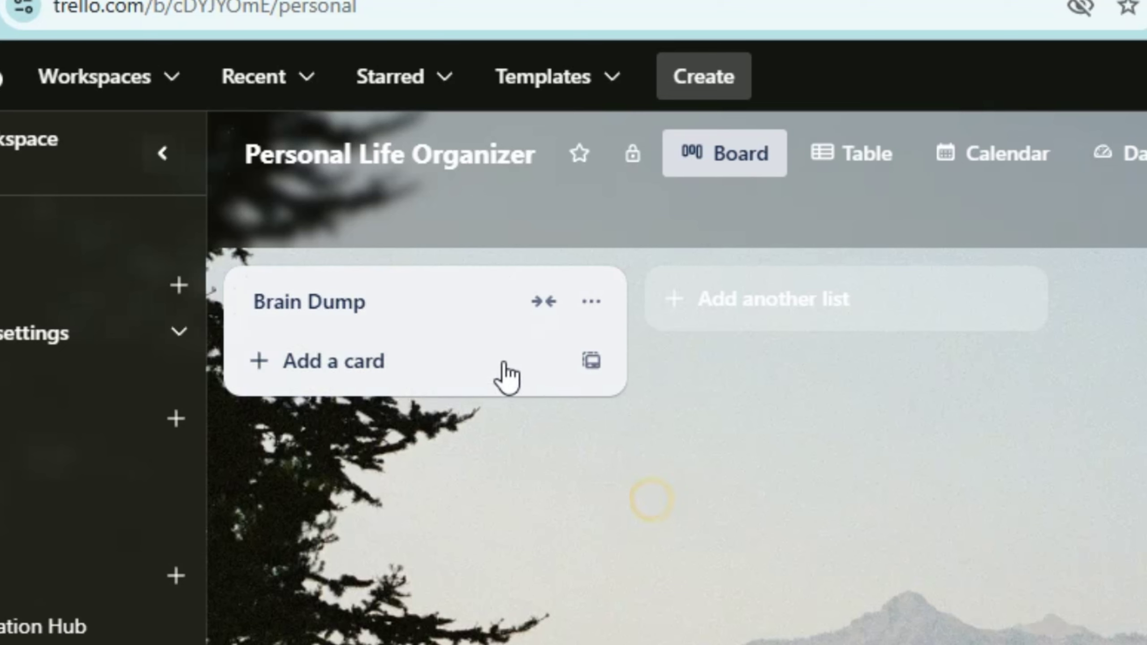
{"action": "left_click", "coordinate": [460, 313]}
{"action": "left_click", "coordinate": [458, 309]}
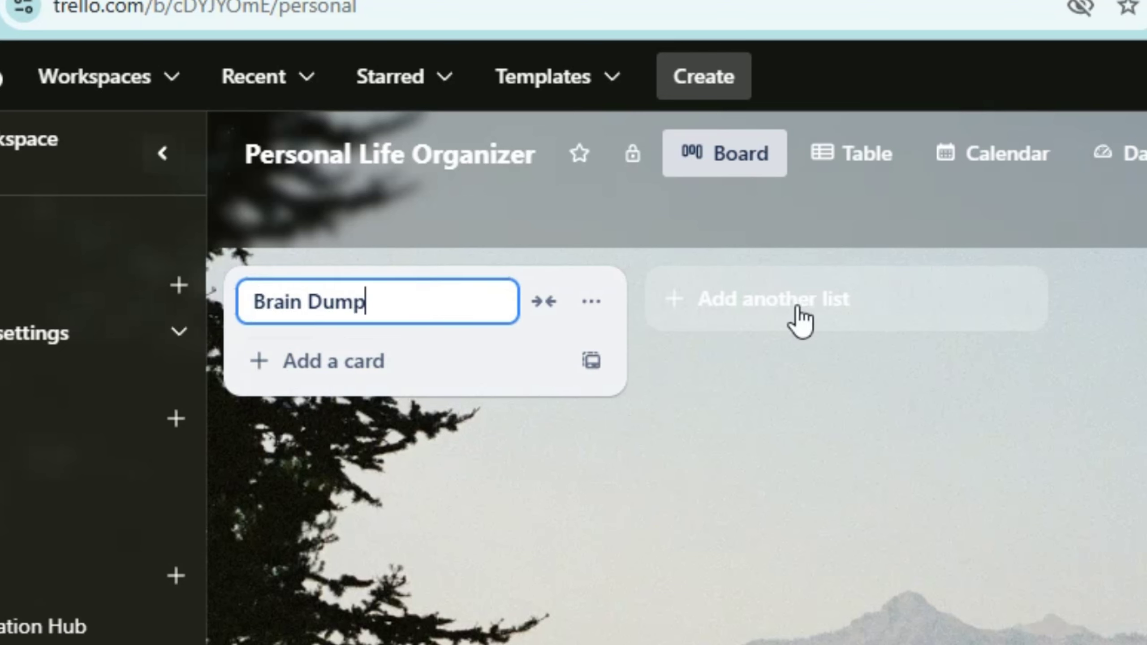
{"action": "left_click", "coordinate": [418, 361]}
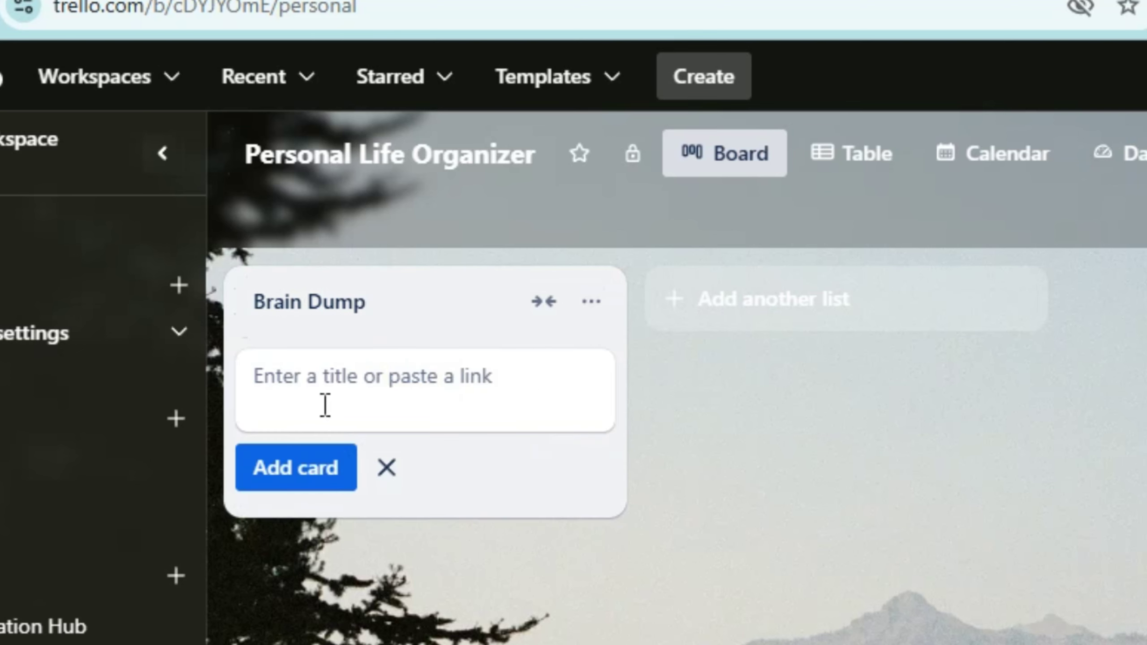
{"action": "type", "text": "Purpose: This is your go-to place for jotting down any thoughts, ideas, or to-dos that pop into your head. Think of it as your catch-all for things you want to remember or explore later."}
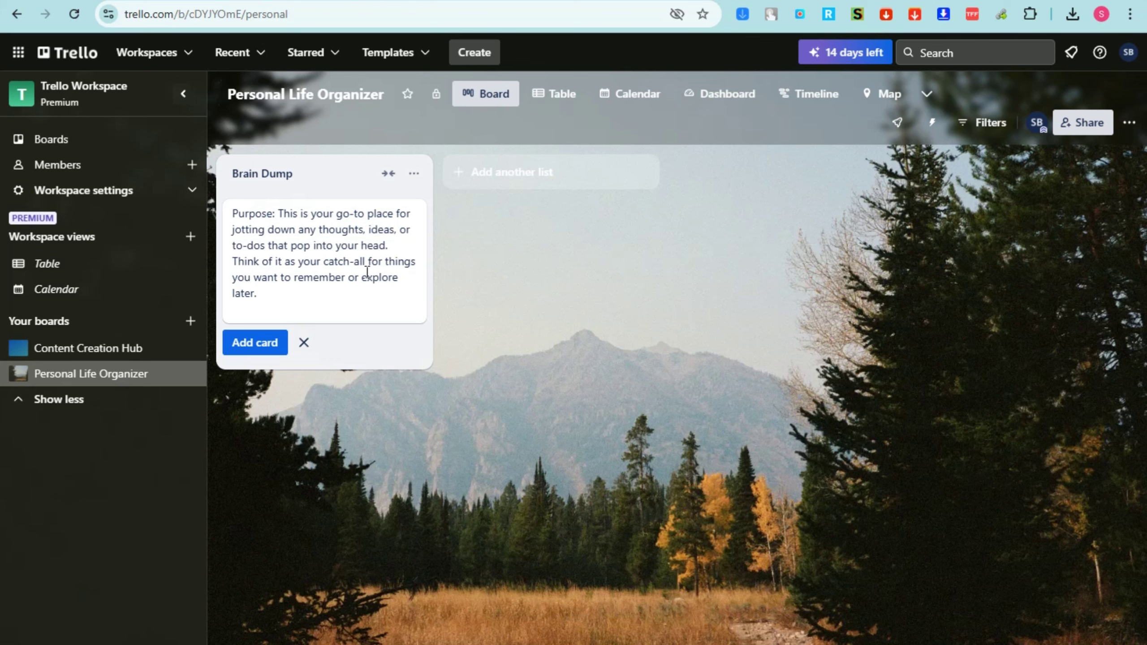
{"action": "left_click", "coordinate": [502, 296]}
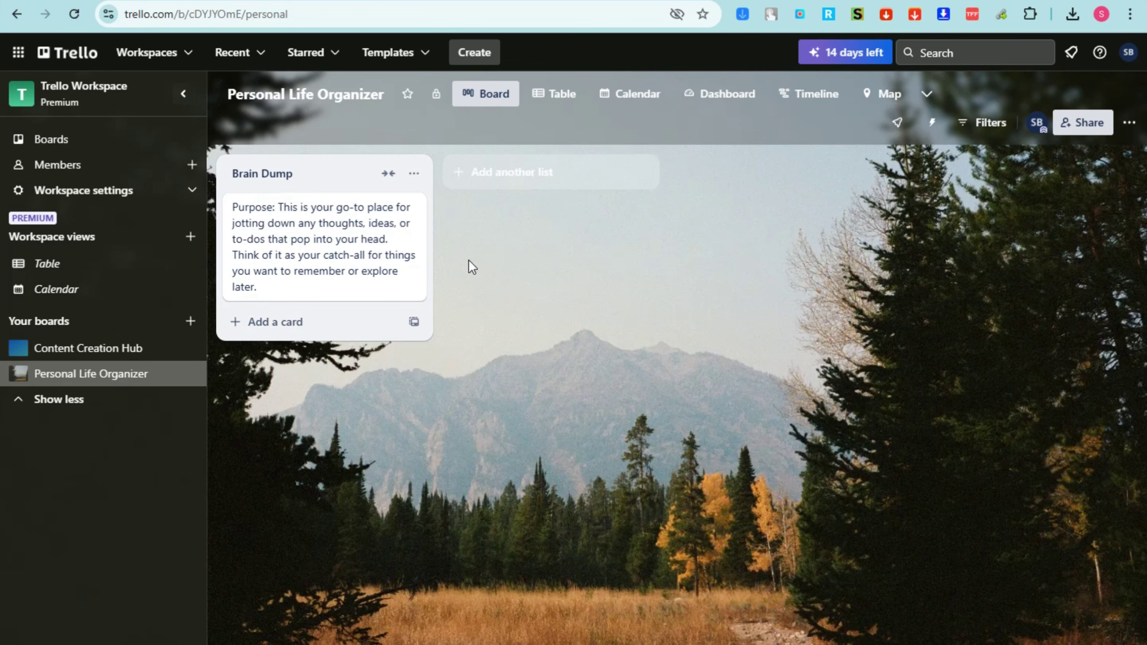
Paste the four ideas into the purpose card's description and tidy the line breaks
{"action": "left_click", "coordinate": [340, 231]}
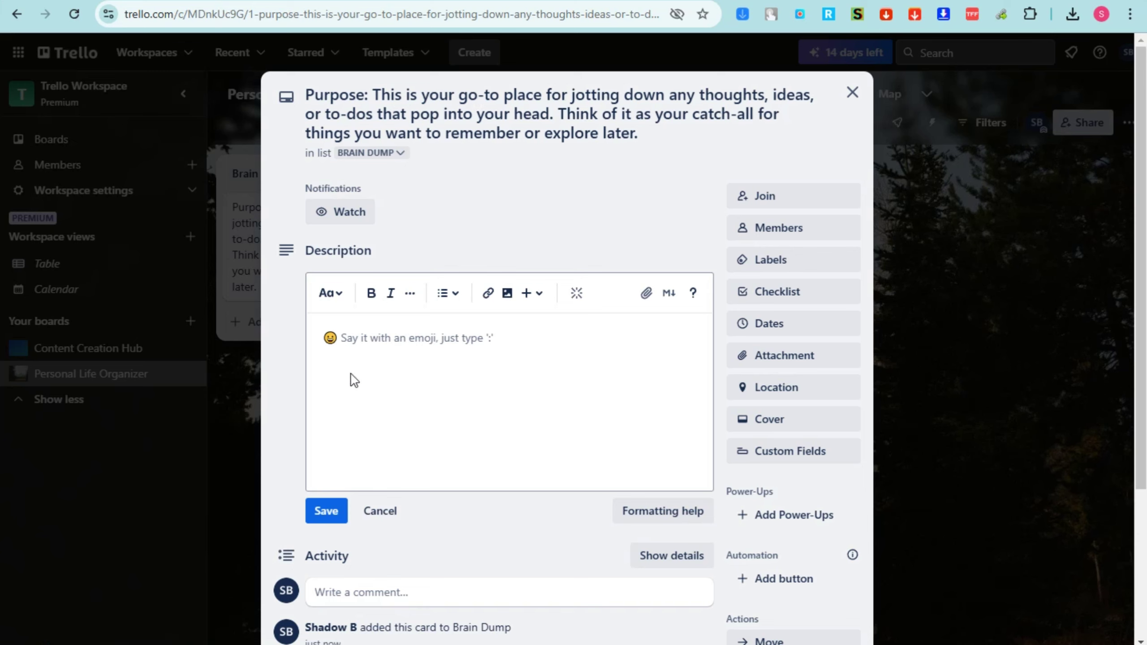
{"action": "left_click", "coordinate": [396, 338]}
{"action": "type", "text": "Look into new productivity apps\" \"Research summer travel destinations\" \"Ideas for DIY home decor project\" \"Watch [a specific documentary]\""}
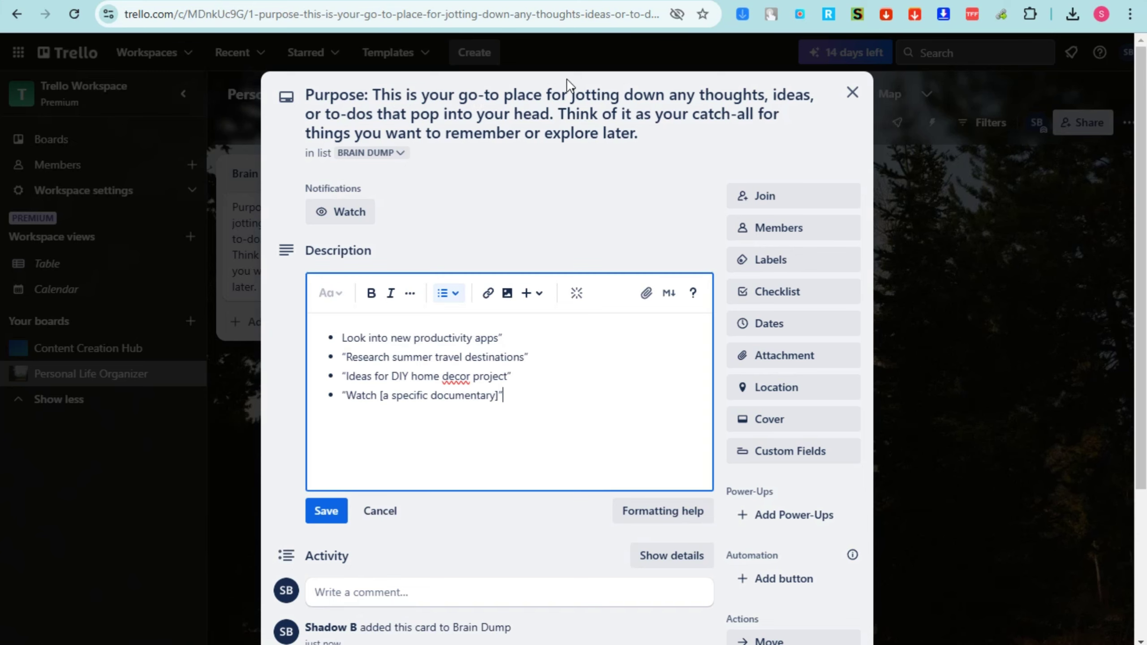
{"action": "left_click", "coordinate": [509, 338]}
{"action": "key", "text": "Return"}
{"action": "left_click", "coordinate": [537, 377]}
{"action": "key", "text": "Return"}
{"action": "left_click", "coordinate": [355, 357]}
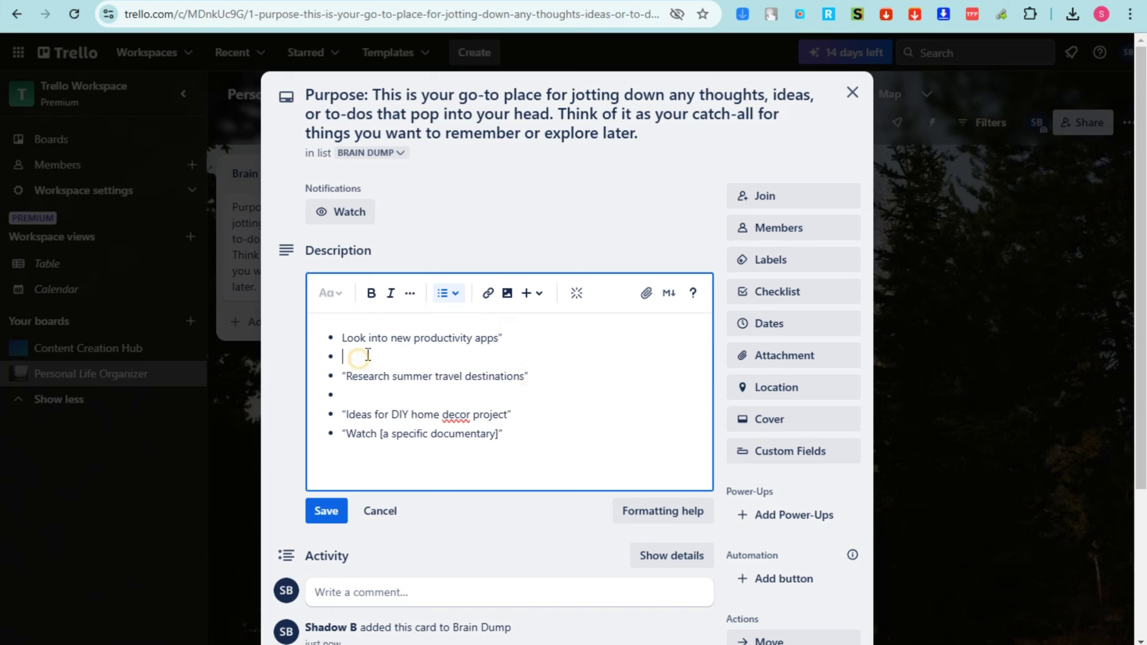
{"action": "key", "text": "BackSpace"}
{"action": "key", "text": "BackSpace"}
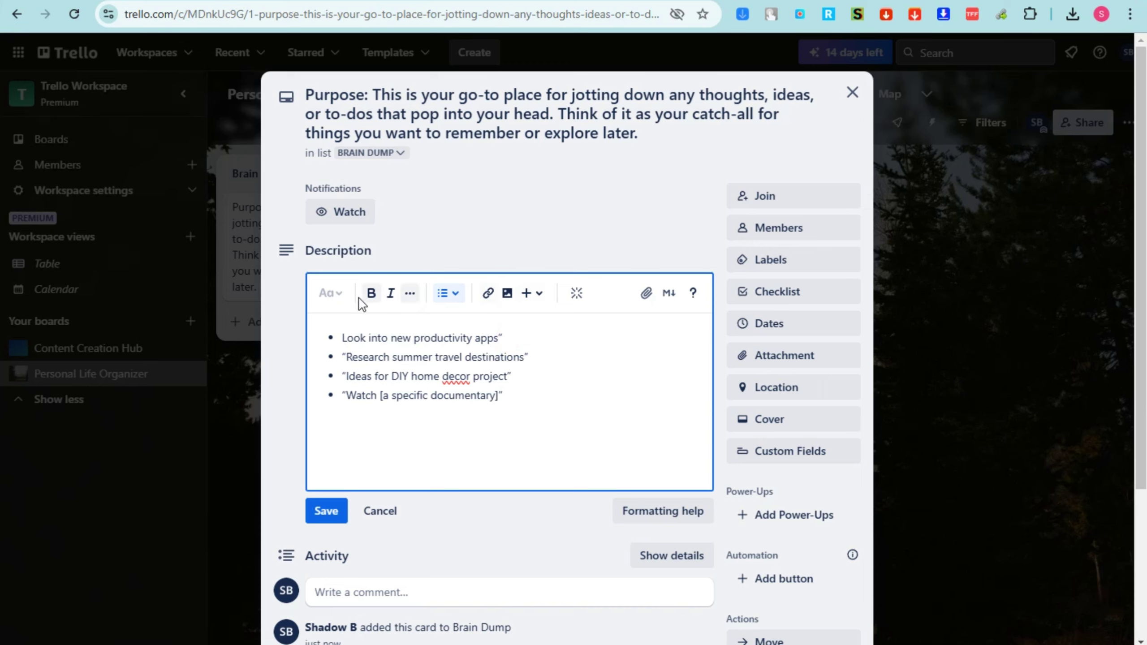
Format the four ideas as a bold, italic numbered list and save the description
{"action": "left_click_drag", "start_coordinate": [549, 397], "coordinate": [352, 324]}
{"action": "left_click", "coordinate": [371, 293]}
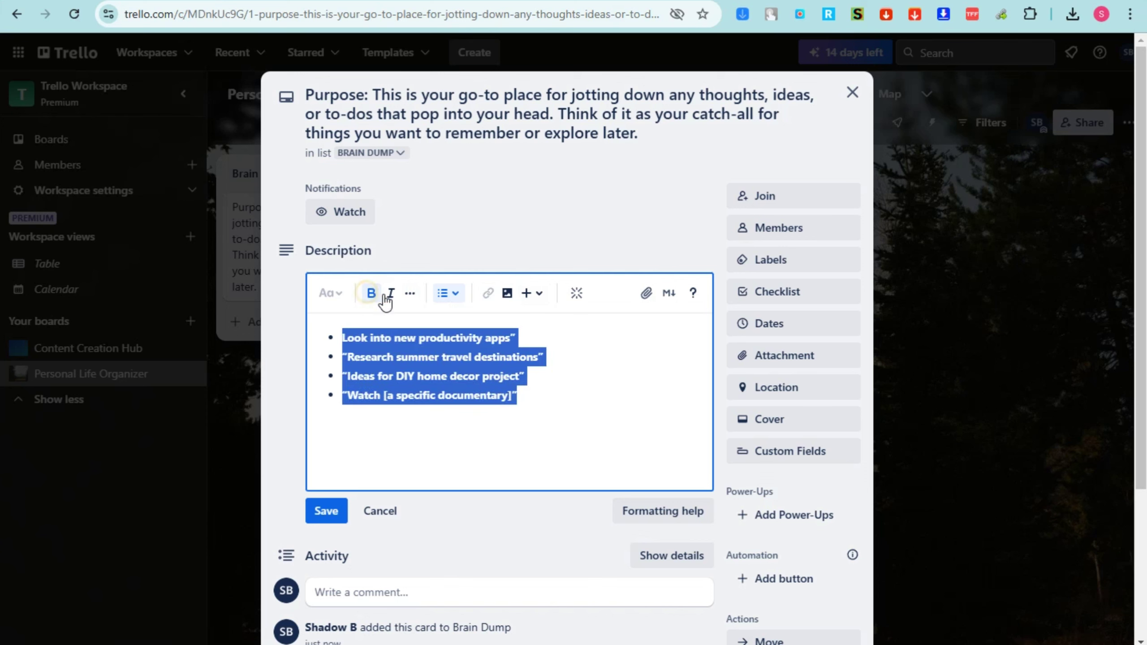
{"action": "left_click", "coordinate": [391, 293]}
{"action": "left_click", "coordinate": [456, 293]}
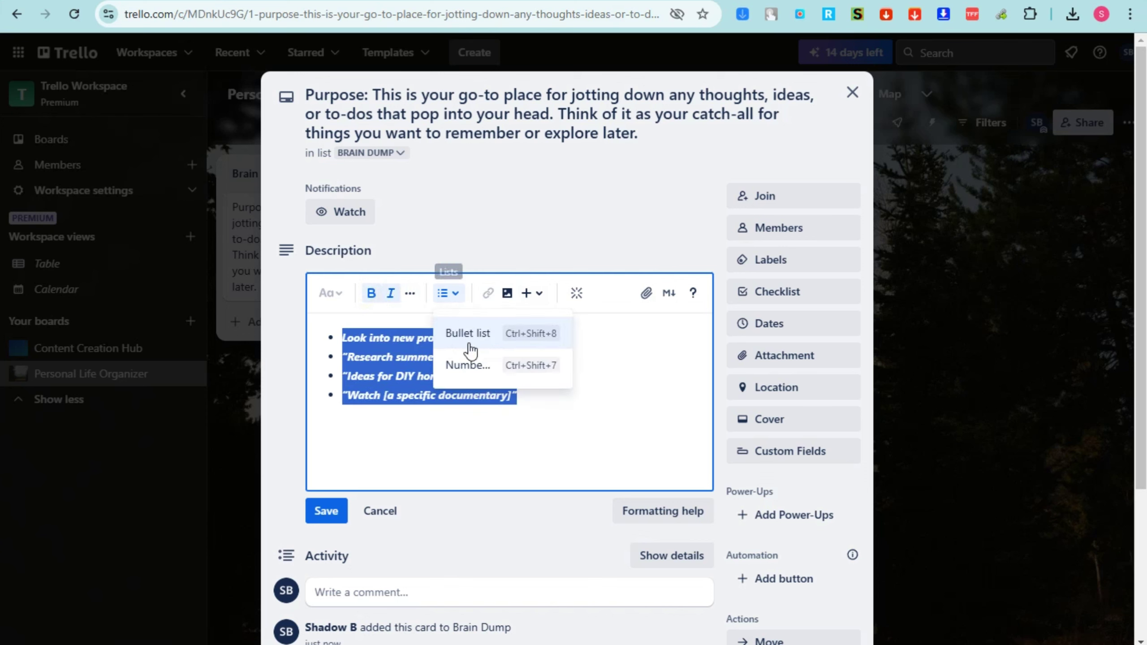
{"action": "left_click", "coordinate": [458, 364]}
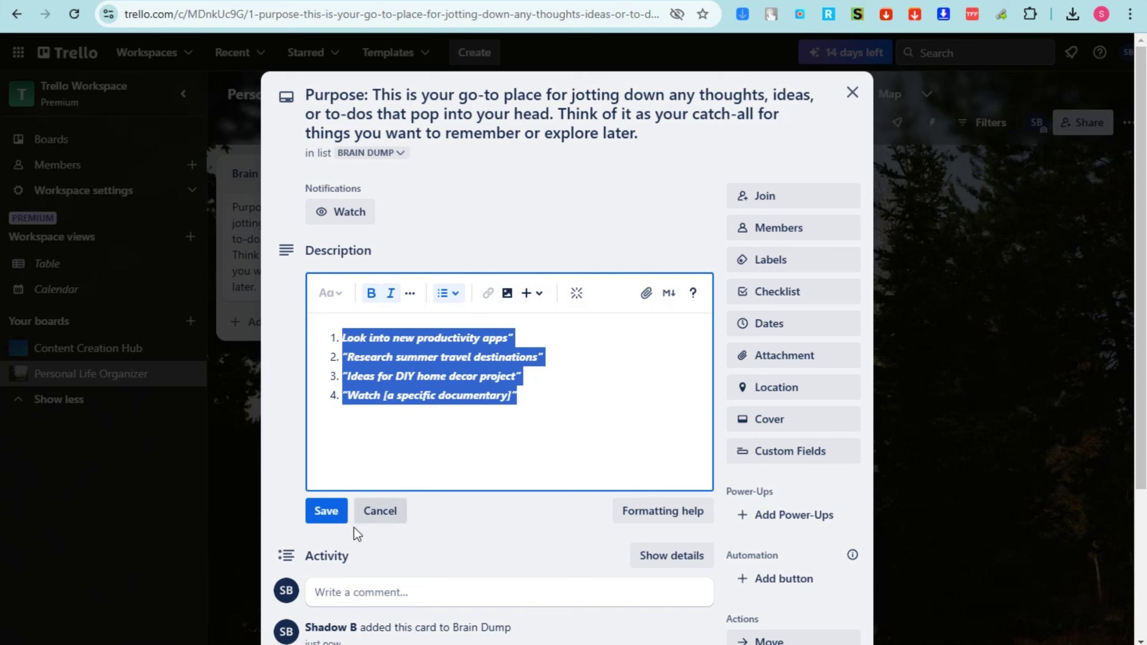
{"action": "left_click", "coordinate": [332, 518]}
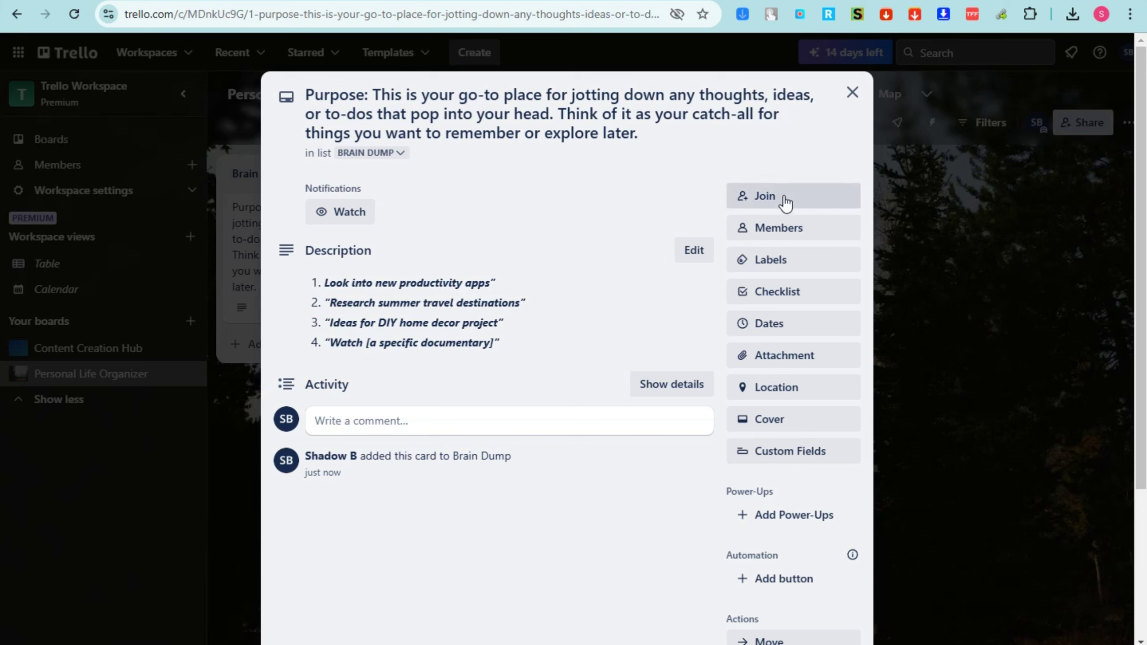
Give the purpose card a due date of November 30
{"action": "left_click", "coordinate": [790, 269]}
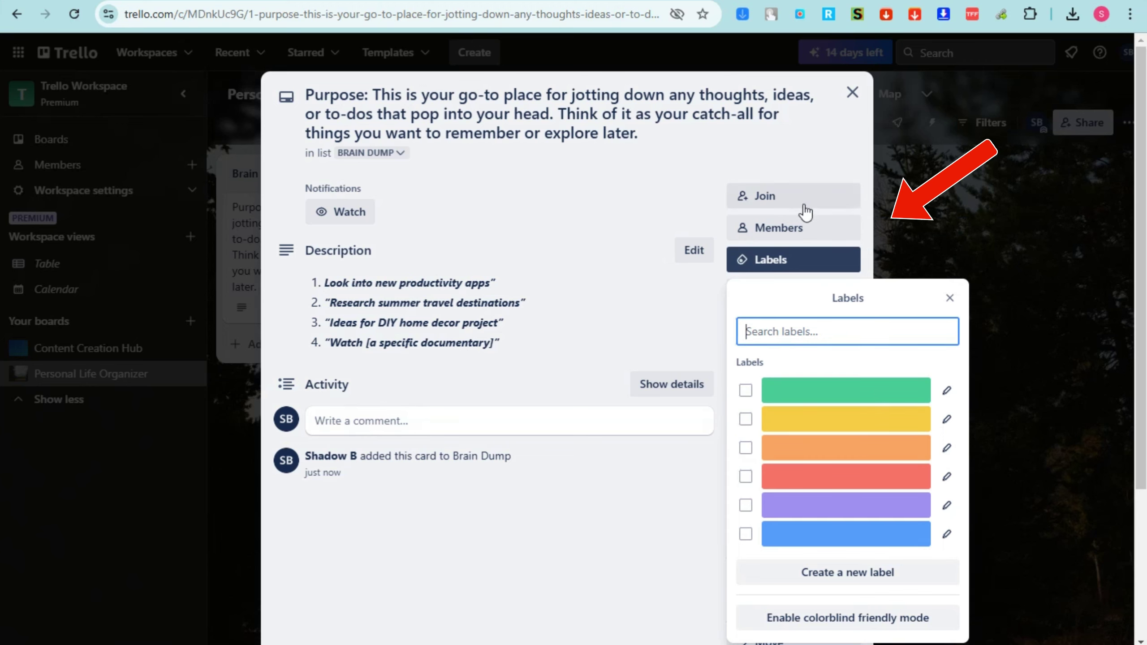
{"action": "left_click", "coordinate": [700, 151]}
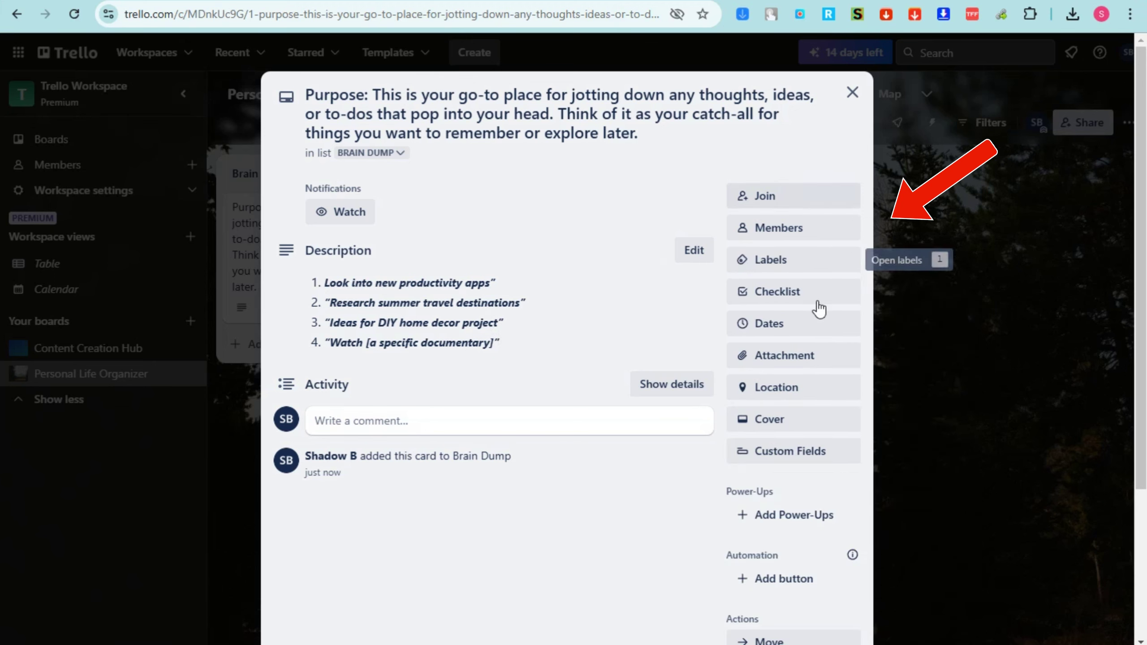
{"action": "left_click", "coordinate": [795, 327]}
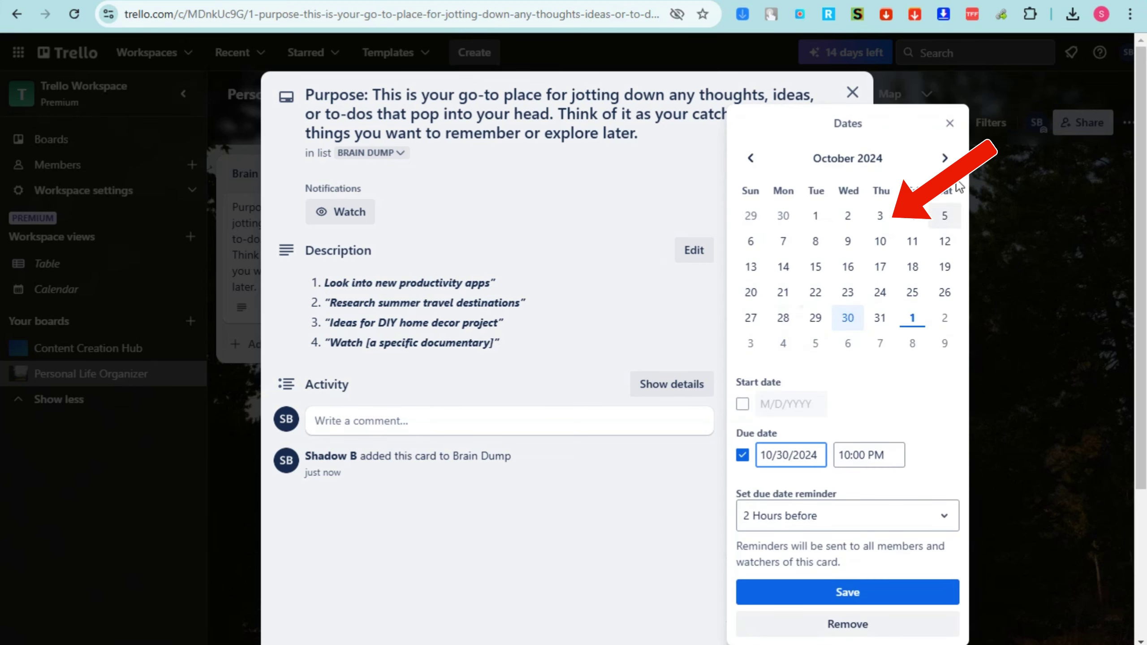
{"action": "left_click", "coordinate": [944, 157]}
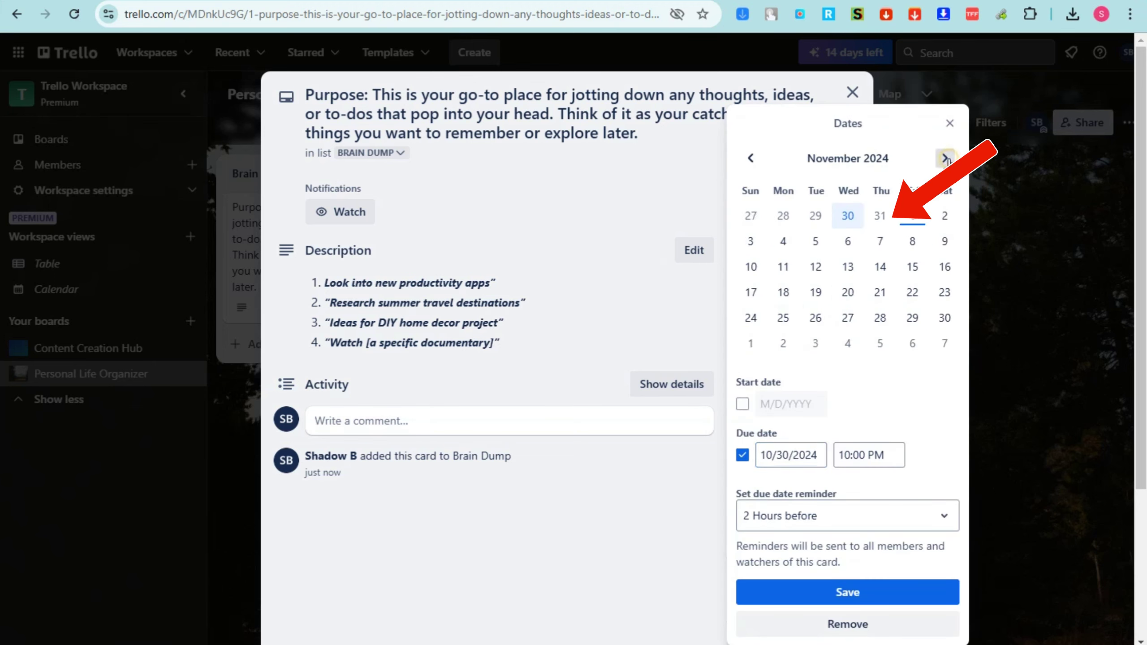
{"action": "left_click", "coordinate": [944, 318]}
{"action": "left_click", "coordinate": [852, 593]}
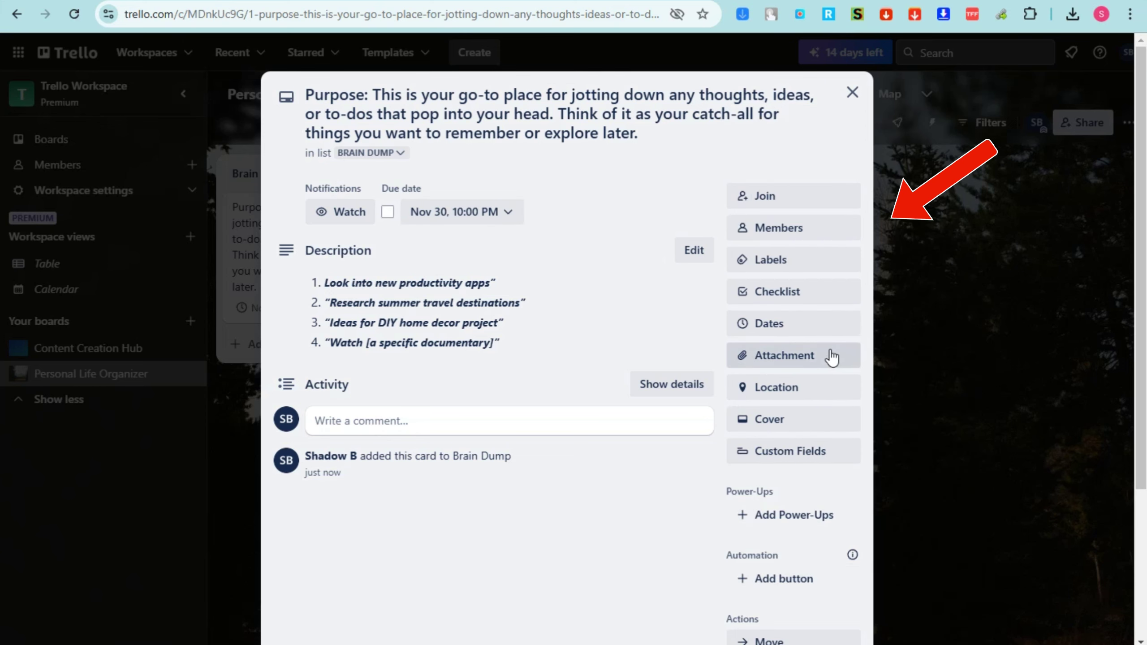
Set the card's location to Argentina
{"action": "left_click", "coordinate": [813, 356]}
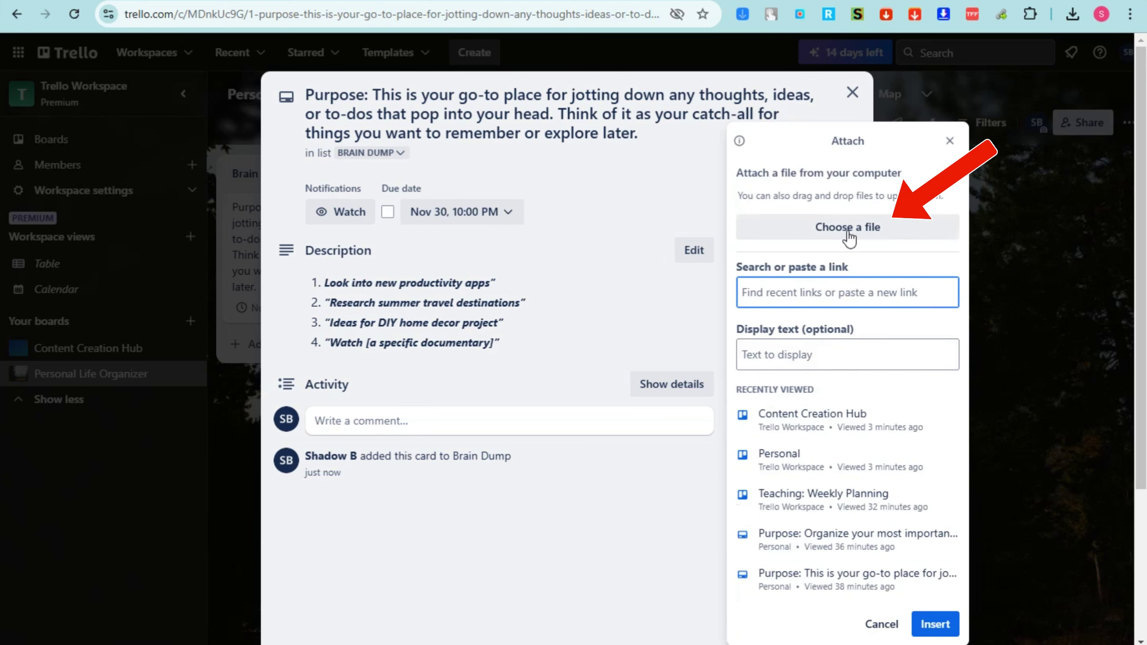
{"action": "left_click", "coordinate": [689, 206]}
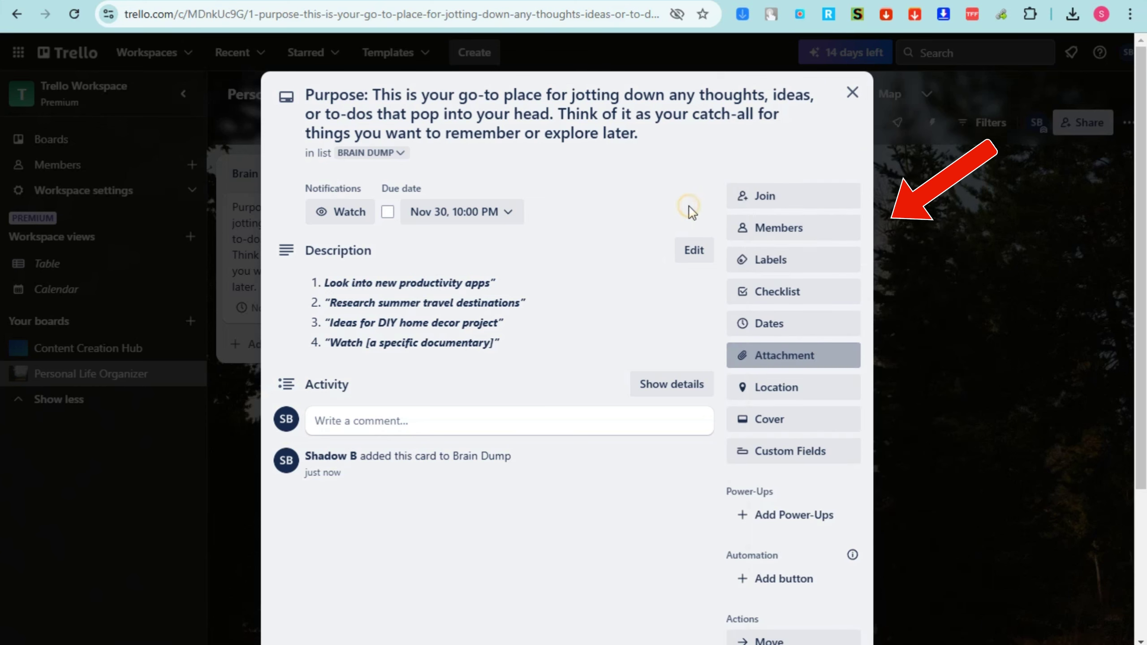
{"action": "left_click", "coordinate": [773, 398]}
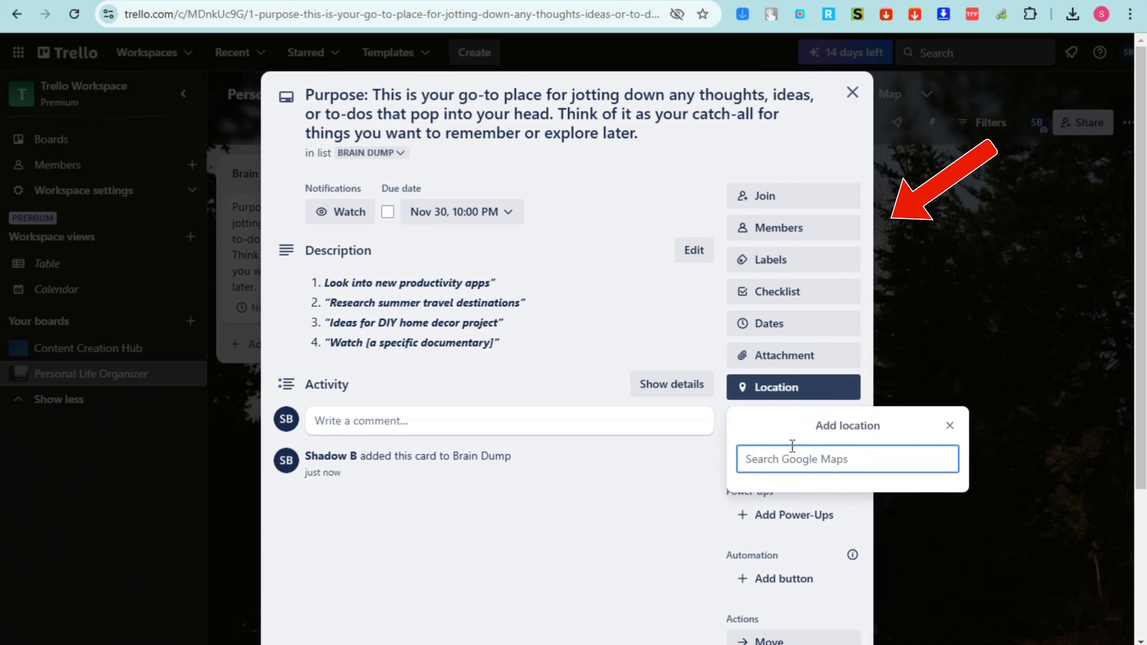
{"action": "type", "text": "argen"}
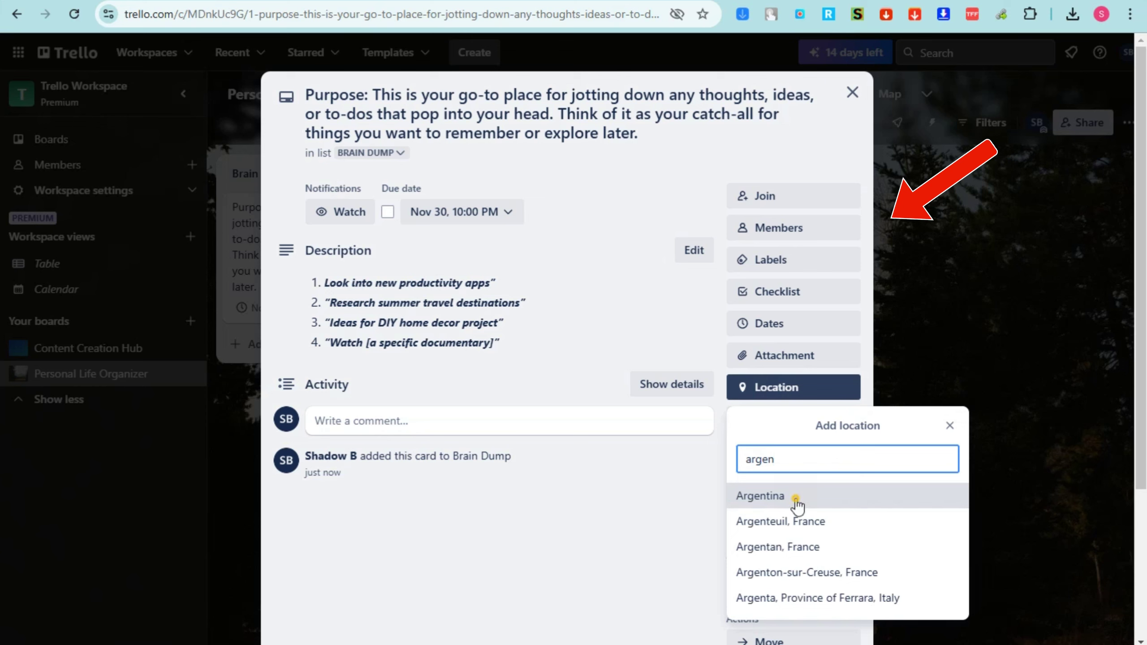
{"action": "left_click", "coordinate": [802, 497]}
Use an Unsplash mountain lake photo as the card cover
{"action": "left_click", "coordinate": [785, 423]}
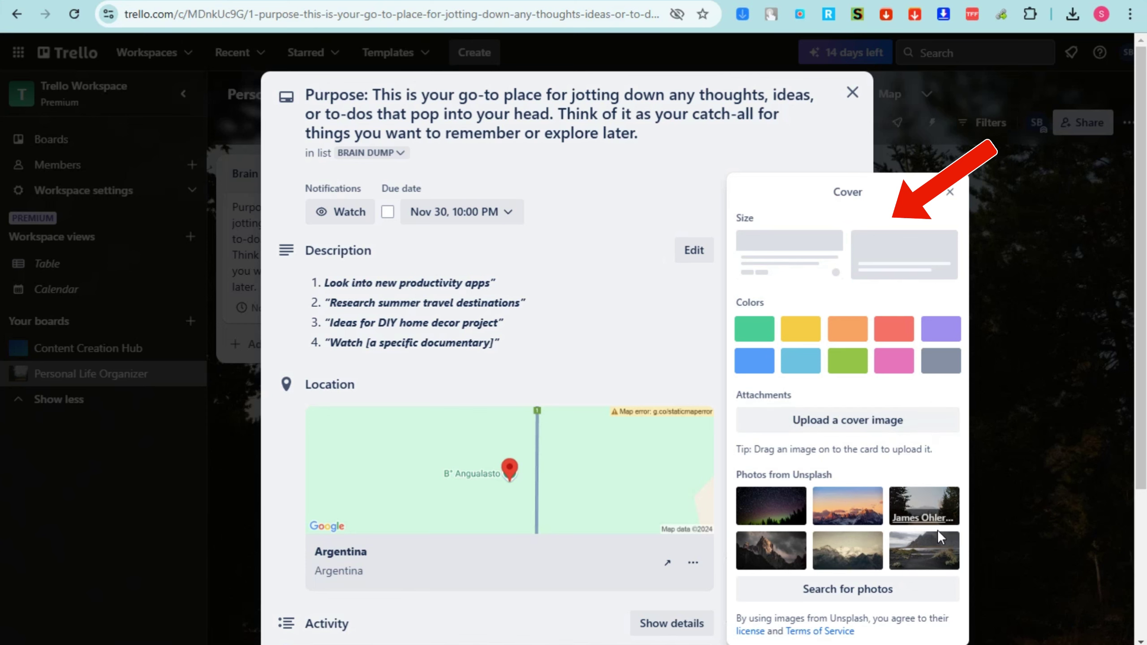
{"action": "left_click", "coordinate": [931, 560]}
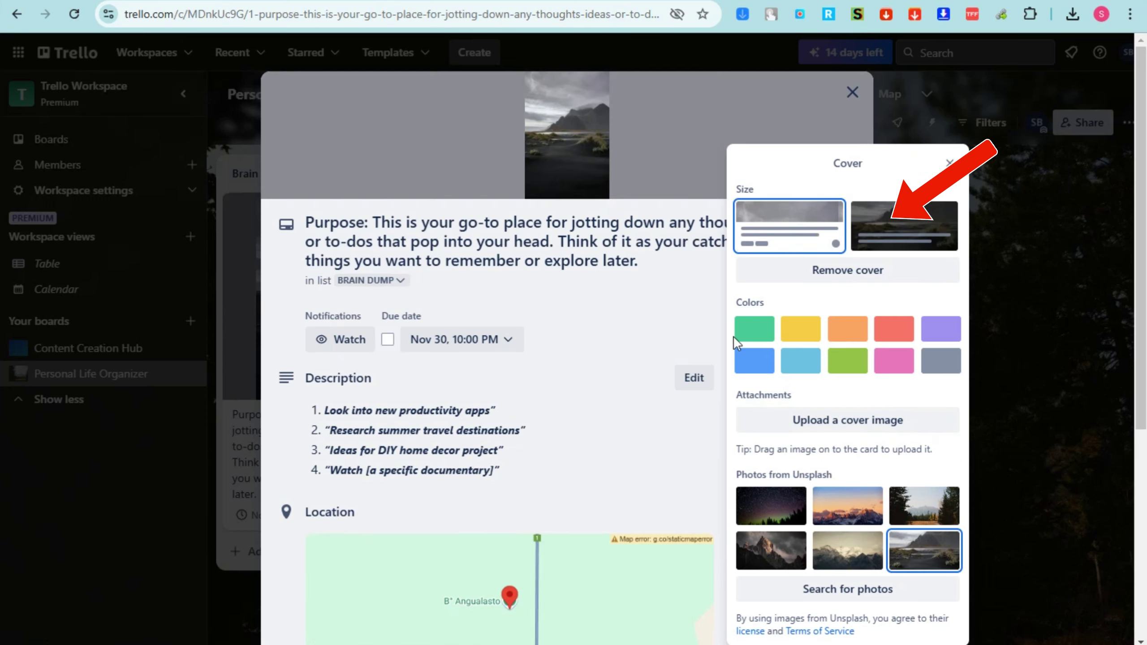
{"action": "left_click", "coordinate": [949, 163]}
{"action": "scroll", "coordinate": [795, 430], "scroll_direction": "down", "scroll_amount": 5}
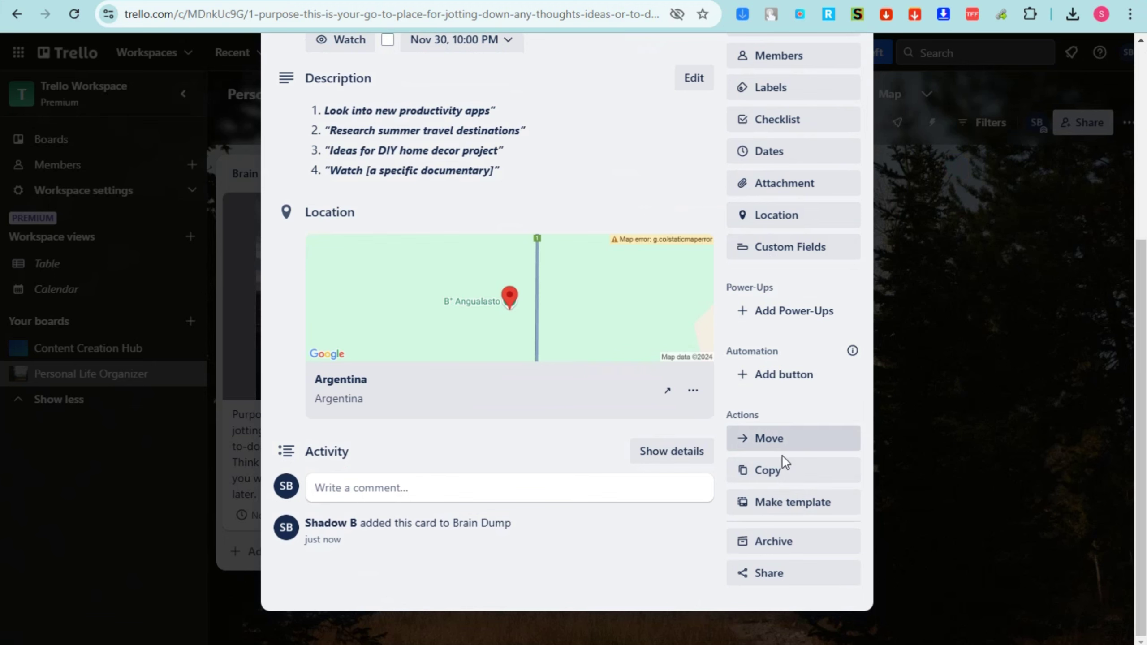
{"action": "scroll", "coordinate": [614, 442], "scroll_direction": "up", "scroll_amount": 6}
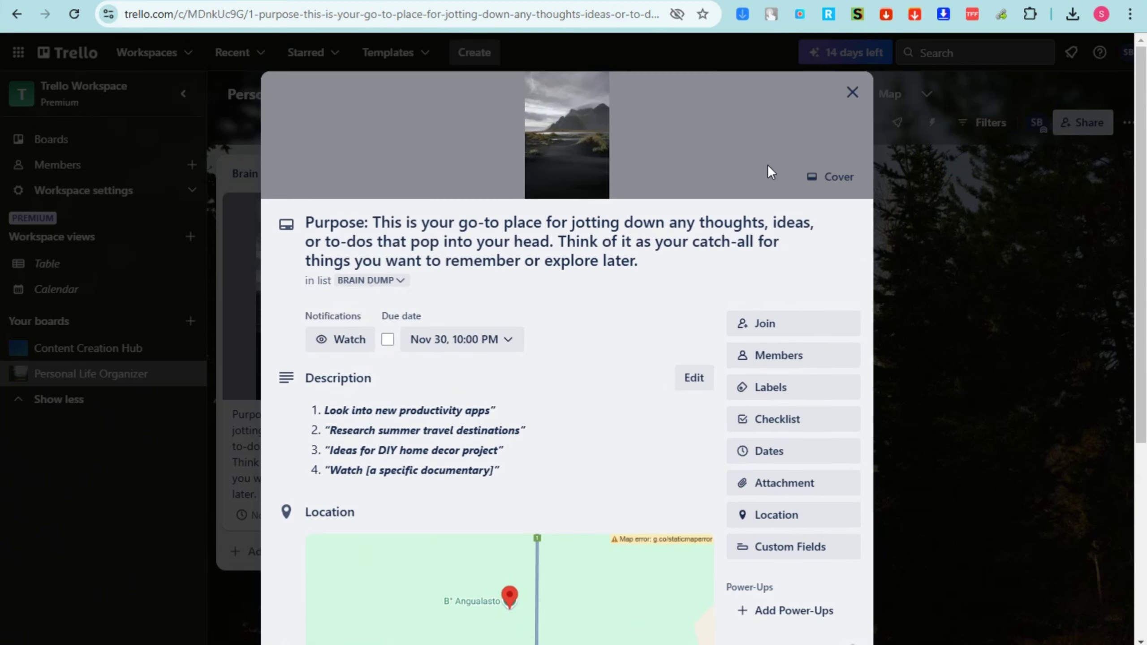
Close the card and add a Health & Wellness list to the board
{"action": "left_click", "coordinate": [850, 94]}
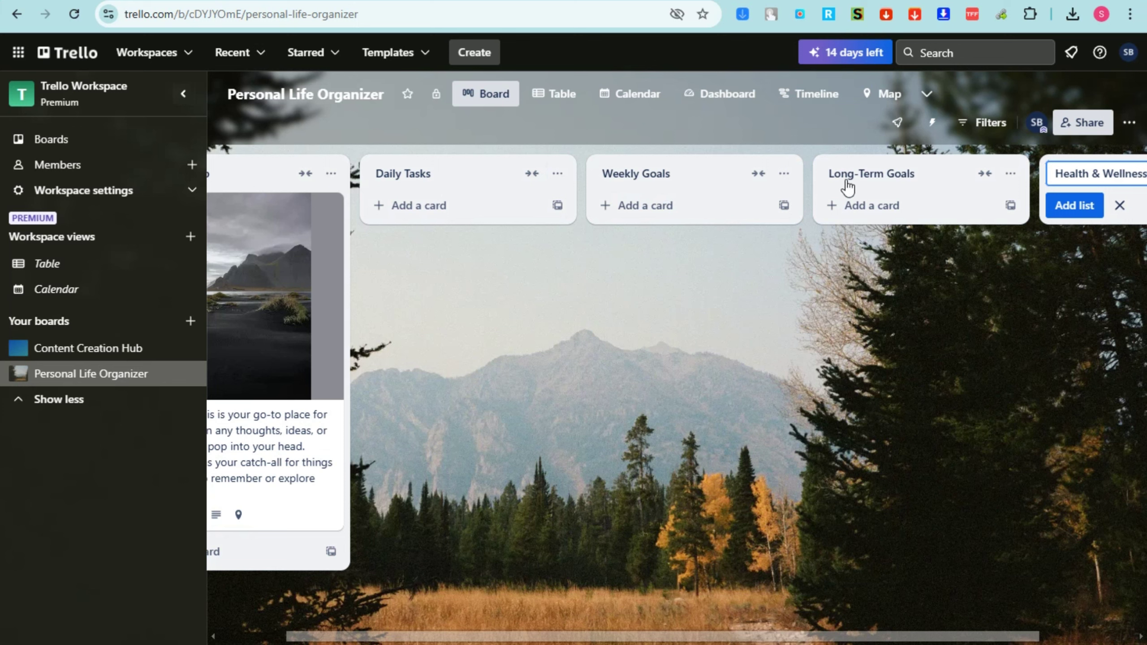
{"action": "left_click", "coordinate": [1074, 206]}
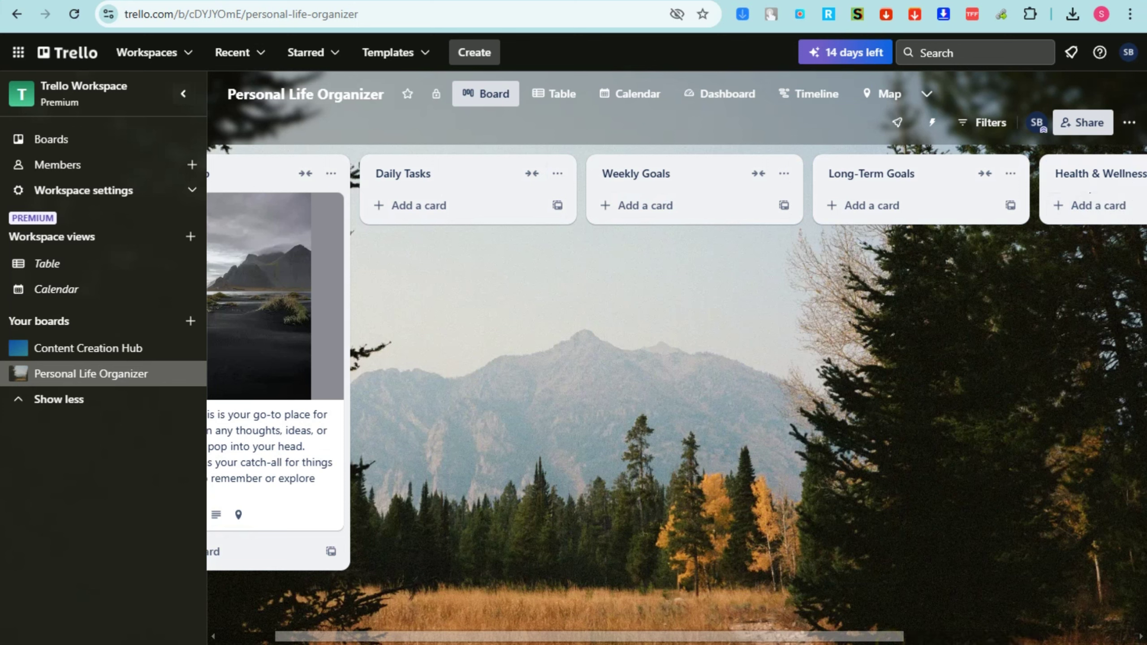
{"action": "left_click_drag", "start_coordinate": [875, 636], "coordinate": [753, 618]}
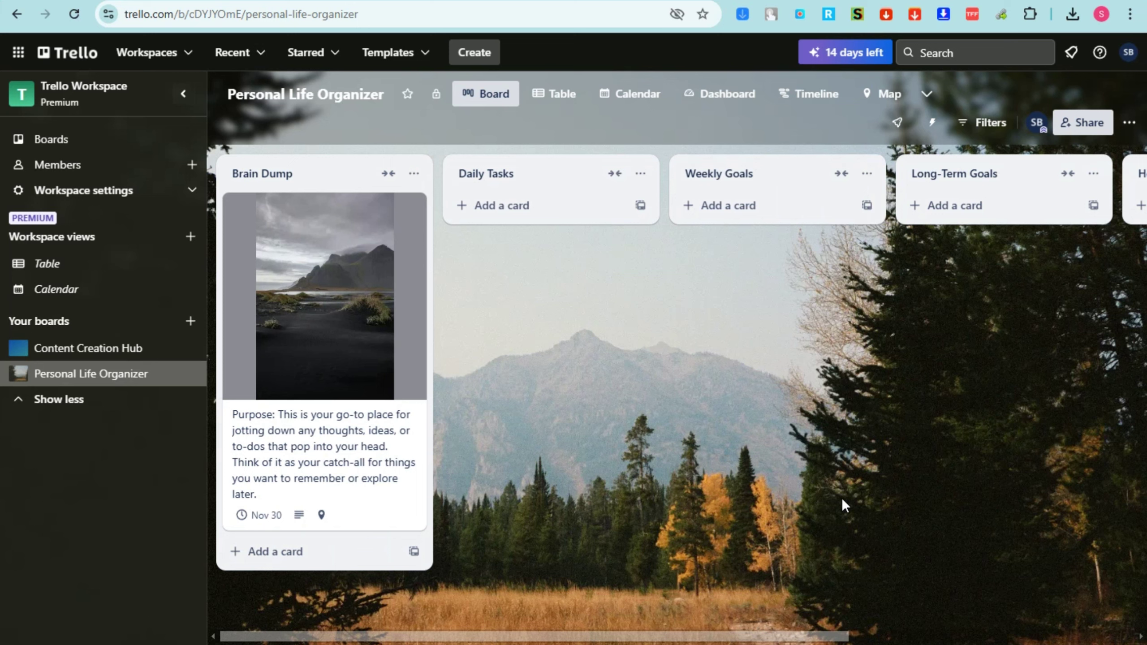
Add a Daily Tasks card titled with the pasted purpose text and open it
{"action": "left_click", "coordinate": [538, 209]}
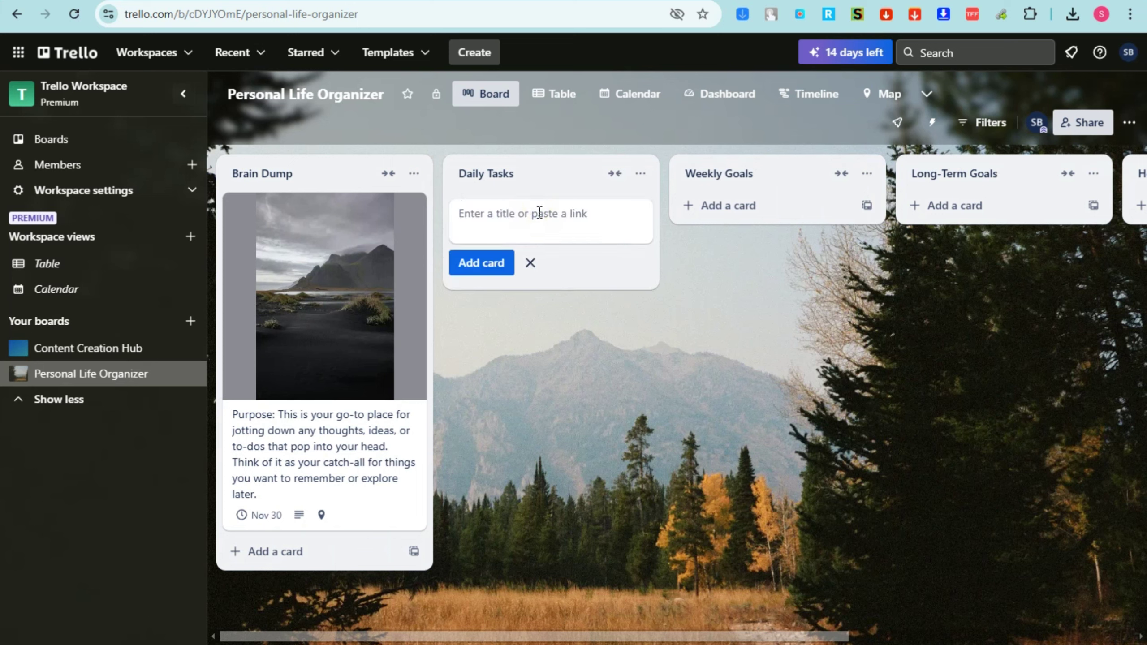
{"action": "type", "text": "Purpose: Organize your most important tasks for the day, focusing on what you need to accomplish today or within the next couple of days."}
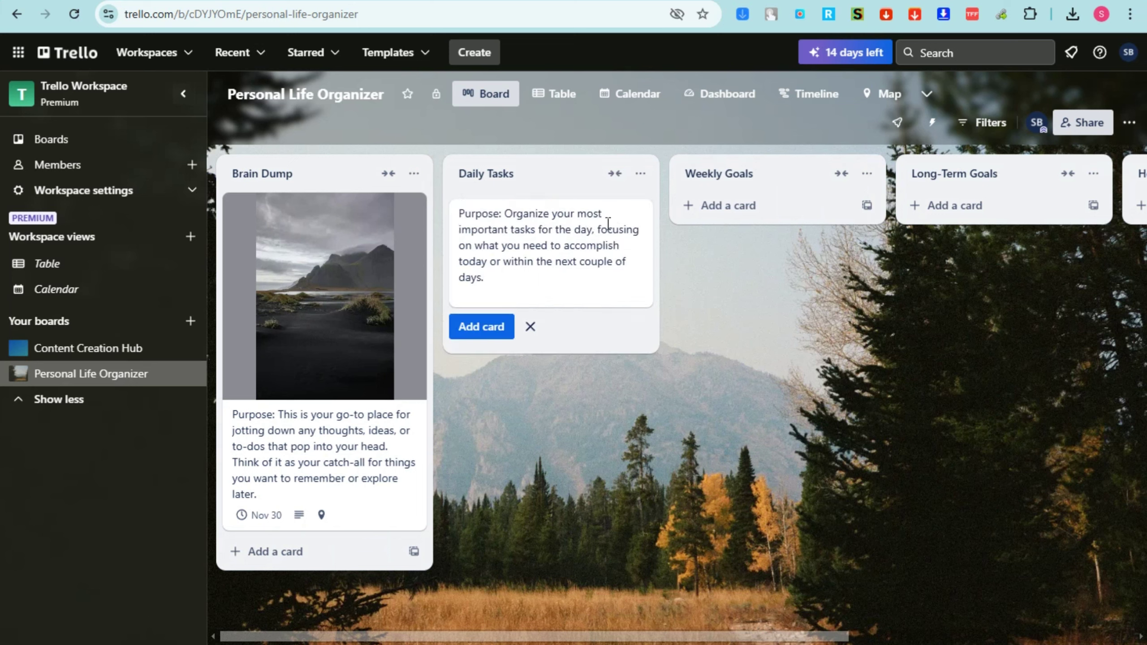
{"action": "left_click", "coordinate": [721, 312]}
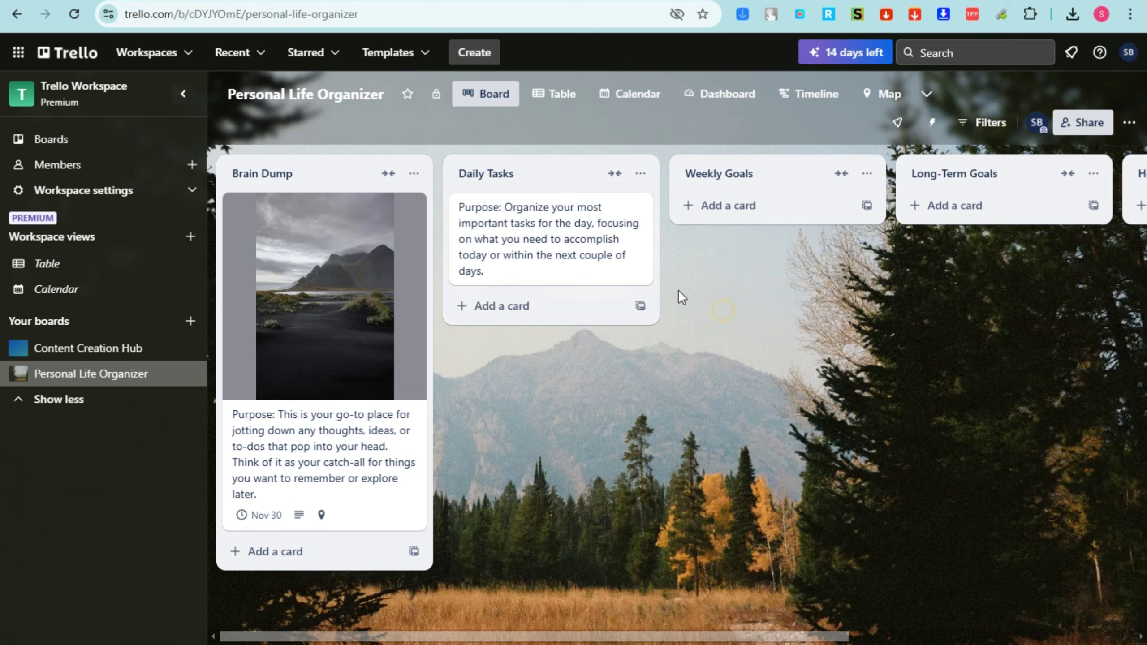
{"action": "left_click", "coordinate": [546, 227]}
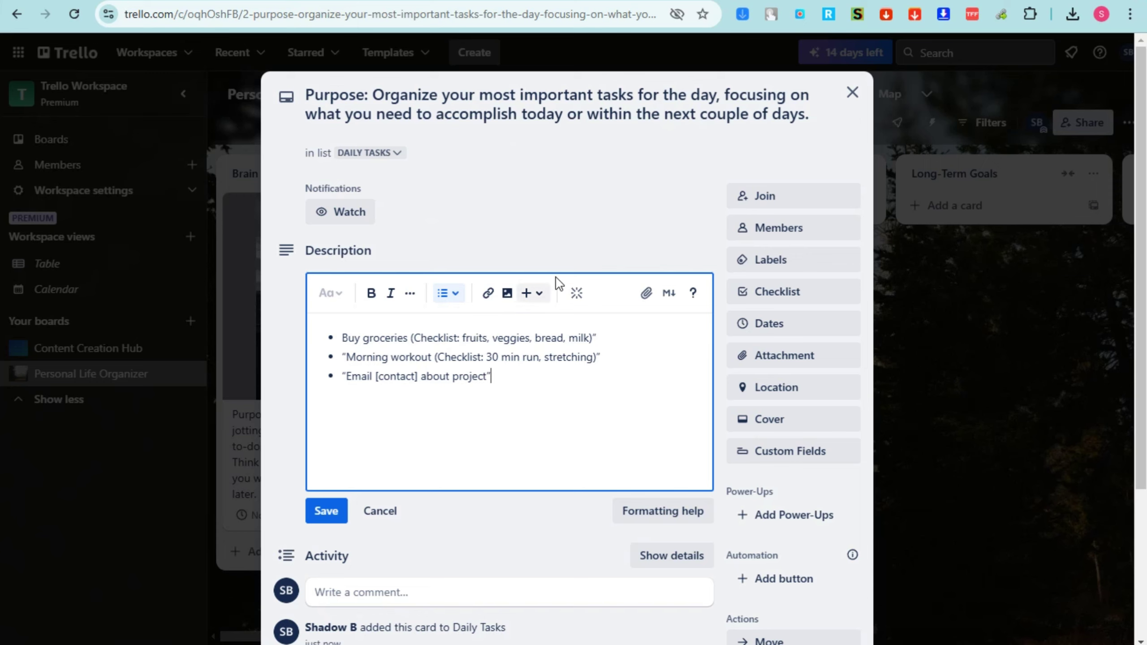
Recolour To Do yellow and DONE dark orange, then apply To Do to the card
{"action": "left_click", "coordinate": [767, 262]}
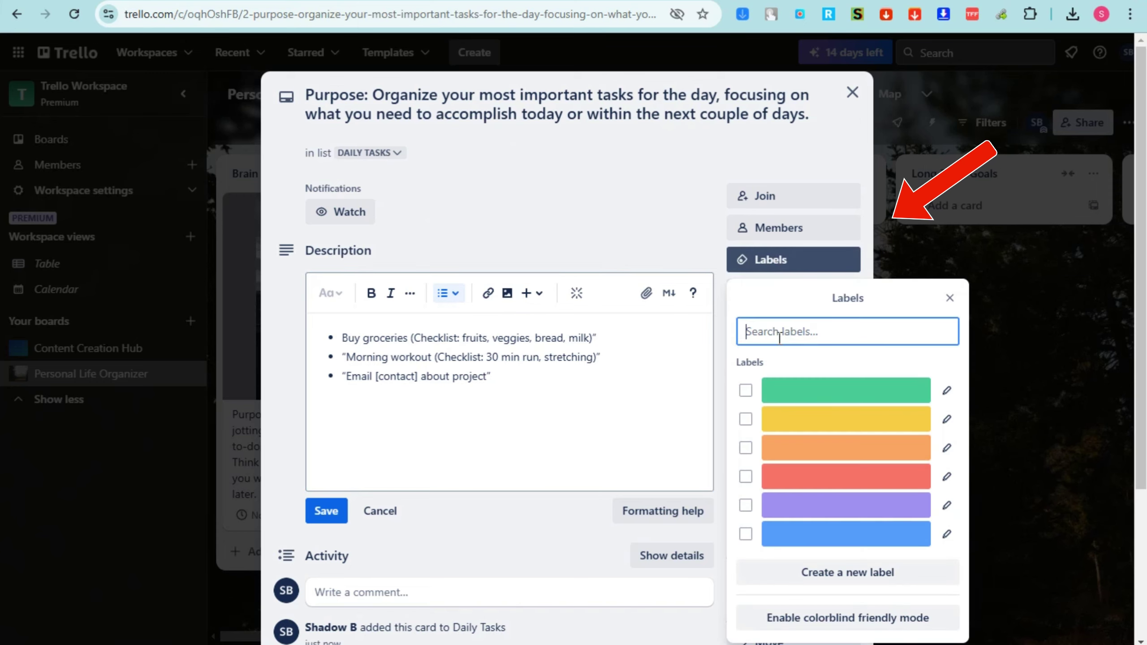
{"action": "left_click", "coordinate": [947, 390]}
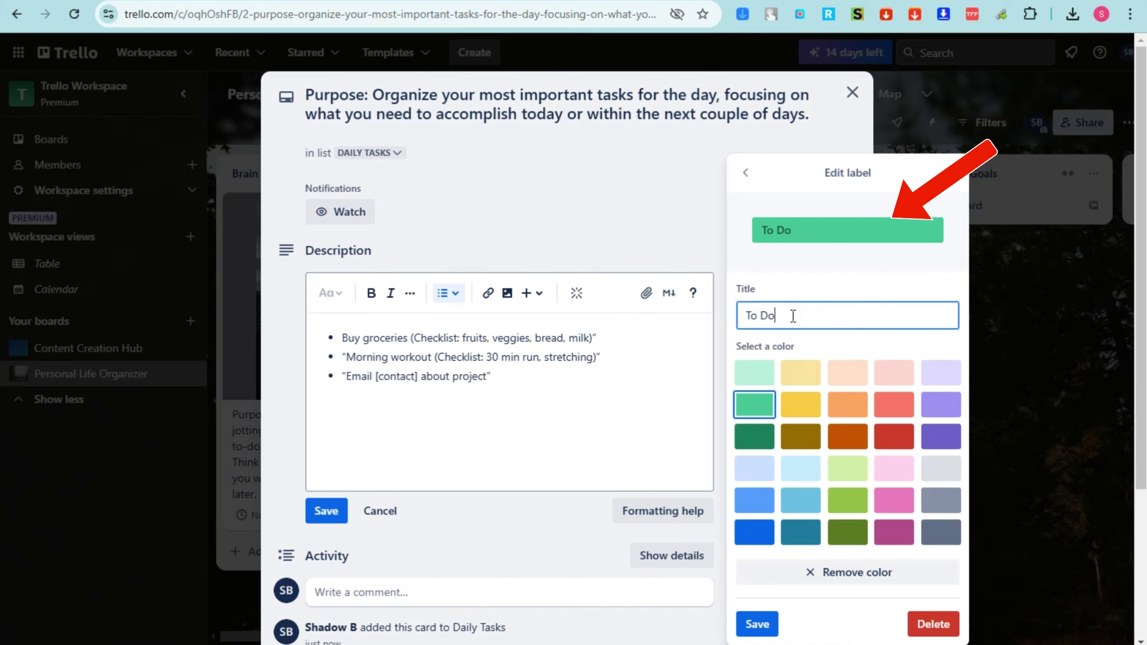
{"action": "left_click", "coordinate": [800, 404]}
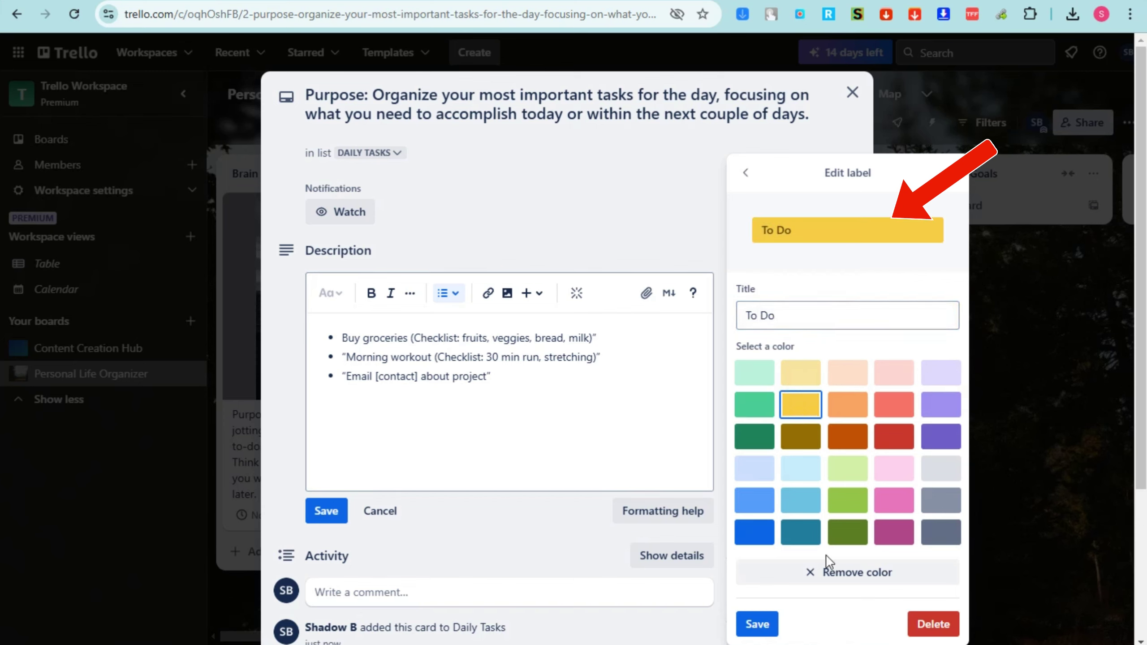
{"action": "left_click", "coordinate": [757, 624]}
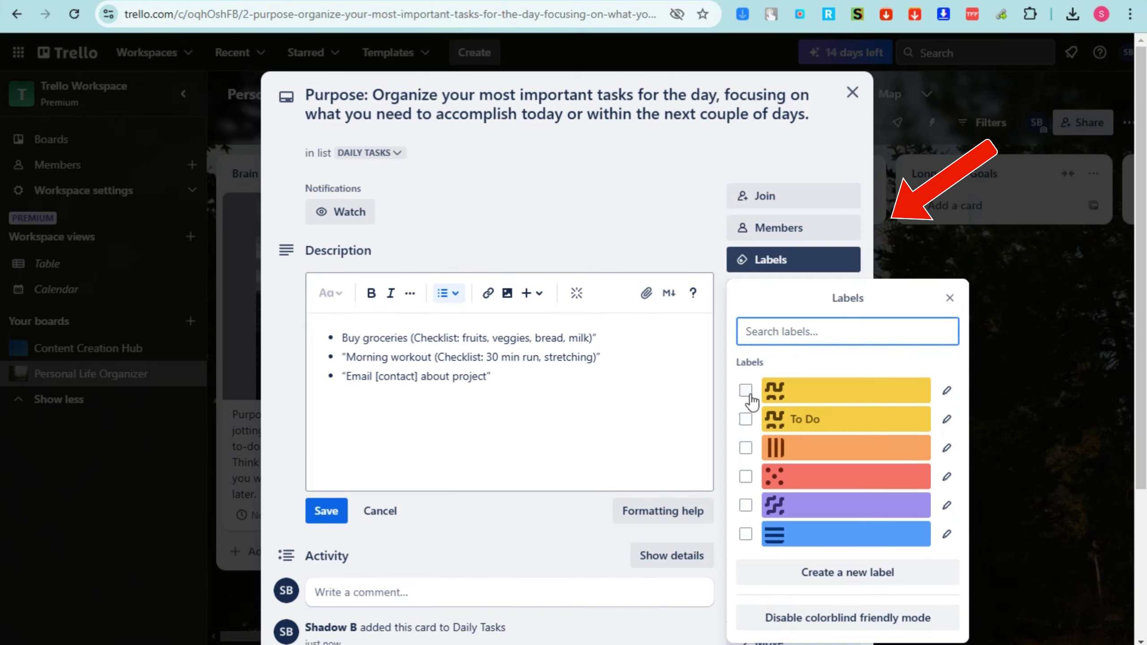
{"action": "left_click", "coordinate": [947, 389]}
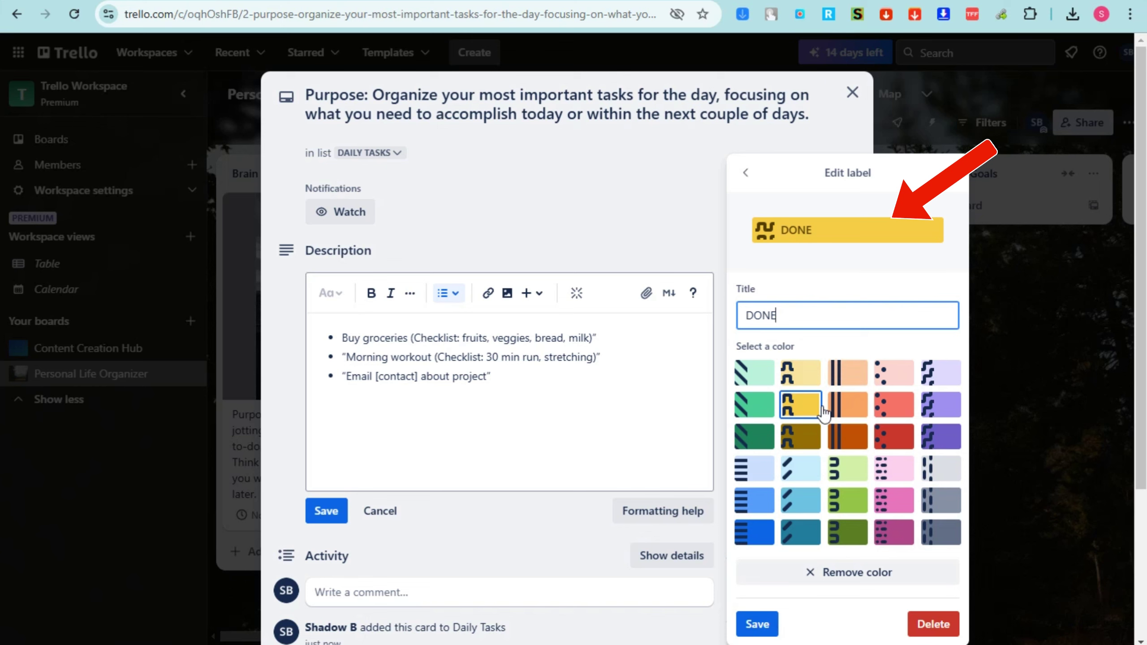
{"action": "left_click", "coordinate": [849, 436]}
{"action": "left_click", "coordinate": [756, 624]}
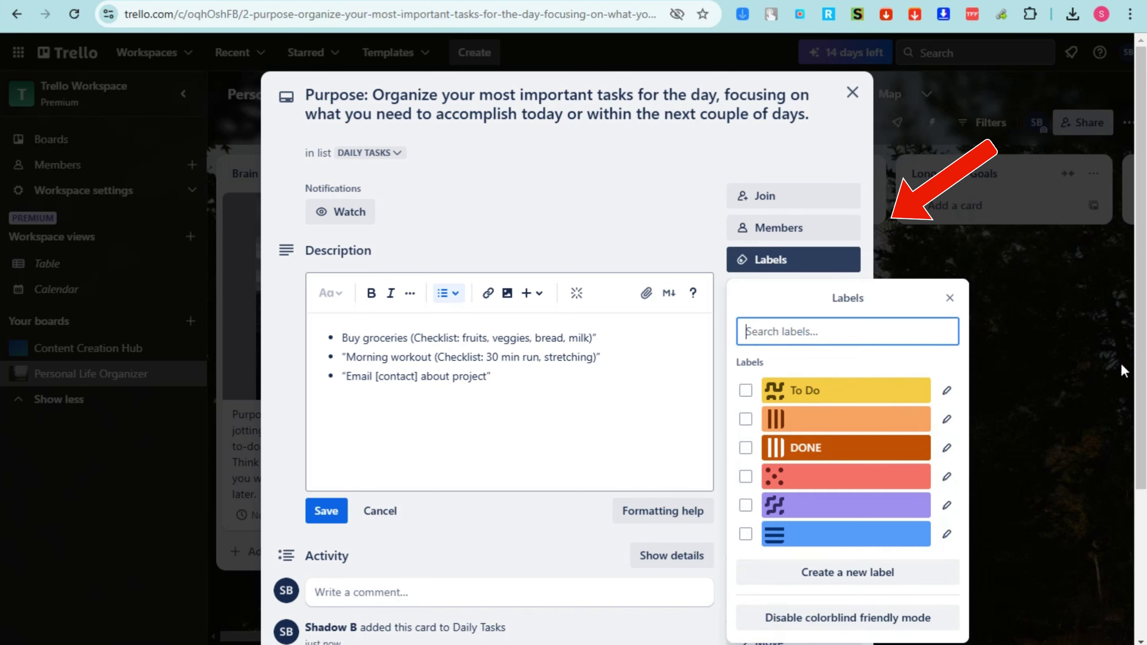
{"action": "left_click", "coordinate": [949, 298]}
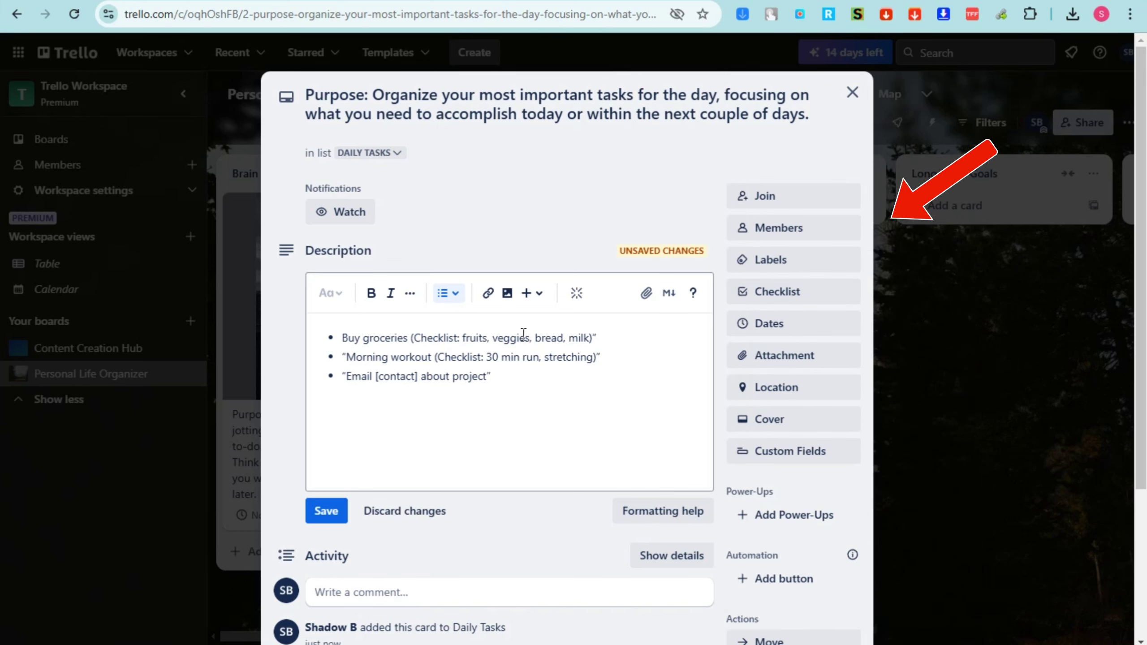
{"action": "left_click", "coordinate": [773, 261]}
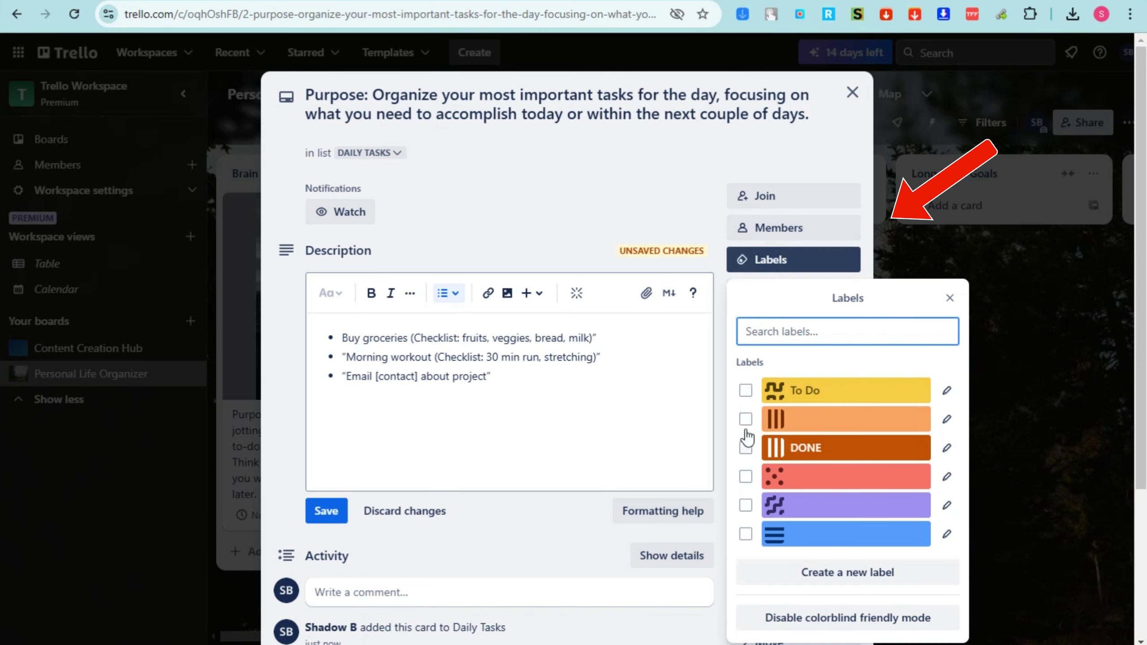
{"action": "left_click", "coordinate": [745, 391]}
{"action": "left_click", "coordinate": [675, 204]}
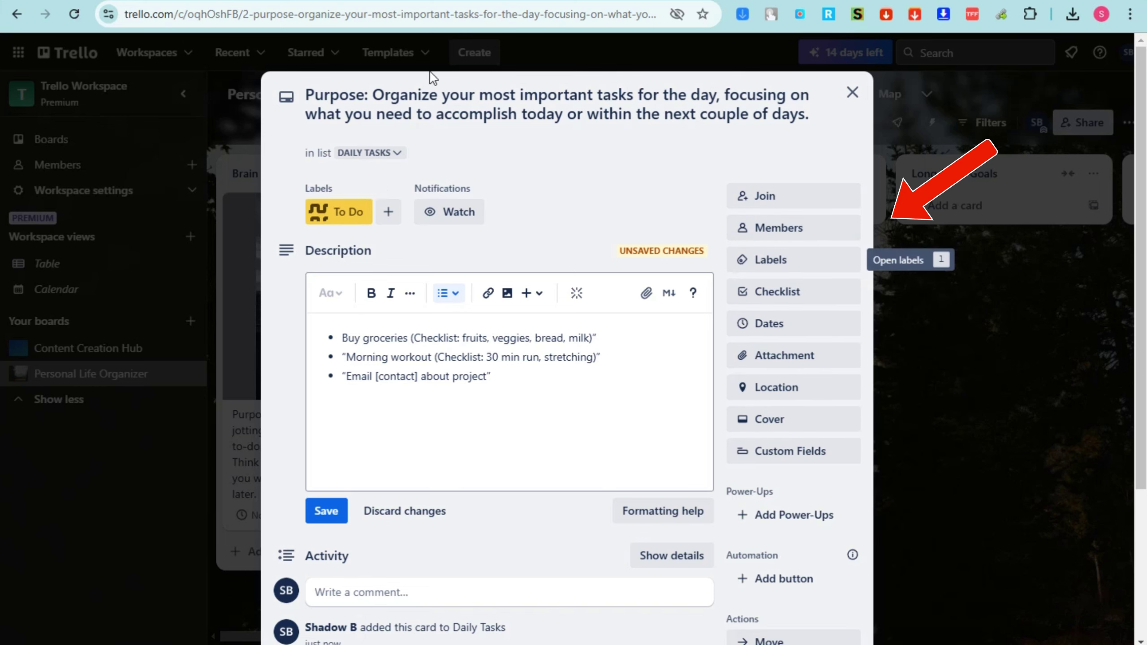
Save the description, add a two-item checklist, and check off both items
{"action": "left_click", "coordinate": [334, 512]}
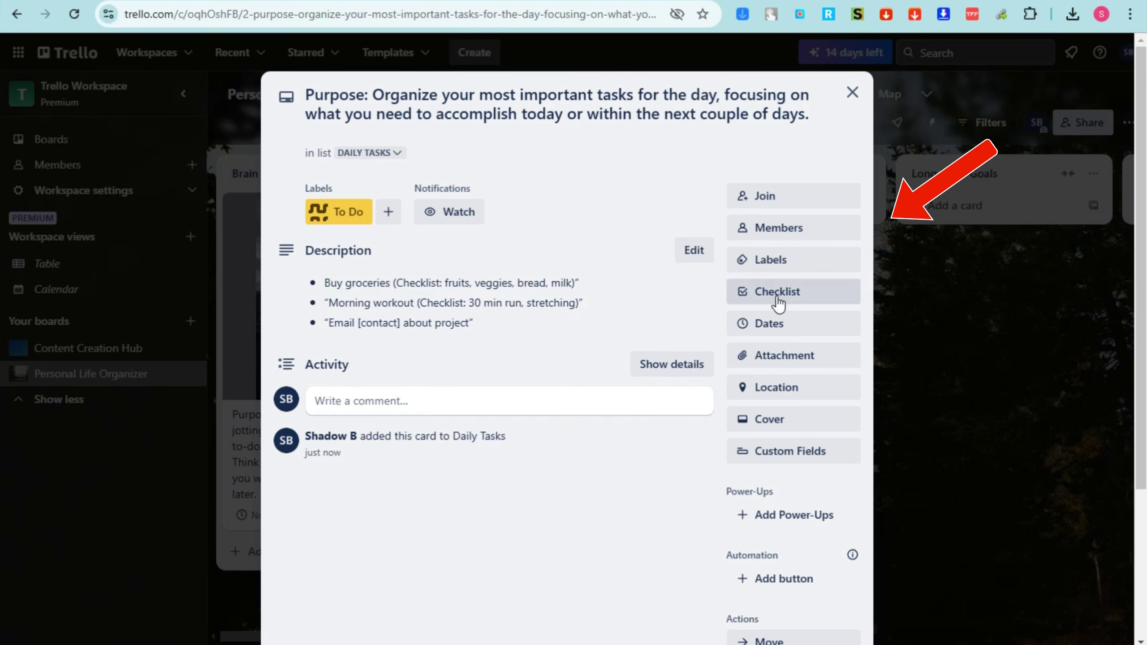
{"action": "left_click", "coordinate": [778, 298]}
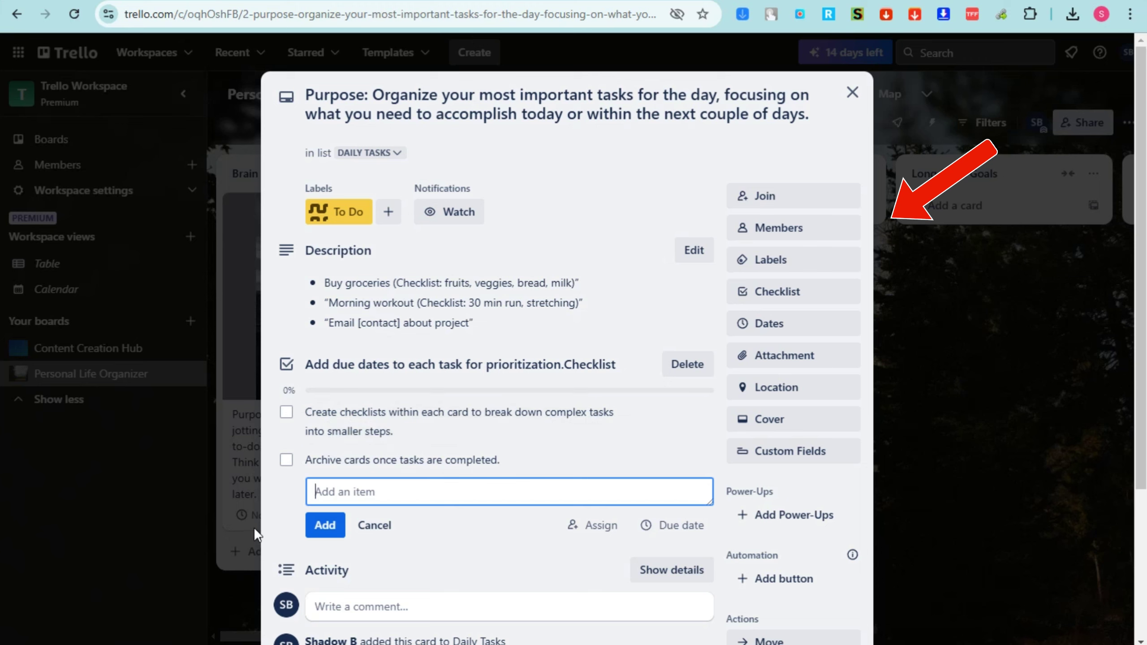
{"action": "left_click", "coordinate": [274, 510]}
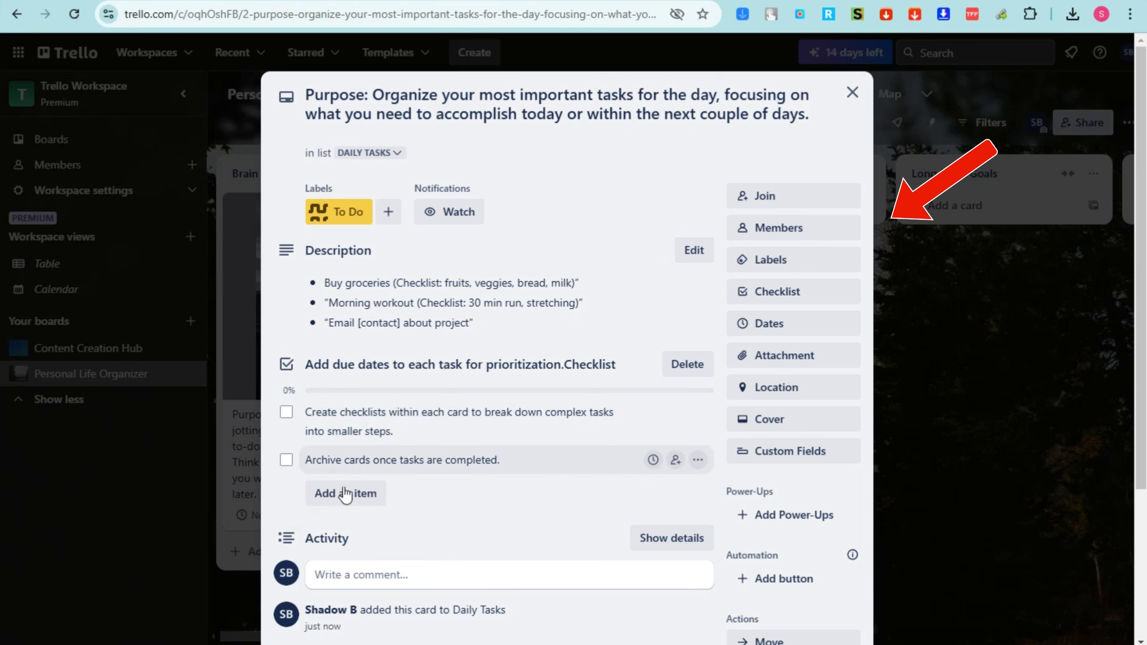
{"action": "left_click", "coordinate": [286, 413]}
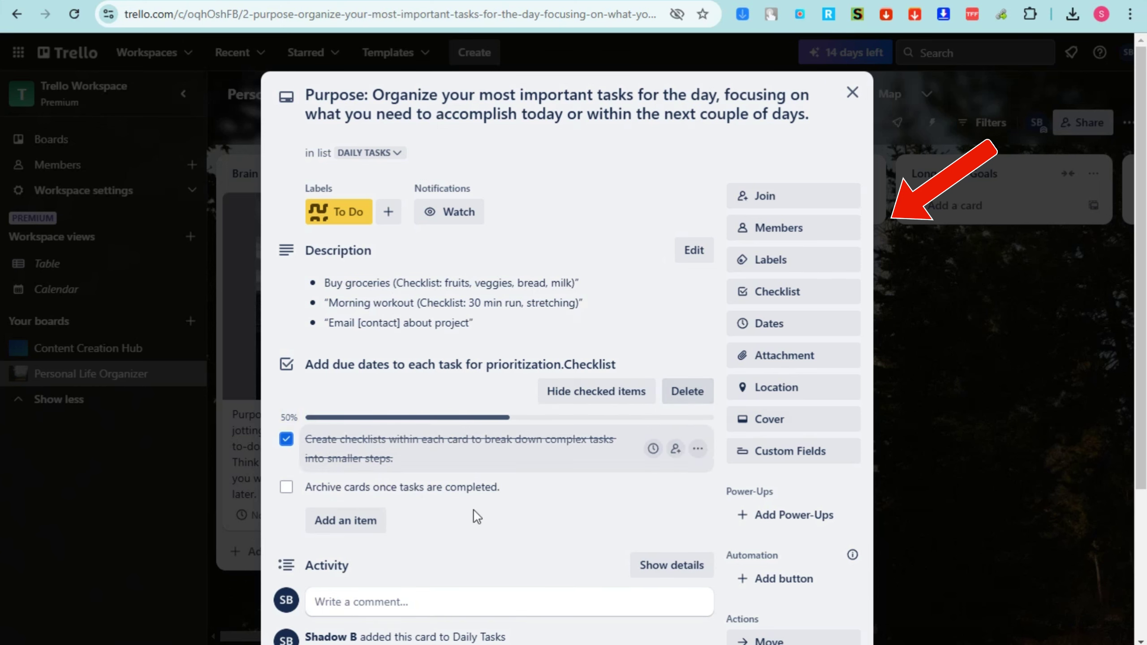
{"action": "left_click", "coordinate": [285, 487]}
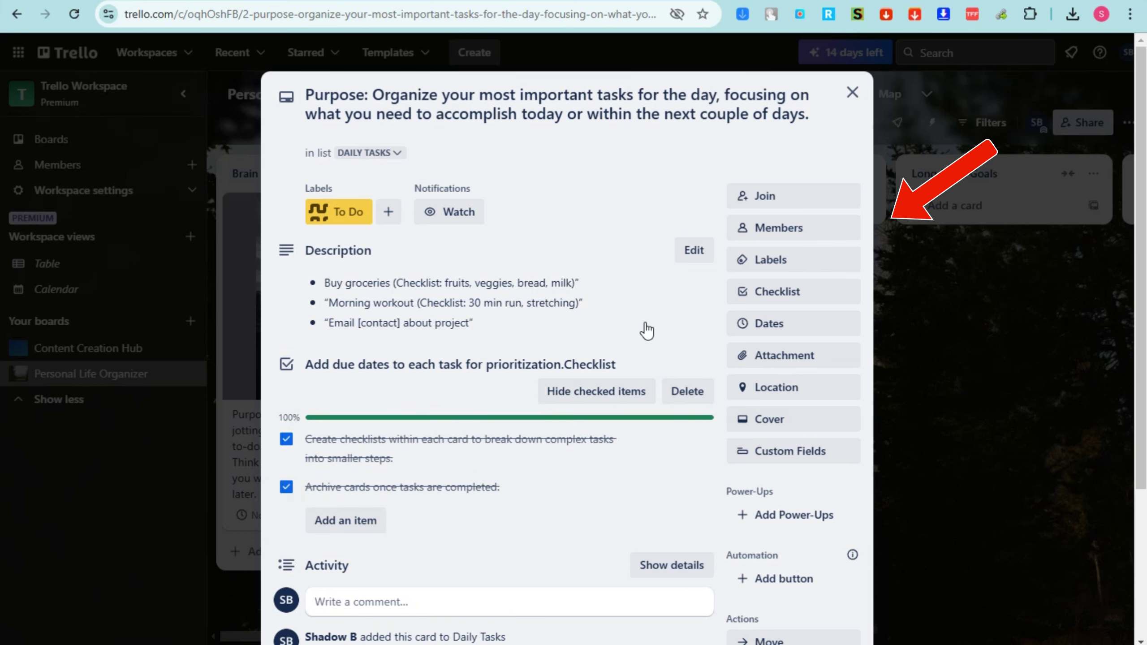
Try pasting a link into the card's Attachment link field
{"action": "scroll", "coordinate": [645, 513], "scroll_direction": "down", "scroll_amount": 3}
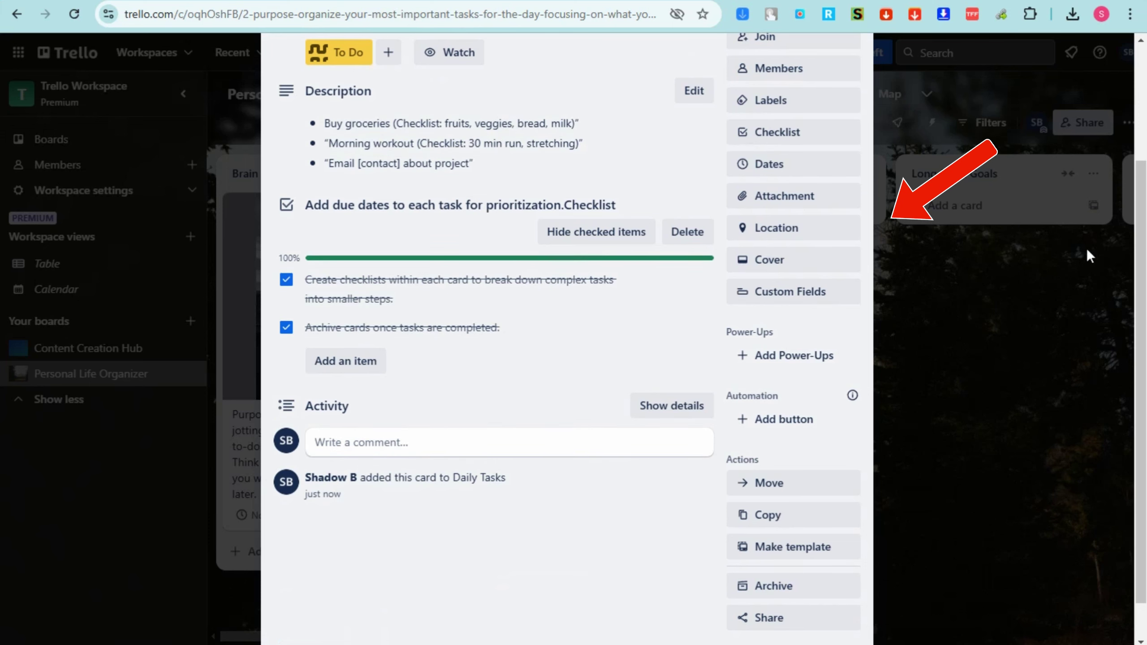
{"action": "left_click", "coordinate": [780, 208]}
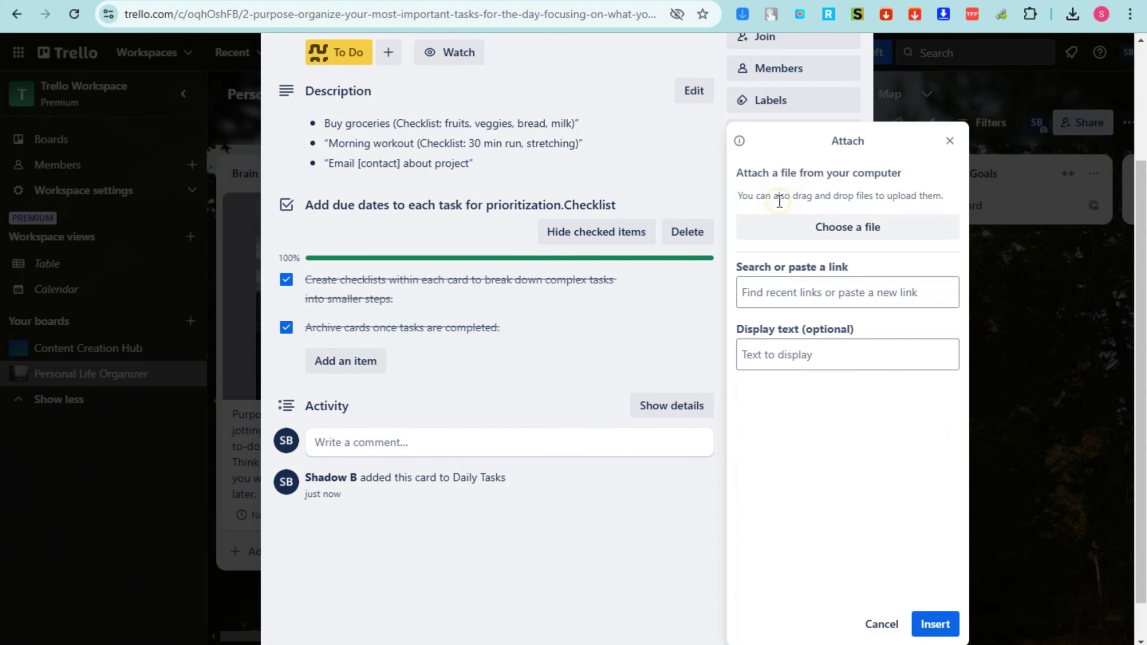
{"action": "left_click", "coordinate": [793, 292]}
{"action": "right_click", "coordinate": [792, 292]}
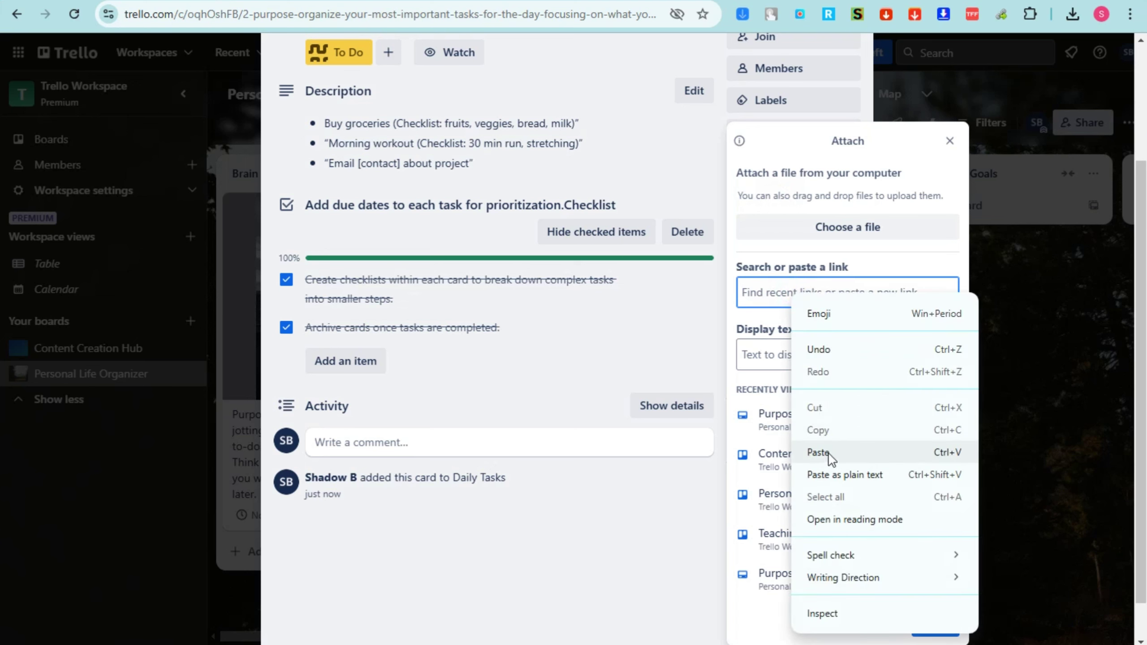
{"action": "left_click", "coordinate": [828, 453]}
{"action": "right_click", "coordinate": [806, 297]}
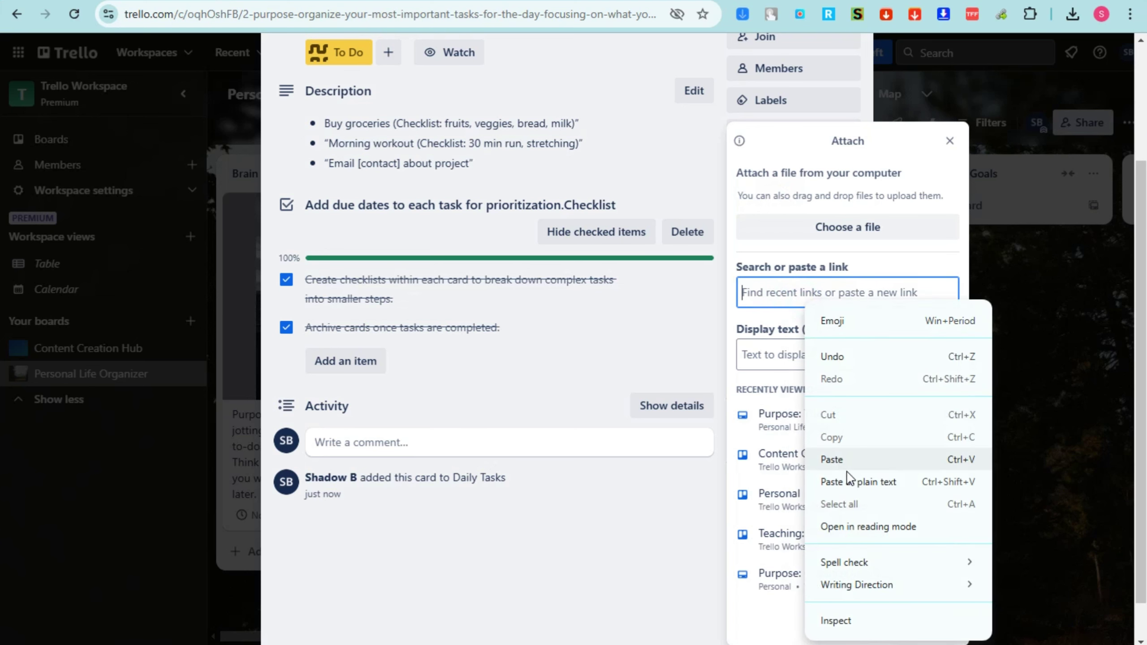
{"action": "left_click", "coordinate": [776, 359]}
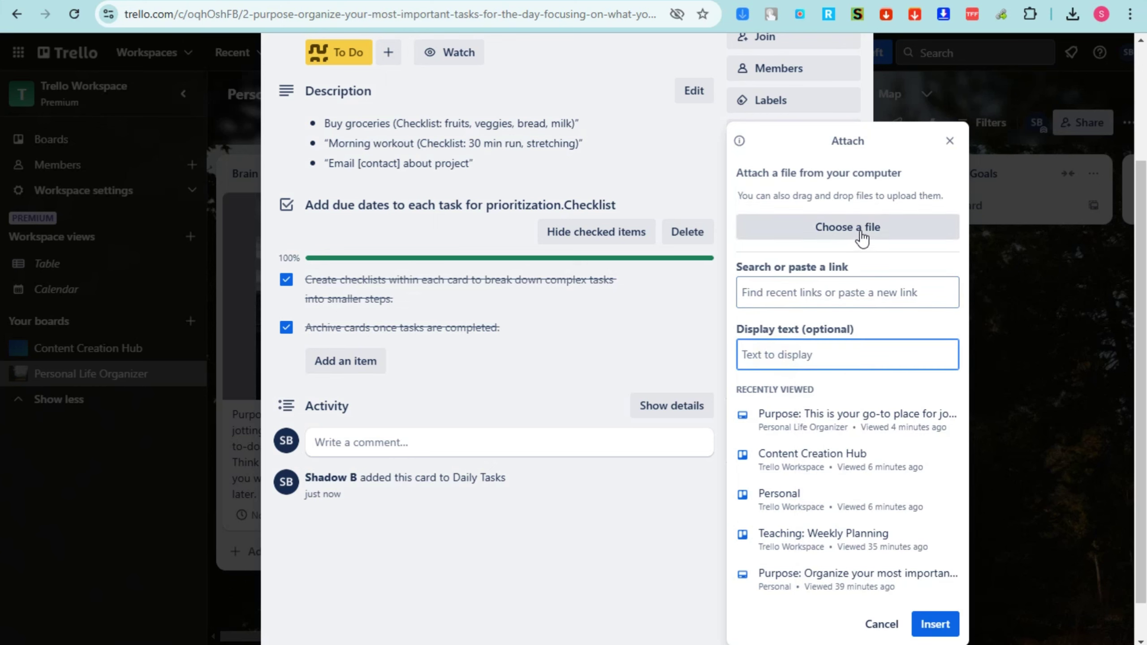
Cancel the attachment and post an 'URGENT!' comment mentioning a board member
{"action": "left_click", "coordinate": [881, 624]}
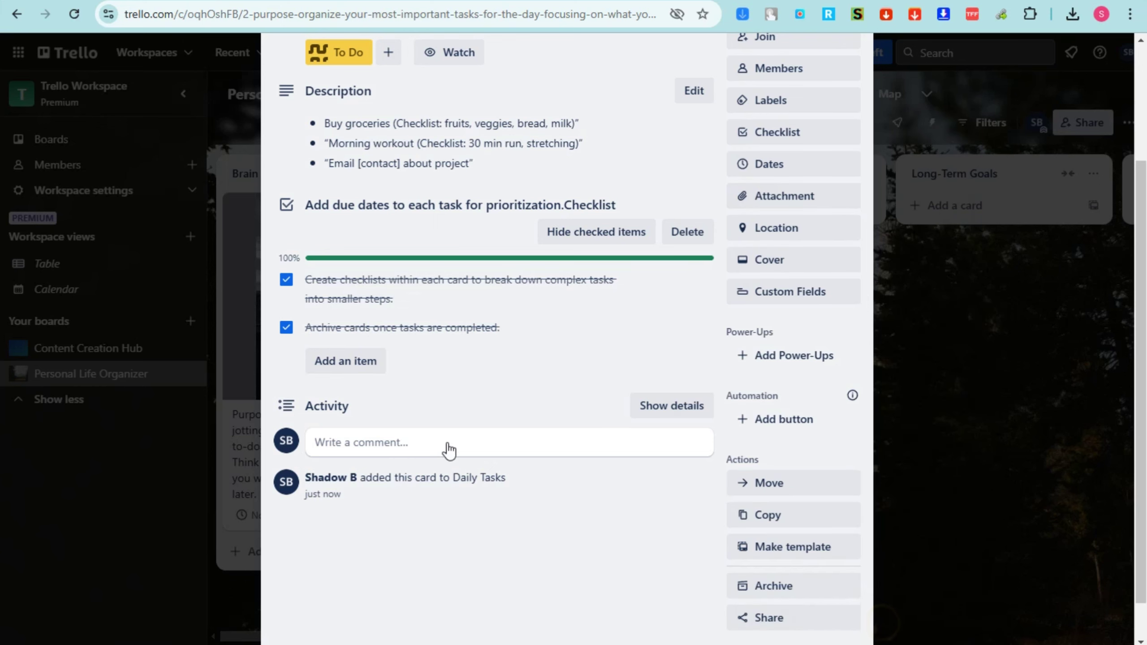
{"action": "left_click", "coordinate": [438, 447]}
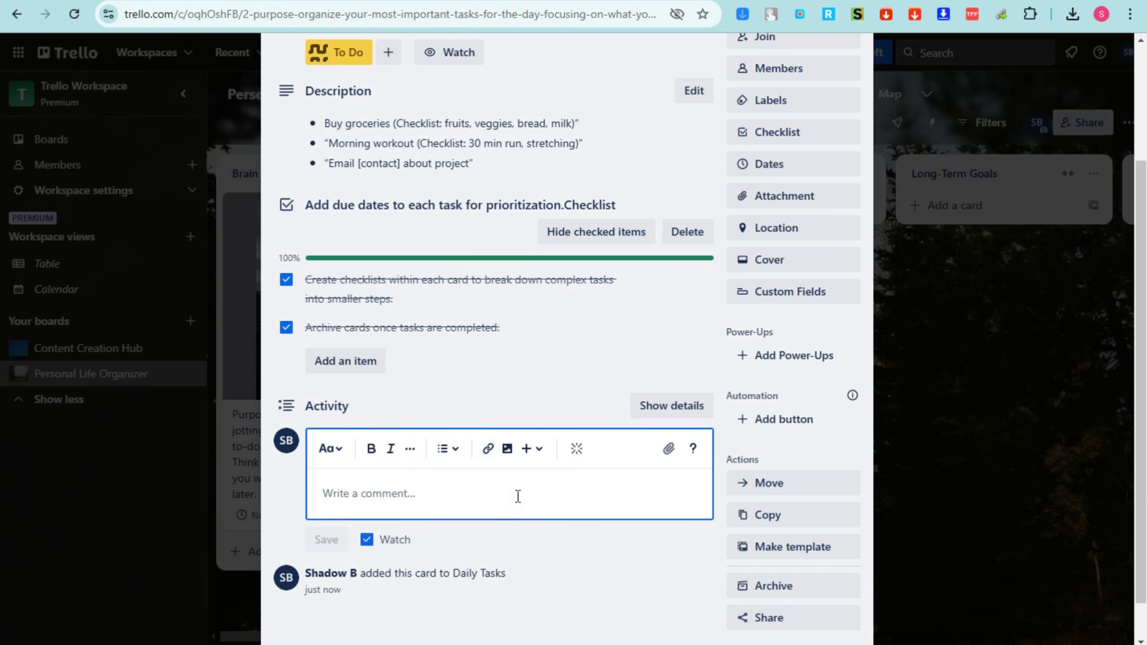
{"action": "type", "text": "URGE"}
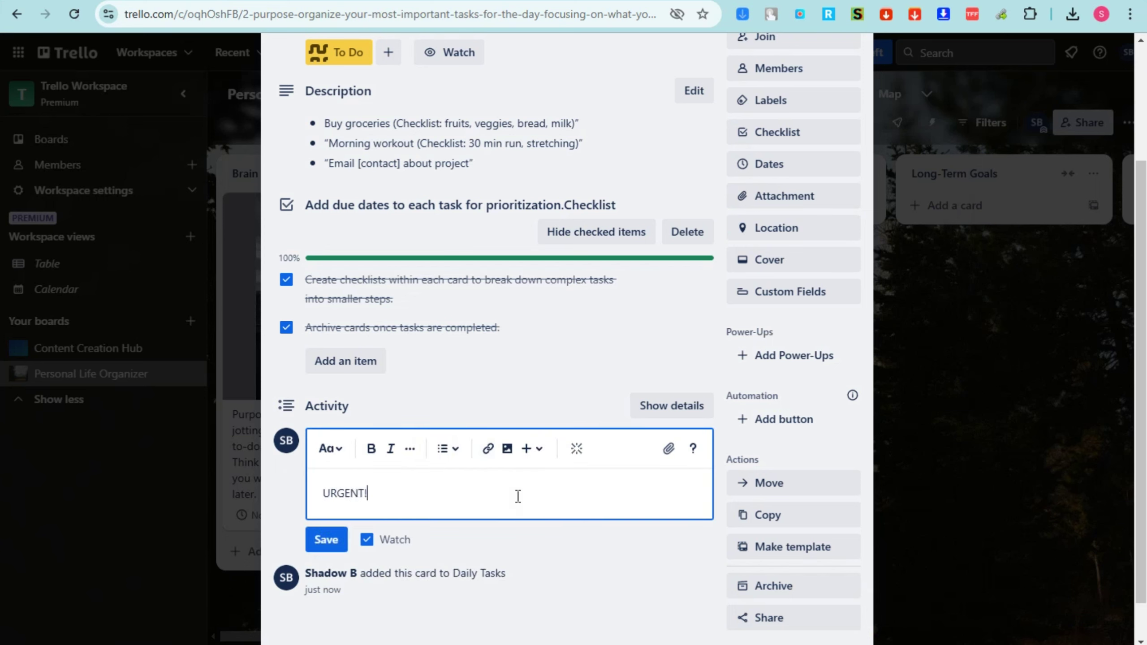
{"action": "type", "text": "NT! @e"}
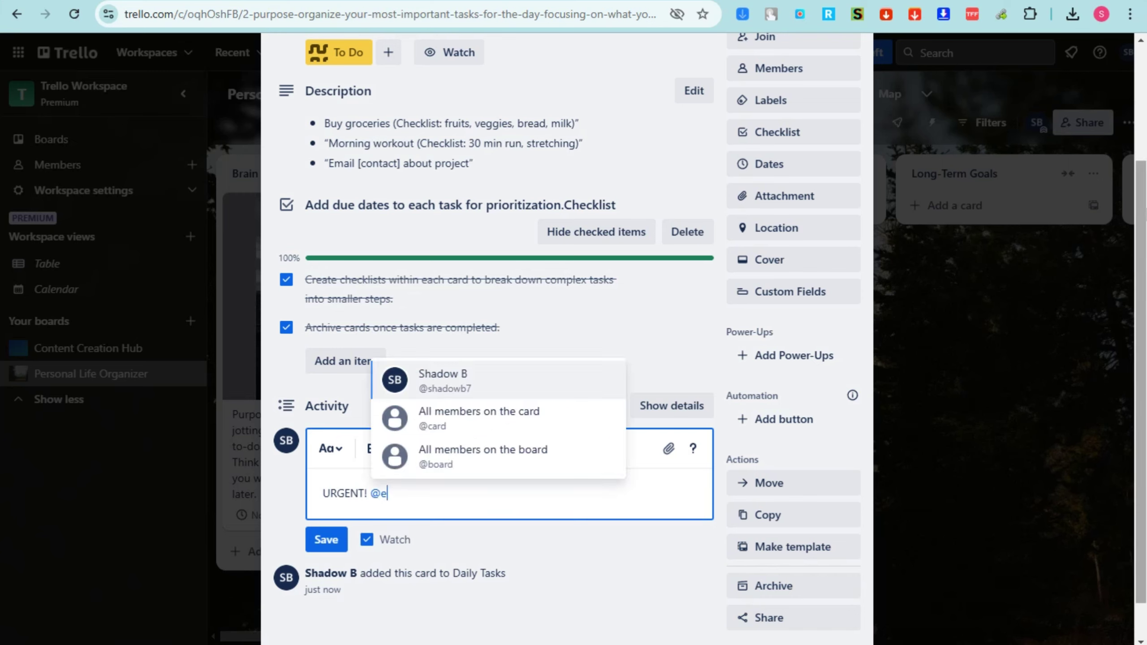
{"action": "type", "text": "ll"}
{"action": "left_click", "coordinate": [456, 461]}
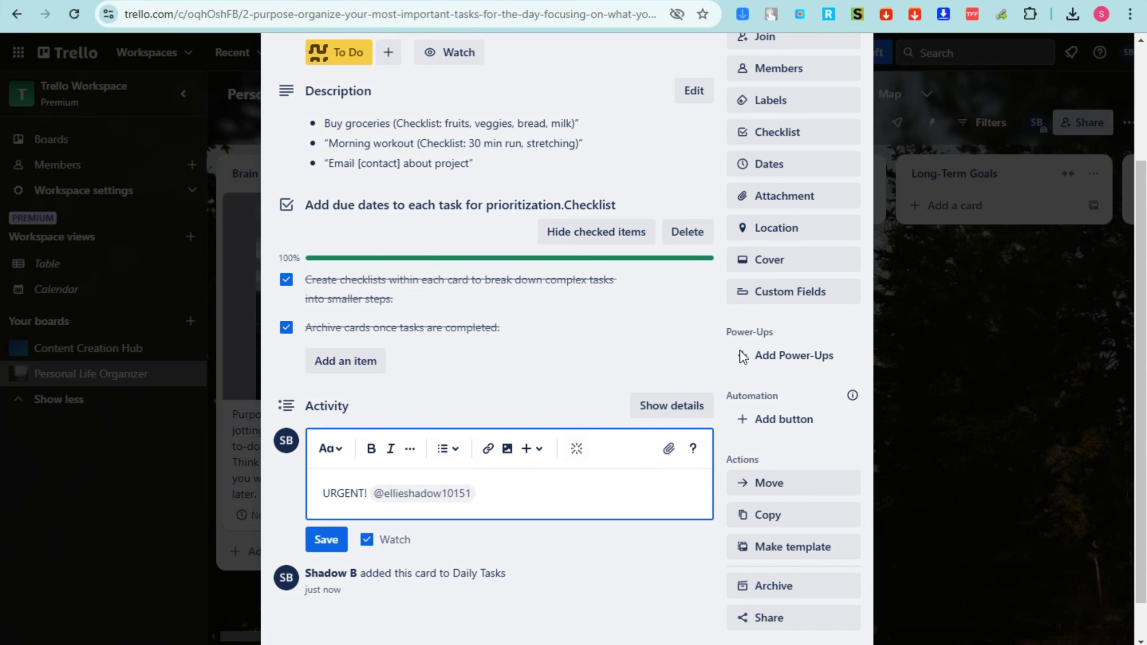
{"action": "double_click", "coordinate": [328, 540]}
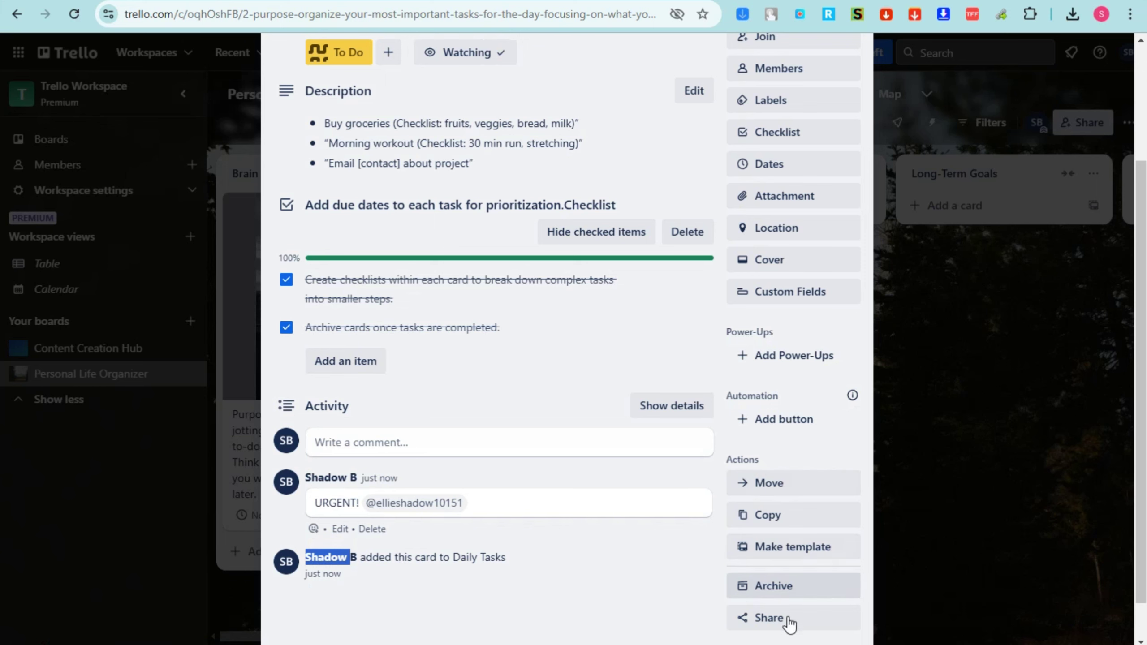
{"action": "scroll", "coordinate": [720, 461], "scroll_direction": "up", "scroll_amount": 4}
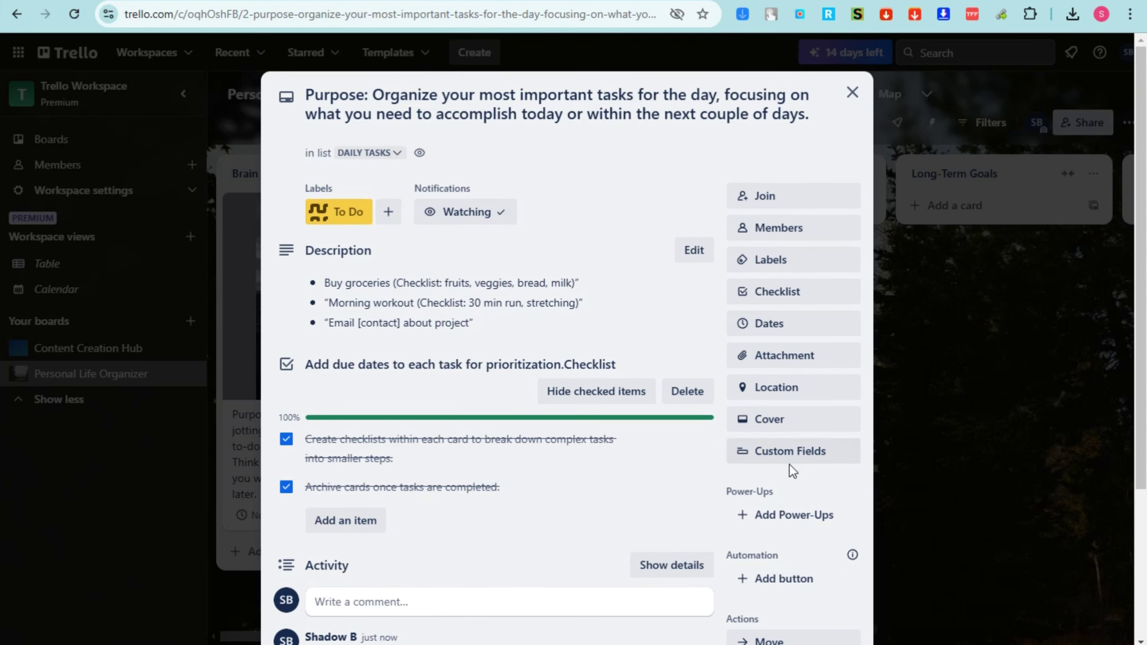
{"action": "scroll", "coordinate": [788, 481], "scroll_direction": "down", "scroll_amount": 2}
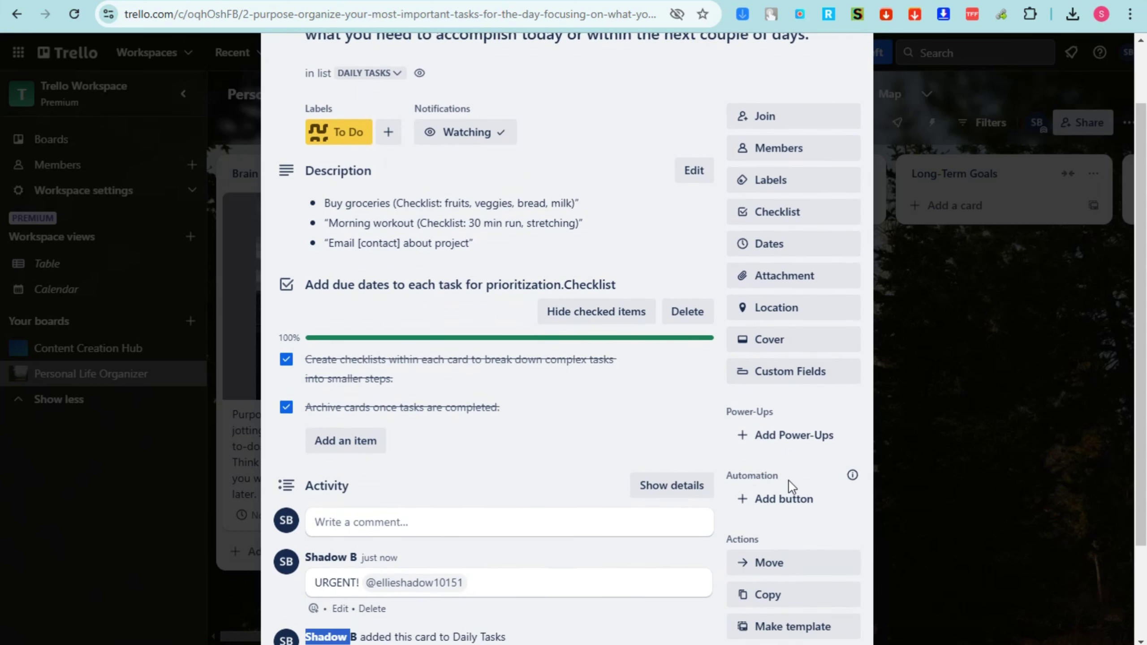
Set the night-sky Unsplash photo as a full-card cover, then close the card
{"action": "left_click", "coordinate": [778, 339]}
{"action": "left_click", "coordinate": [769, 508]}
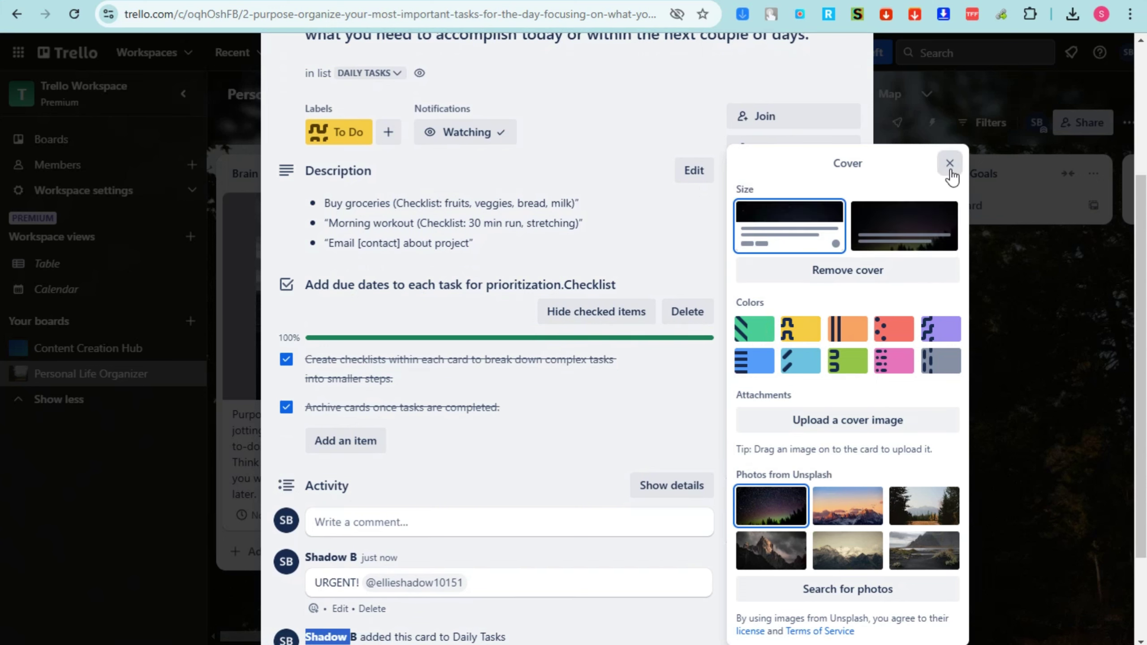
{"action": "left_click", "coordinate": [930, 226]}
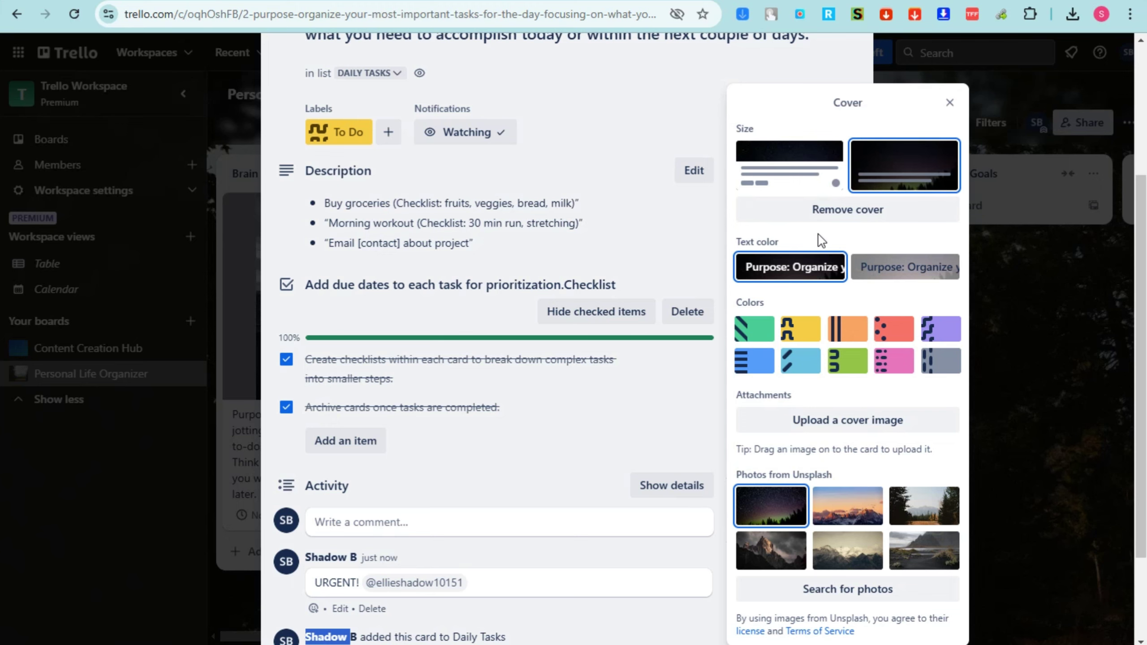
{"action": "left_click", "coordinate": [950, 104]}
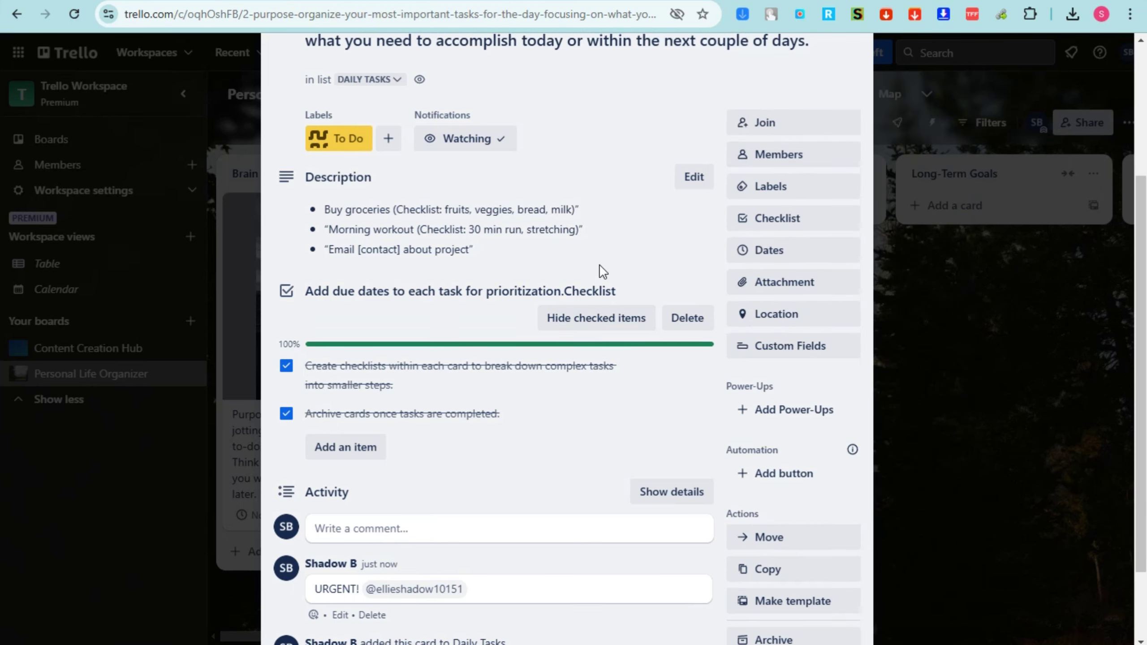
{"action": "scroll", "coordinate": [425, 456], "scroll_direction": "up", "scroll_amount": 5}
{"action": "left_click", "coordinate": [852, 94]}
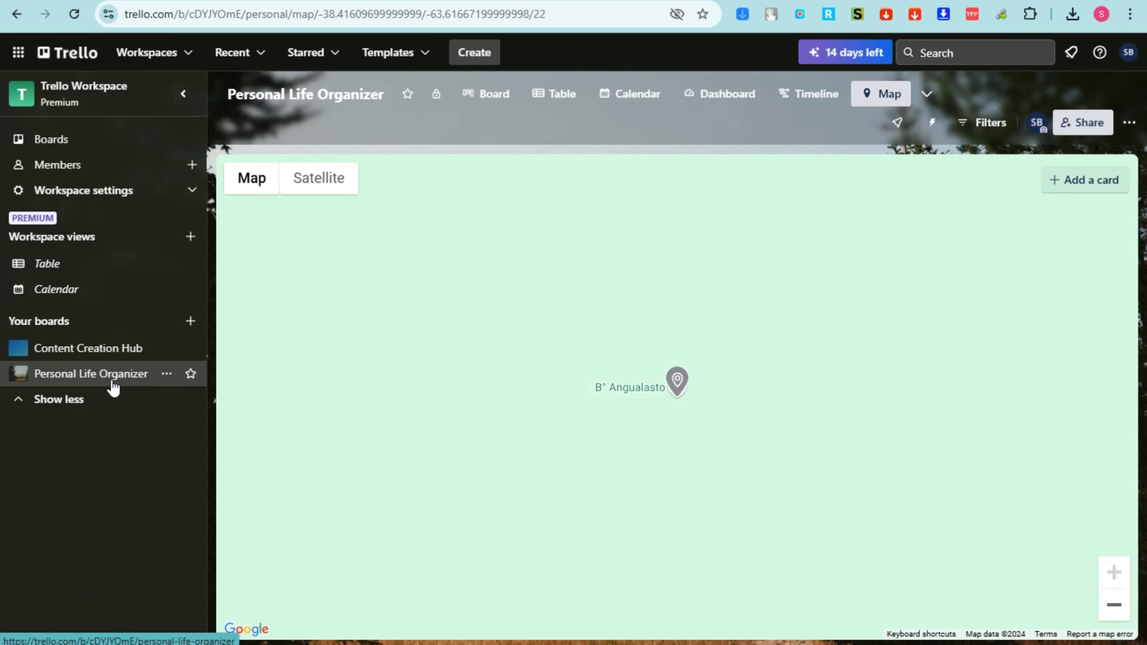
In Board view, drag the night-sky card to Long-Term Goals and back into Daily Tasks
{"action": "left_click", "coordinate": [497, 101]}
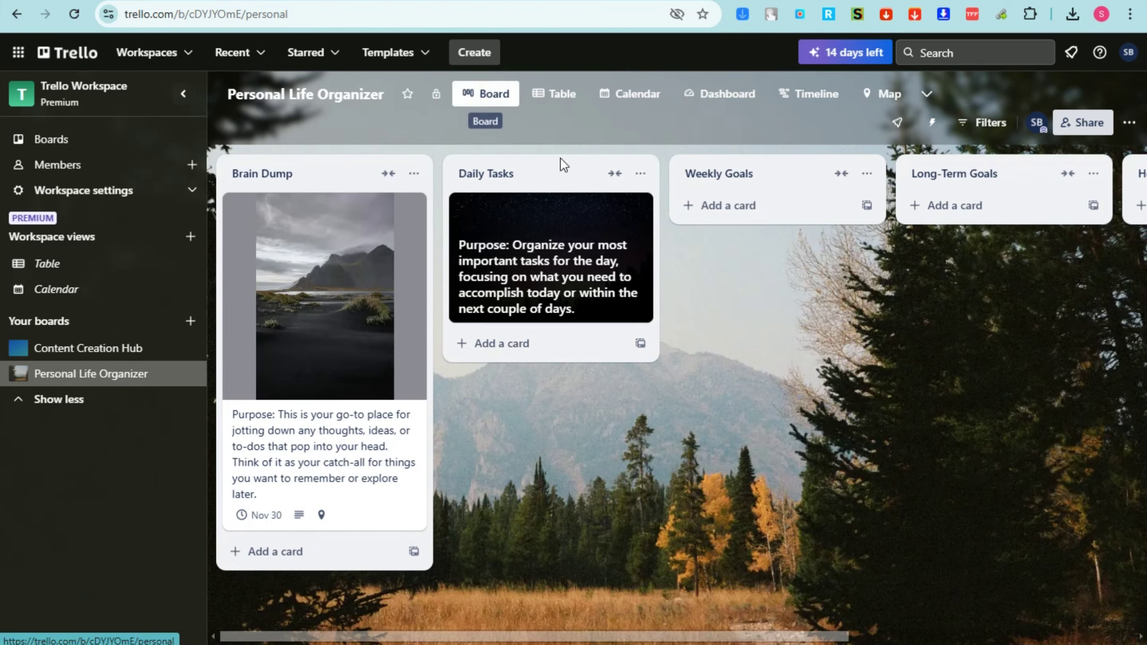
{"action": "left_click_drag", "start_coordinate": [572, 268], "coordinate": [912, 334]}
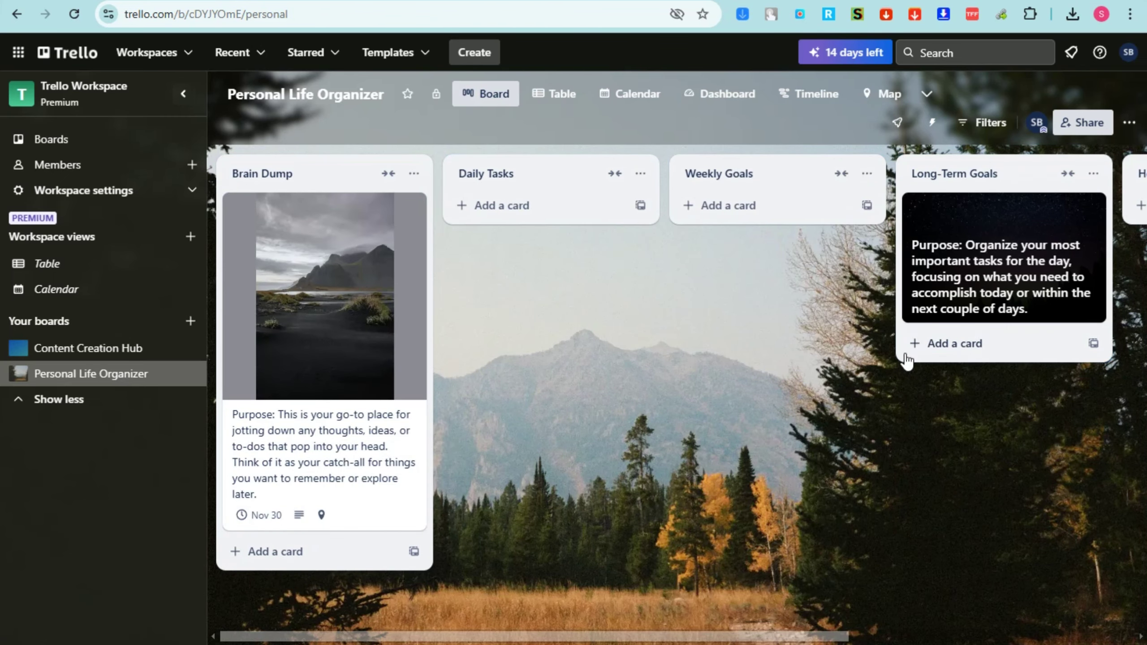
{"action": "scroll", "coordinate": [898, 293], "scroll_direction": "right", "scroll_amount": 3}
{"action": "left_click_drag", "start_coordinate": [883, 244], "coordinate": [1042, 256]}
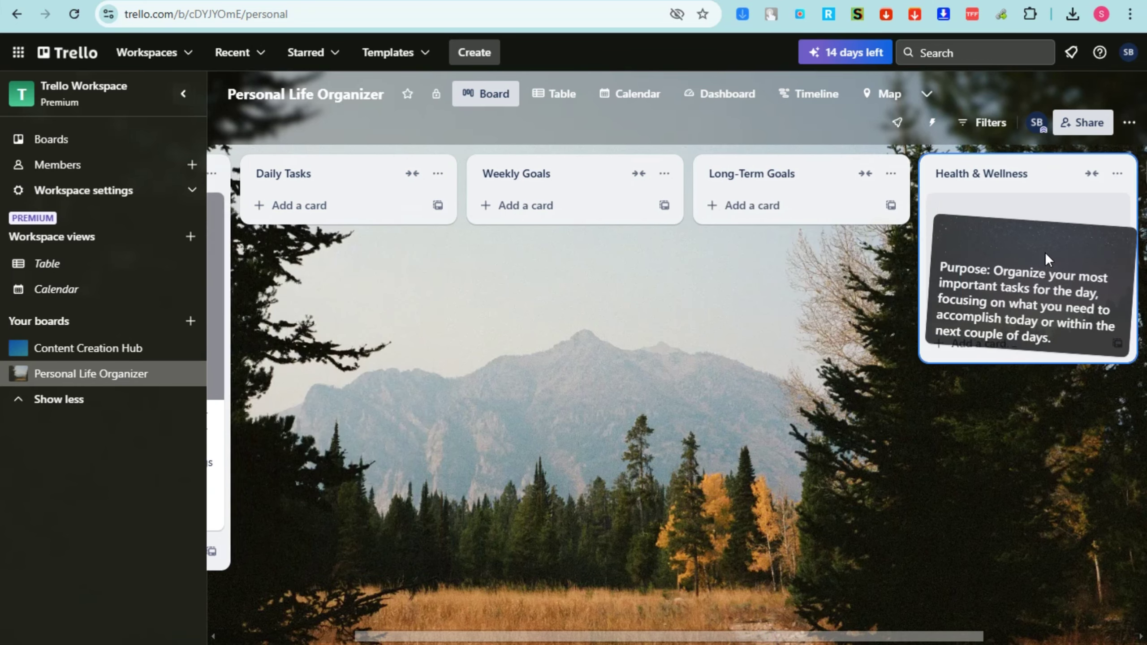
{"action": "mouse_move", "coordinate": [962, 248]}
{"action": "left_mouse_down"}
{"action": "mouse_move", "coordinate": [371, 282]}
{"action": "mouse_move", "coordinate": [453, 253]}
{"action": "mouse_move", "coordinate": [363, 266]}
{"action": "left_mouse_up"}
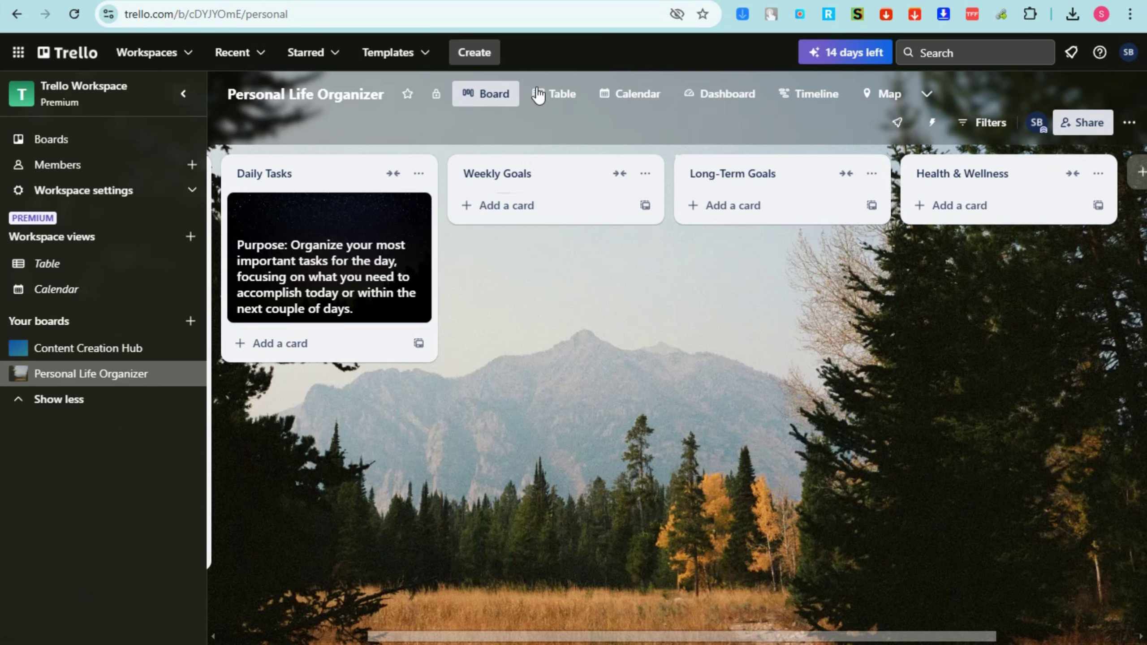
Cycle through Table, Calendar, Dashboard, Timeline and Map views, then return to Board
{"action": "left_click", "coordinate": [546, 94]}
{"action": "left_click", "coordinate": [624, 96]}
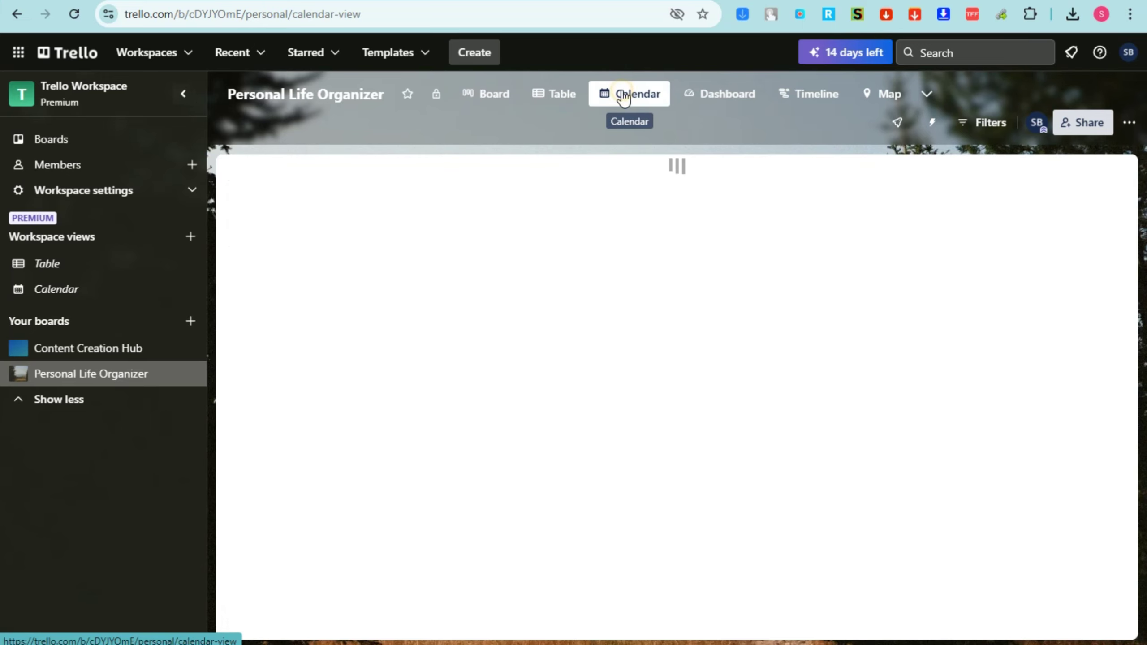
{"action": "left_click", "coordinate": [712, 99]}
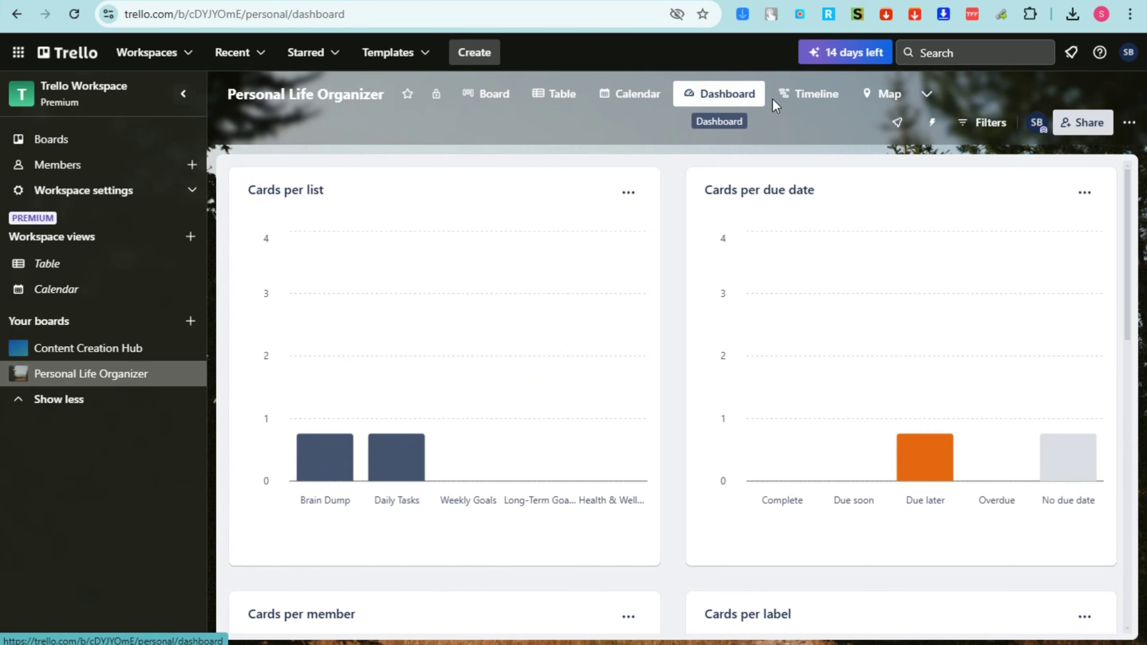
{"action": "left_click", "coordinate": [815, 96]}
{"action": "left_click", "coordinate": [888, 108]}
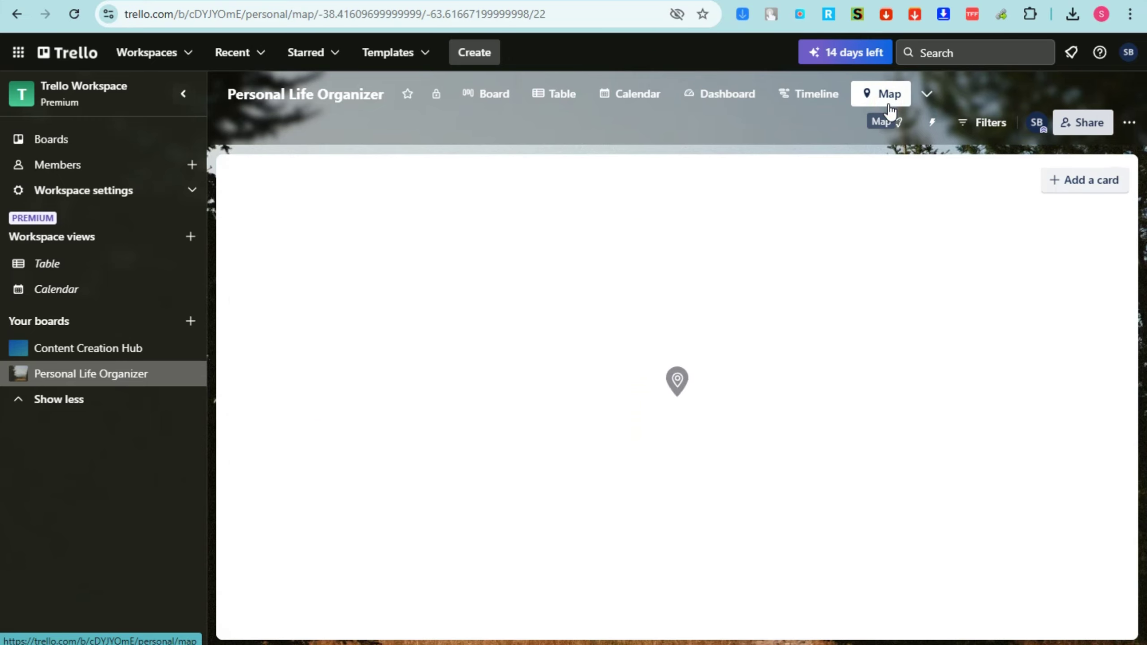
{"action": "left_click", "coordinate": [483, 97]}
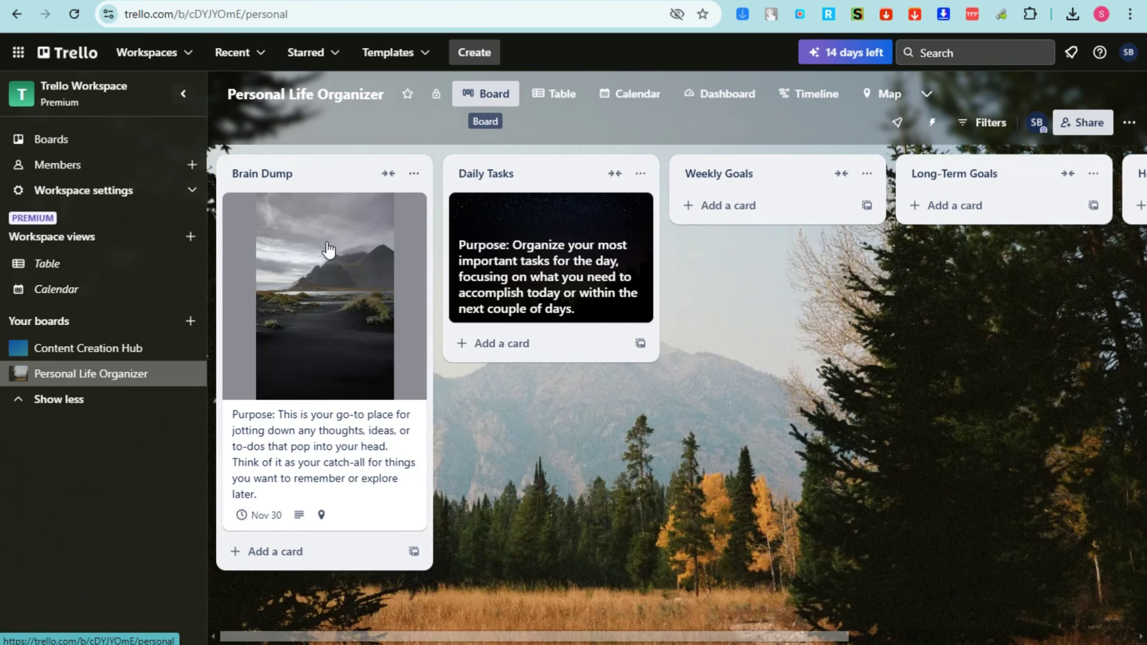
Make the Personal Life Organizer board public, then switch its visibility back to private
{"action": "left_click", "coordinate": [438, 95]}
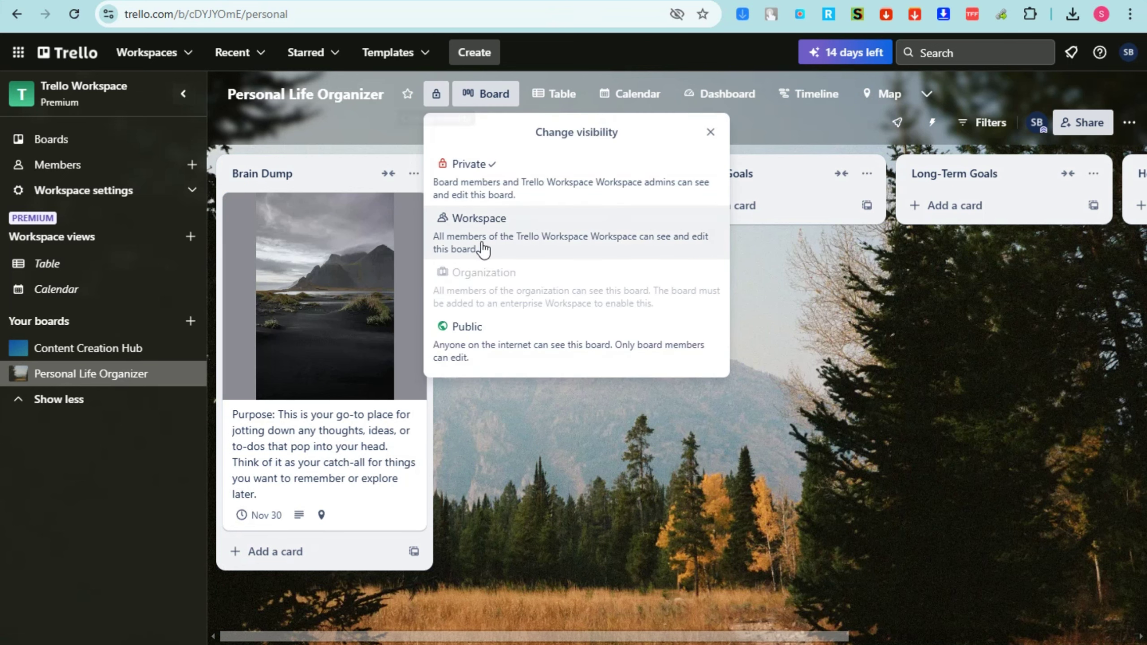
{"action": "left_click", "coordinate": [485, 329]}
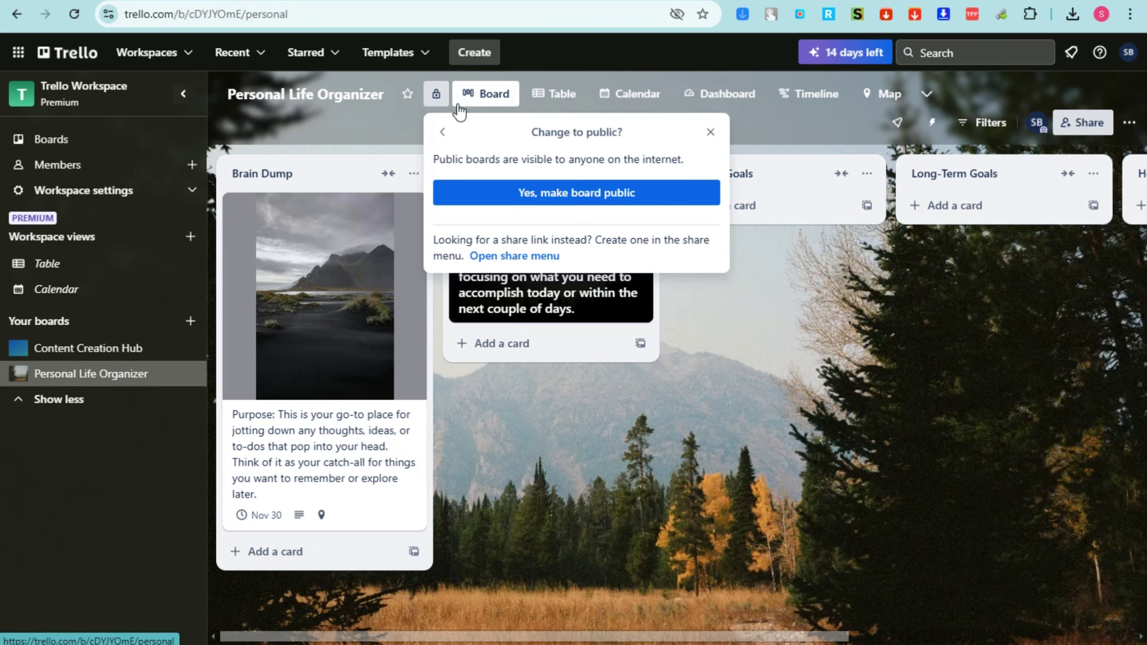
{"action": "left_click", "coordinate": [561, 190]}
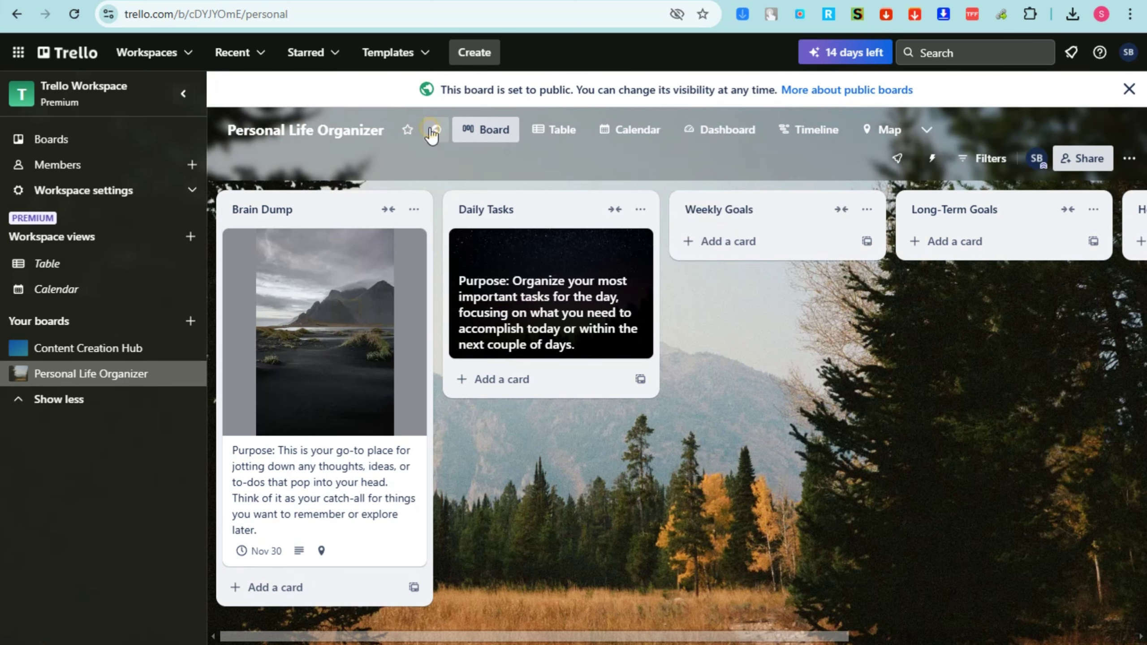
{"action": "left_click", "coordinate": [435, 129]}
{"action": "left_click", "coordinate": [542, 203]}
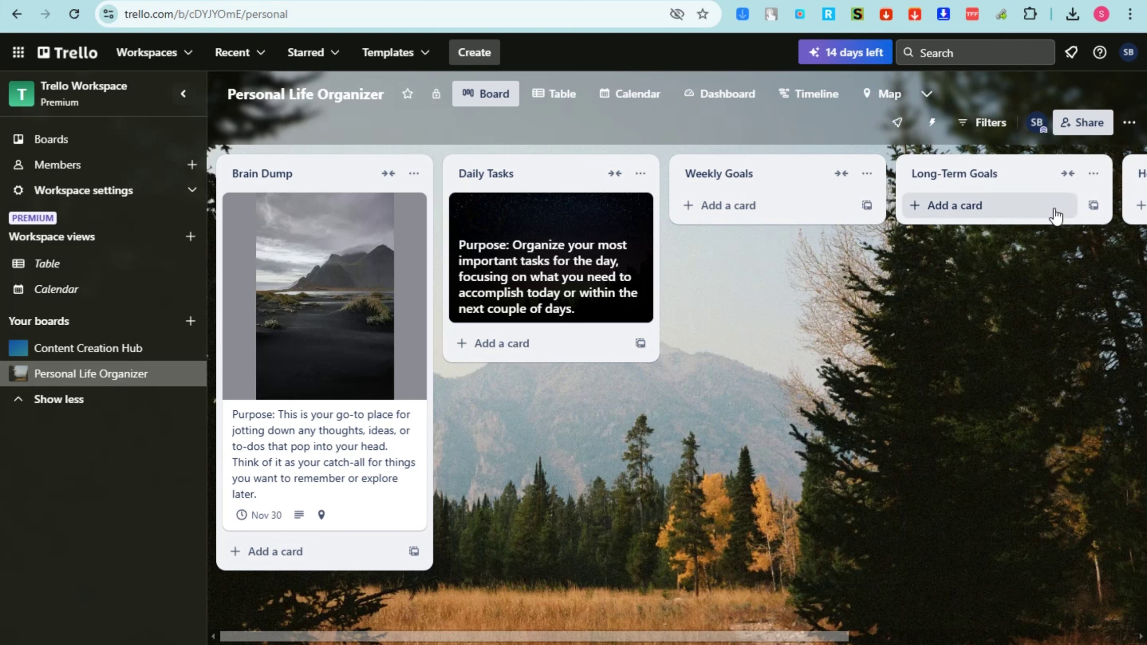
Draft a share invite to the suggested collaborator with a short message
{"action": "left_click", "coordinate": [1089, 126]}
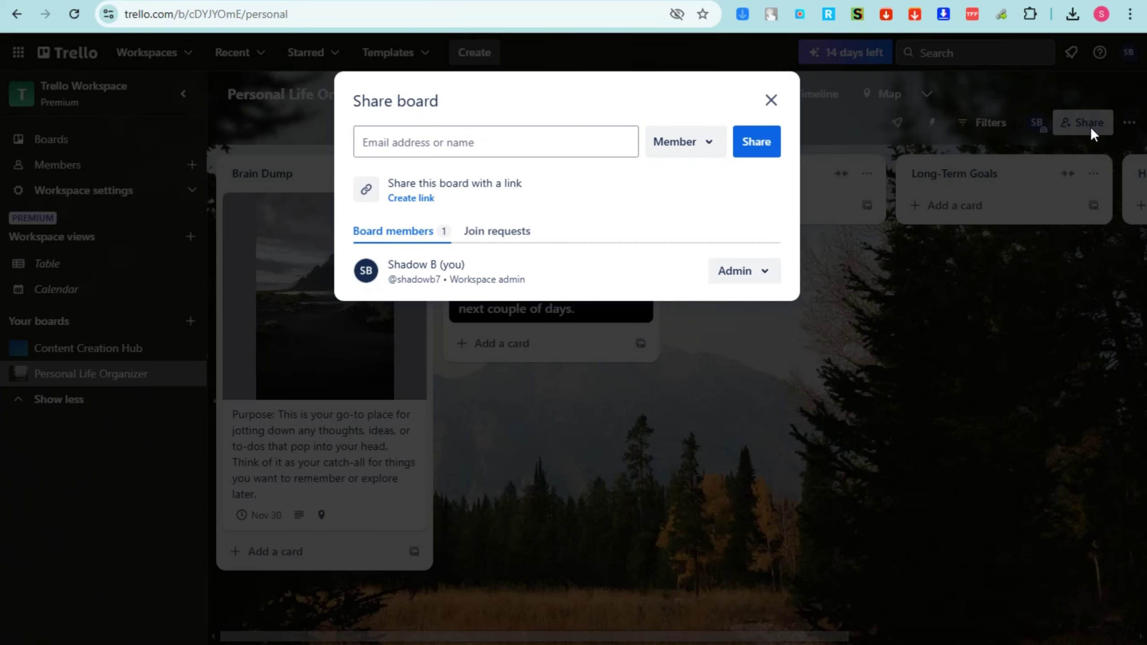
{"action": "left_click", "coordinate": [452, 144]}
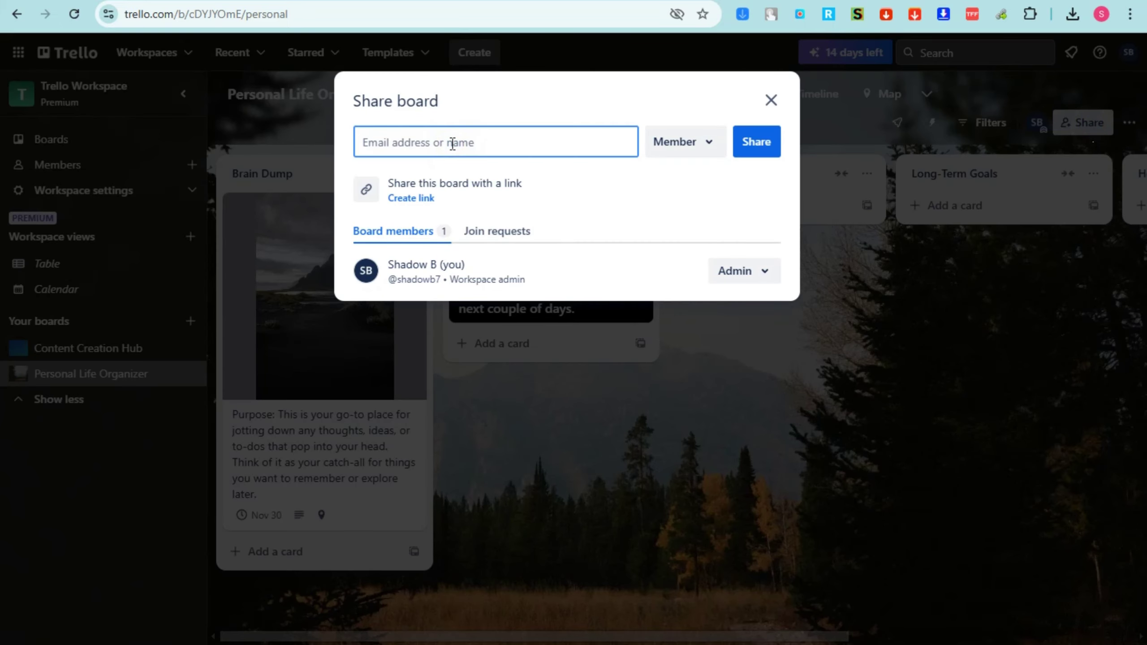
{"action": "type", "text": "ell"}
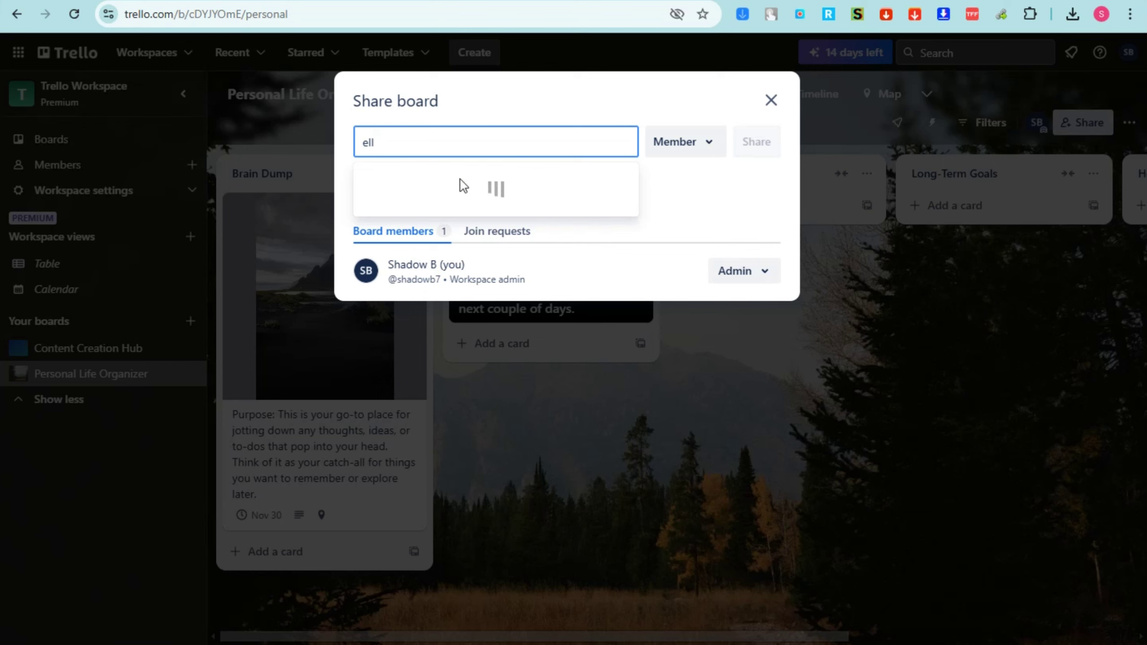
{"action": "left_click", "coordinate": [497, 211]}
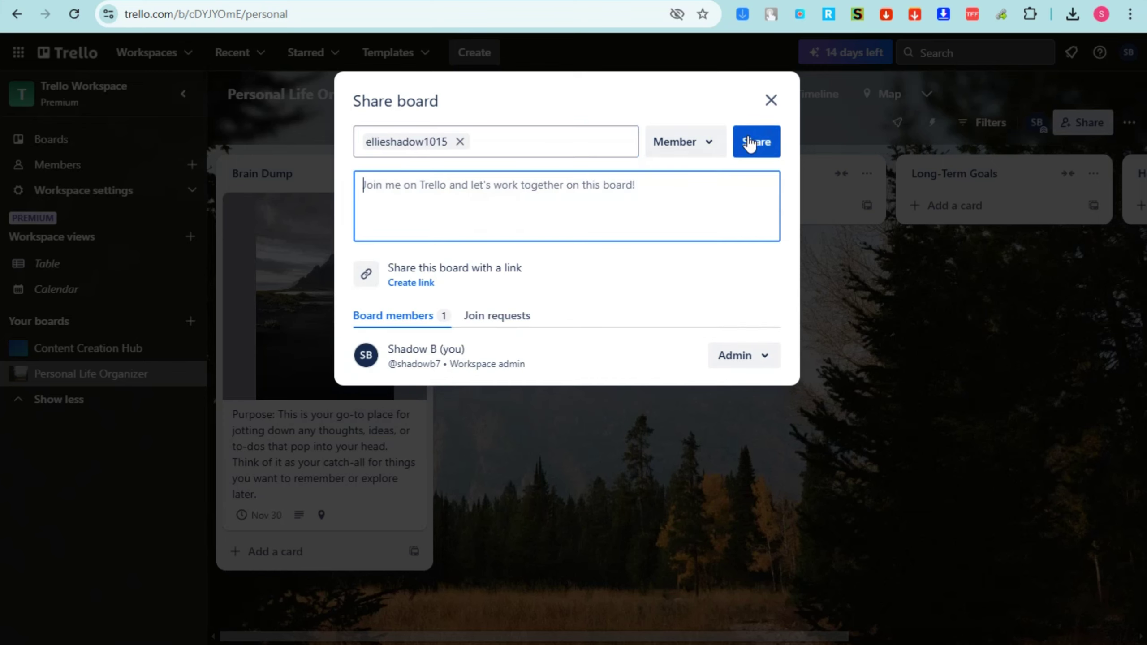
{"action": "type", "text": "TRY"}
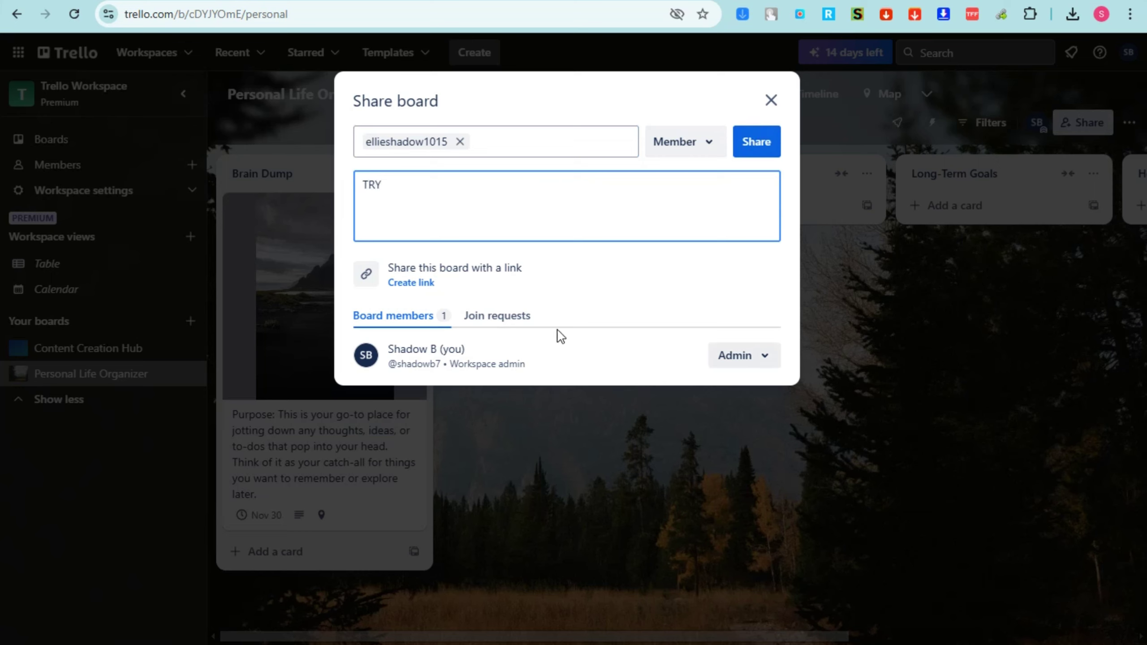
Create and copy a share link, and let link visitors join only as observers
{"action": "left_click", "coordinate": [410, 282]}
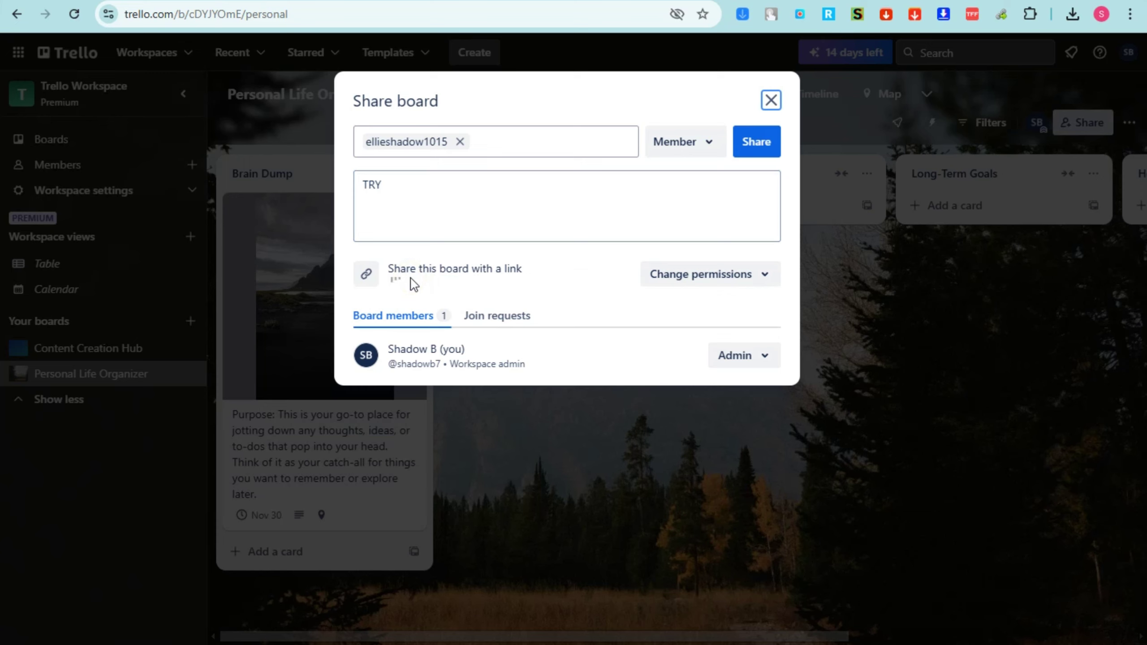
{"action": "left_click", "coordinate": [414, 284]}
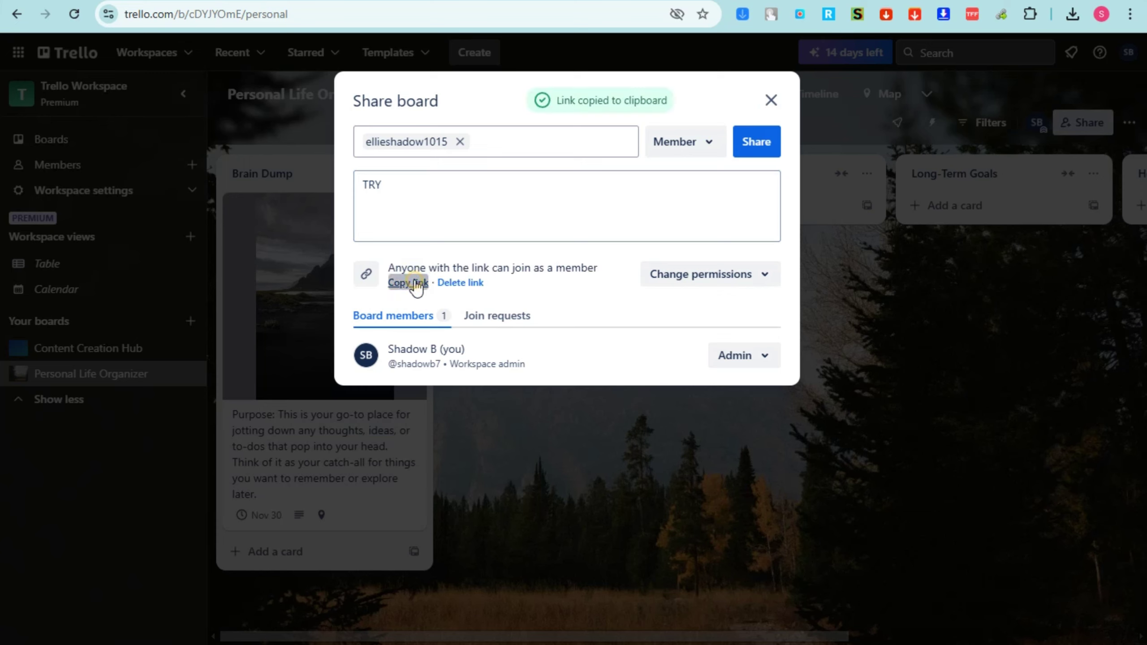
{"action": "left_click", "coordinate": [697, 284]}
{"action": "left_click", "coordinate": [614, 372]}
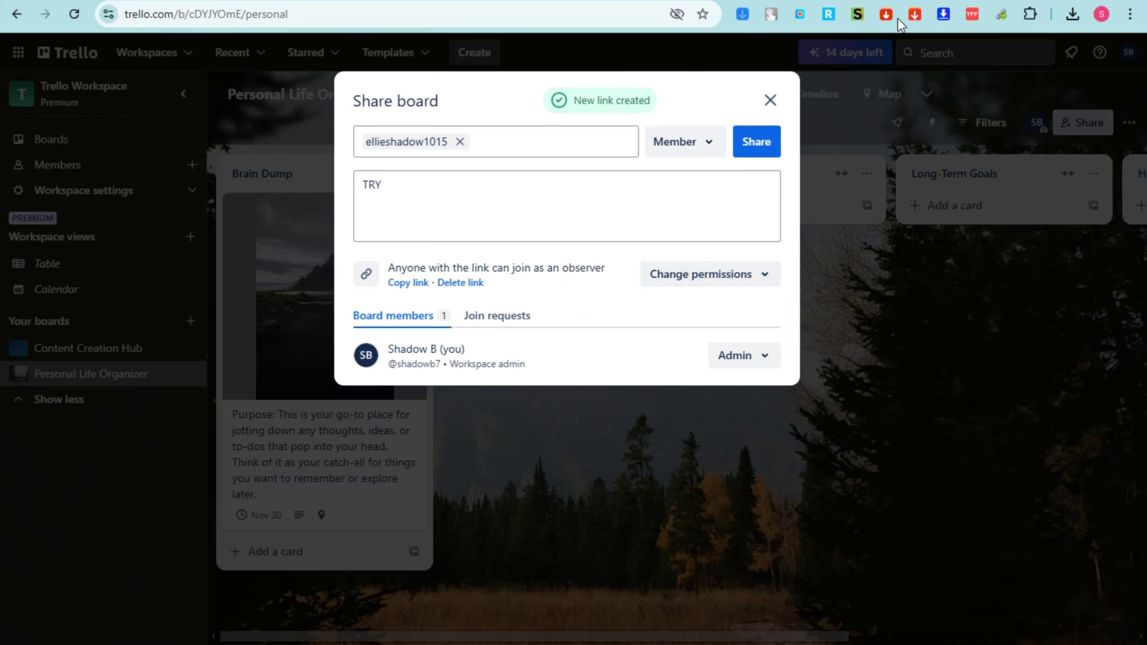
Load the copied invite link in a new tab and glance at the Brain Dump card
{"action": "key", "text": "ctrl+t"}
{"action": "key", "text": "ctrl+v"}
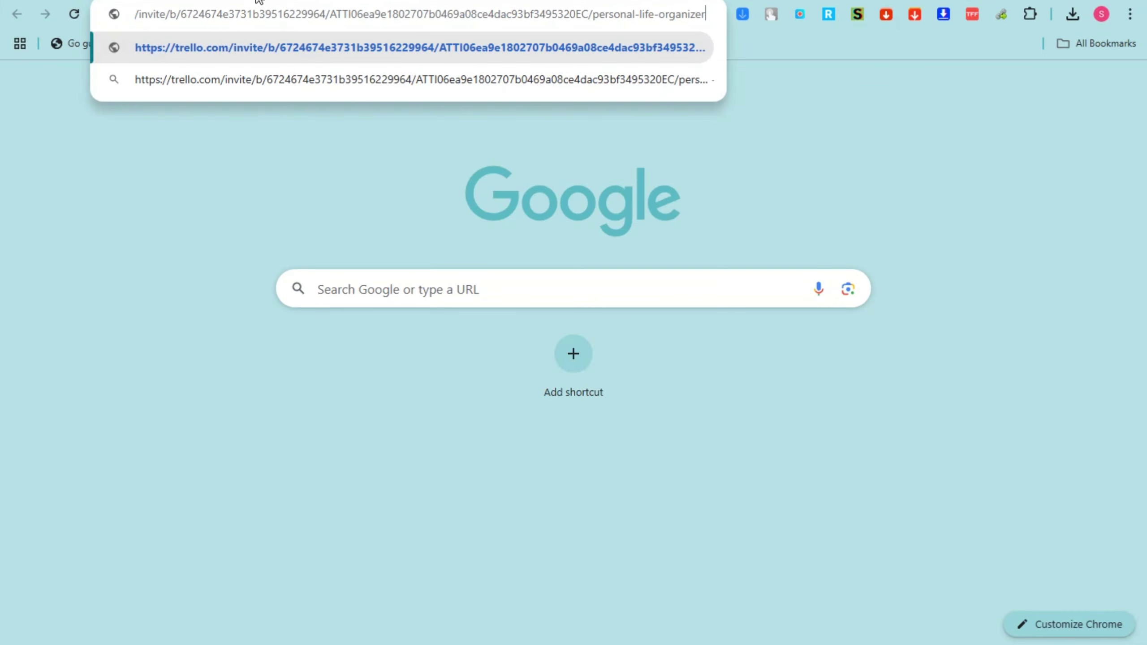
{"action": "key", "text": "Return"}
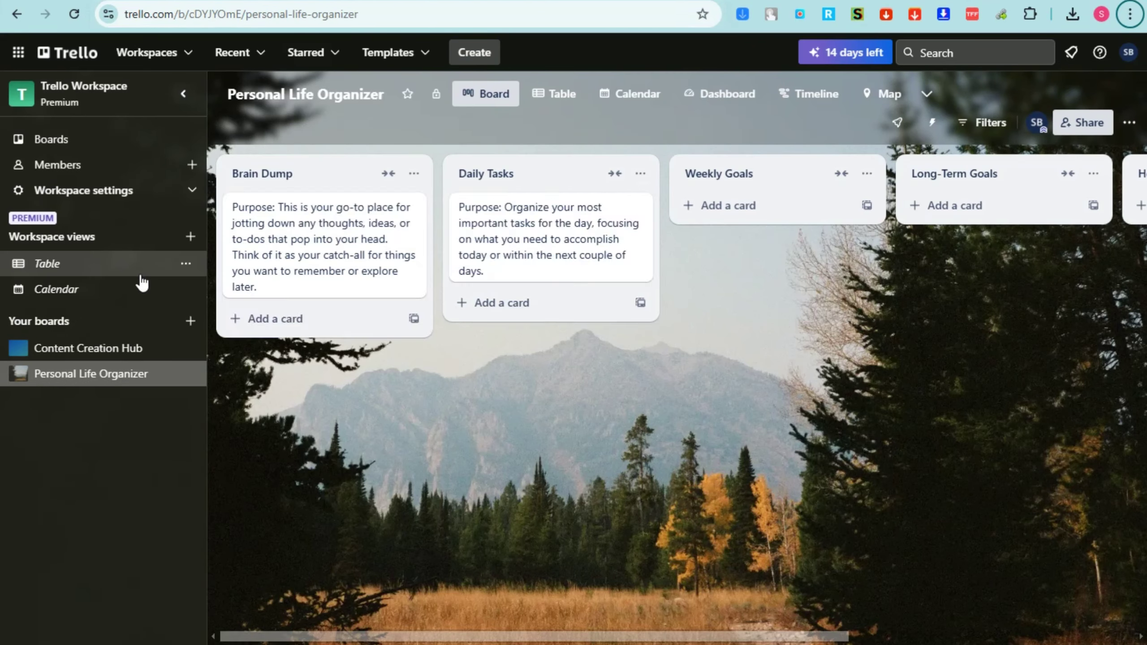
{"action": "left_click", "coordinate": [356, 274]}
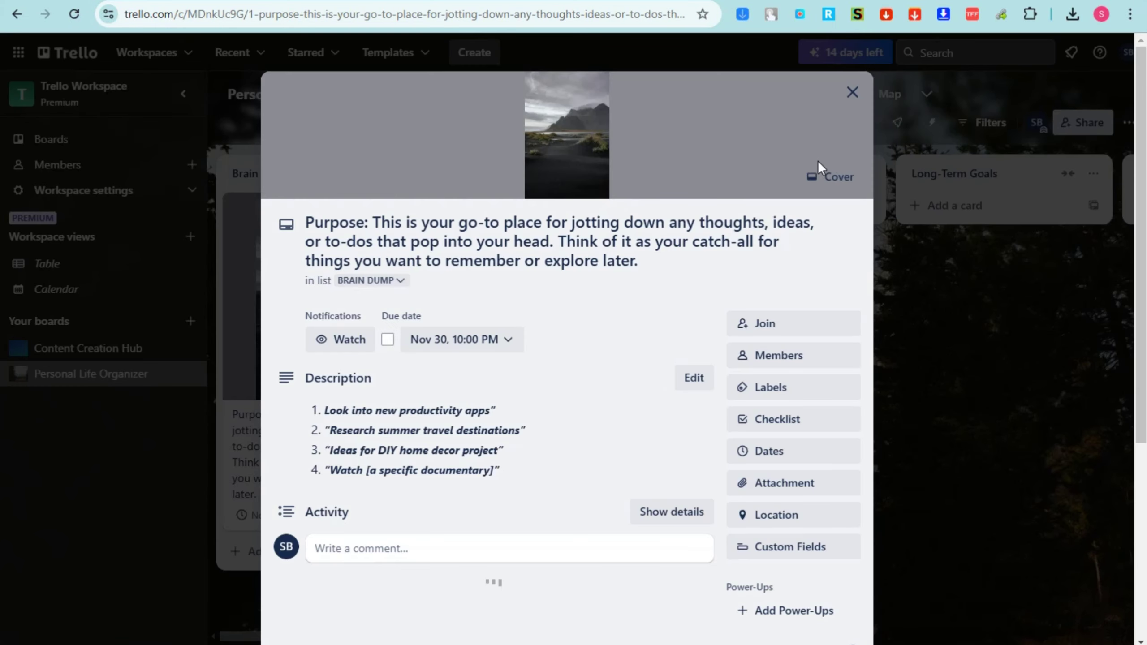
{"action": "left_click", "coordinate": [916, 299]}
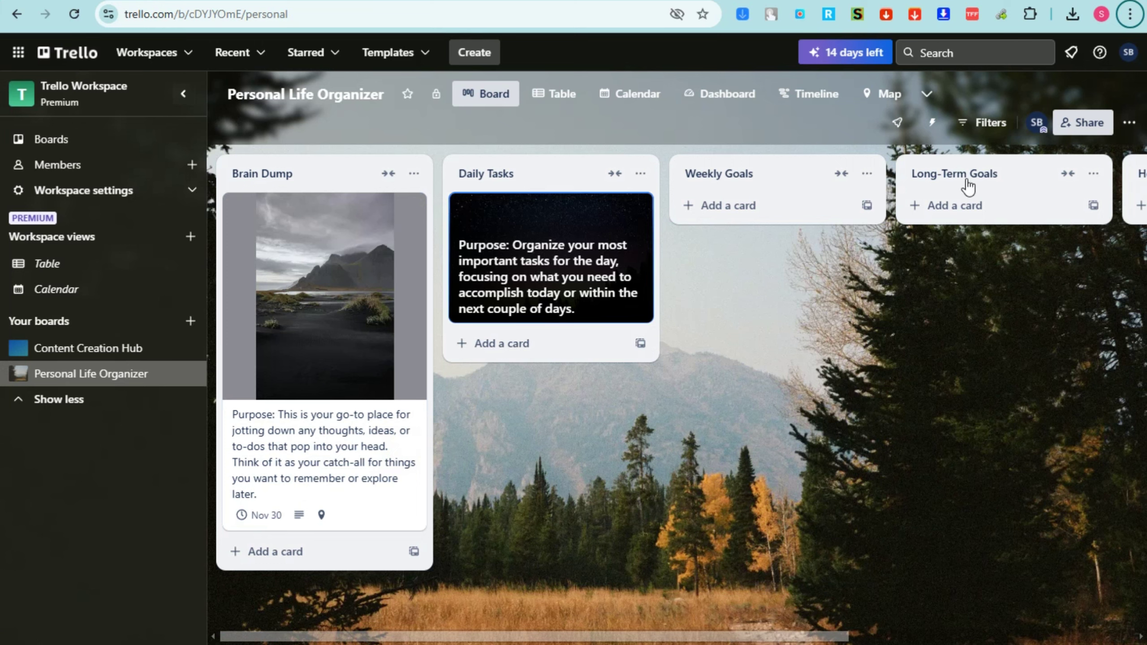
Apply the Overdue filter, then clear it so all cards show again
{"action": "left_click", "coordinate": [970, 122]}
{"action": "left_click", "coordinate": [967, 128]}
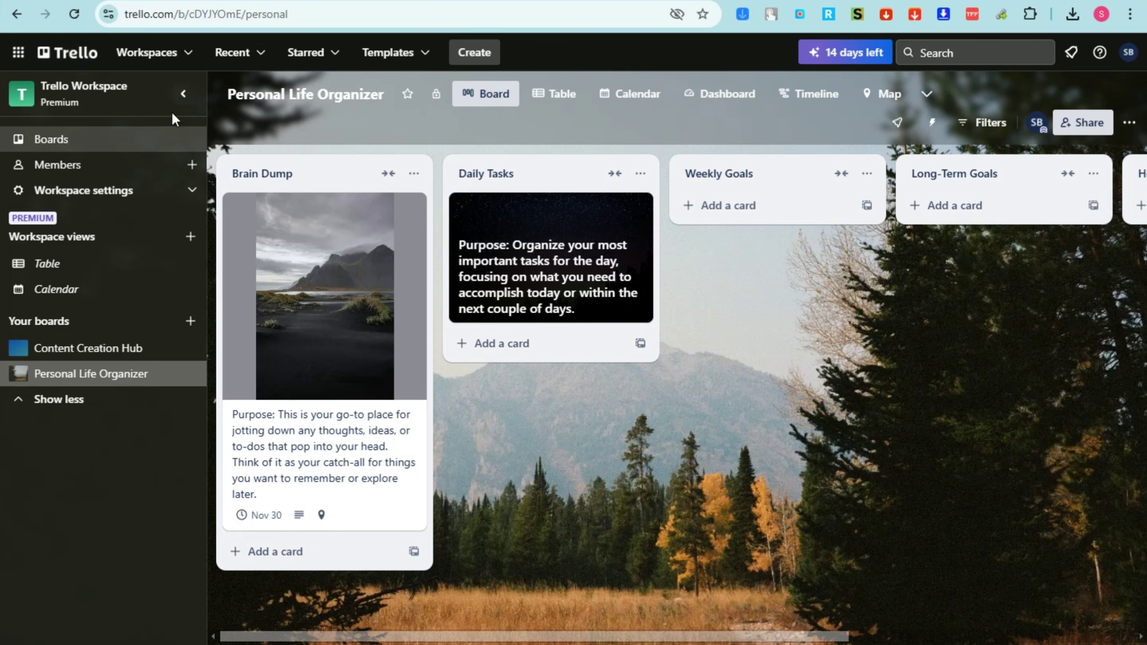
{"action": "left_click", "coordinate": [175, 62]}
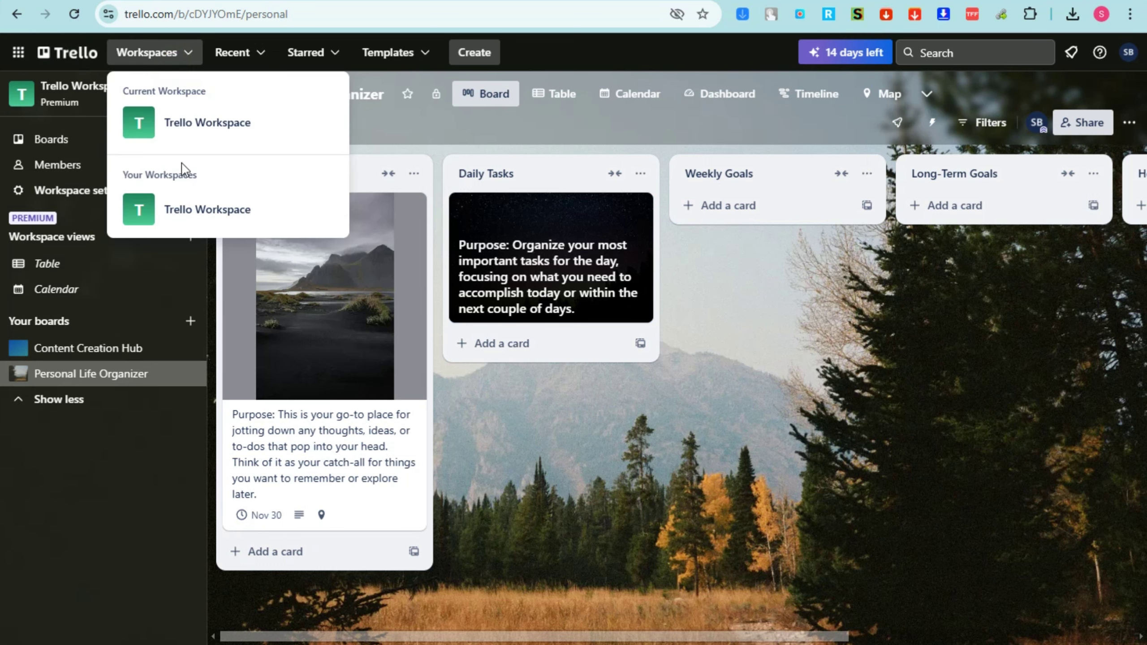
Star Personal Life Organizer from the Recent menu and confirm it appears under Starred
{"action": "left_click", "coordinate": [244, 52]}
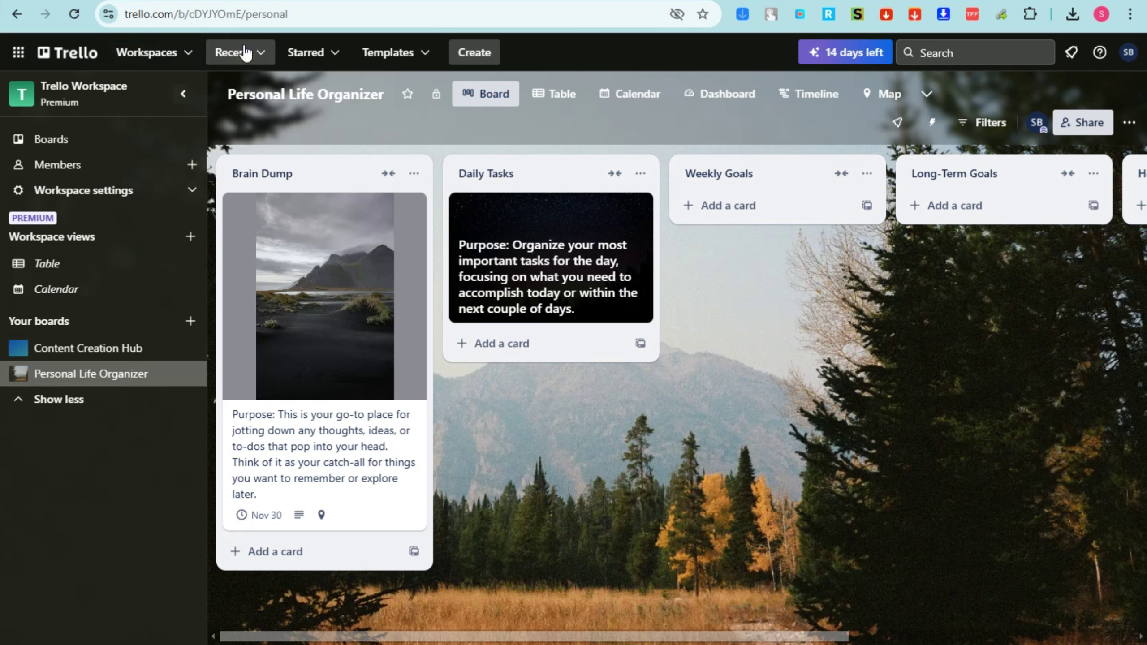
{"action": "left_click", "coordinate": [249, 56]}
{"action": "left_click", "coordinate": [261, 52]}
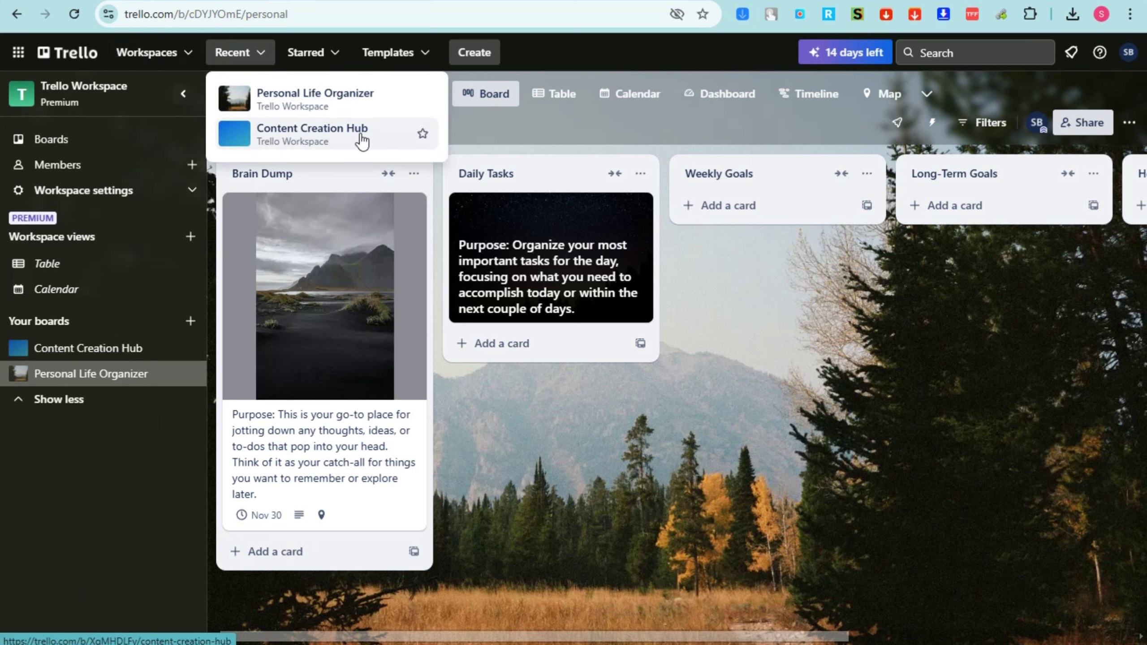
{"action": "left_click", "coordinate": [423, 99]}
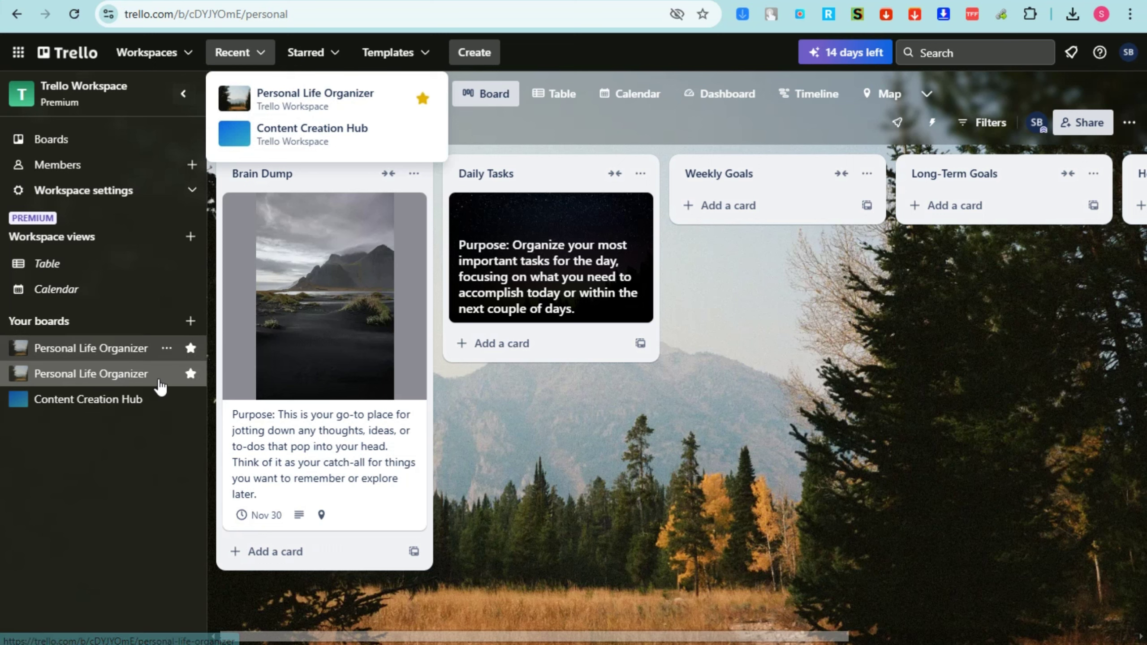
{"action": "left_click", "coordinate": [491, 120]}
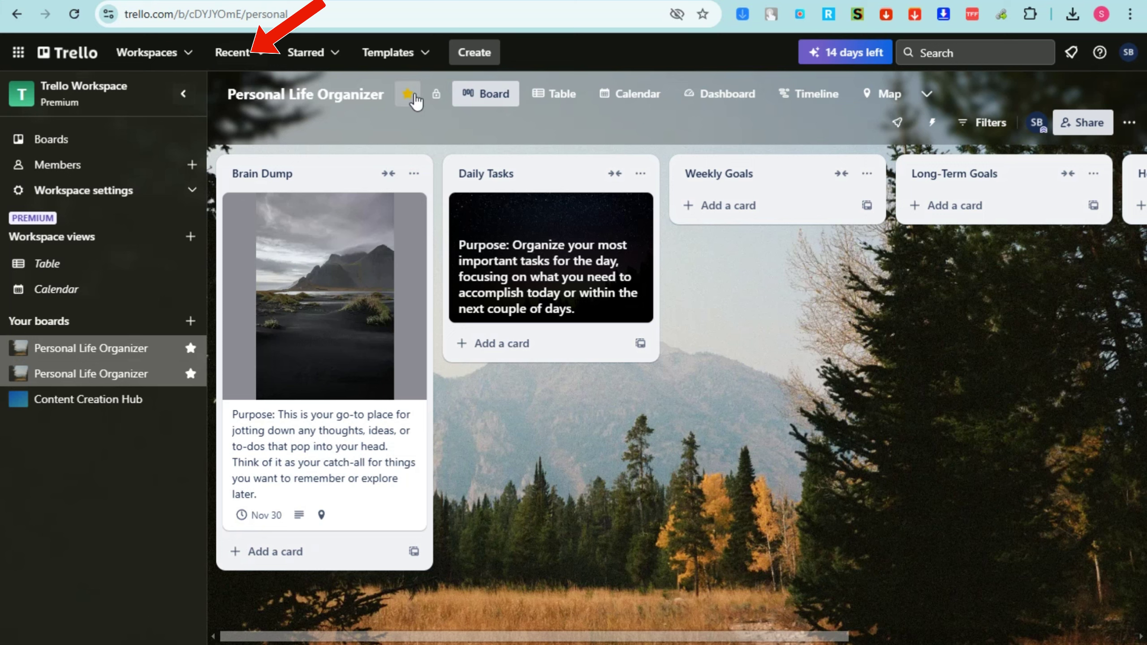
{"action": "left_click", "coordinate": [305, 51]}
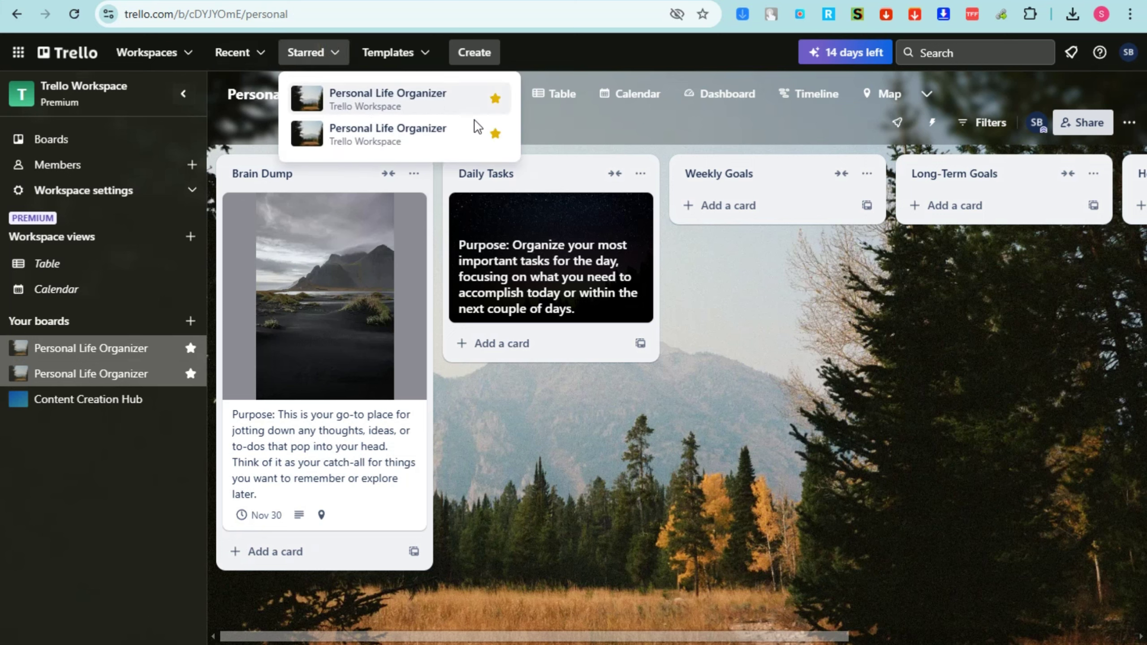
{"action": "left_click", "coordinate": [567, 123]}
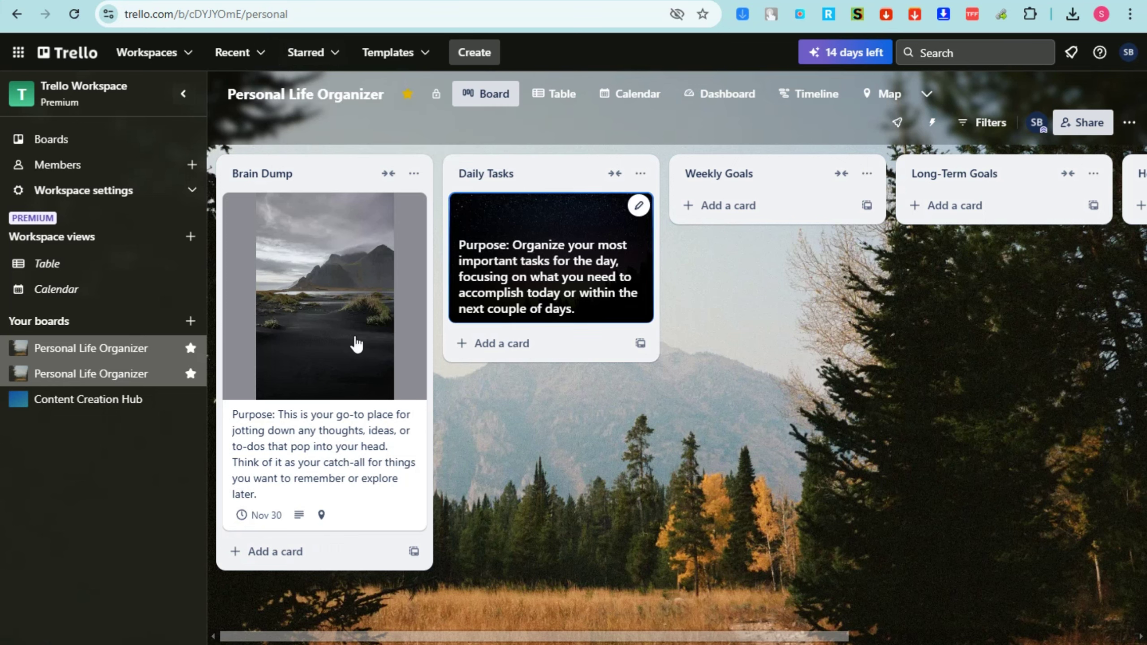
Create a board from the Teaching: Weekly Planning template with Workspace visibility
{"action": "left_click", "coordinate": [429, 60]}
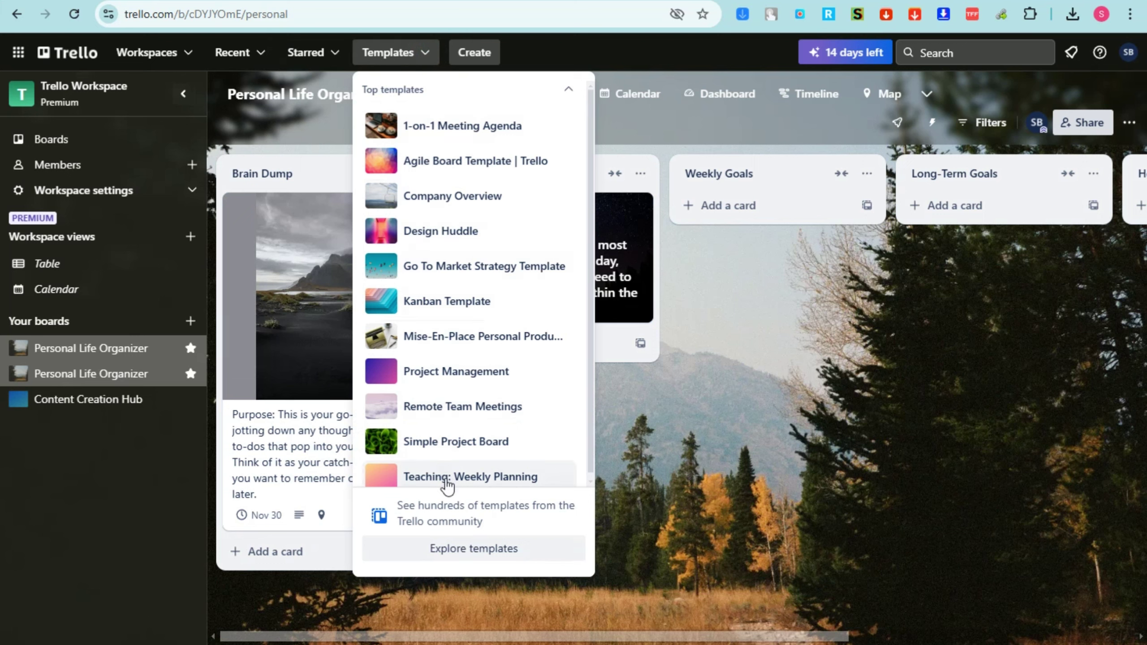
{"action": "left_click", "coordinate": [474, 478]}
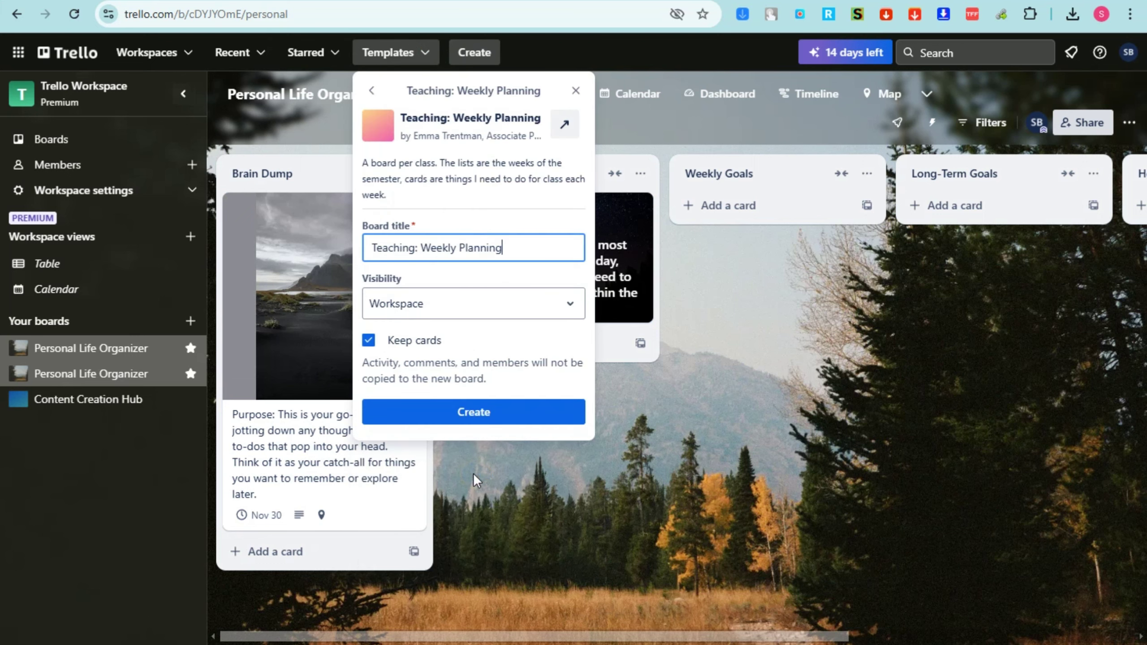
{"action": "left_click", "coordinate": [472, 305]}
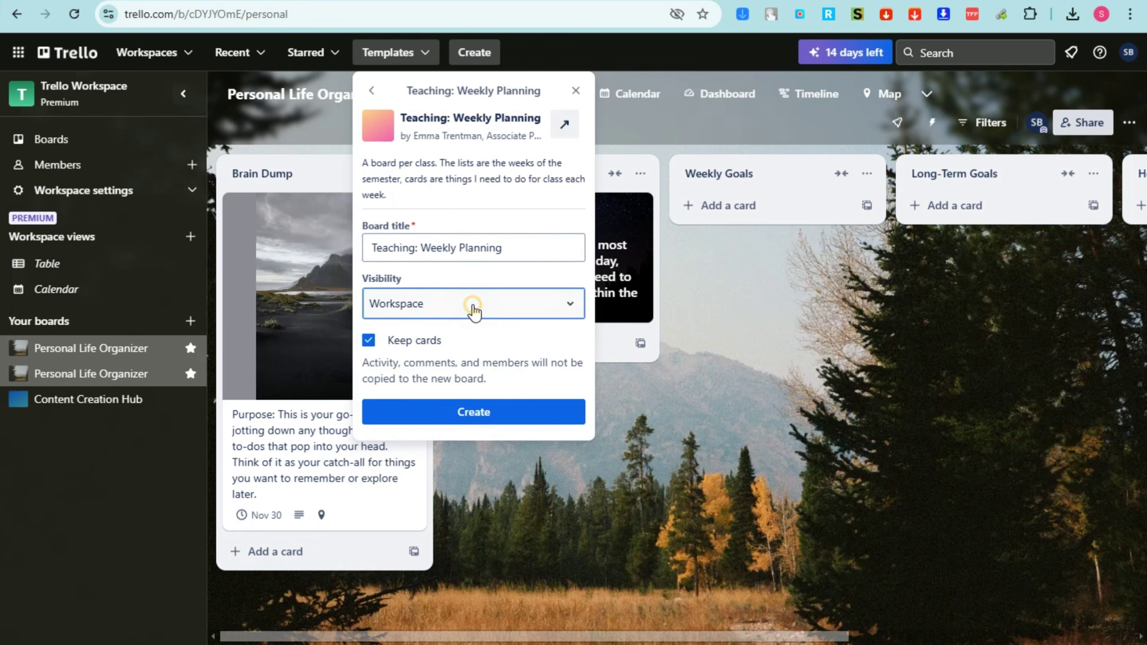
{"action": "left_click", "coordinate": [462, 420]}
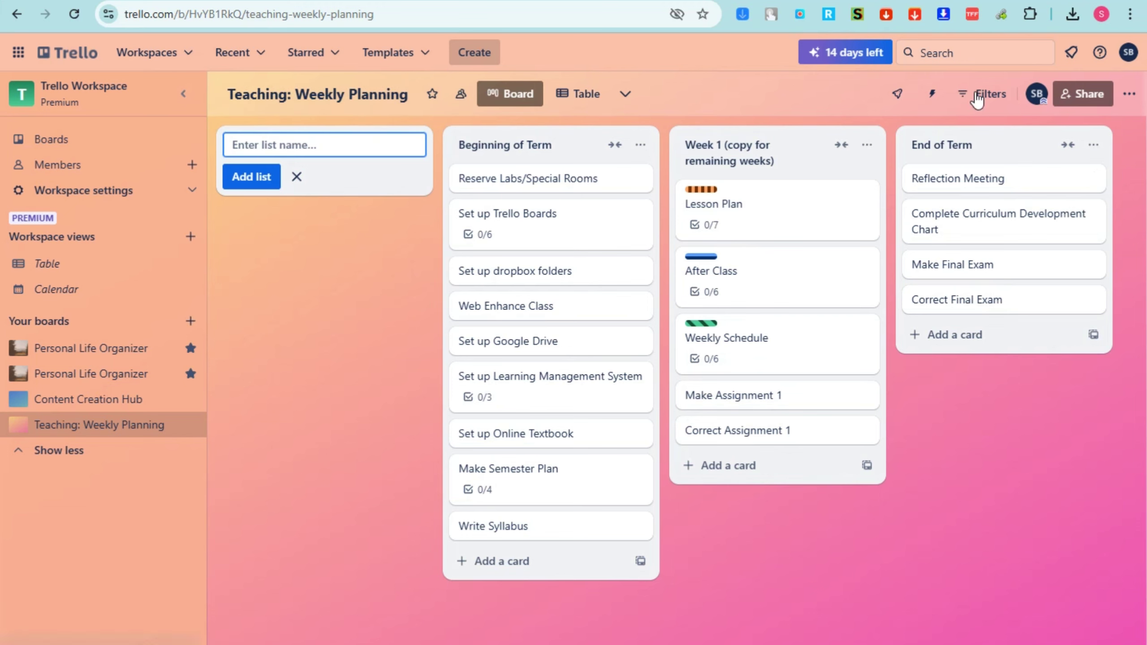
Change the Teaching: Weekly Planning background from orange-pink to the purple gradient colour
{"action": "left_click", "coordinate": [1127, 94]}
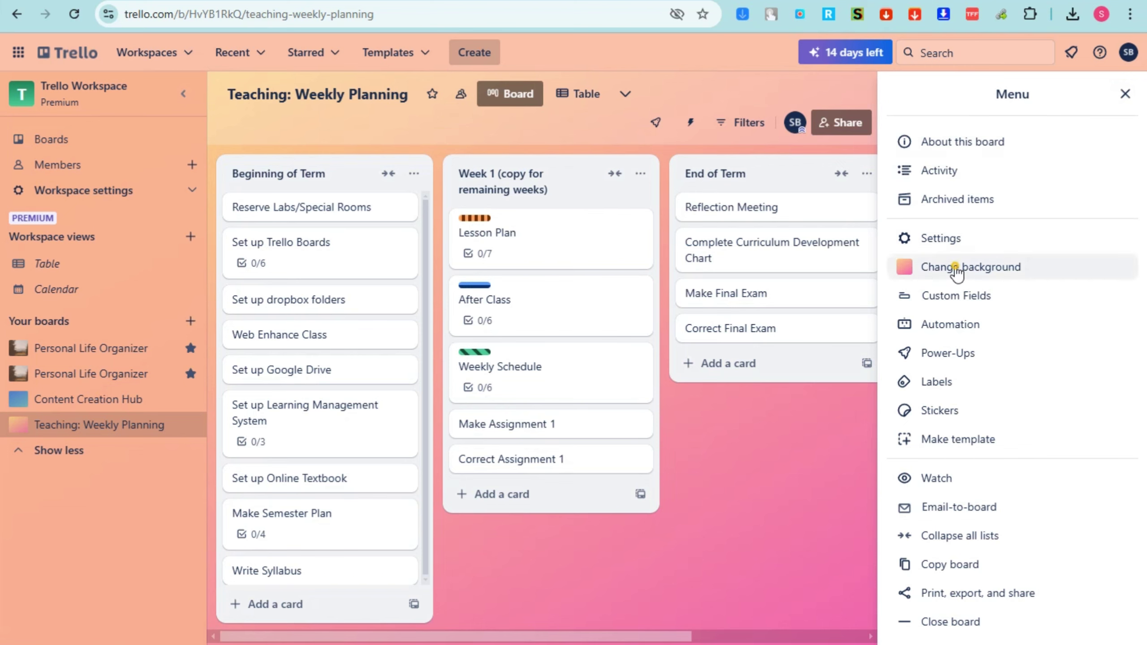
{"action": "left_click", "coordinate": [958, 269]}
{"action": "left_click", "coordinate": [1074, 163]}
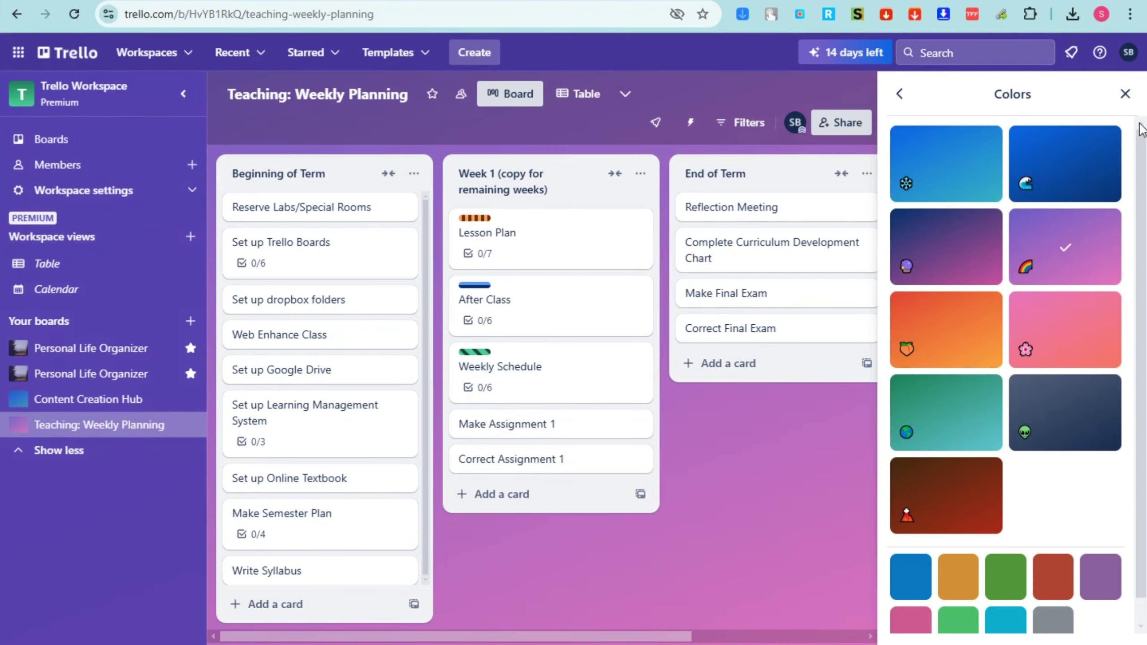
{"action": "left_click", "coordinate": [1125, 94]}
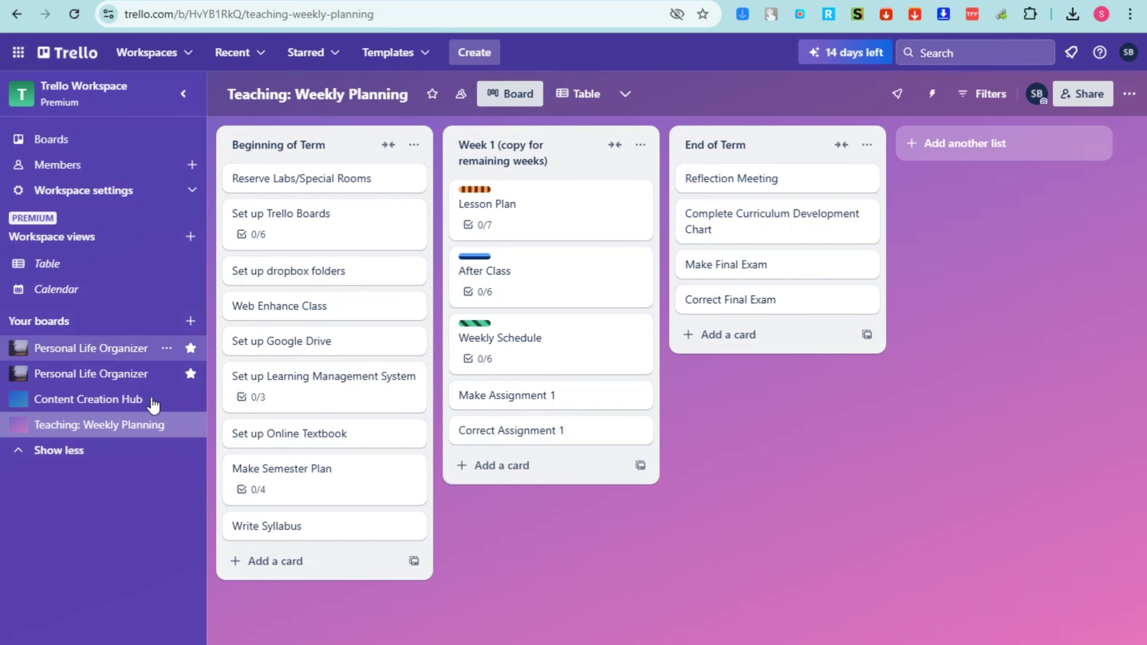
{"action": "left_click", "coordinate": [470, 52]}
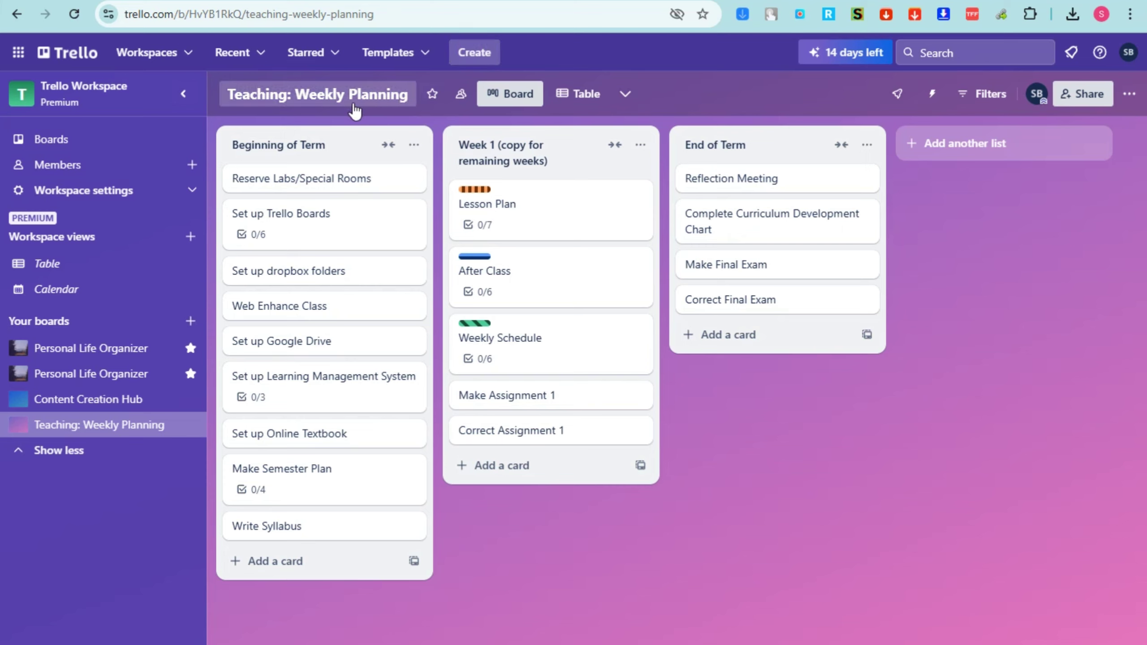
Open the Premium trial details and start the payment form, checking the Country list
{"action": "left_click", "coordinate": [839, 58]}
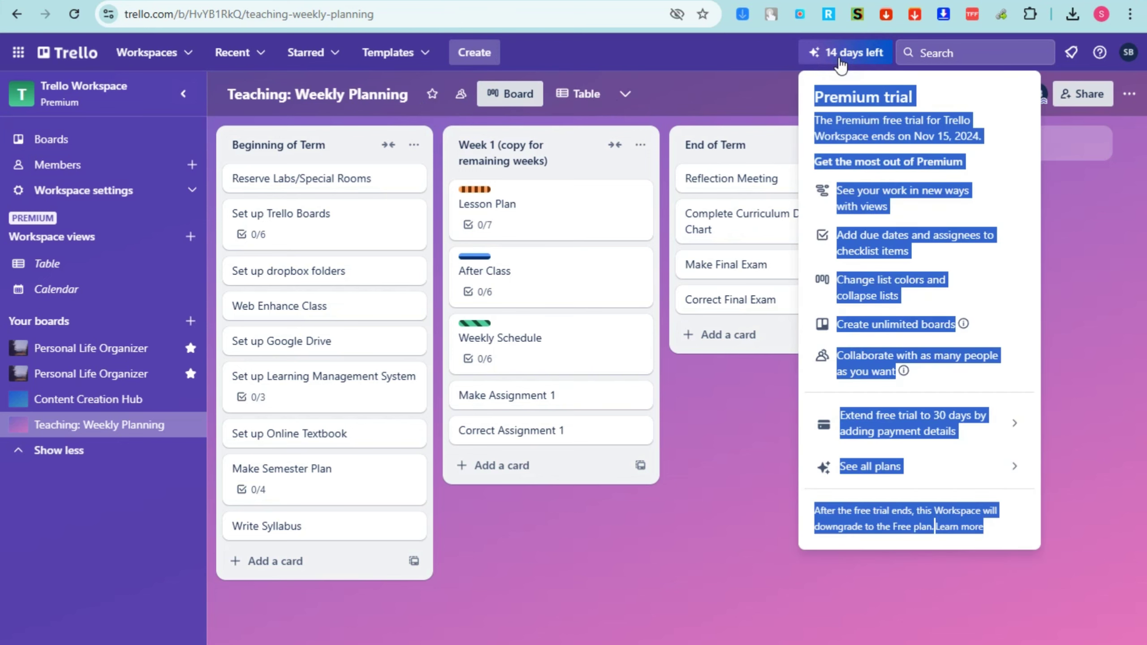
{"action": "left_click", "coordinate": [969, 105]}
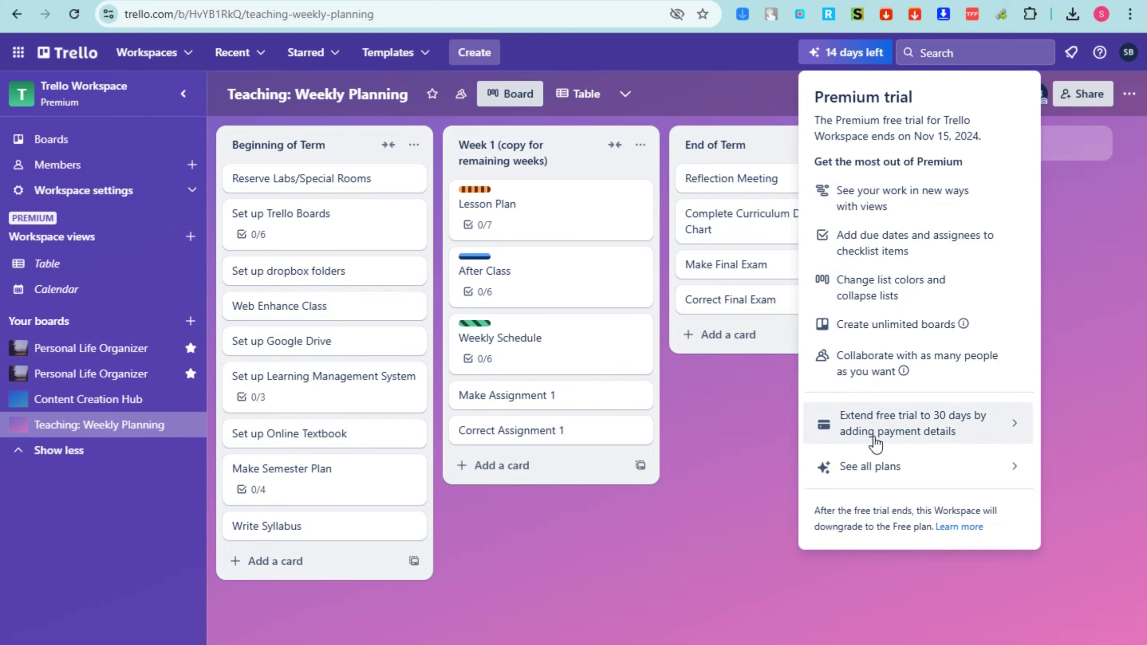
{"action": "left_click", "coordinate": [890, 436]}
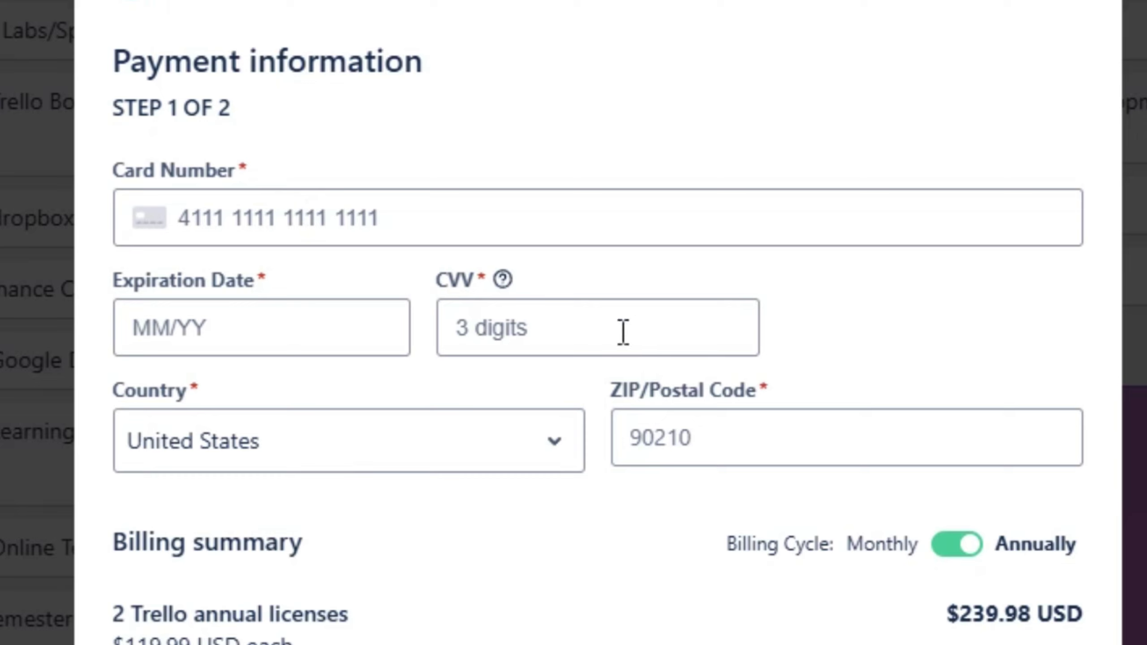
{"action": "left_click", "coordinate": [381, 440]}
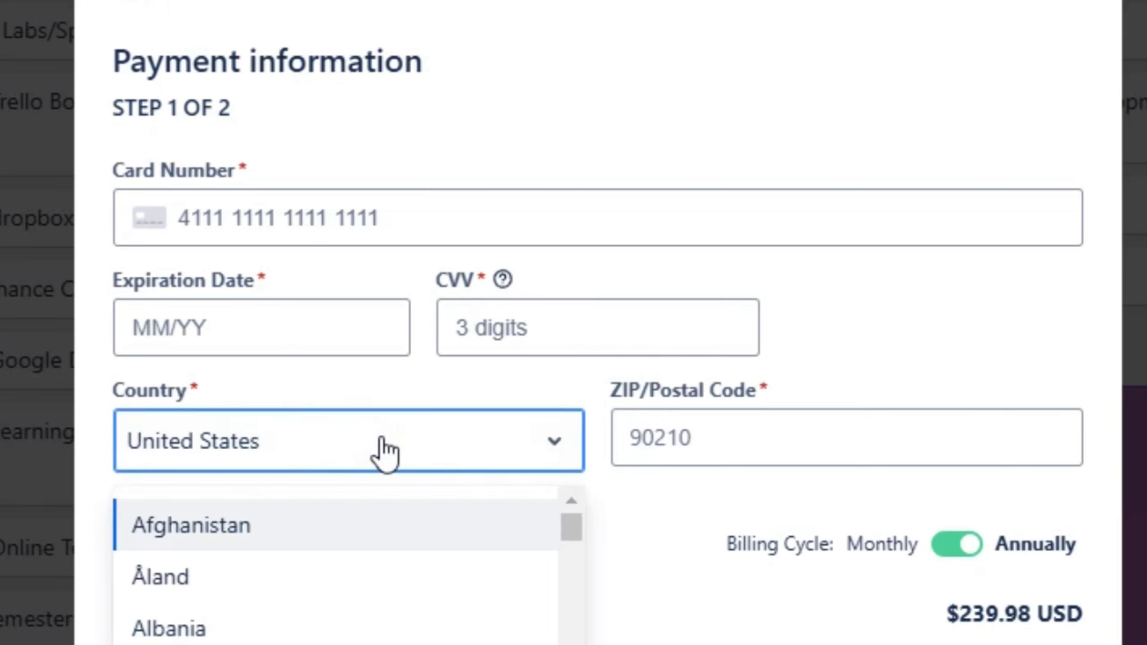
{"action": "left_click", "coordinate": [606, 581]}
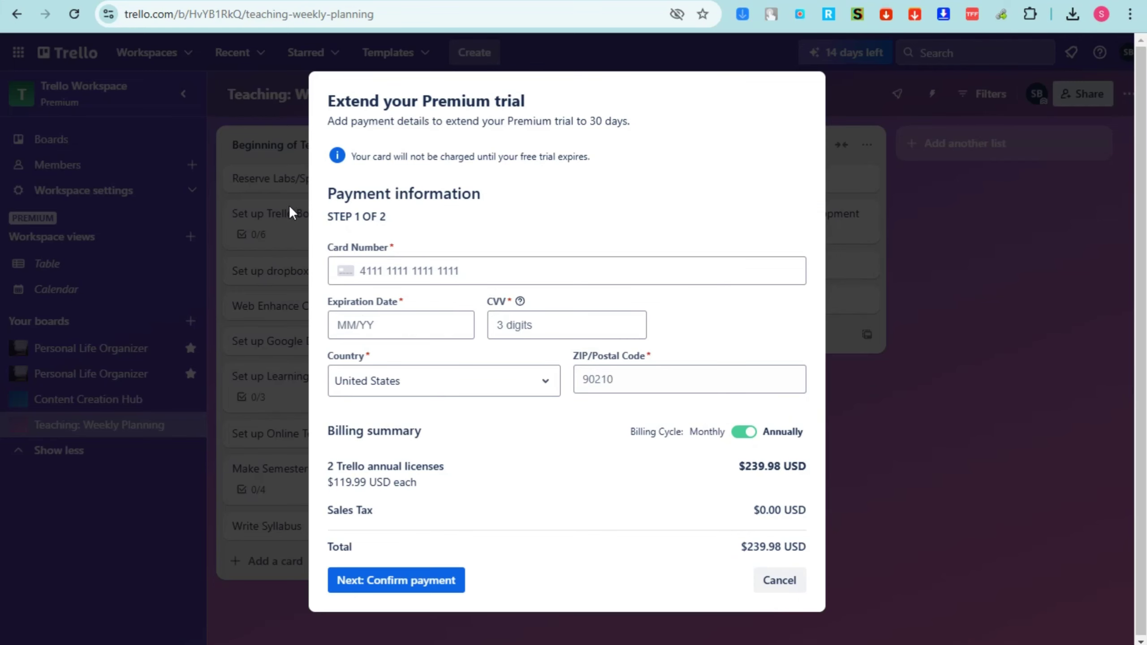
Cancel the Premium trial payment and return to the Personal Life Organizer board
{"action": "left_click", "coordinate": [421, 580]}
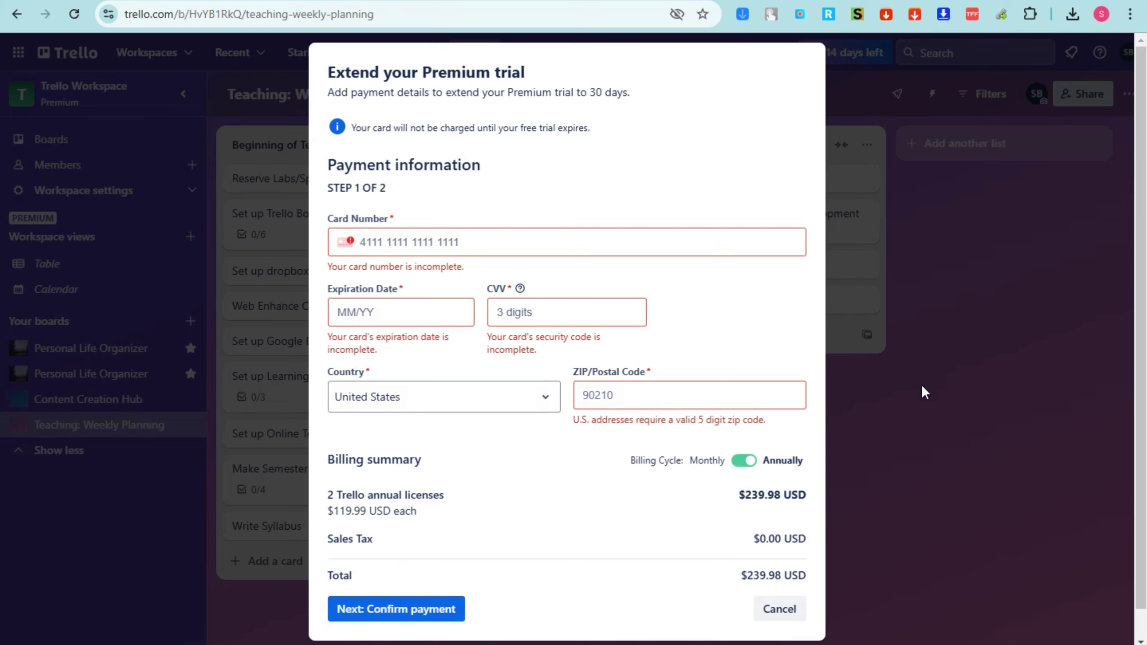
{"action": "left_click", "coordinate": [773, 608]}
{"action": "left_click", "coordinate": [64, 348]}
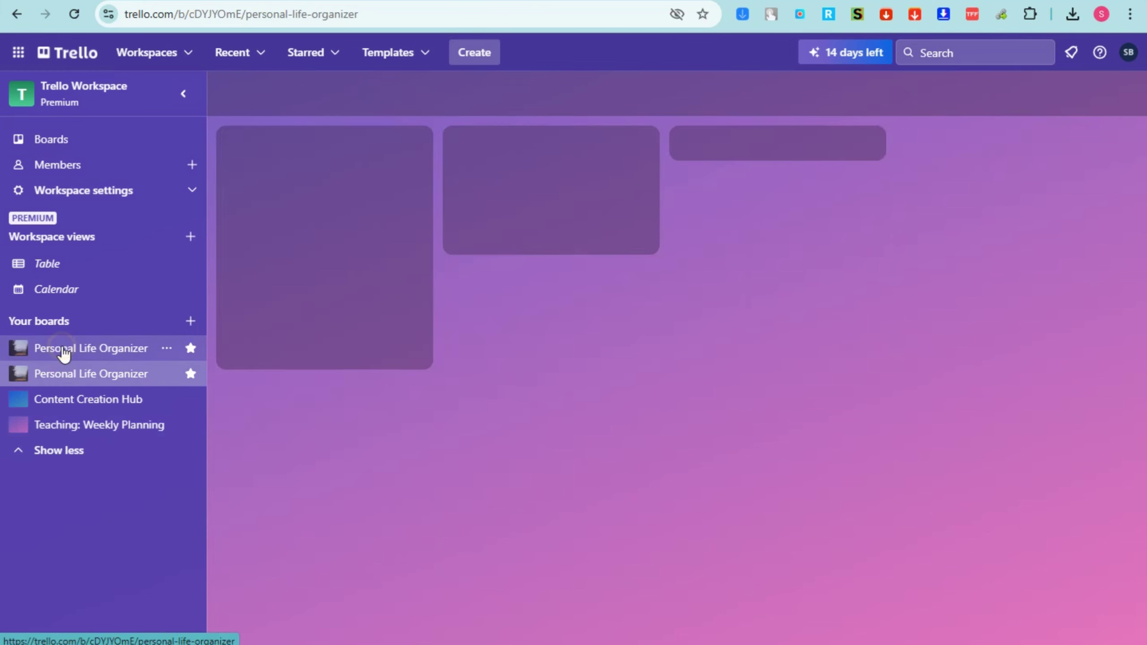
View the workspace Table and Calendar views, then open the Content Creation Hub board
{"action": "left_click", "coordinate": [47, 264]}
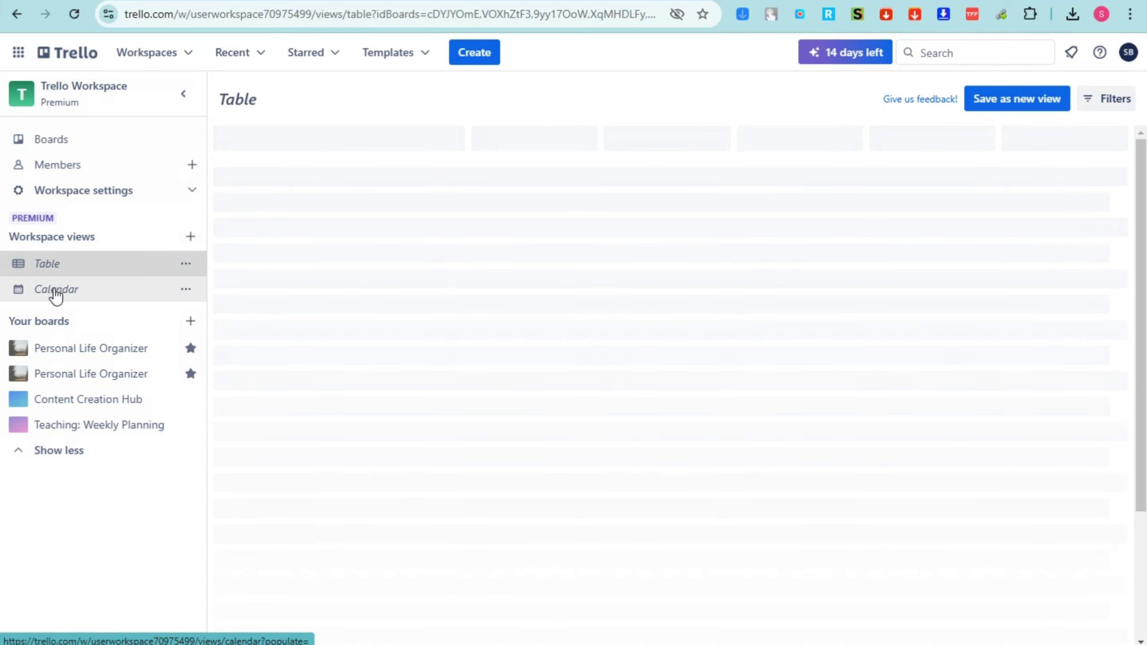
{"action": "left_click", "coordinate": [55, 293]}
{"action": "left_click", "coordinate": [103, 395]}
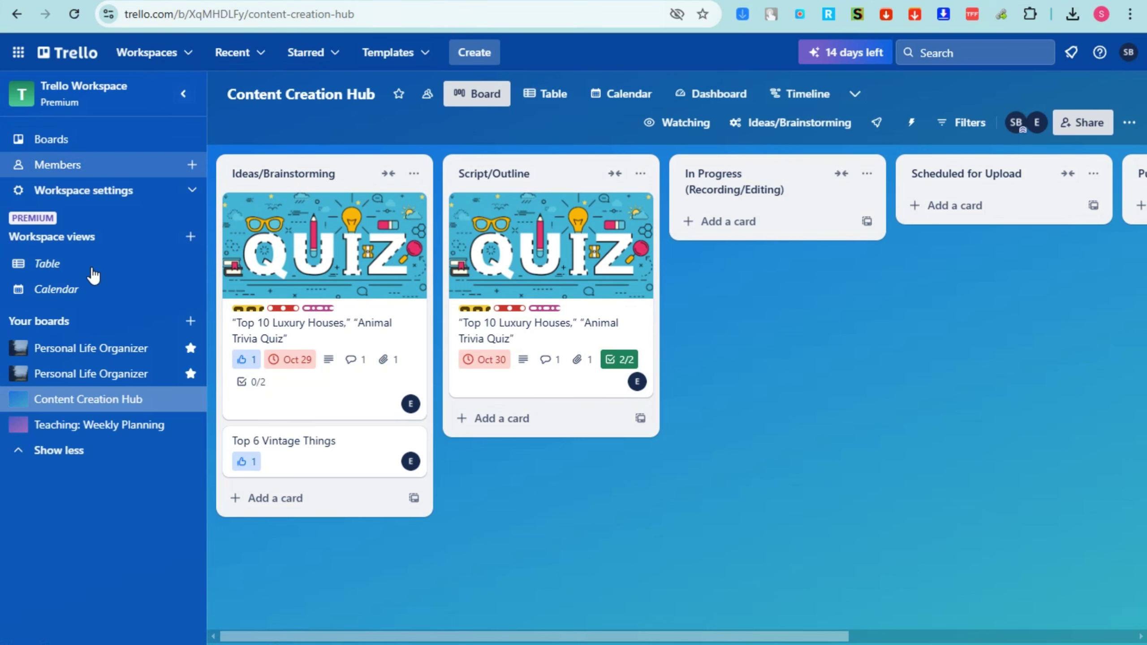
Check the information and notifications panels, then show the account options
{"action": "left_click", "coordinate": [1100, 57]}
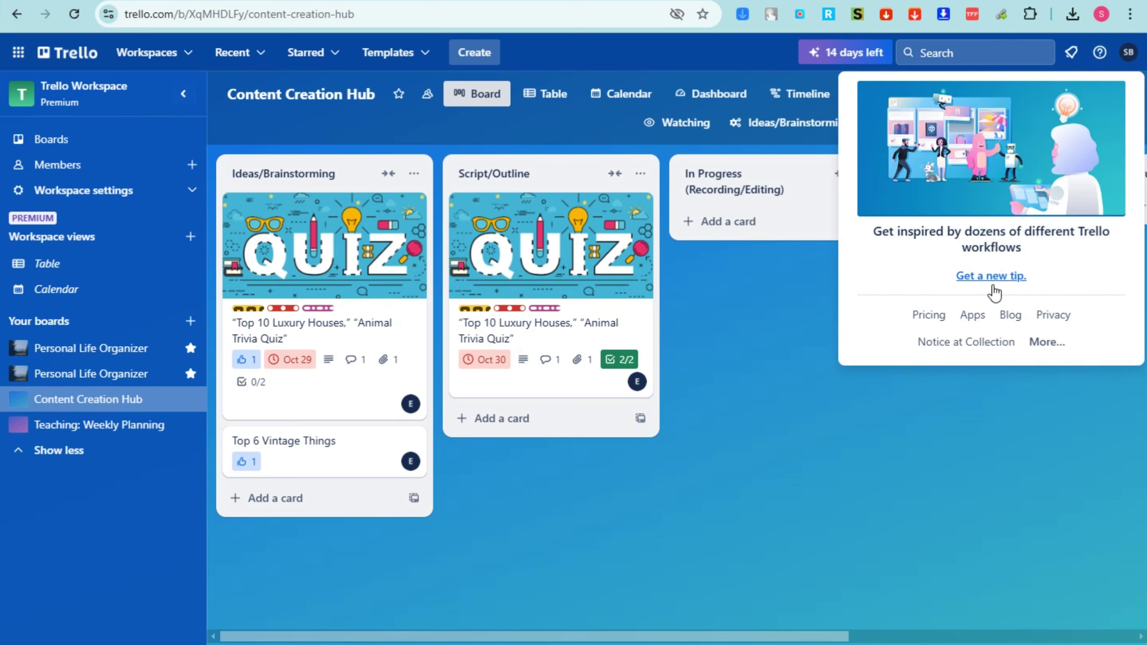
{"action": "left_click", "coordinate": [1072, 54]}
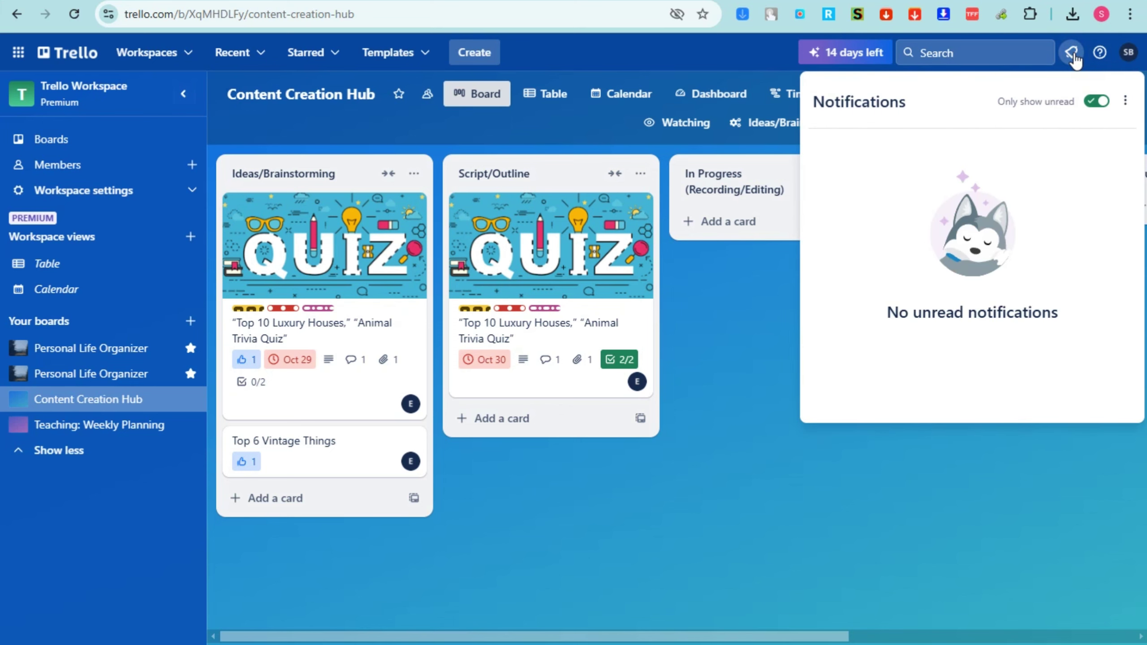
{"action": "left_click", "coordinate": [1126, 56]}
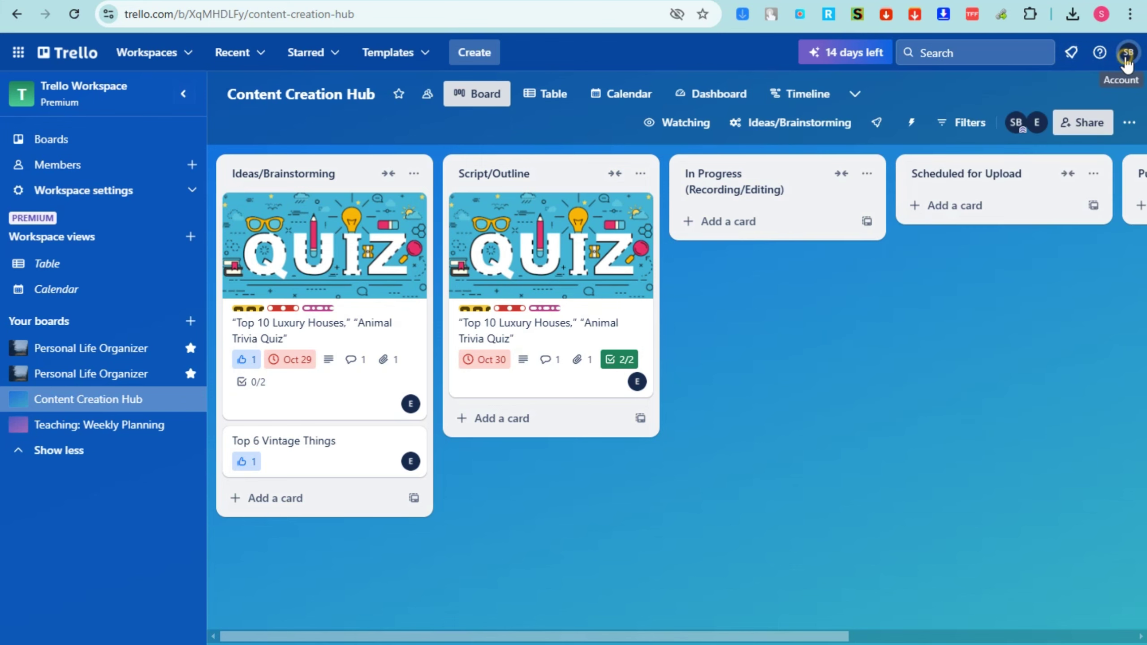
{"action": "left_click", "coordinate": [1128, 61]}
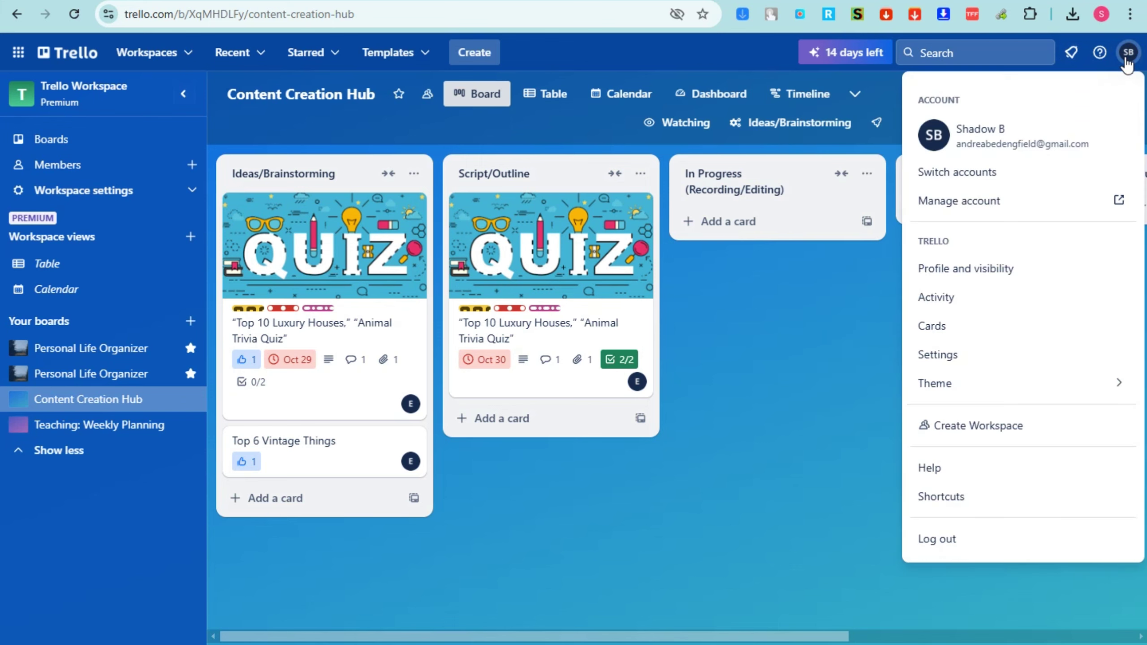
Open Atlassian Contact Support and choose Technical issues and bugs as the request type
{"action": "left_click", "coordinate": [943, 473]}
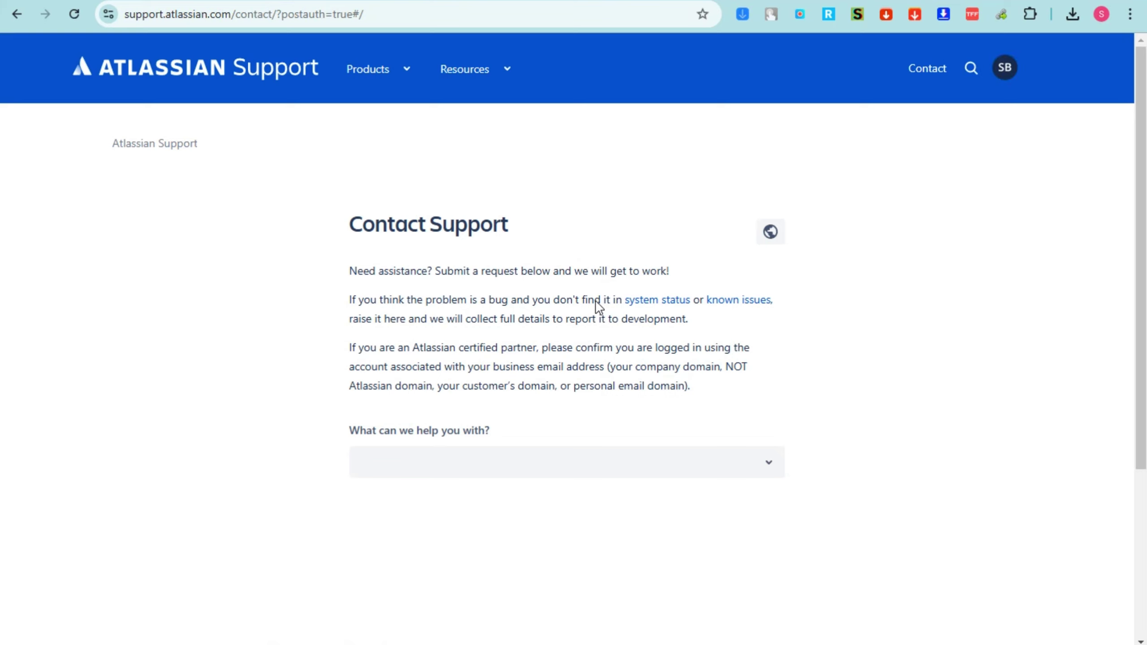
{"action": "left_click", "coordinate": [767, 472]}
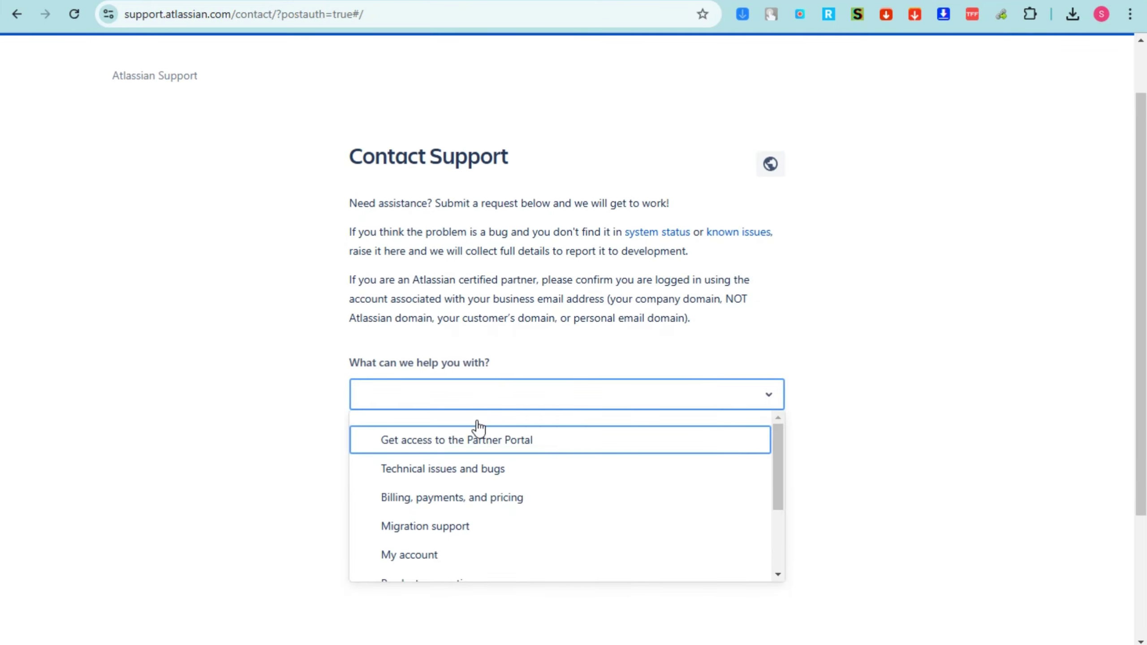
{"action": "left_click", "coordinate": [471, 470]}
{"action": "scroll", "coordinate": [519, 429], "scroll_direction": "down", "scroll_amount": 4}
{"action": "scroll", "coordinate": [499, 444], "scroll_direction": "down", "scroll_amount": 1}
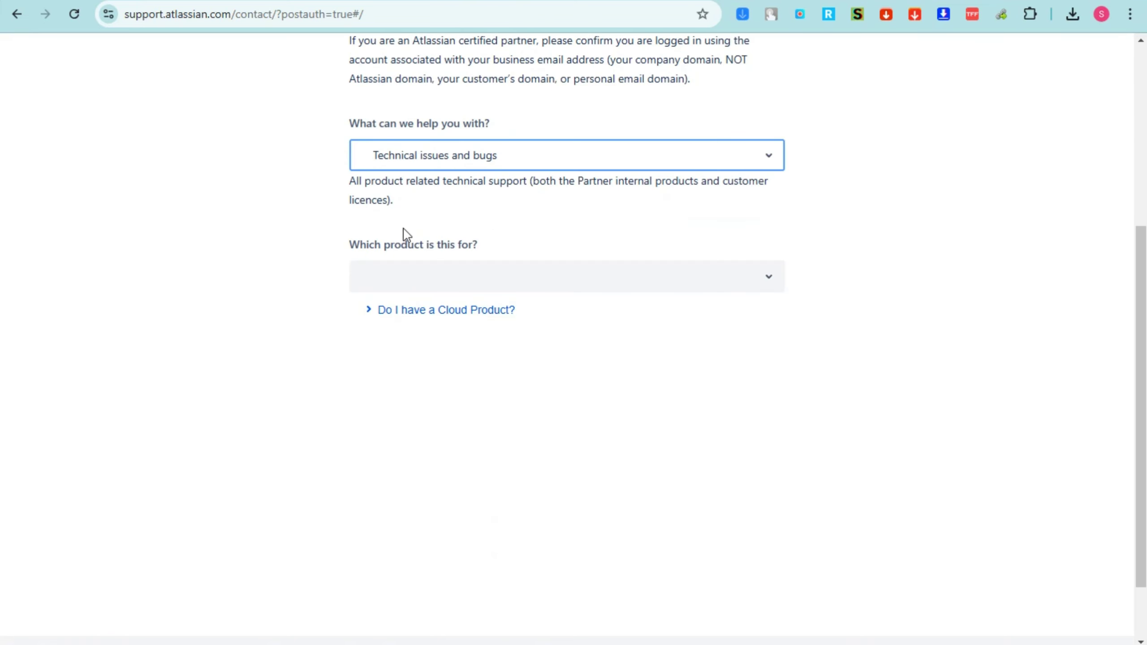
Look through the product list and Do I have a Cloud Product? help, then return to Trello
{"action": "left_click", "coordinate": [765, 277]}
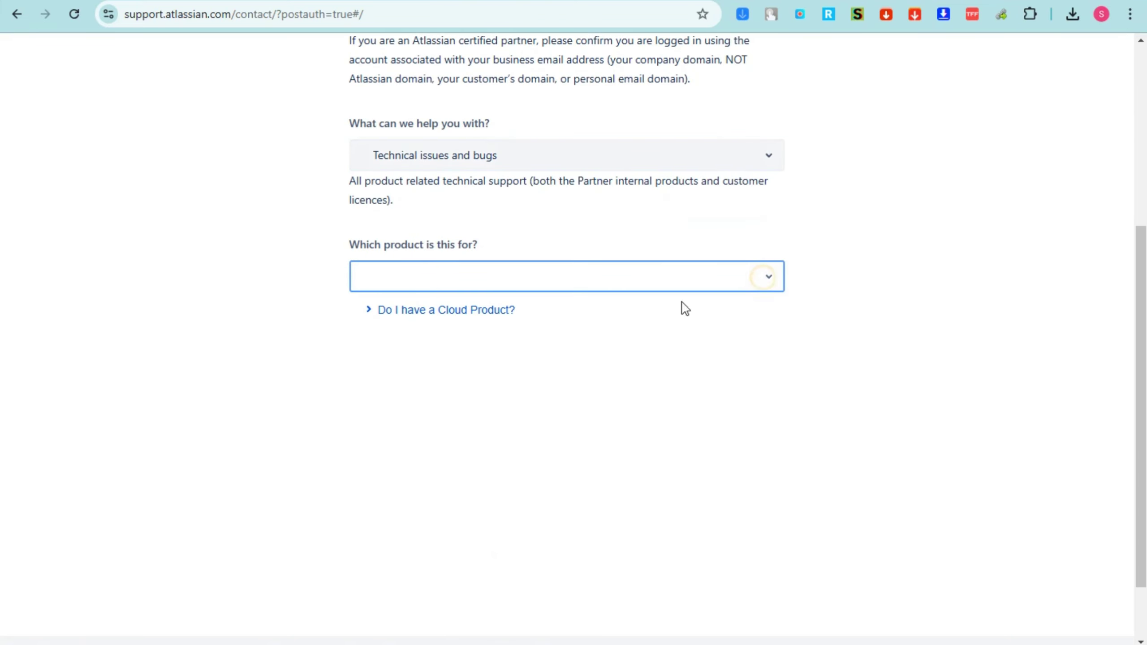
{"action": "left_click", "coordinate": [429, 274]}
{"action": "left_click", "coordinate": [429, 278]}
{"action": "left_click", "coordinate": [436, 277]}
{"action": "left_click", "coordinate": [444, 305]}
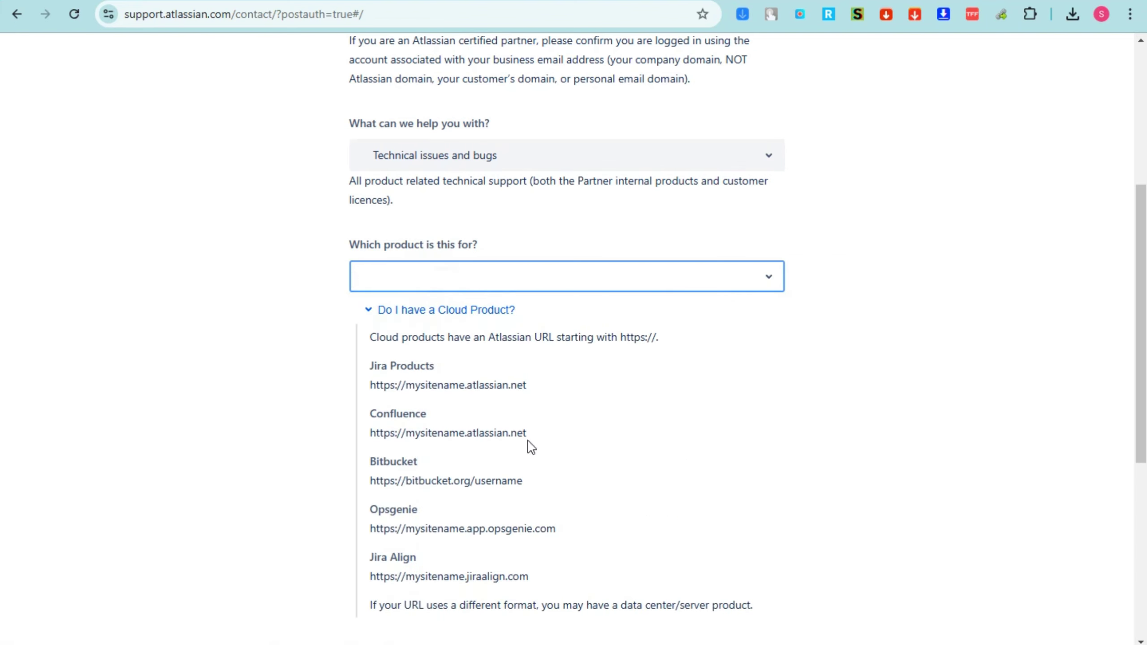
{"action": "left_click", "coordinate": [511, 224]}
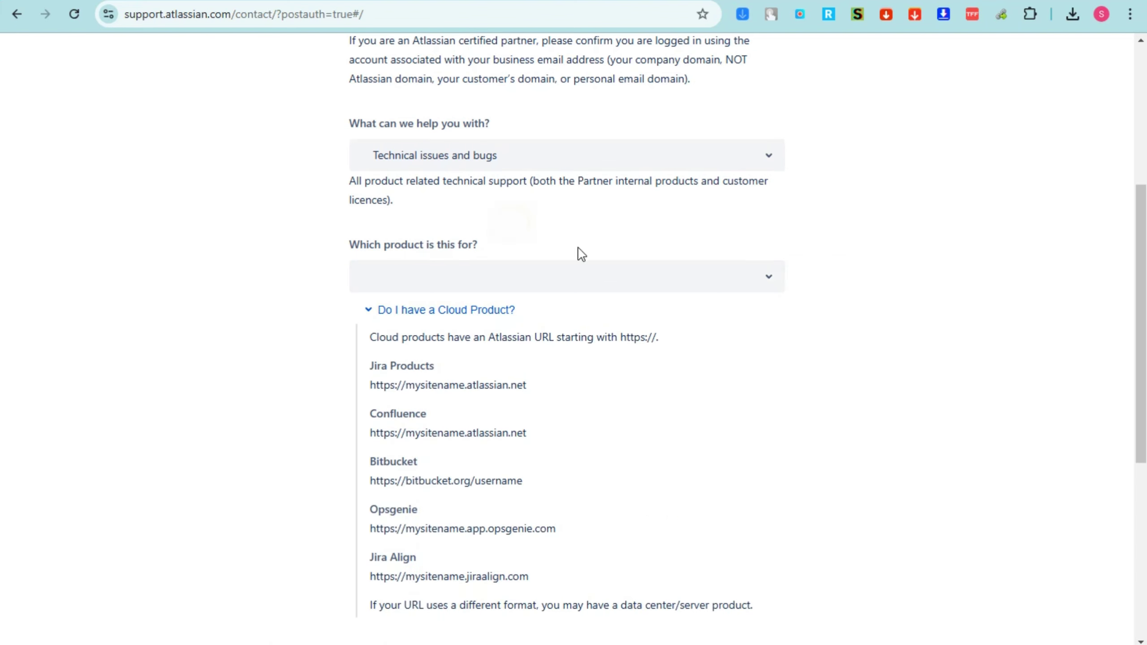
{"action": "left_click", "coordinate": [765, 286]}
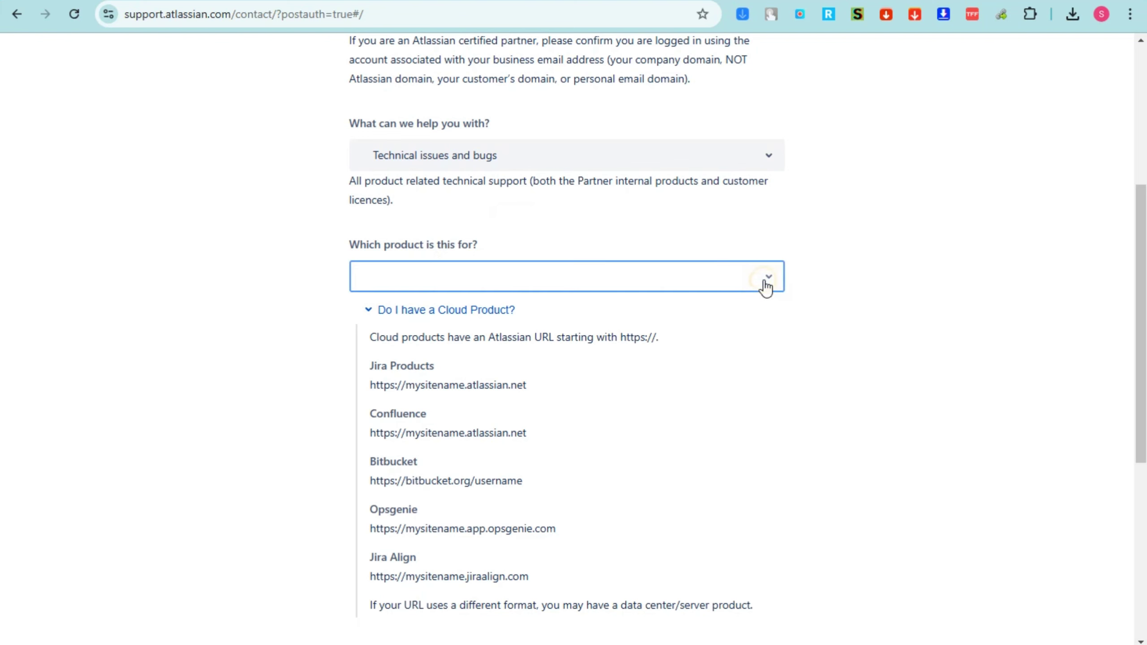
{"action": "left_click", "coordinate": [423, 388]}
{"action": "scroll", "coordinate": [738, 307], "scroll_direction": "up", "scroll_amount": 5}
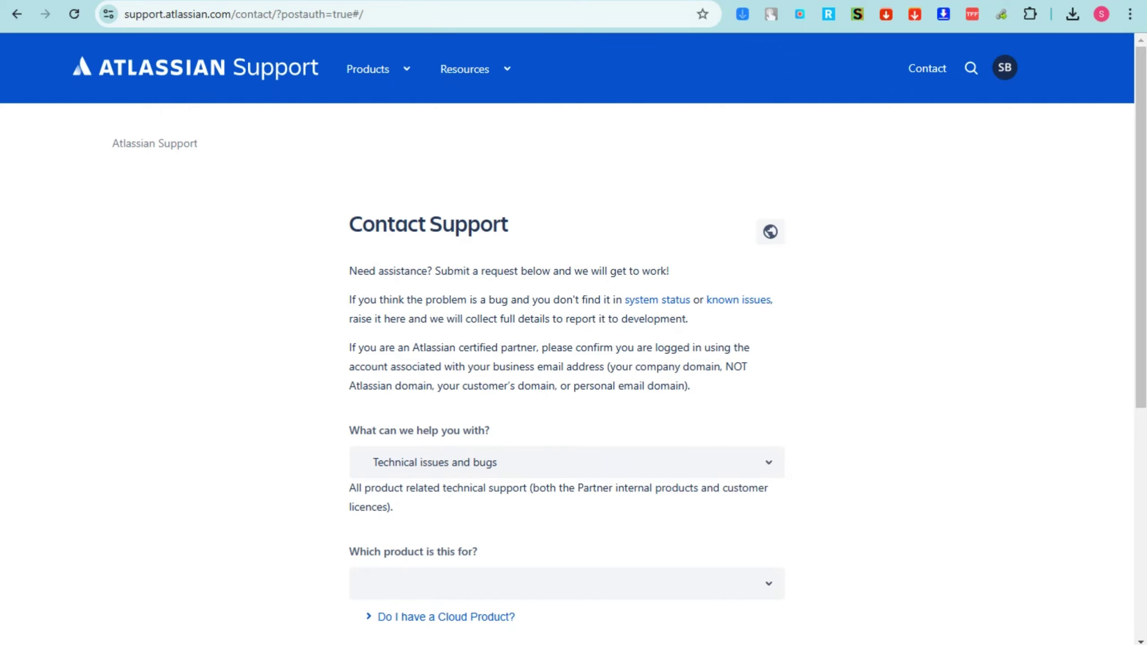
{"action": "key", "text": "ctrl+shift+Tab"}
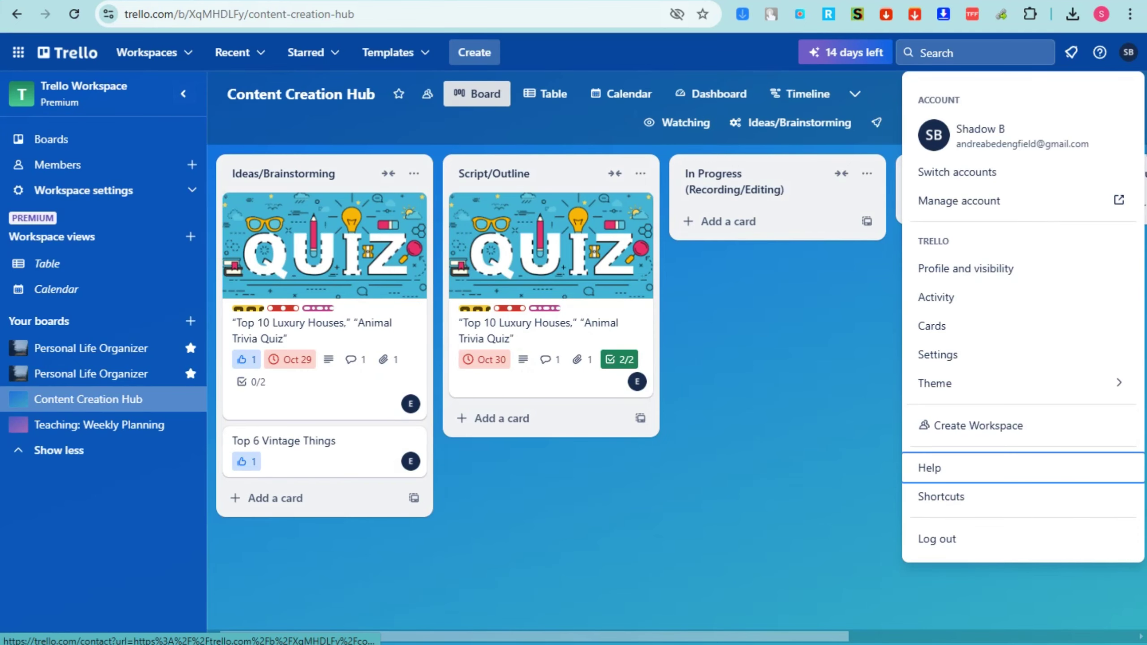
Open the Trello Workspace home and scroll to the boards listing, including the starred and purple ones
{"action": "left_click", "coordinate": [841, 343]}
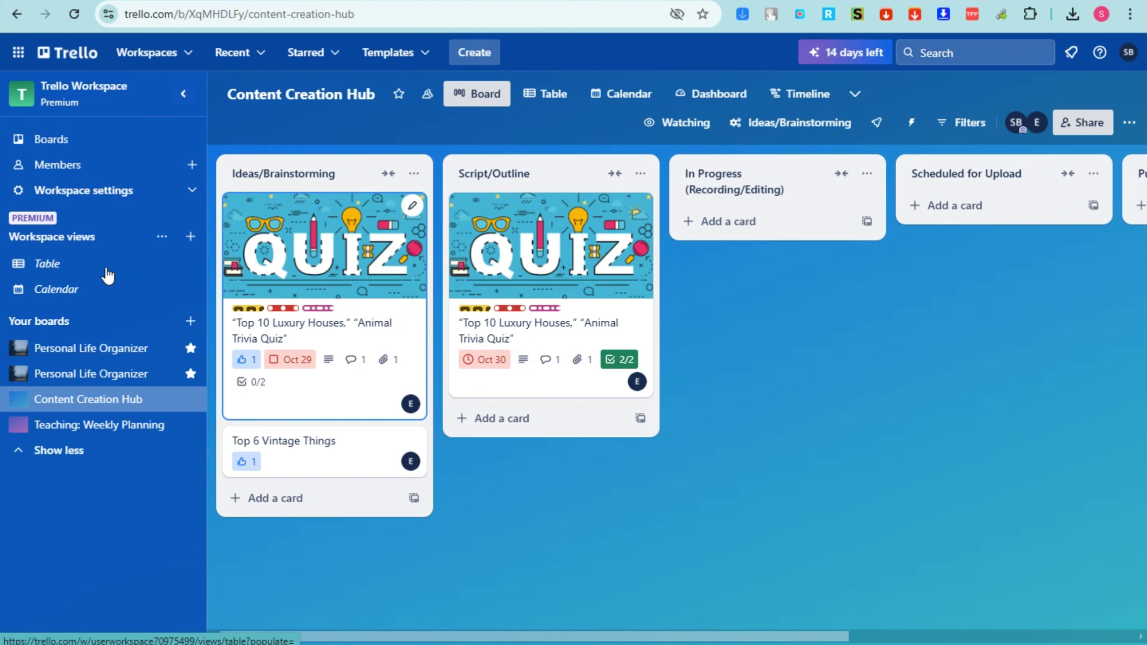
{"action": "left_click", "coordinate": [81, 375]}
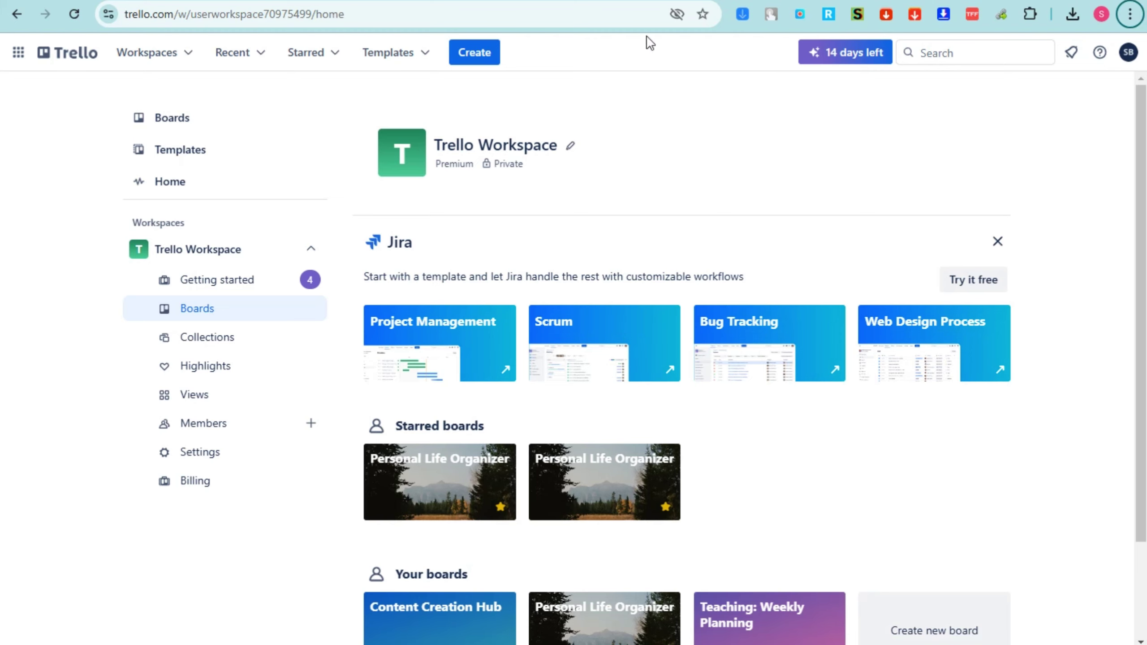
{"action": "scroll", "coordinate": [775, 318], "scroll_direction": "down", "scroll_amount": 3}
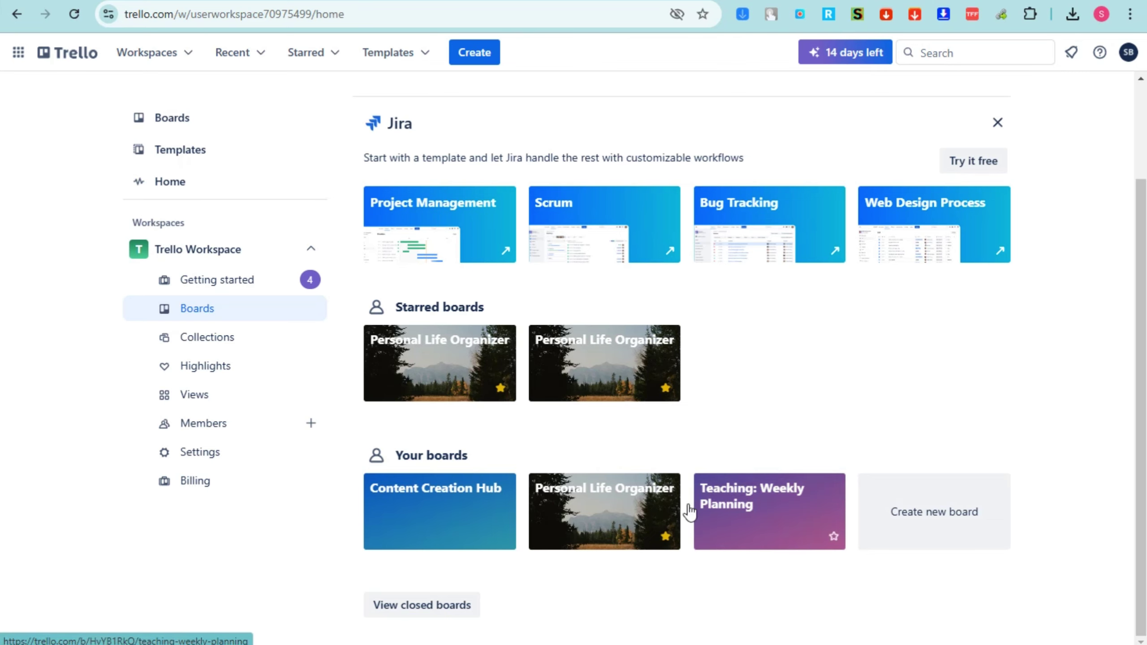
{"action": "scroll", "coordinate": [837, 438], "scroll_direction": "up", "scroll_amount": 3}
{"action": "scroll", "coordinate": [837, 438], "scroll_direction": "down", "scroll_amount": 3}
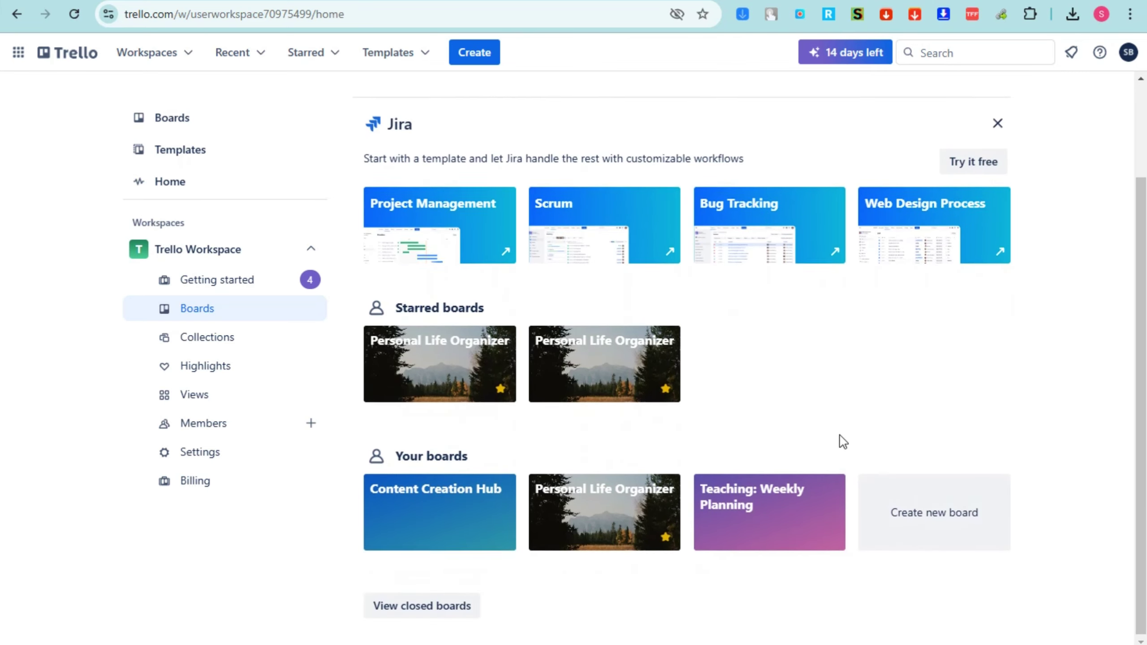